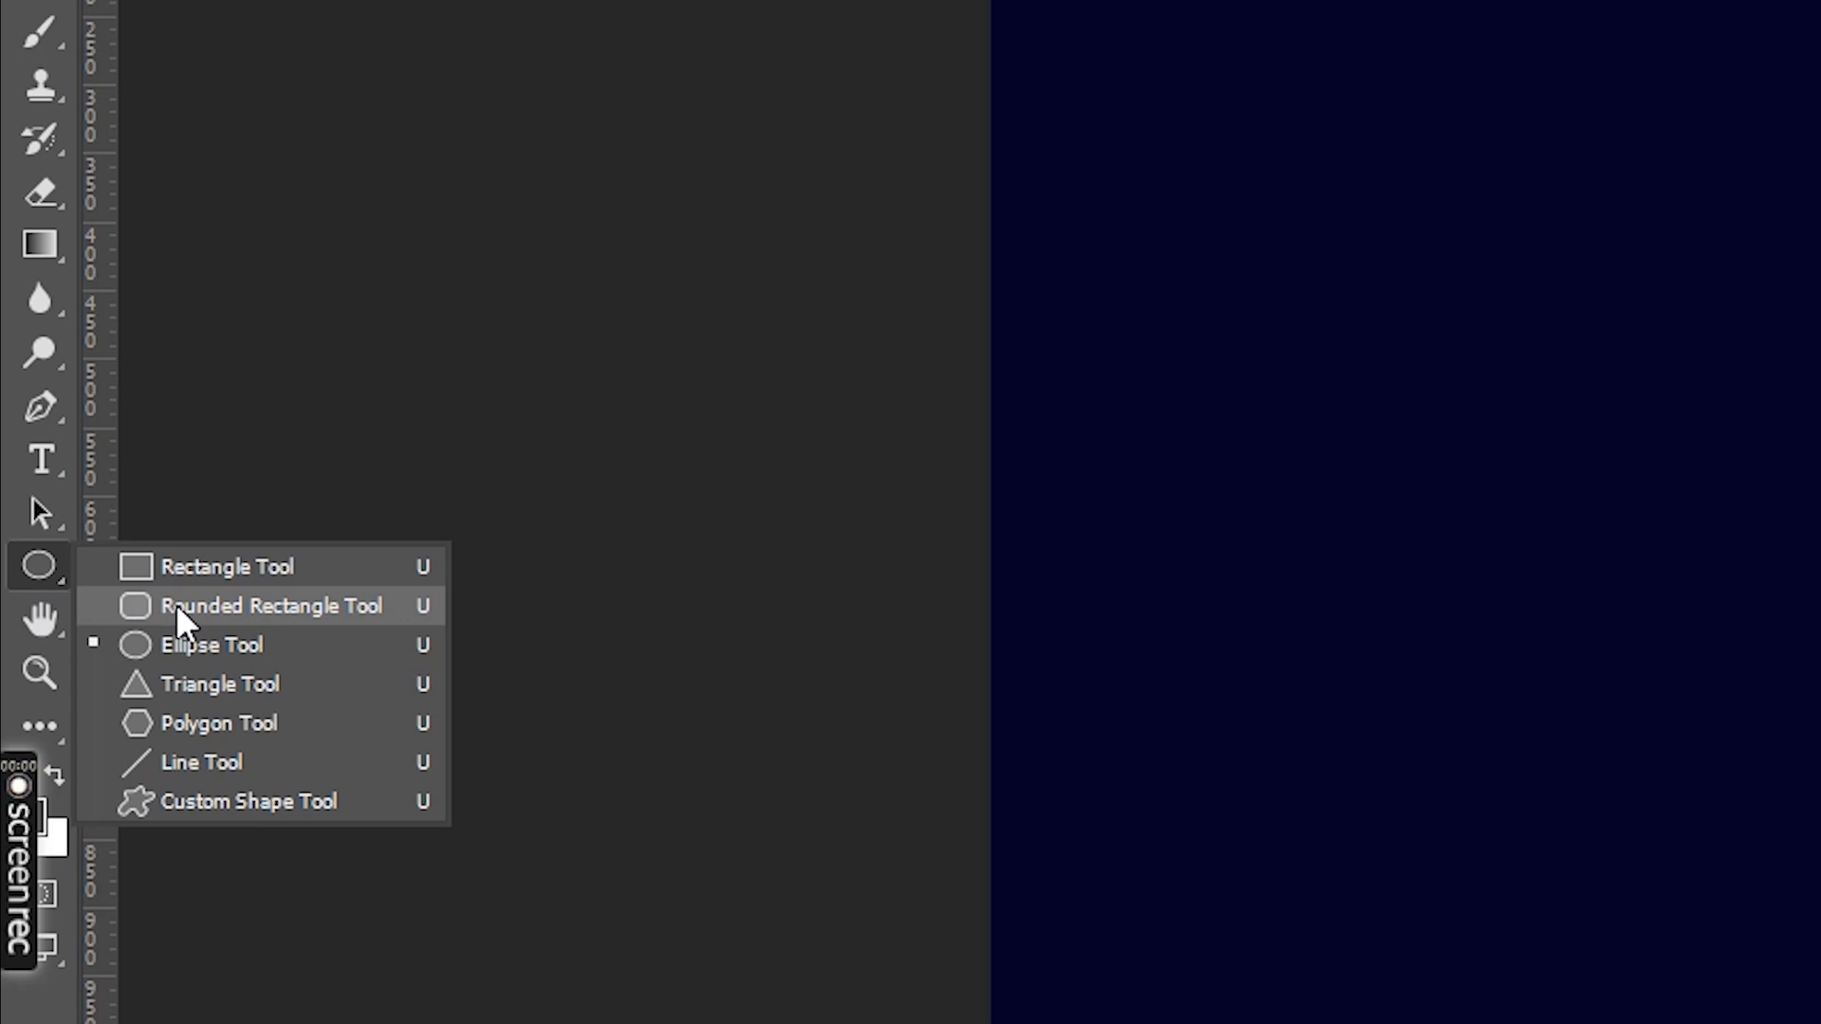
Draw a rectangle about 500 by 671 px near the canvas centre with a solid 4.68 px stroke.
left_click(205, 569)
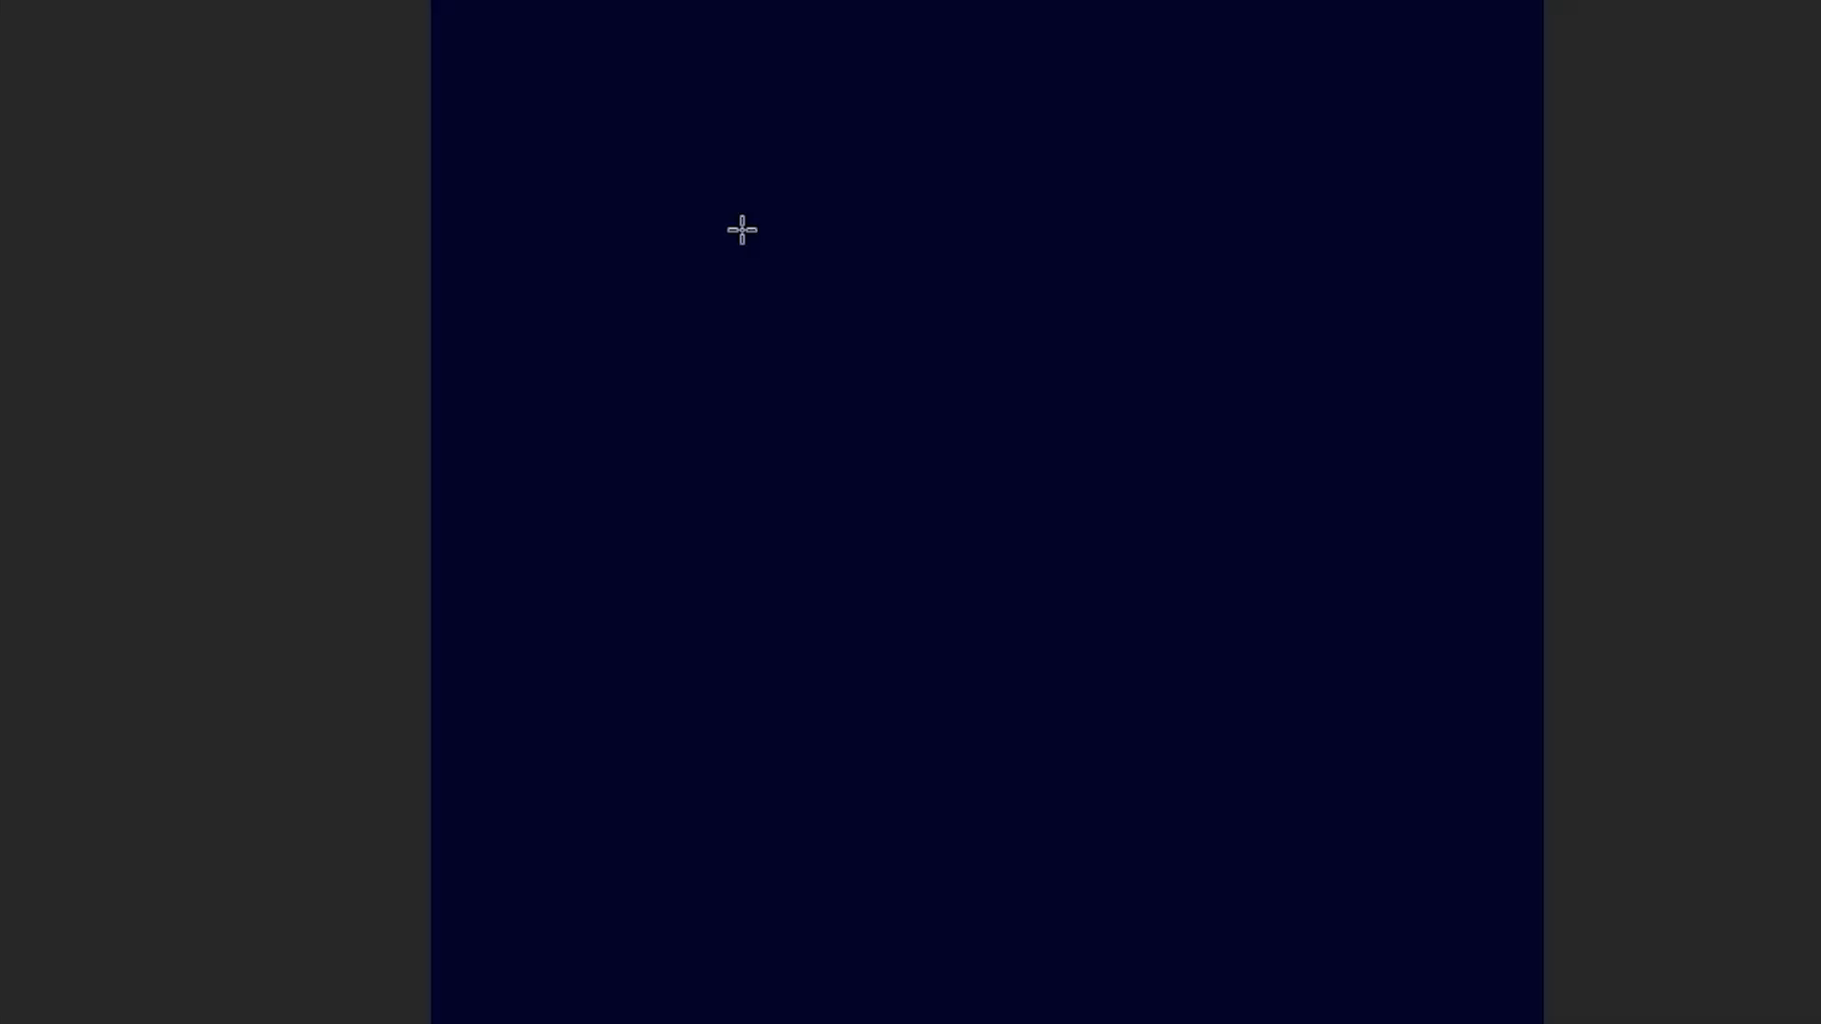
mouse_move(750, 211)
left_mouse_down()
mouse_move(788, 373)
mouse_move(1036, 825)
mouse_move(1265, 904)
left_mouse_up()
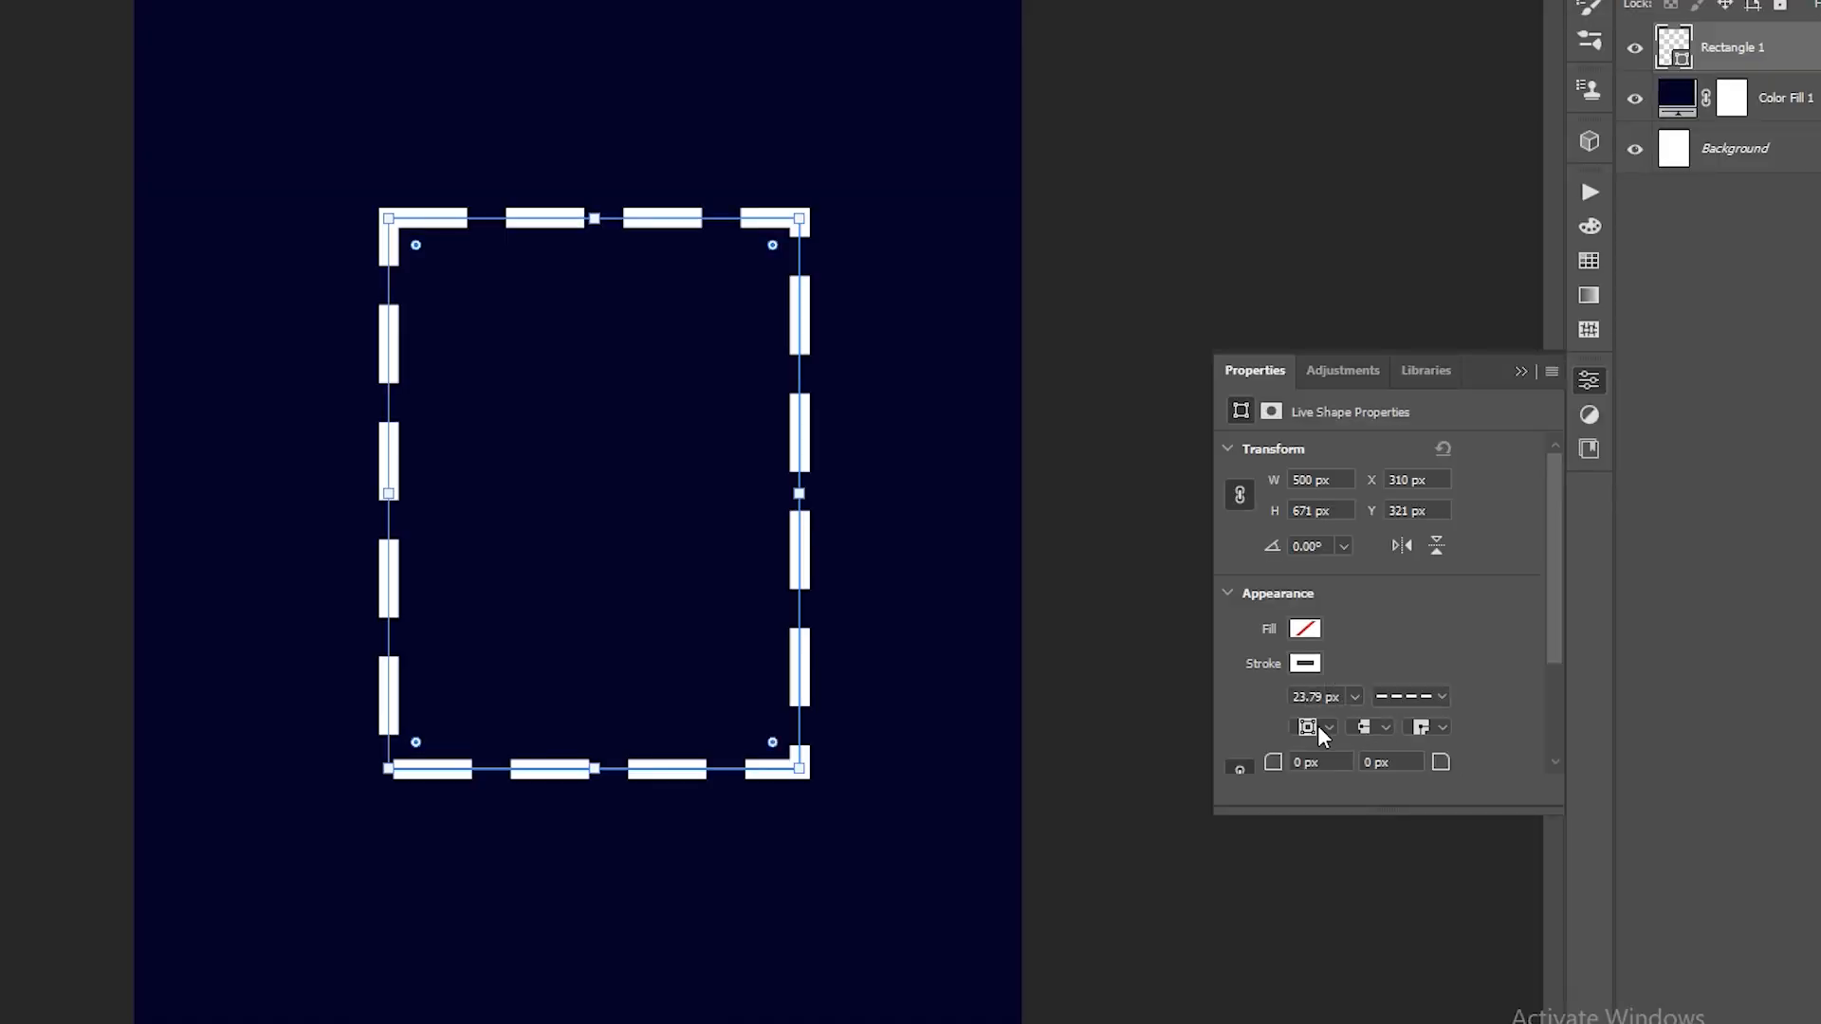
left_click(1305, 664)
left_click(1358, 656)
left_click(1396, 704)
left_click(1353, 778)
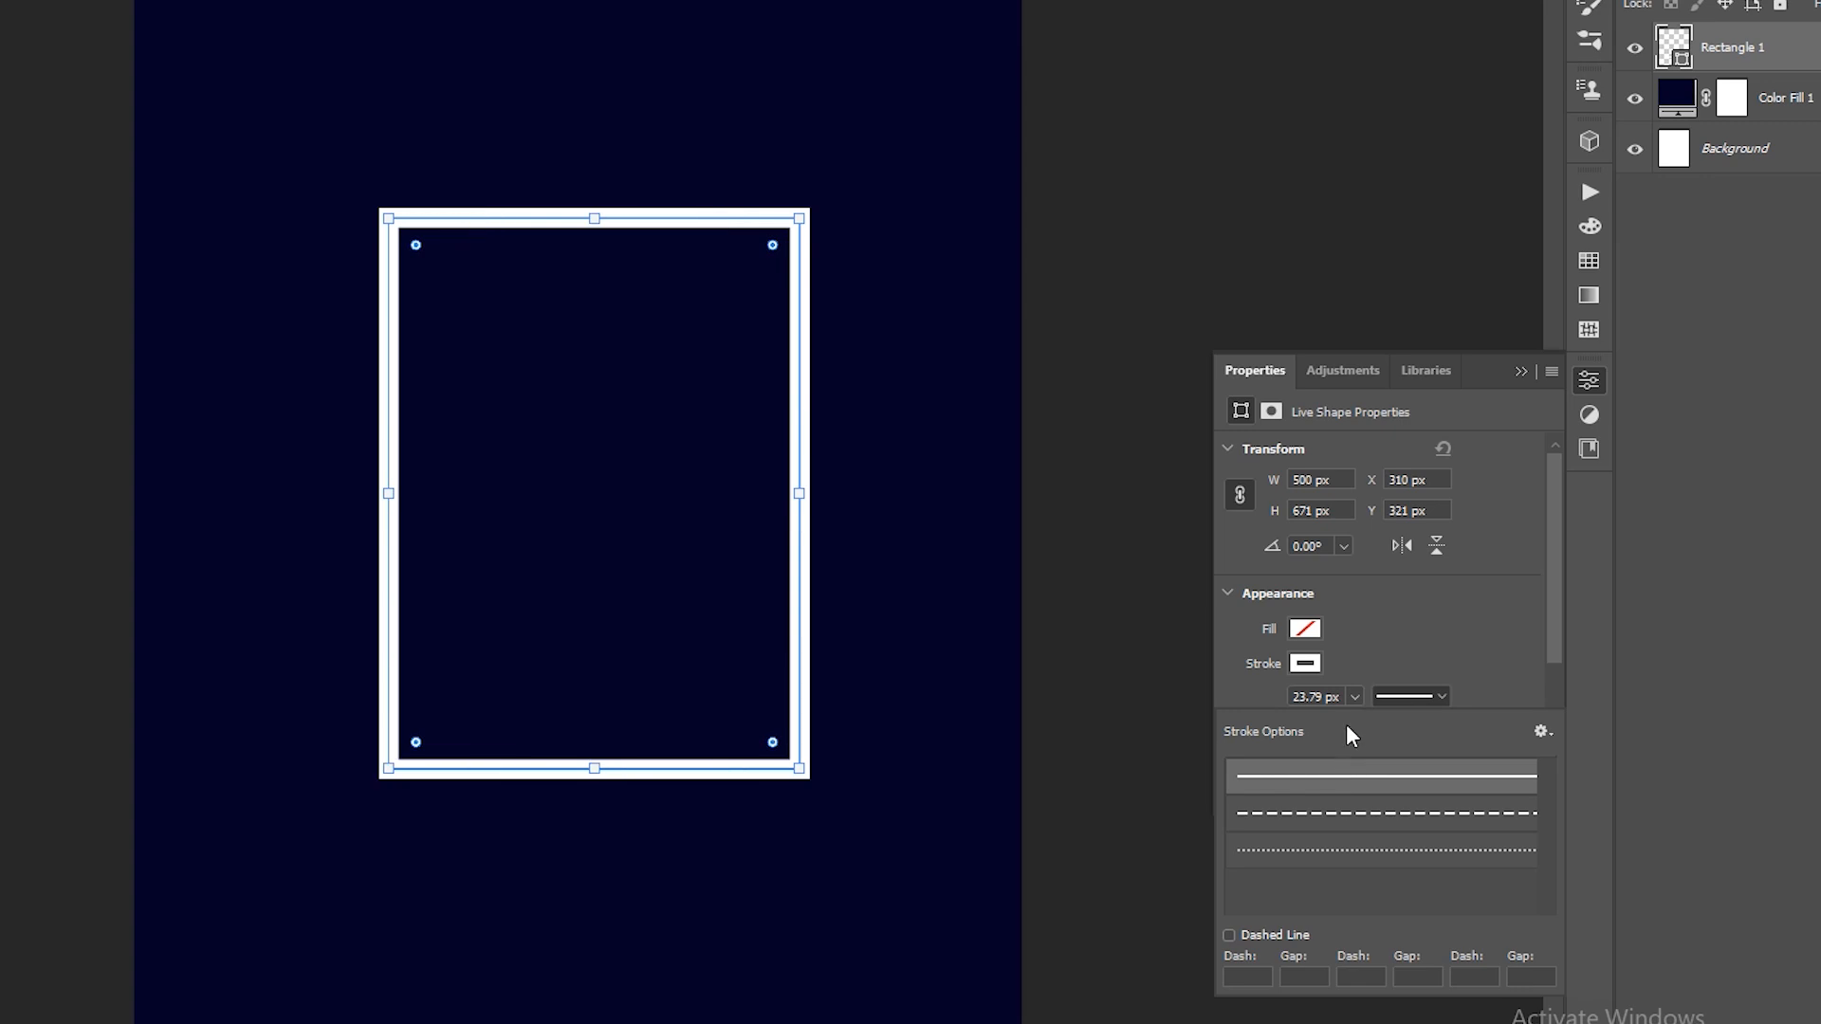
left_click(1354, 698)
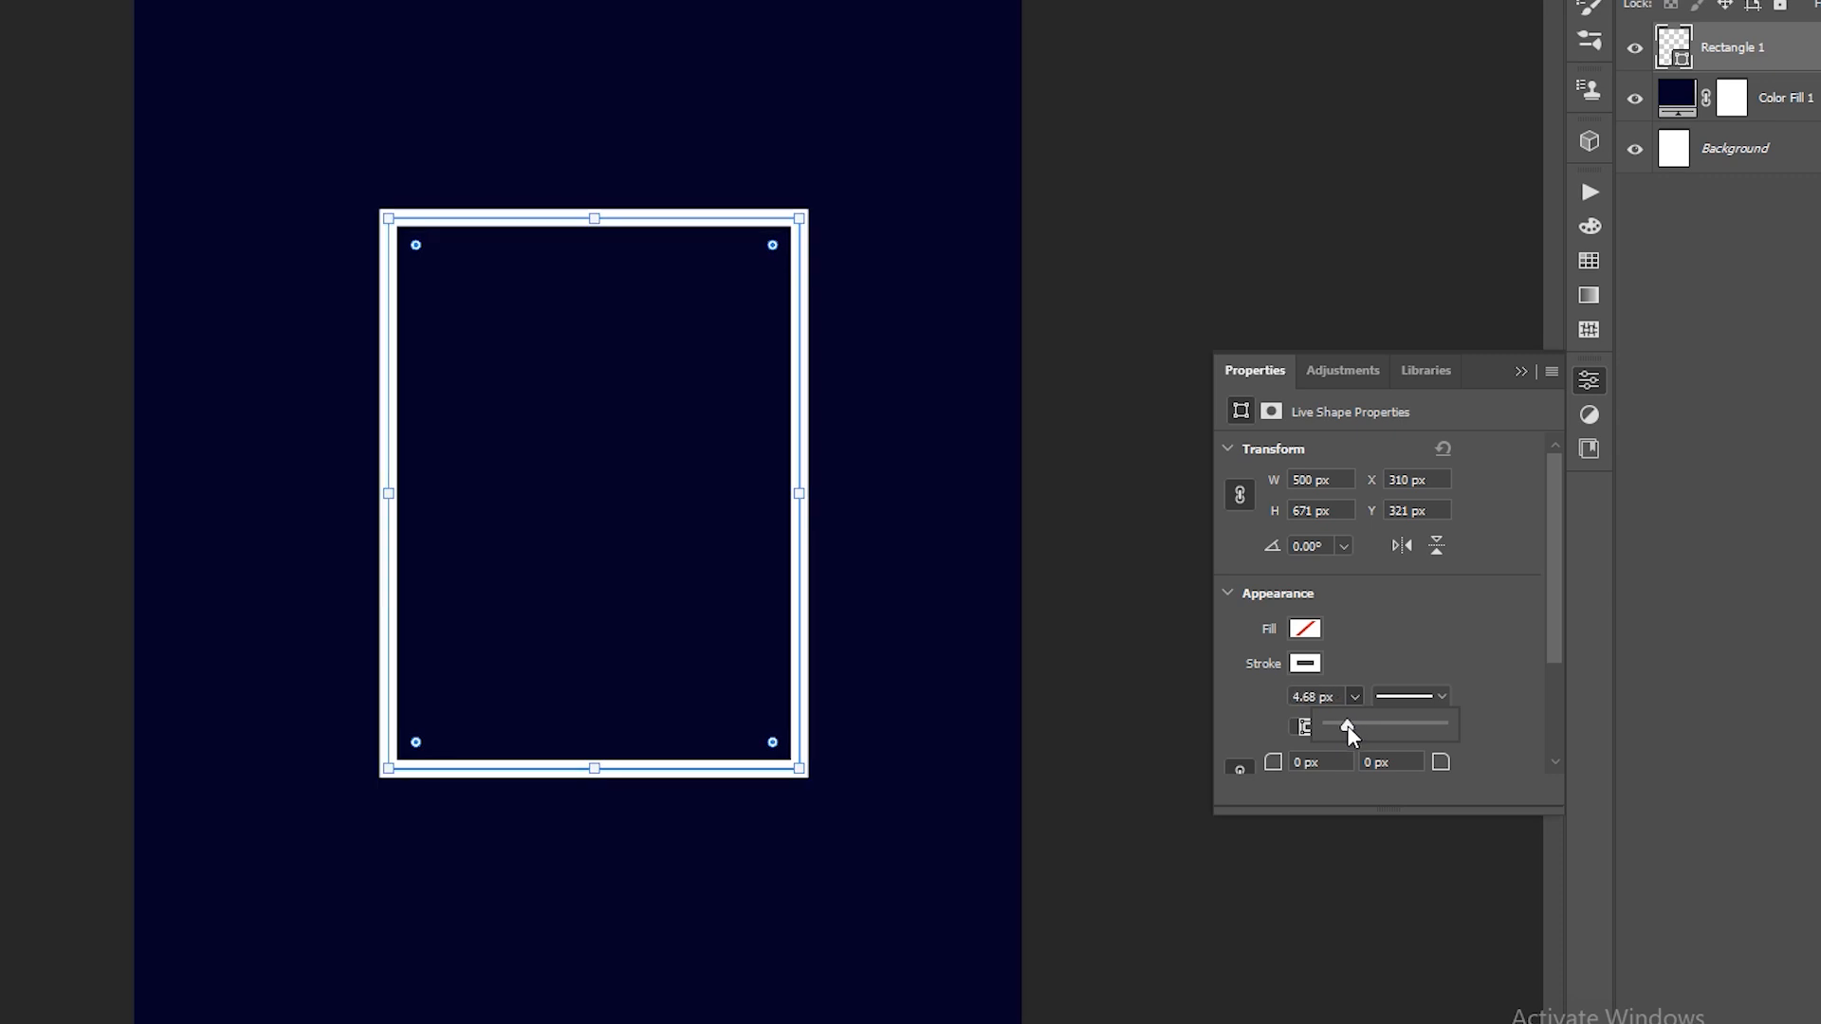
left_click(1431, 652)
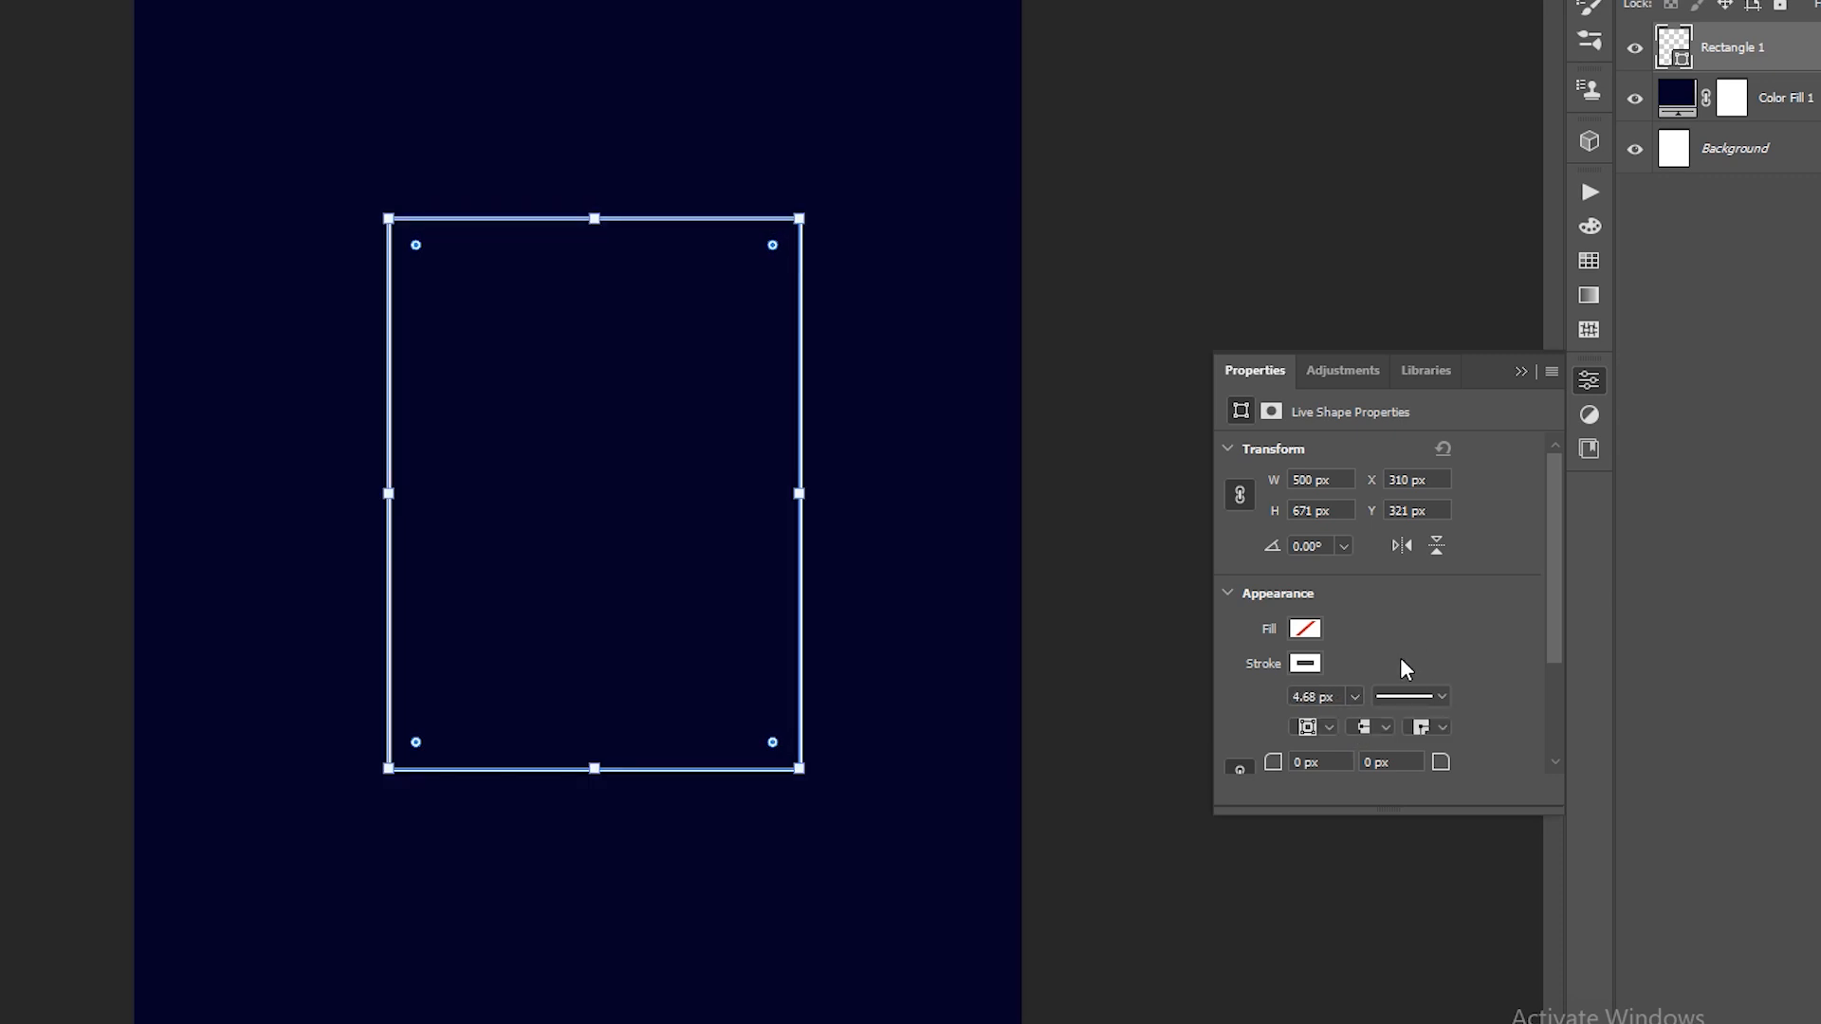
Recolour the rectangle's stroke to a dark golden yellow with a hue of 42°.
left_click(1310, 666)
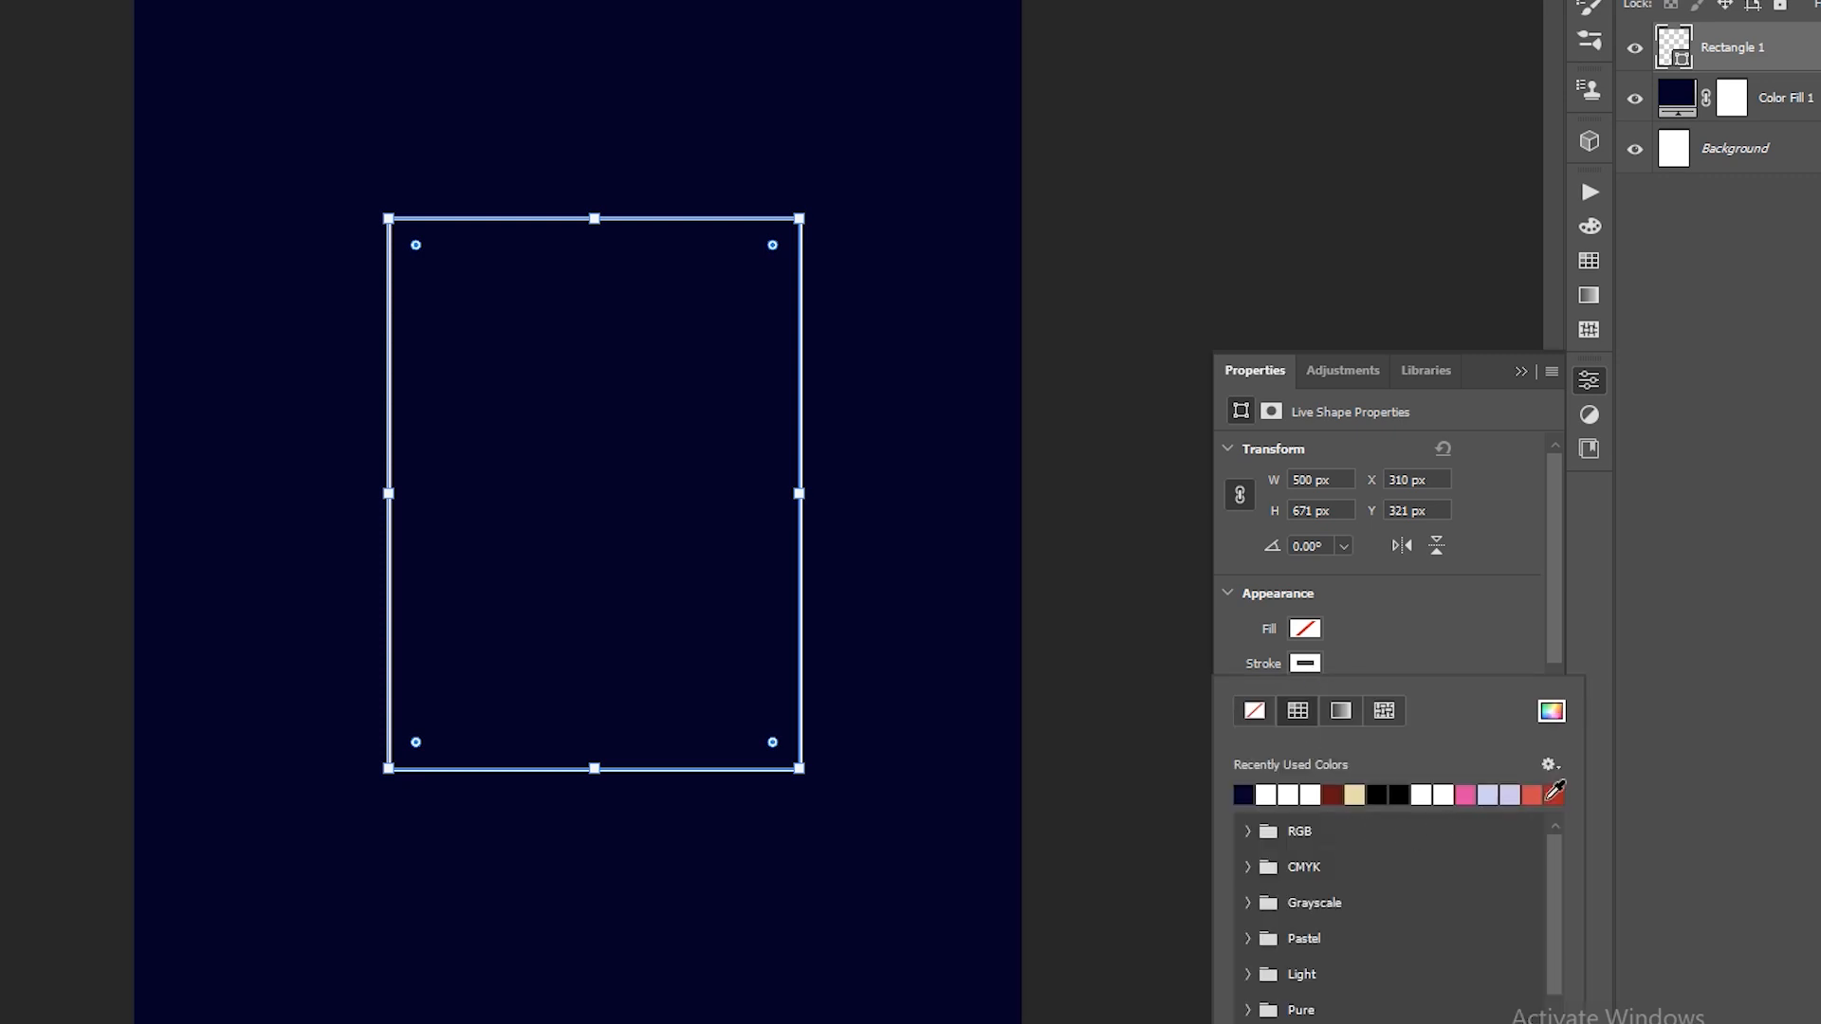
left_click(1549, 713)
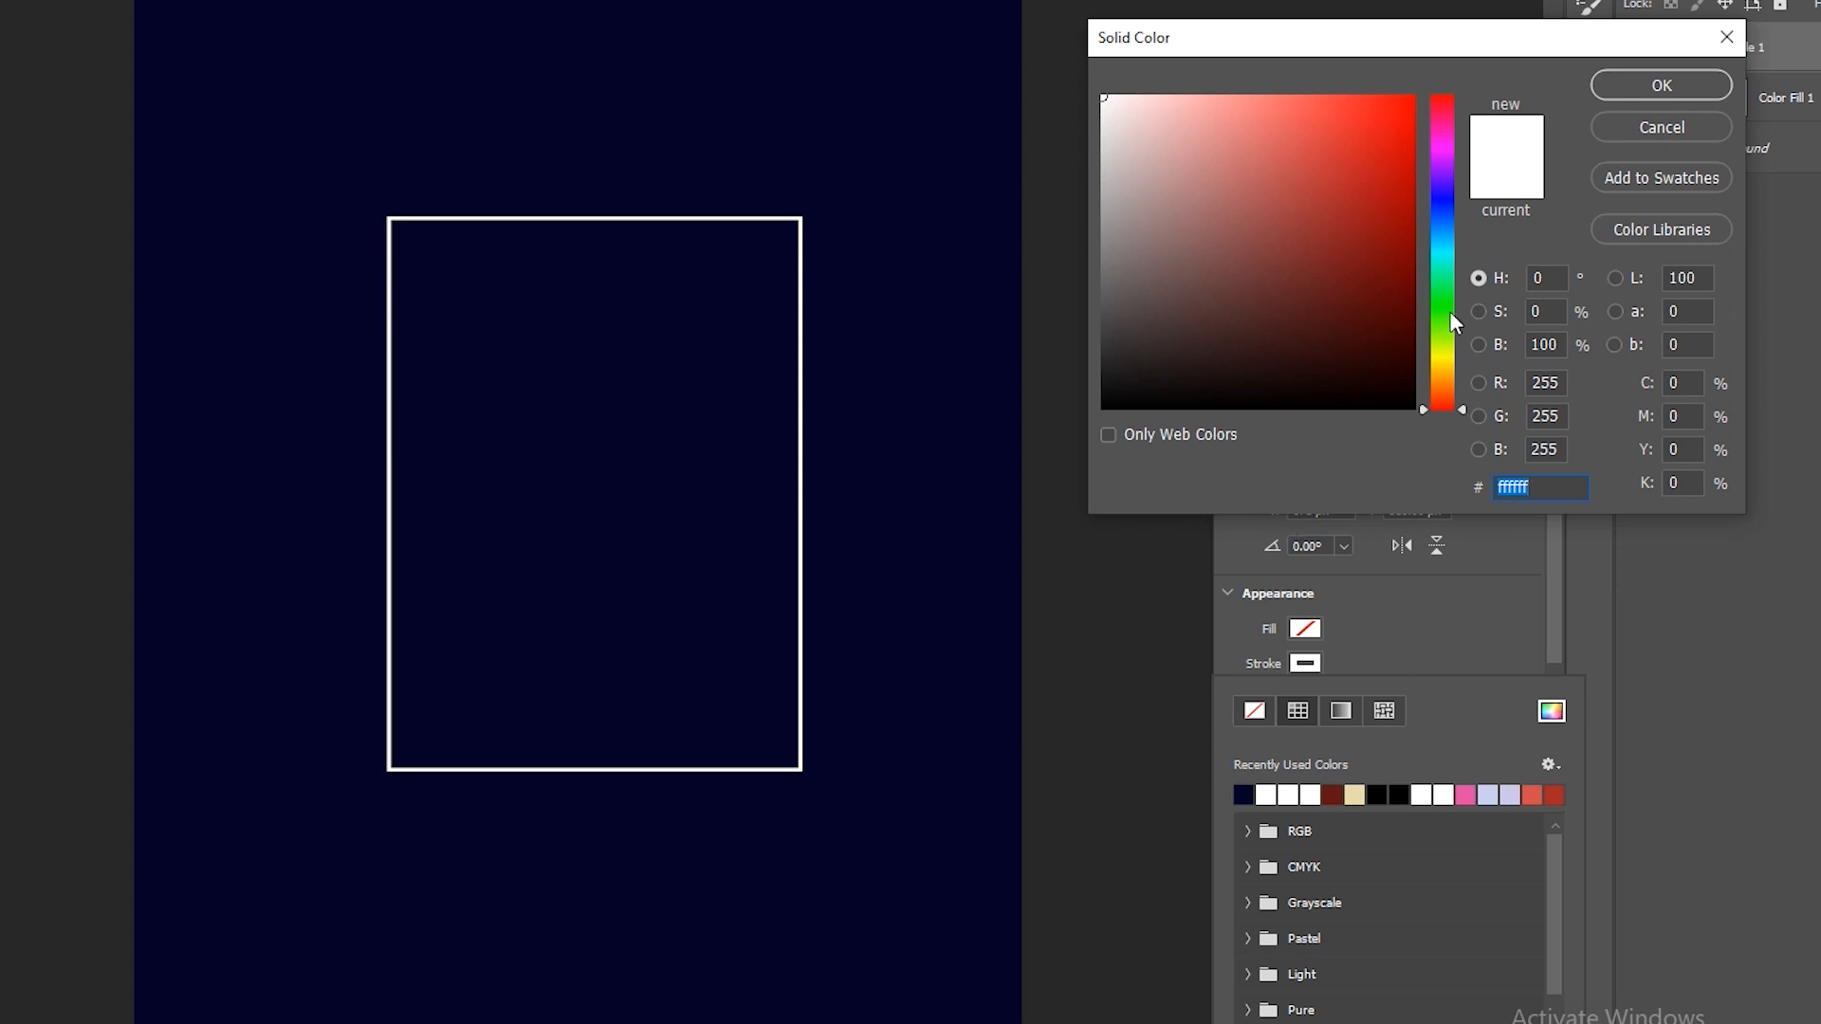
left_click(1448, 350)
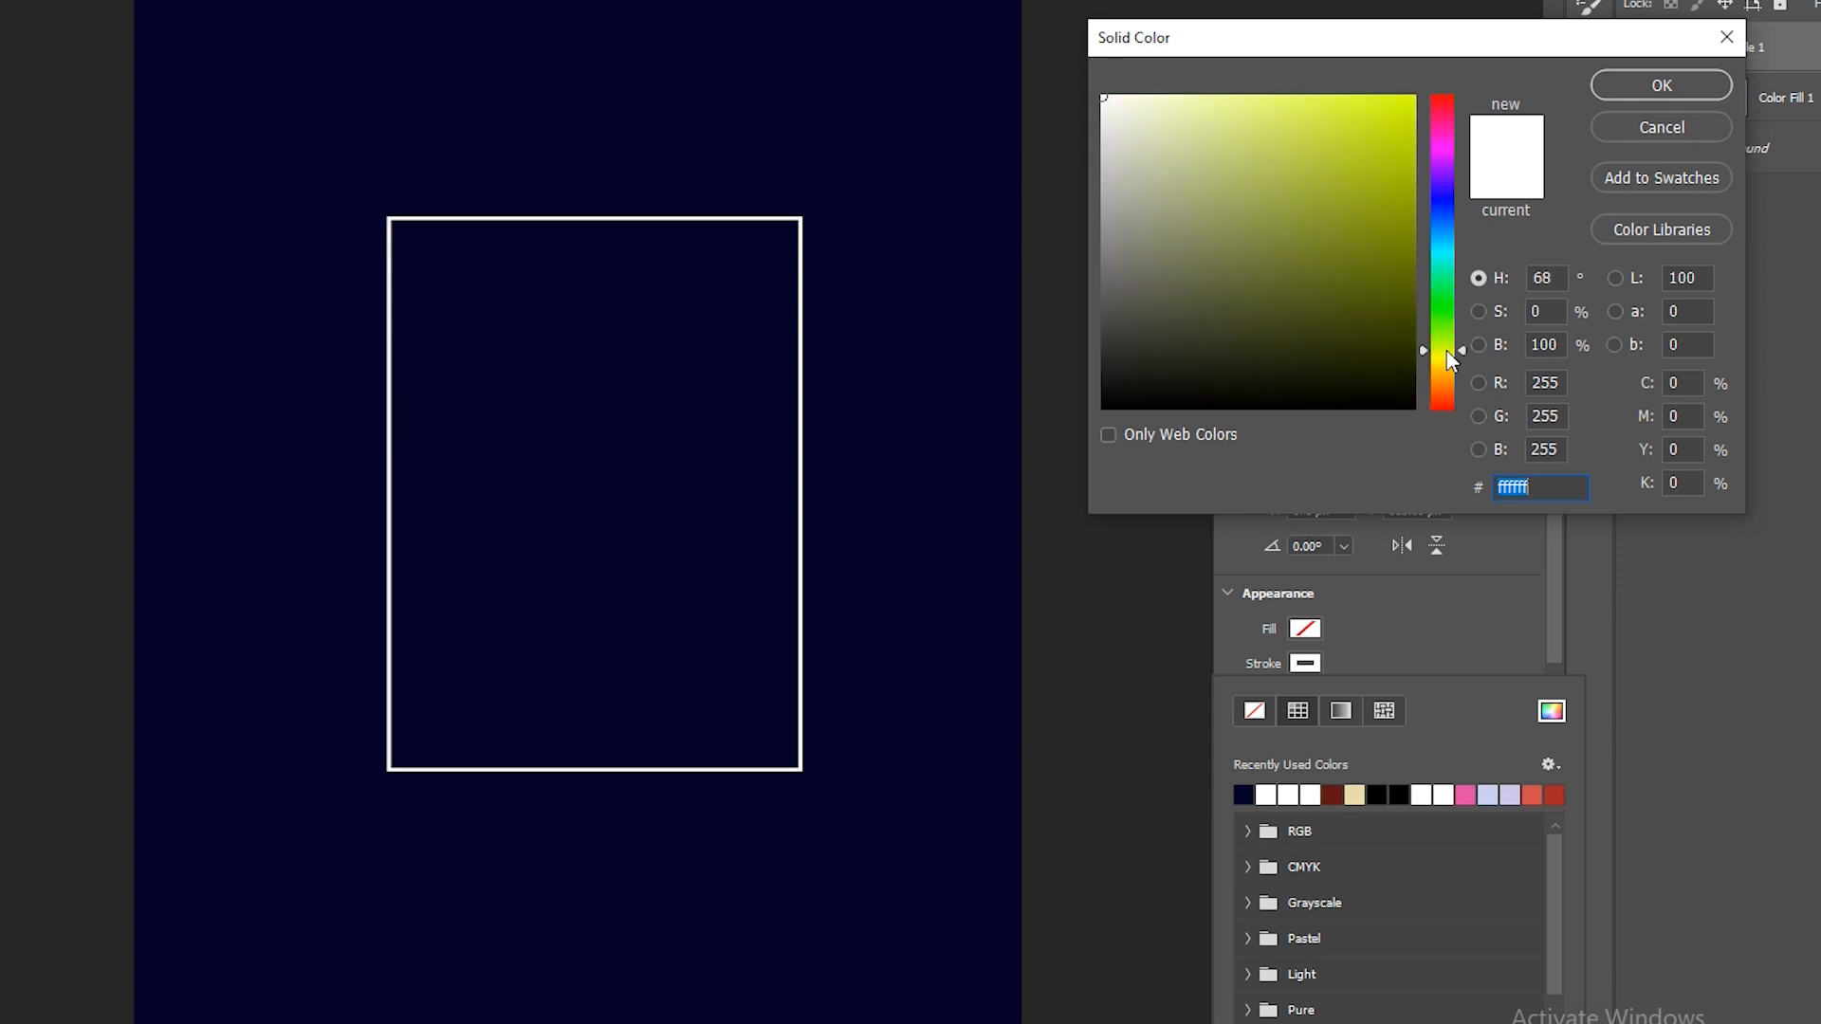
left_click(1443, 372)
left_click(1379, 201)
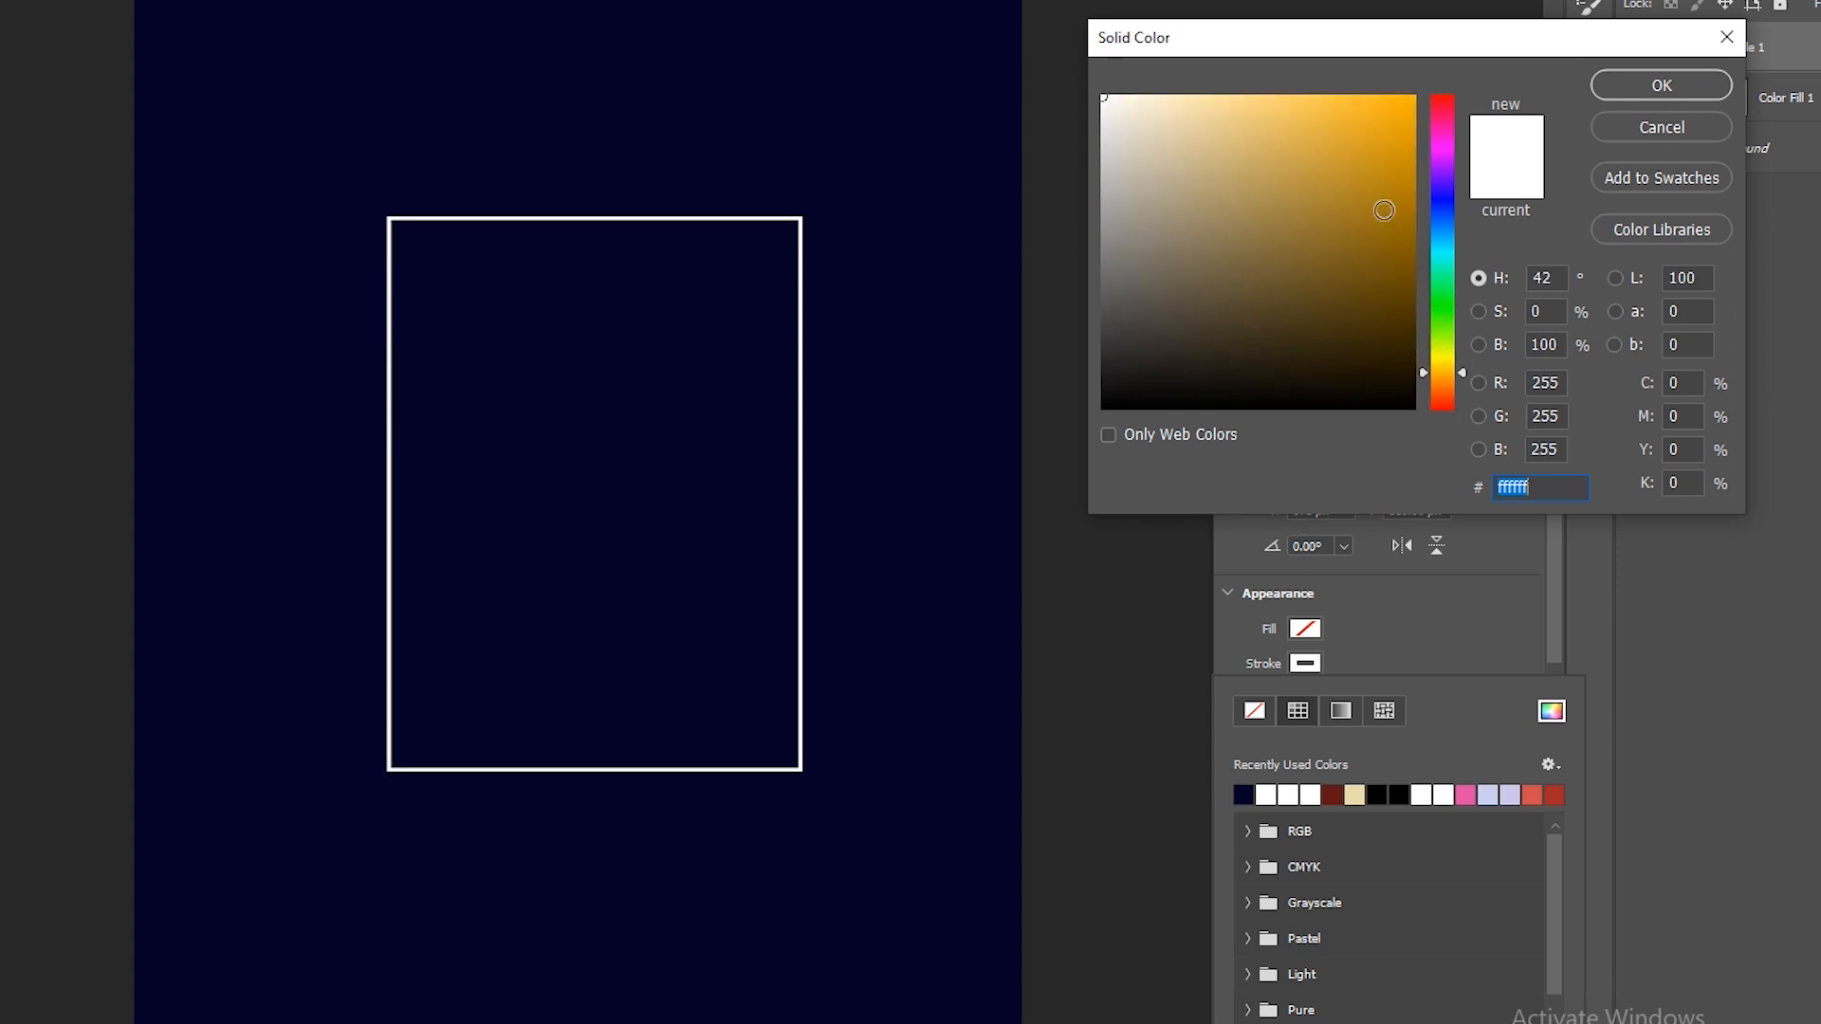
left_click(1636, 93)
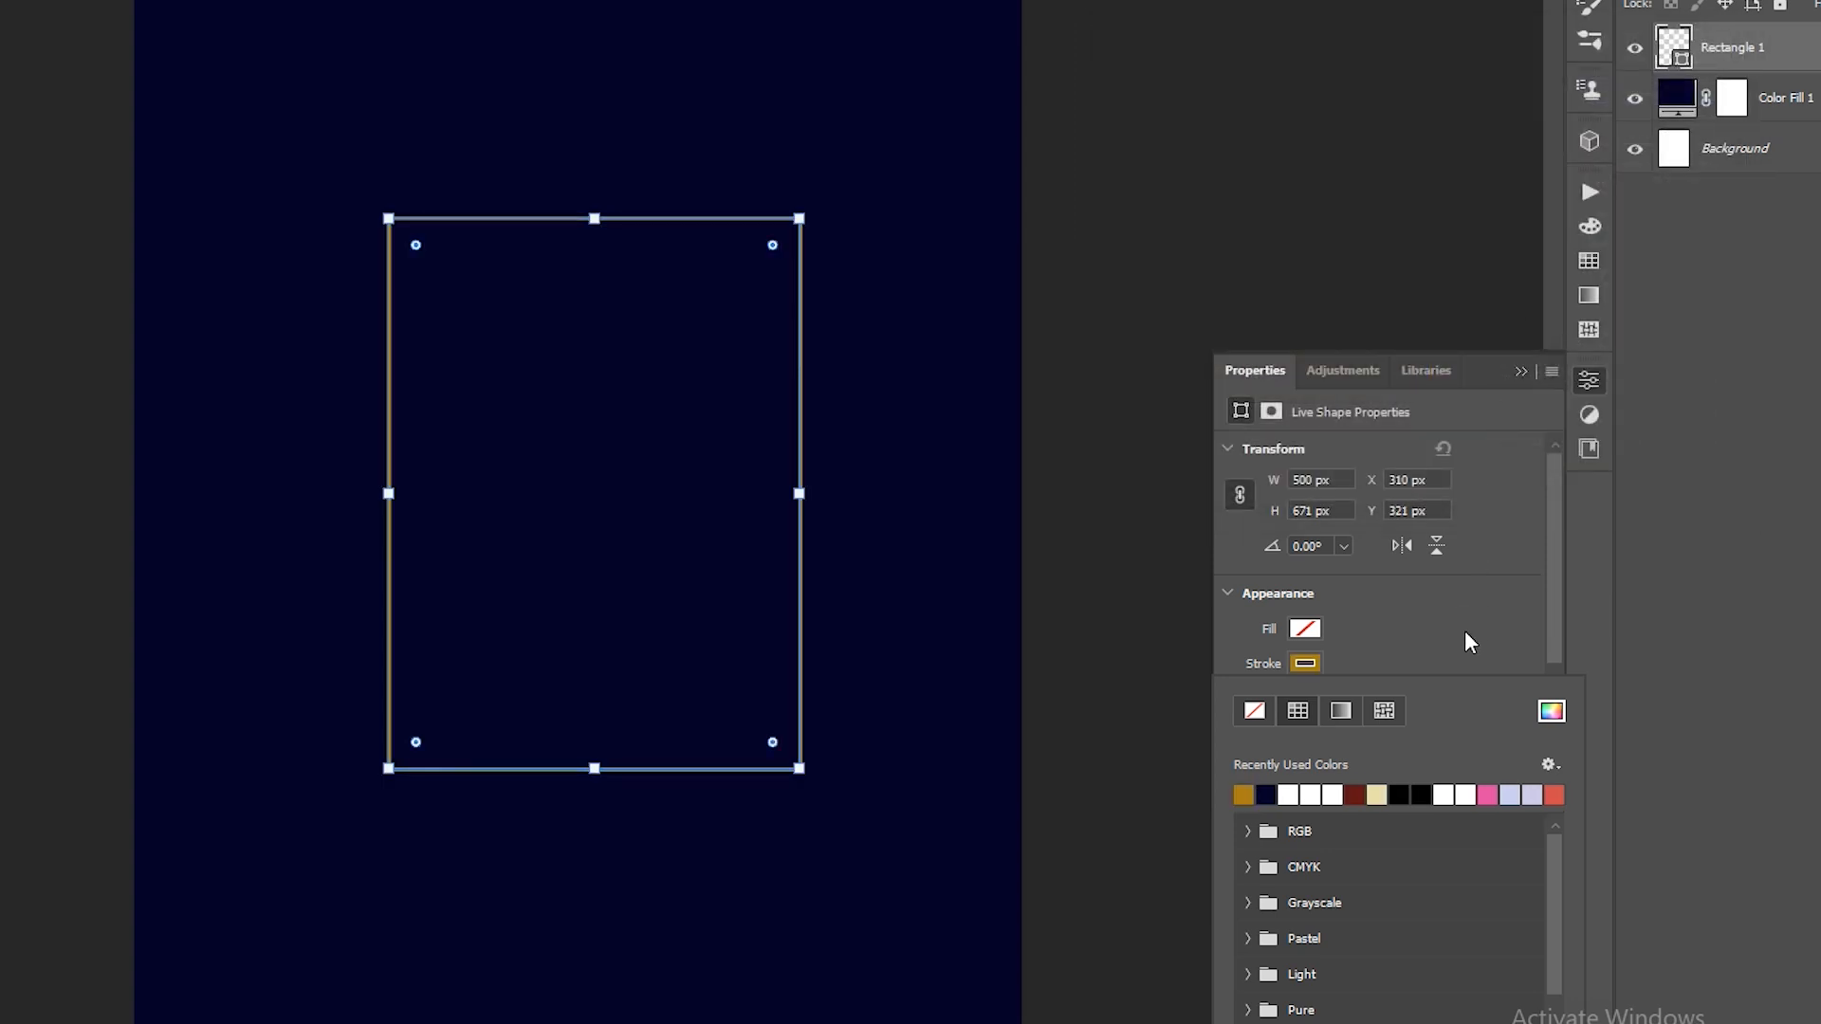
left_click(1466, 635)
left_click(1684, 607)
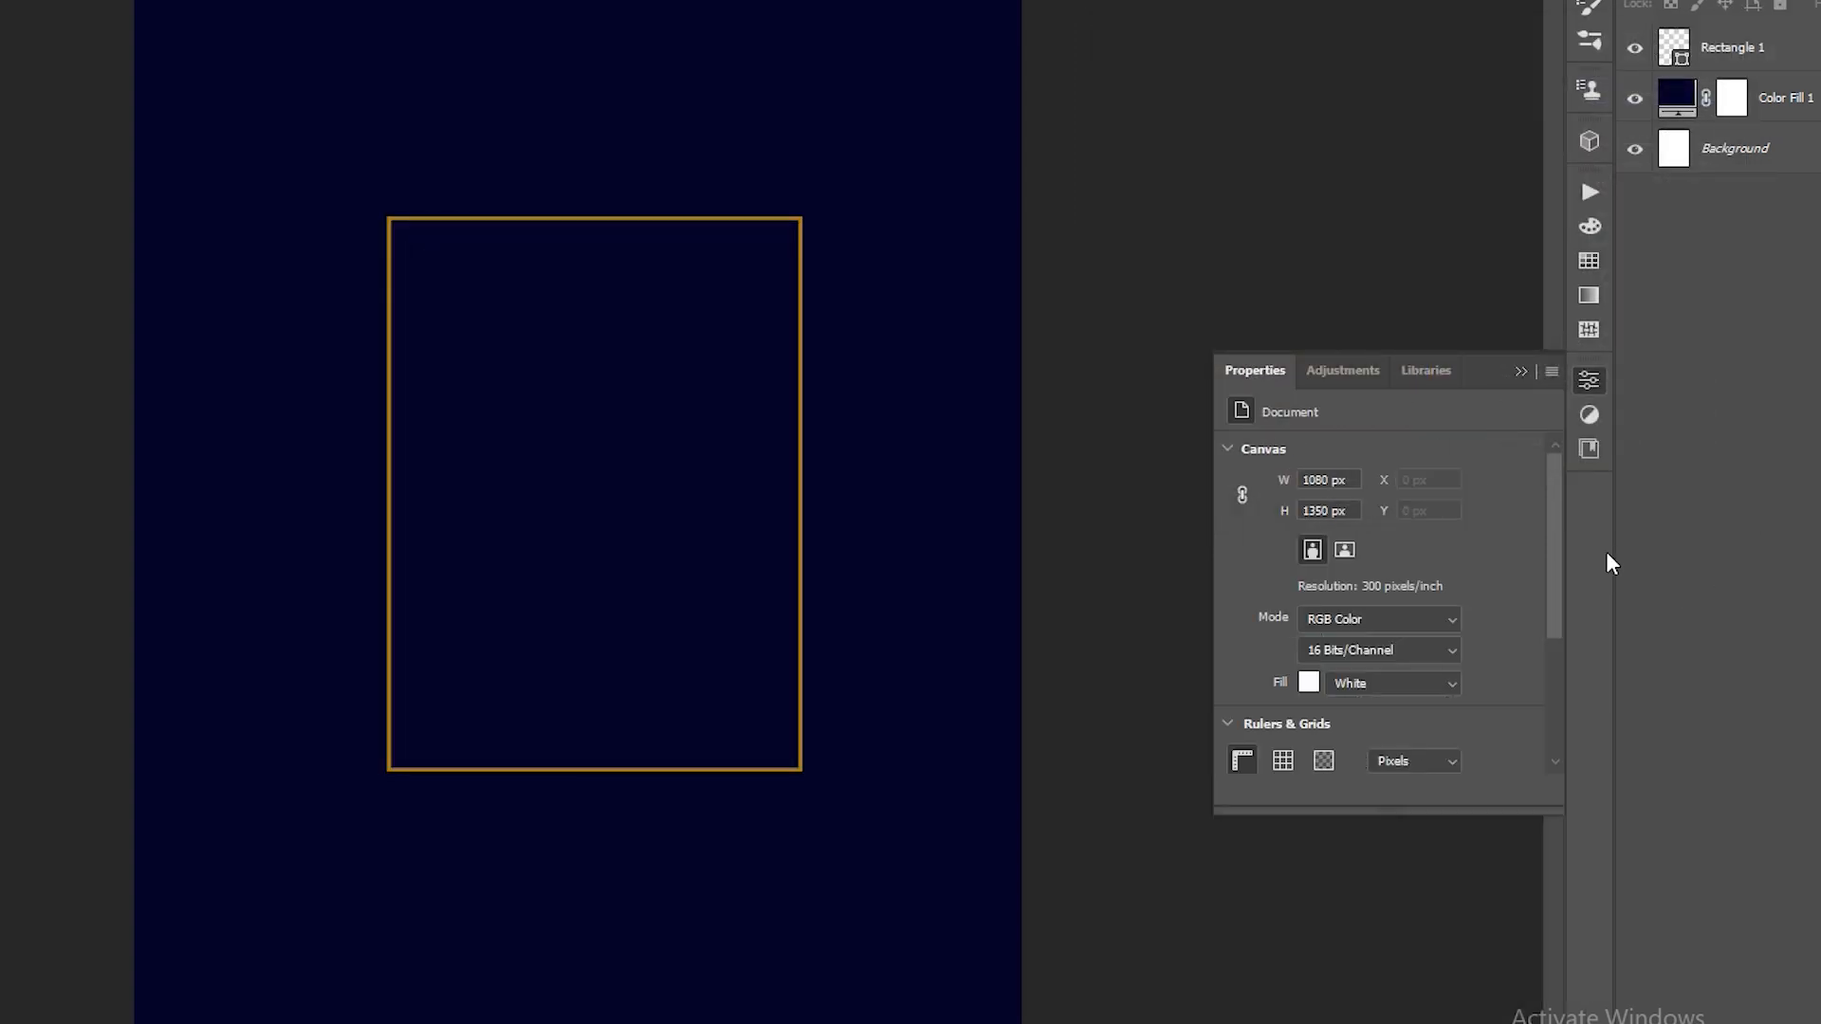
left_click(1520, 372)
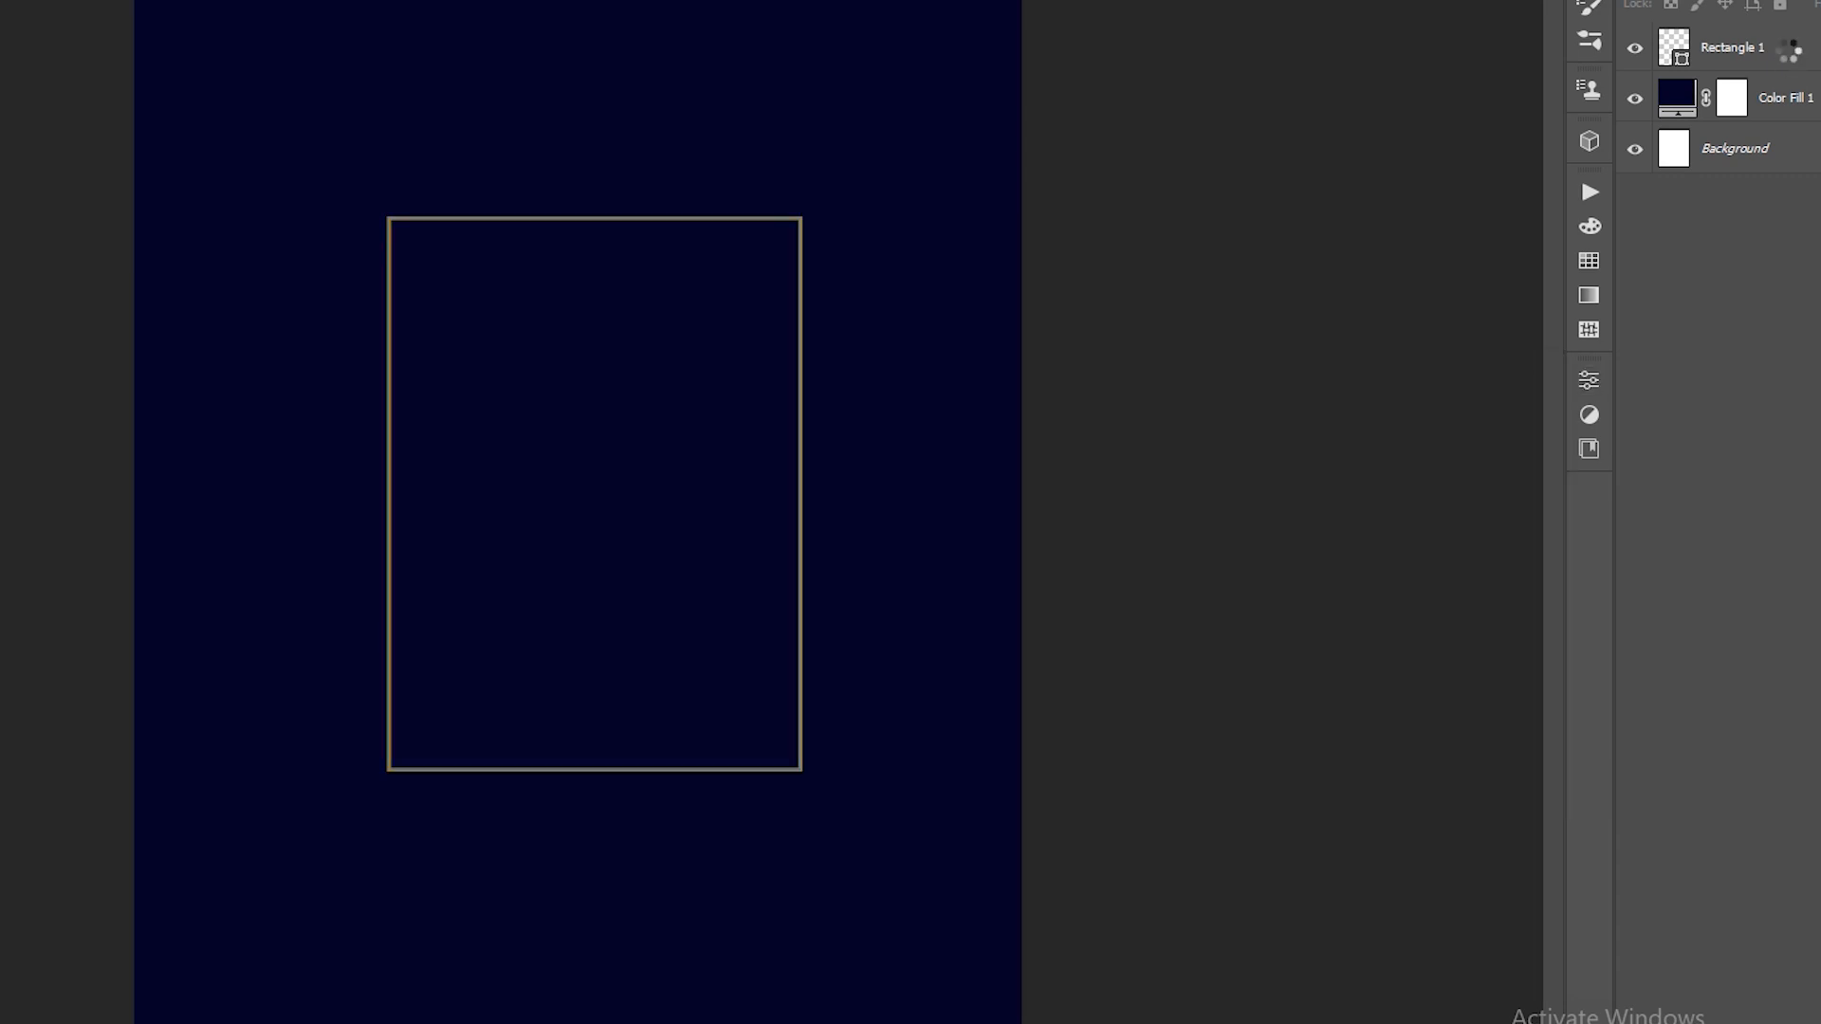
Duplicate the gold rectangle's layer.
left_click(1791, 56)
key("ctrl+j")
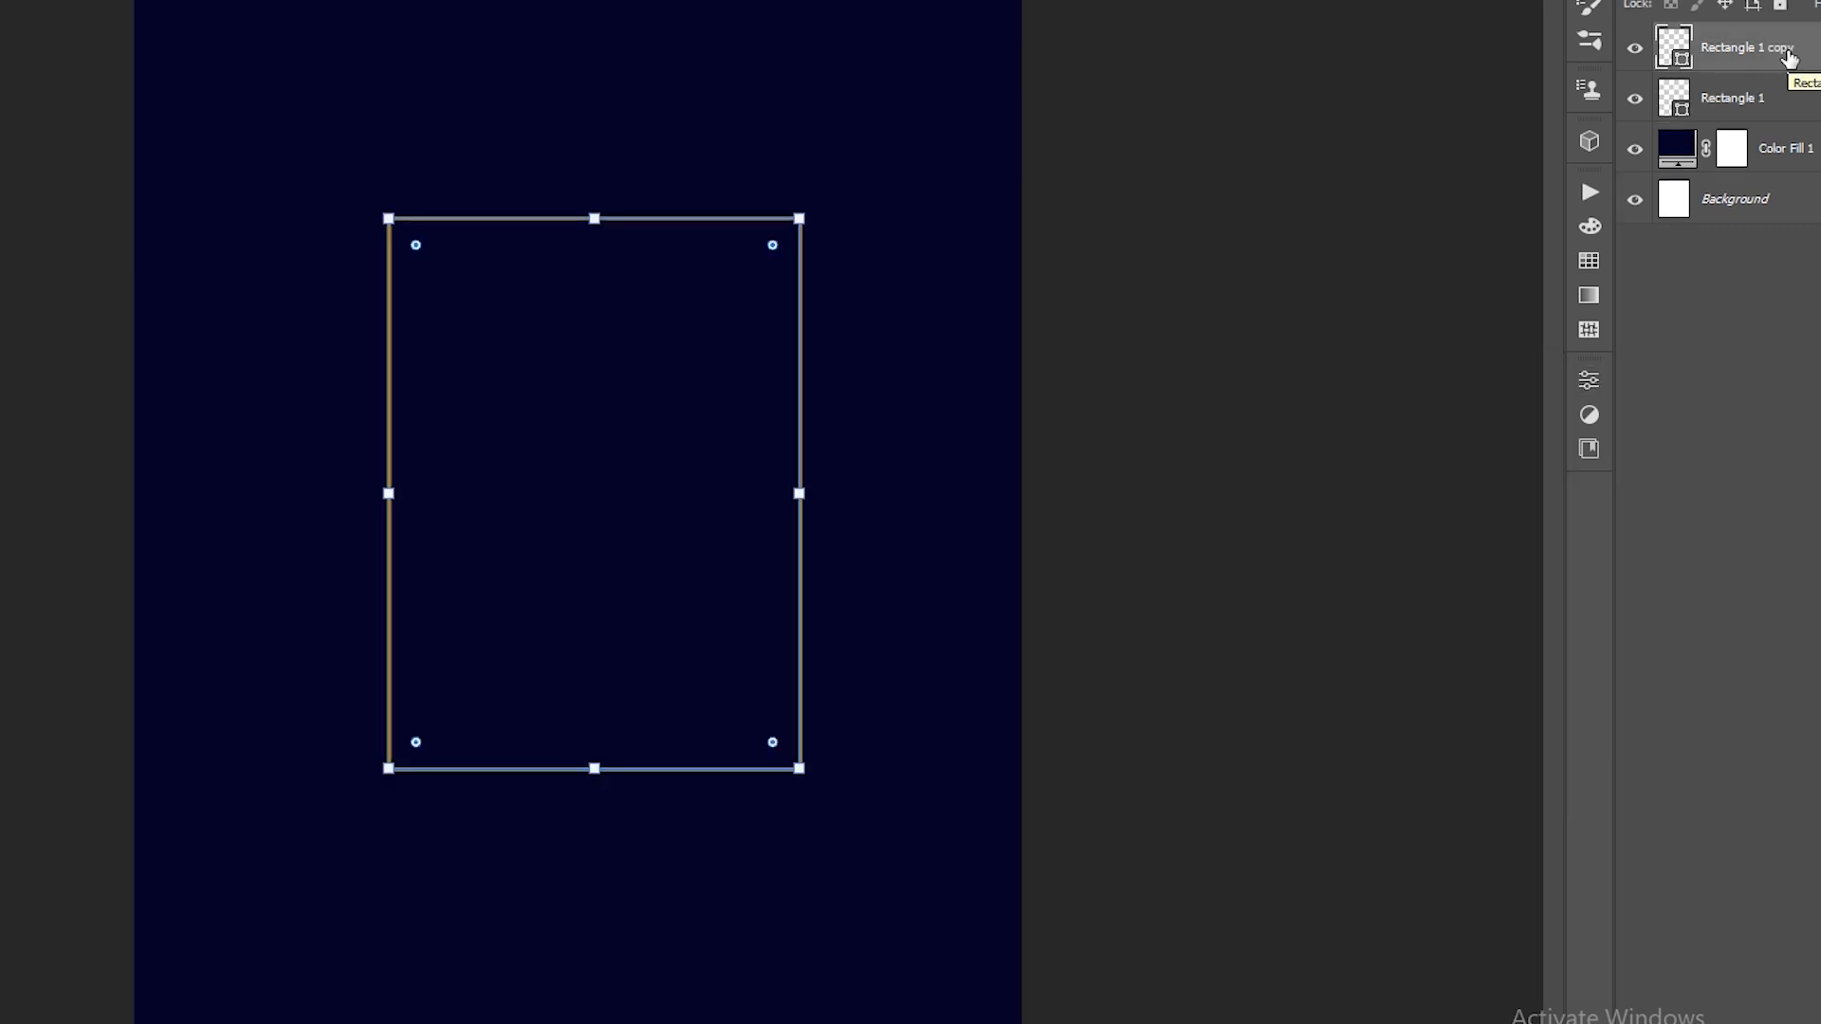
left_click(1757, 371)
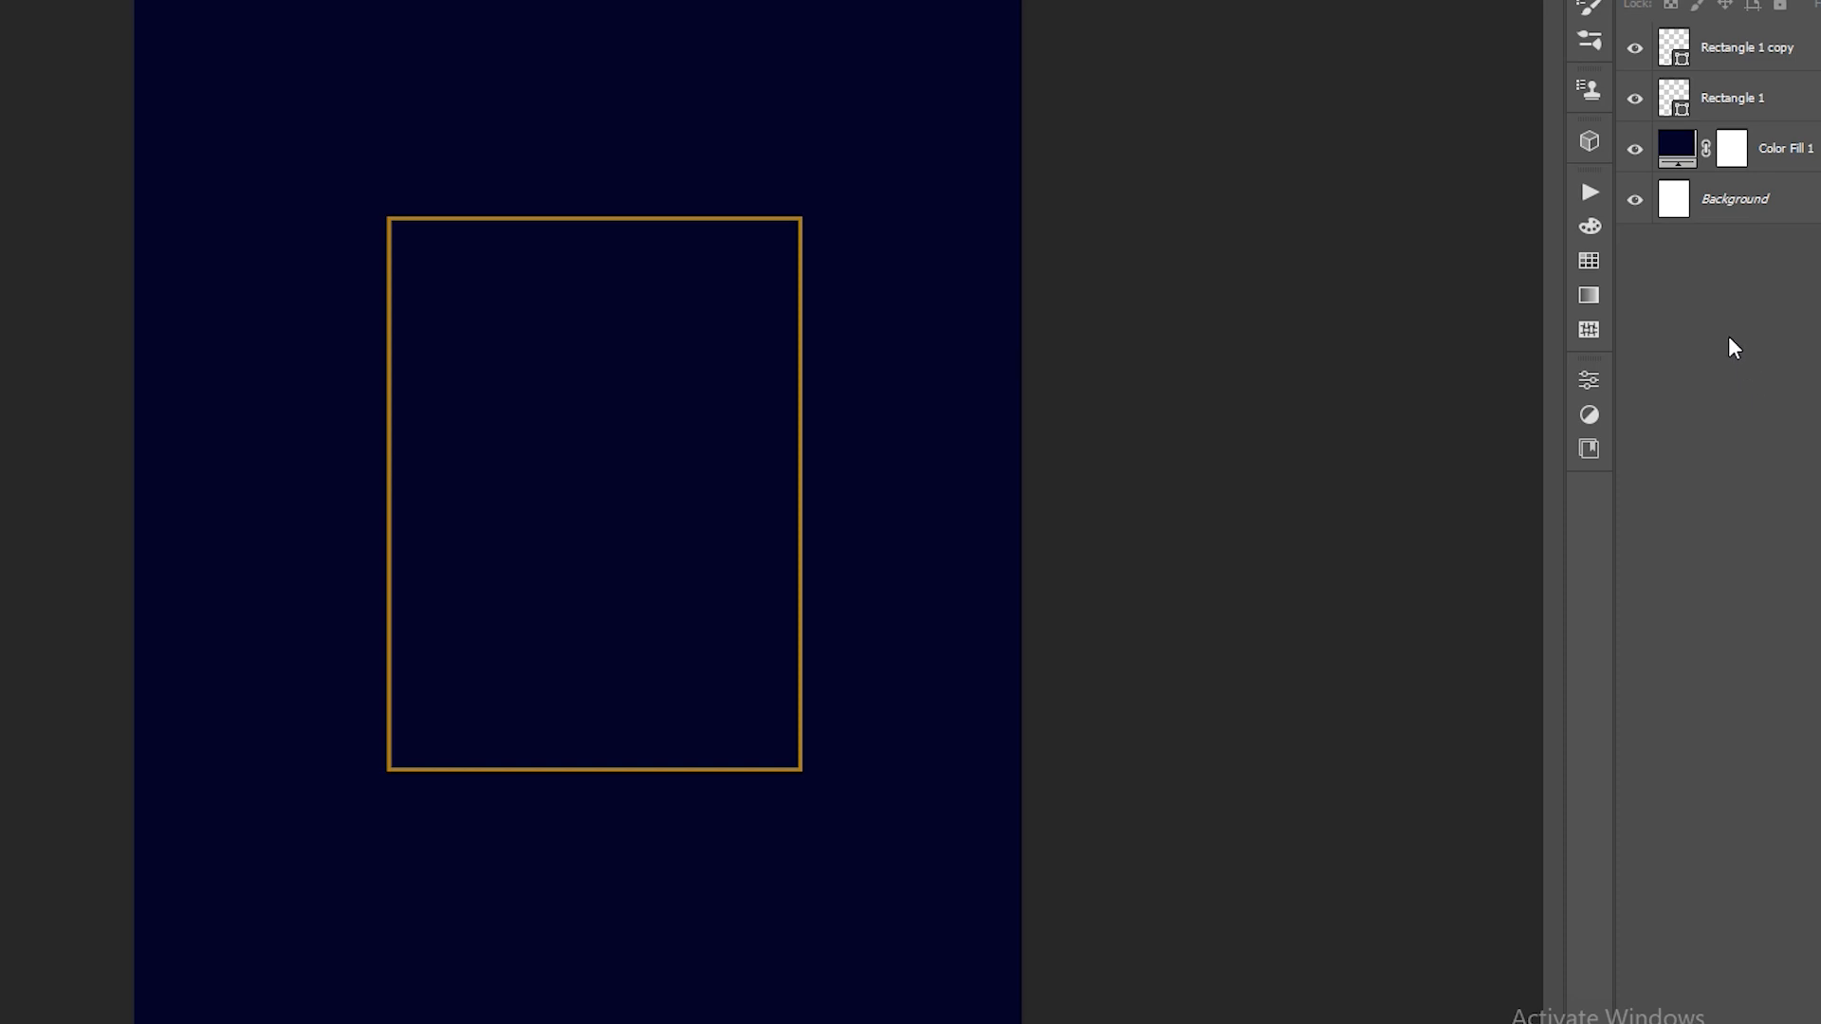
Move the rectangle copy about 118 px left and 108 px up, so that it overlaps the original diagonally.
left_click(1772, 49)
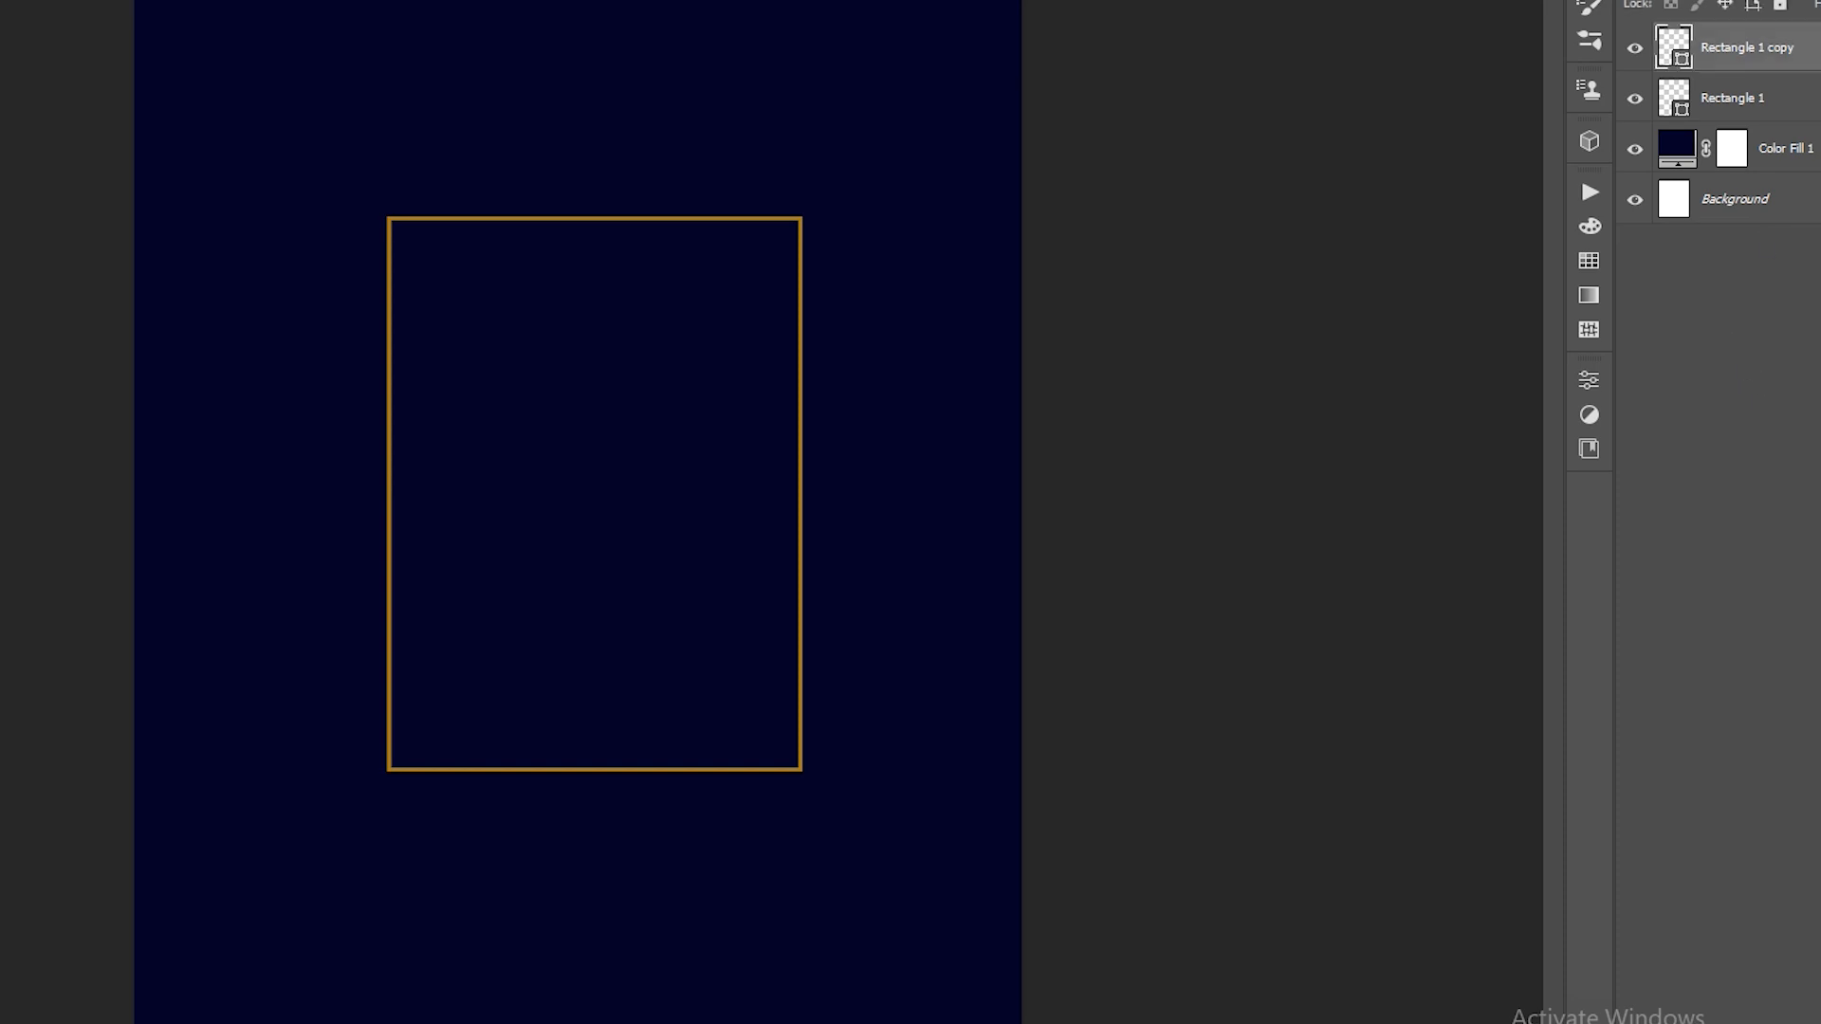
key("ctrl+t")
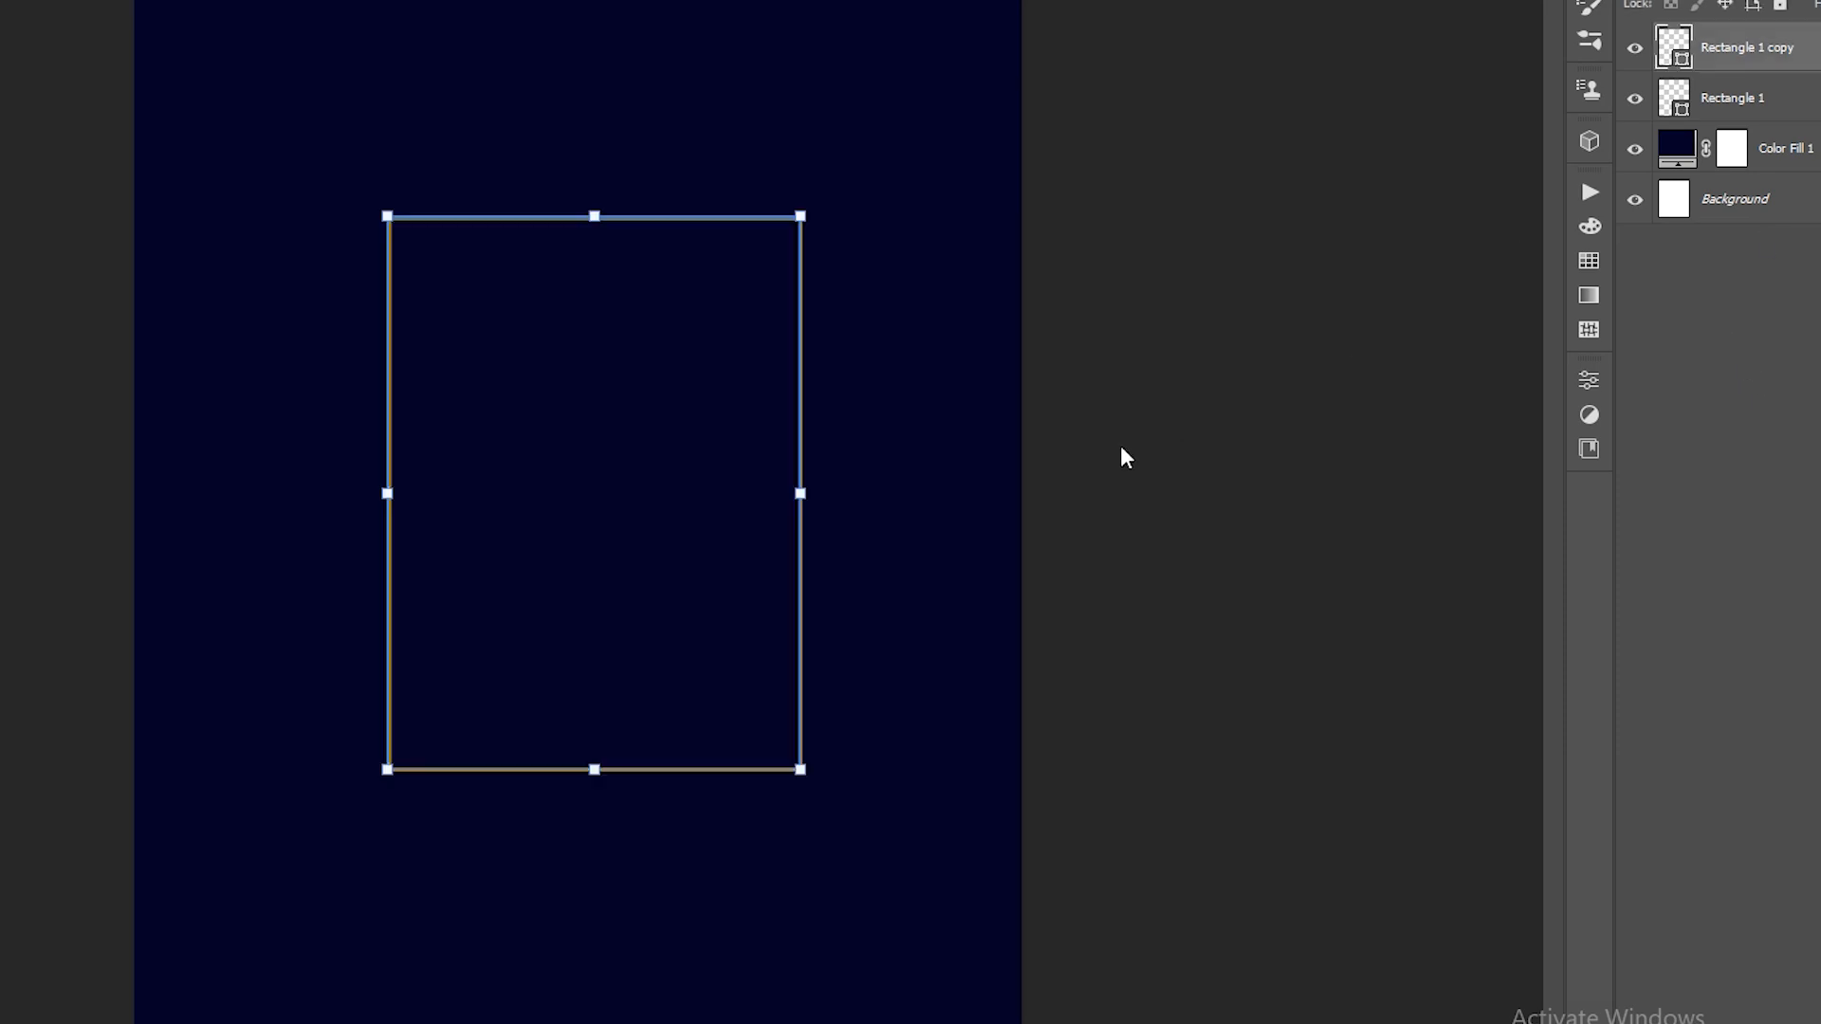
left_click_drag(614, 516, 515, 429)
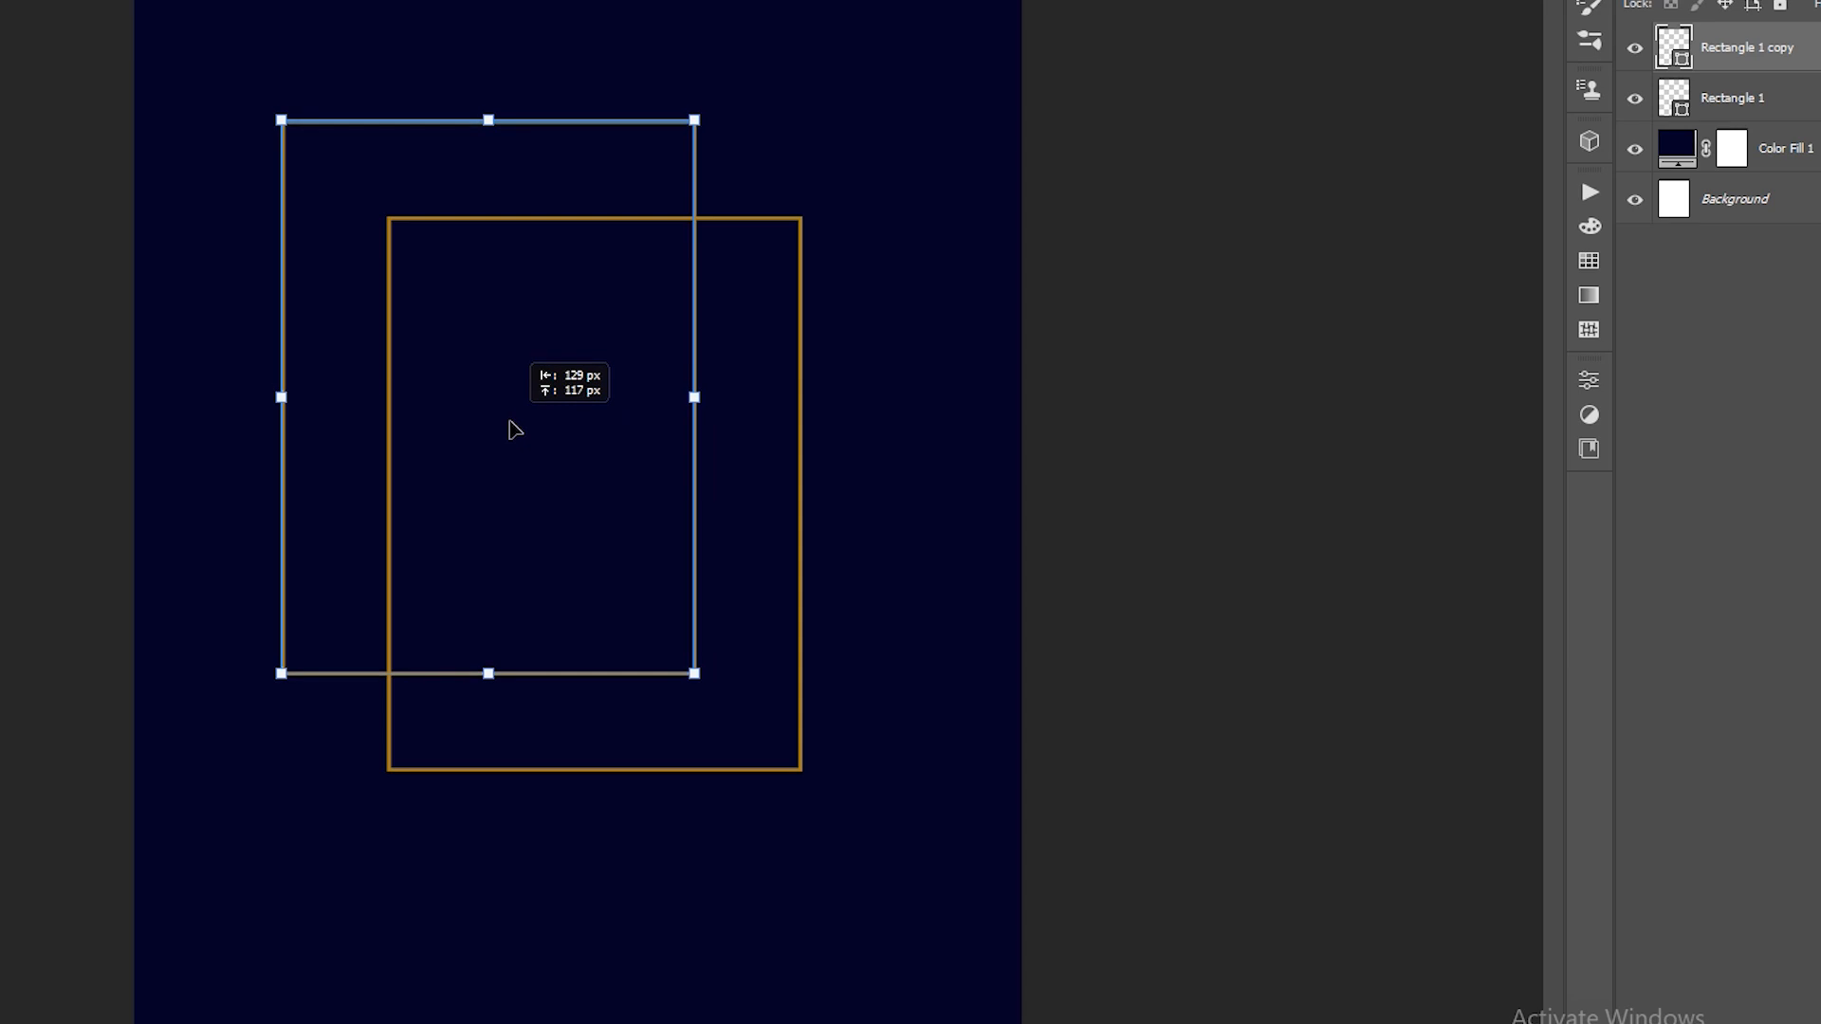
left_click_drag(511, 422, 520, 438)
left_click(1763, 614)
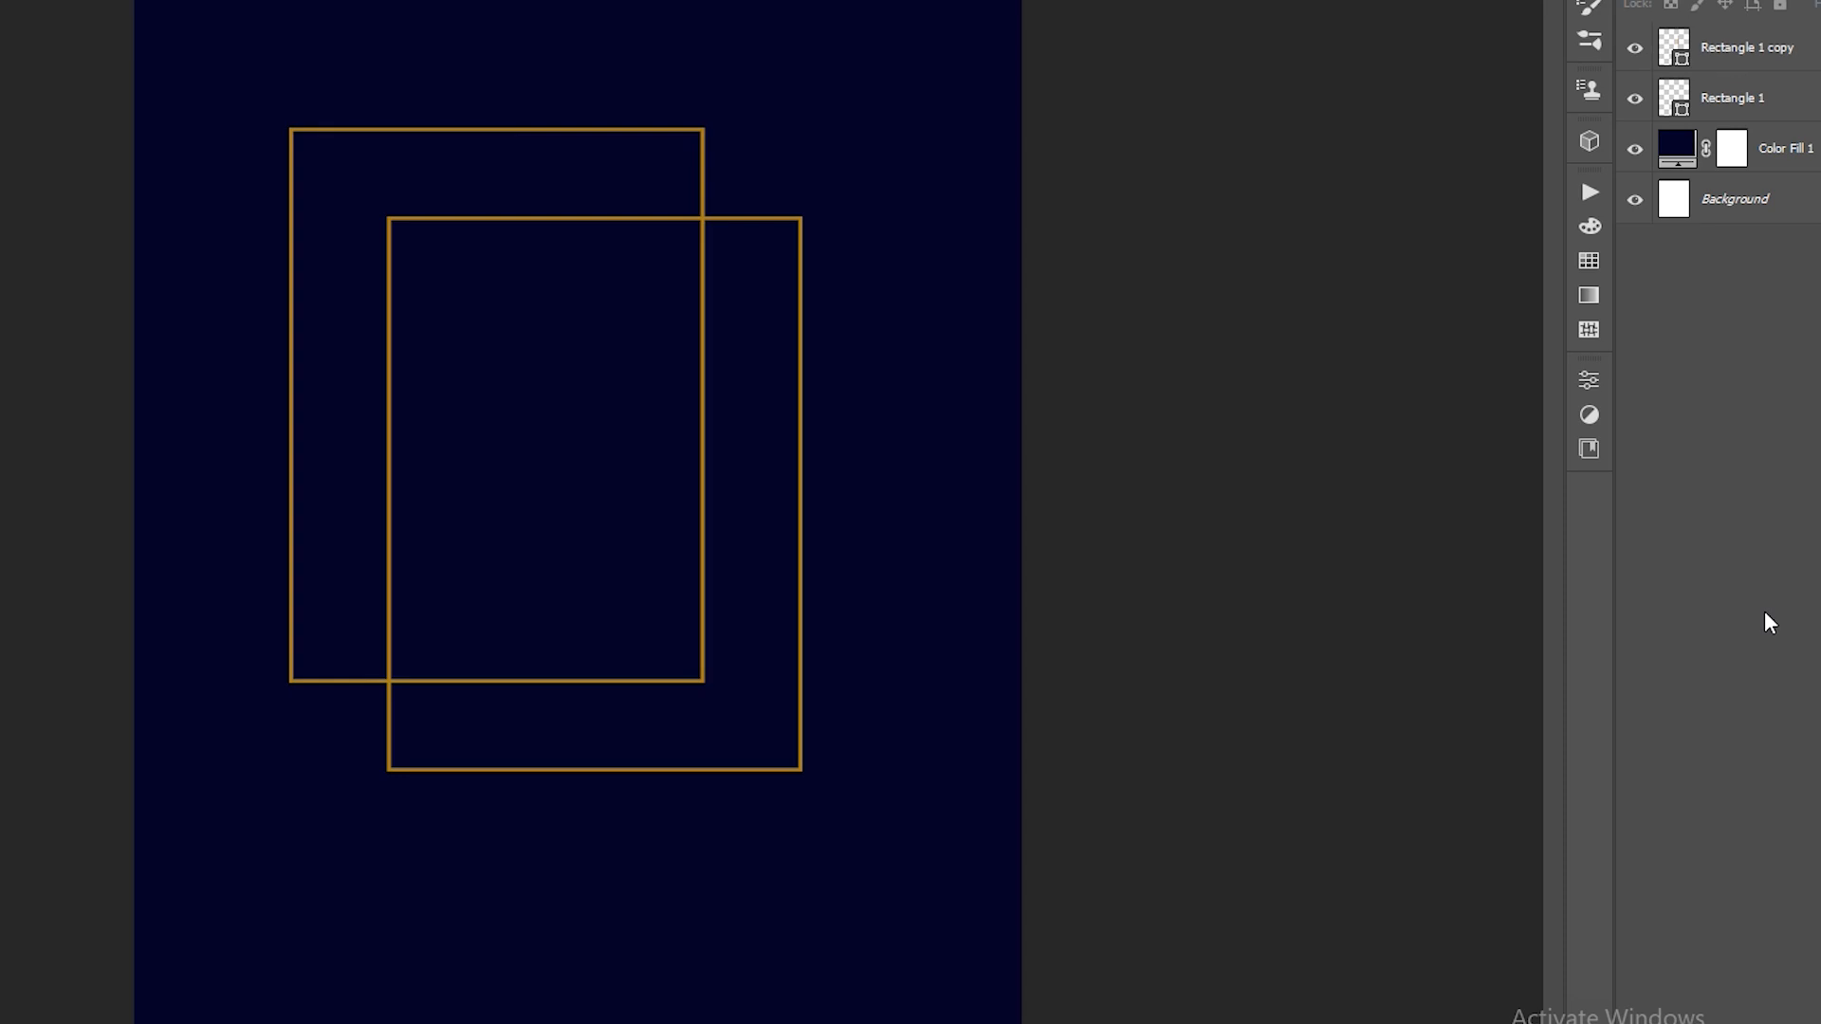
Fill the rectangle copy with white and remove its stroke.
left_click(1739, 69)
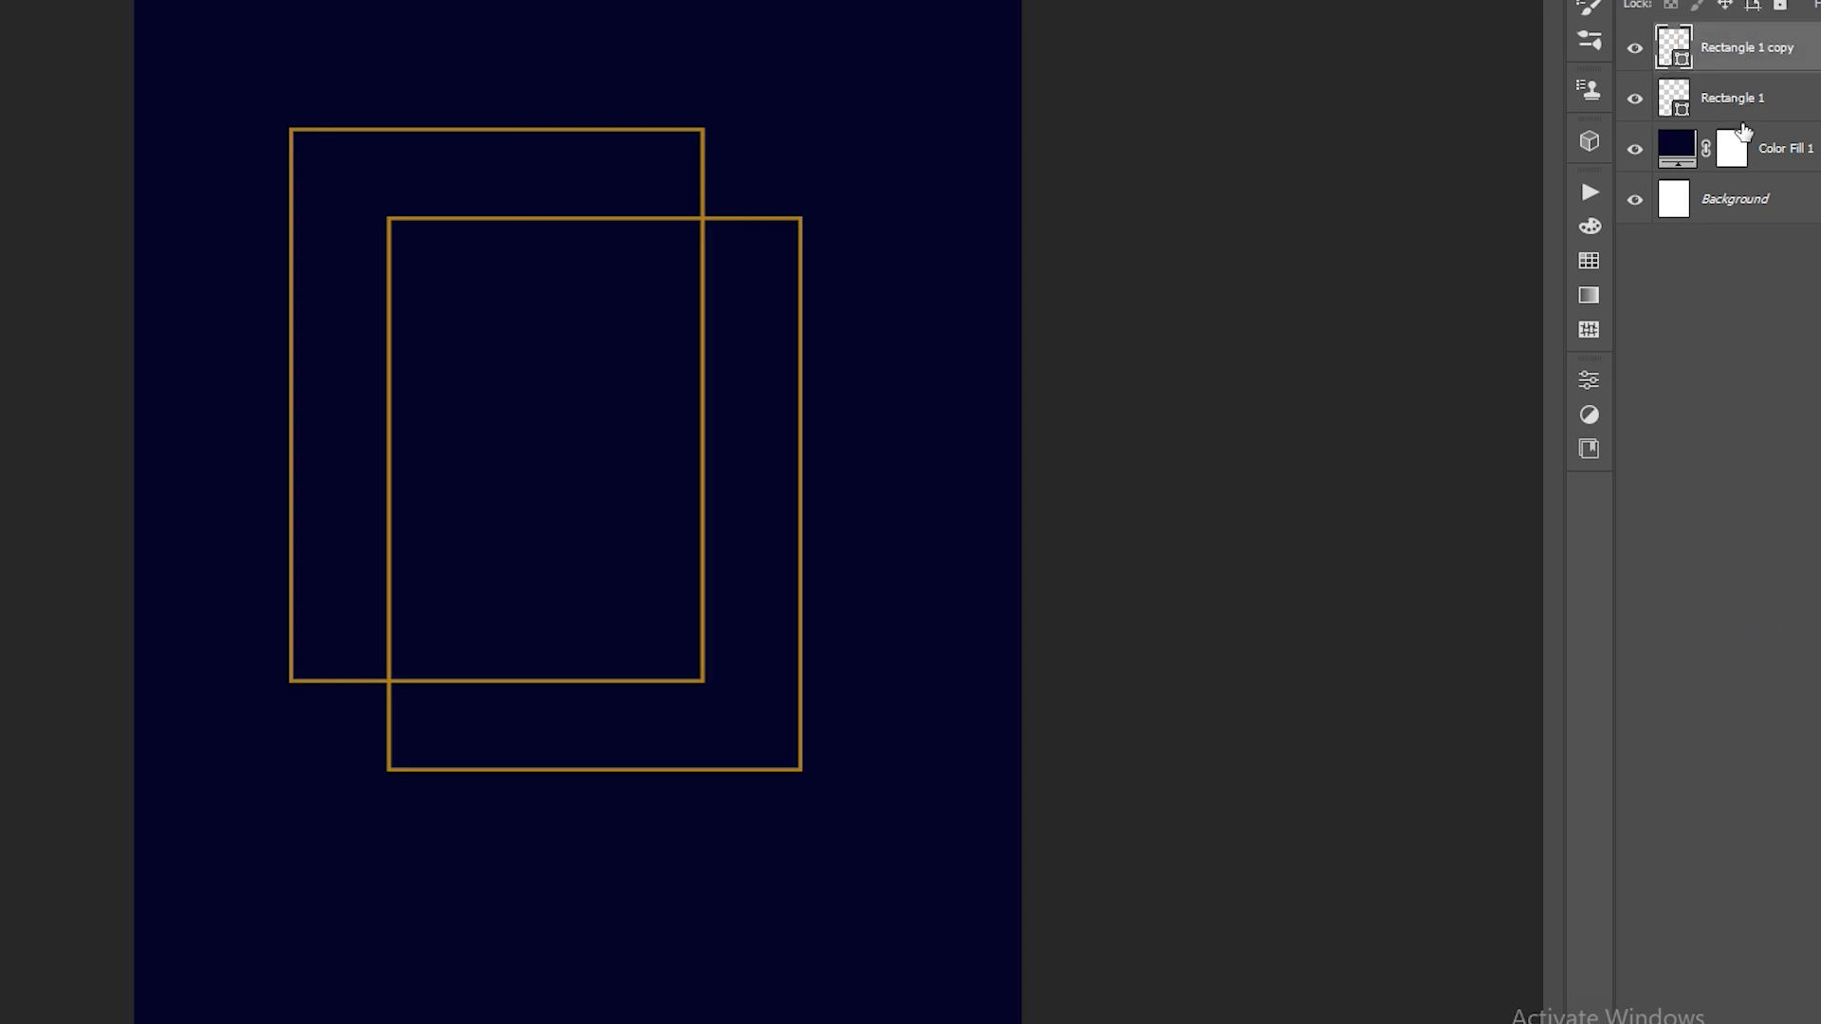
left_click(1585, 383)
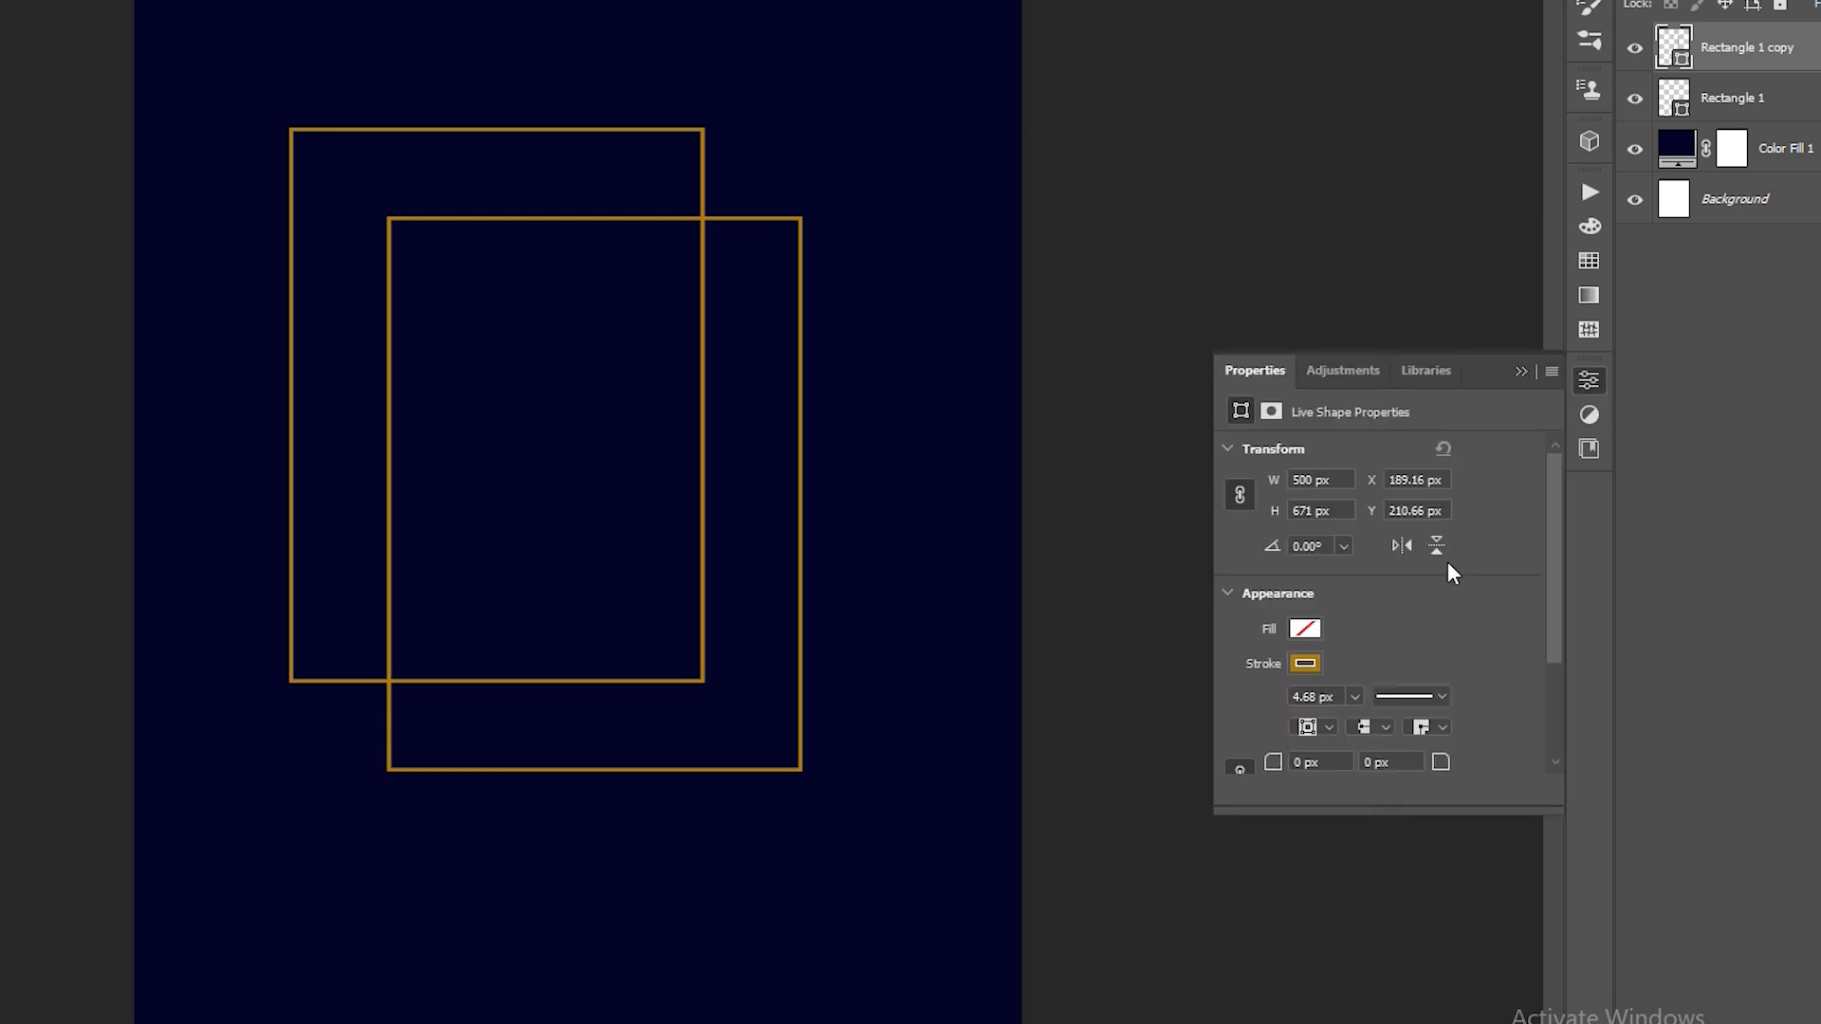
left_click(1305, 629)
left_click(1291, 763)
left_click(1419, 616)
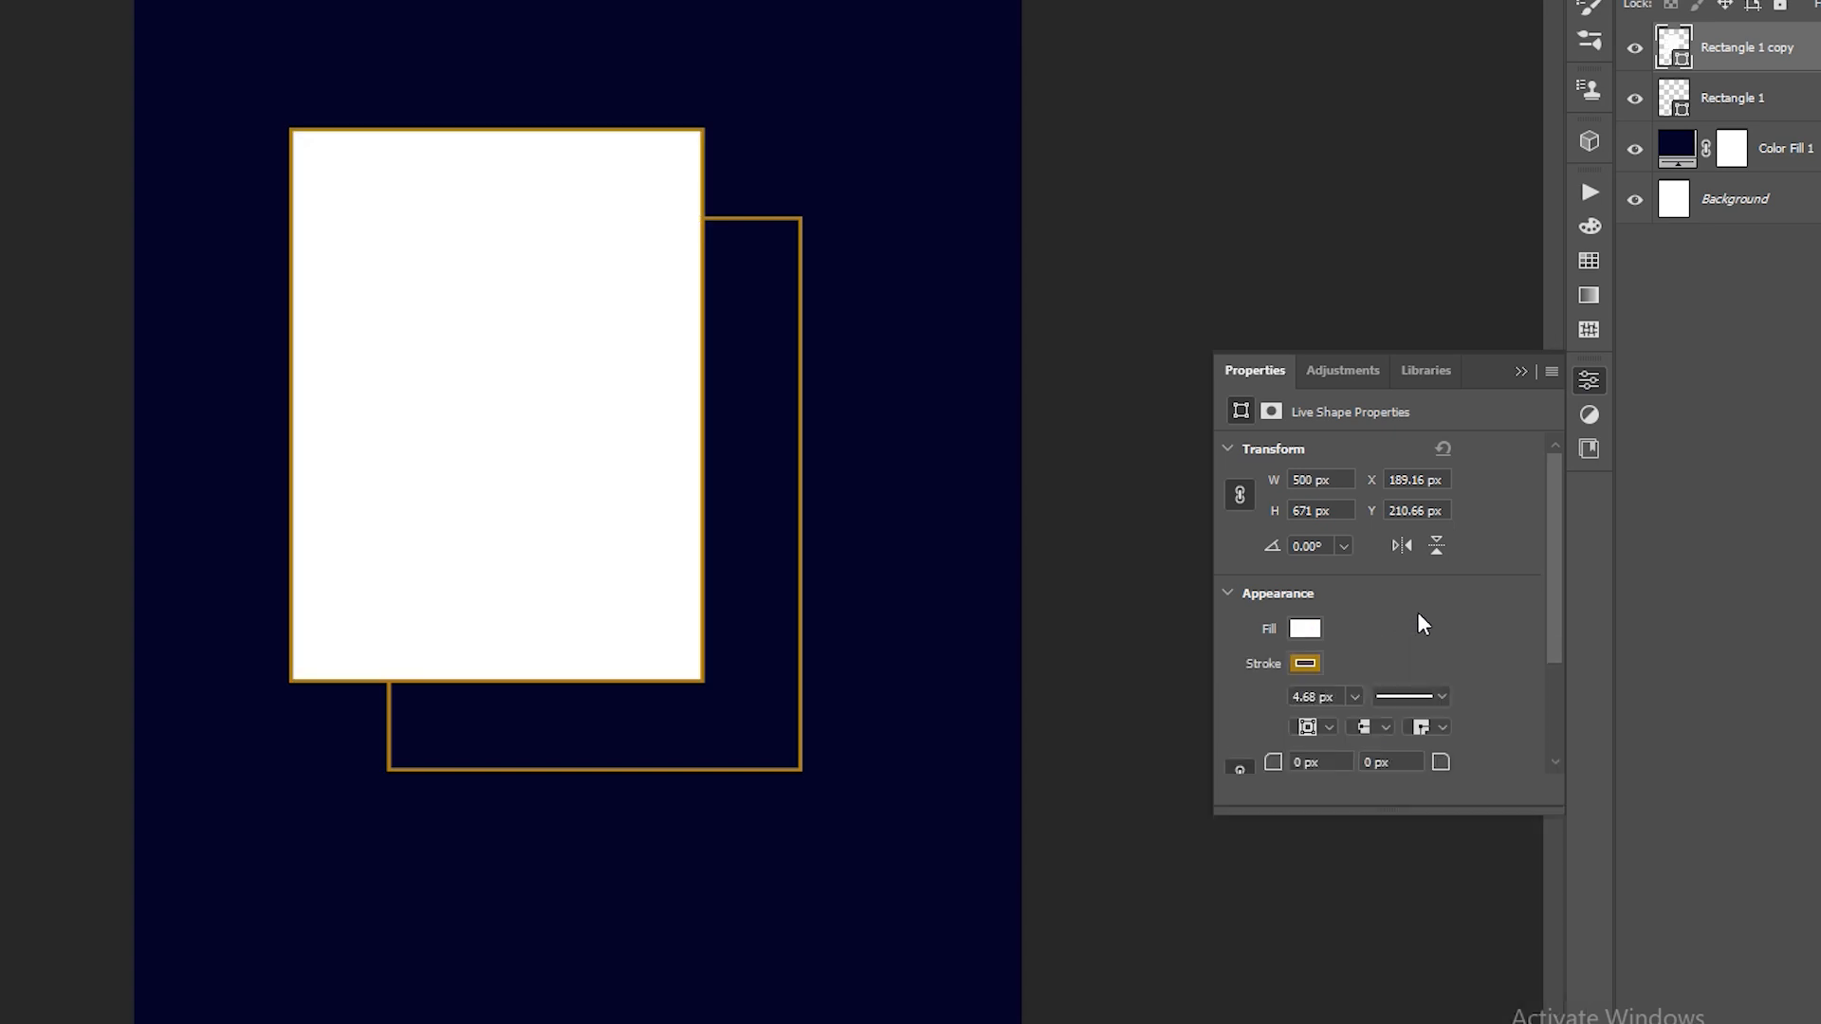
left_click(1305, 664)
left_click(1256, 709)
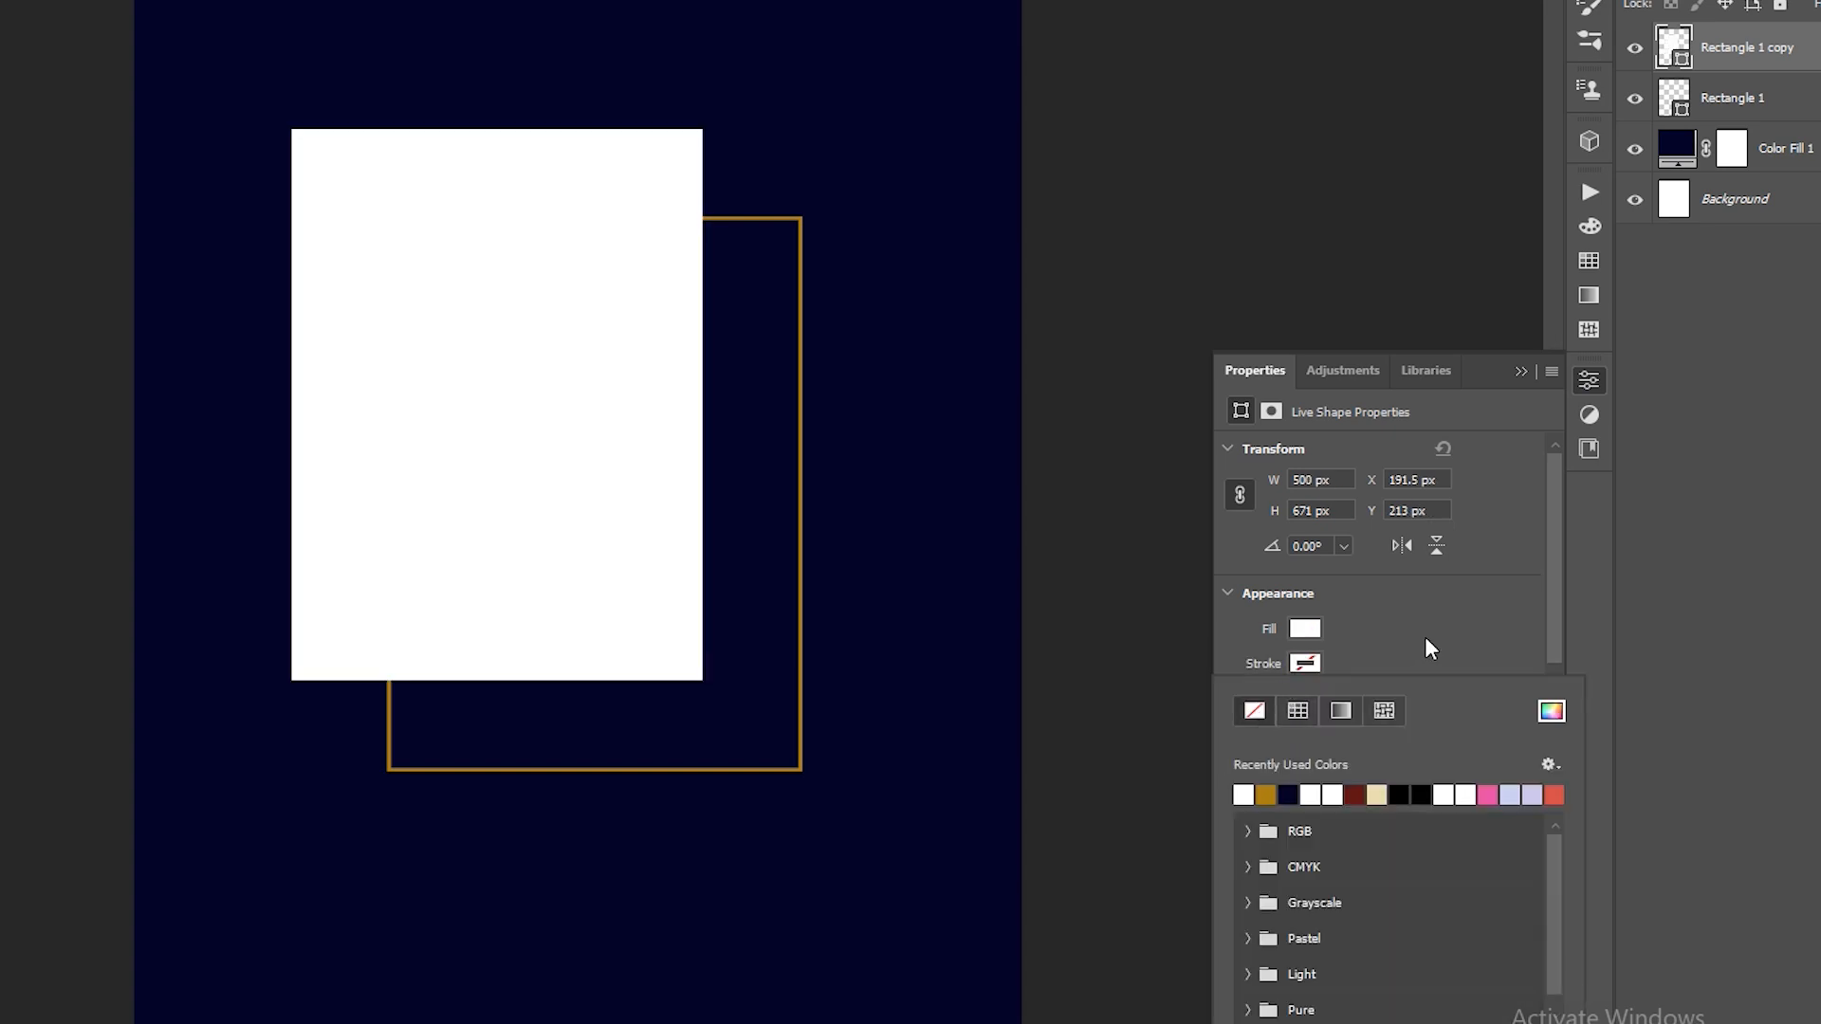
left_click(1434, 624)
left_click(1521, 372)
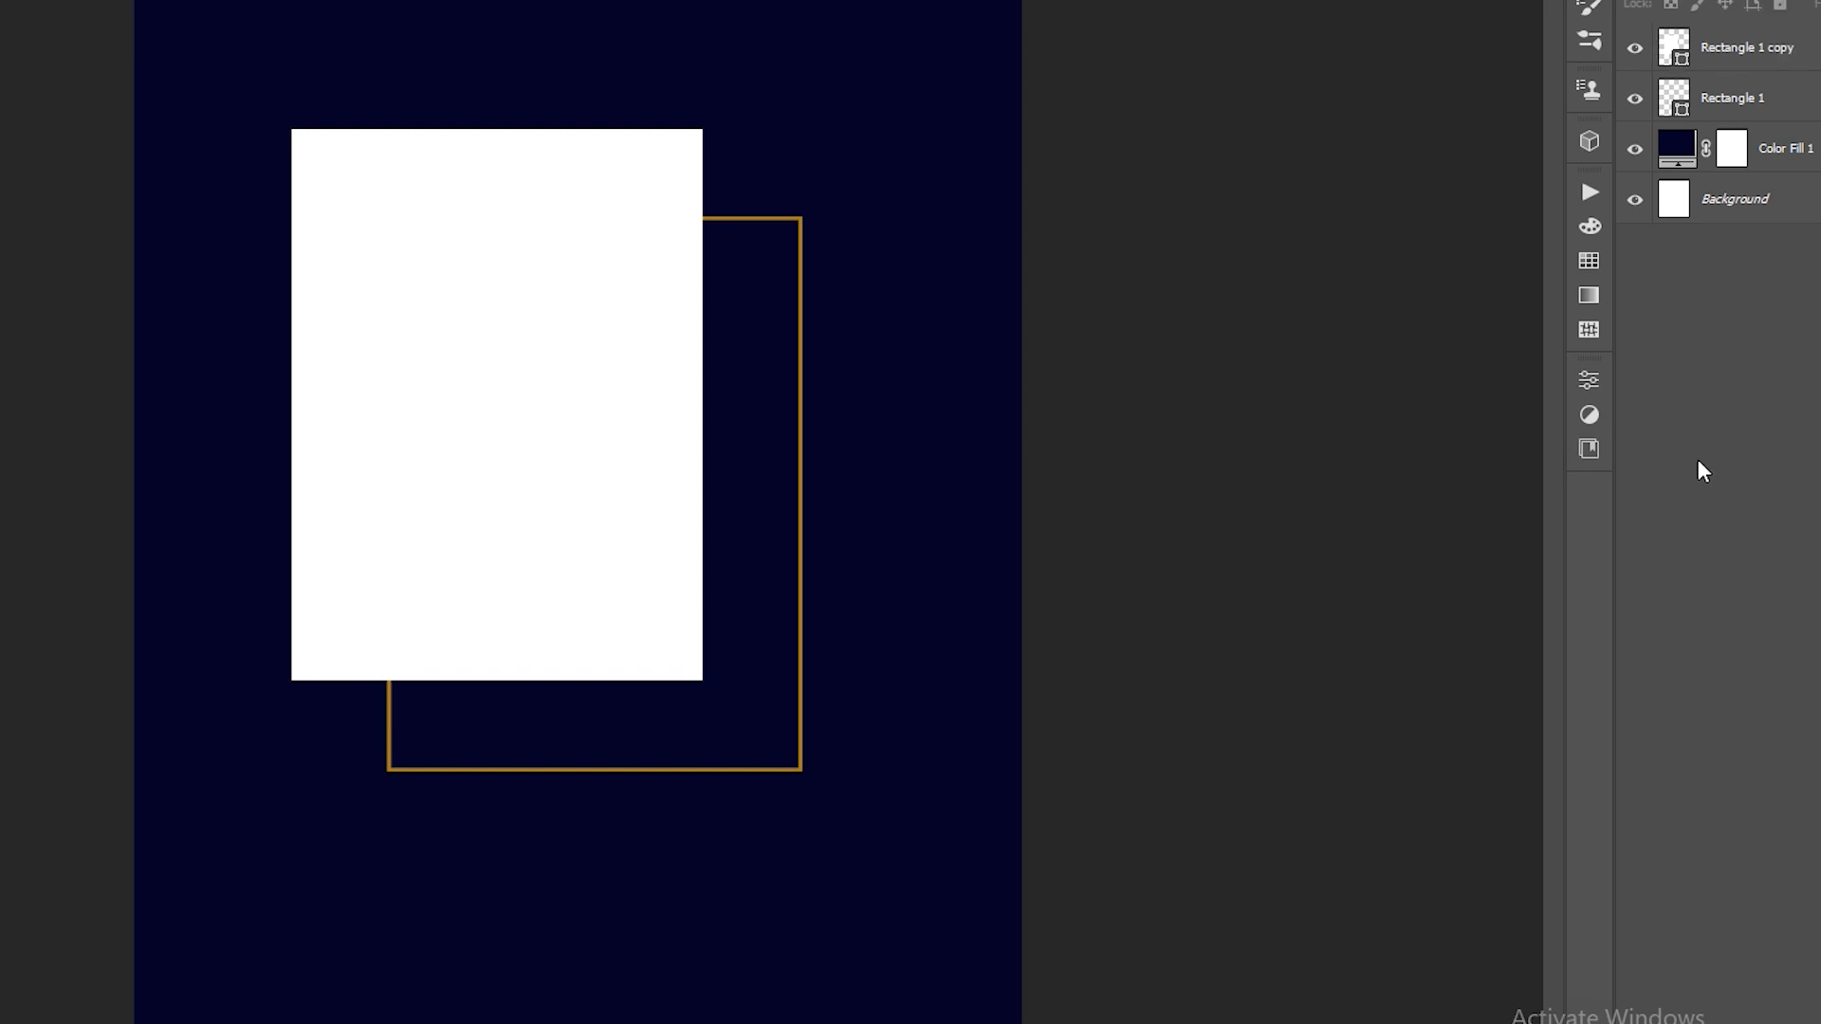
Bring the cutout of the red-haired woman from the other open document into the Untitled-1 poster, accepting the bit-depth conversion.
key("ctrl+Tab")
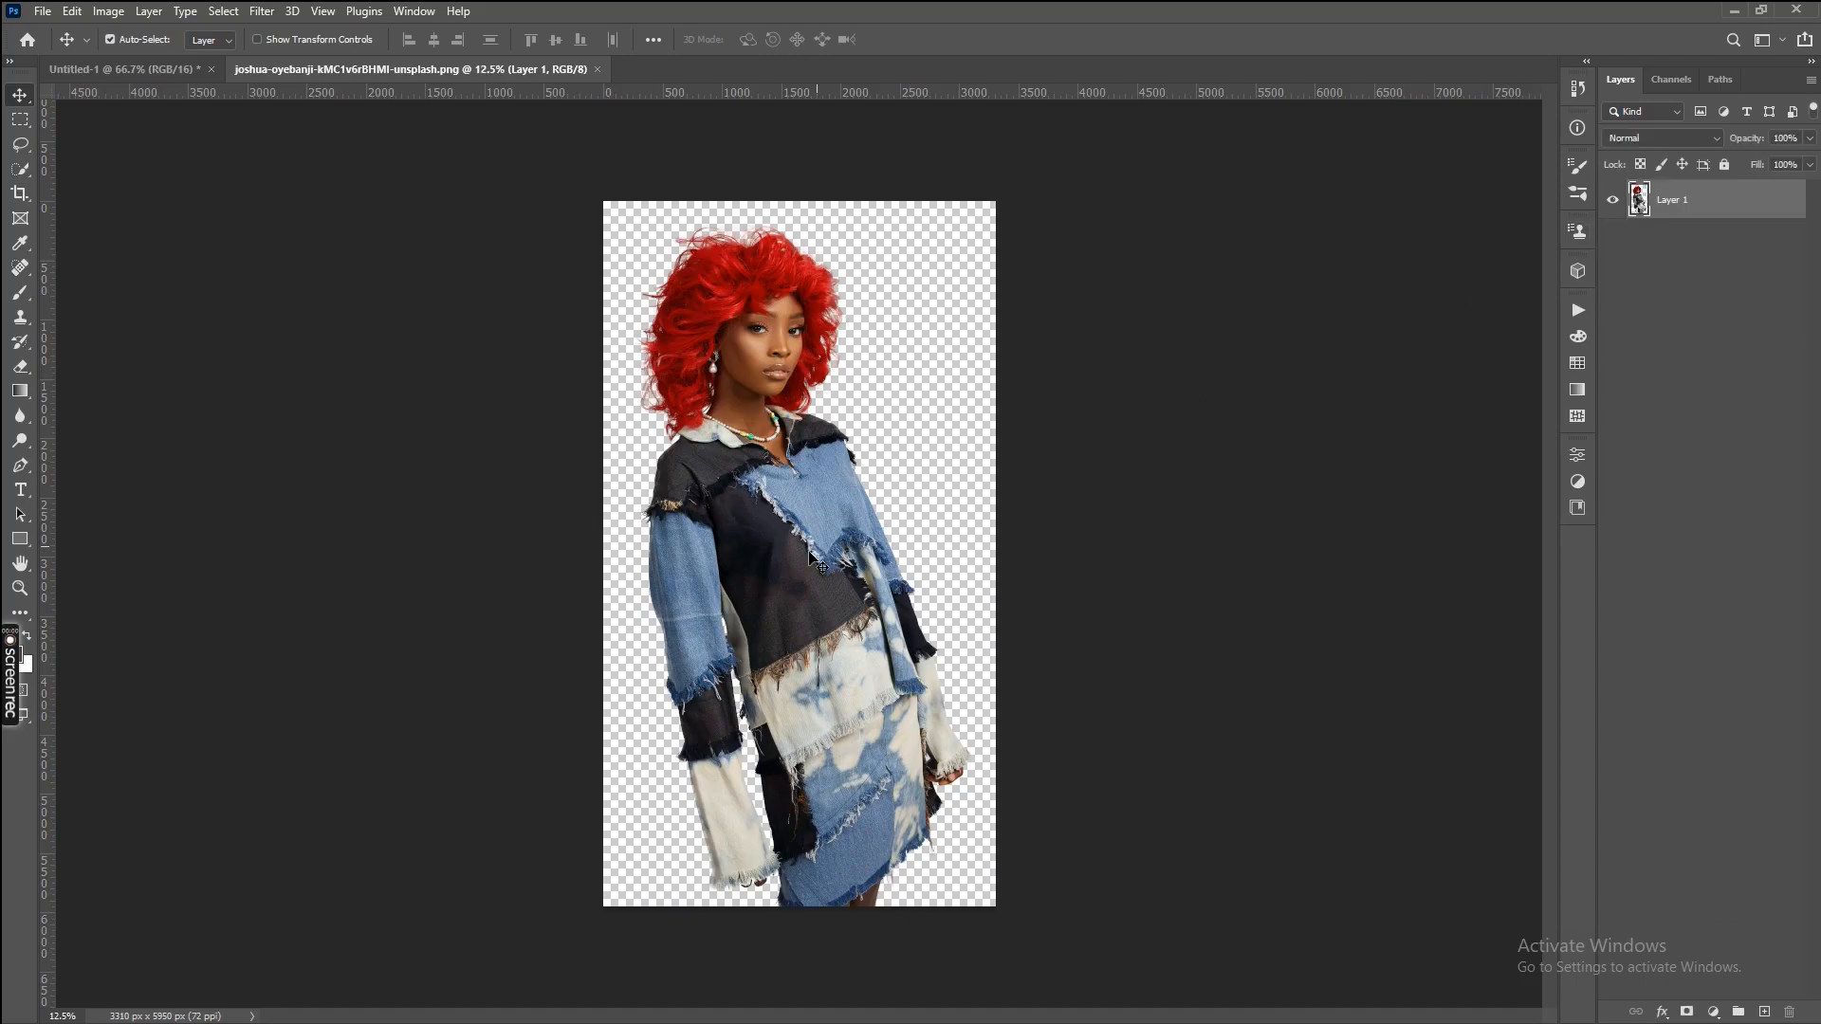
left_click_drag(810, 559, 742, 459)
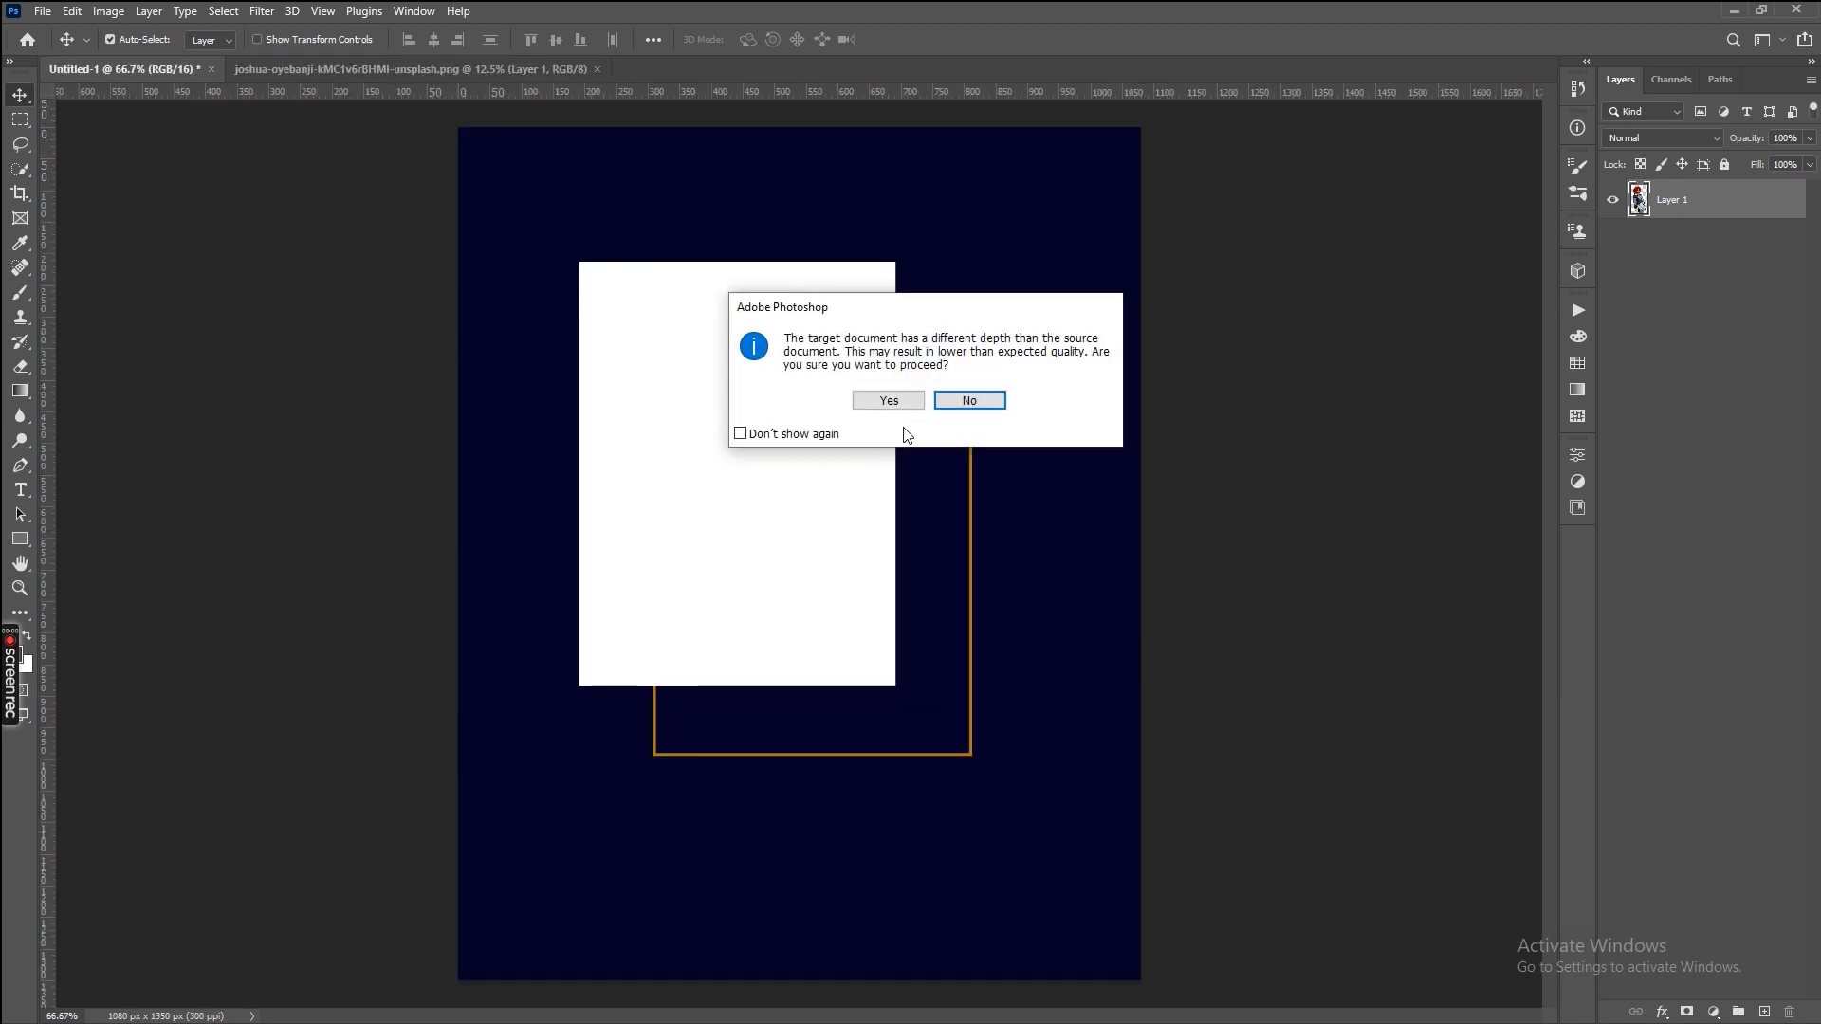
left_click(885, 394)
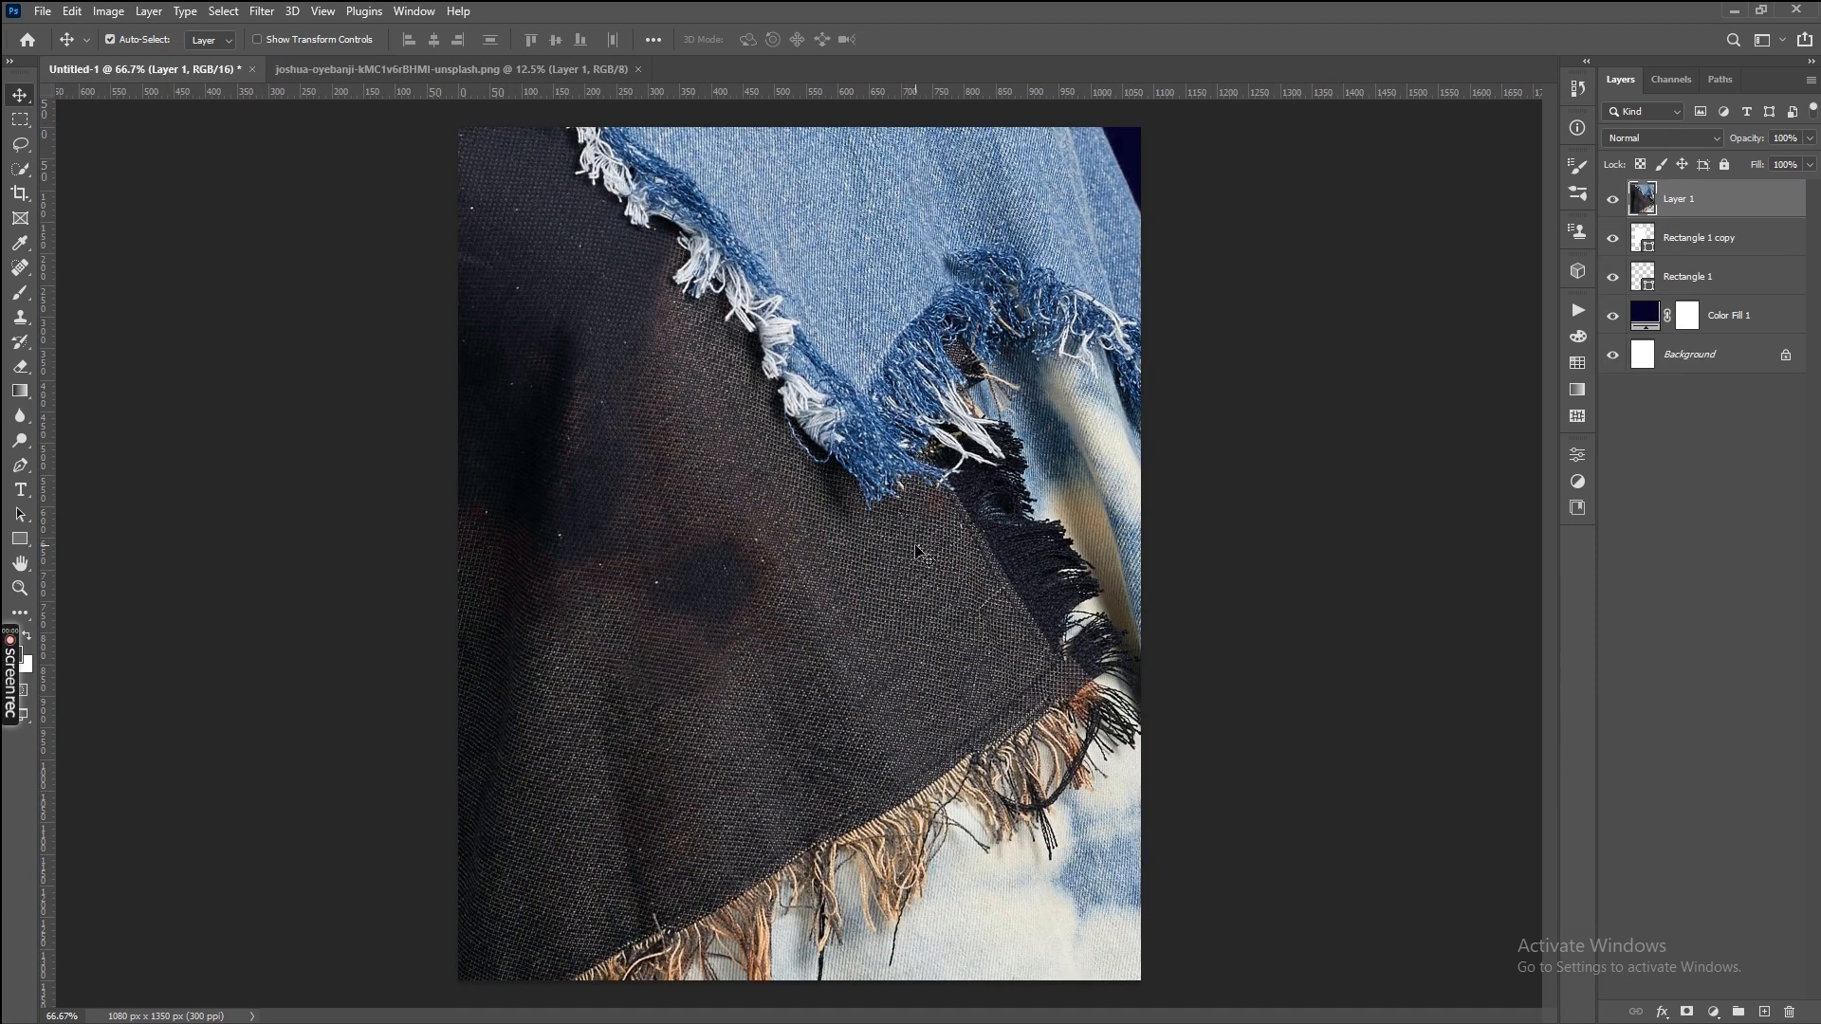
Scale the woman's cutout proportionally to 12.15% and place it over the white rectangle.
key("ctrl+minus")
key("ctrl+minus")
key("ctrl+minus")
key("ctrl+minus")
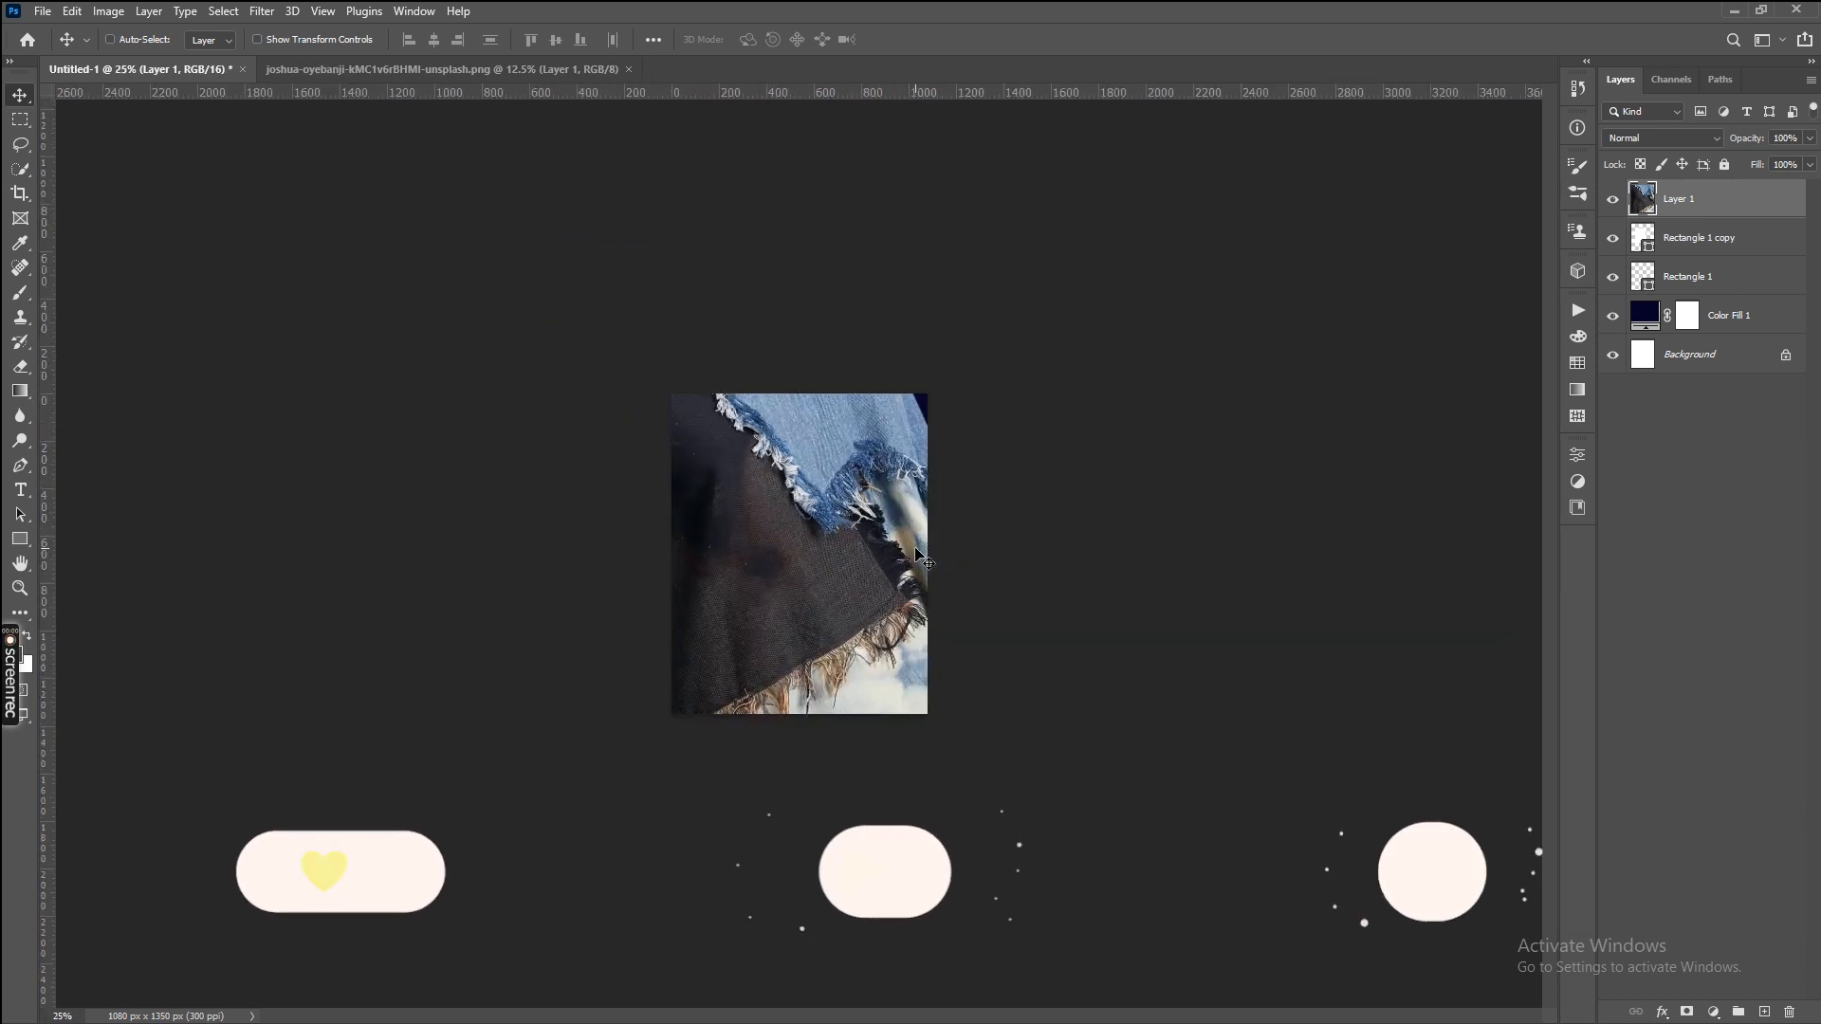
key("ctrl+minus")
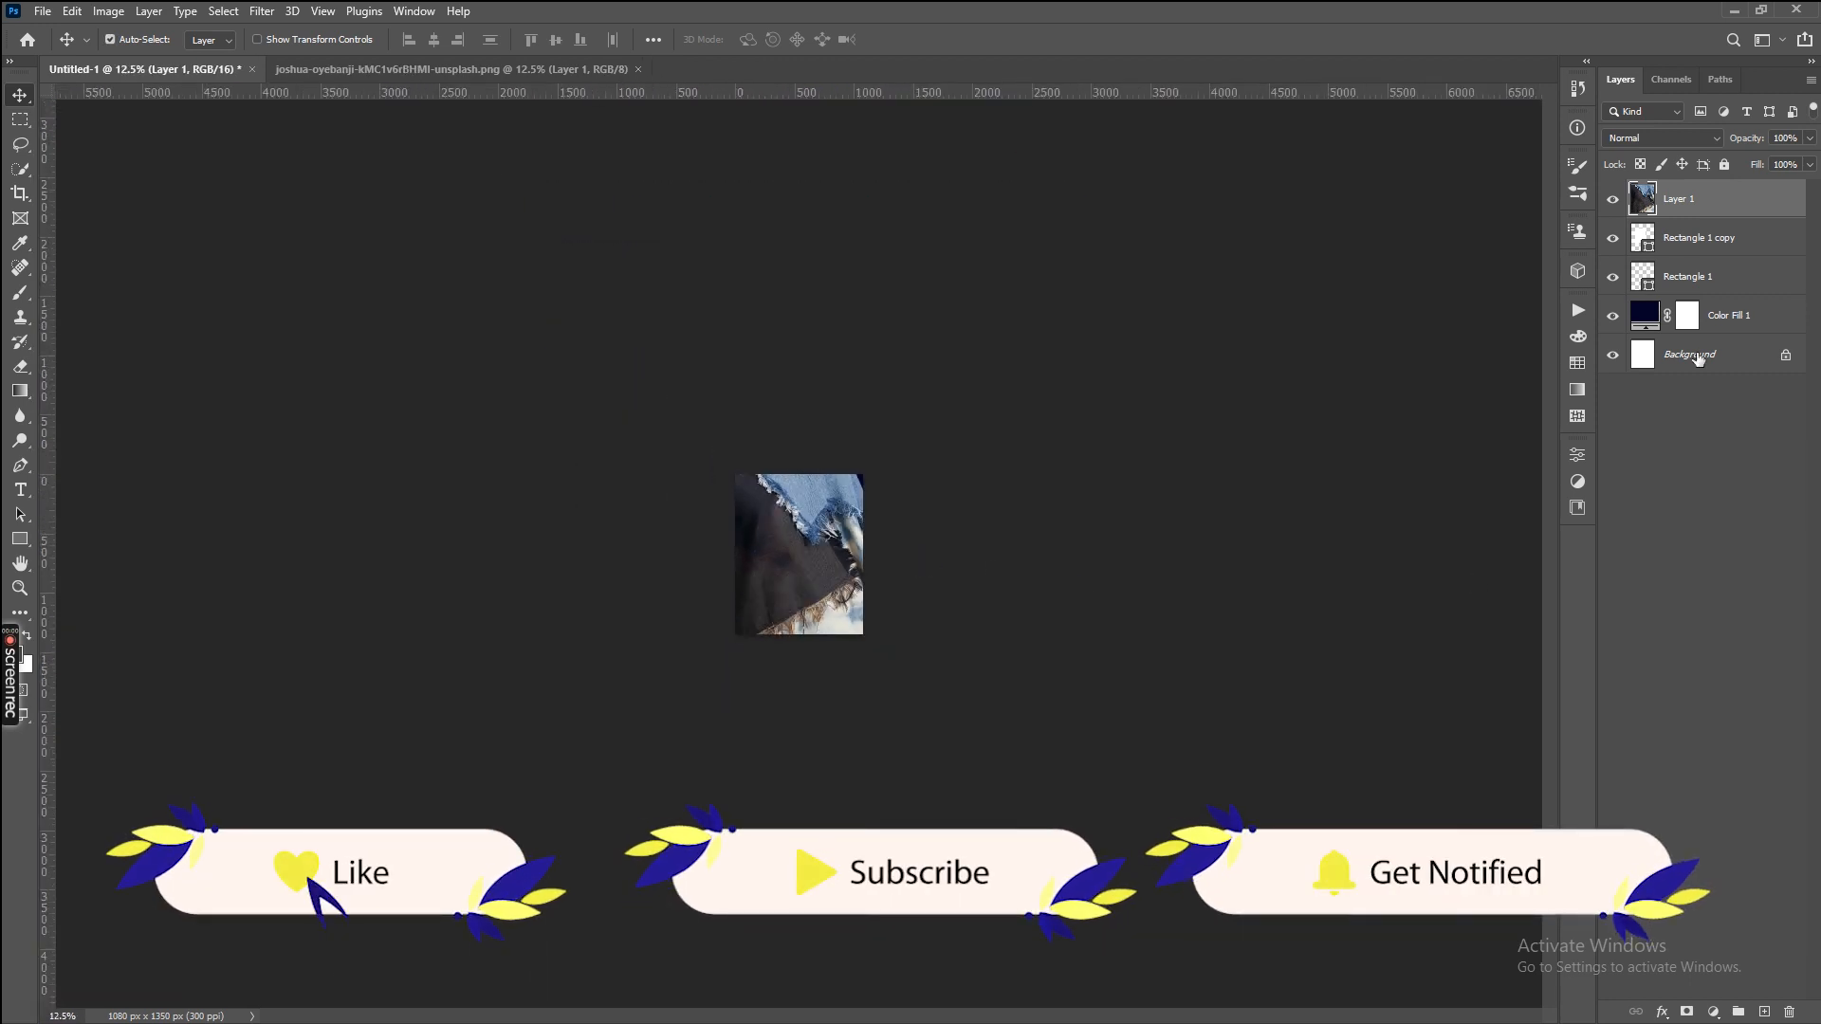
key("ctrl+t")
left_click_drag(607, 190, 785, 546)
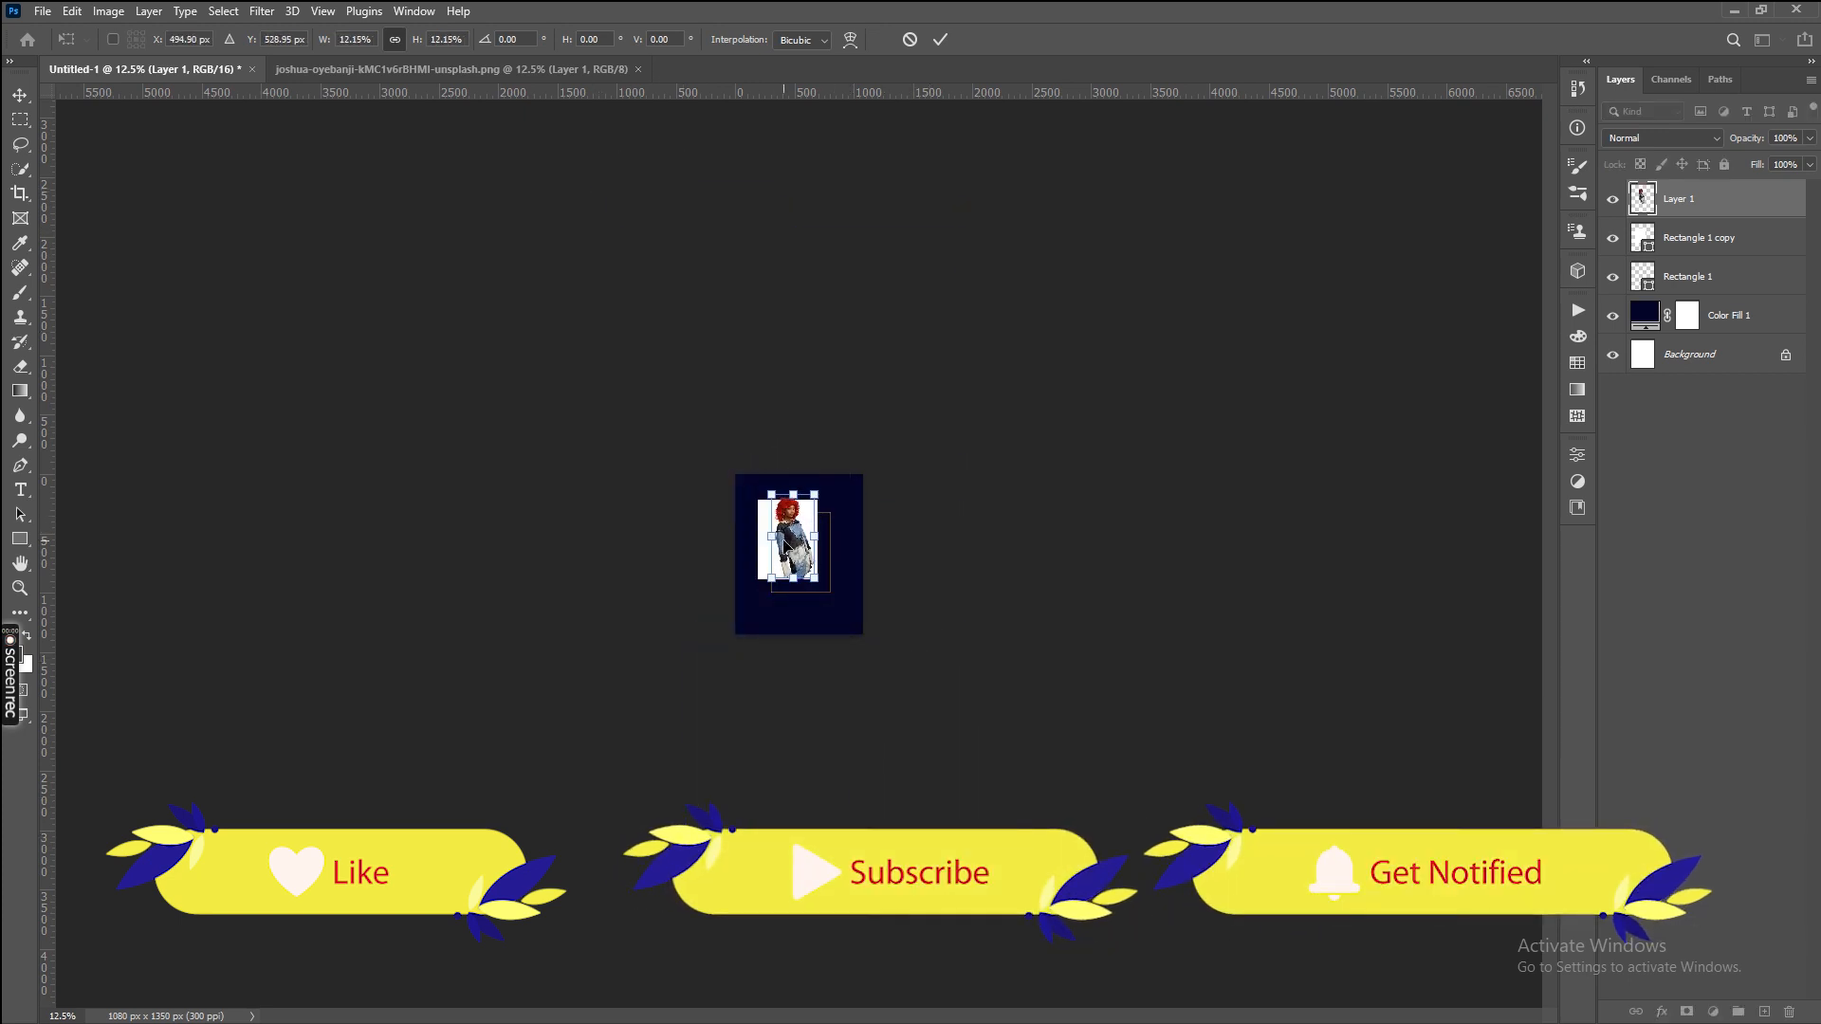
key("ctrl+plus")
key("ctrl+plus")
key("ctrl+plus")
key("ctrl+plus")
key("ctrl+plus")
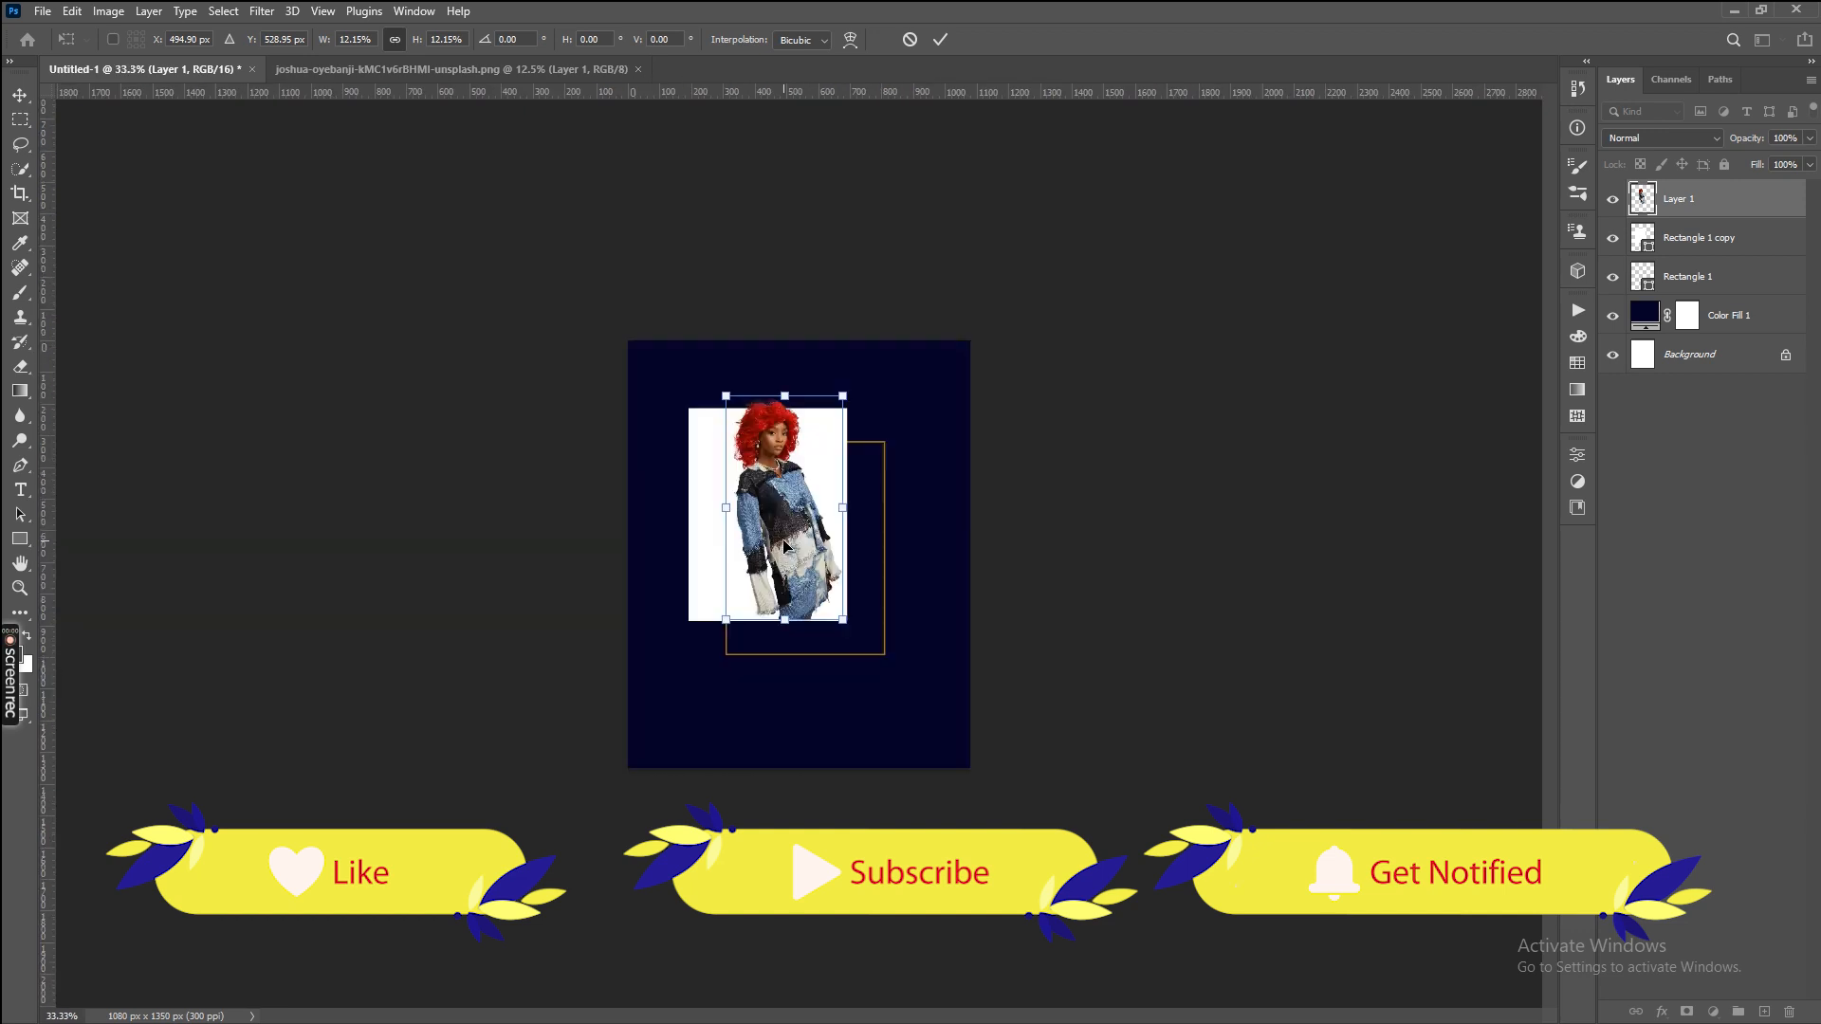
key("ctrl+plus")
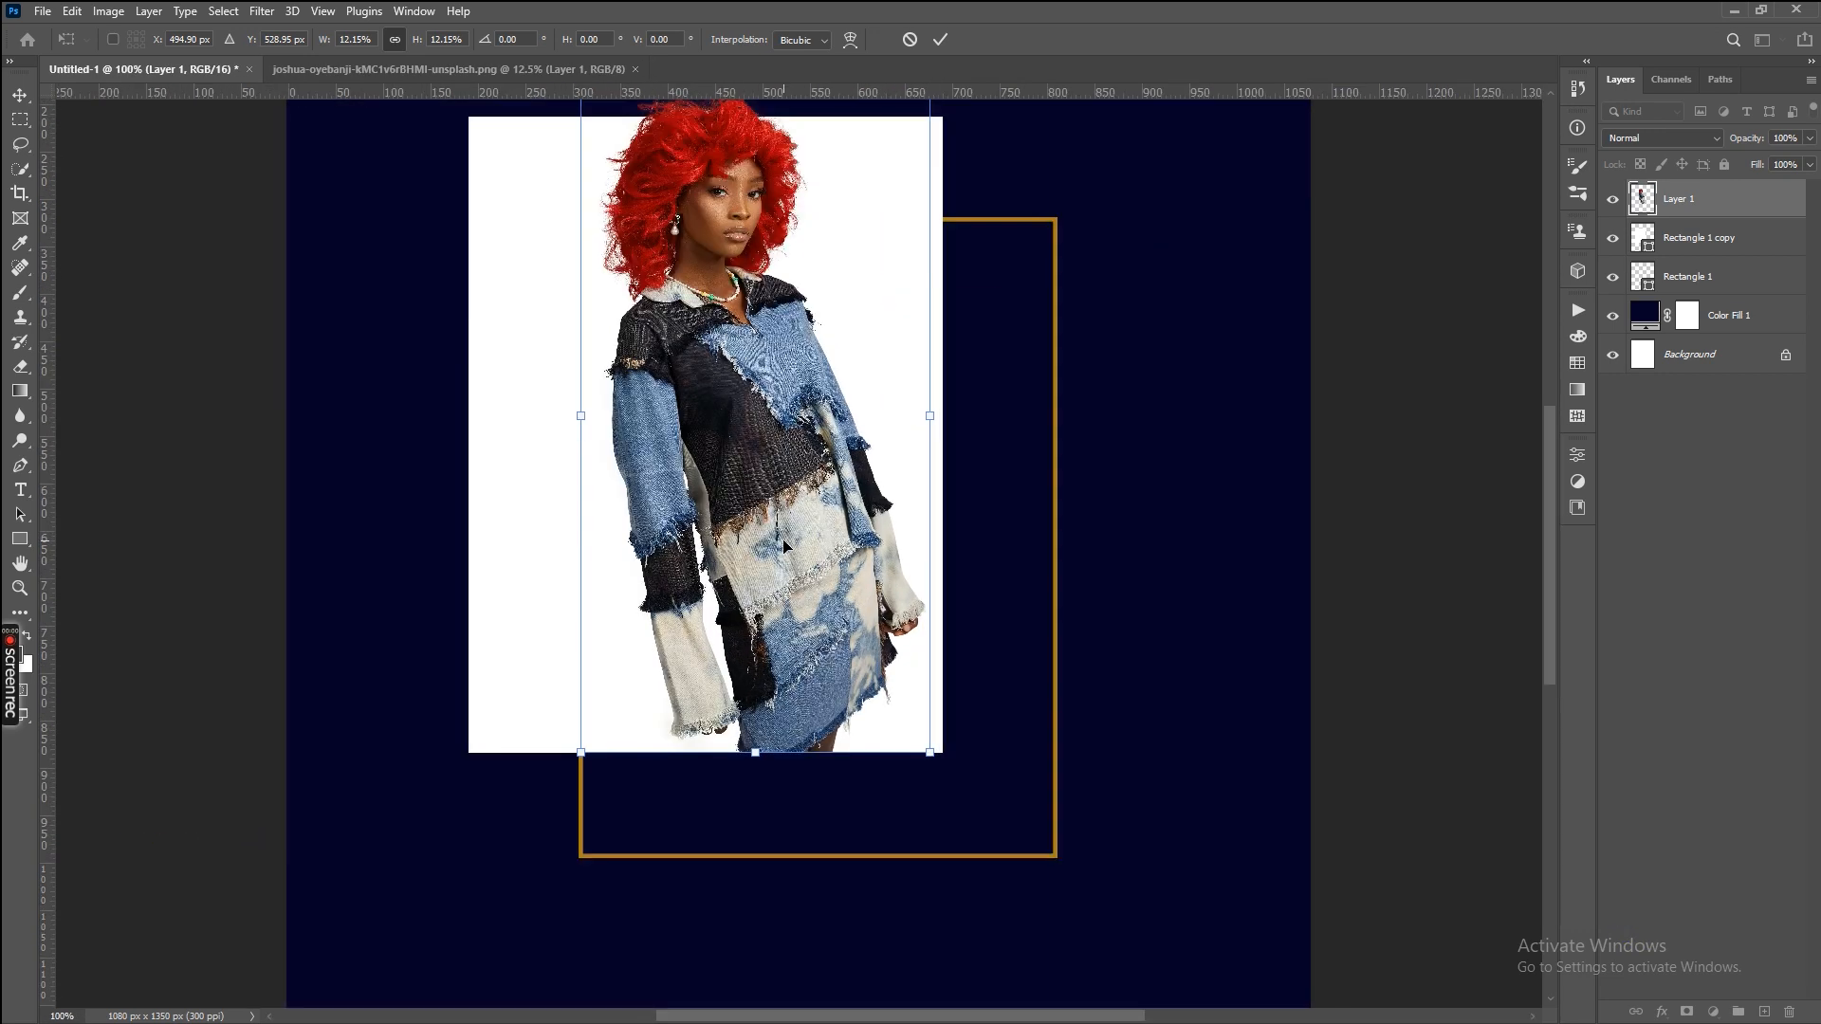
key("Return")
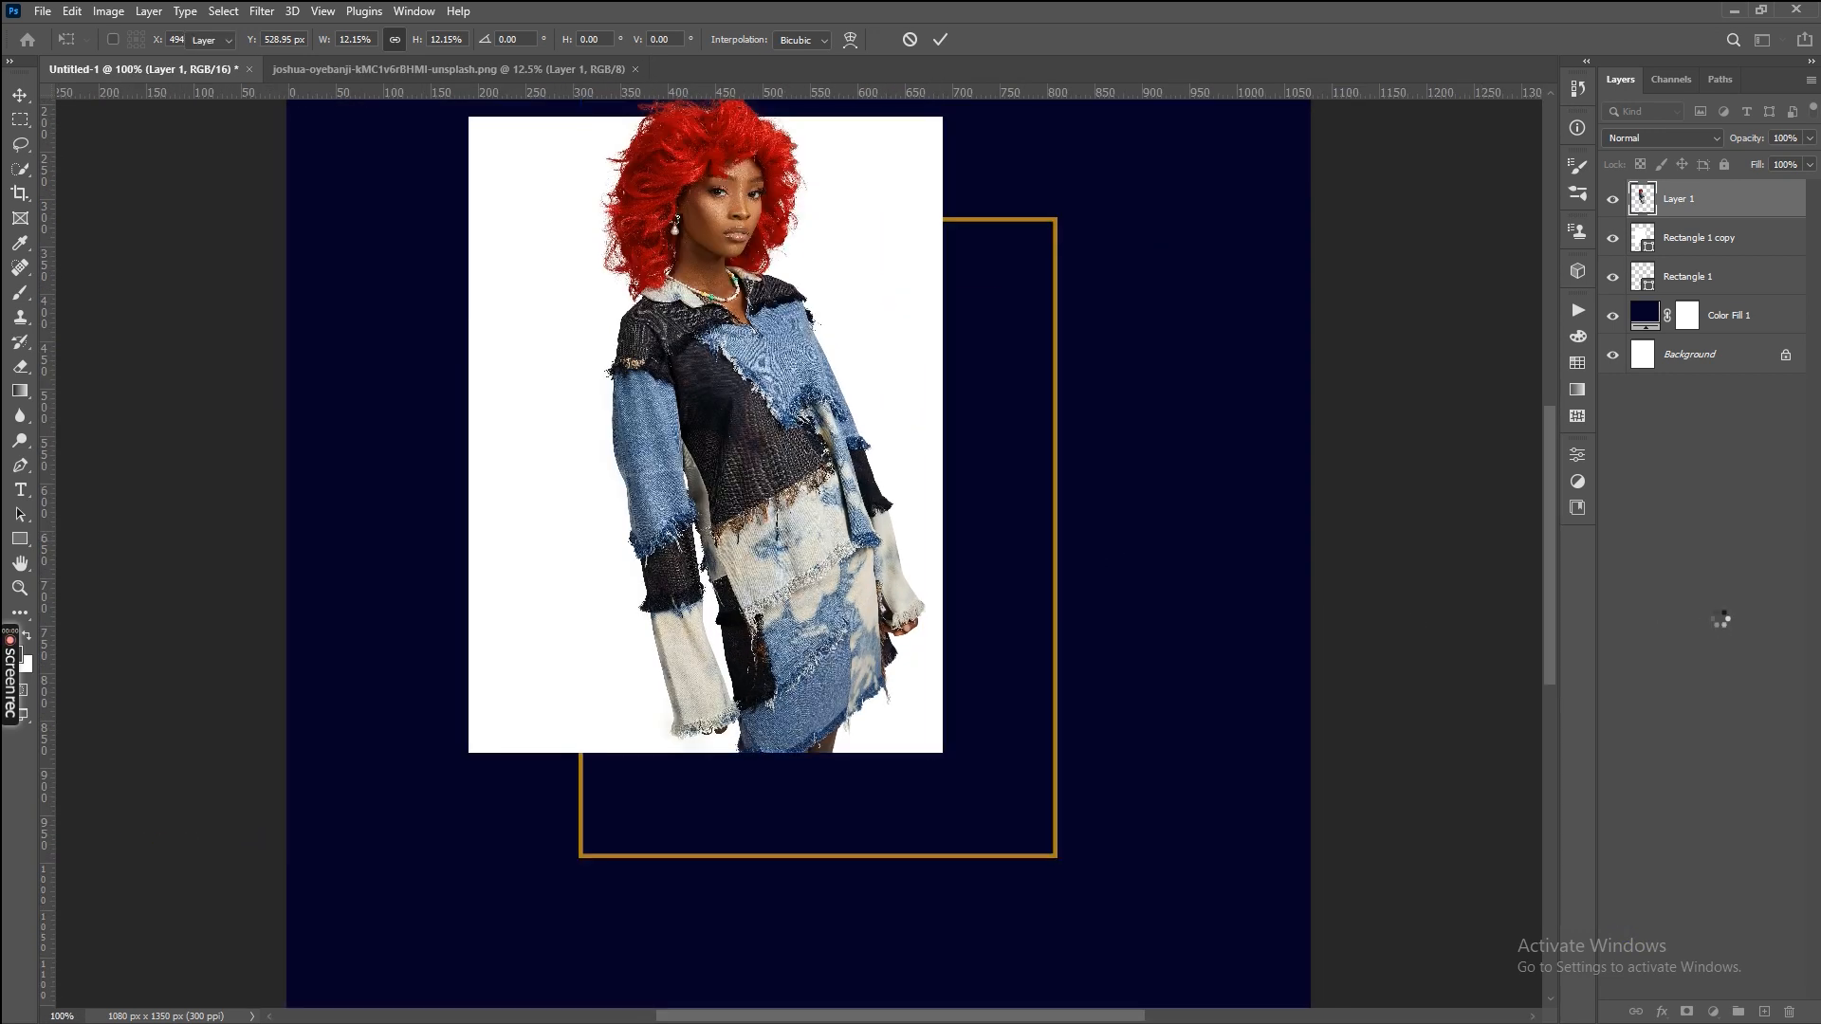
left_click(1681, 618)
key("ctrl+minus")
key("ctrl+minus")
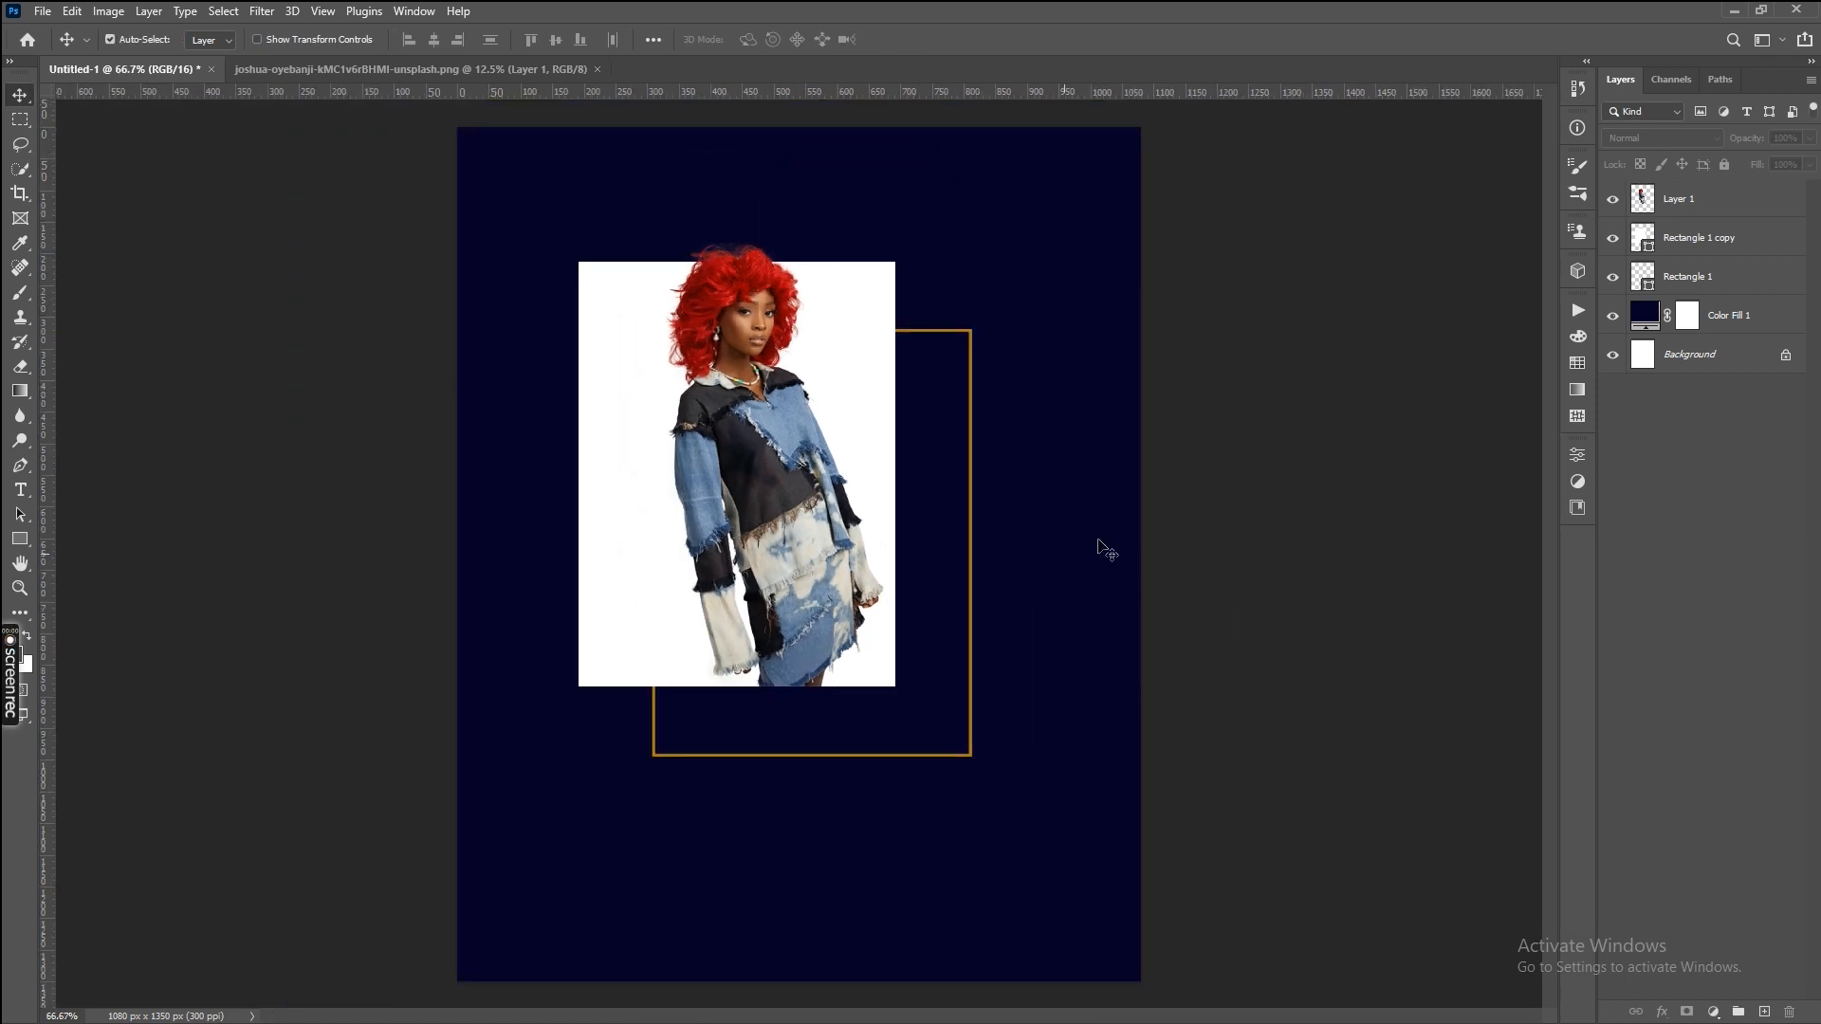
Enlarge the woman's cutout and place it with her hair just inside the white rectangle's upper edge and her skirt extending below the rectangle.
left_click(1654, 201)
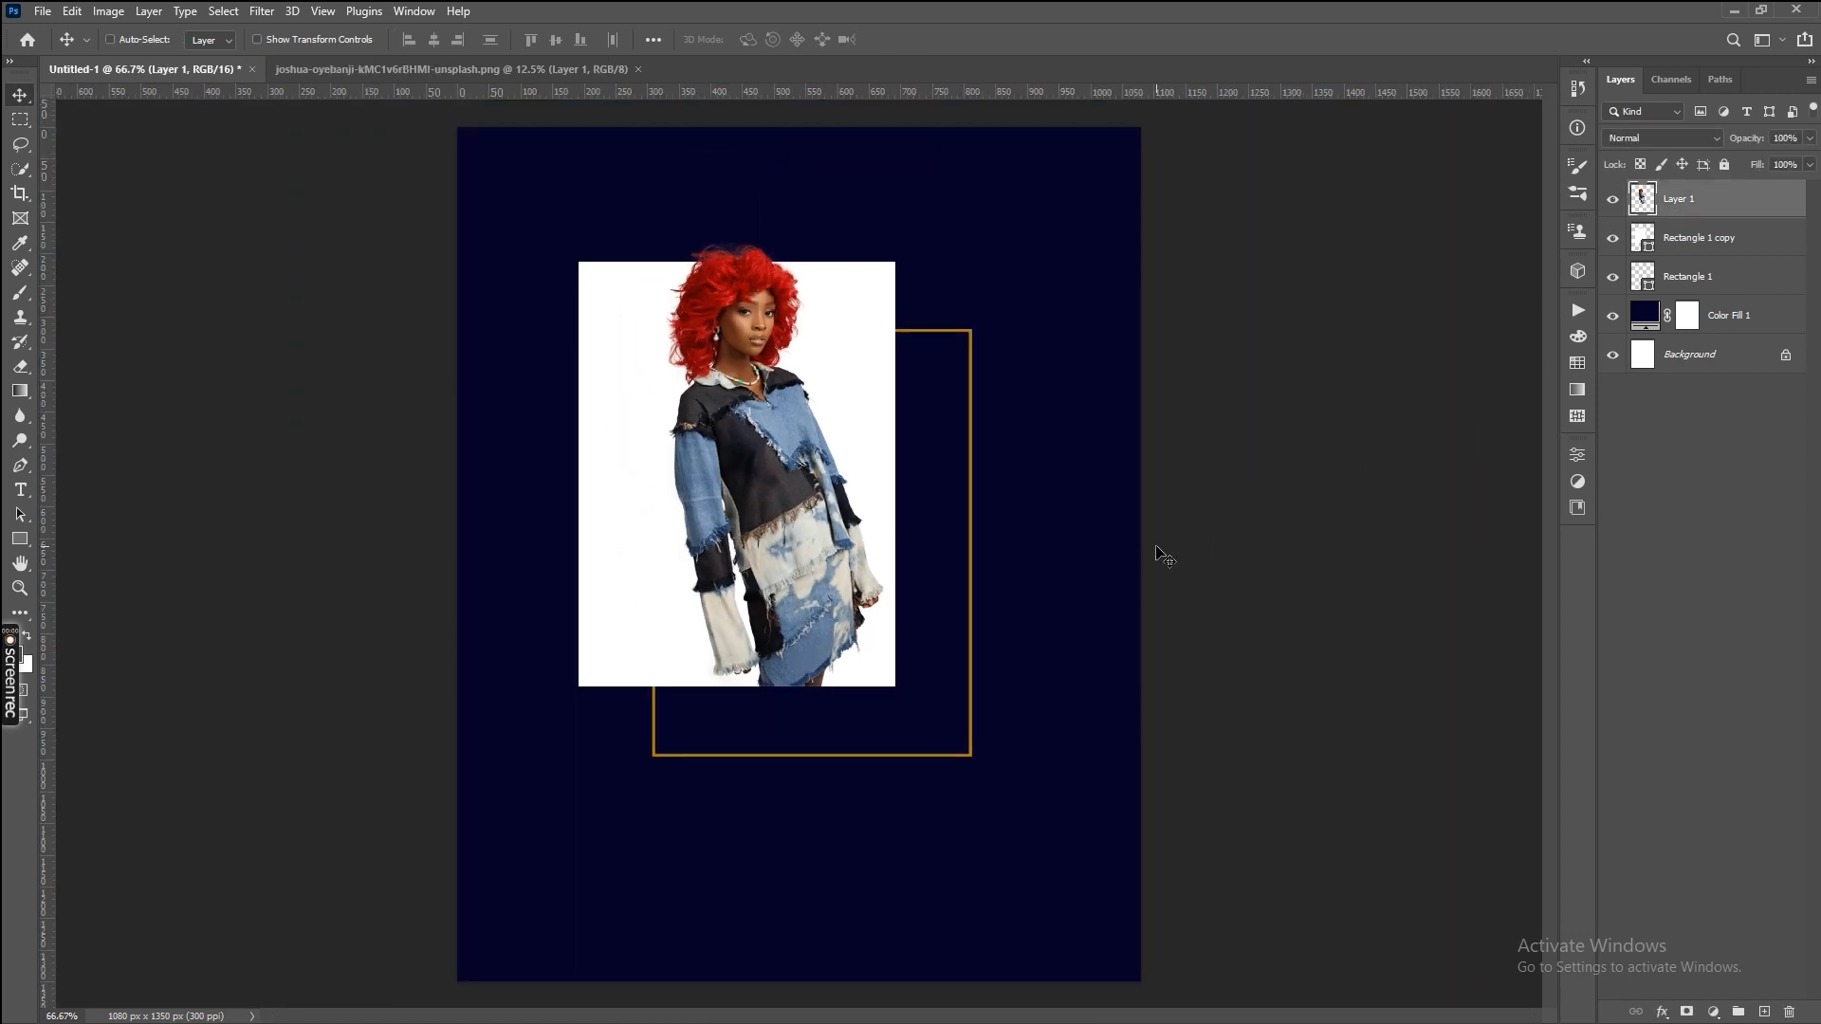
key("ctrl+t")
left_click_drag(629, 702, 517, 787)
key("Return")
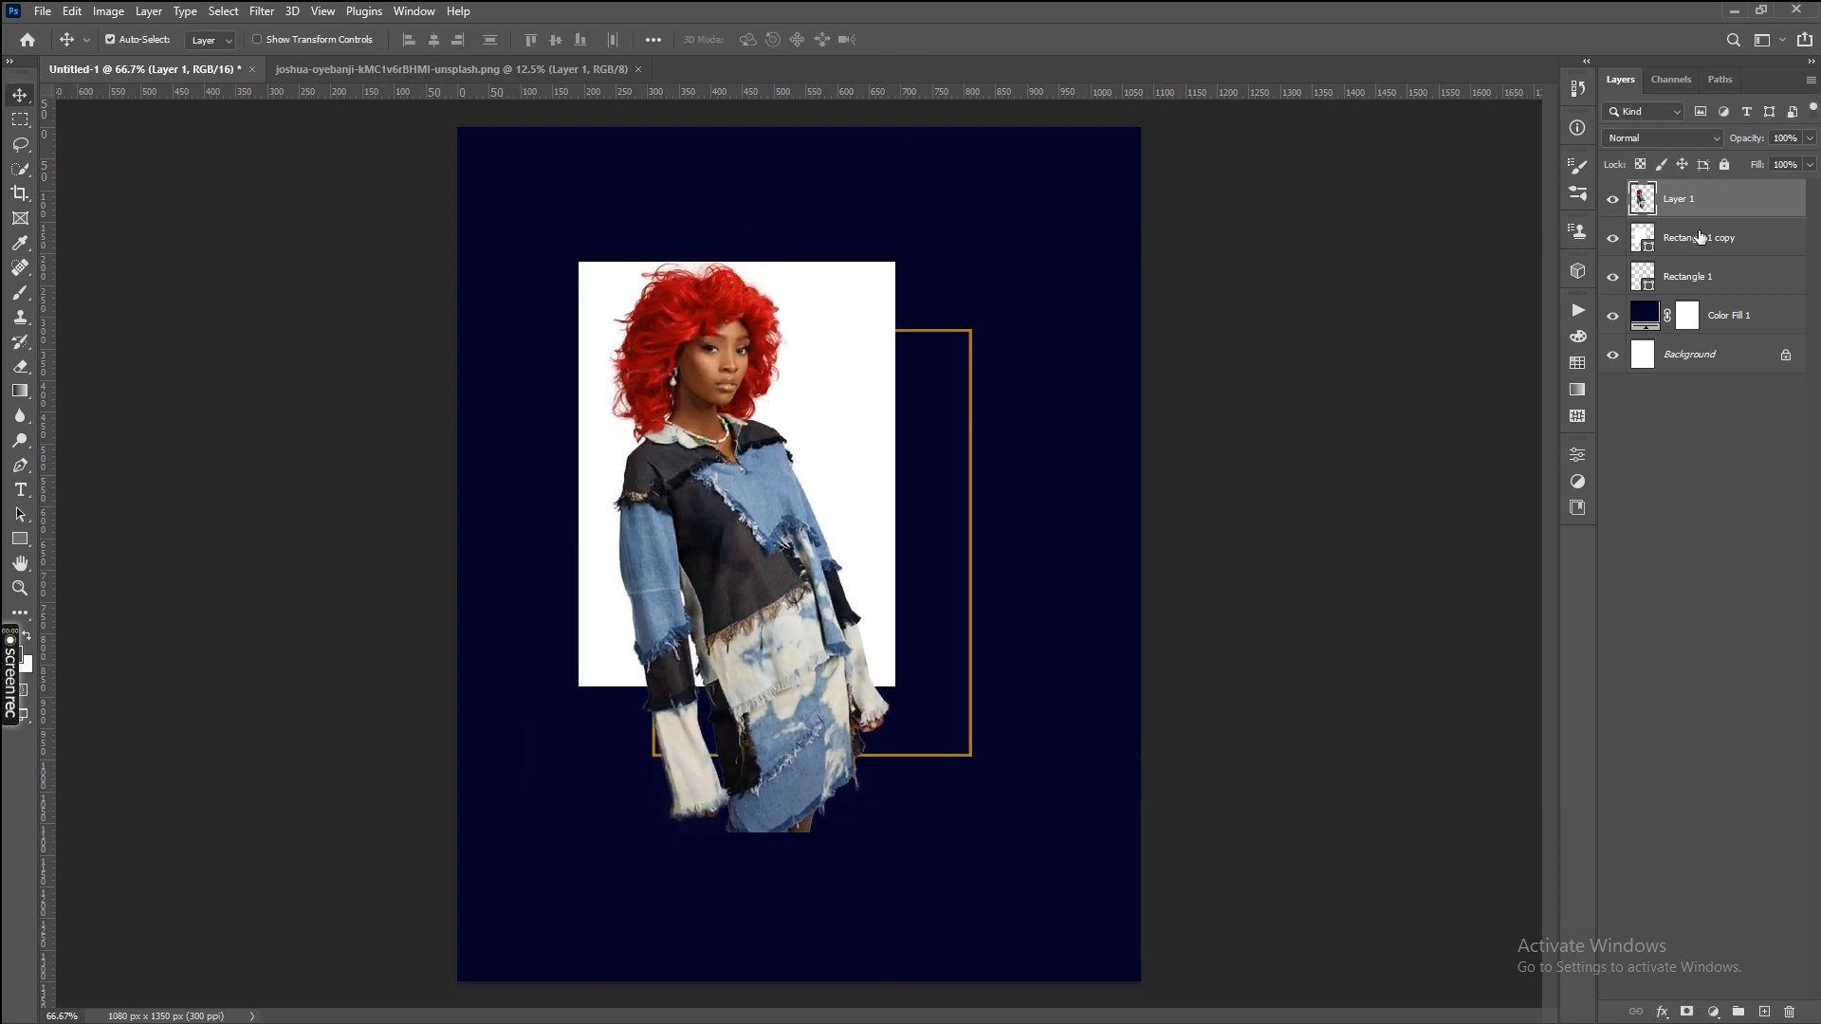
Change the fill of the white rectangle behind the woman to black, hex 000000.
left_click(1684, 244)
left_click(1571, 459)
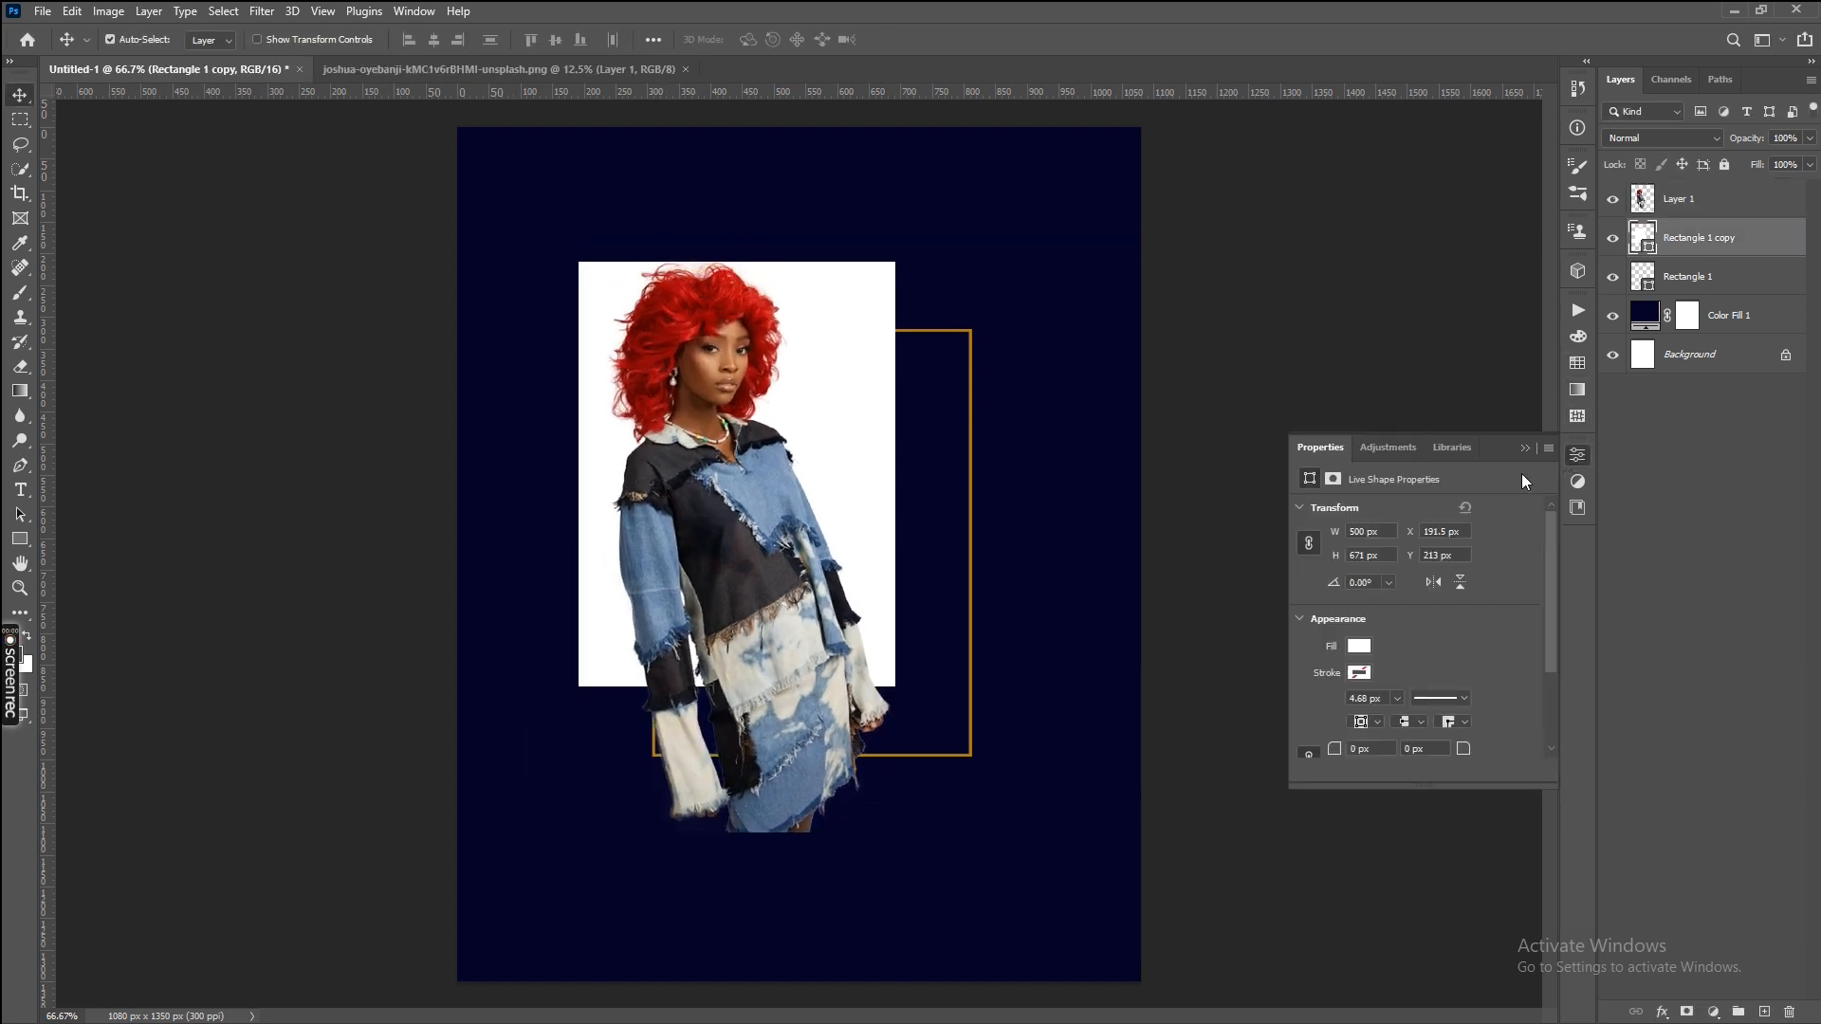
left_click(1359, 648)
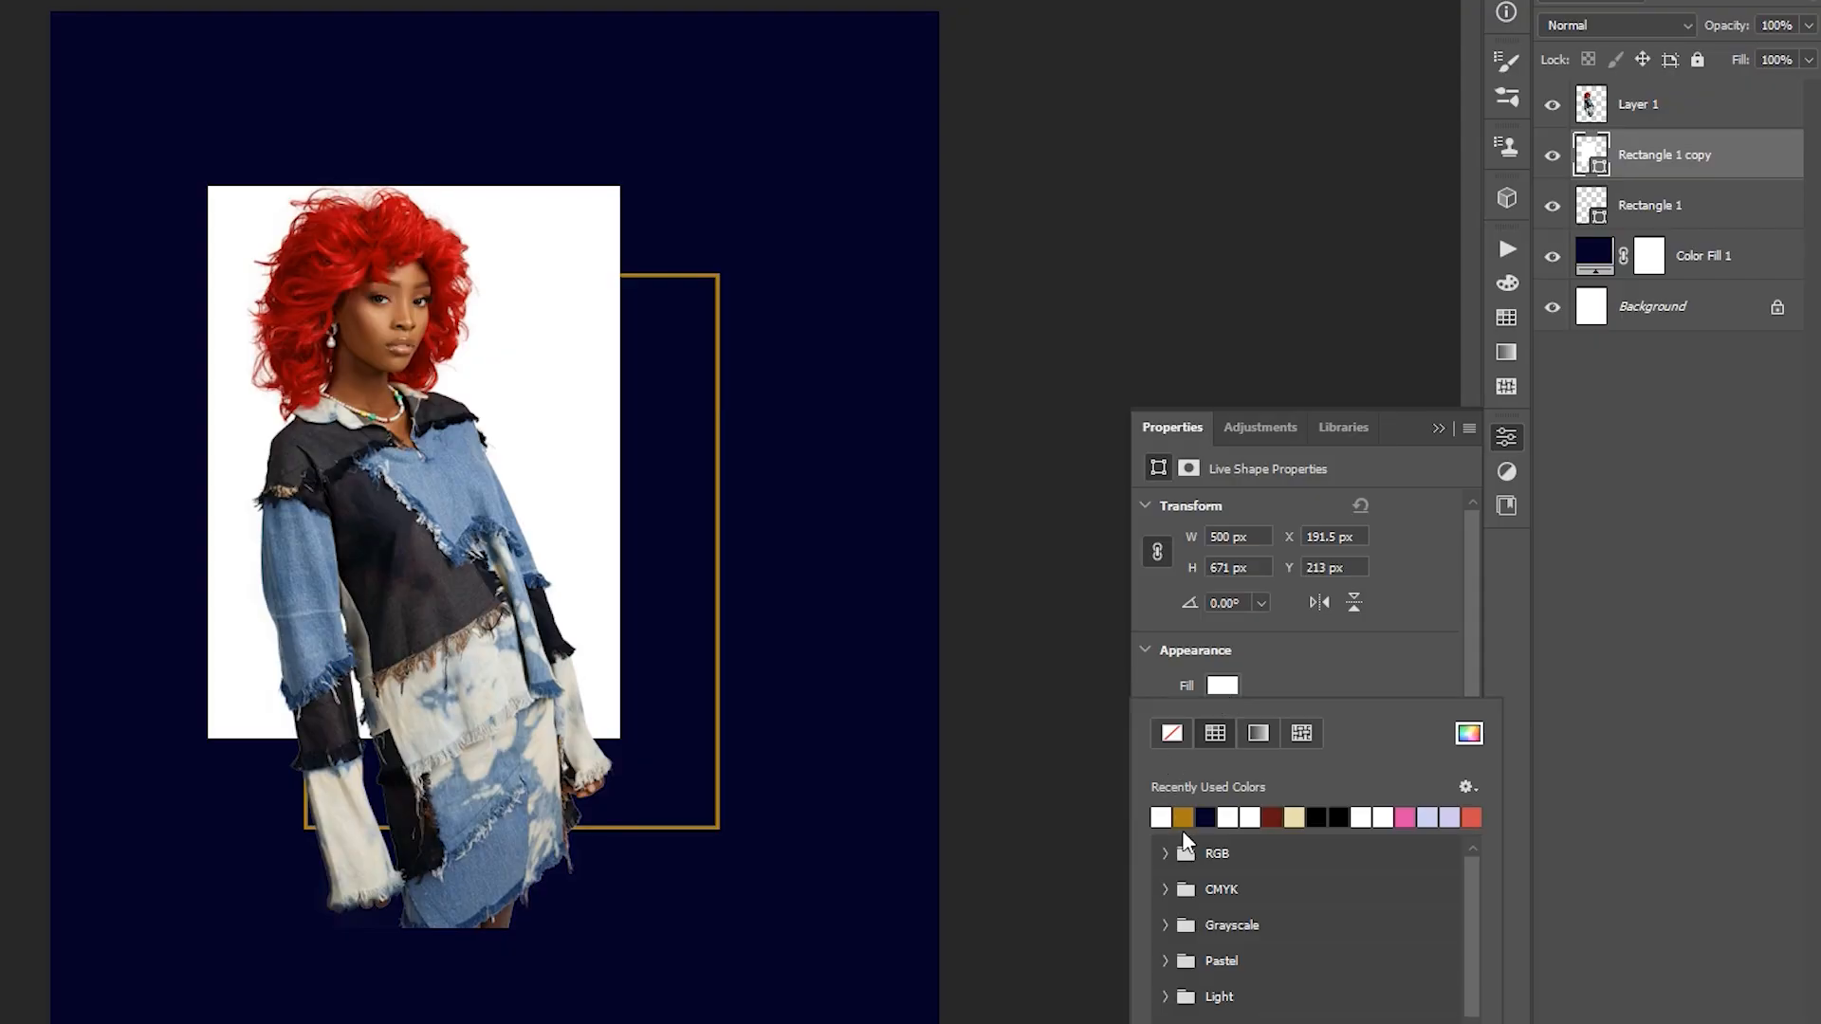
left_click(1354, 742)
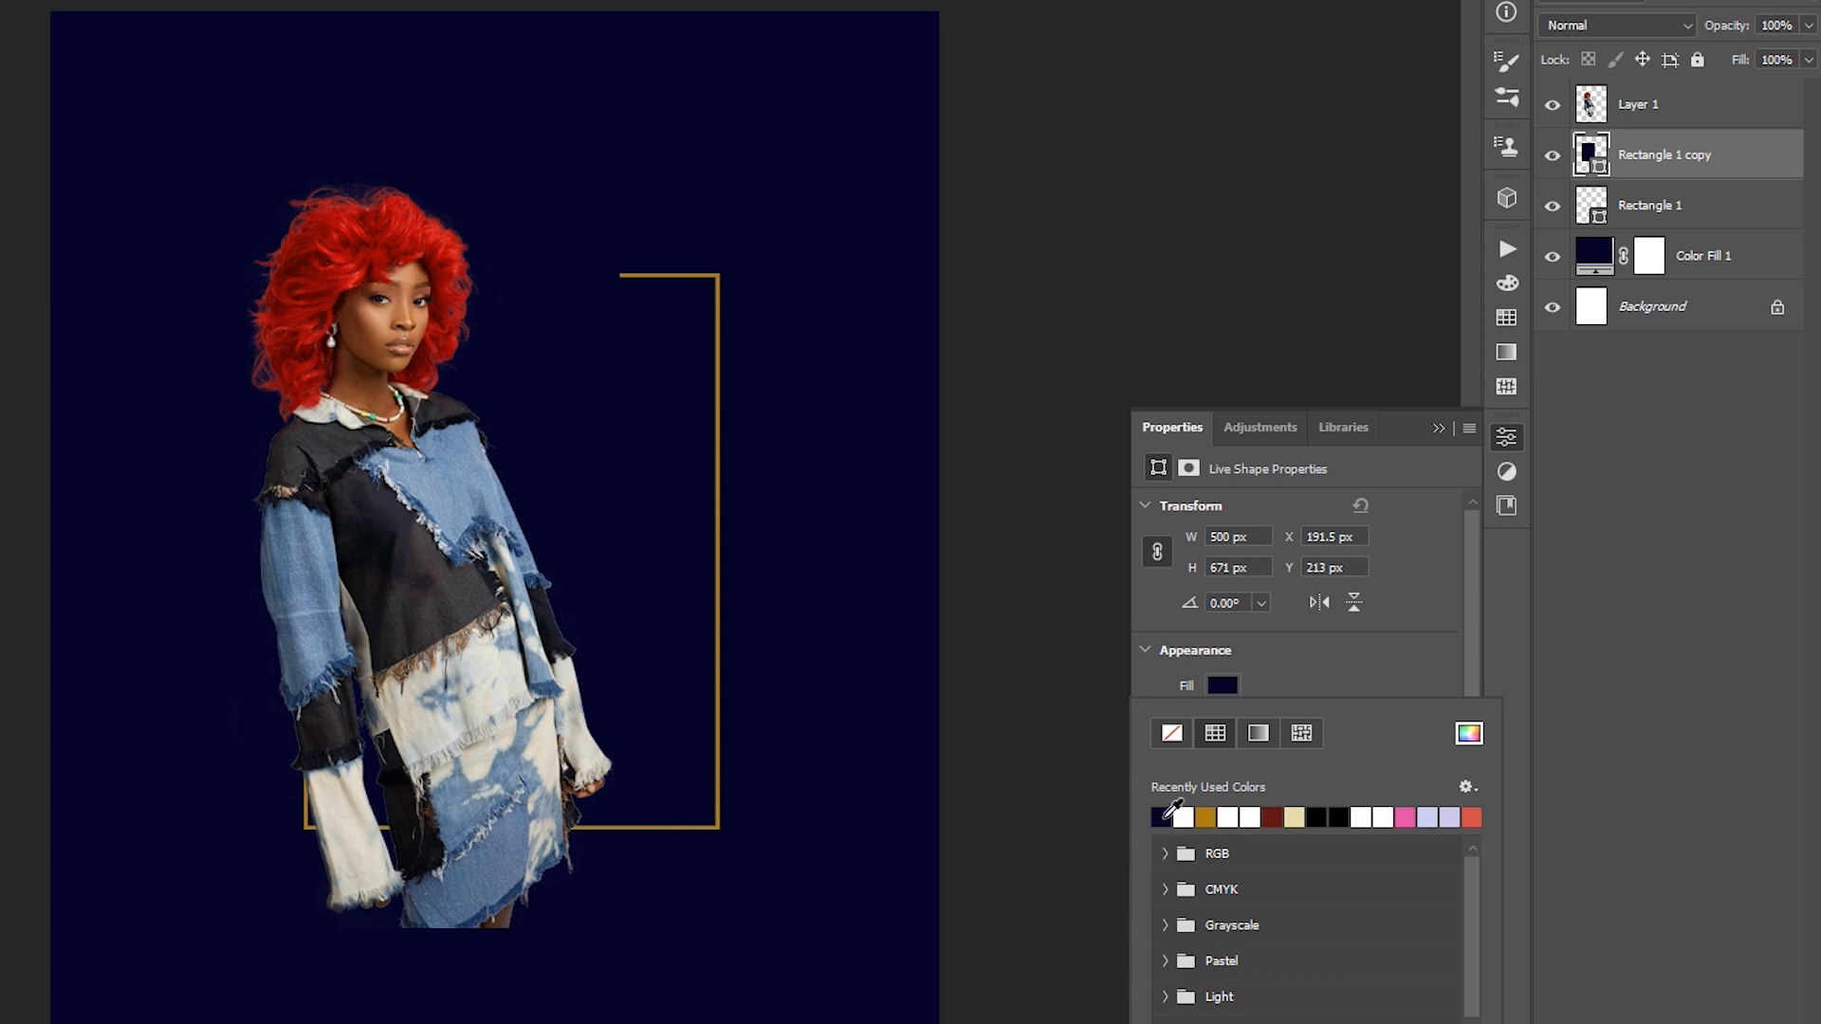
left_click(1469, 733)
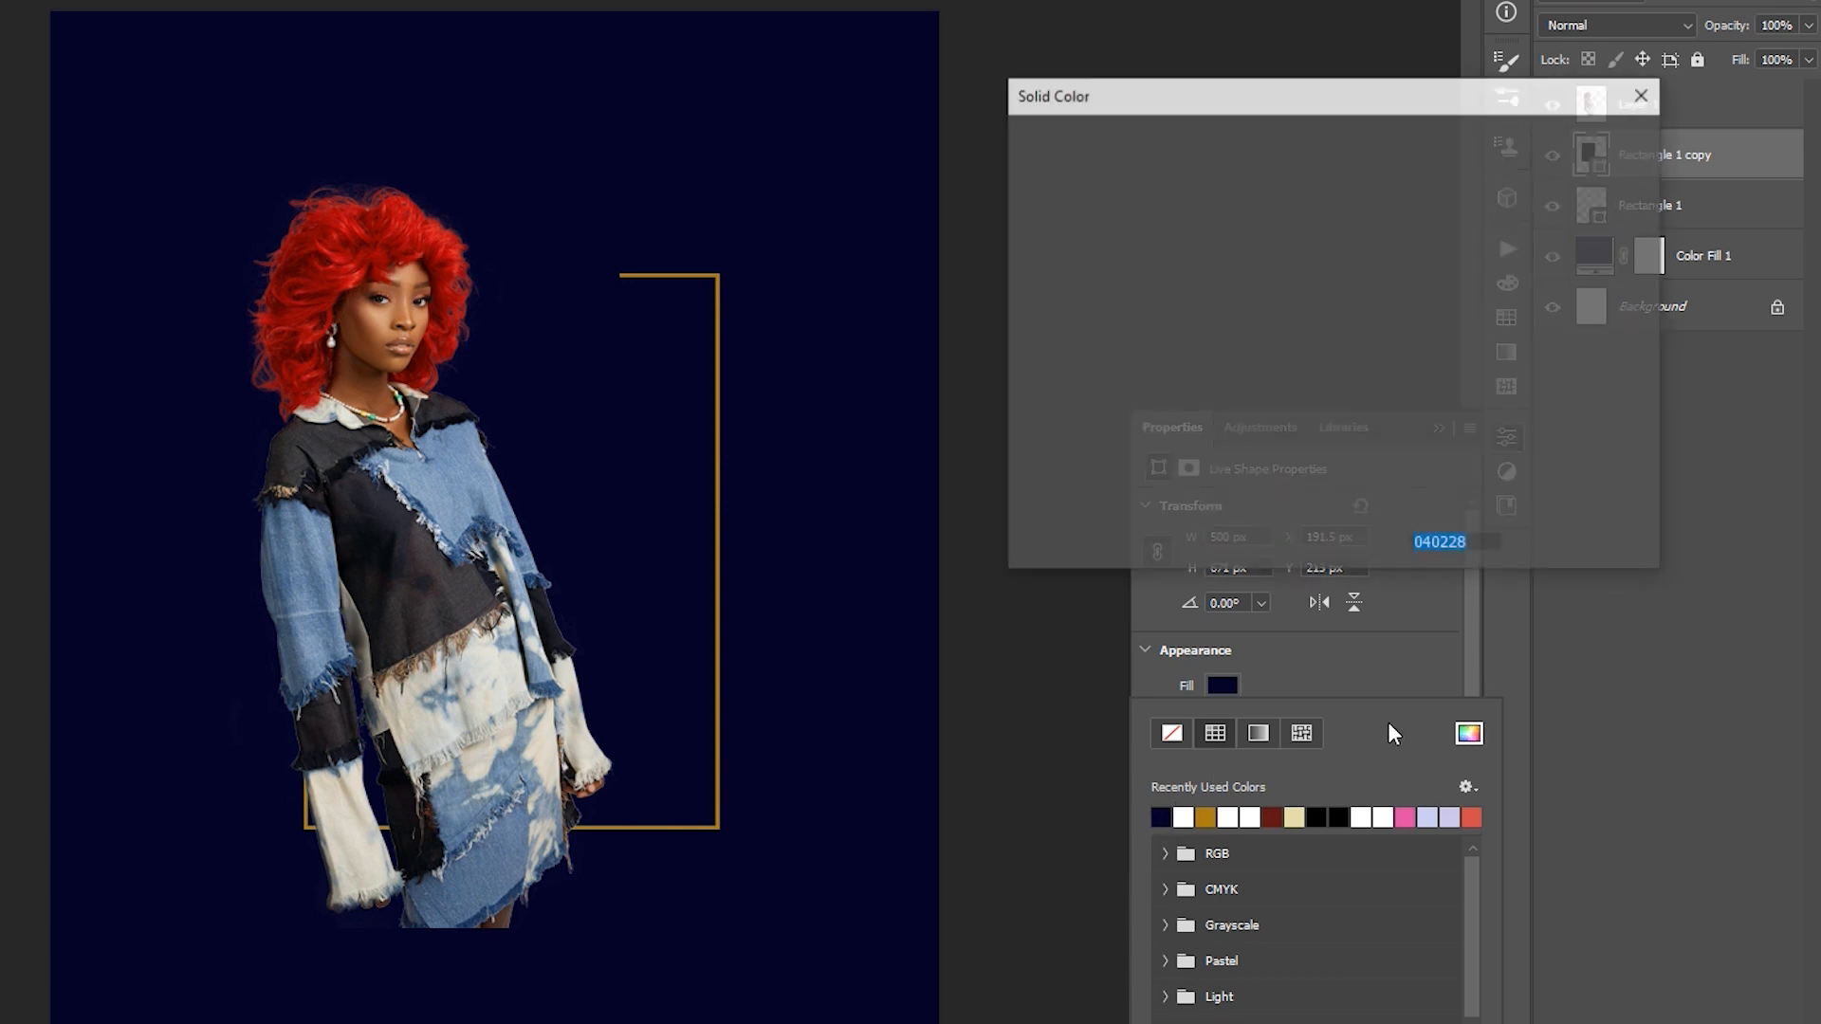
type("000000")
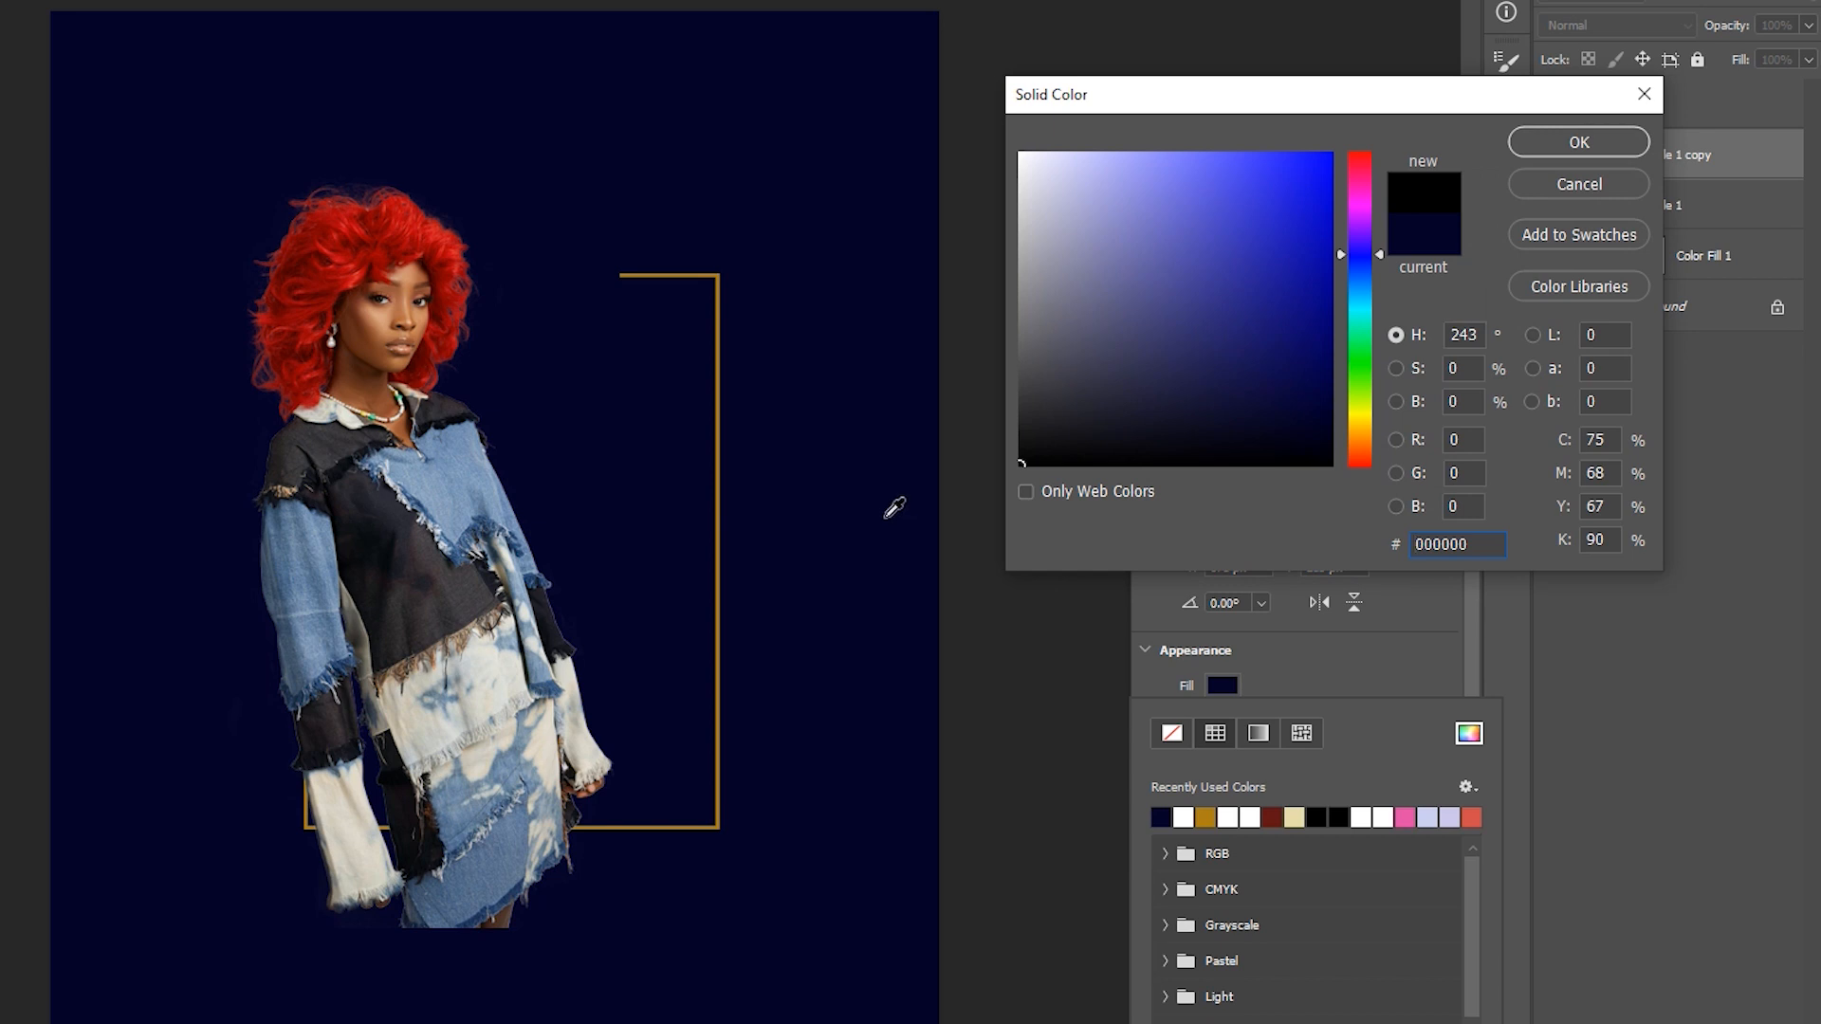
left_click(1597, 140)
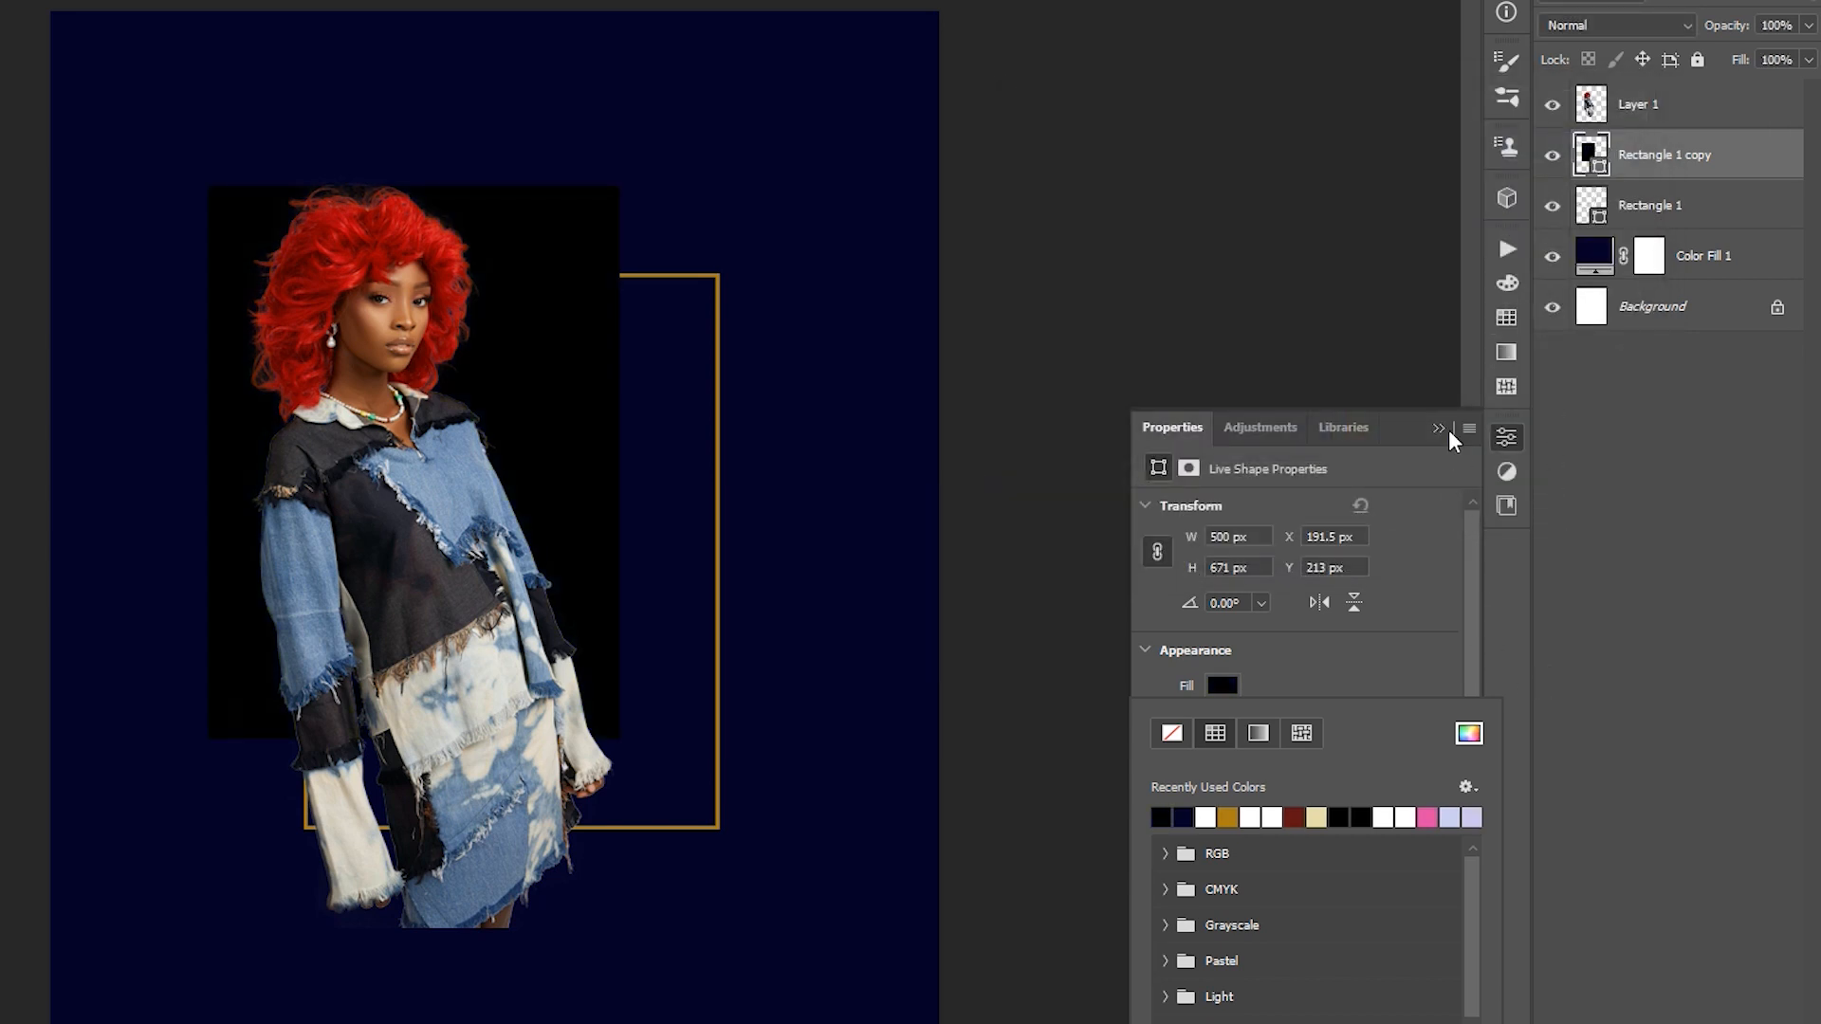
left_click(1422, 638)
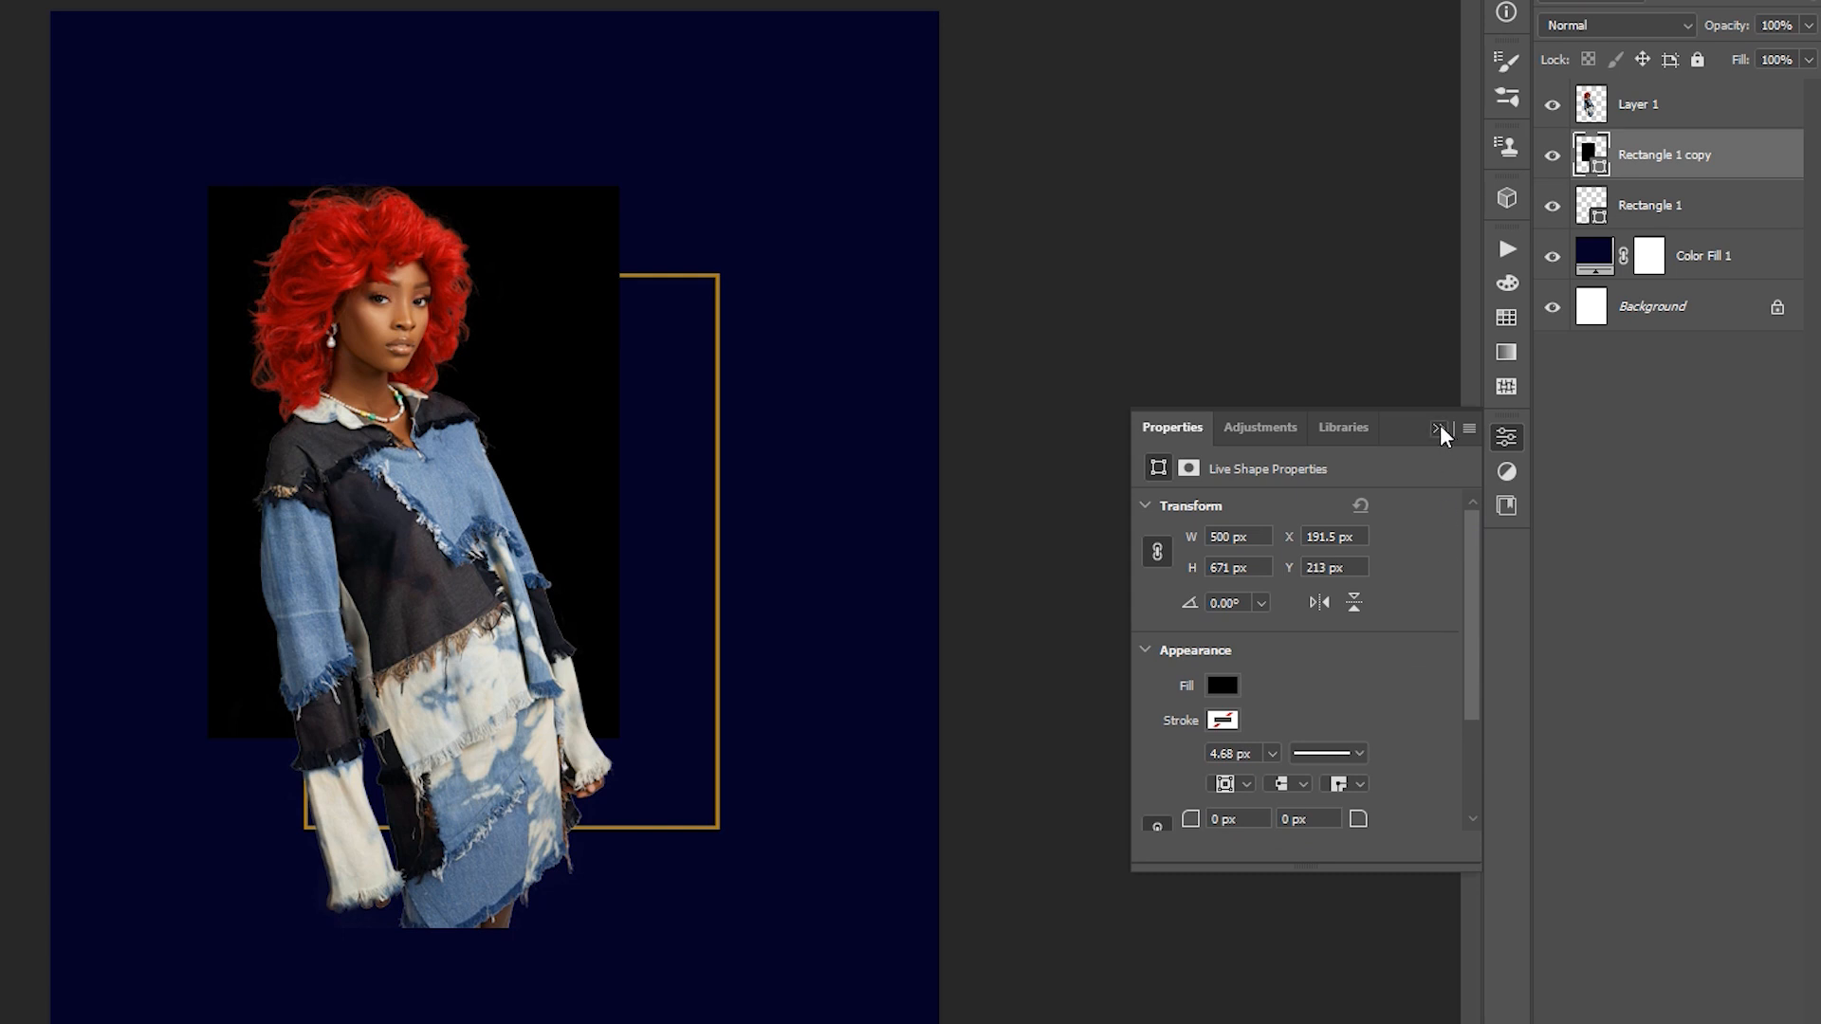
left_click(1438, 428)
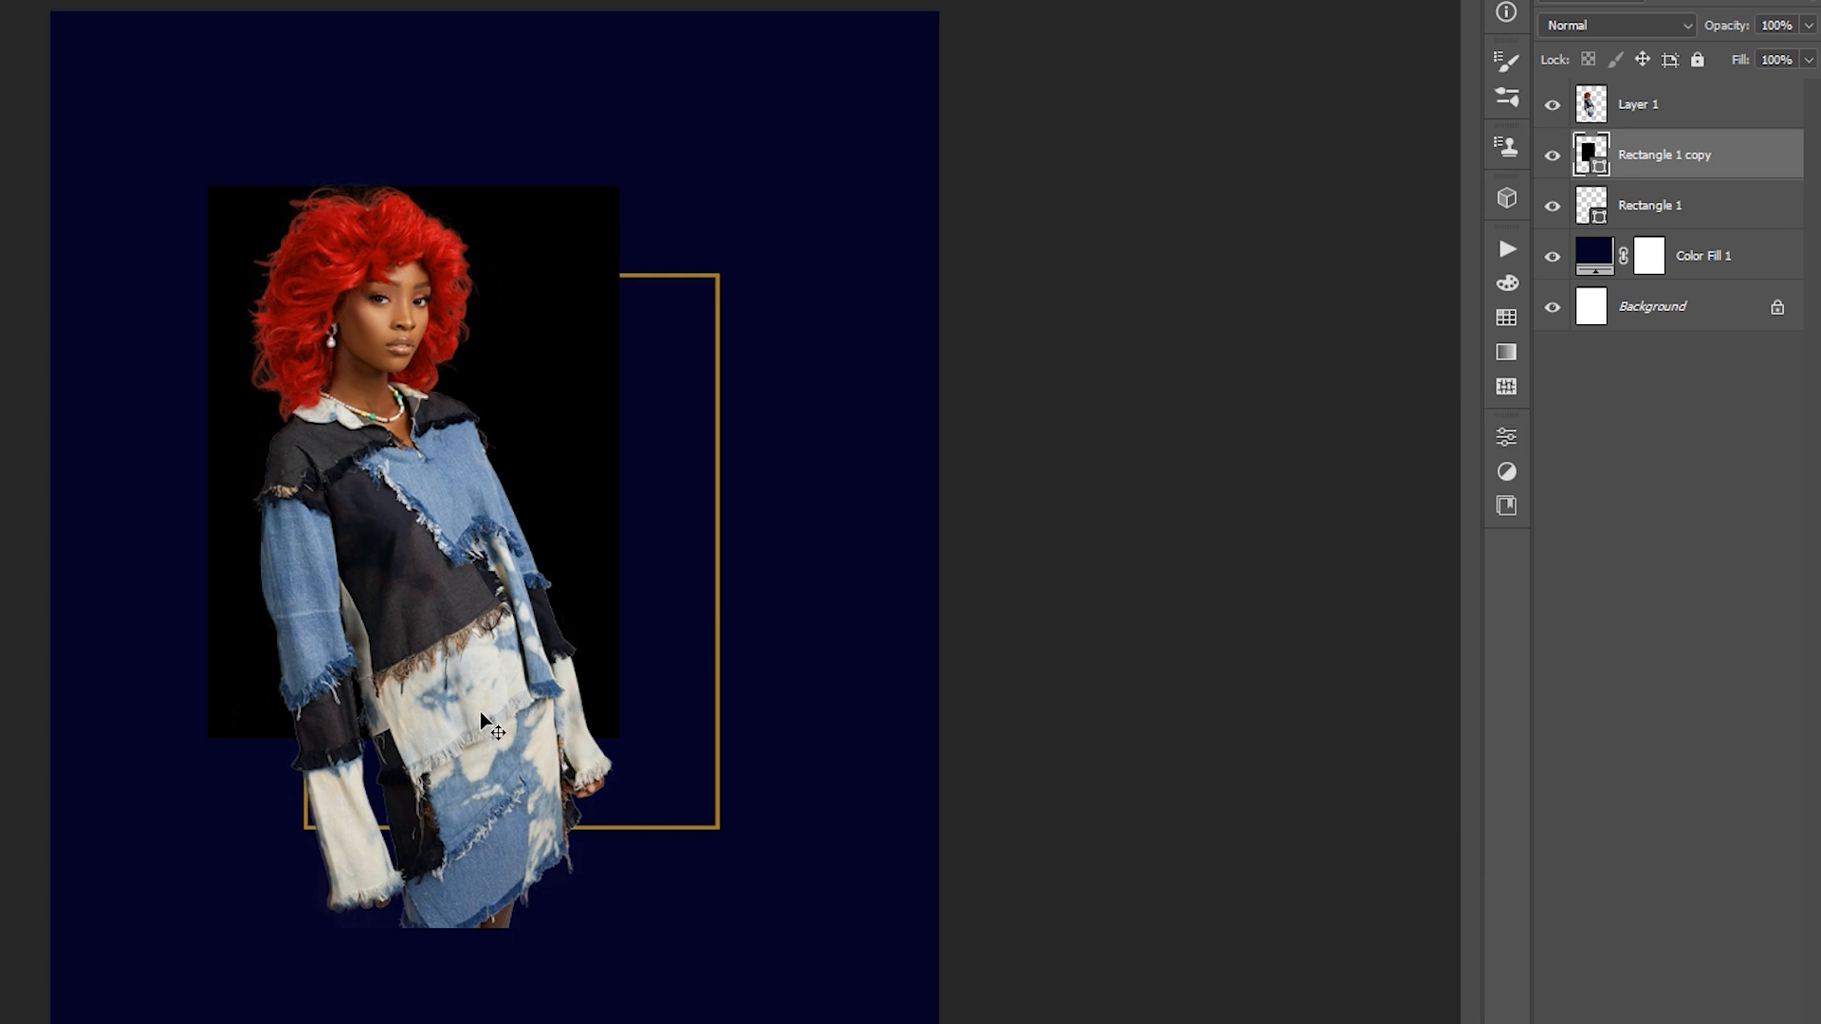
left_click(1581, 750)
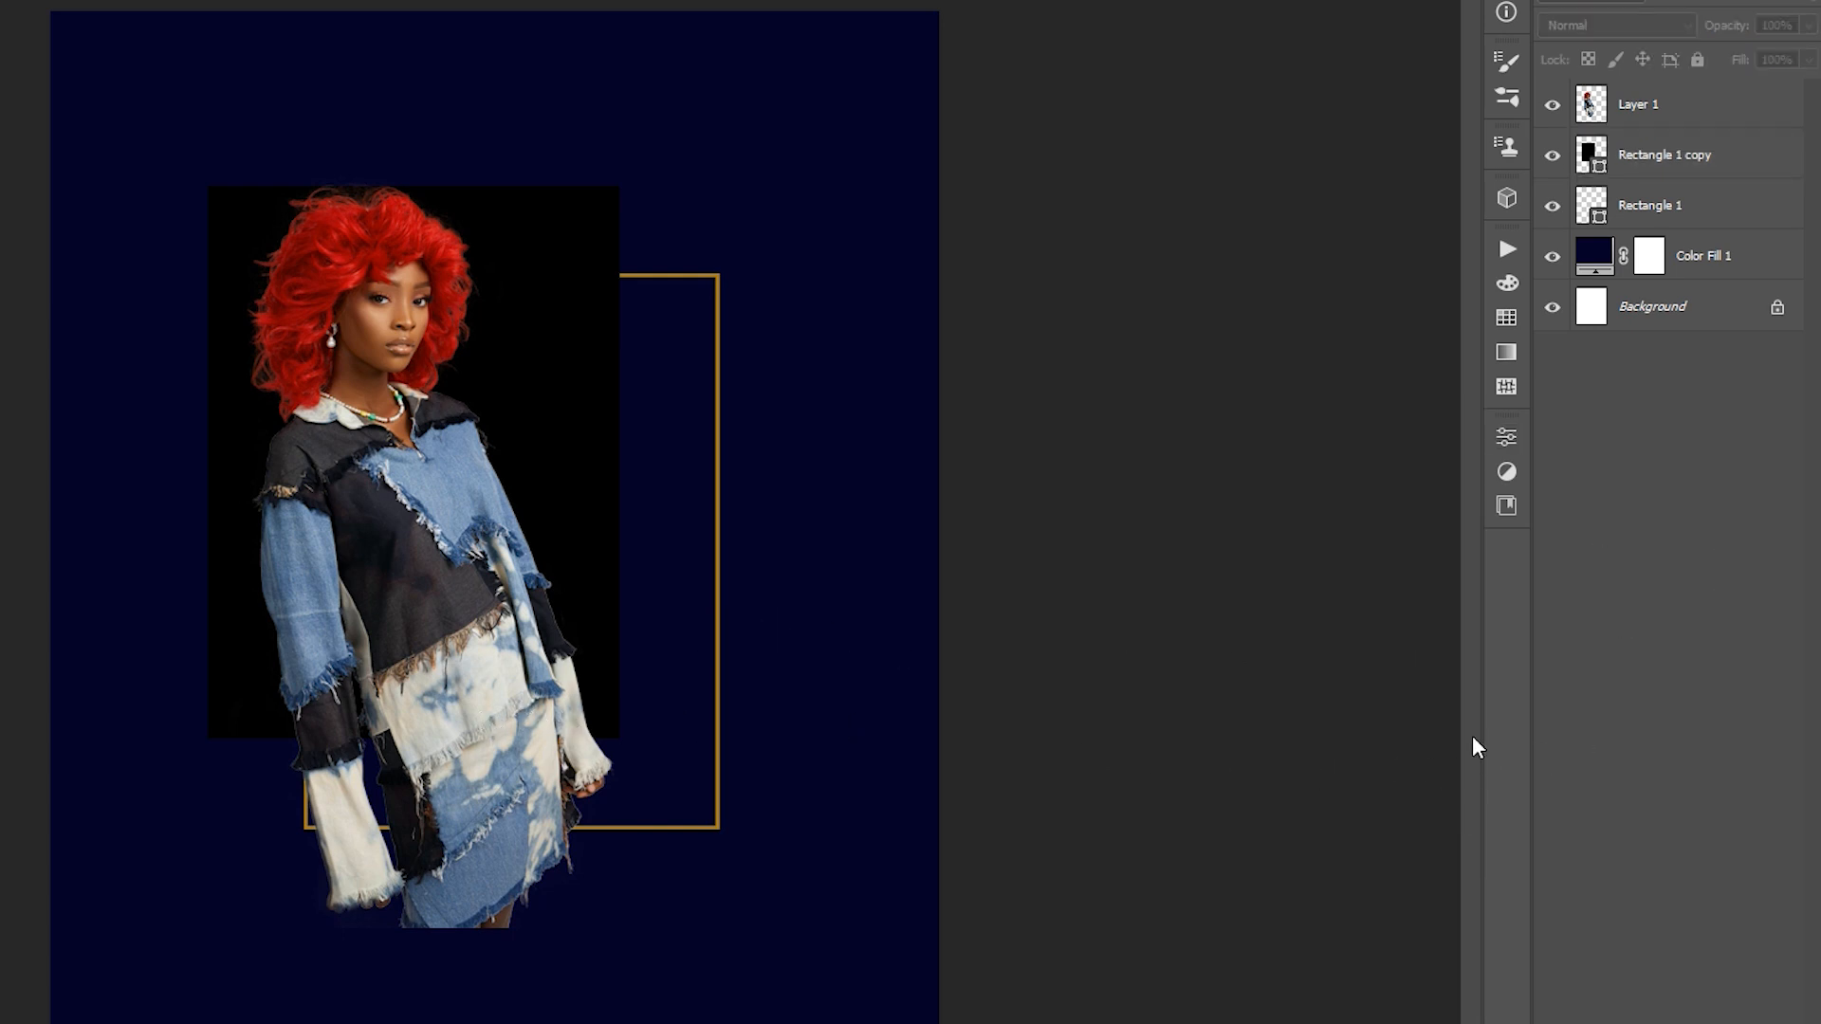
Duplicate the woman's cutout layer and hide the duplicate.
left_click(1664, 124)
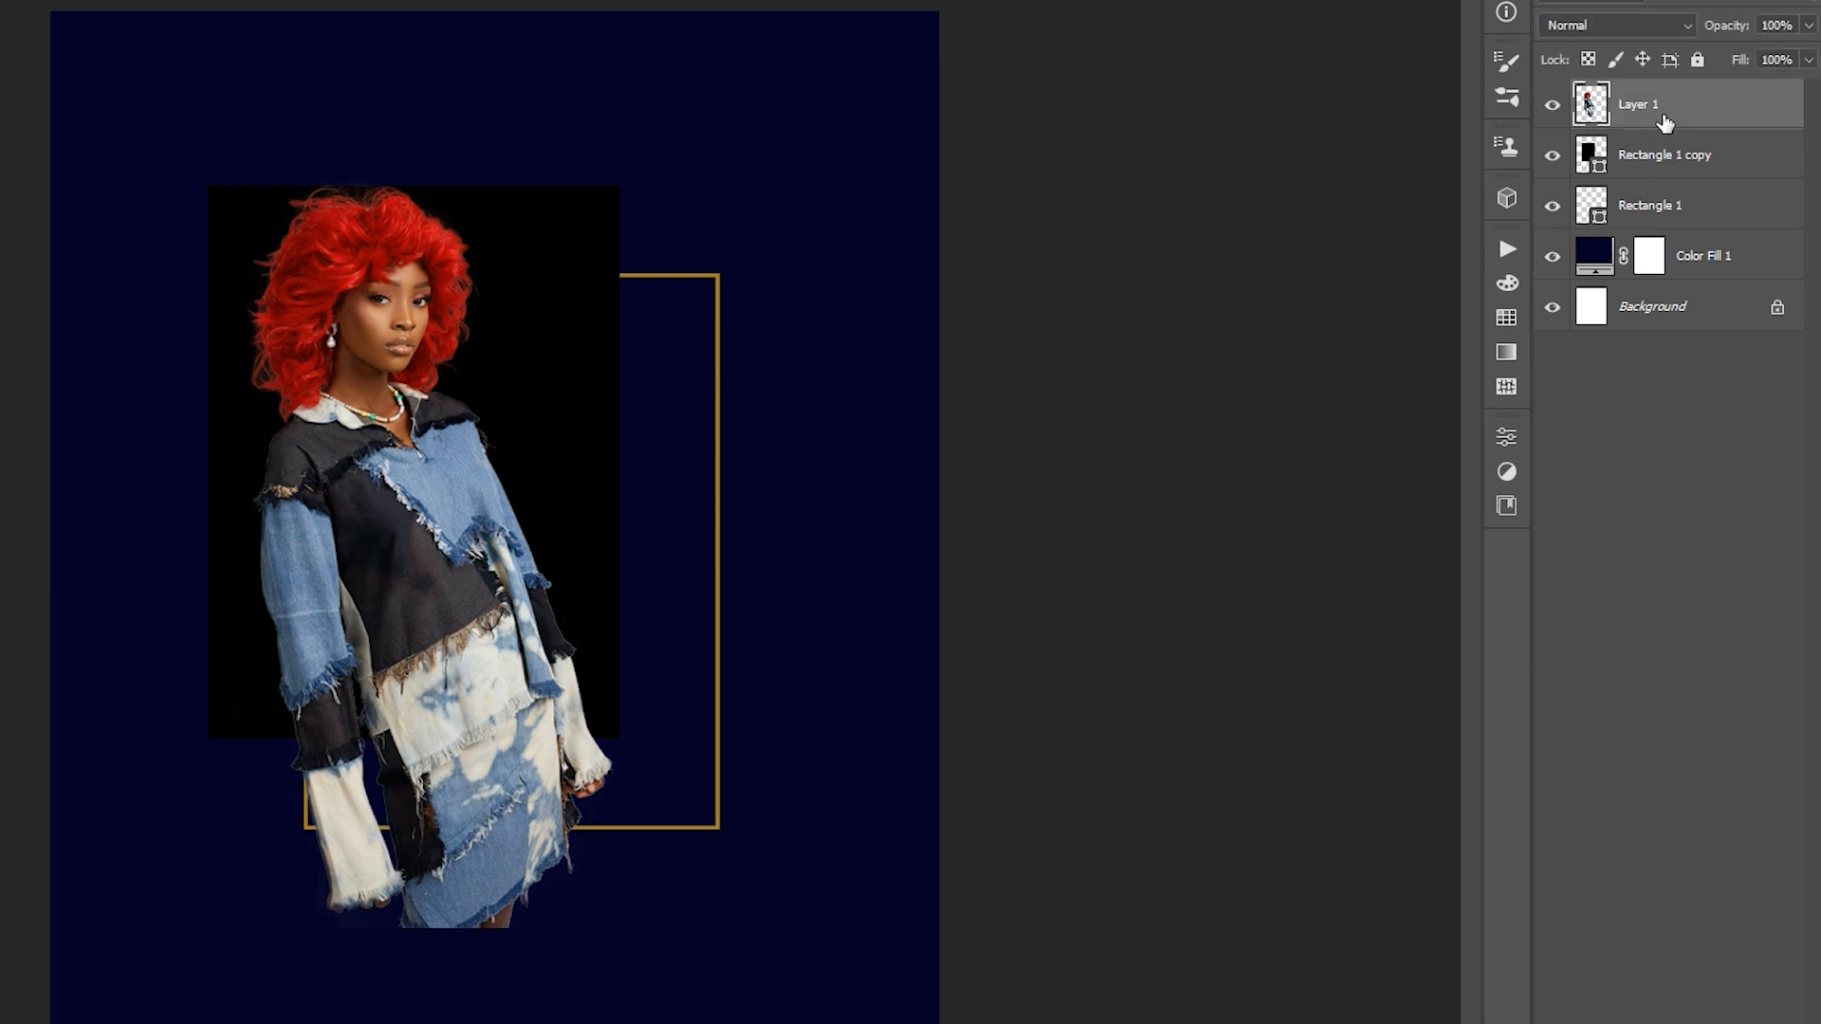
key("ctrl+j")
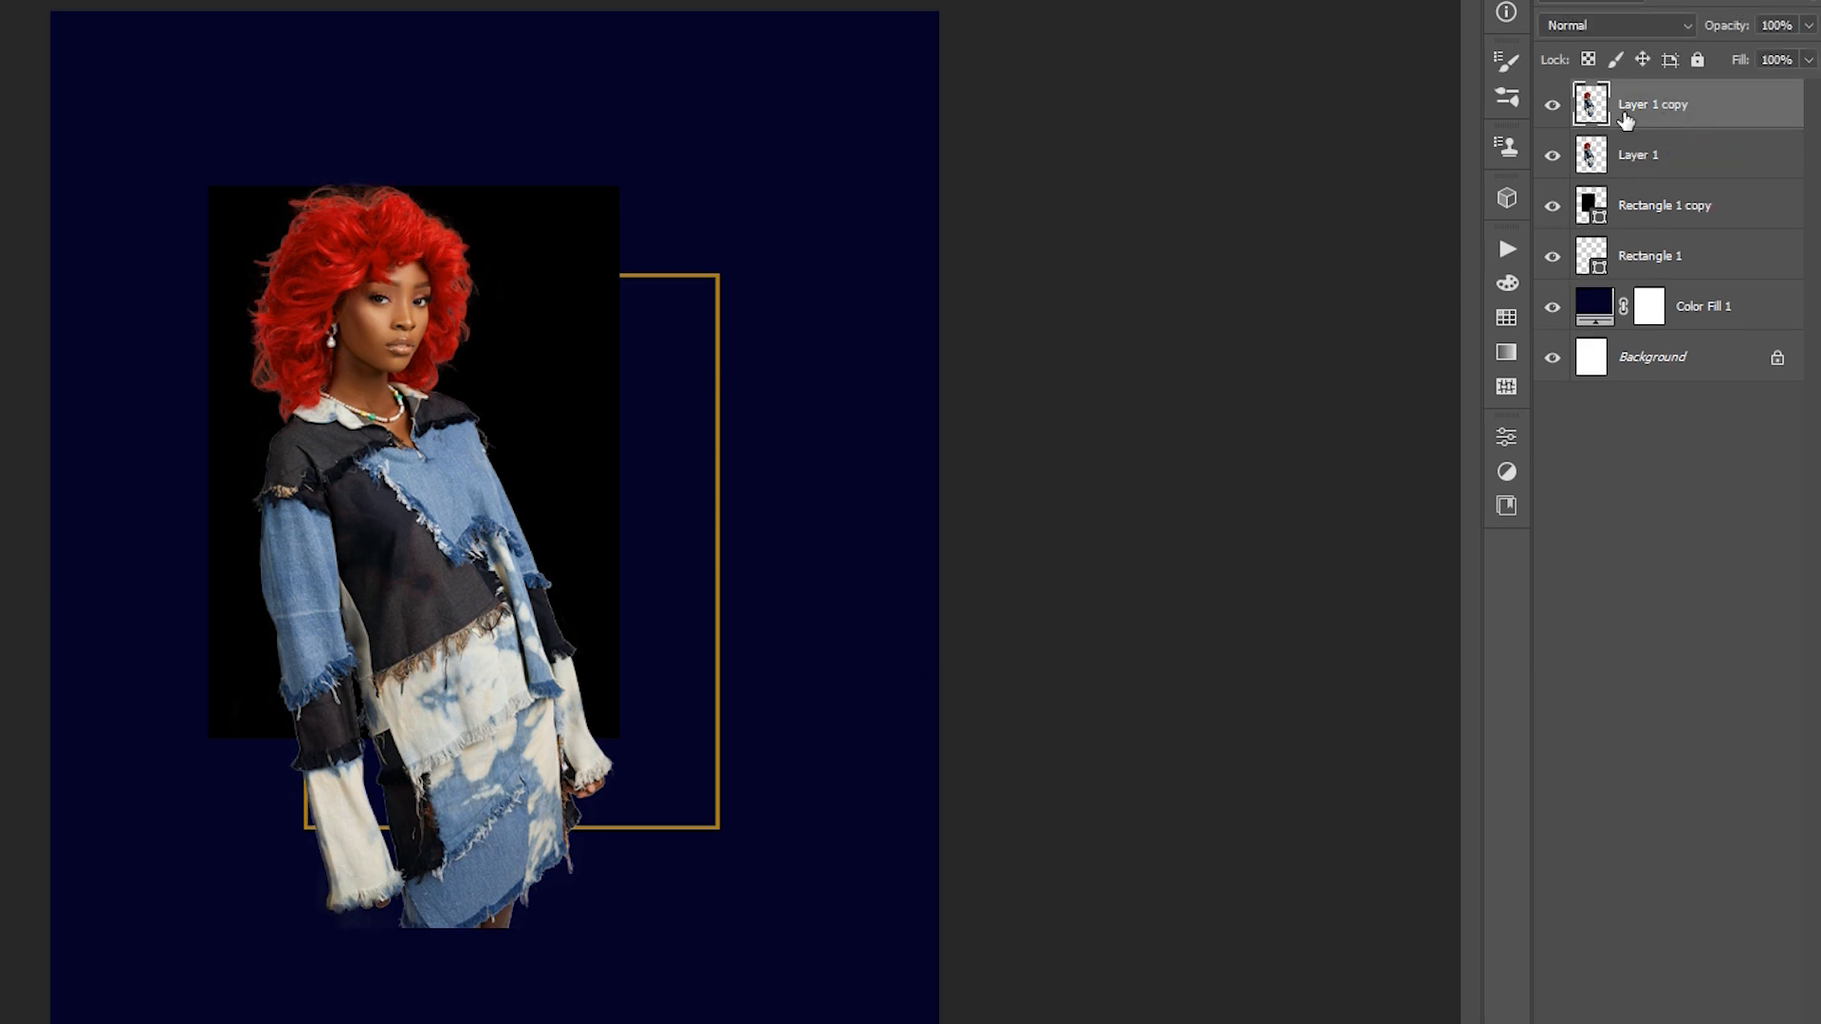
left_click(1552, 104)
Clip the original woman's cutout to the black rectangle with a clipping mask.
left_click(1702, 171)
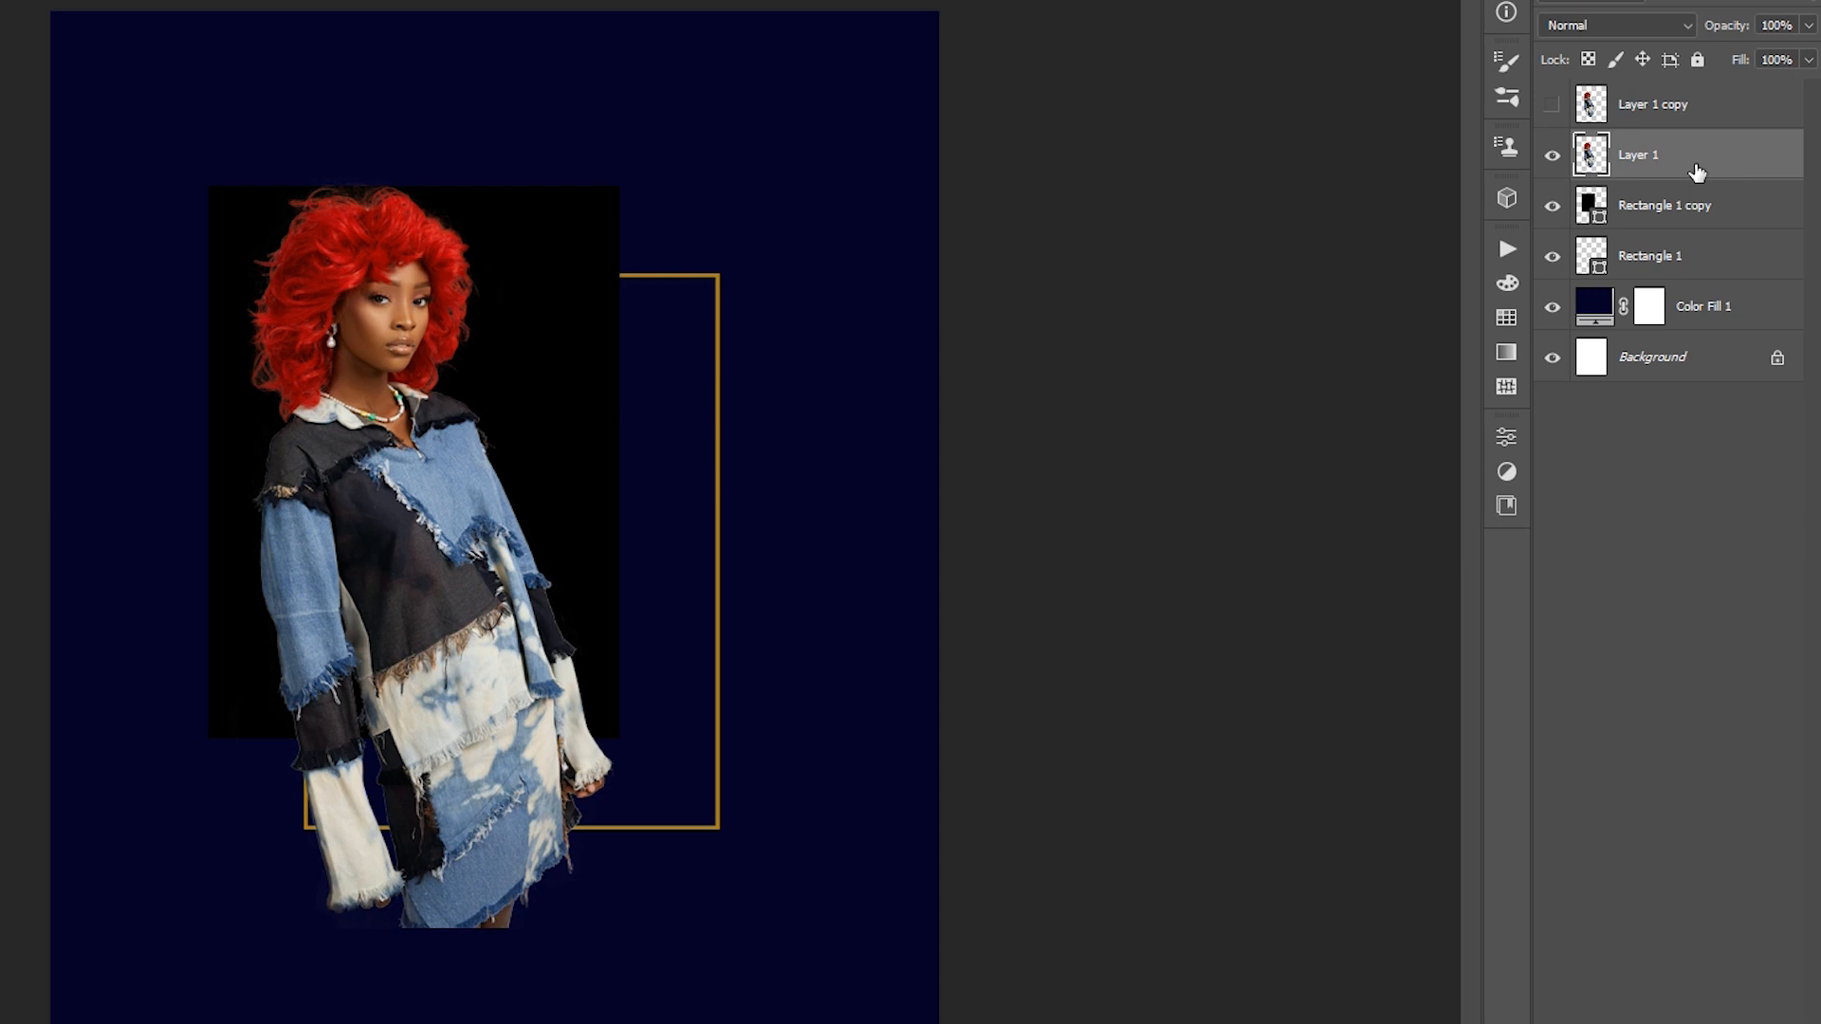
right_click(1693, 161)
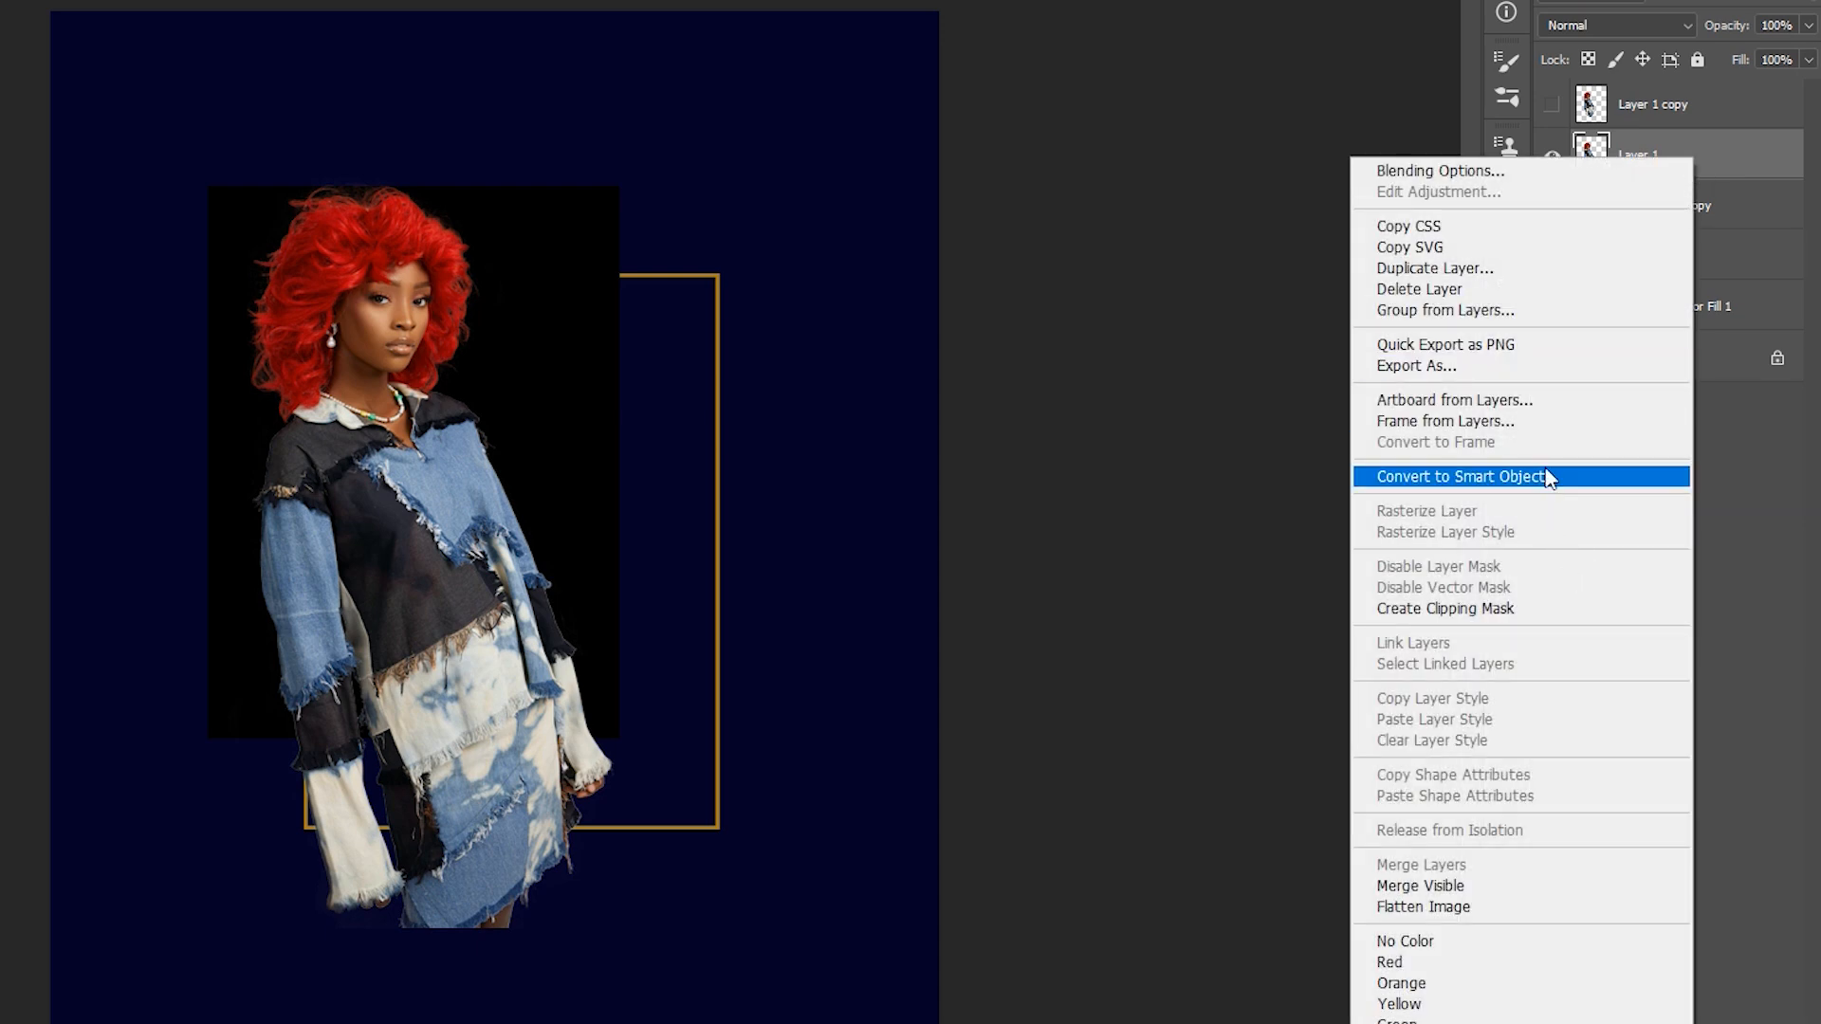
left_click(1526, 607)
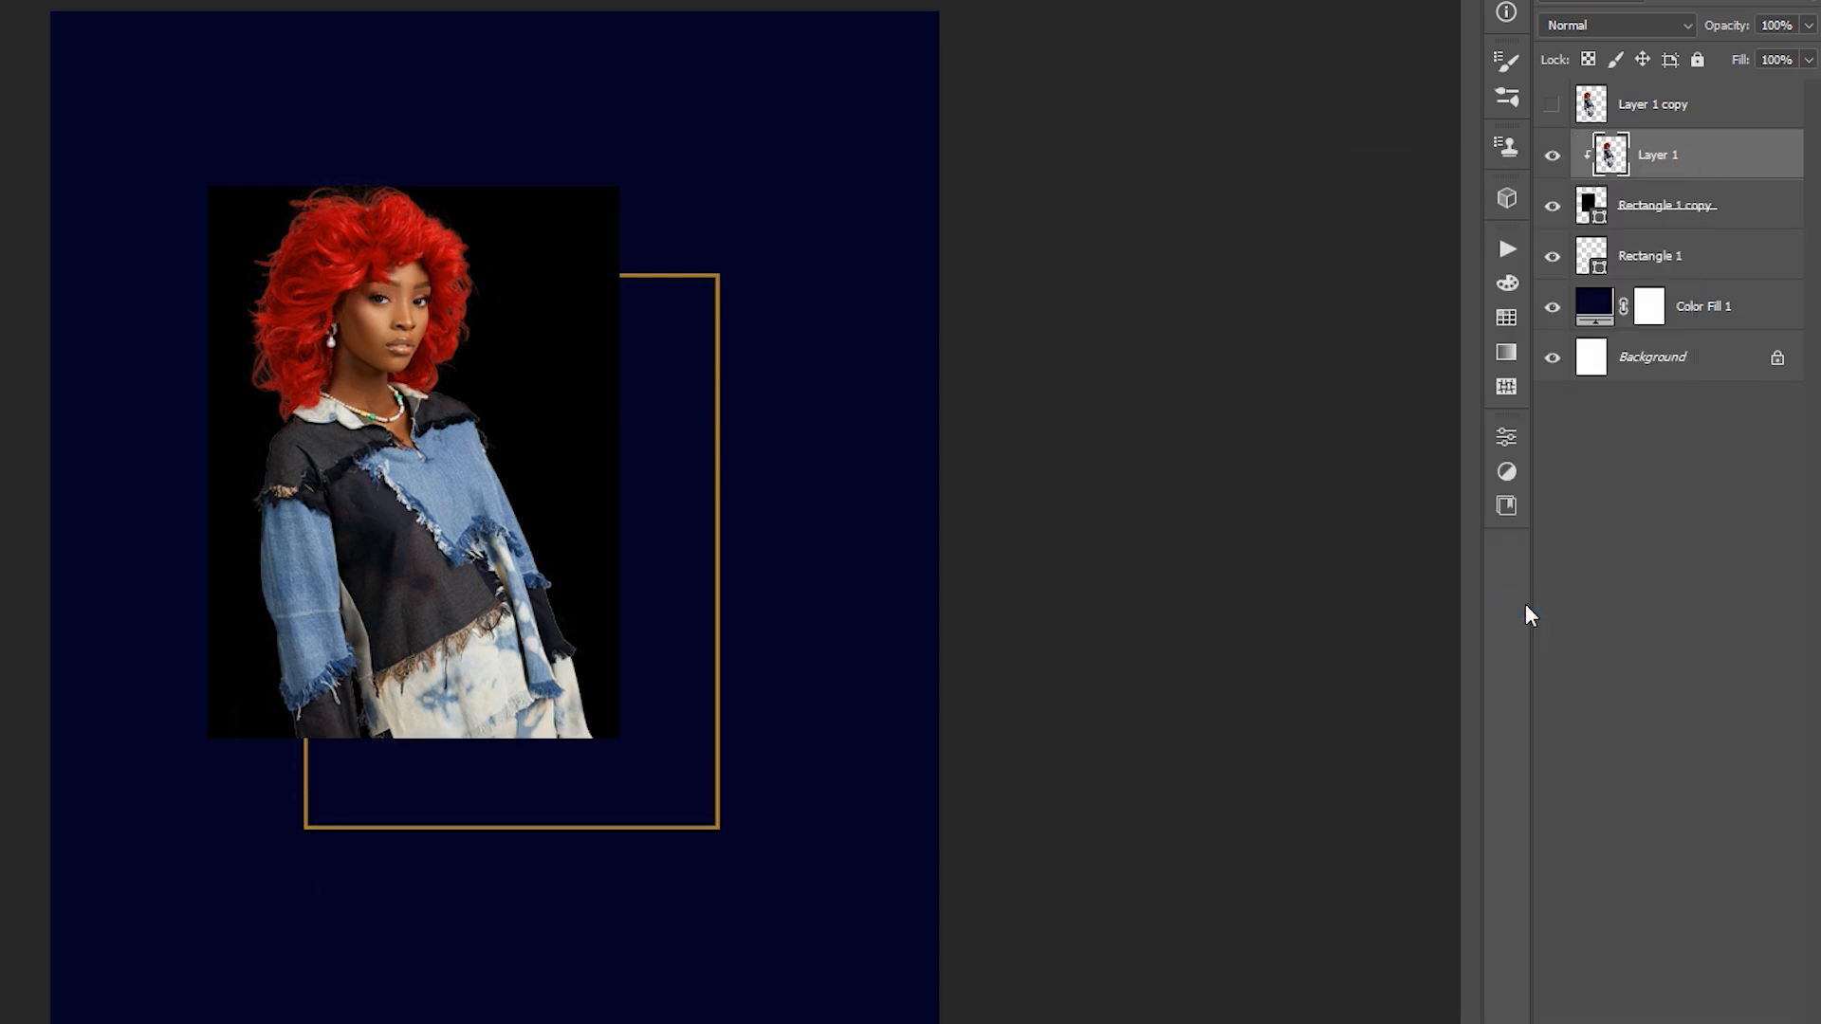
left_click(1702, 642)
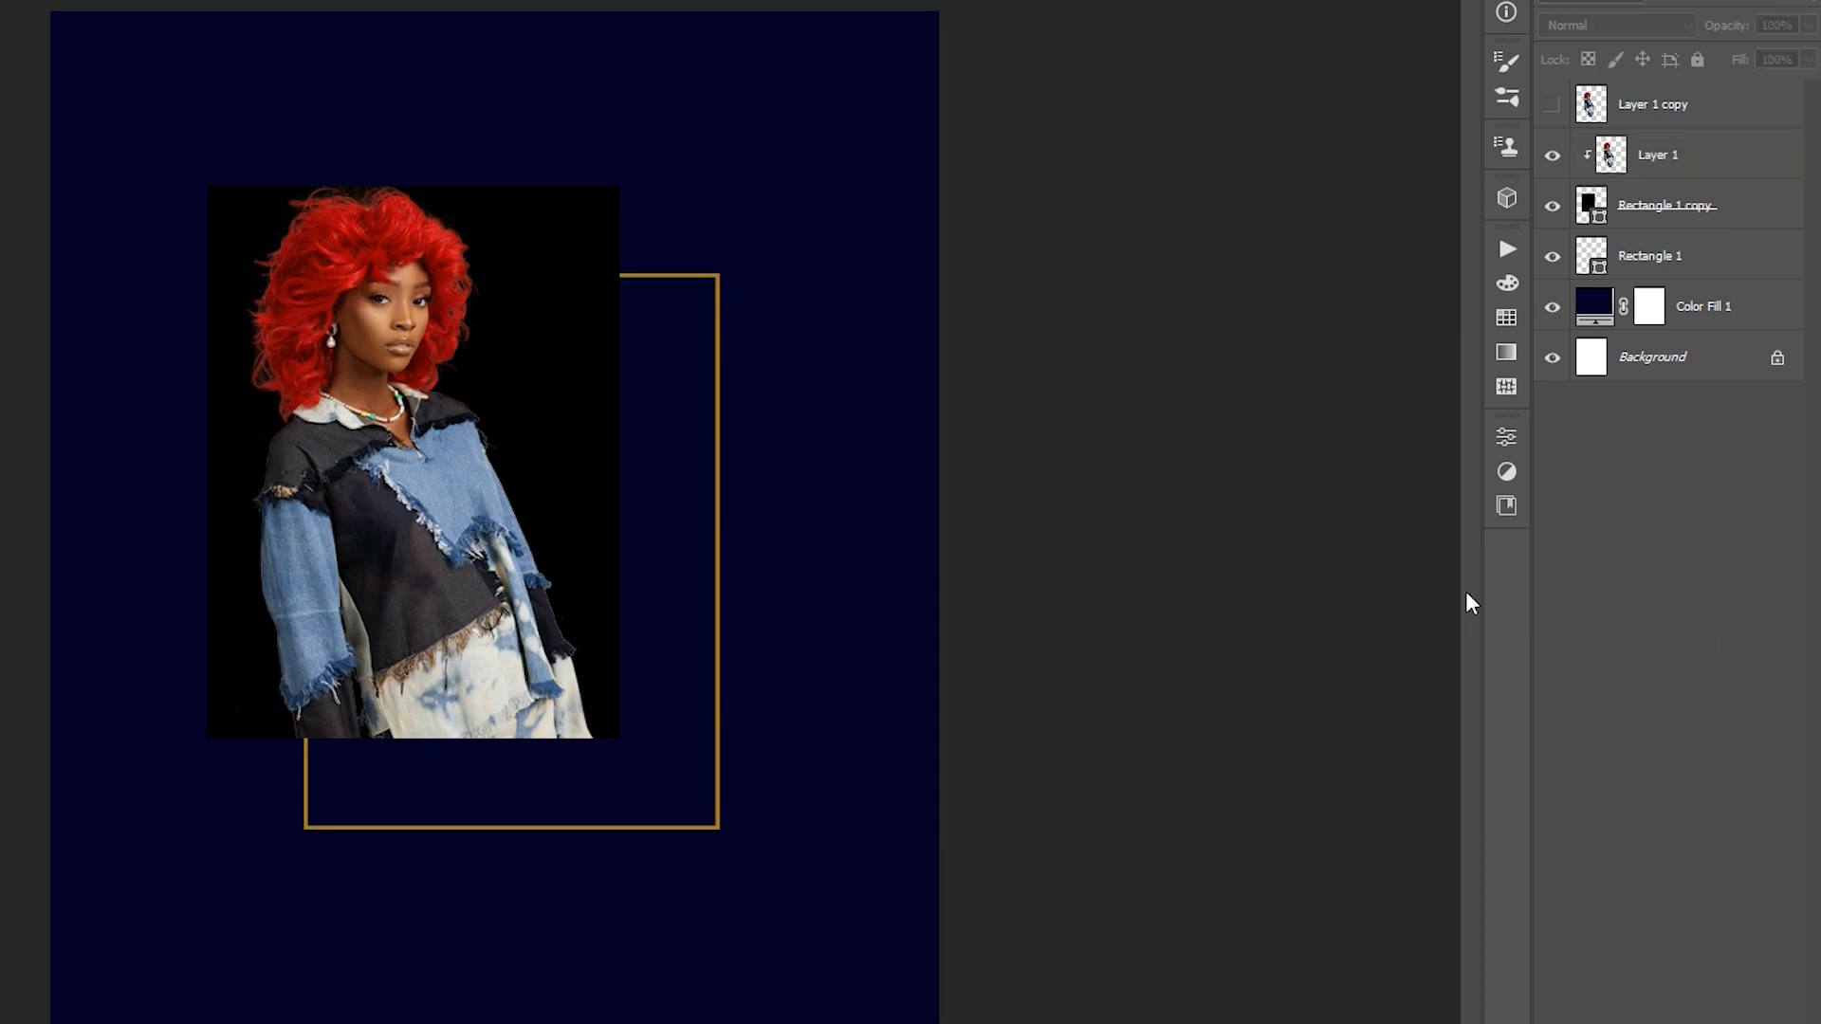
Show the duplicate cutout, place it directly above the gold-framed rectangle in the layer order, and clip it to that frame.
left_click(1664, 112)
left_click(1552, 104)
left_click_drag(1647, 103, 1648, 248)
right_click(1690, 210)
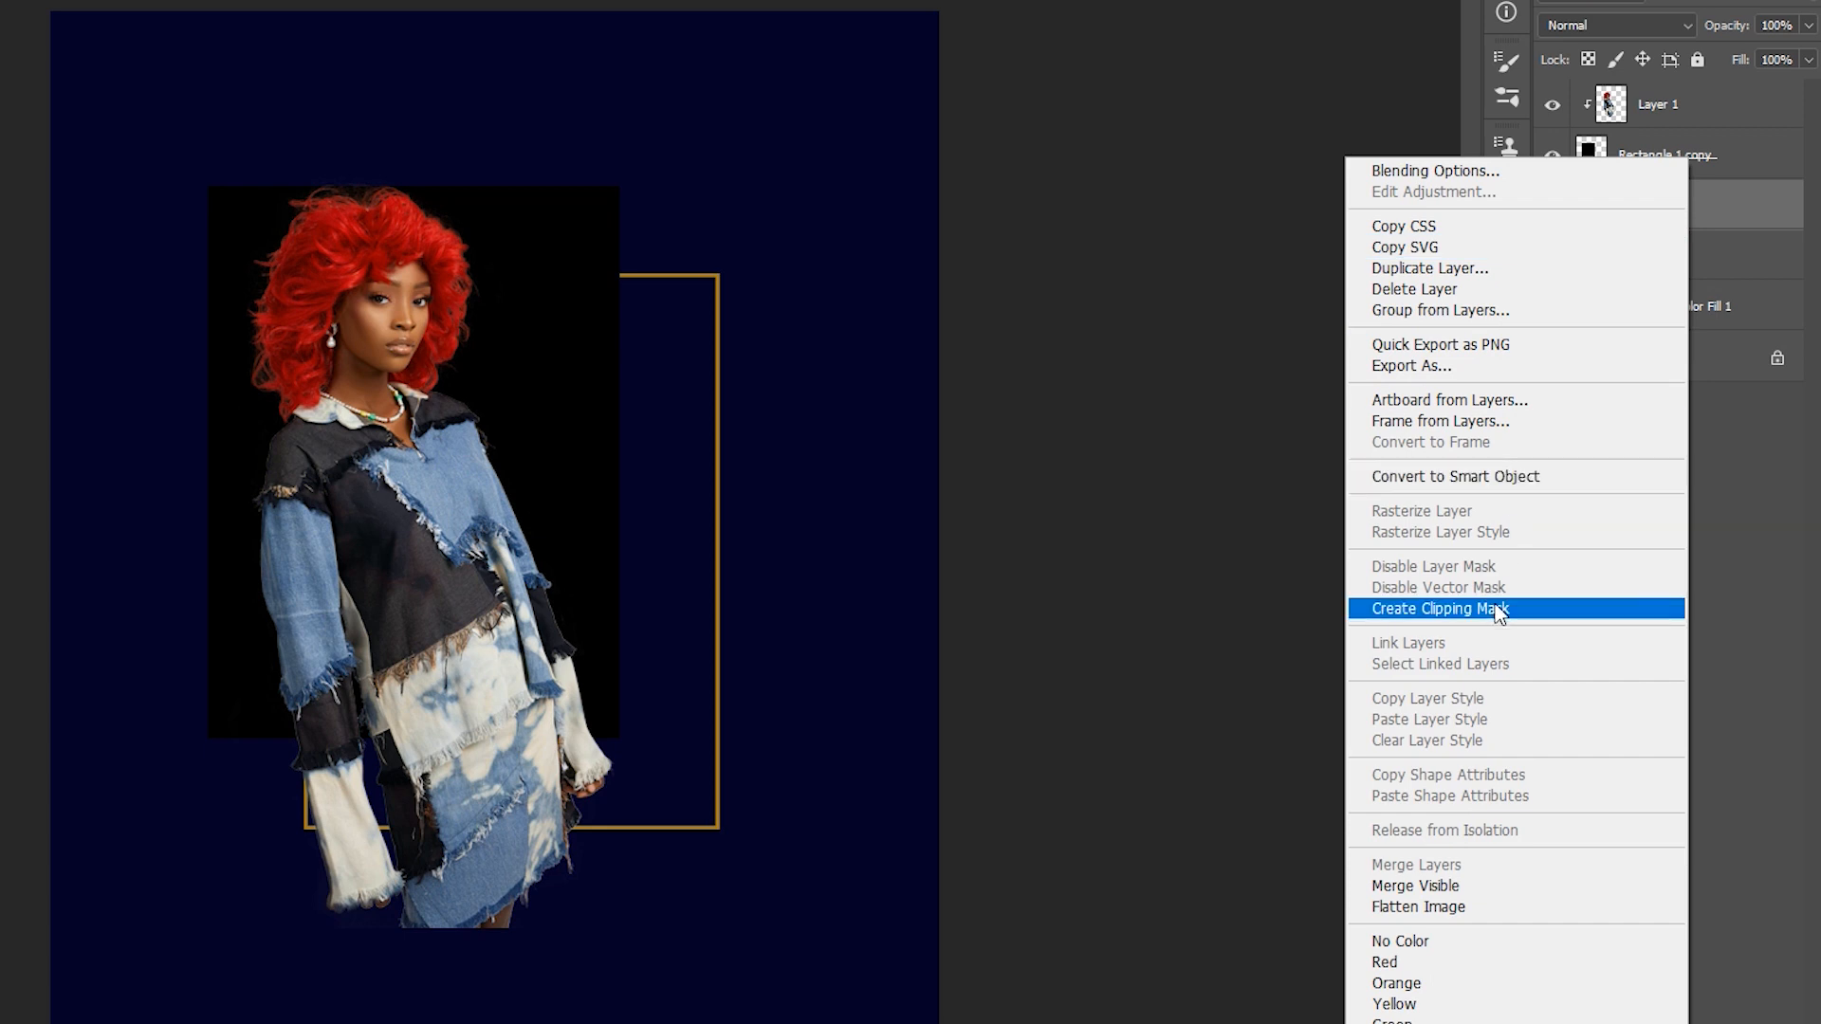
left_click(1498, 610)
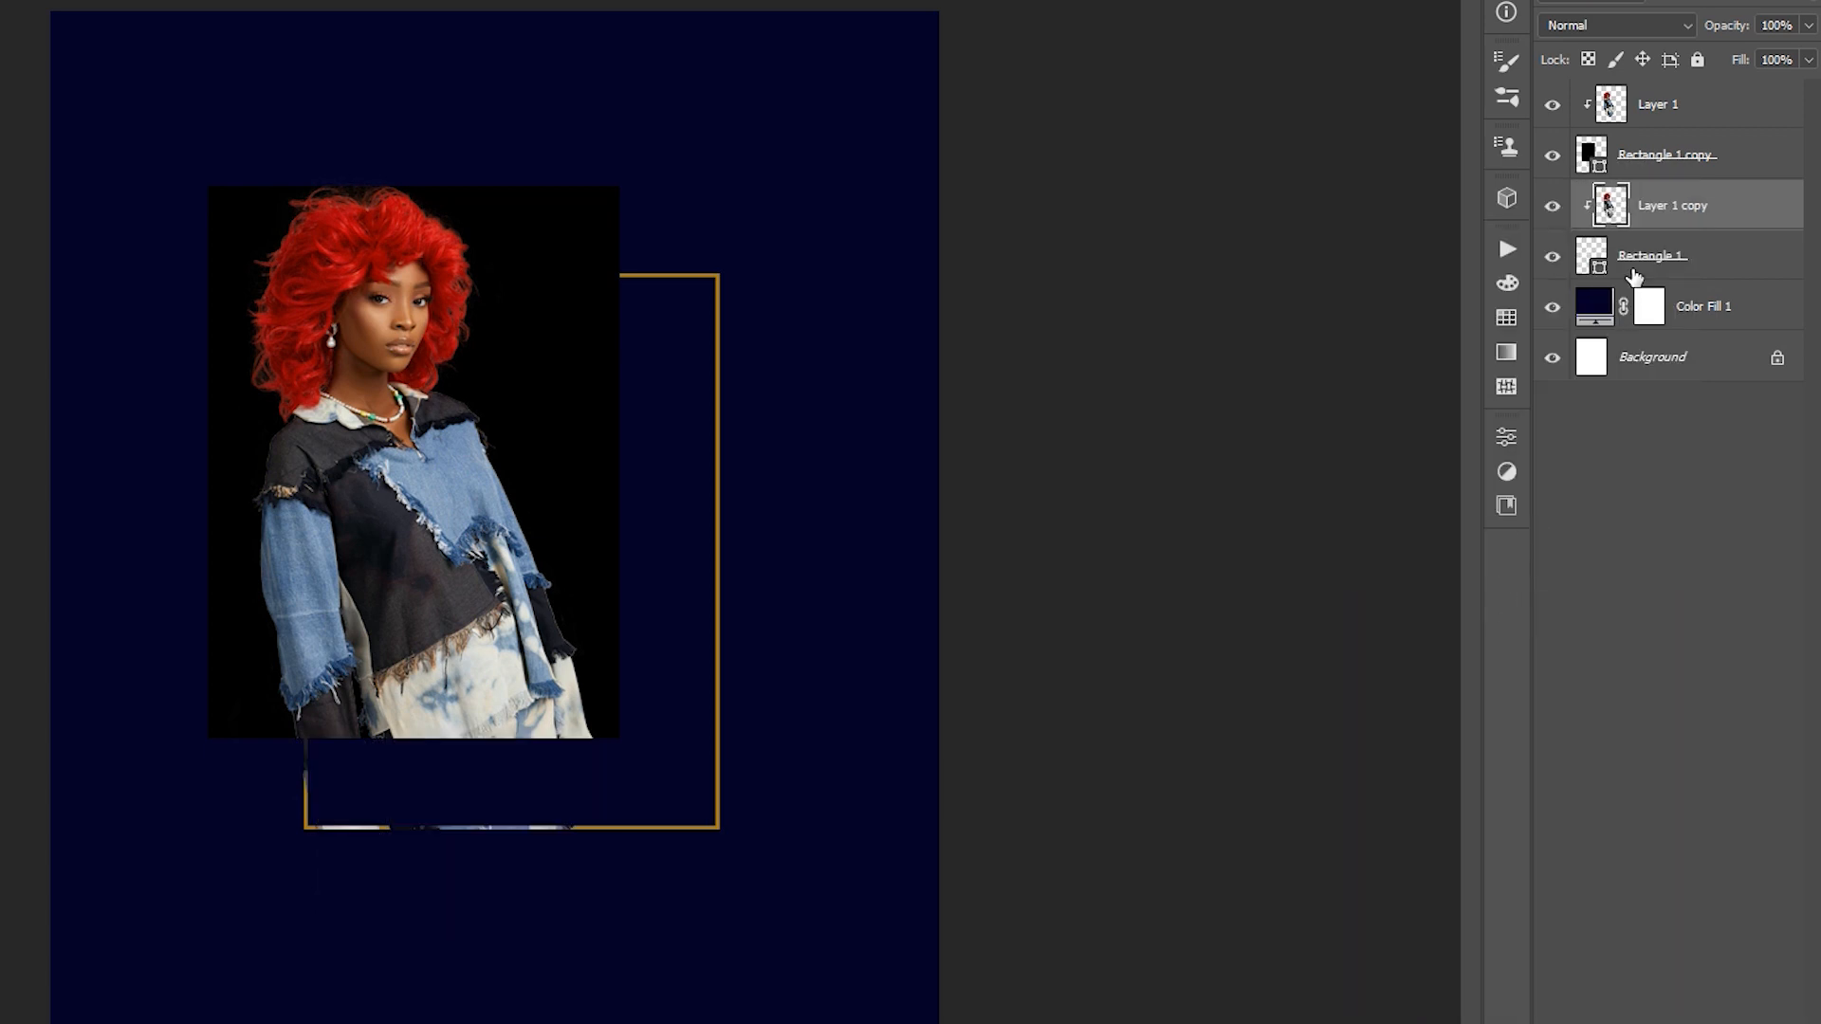
Fill the gold-framed rectangle with white.
left_click(1685, 264)
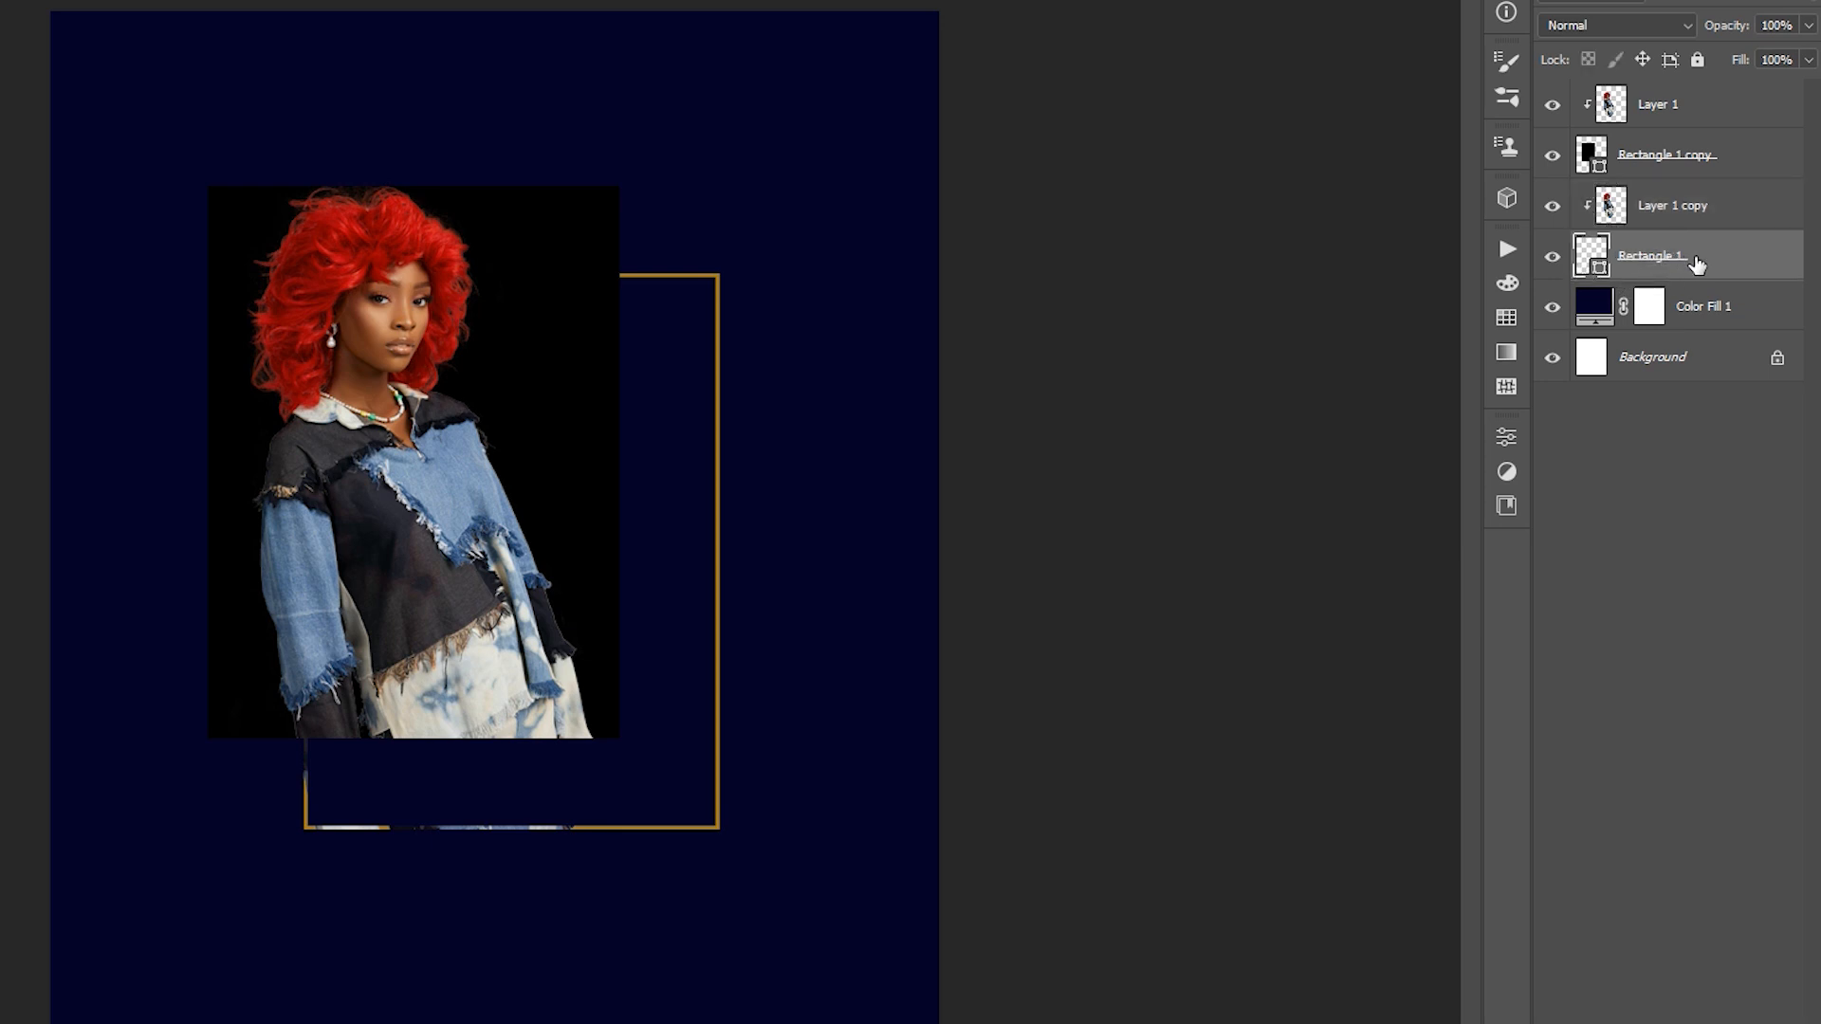
left_click(1508, 439)
left_click(1221, 687)
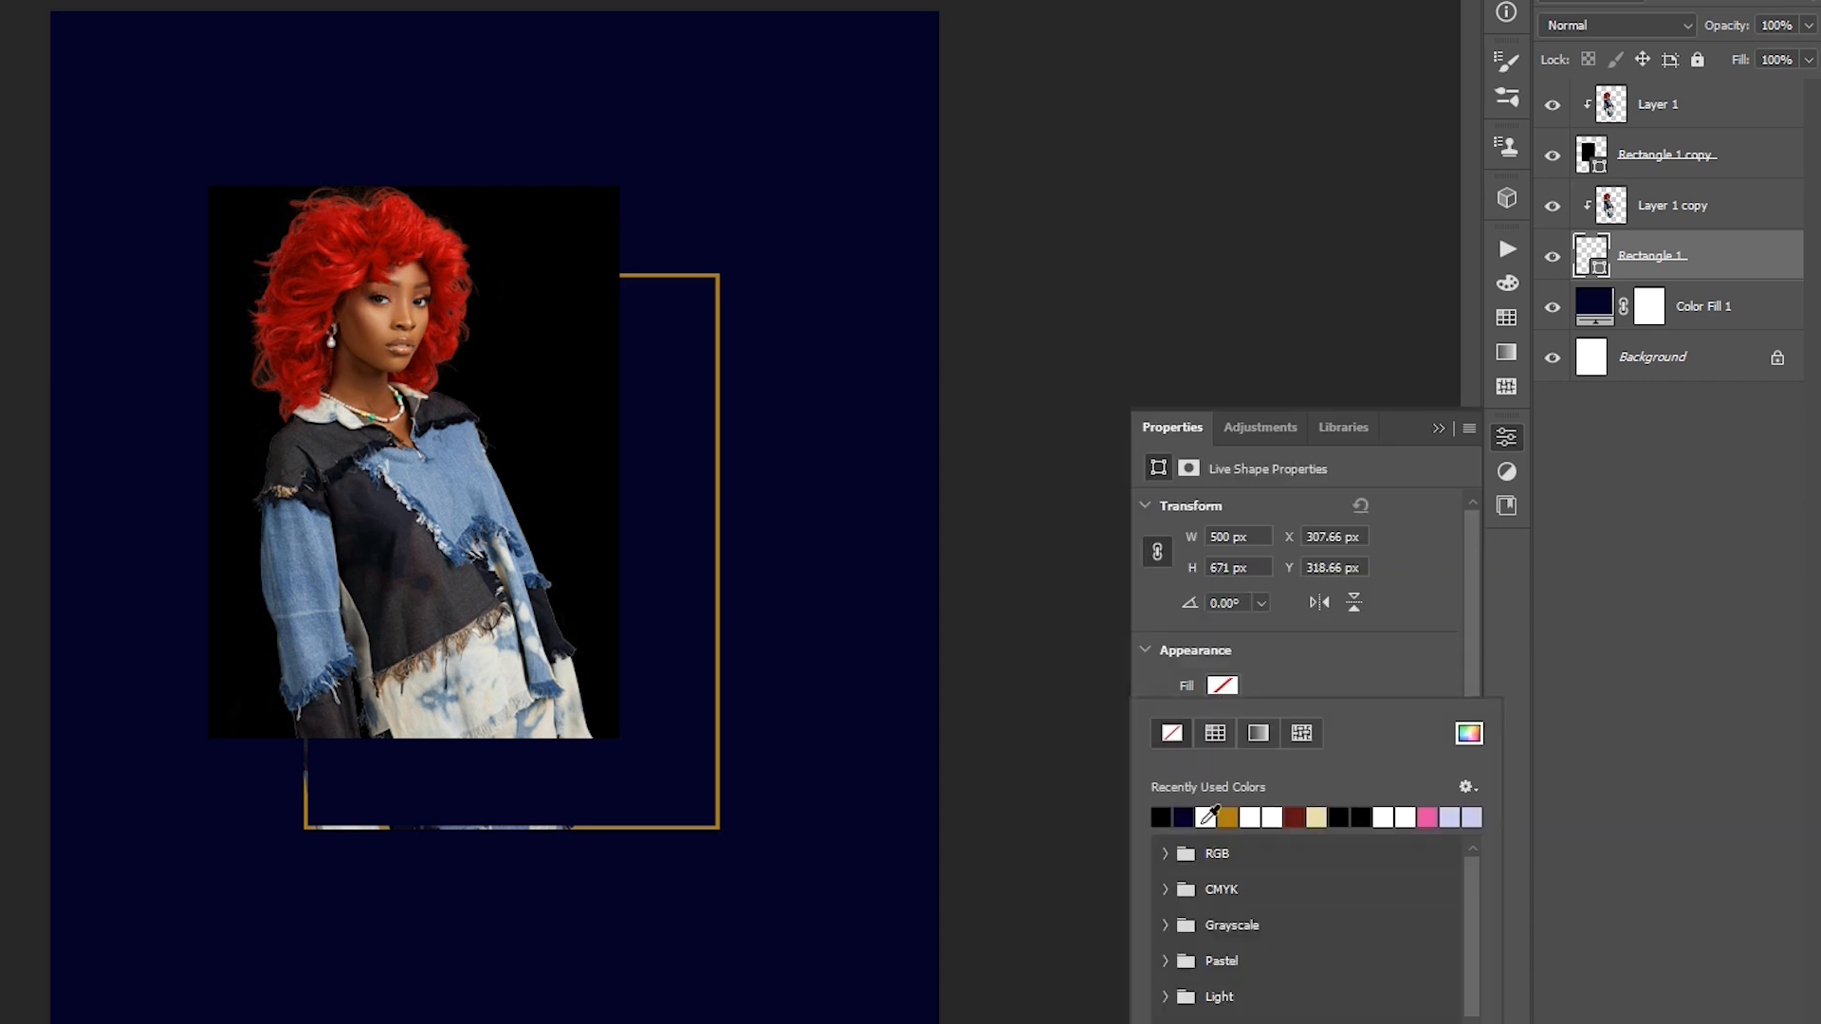
left_click(1207, 816)
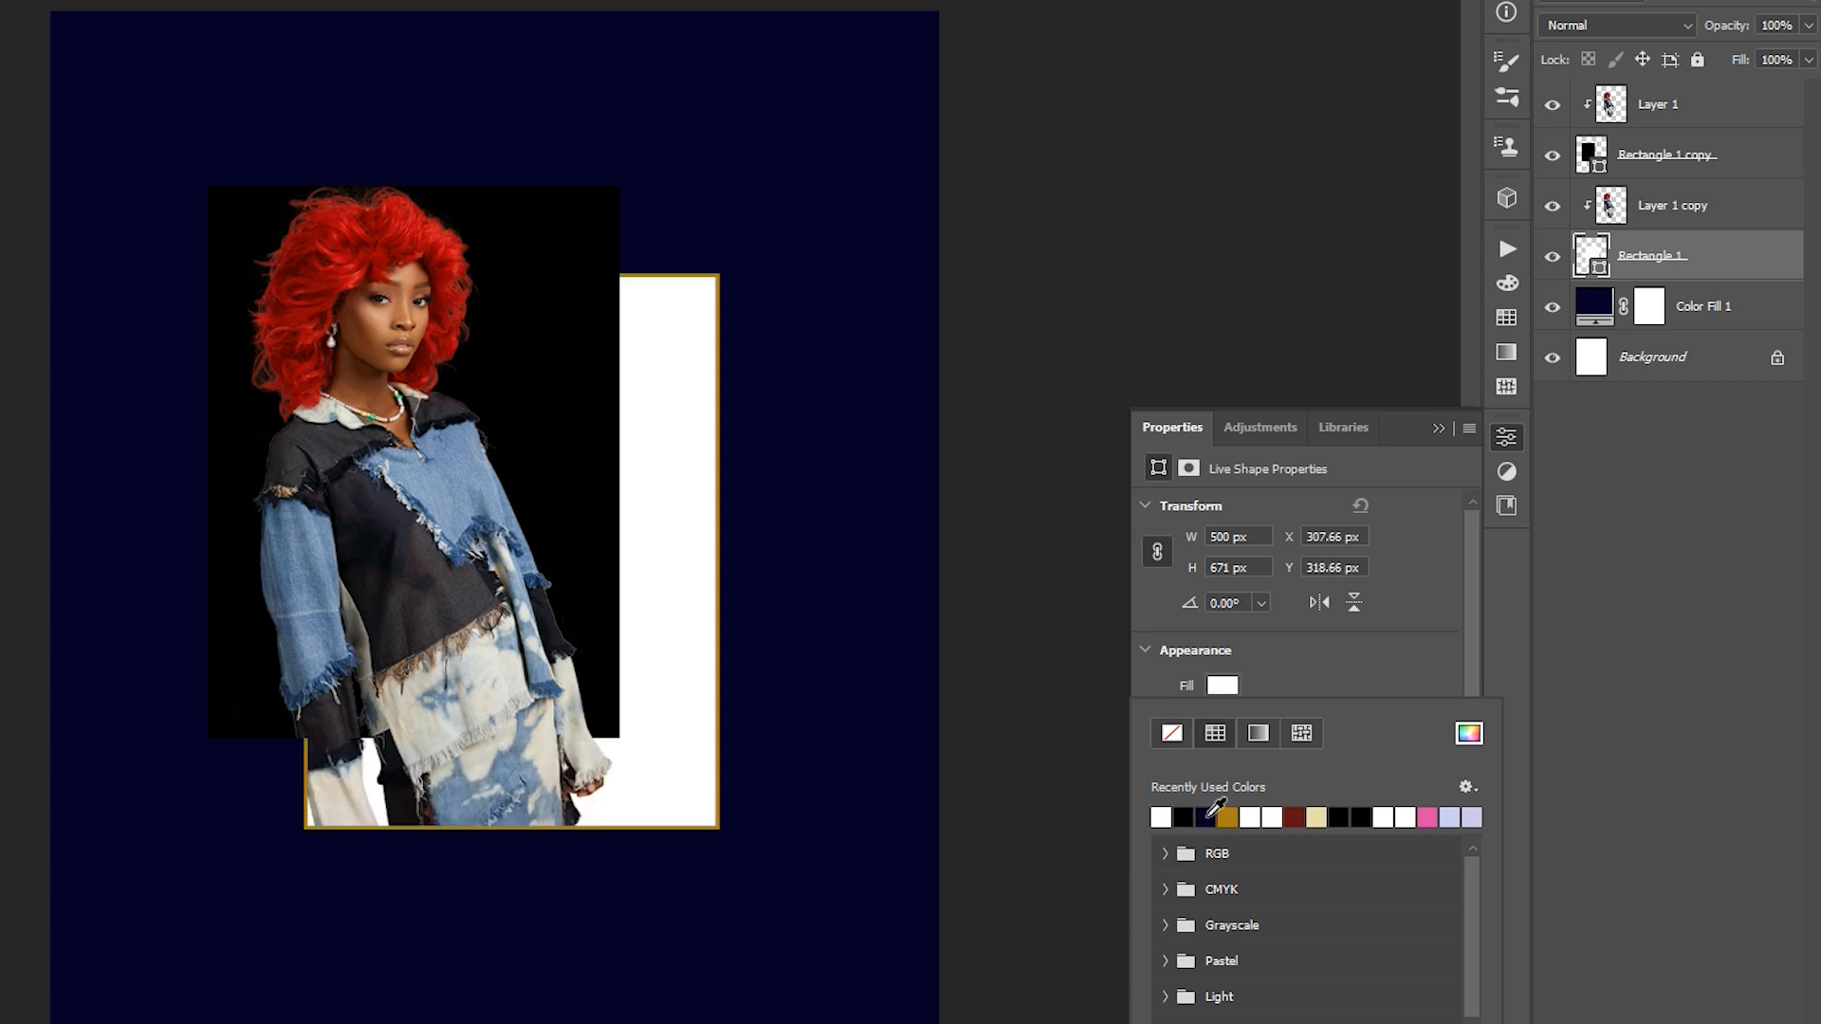
left_click(1439, 428)
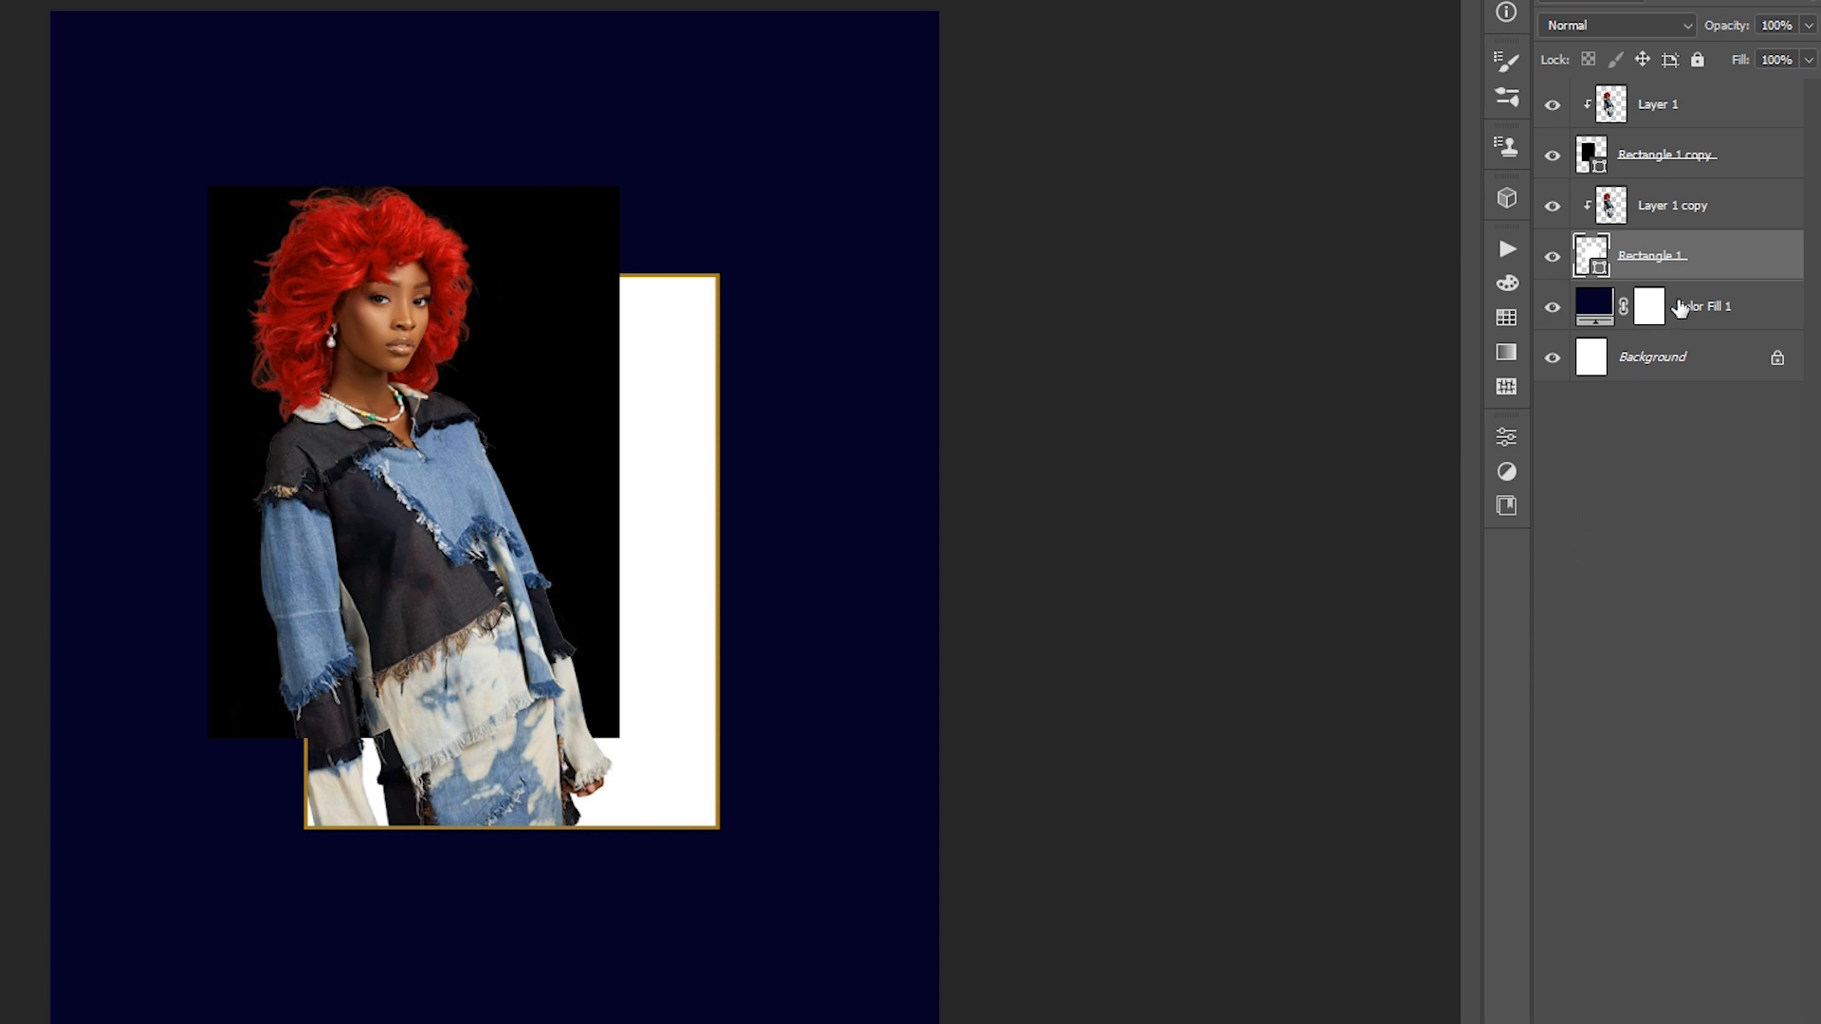
Lower the gold-framed rectangle's fill opacity to 18% in its blending options.
right_click(1734, 272)
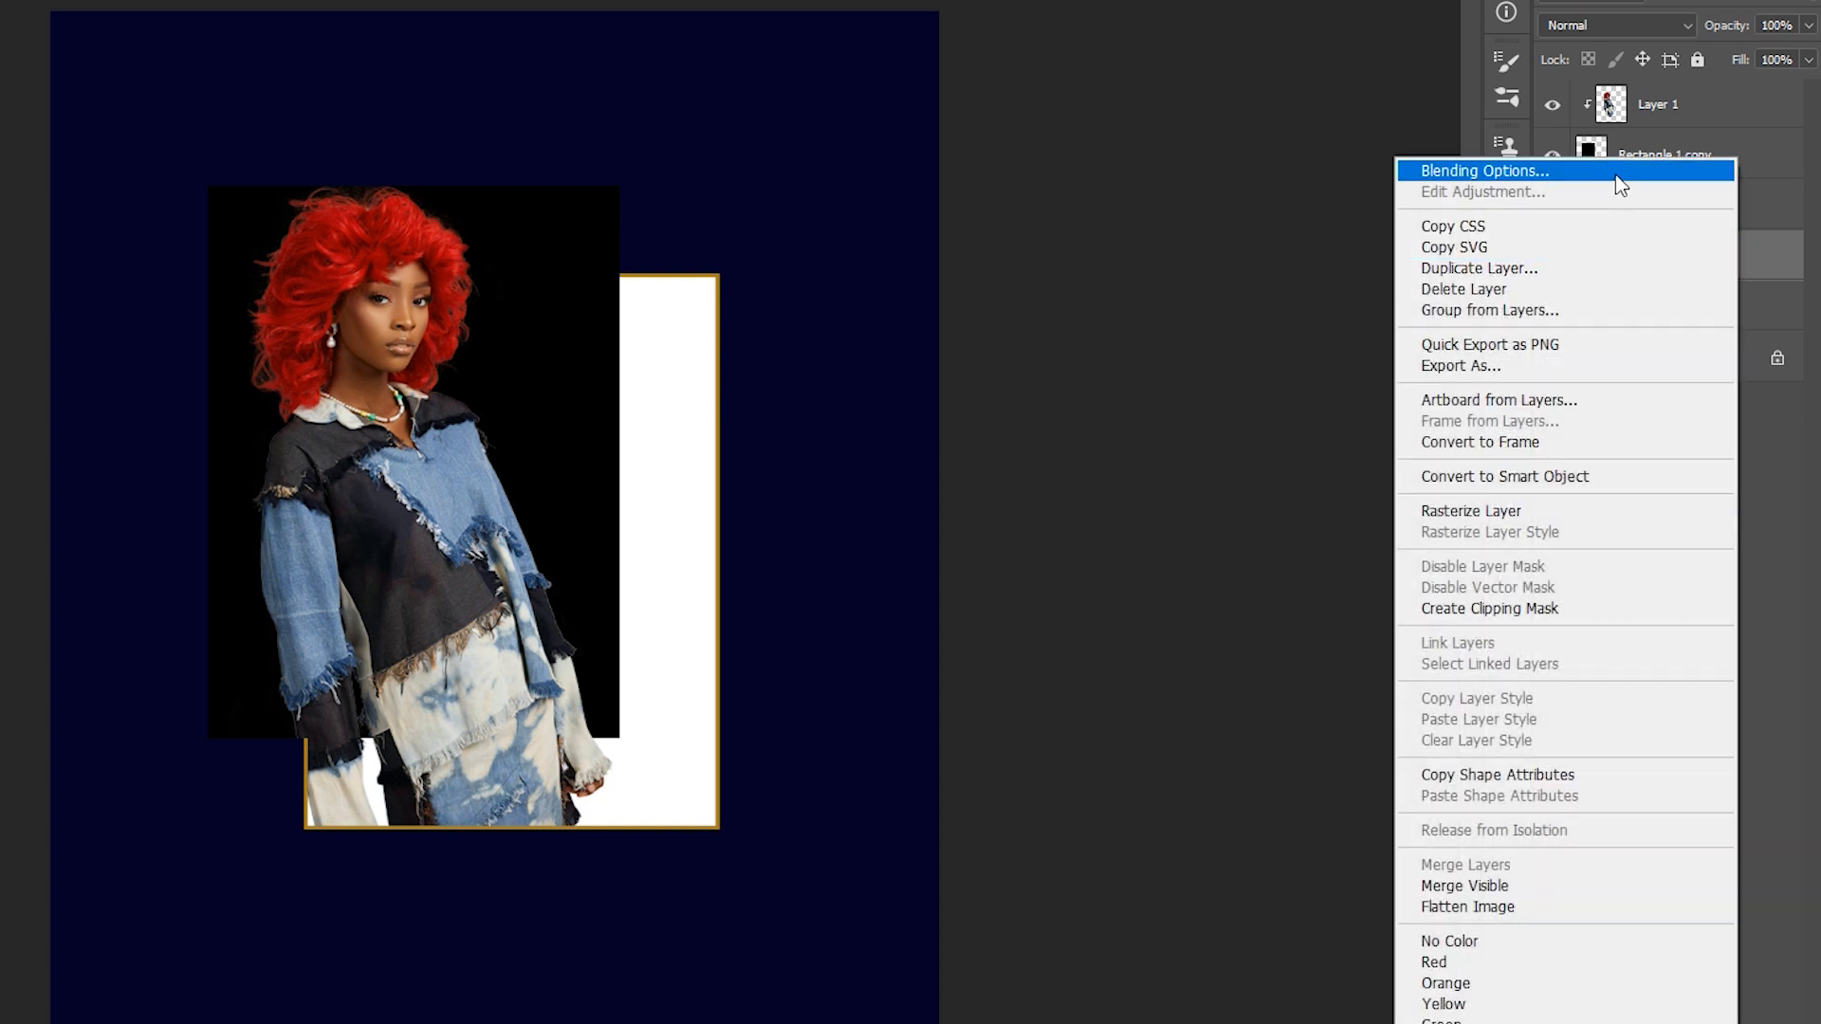
left_click(1615, 177)
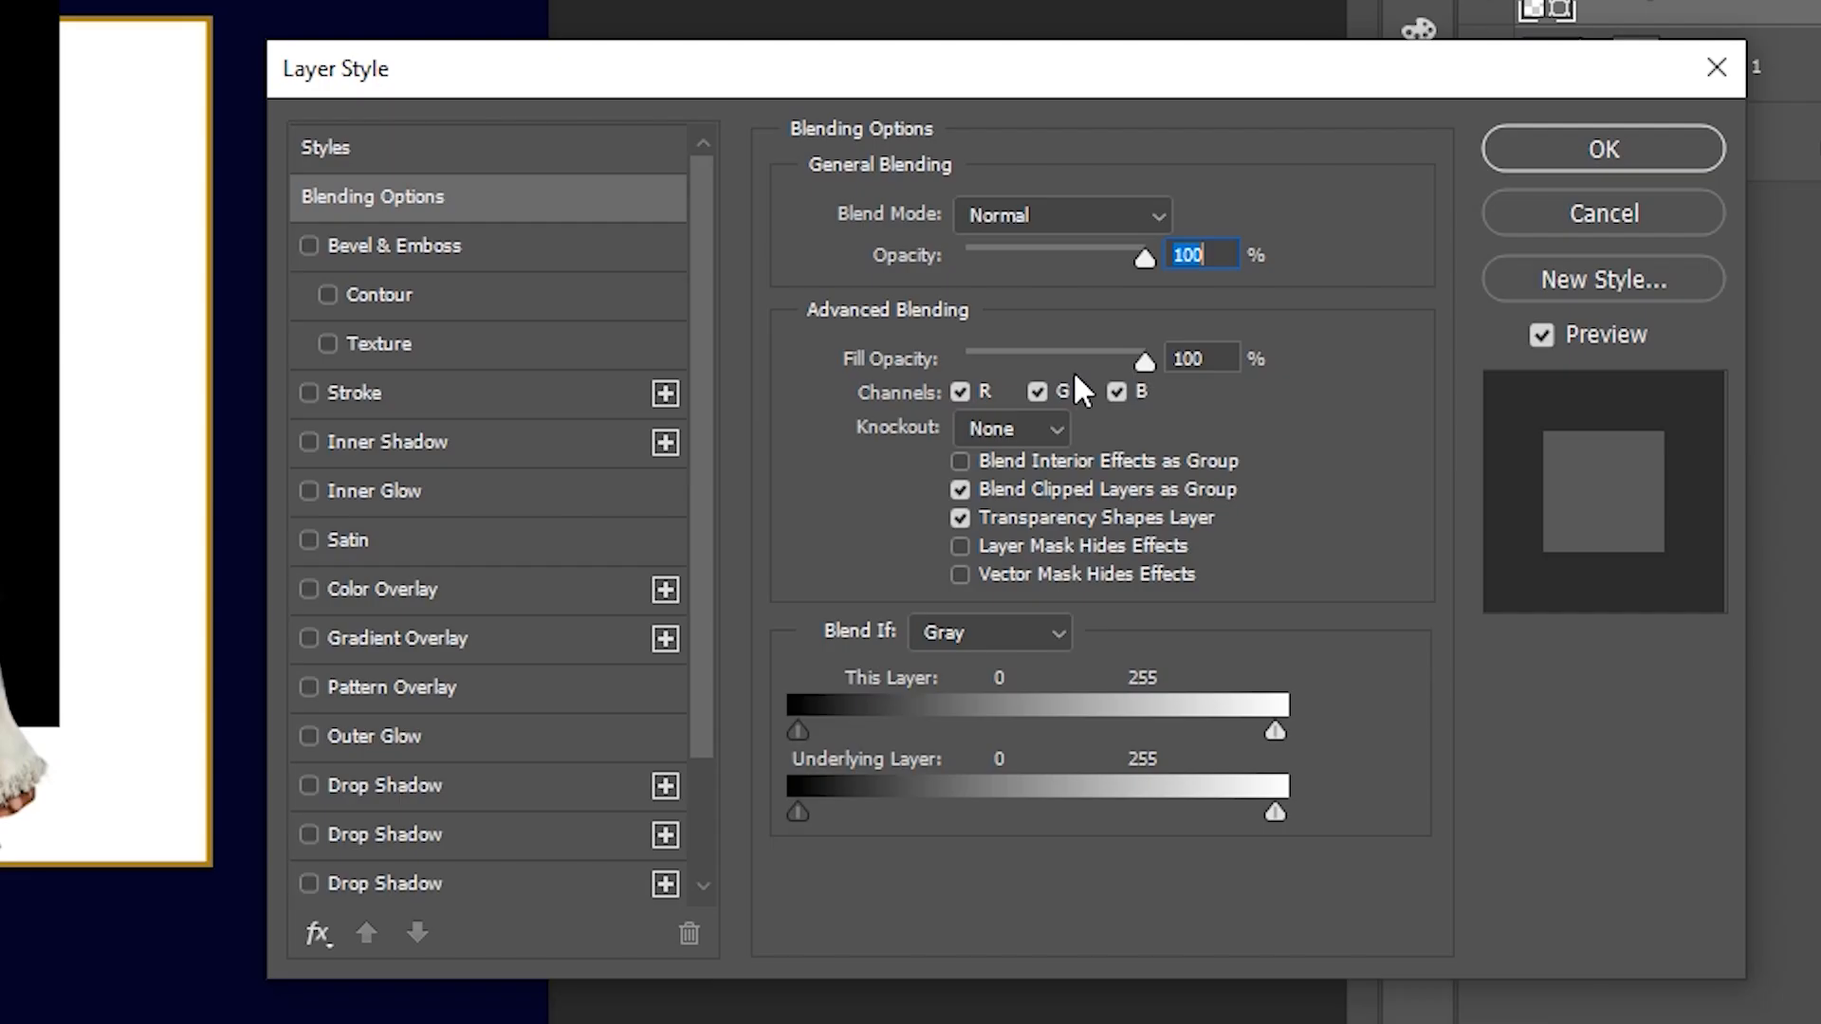
left_click_drag(1142, 357, 996, 389)
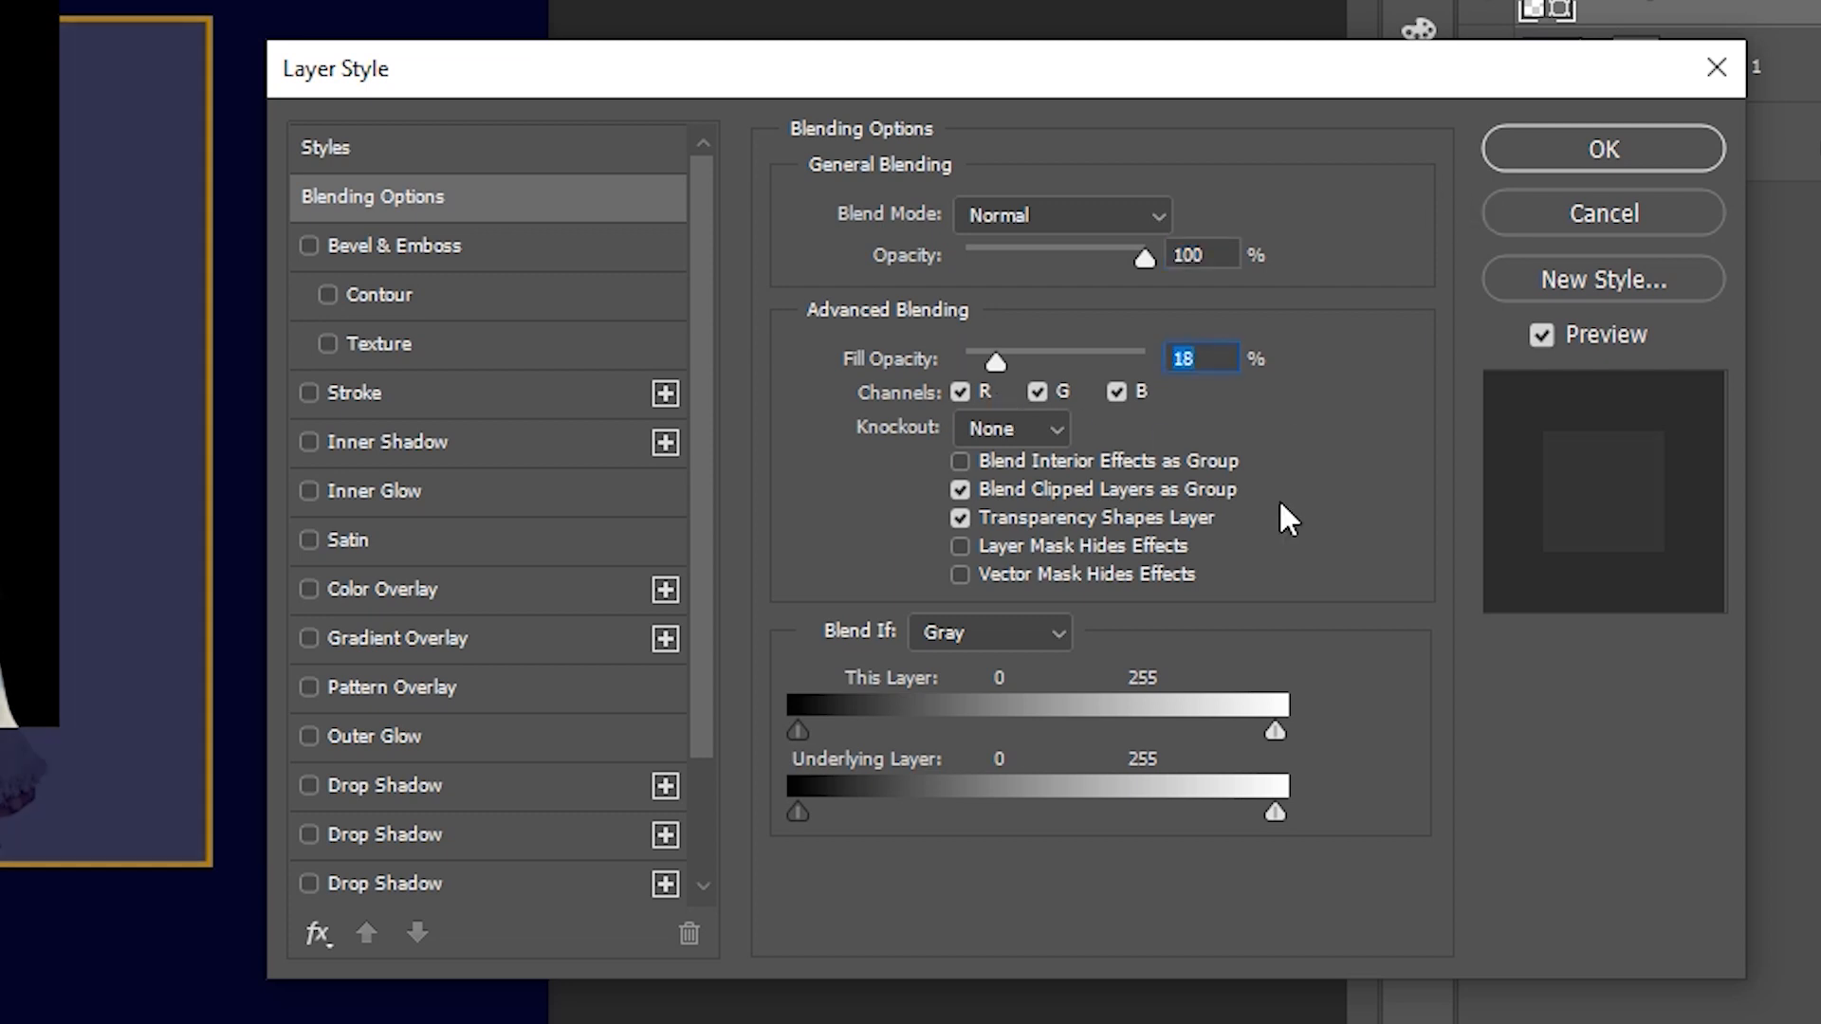
Add a Bevel & Emboss effect to the gold-framed rectangle with Outer Bevel style, Down direction and 2 px size.
left_click(309, 246)
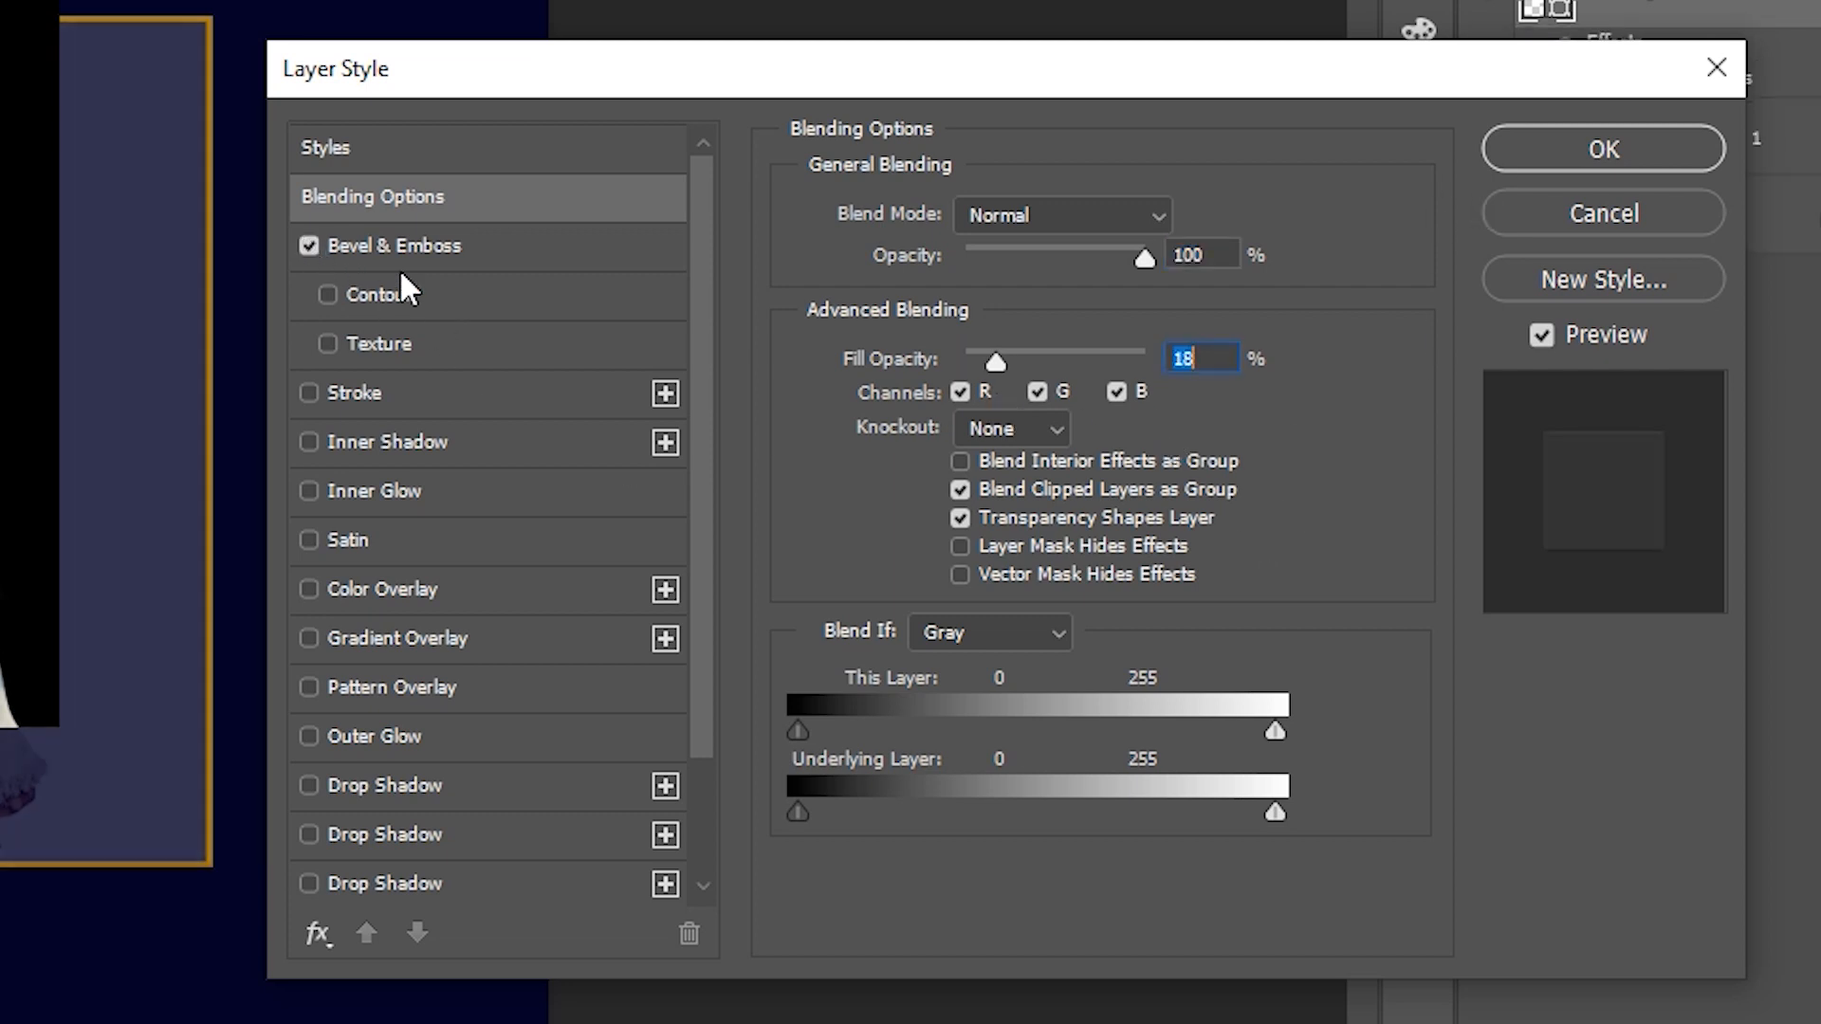
left_click(412, 254)
left_click(1036, 334)
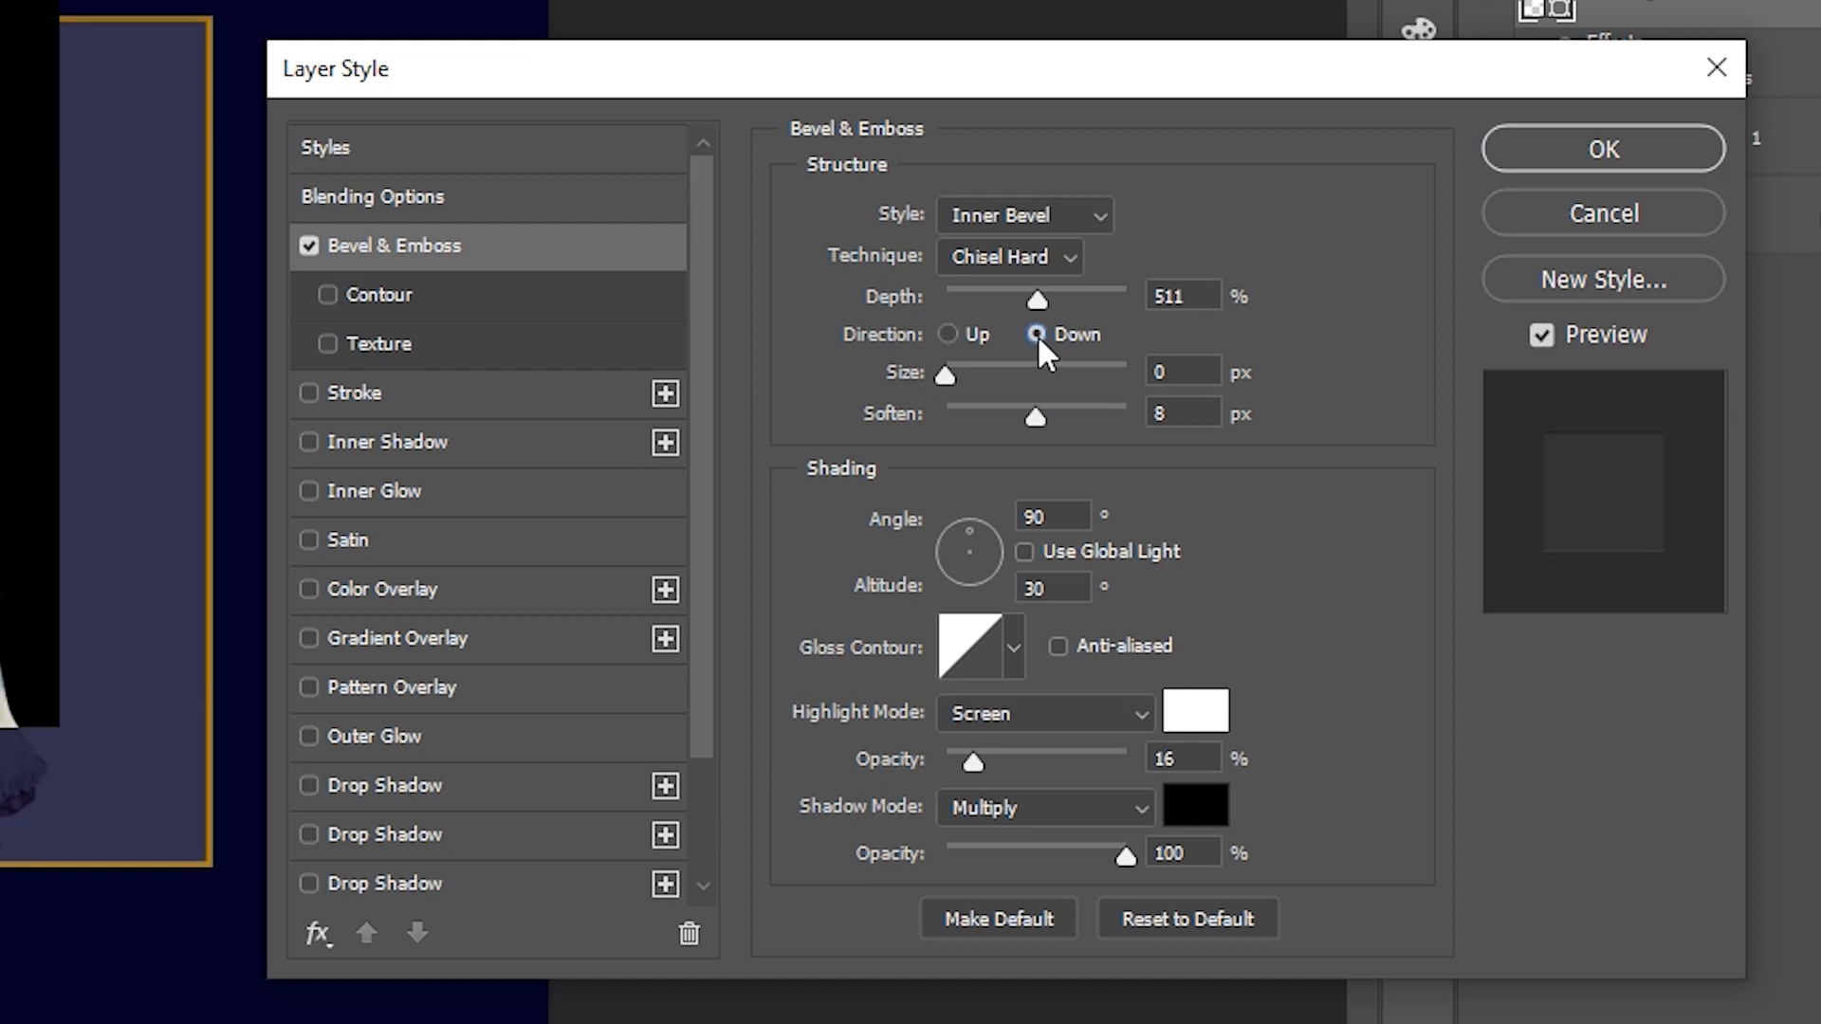
left_click(1018, 227)
left_click(1015, 248)
left_click_drag(951, 372, 951, 415)
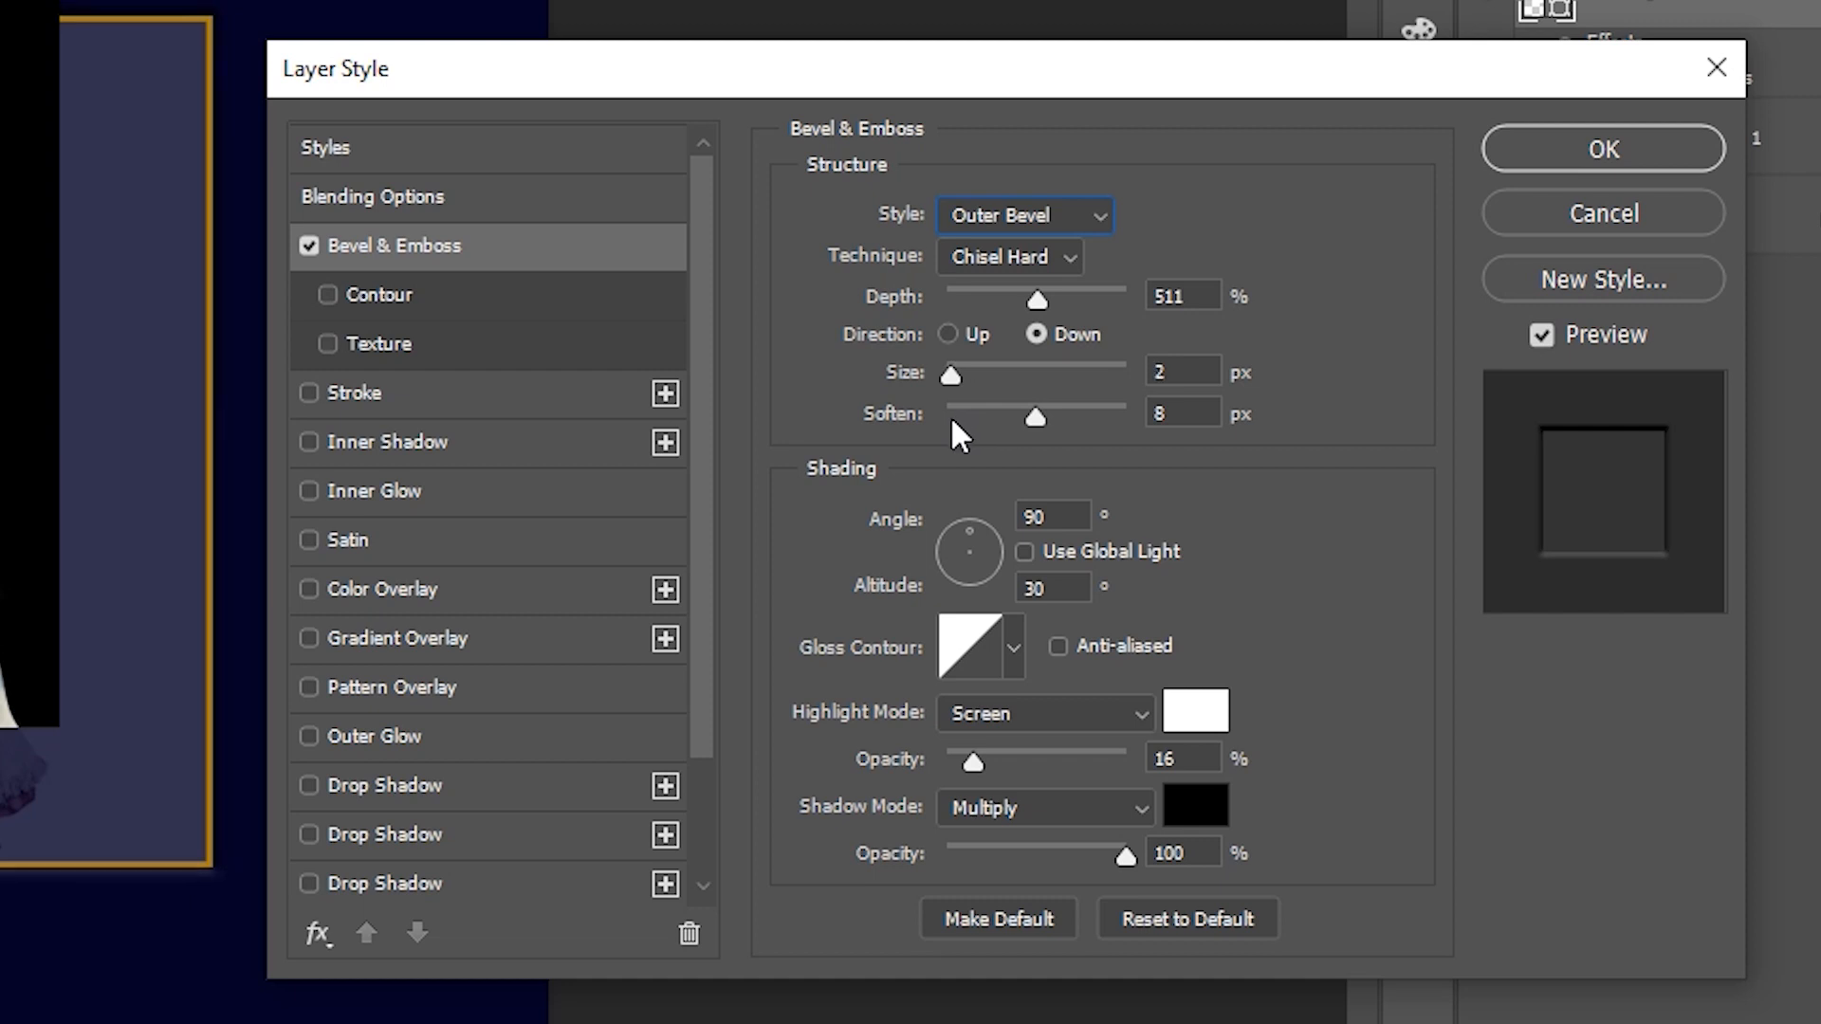
left_click(1585, 166)
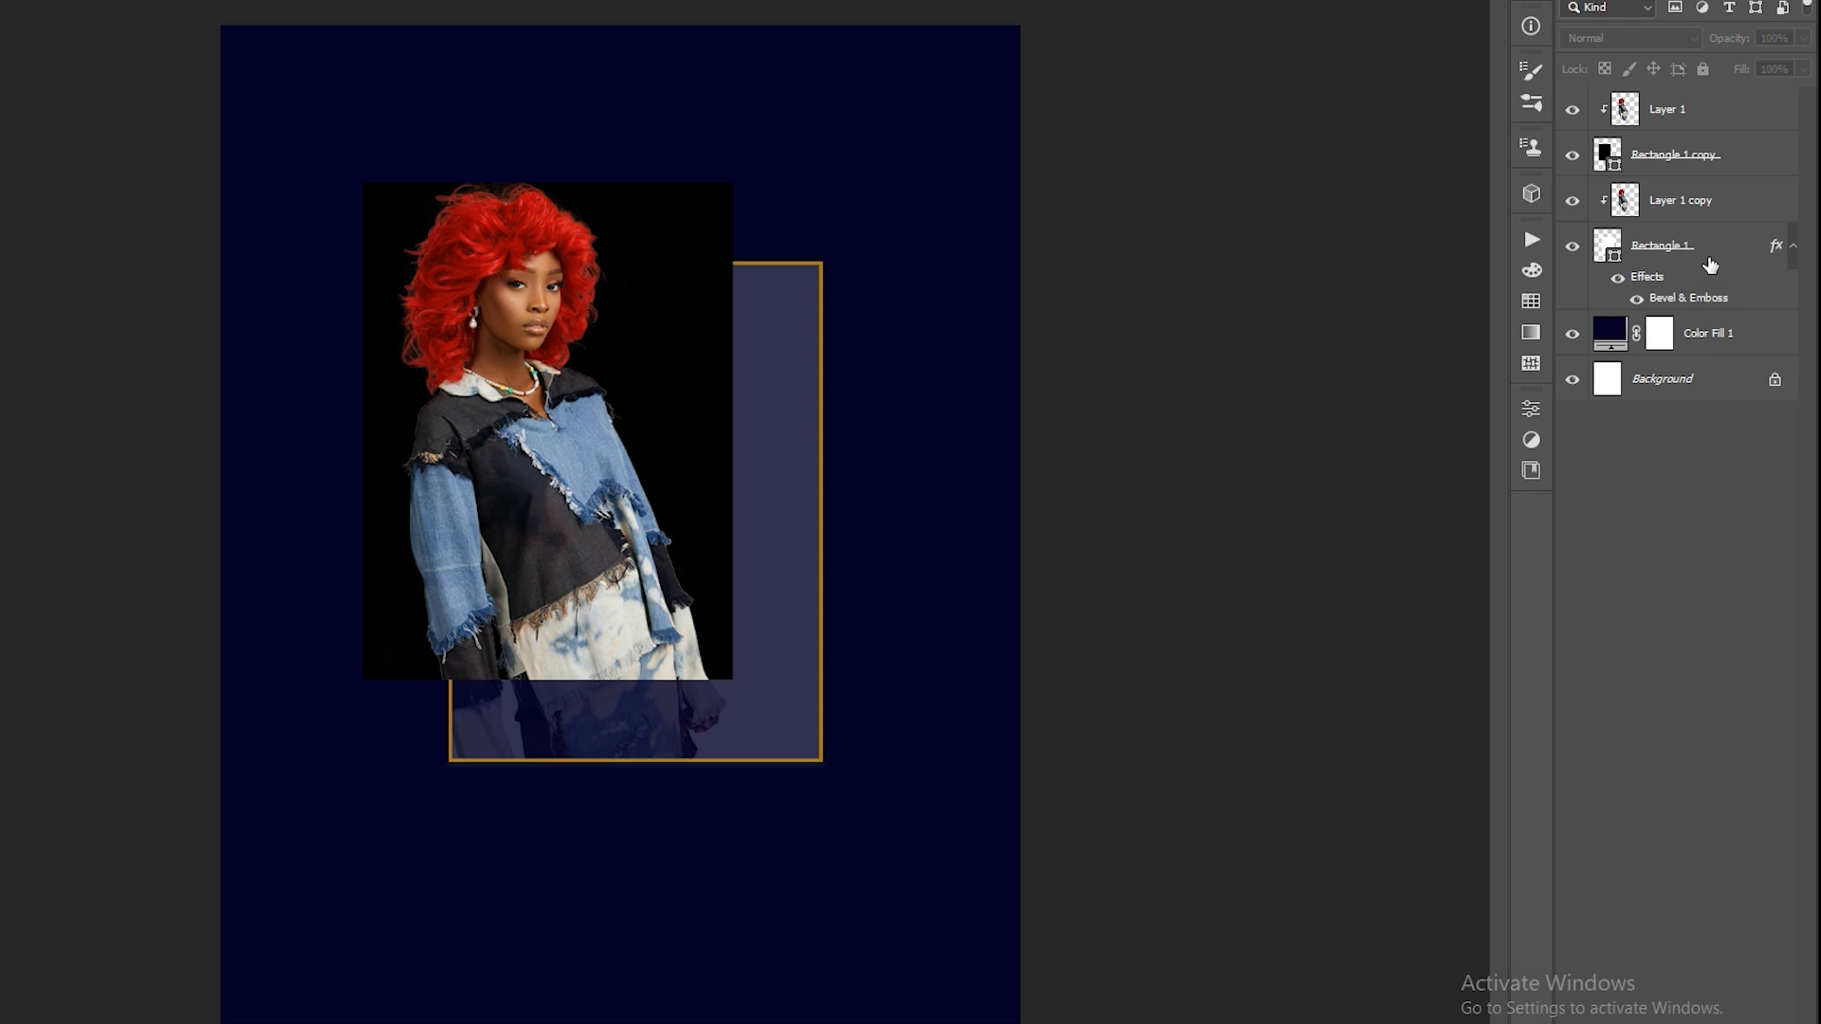
Change the gold-framed rectangle's fill to the background's navy, 040228, sampled from the canvas.
left_click(1711, 256)
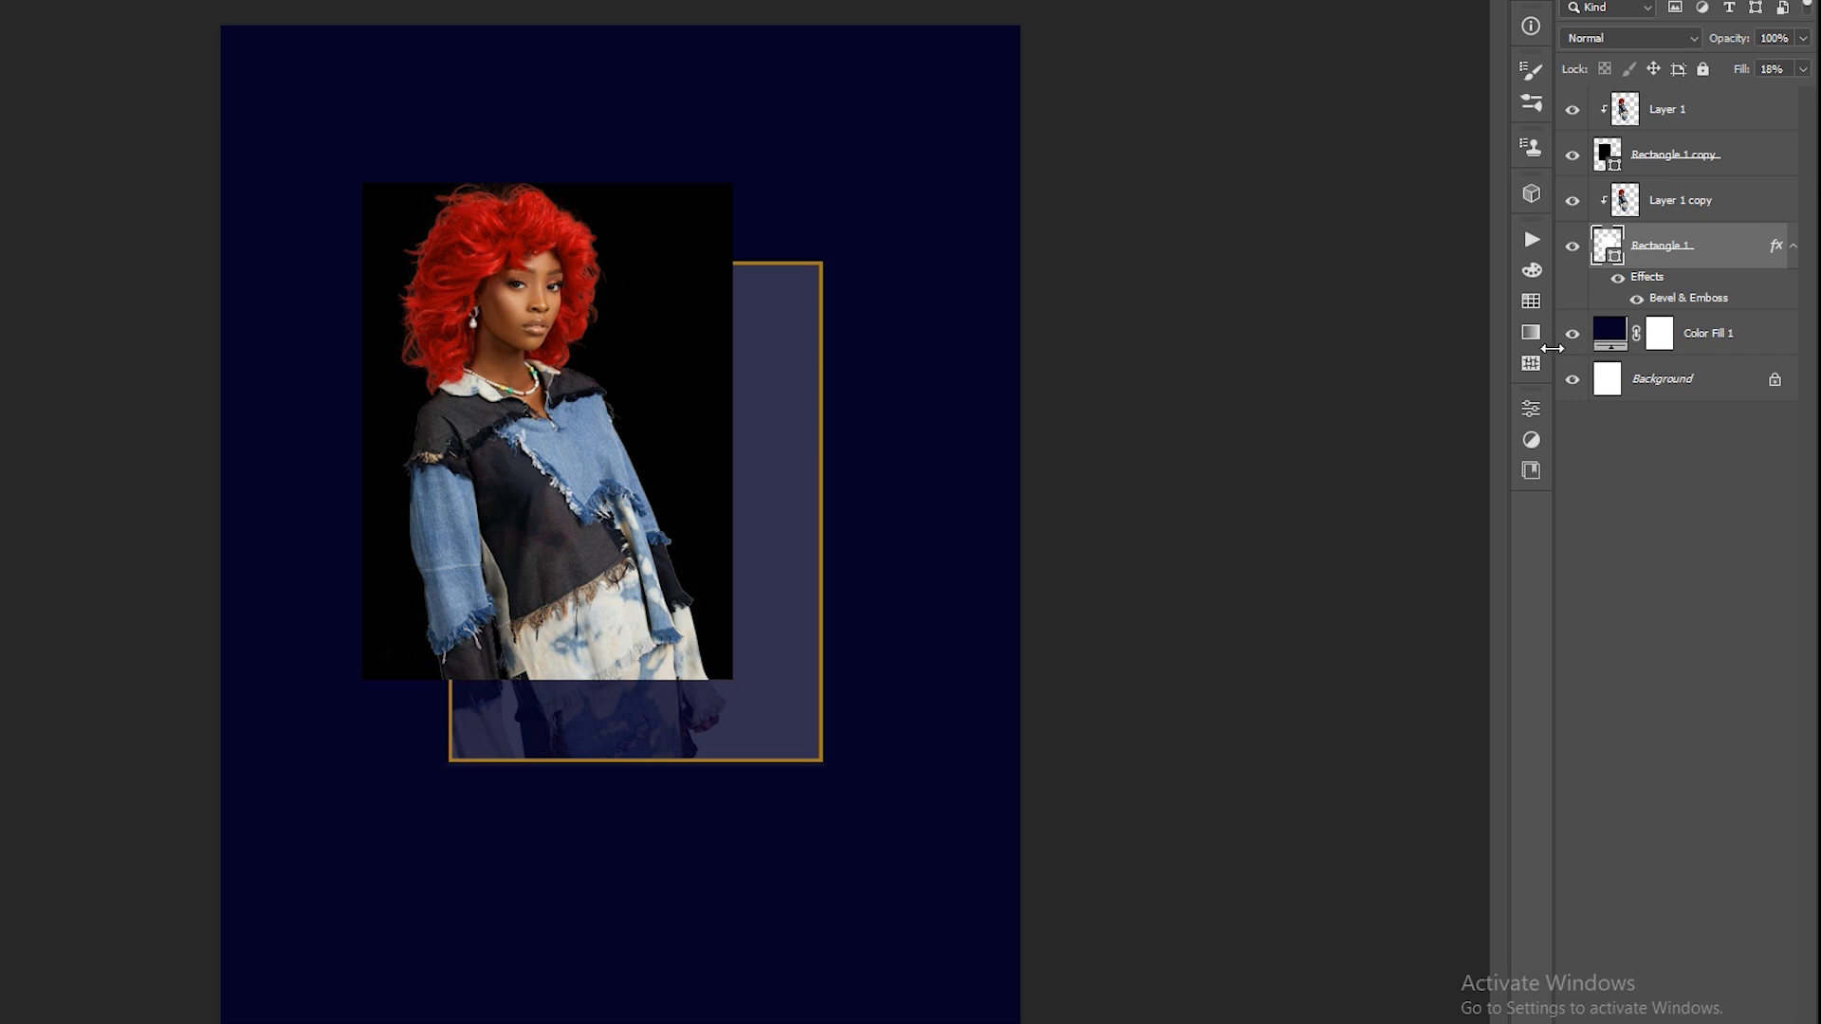
left_click(1531, 408)
left_click(1279, 641)
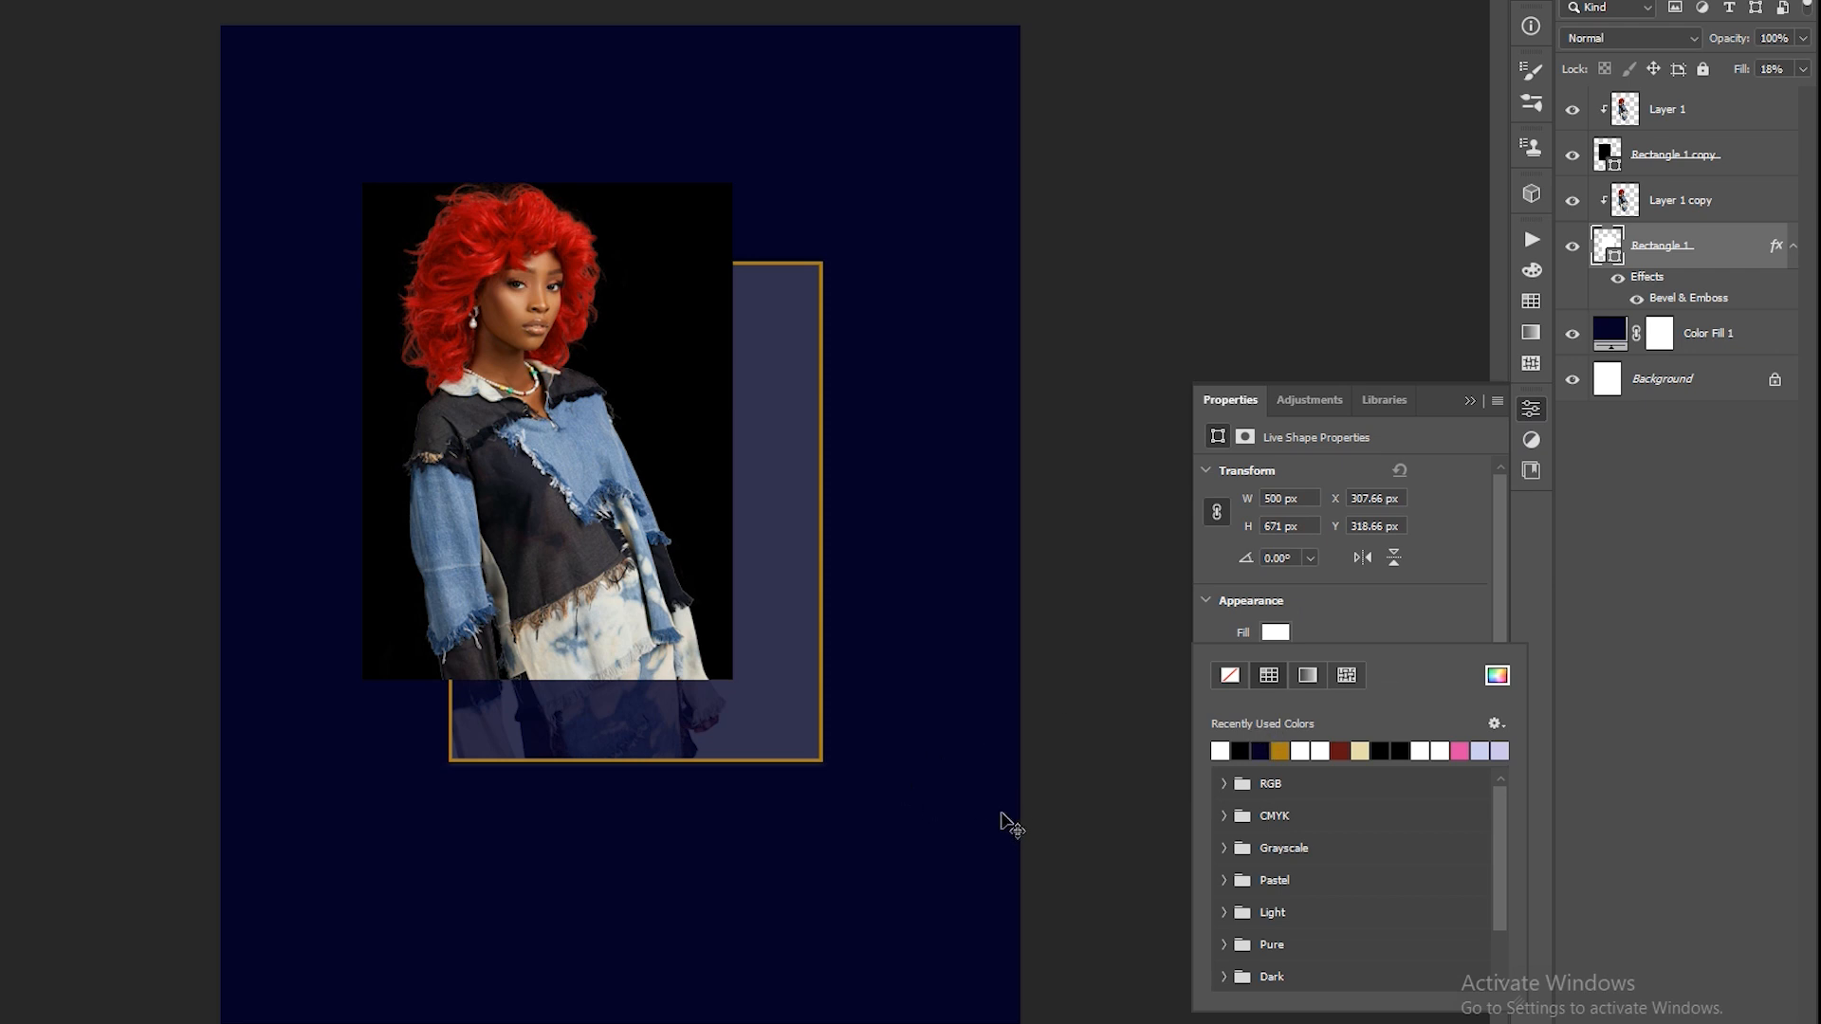
left_click(1498, 675)
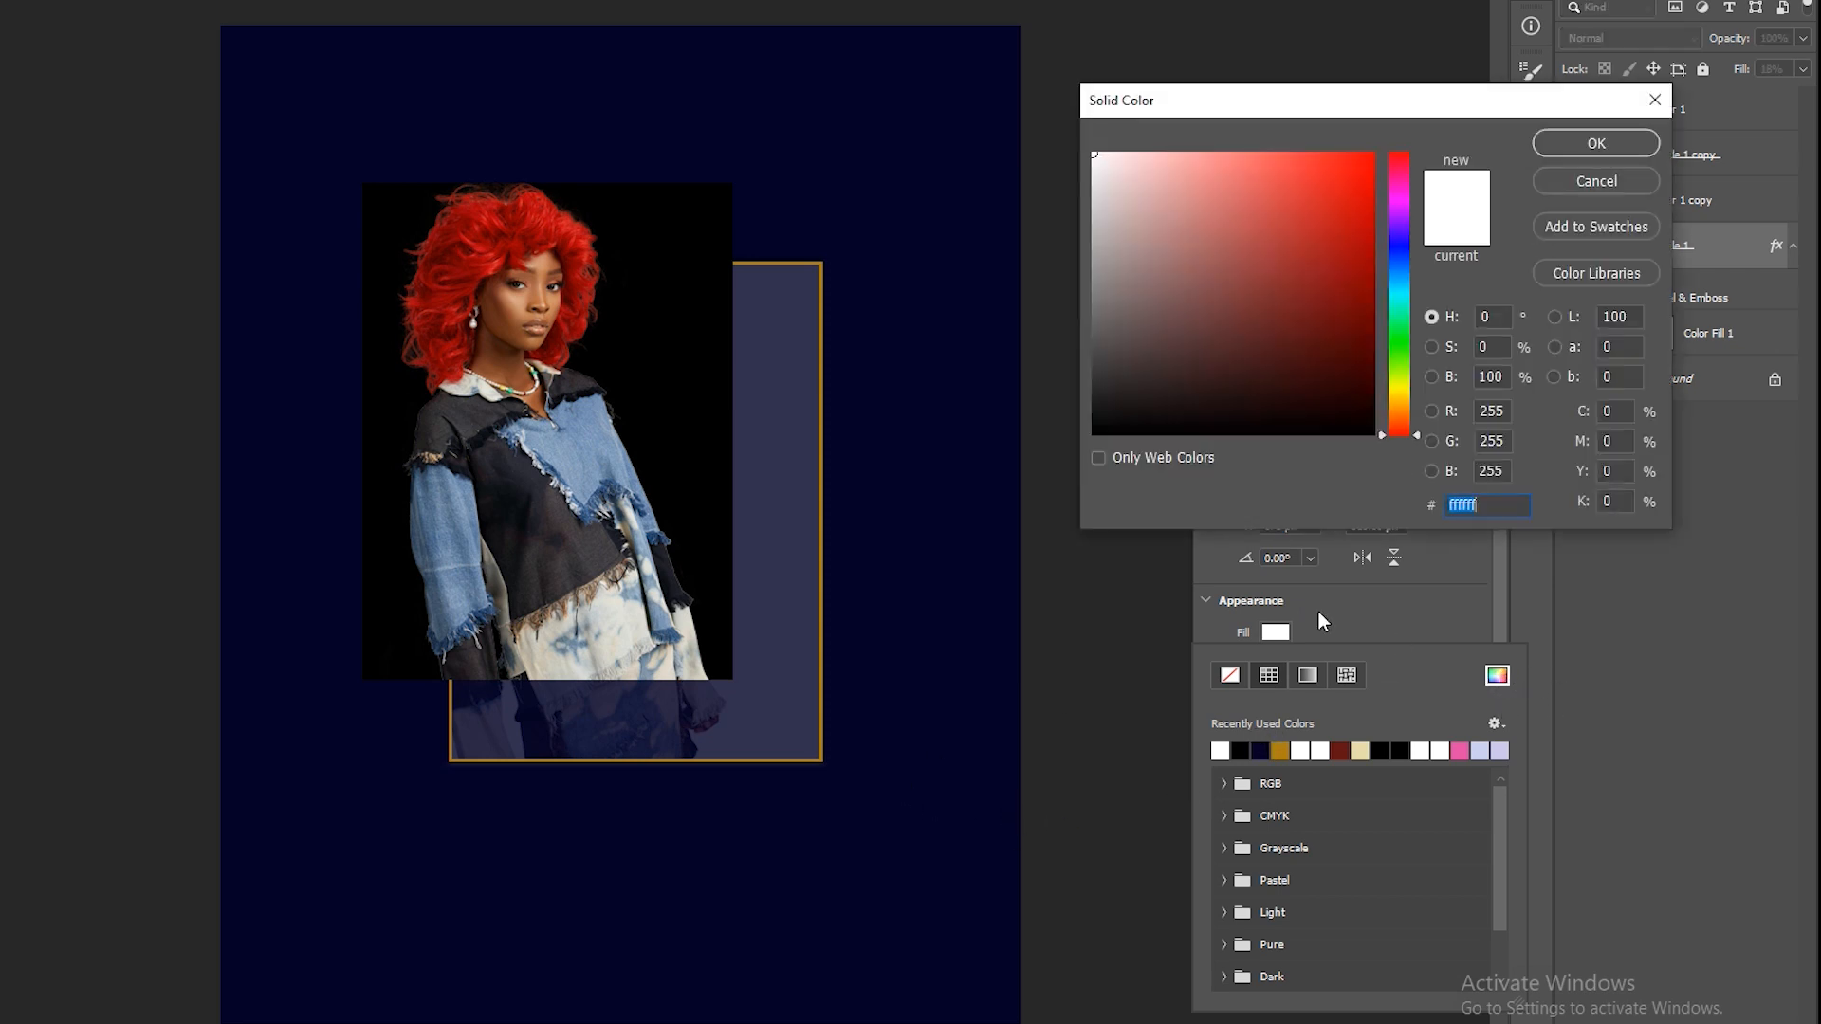
left_click(888, 764)
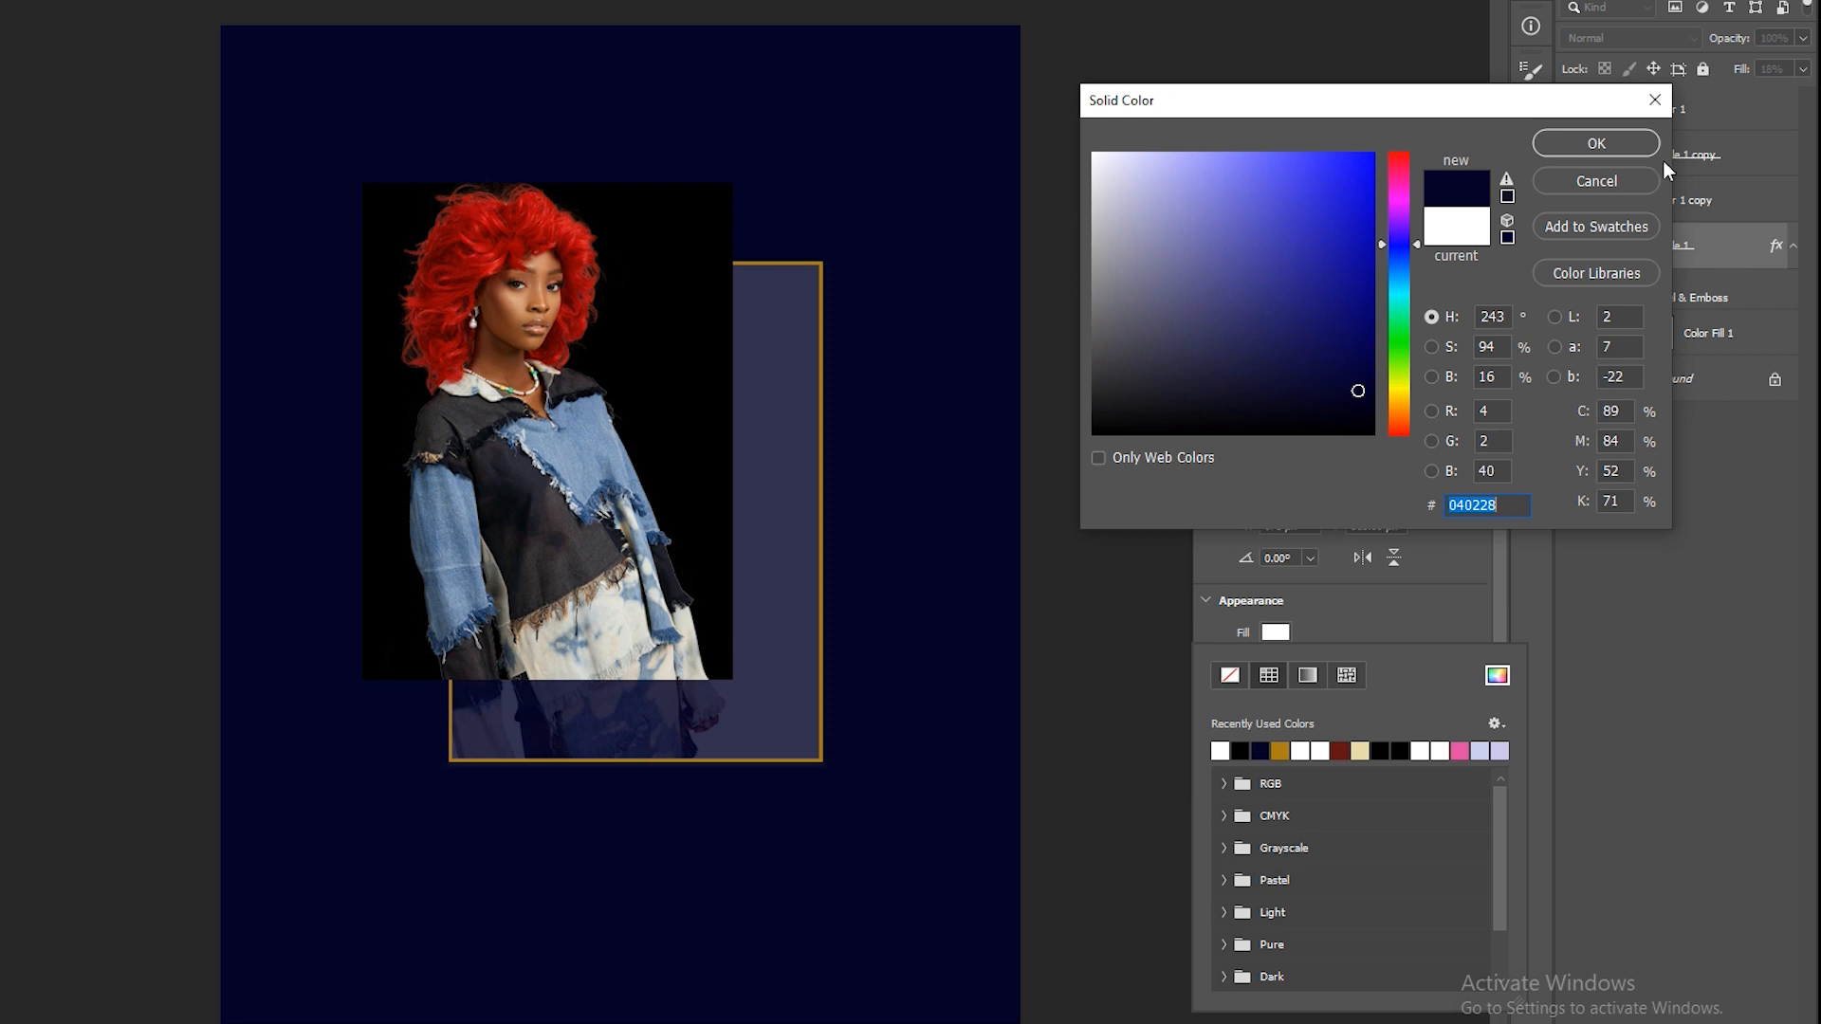
left_click(1638, 150)
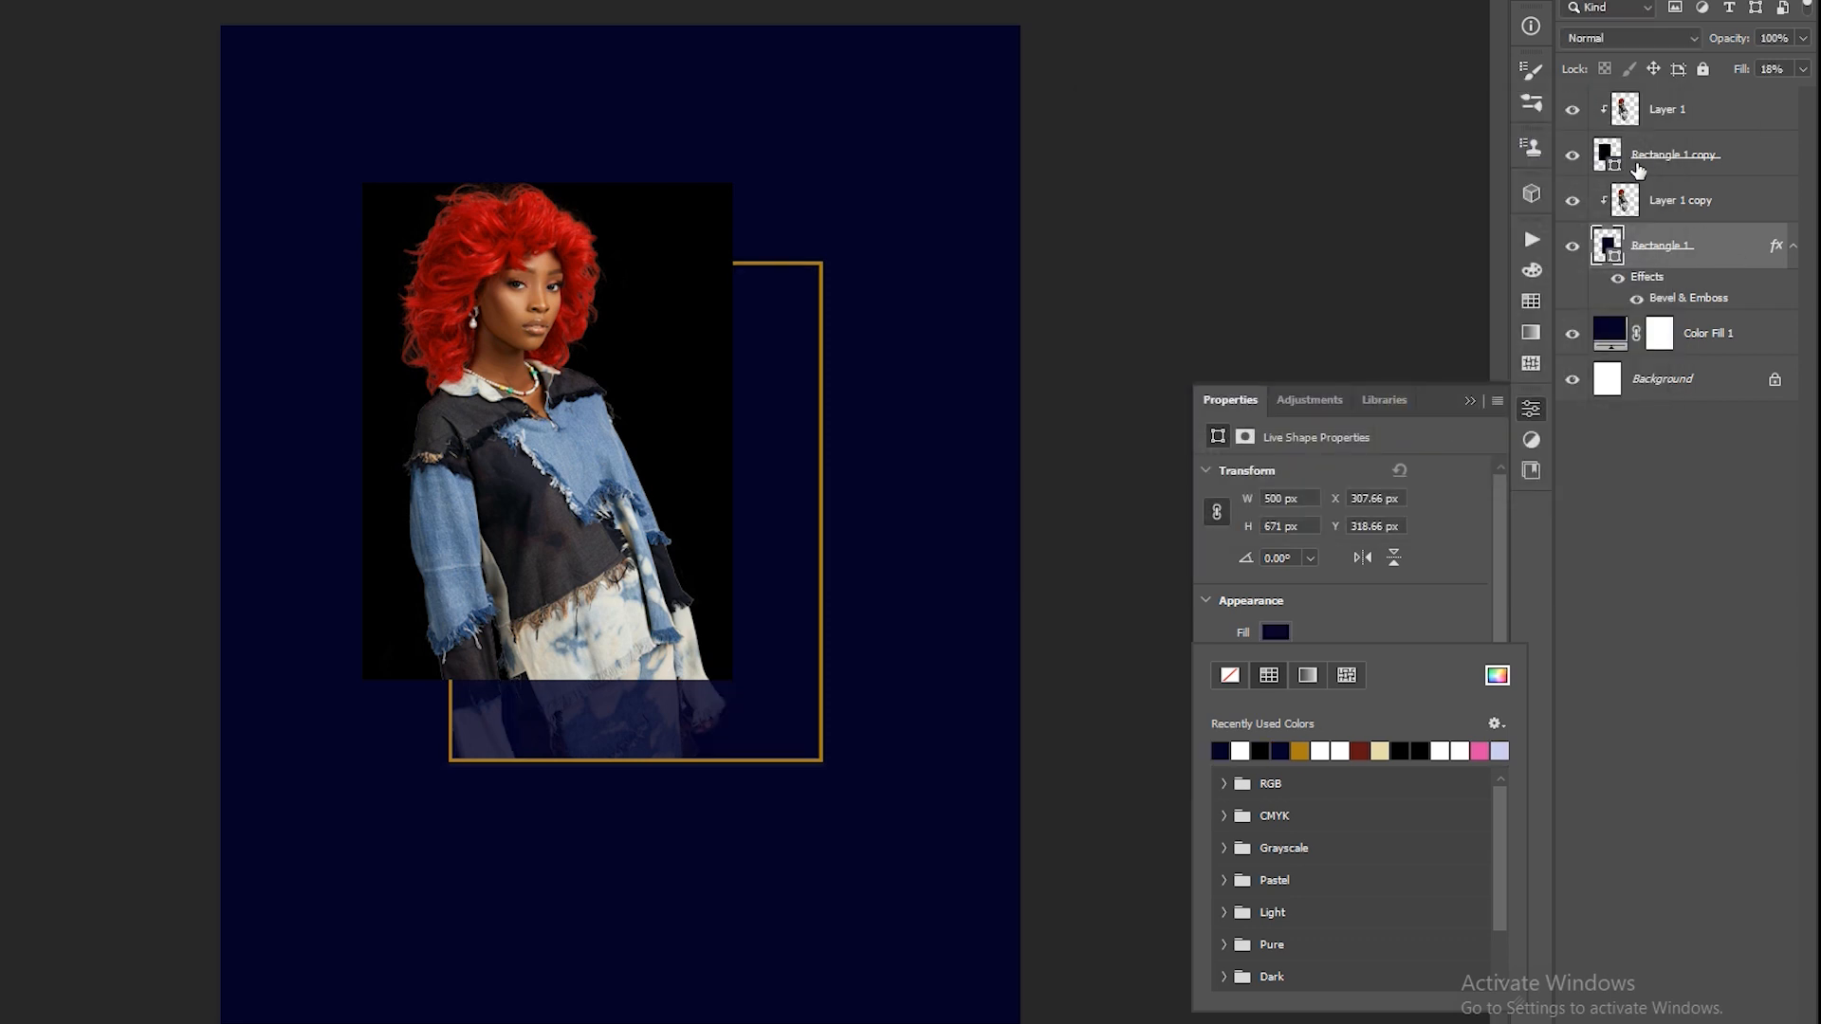
left_click(1469, 402)
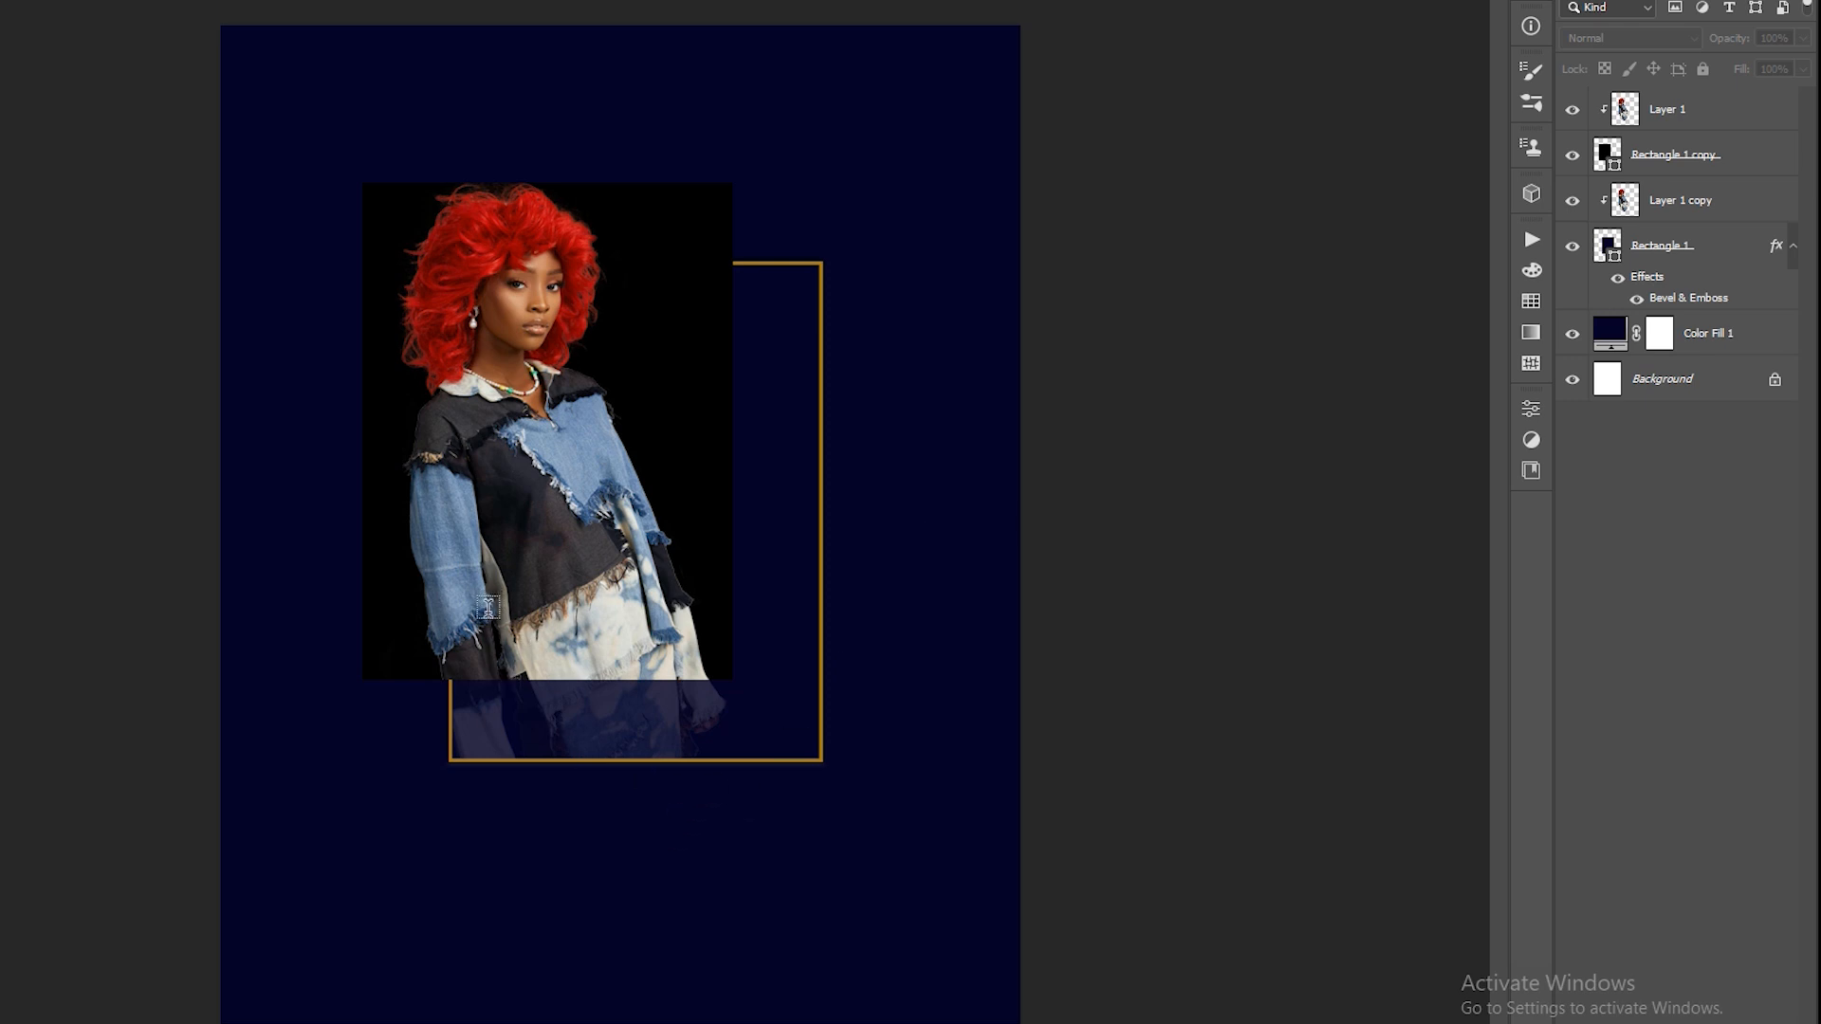
Add the white brush-style title "FASHION" across the woman's lower body.
left_click(544, 630)
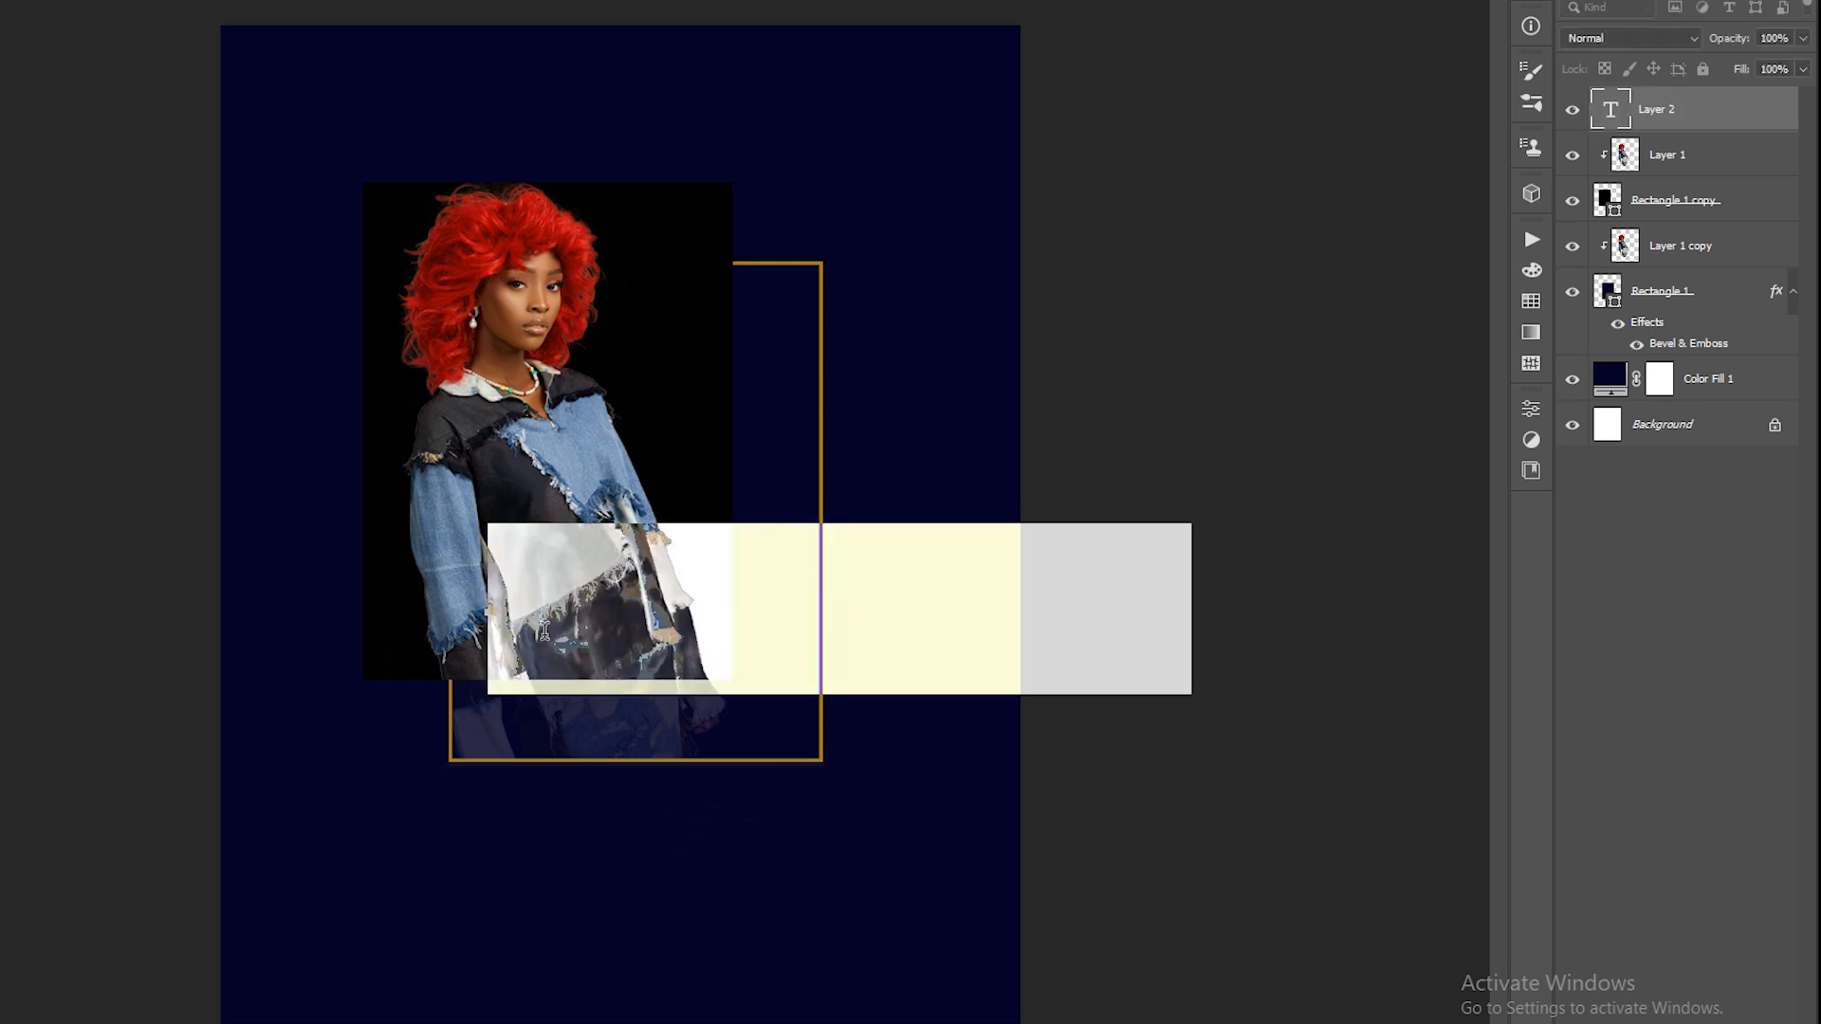
key("BackSpace")
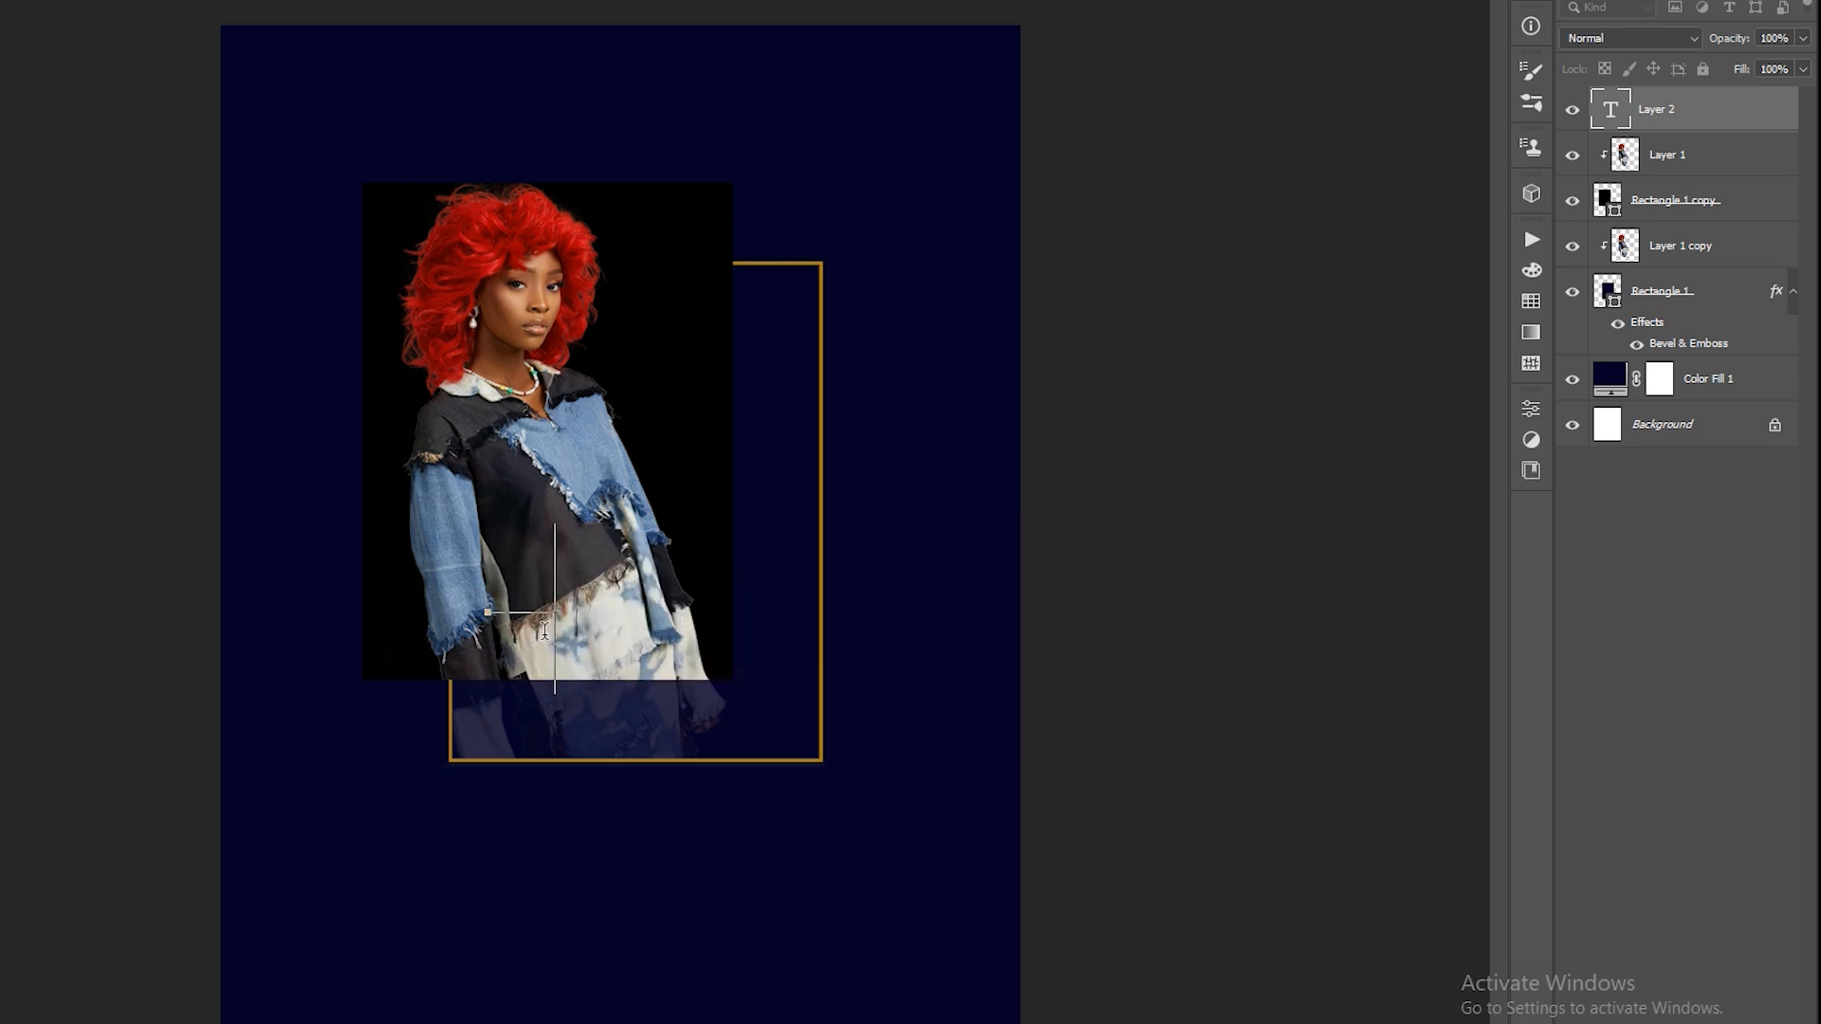
type("F")
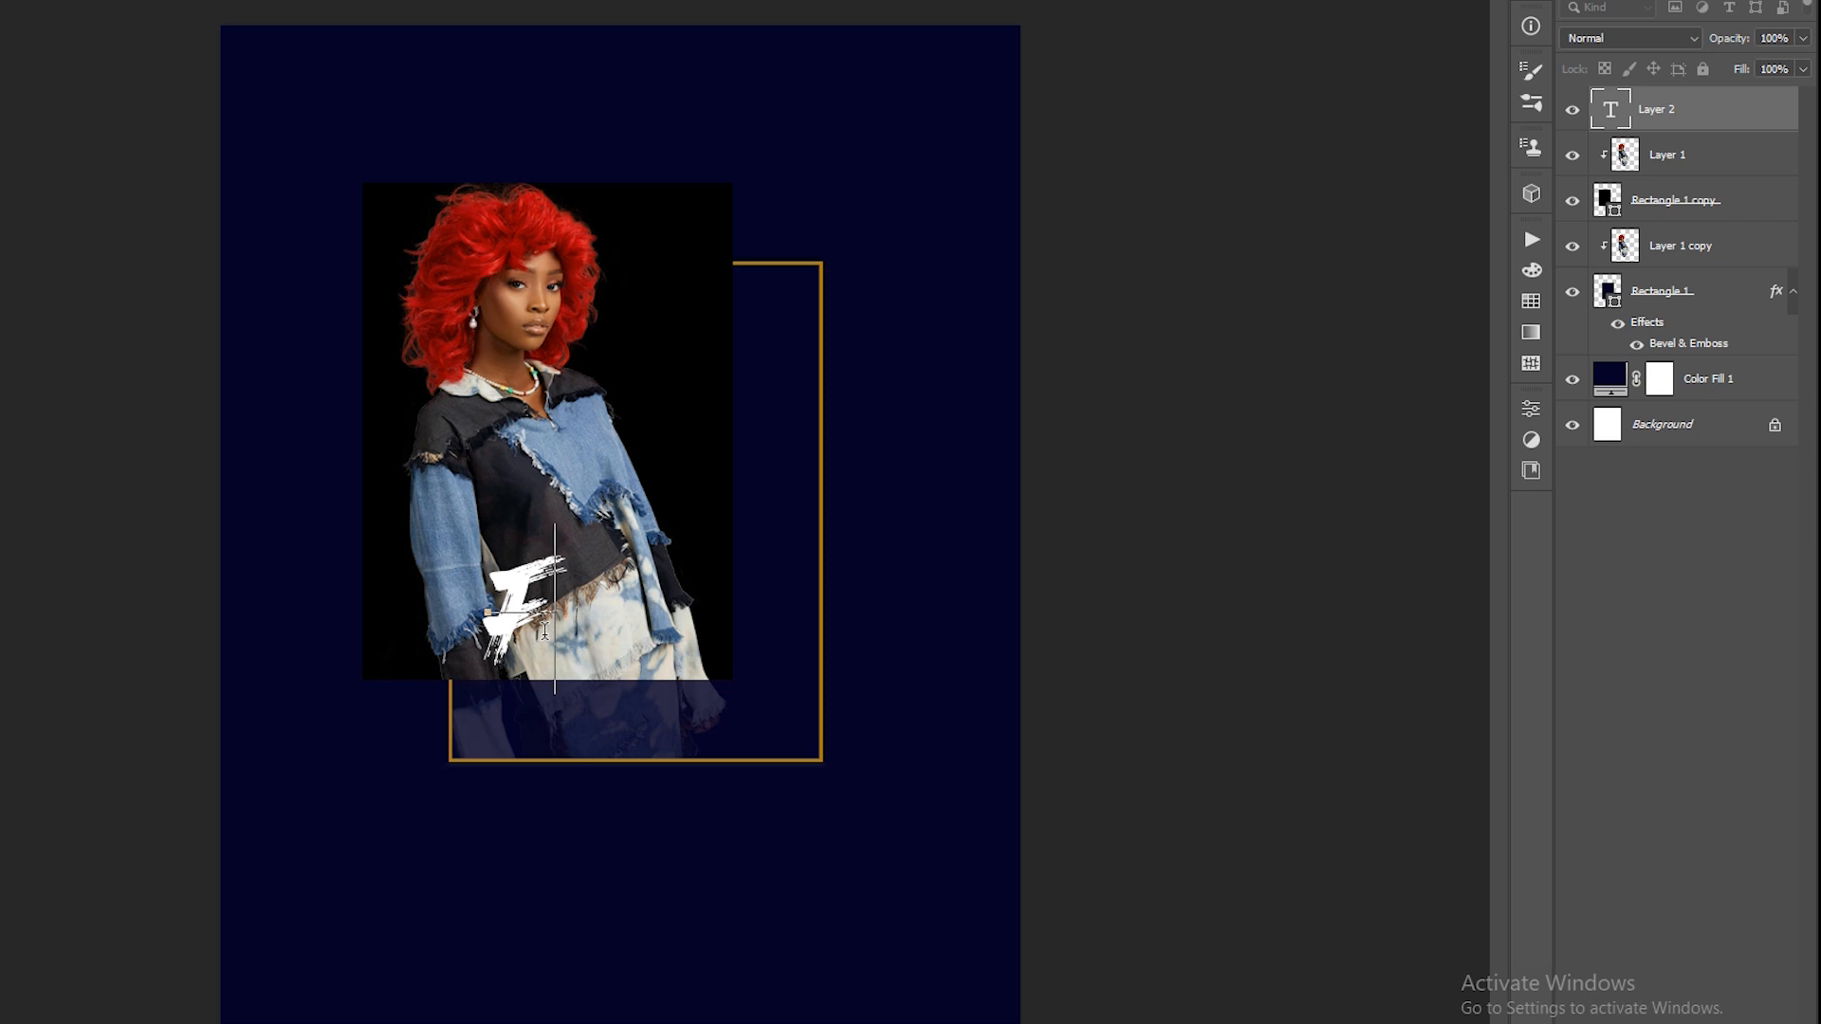
type("AS")
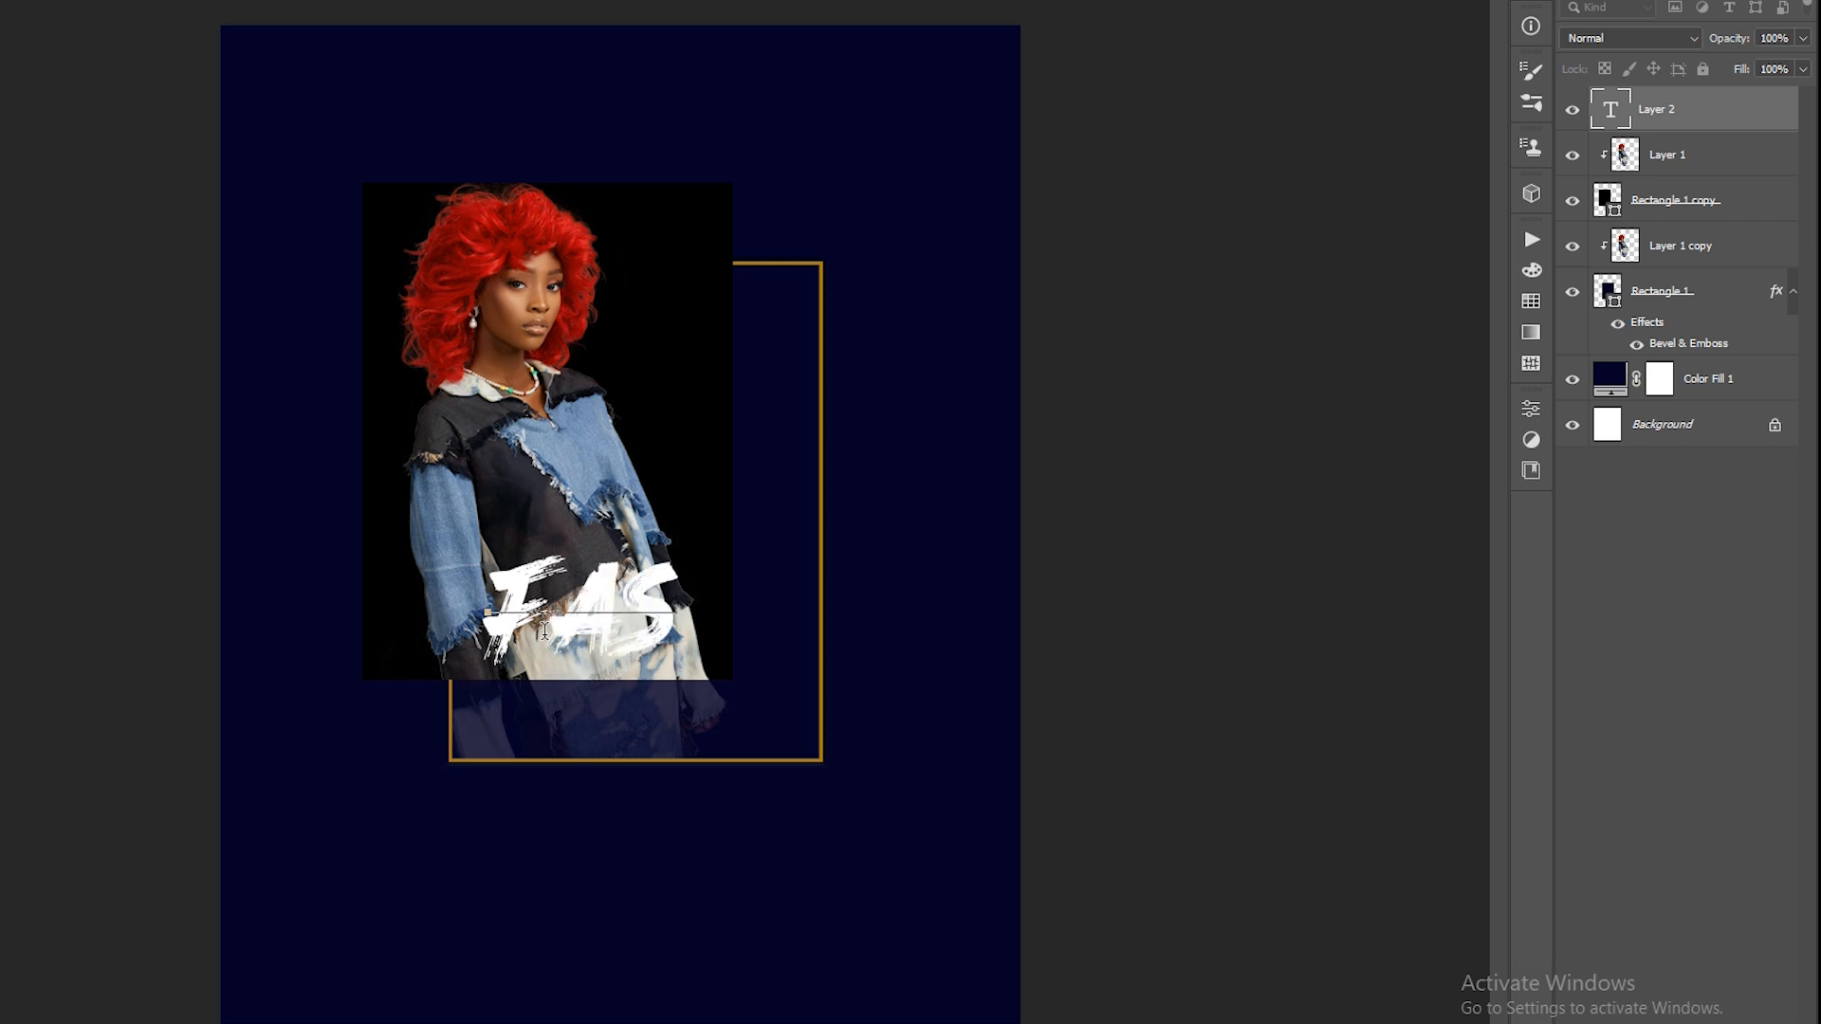
type("H")
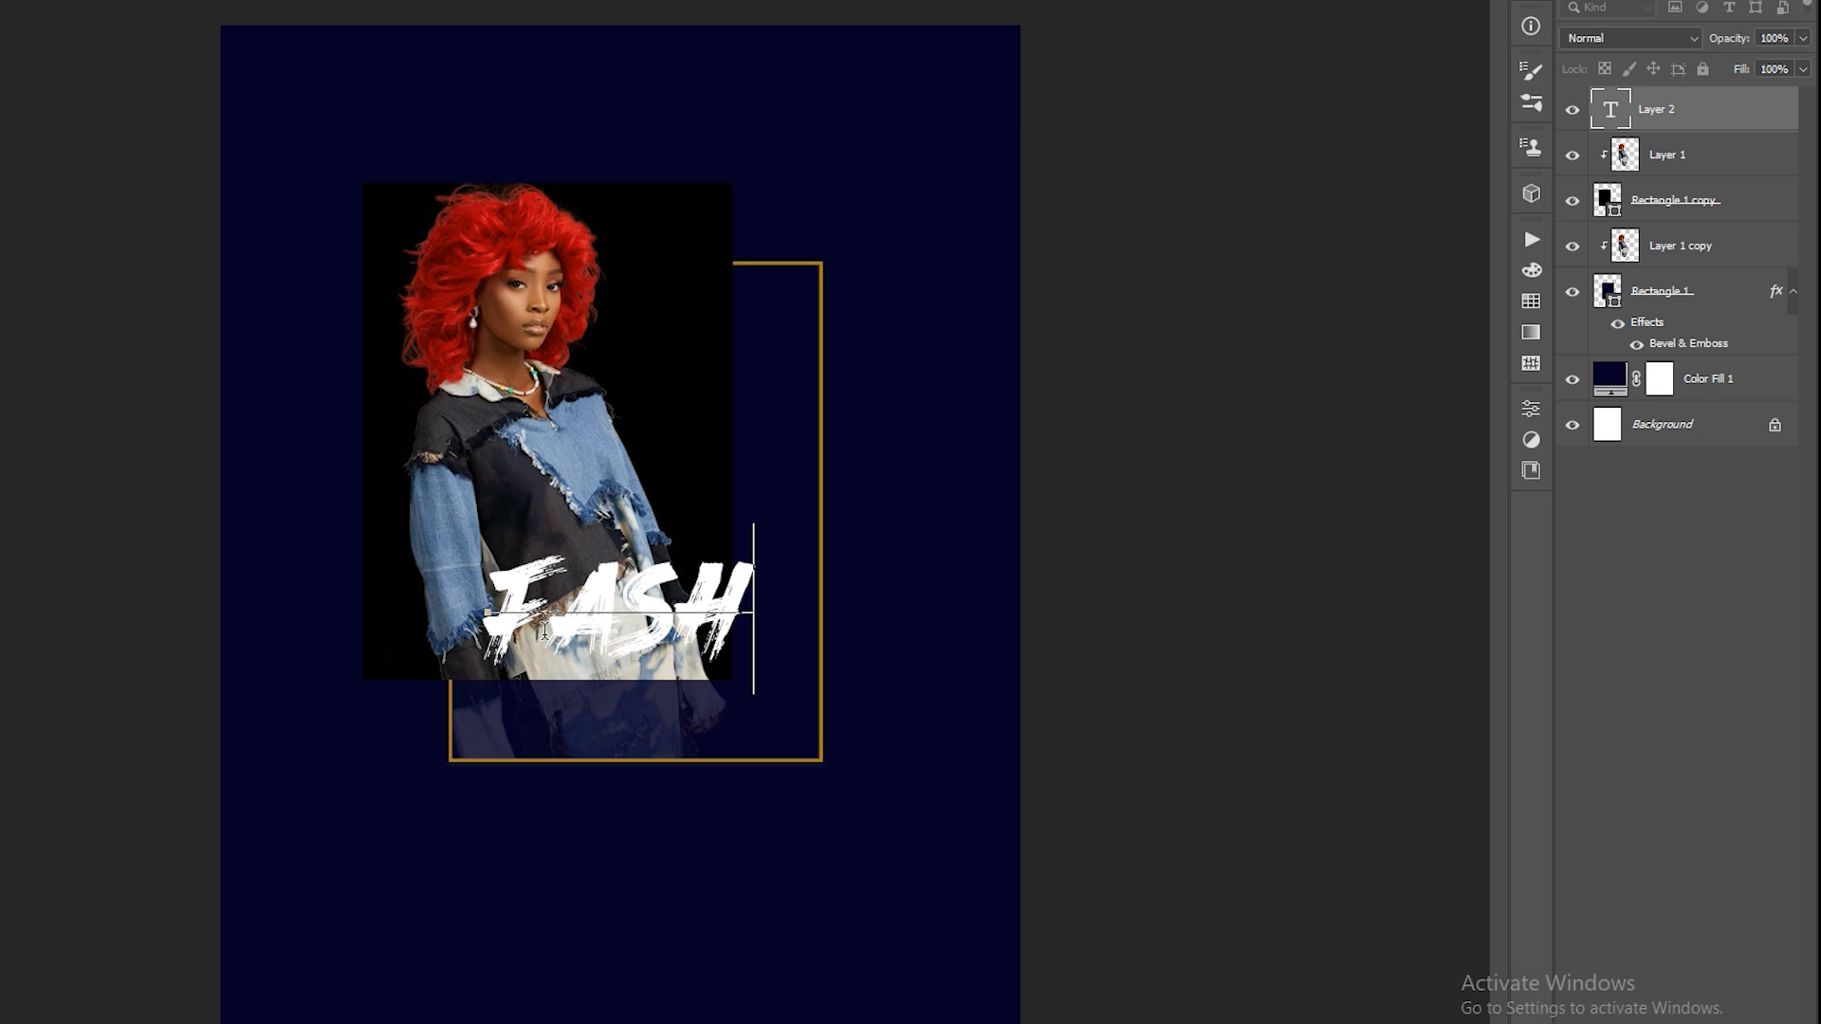
type("ION")
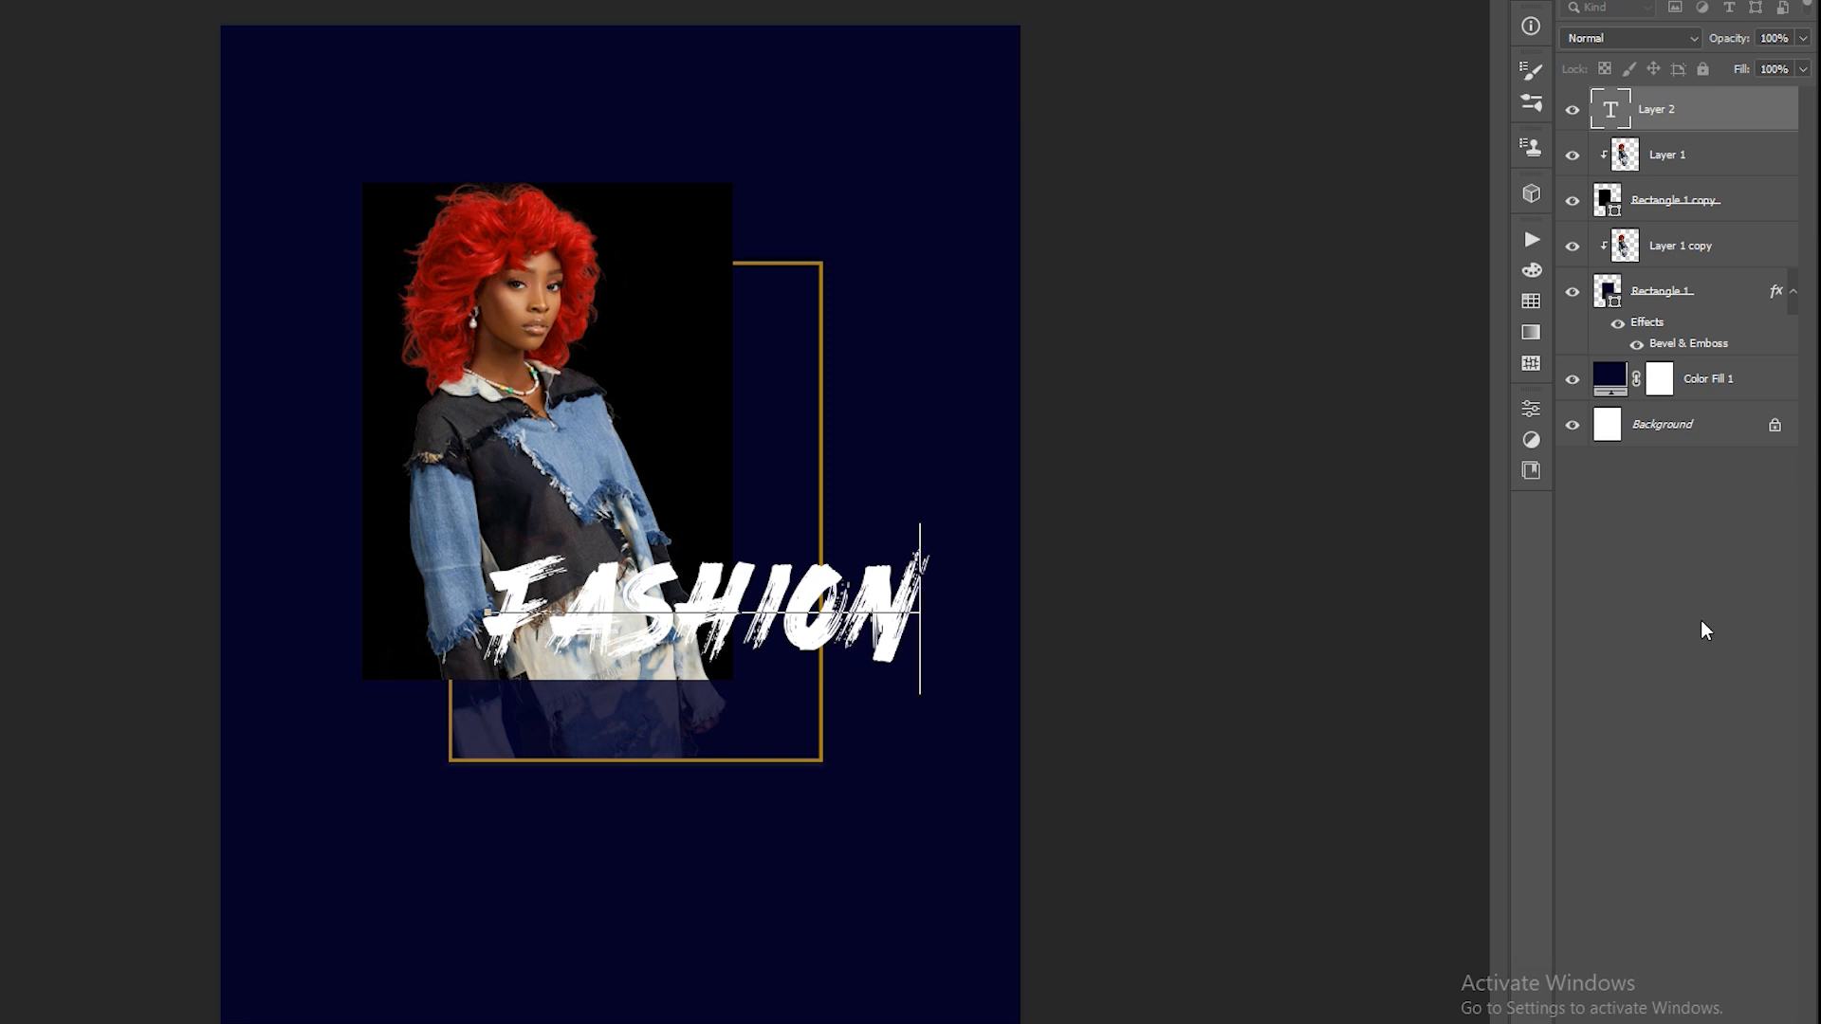
left_click(1008, 694)
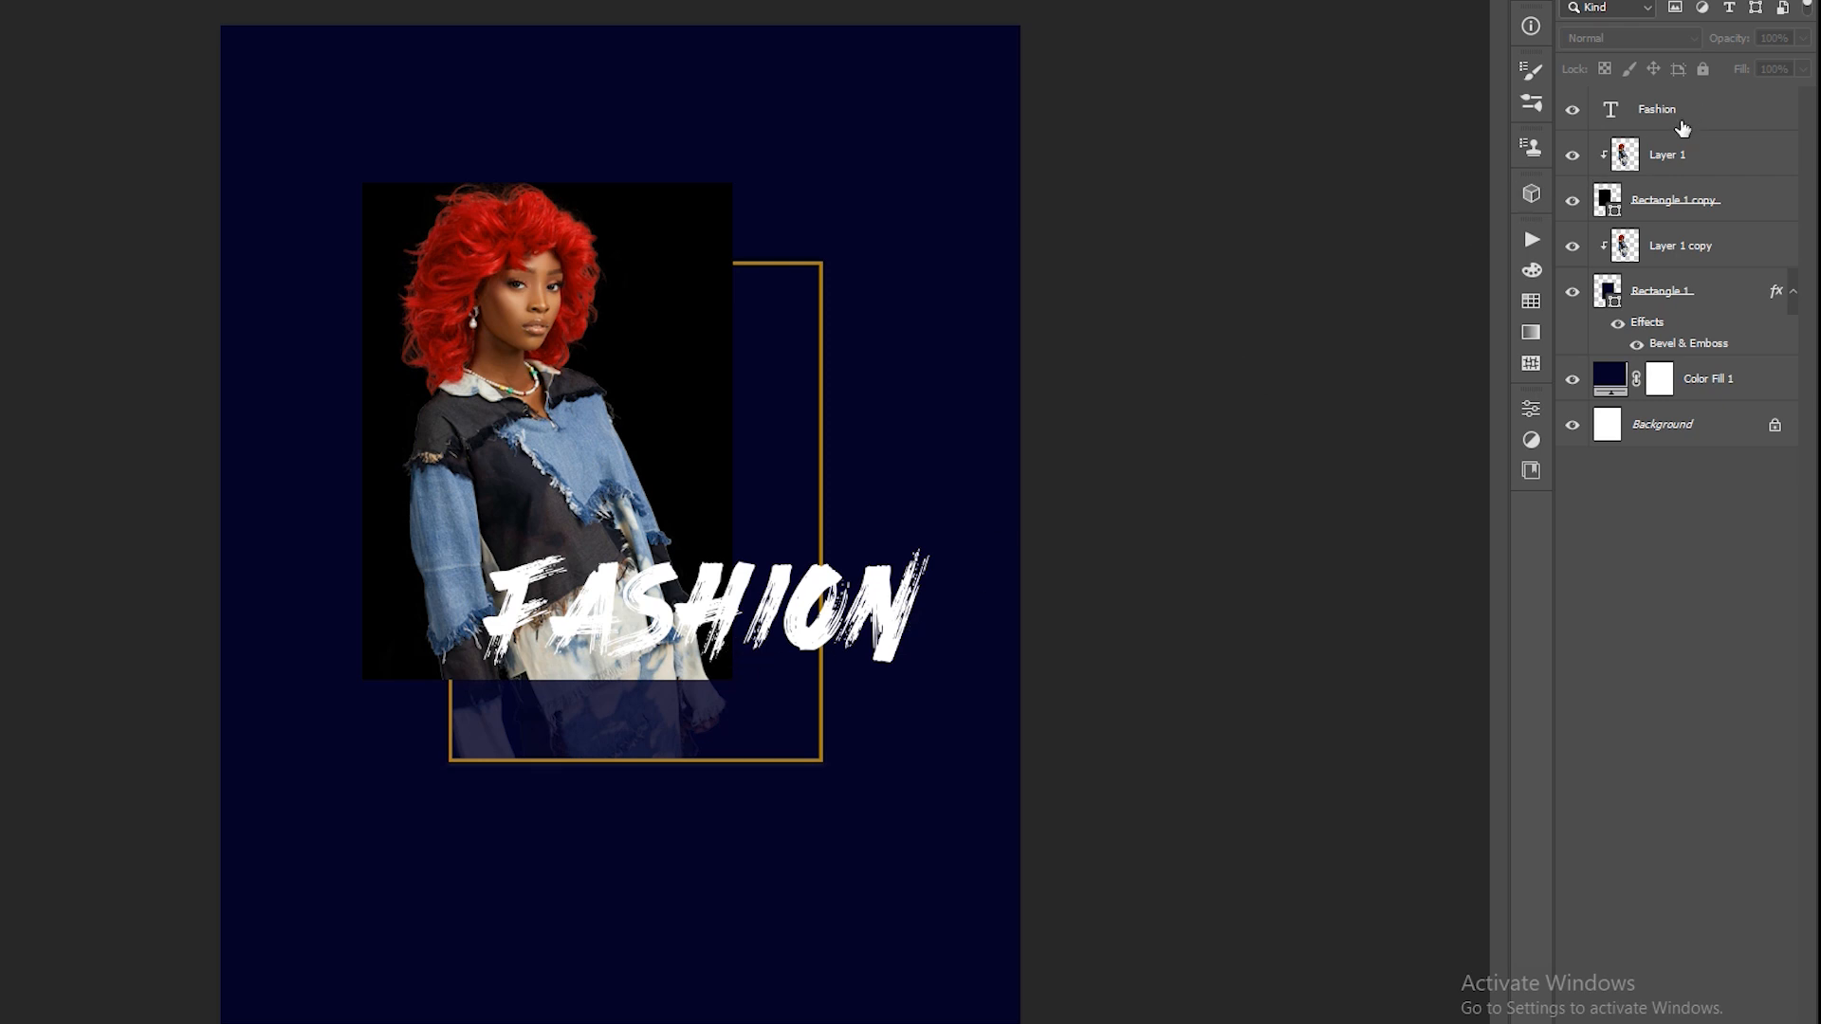
Scale the FASHION title down to about two thirds and place it across the lower part of the black rectangle.
left_click(923, 690)
left_click_drag(929, 692, 765, 630)
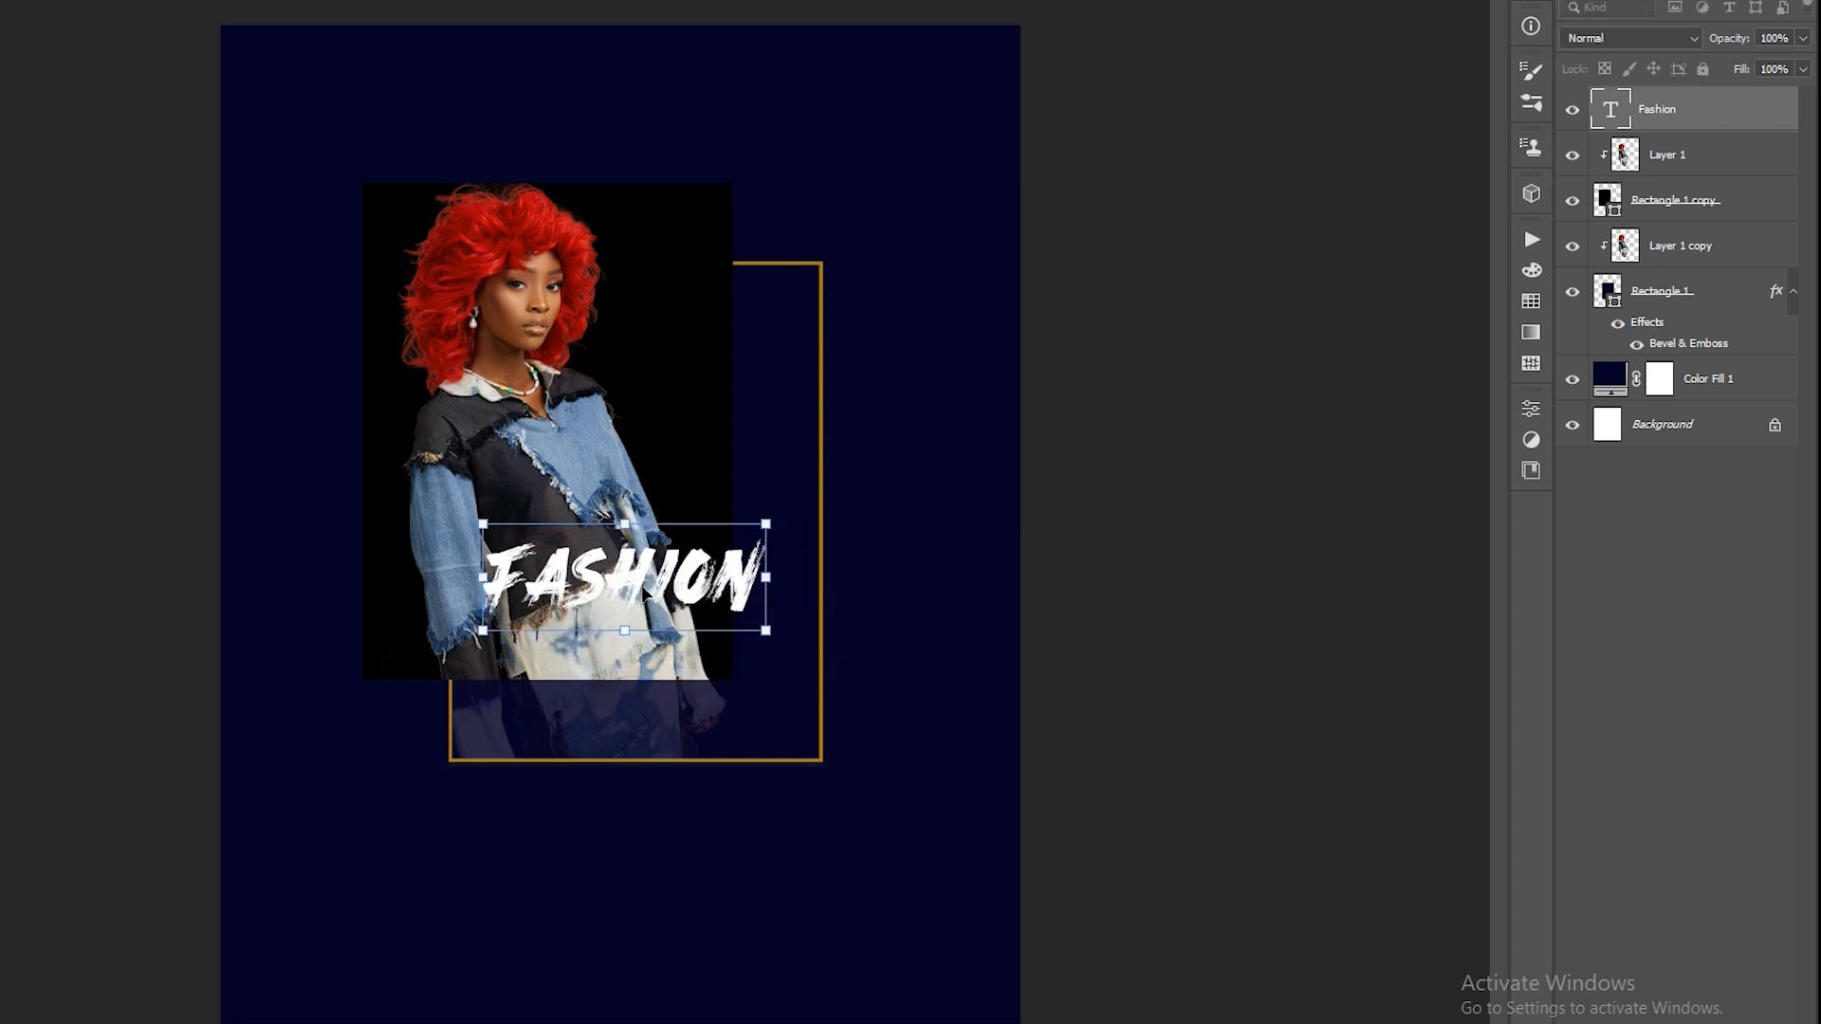
mouse_move(632, 599)
left_mouse_down()
mouse_move(596, 621)
mouse_move(630, 614)
left_mouse_up()
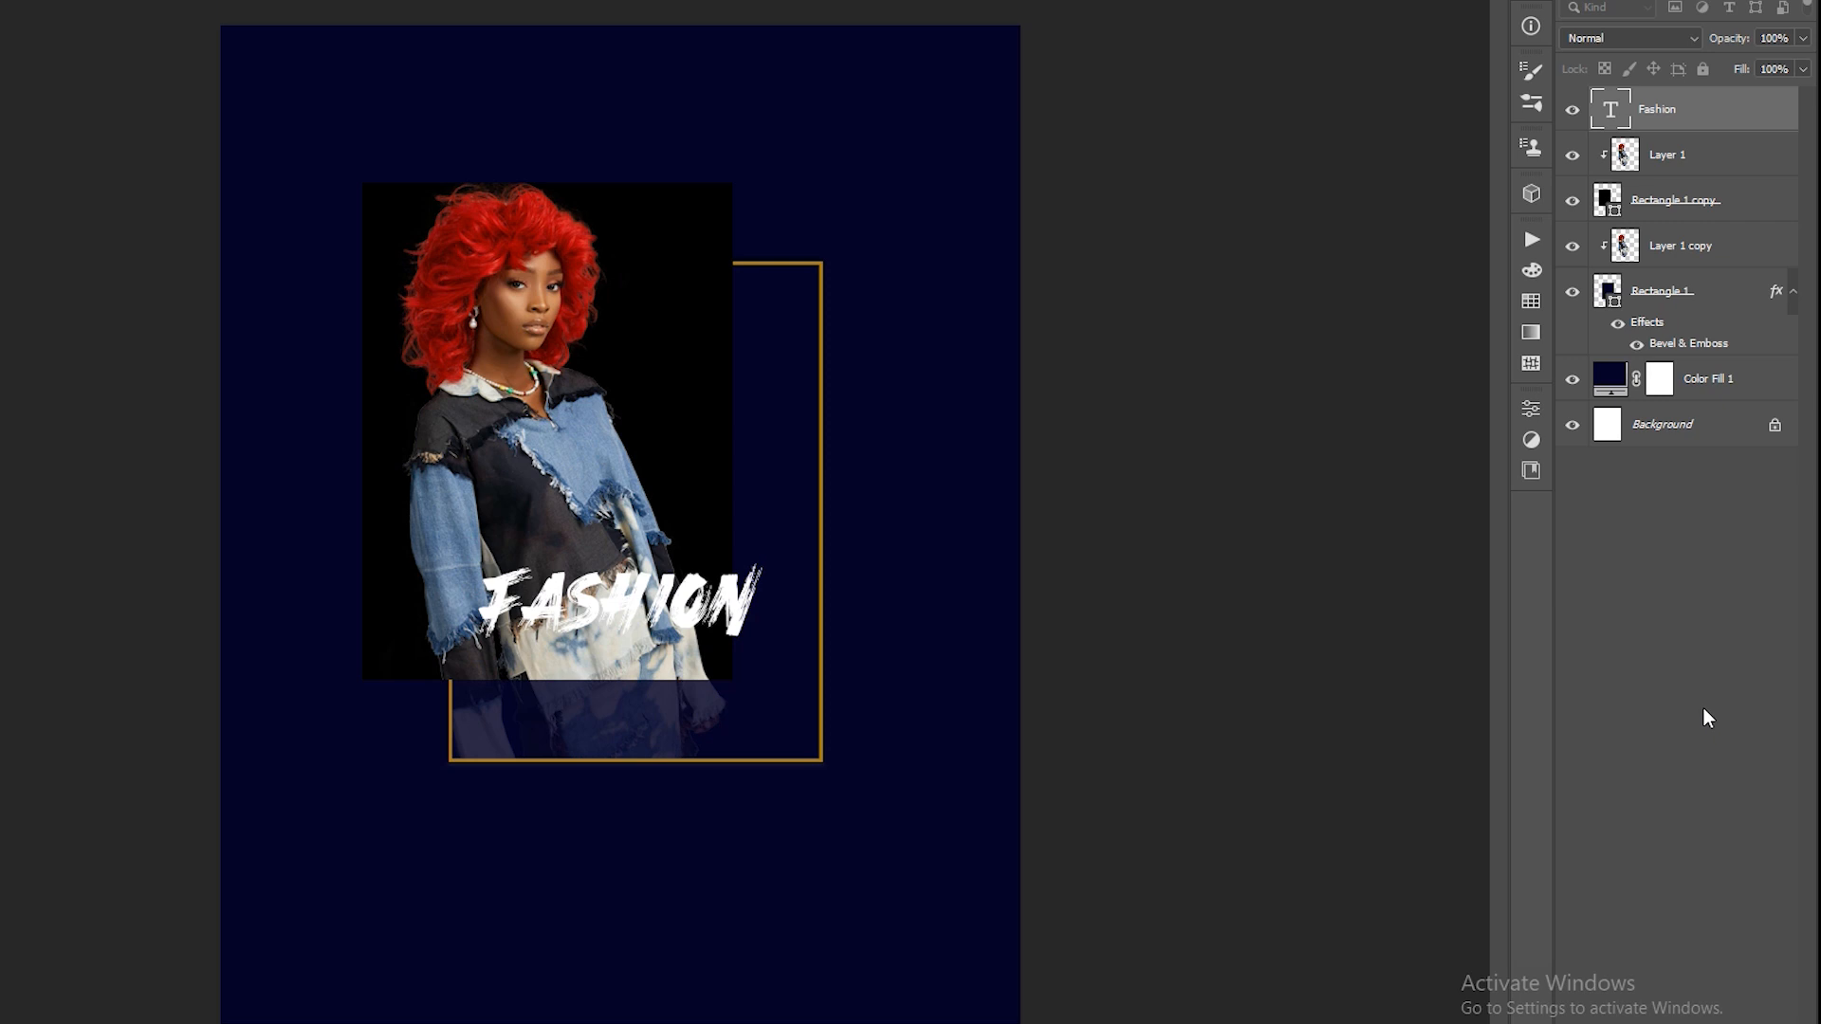
left_click(1665, 725)
Add a Curves adjustment above Layer 1, pull its curve down strongly, and clip it to the layers below.
left_click(1679, 175)
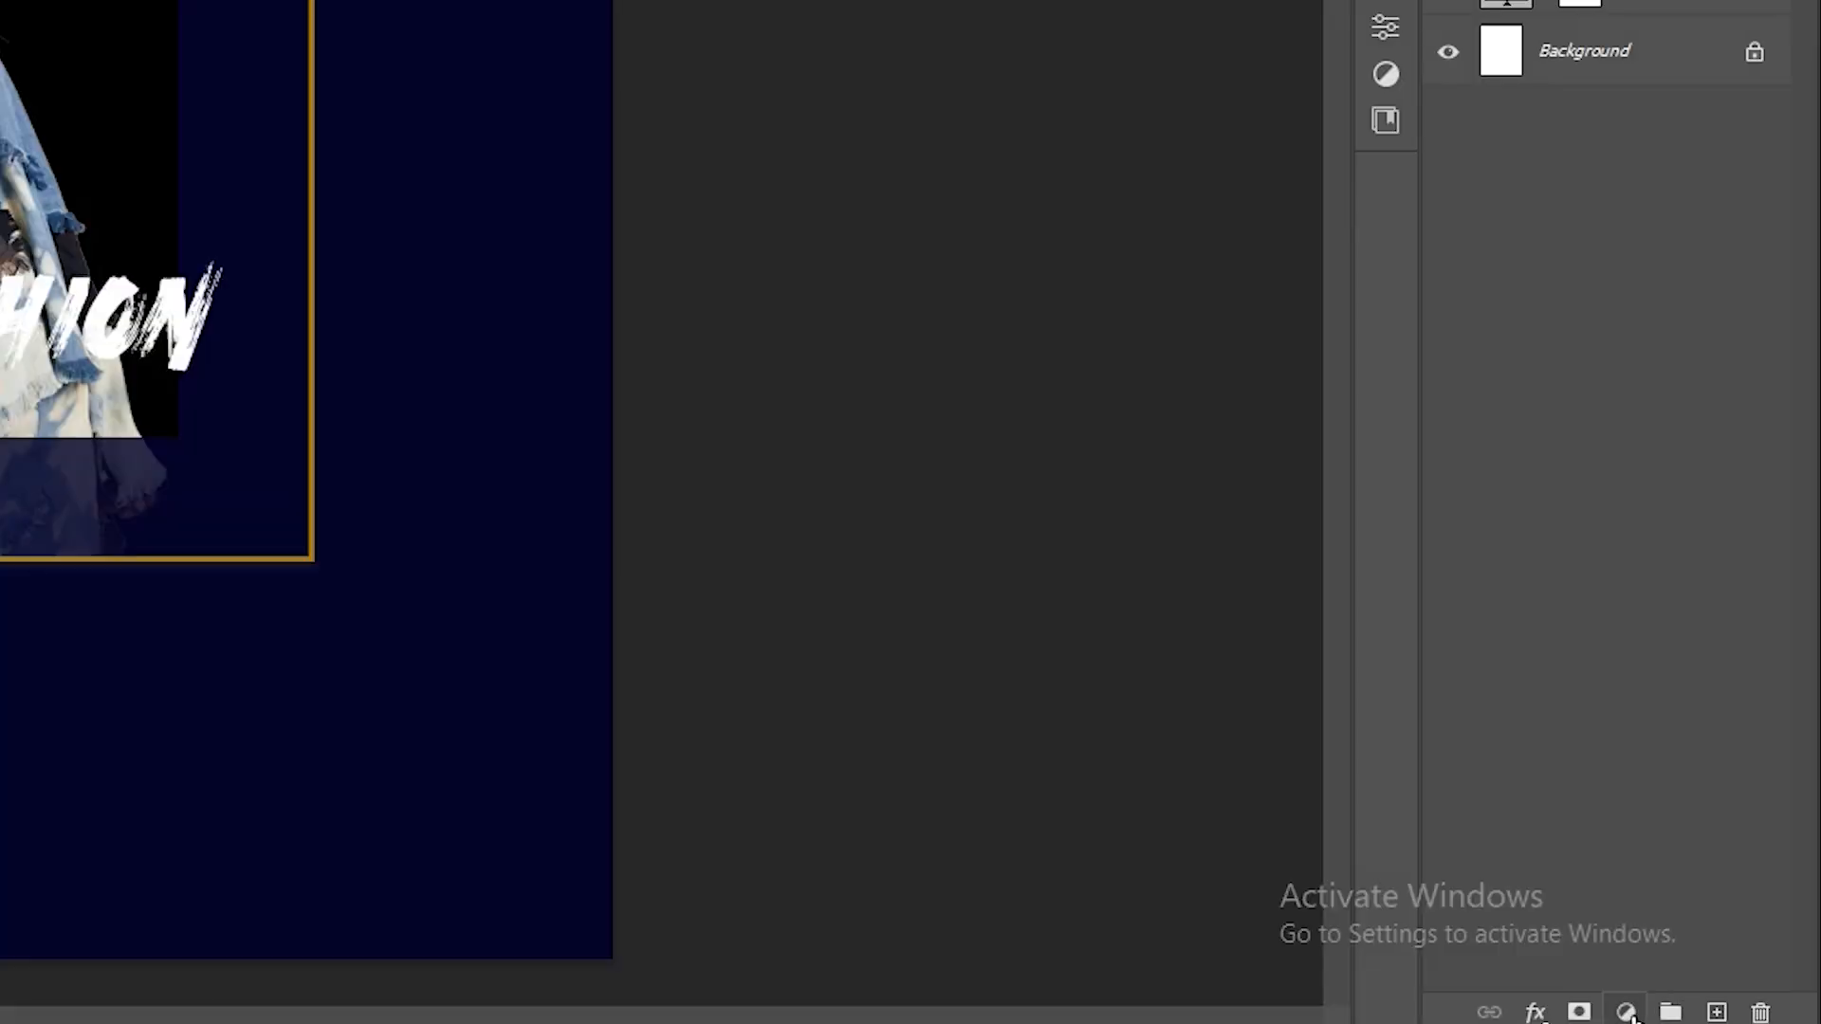
left_click(1689, 1023)
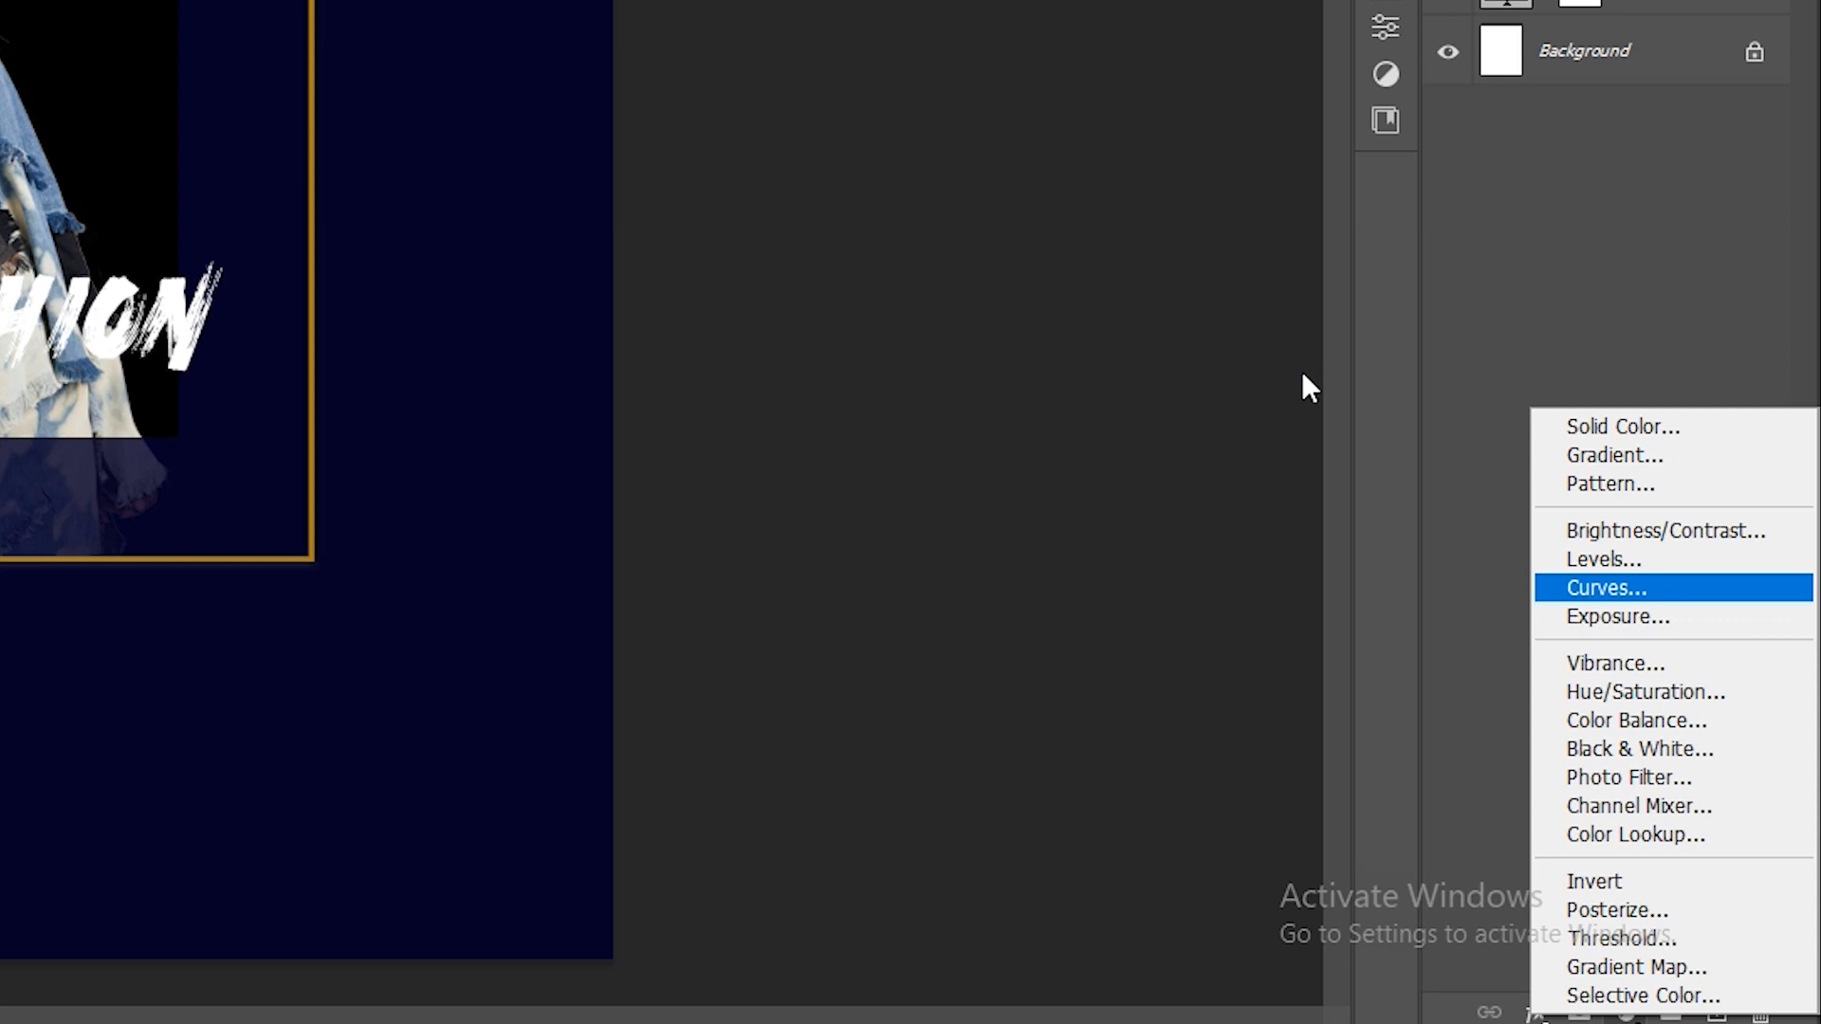
key("Return")
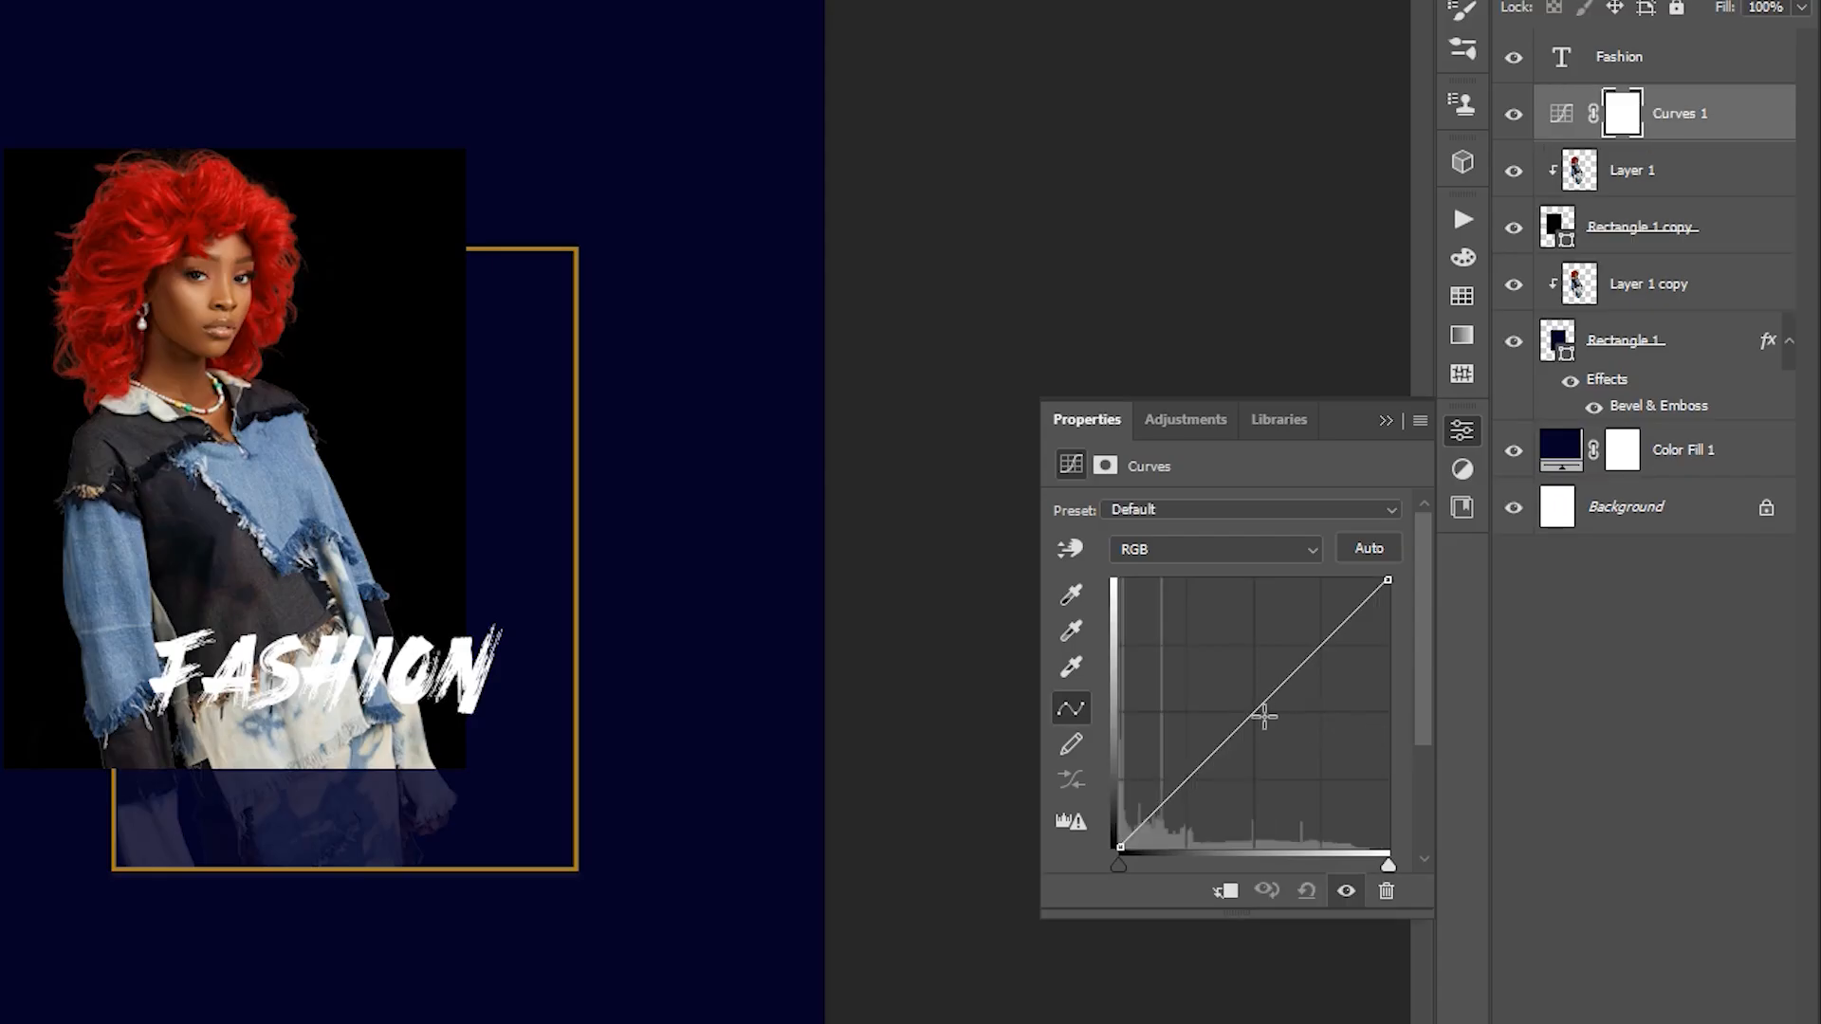
left_click_drag(1259, 716, 1322, 745)
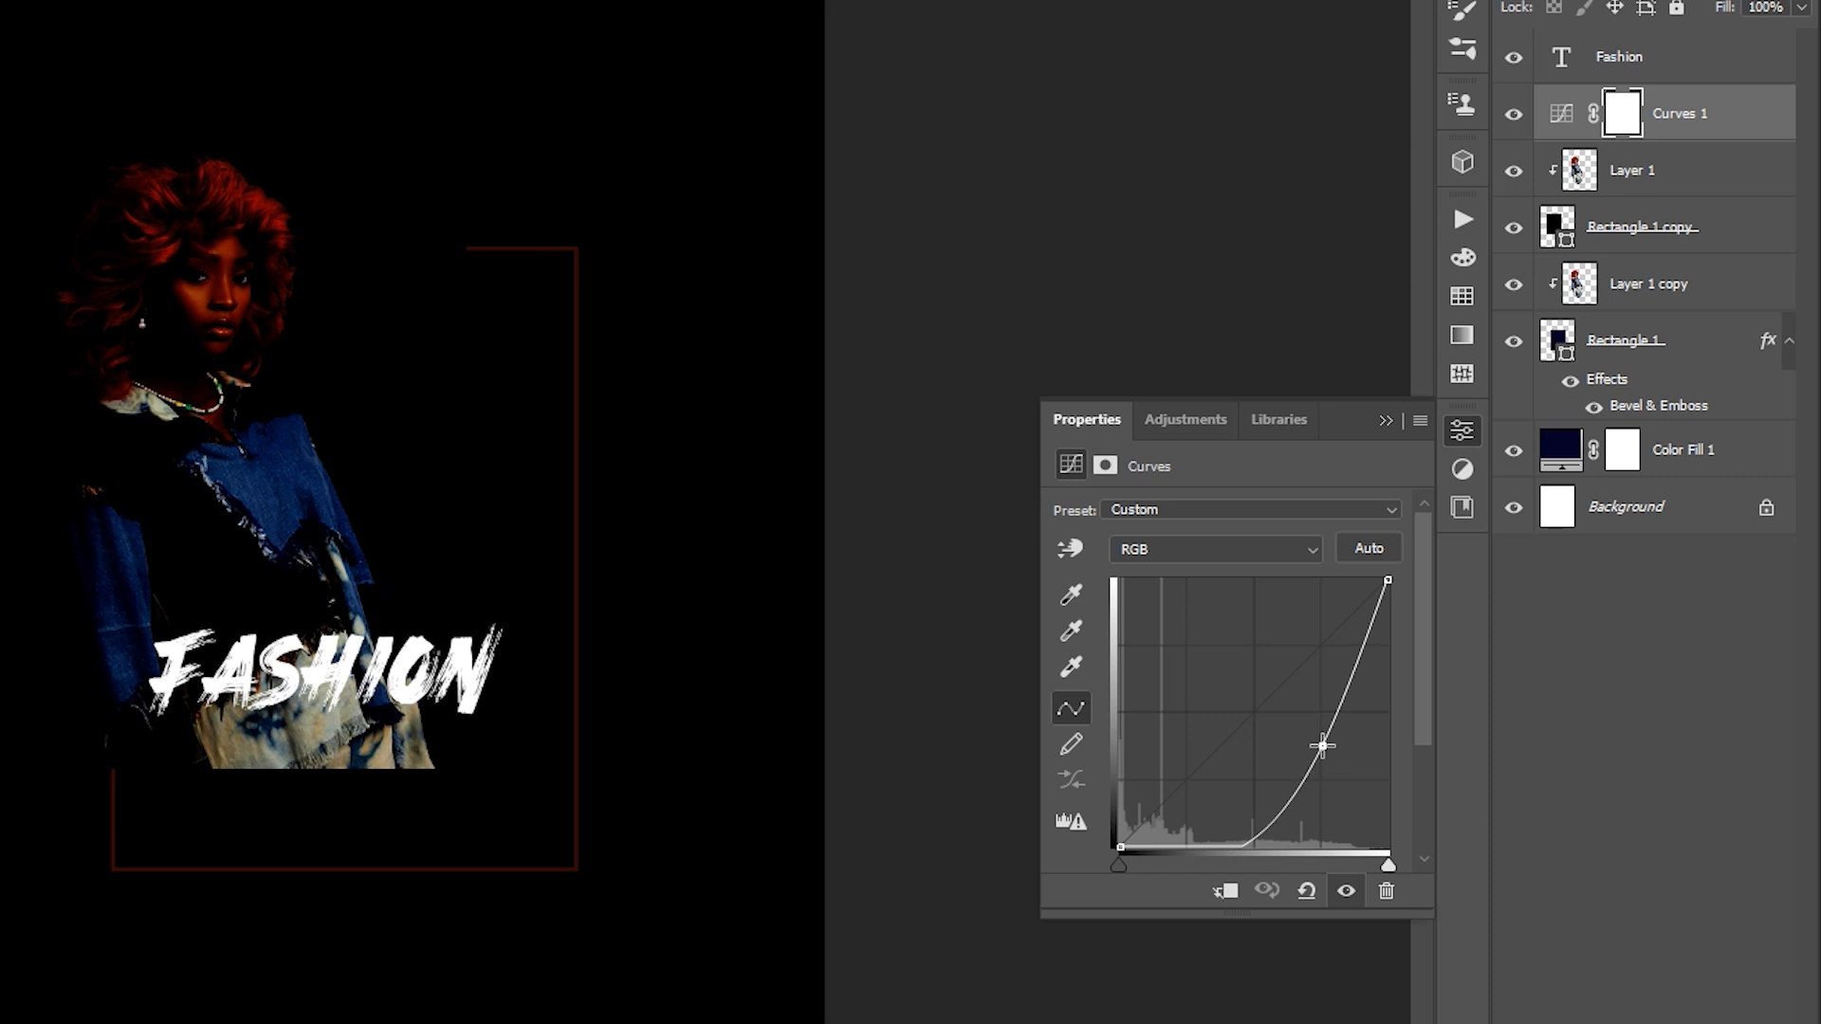
left_click(1222, 892)
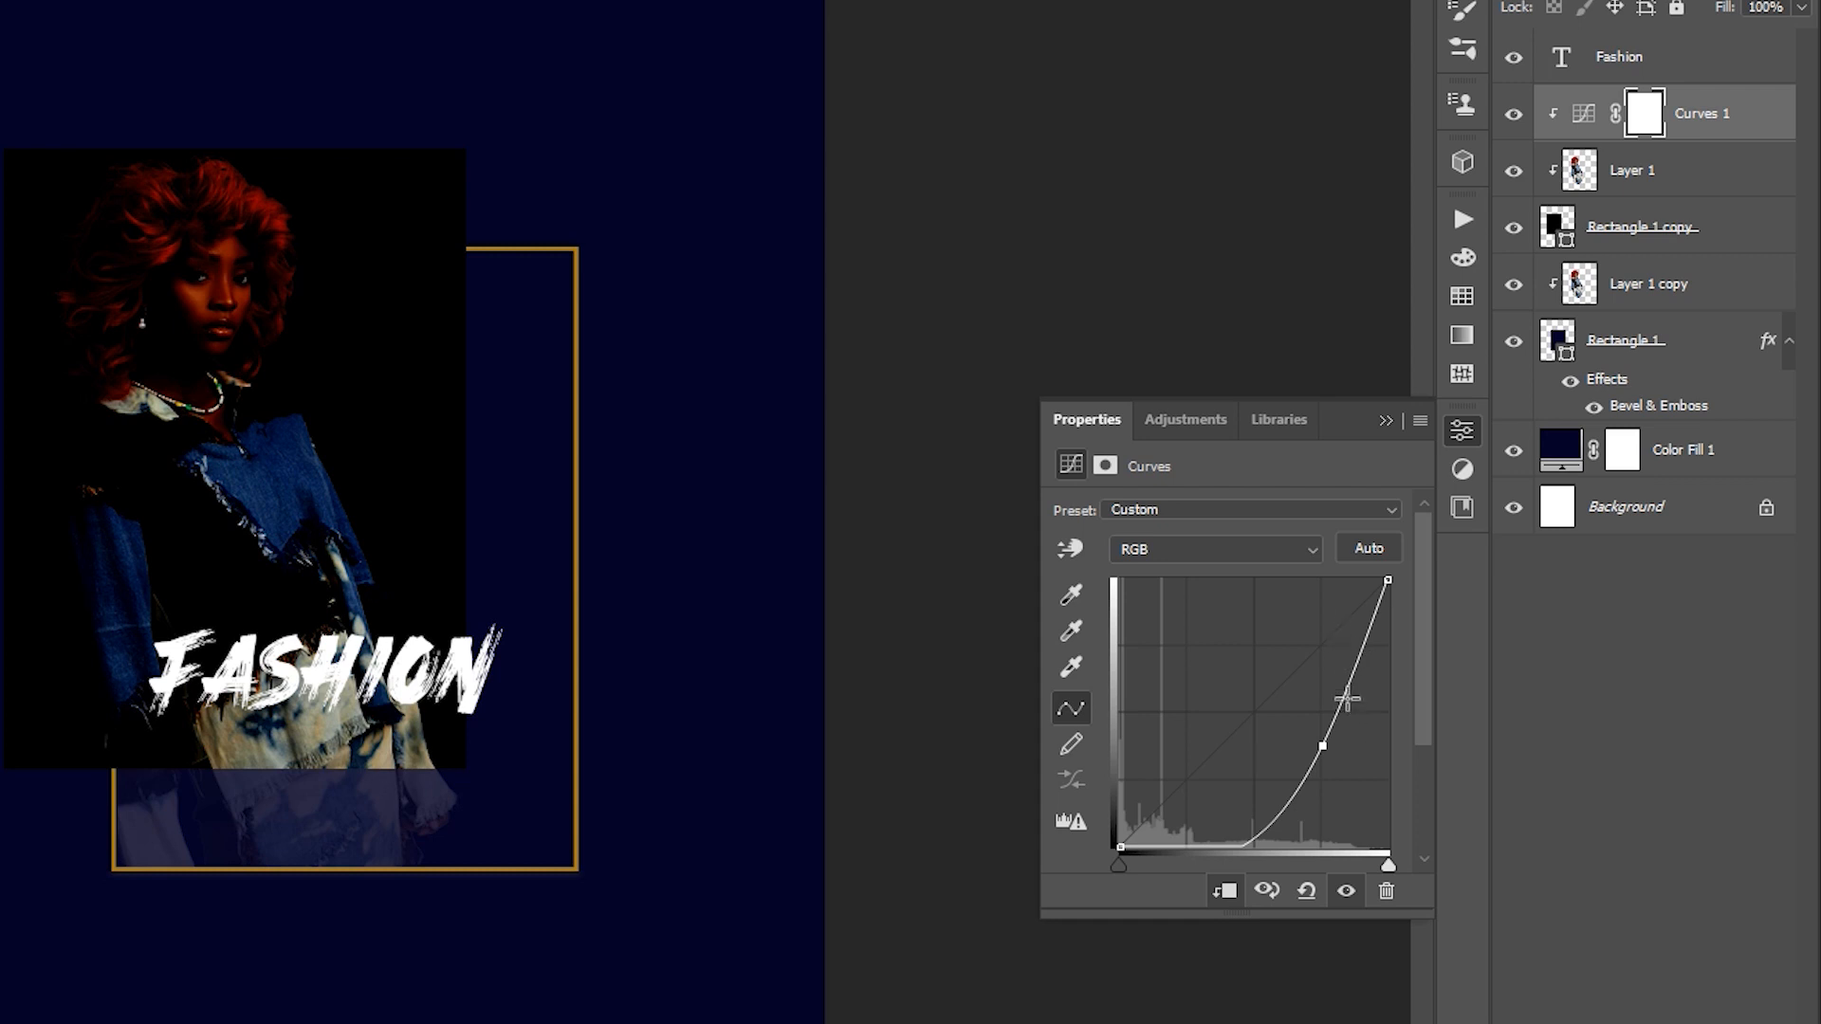
Reshape the Curves adjustment with one point on the diagonal in the shadows and another pulled far down in the highlights.
mouse_move(1346, 693)
left_mouse_down()
mouse_move(1365, 704)
mouse_move(1339, 688)
left_mouse_up()
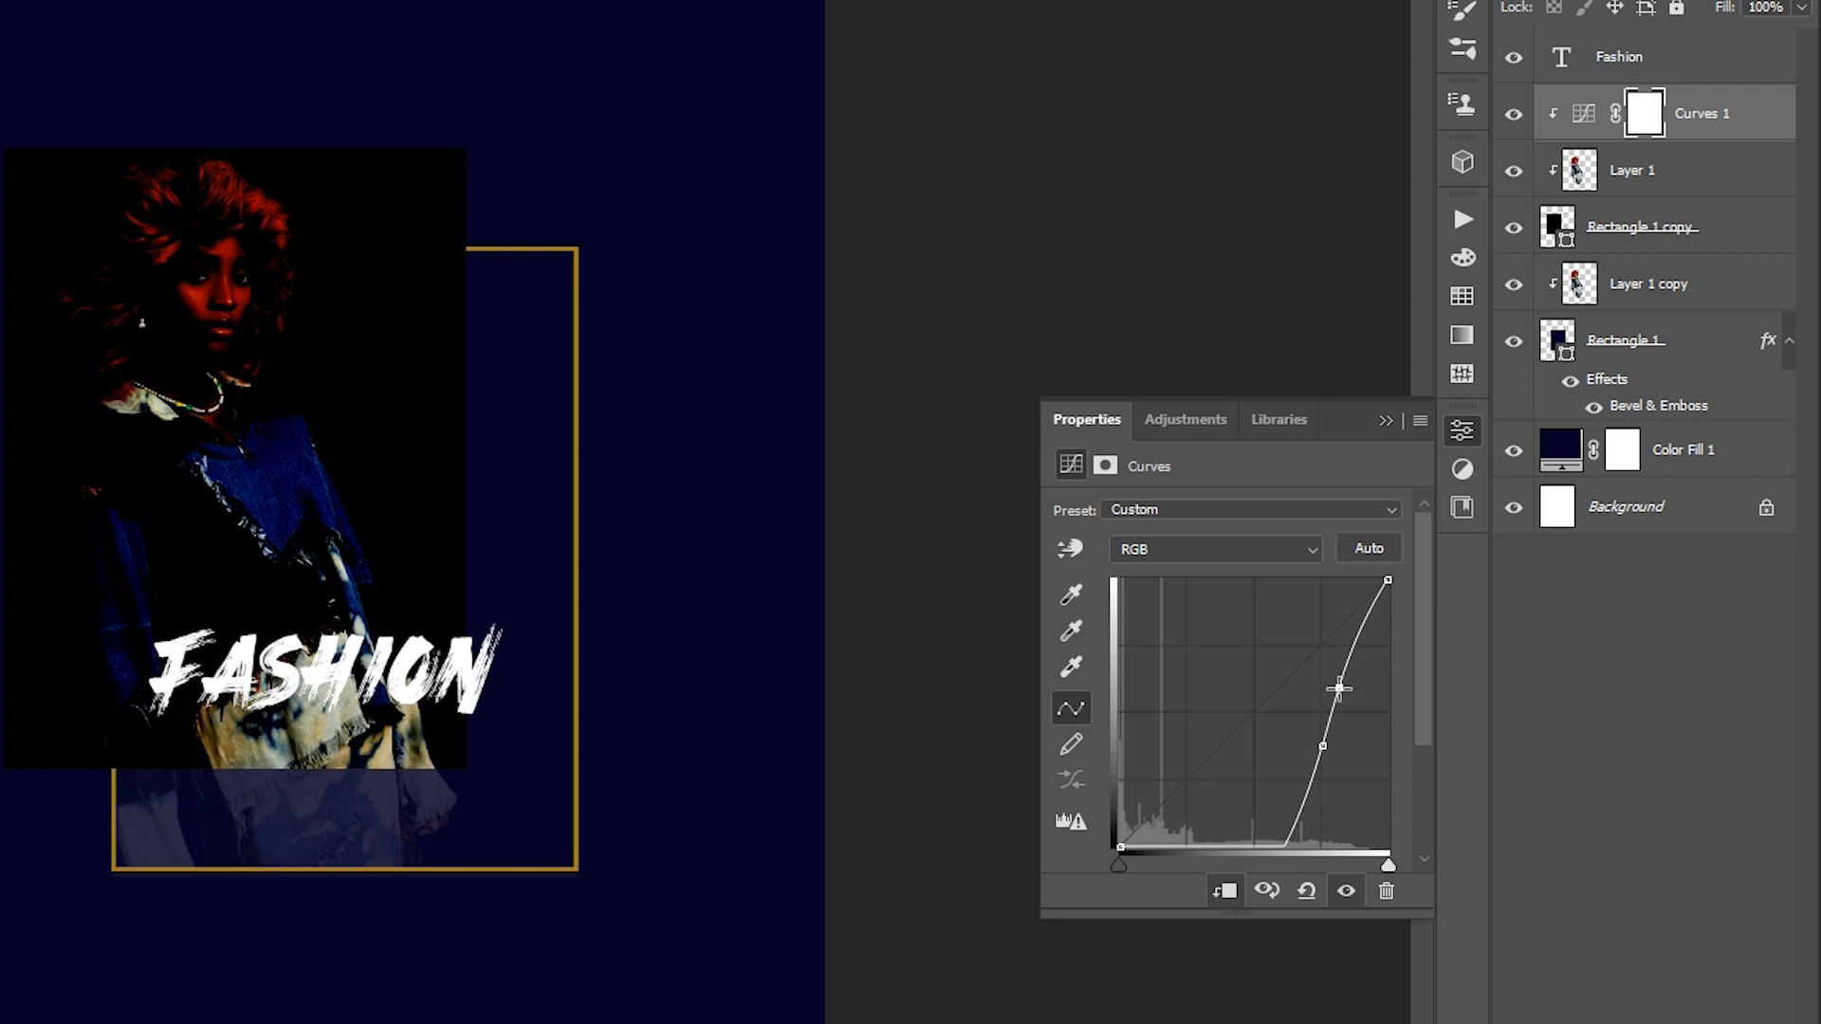
left_click_drag(1321, 750, 1175, 807)
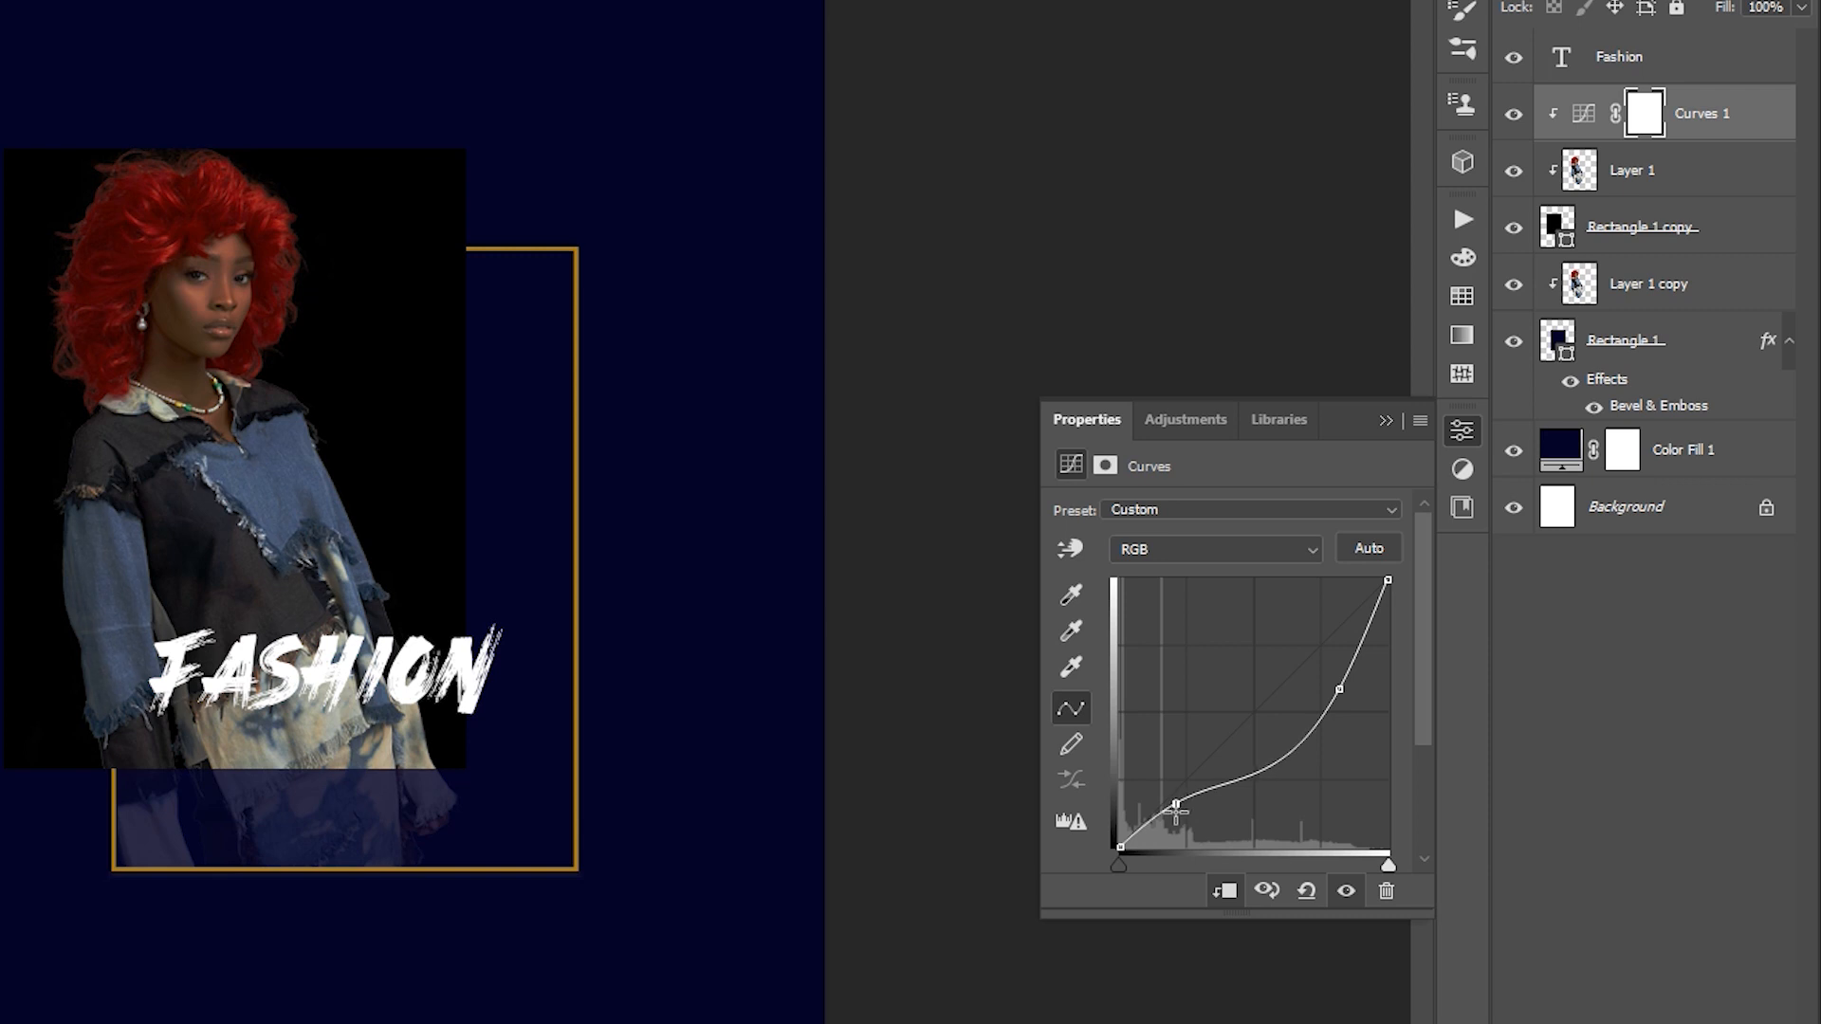
left_click_drag(1338, 693, 1335, 778)
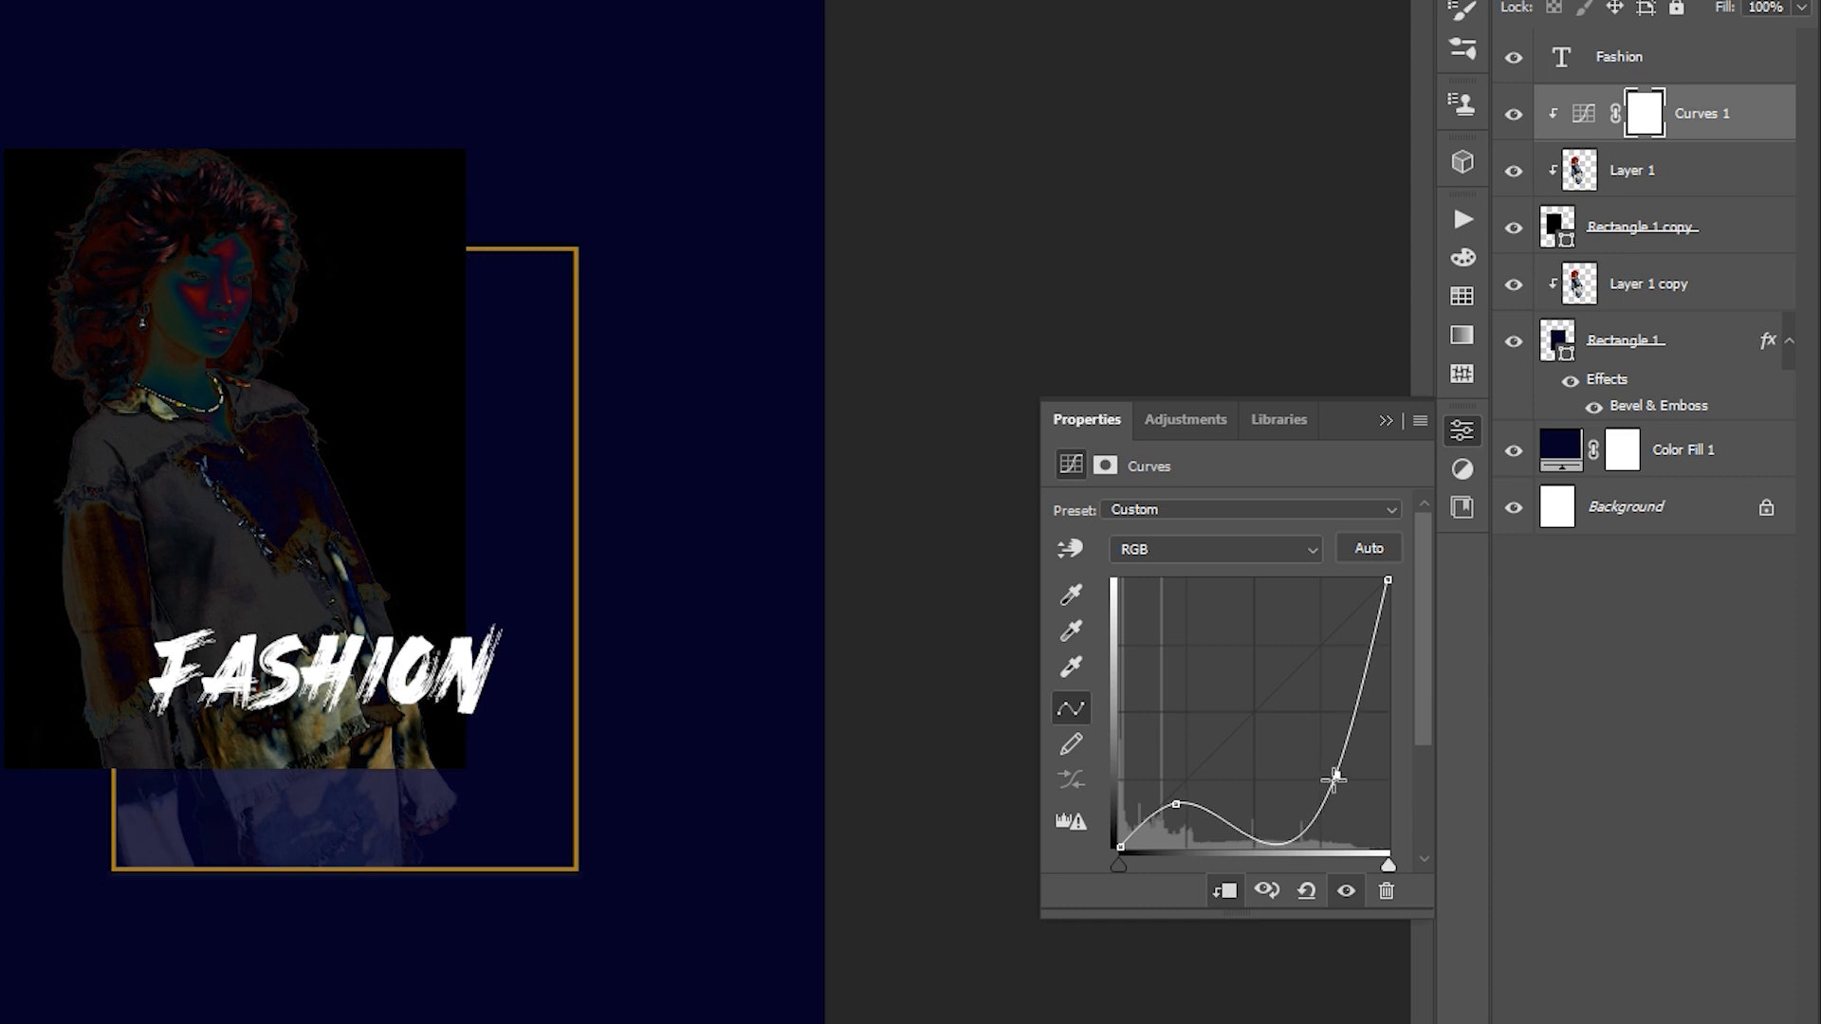
left_click(1386, 420)
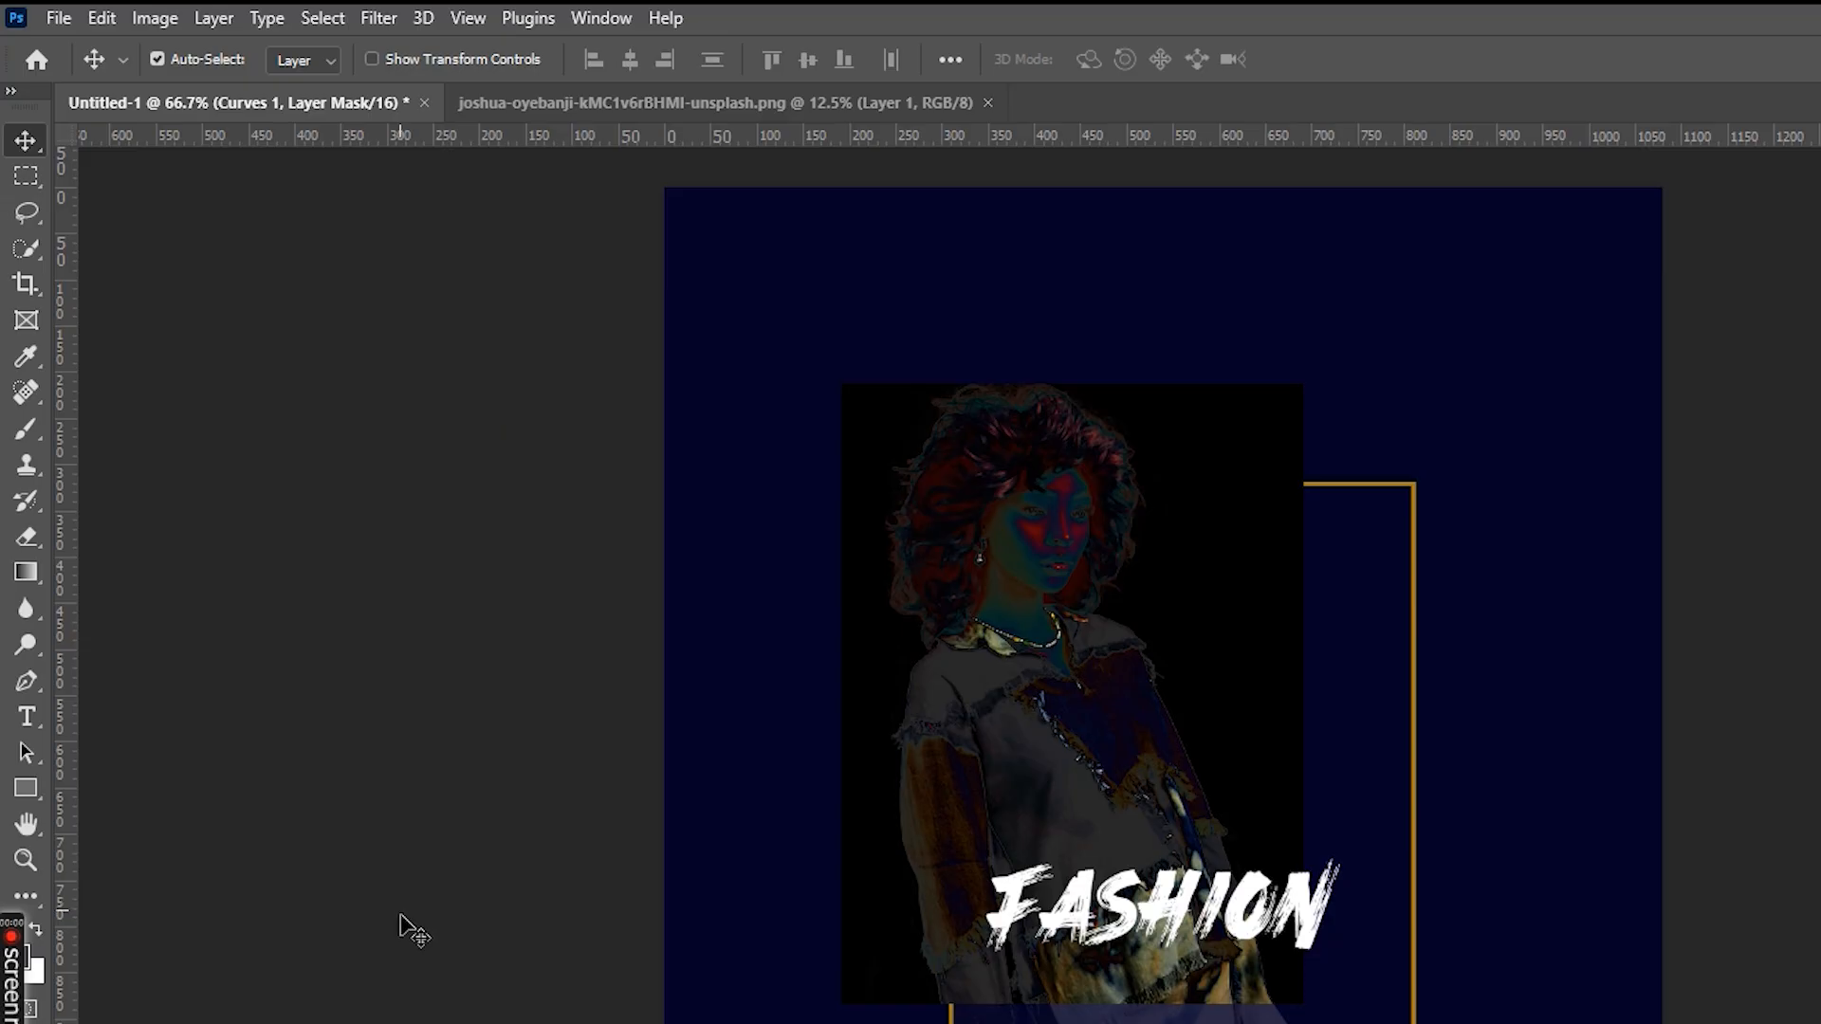
Mask the Curves darkening off the woman's hair, face and upper body with a 139 px Soft Round brush.
key("b")
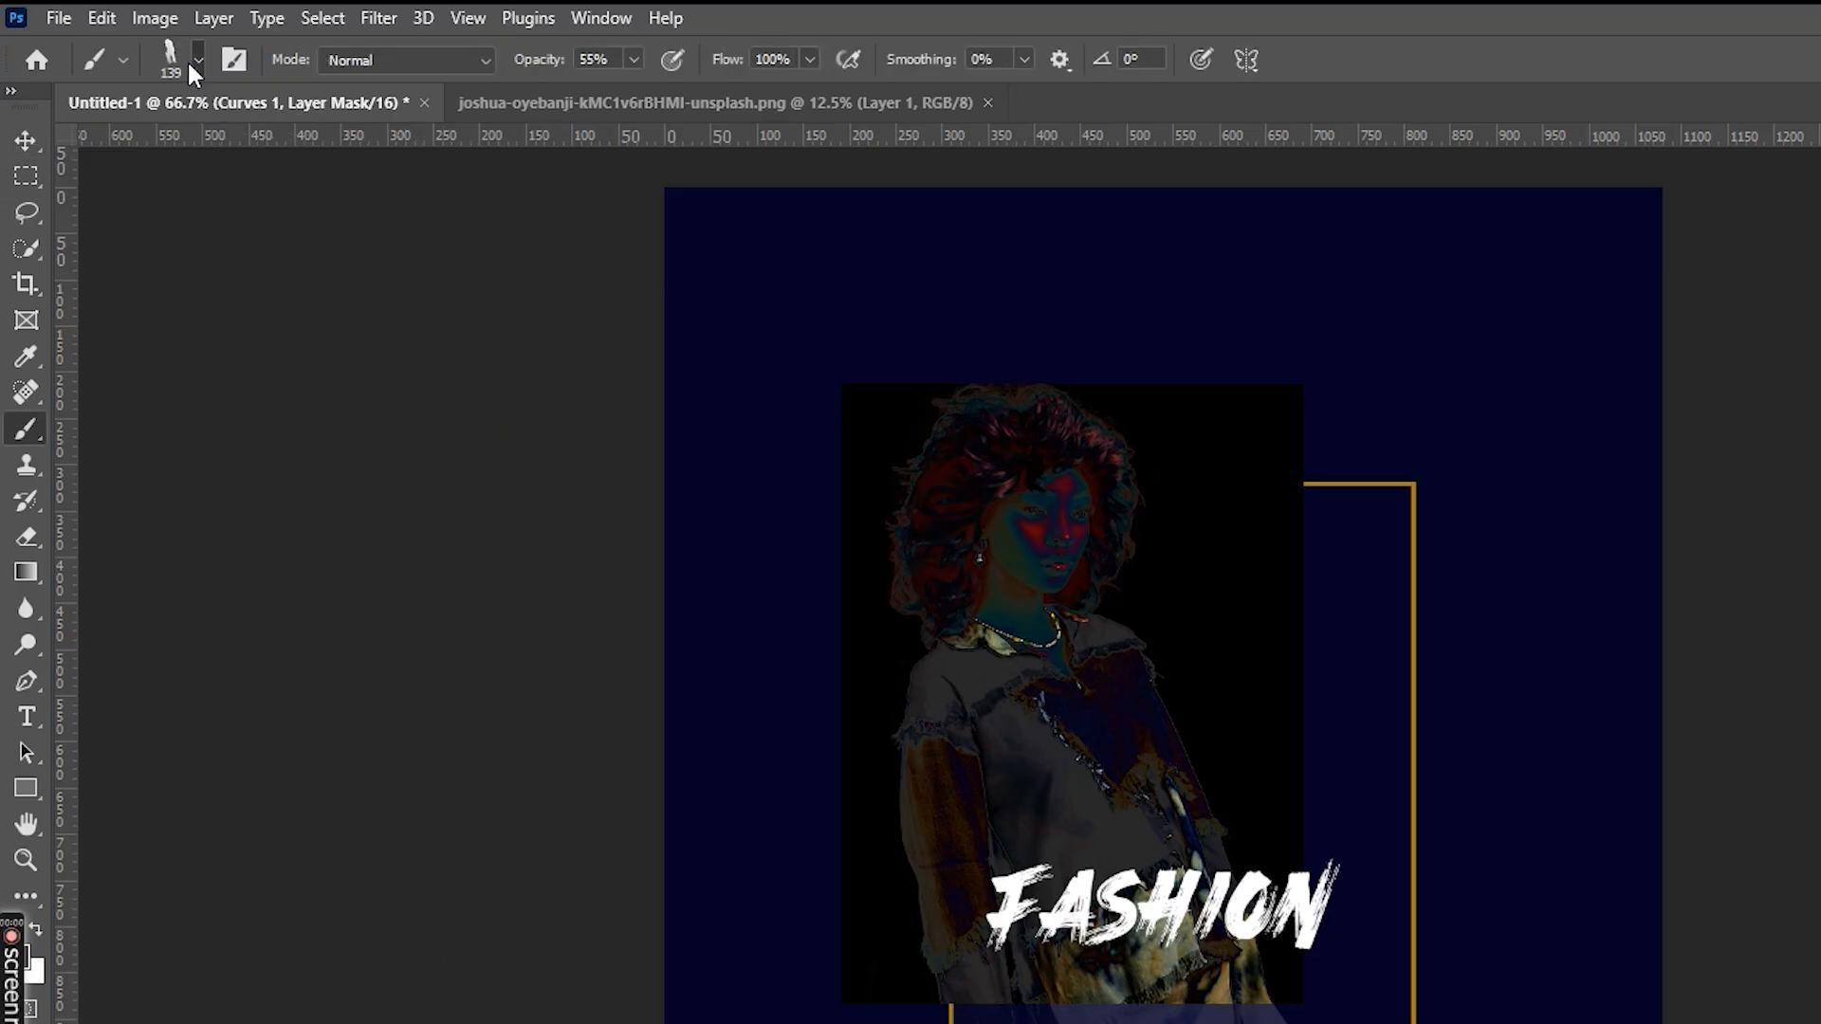
left_click(196, 65)
left_click(64, 329)
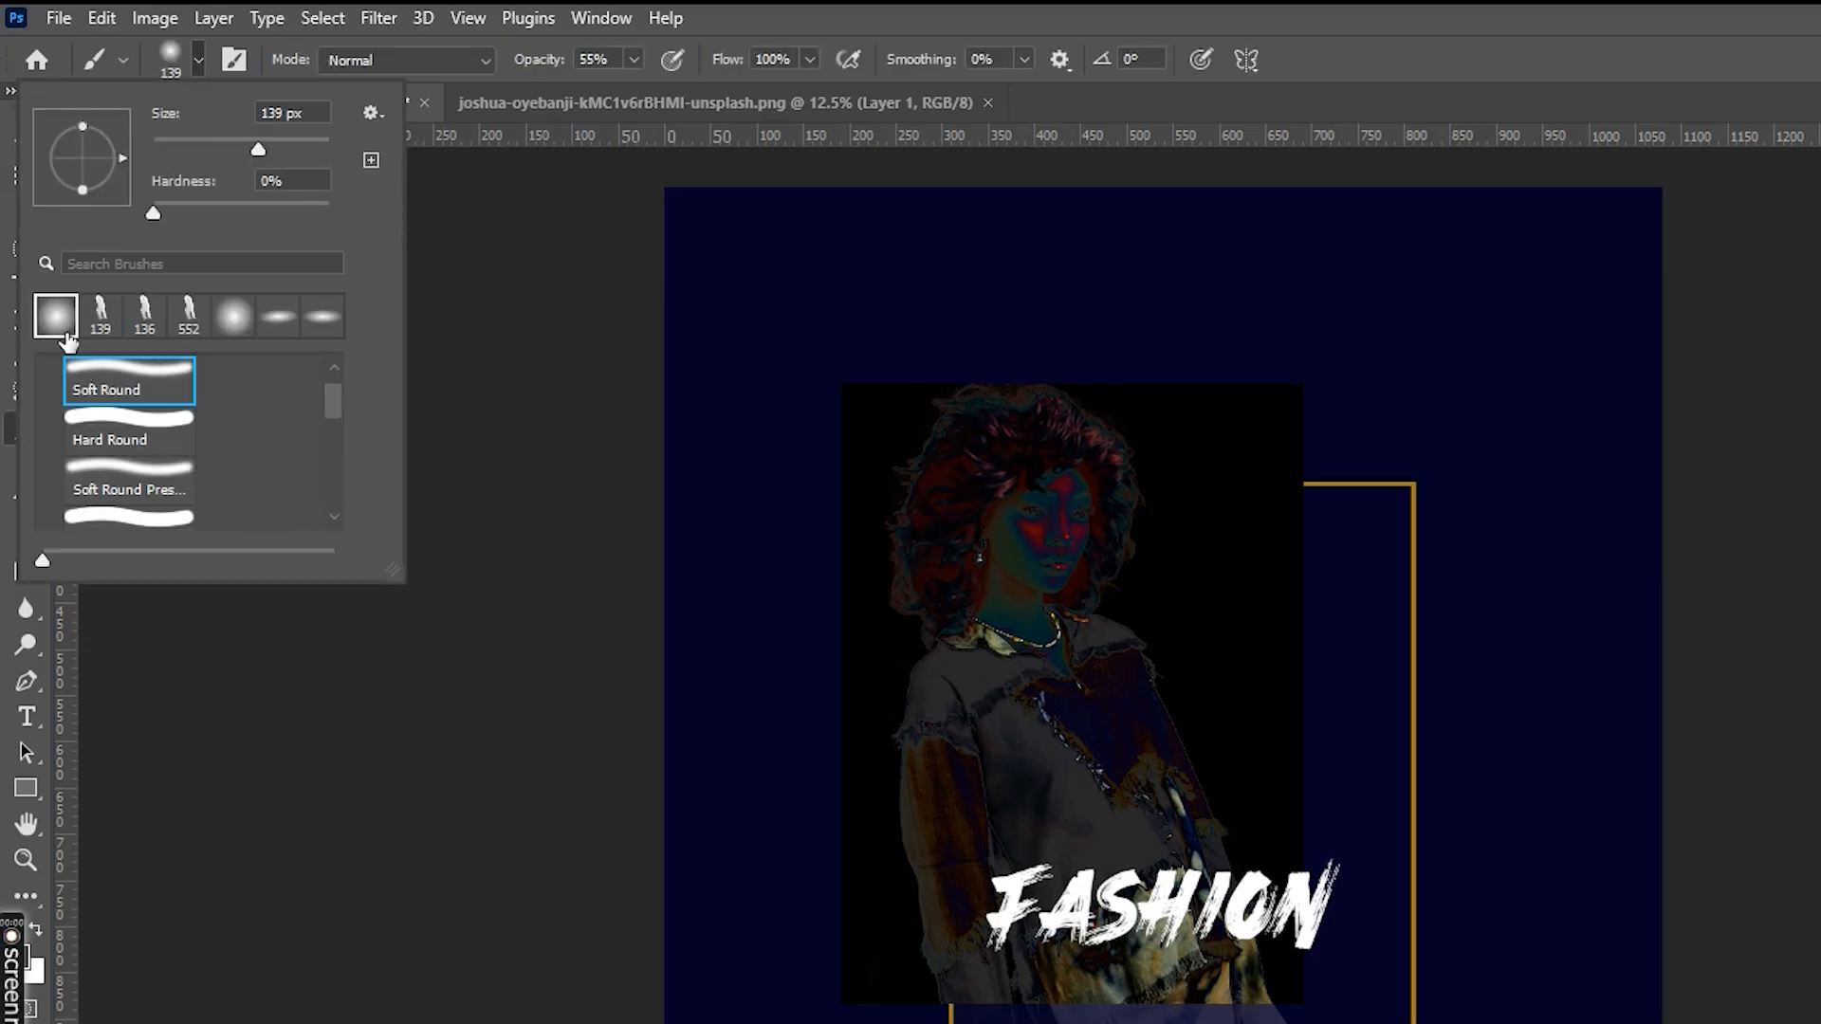
left_click(627, 61)
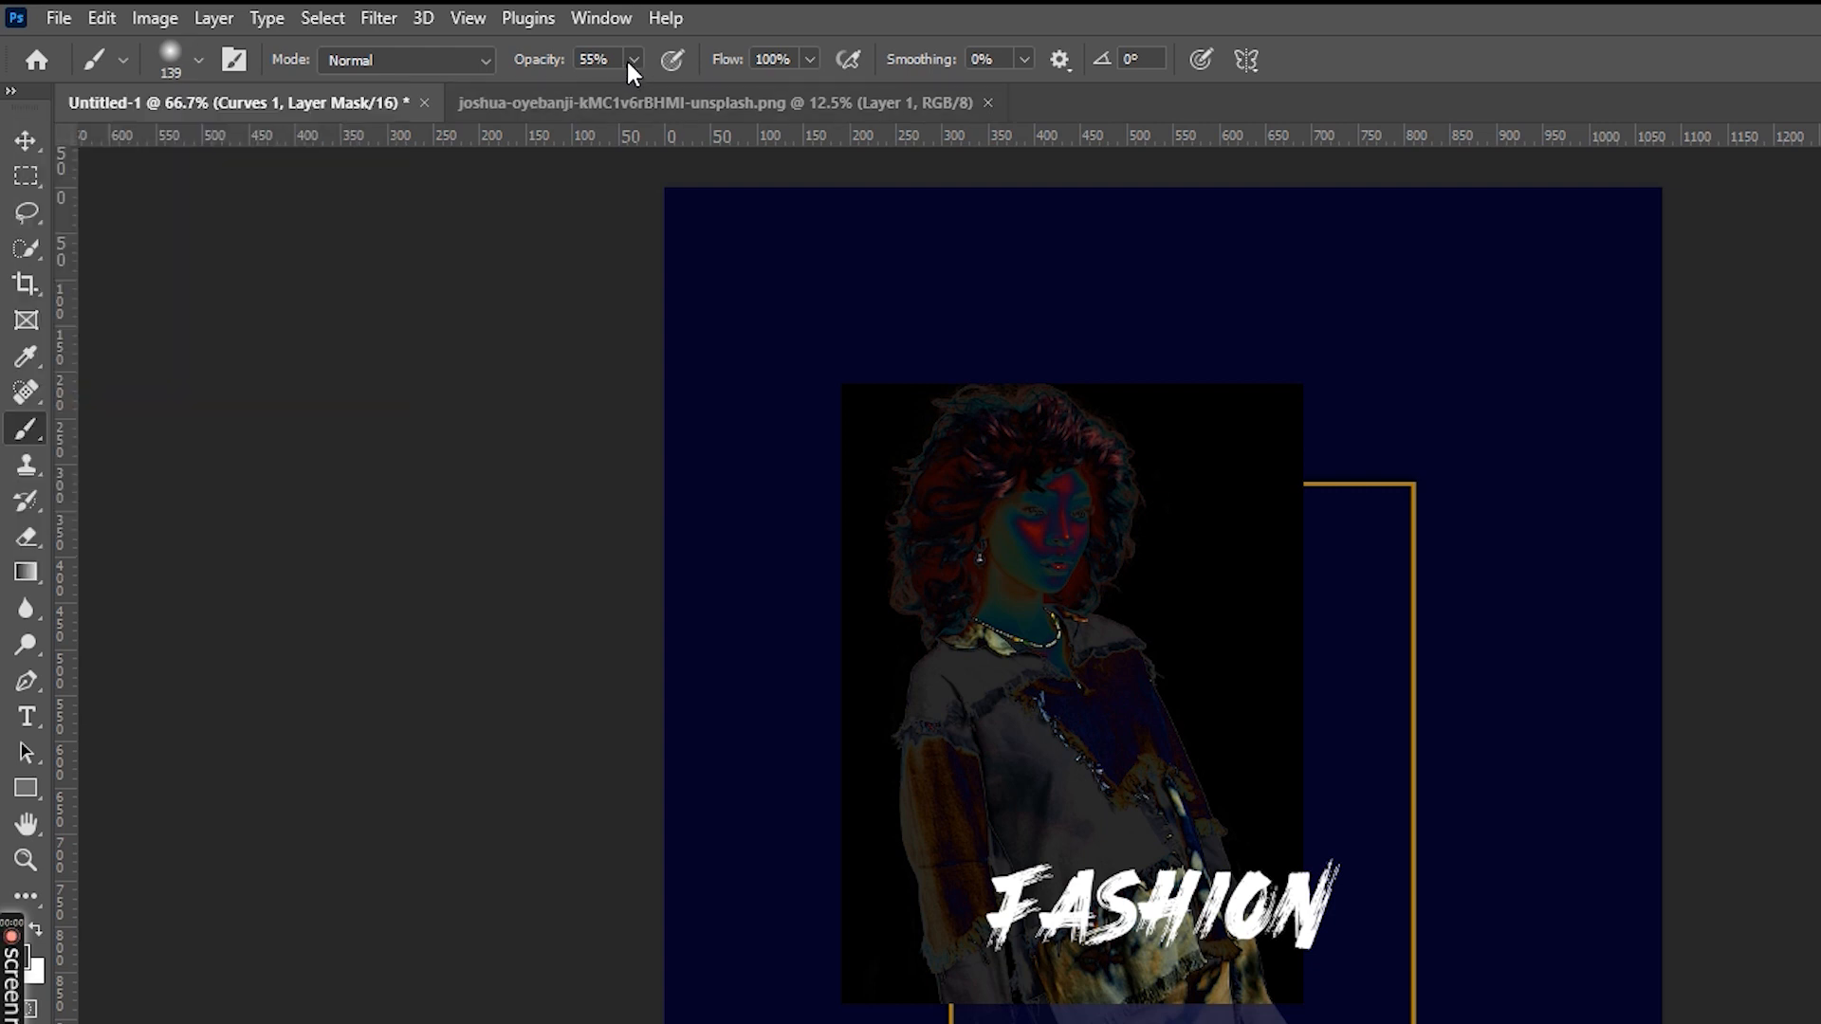
left_click(629, 60)
left_click_drag(695, 92, 885, 176)
mouse_move(1166, 508)
left_mouse_down()
mouse_move(765, 488)
mouse_move(1224, 409)
mouse_move(1021, 390)
mouse_move(977, 463)
mouse_move(960, 609)
mouse_move(834, 655)
mouse_move(893, 813)
mouse_move(1198, 714)
left_mouse_up()
mouse_move(996, 538)
left_mouse_down()
mouse_move(1001, 578)
mouse_move(844, 534)
left_mouse_up()
Soften the Curves mask's transition around the sleeve and waist at 51% brush opacity, undoing the last stroke.
left_click(432, 47)
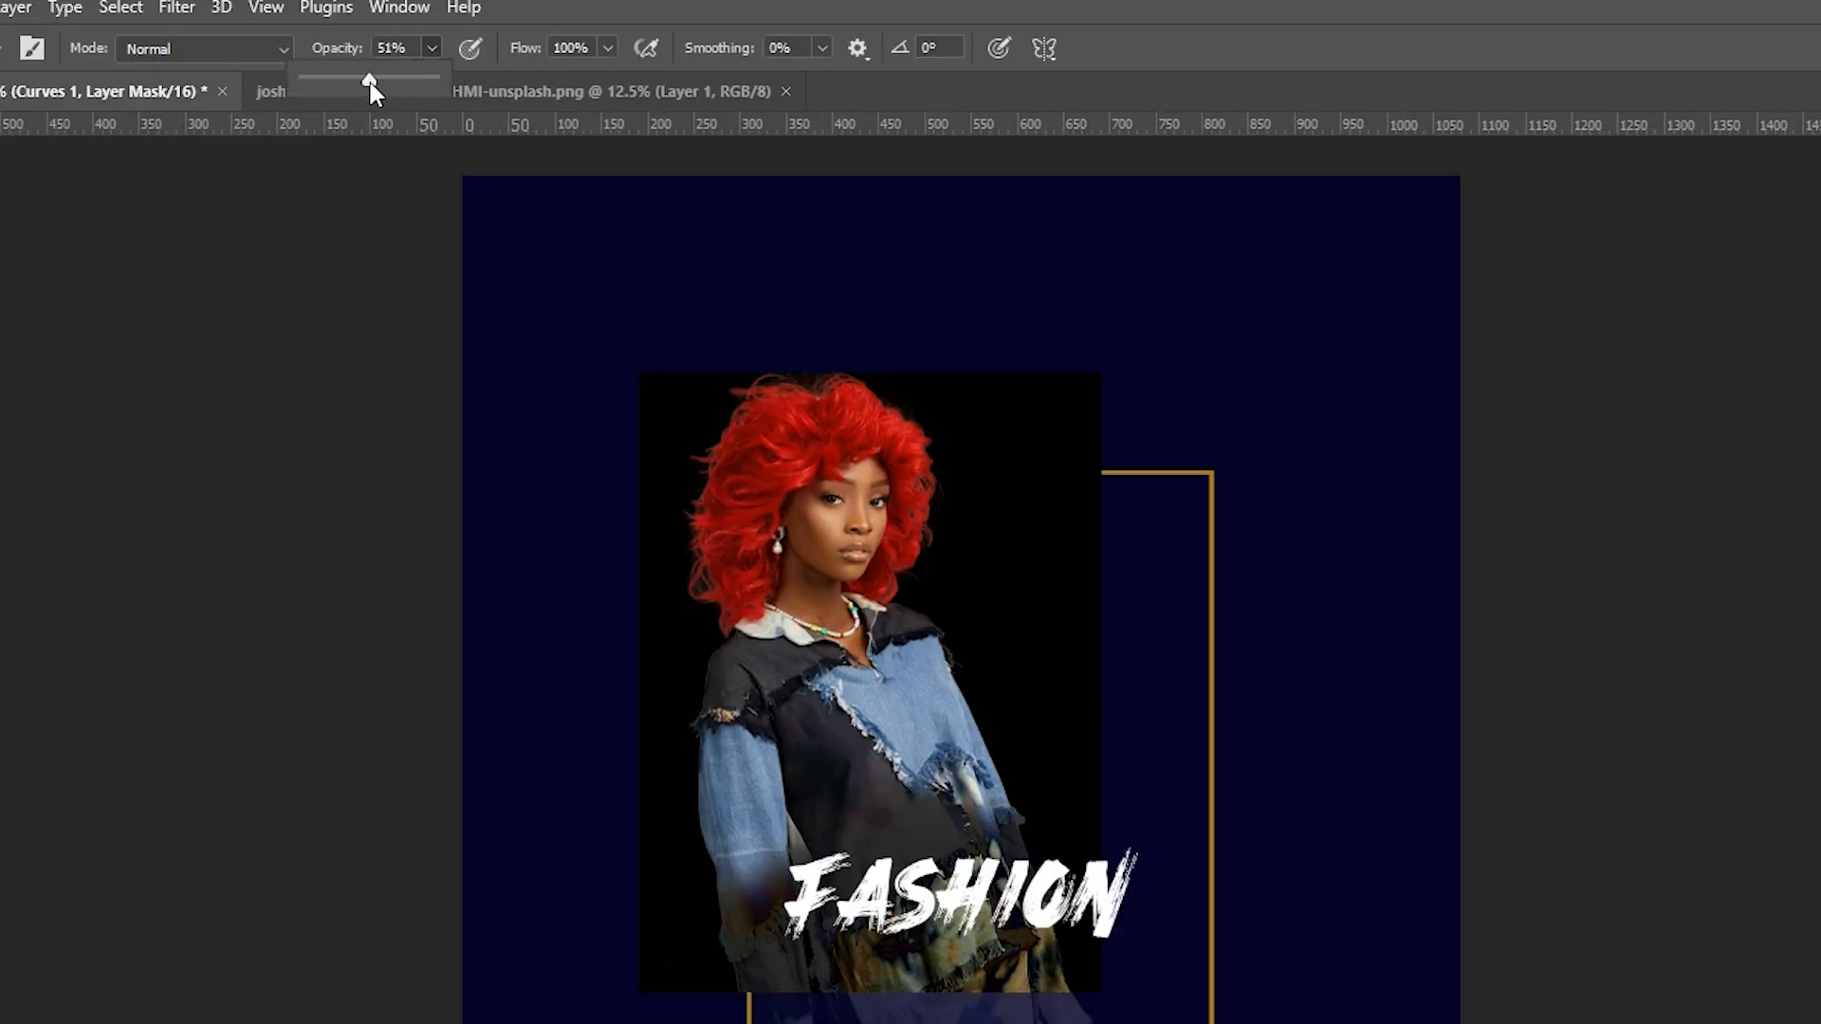
mouse_move(697, 879)
left_mouse_down()
mouse_move(788, 975)
mouse_move(713, 868)
mouse_move(749, 841)
mouse_move(1136, 842)
mouse_move(1061, 847)
left_mouse_up()
key("ctrl+z")
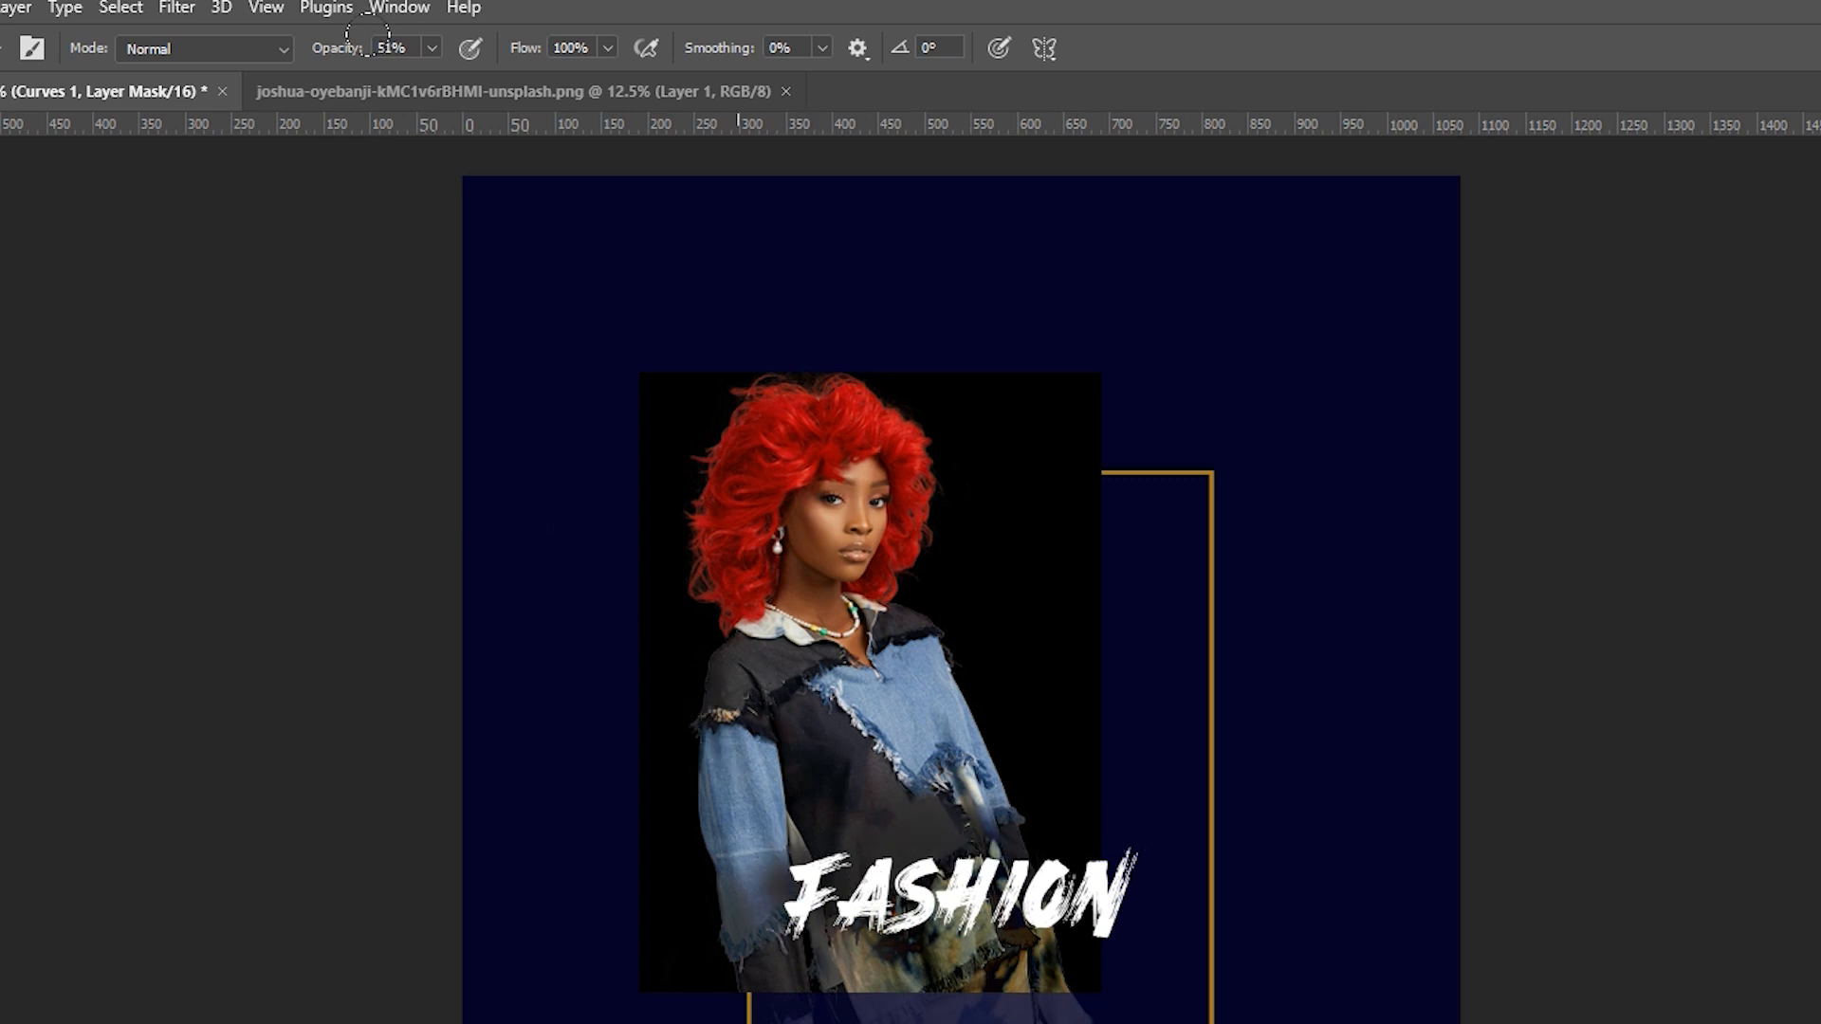
Try lightening the lower garment on the Curves mask at 25% brush opacity, and undo the stroke.
left_click(431, 49)
left_click(398, 78)
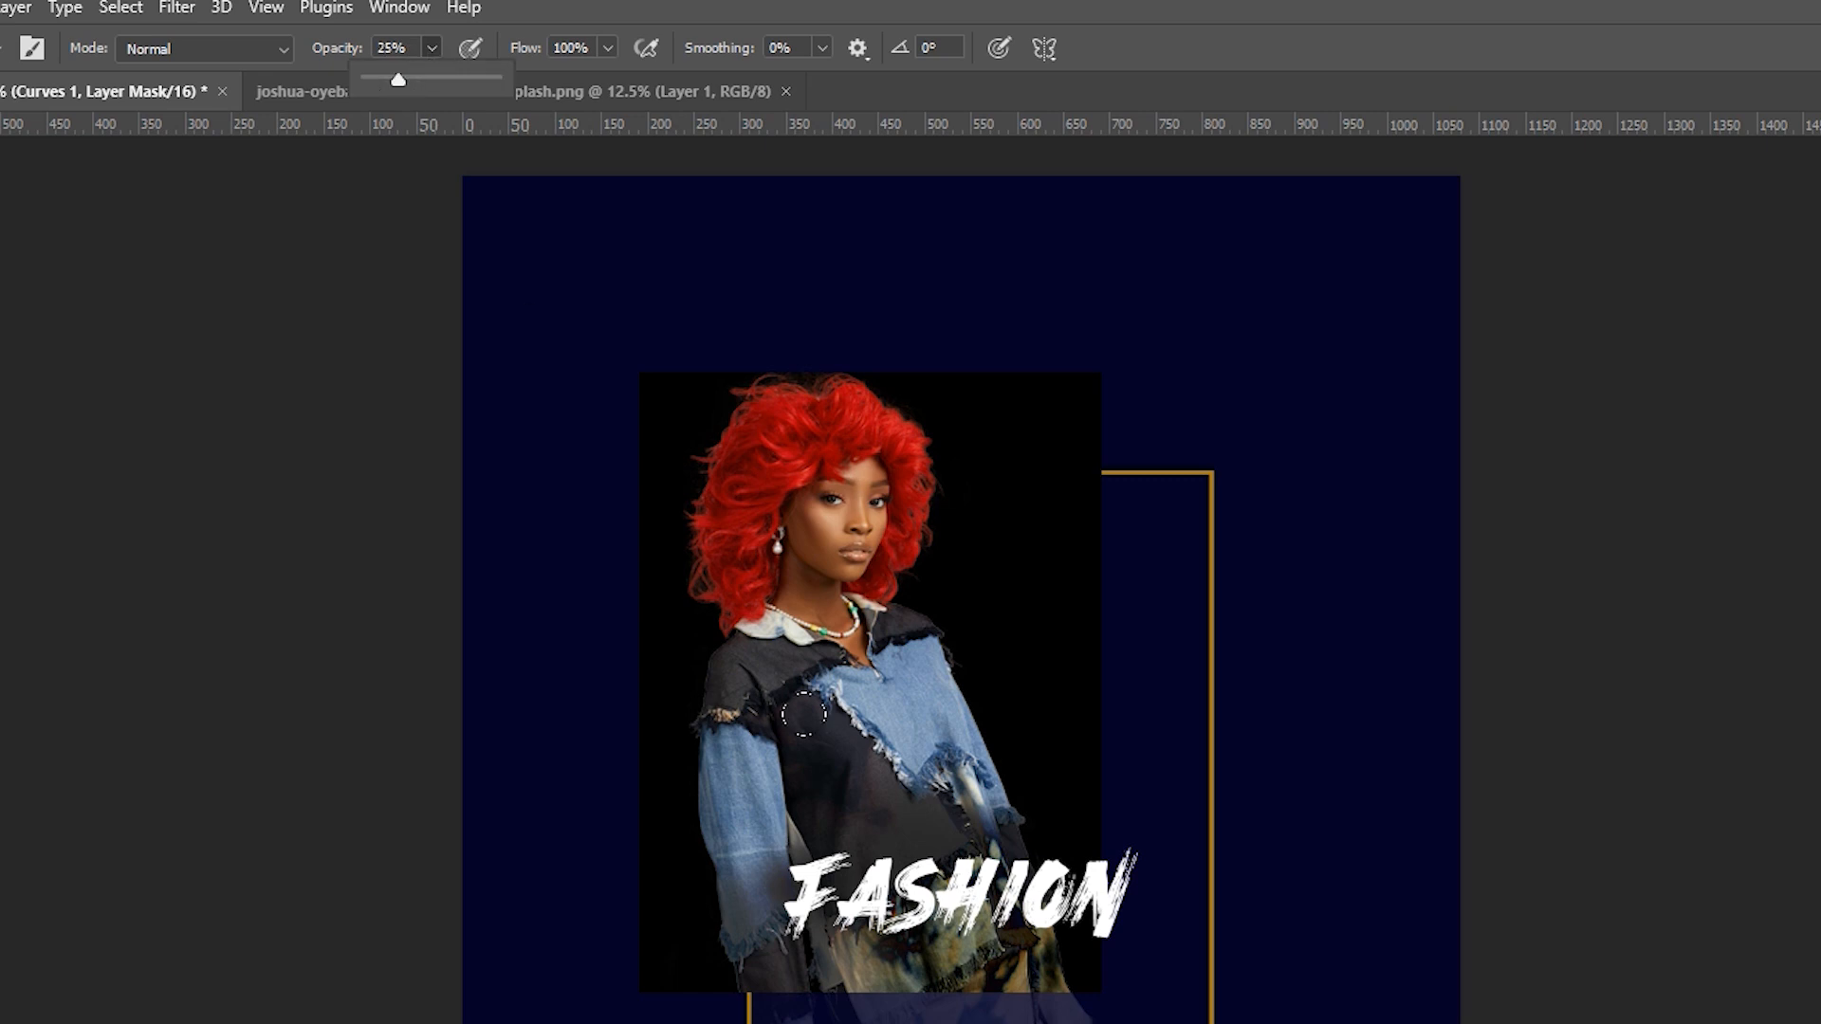
left_click(946, 986)
key("ctrl+z")
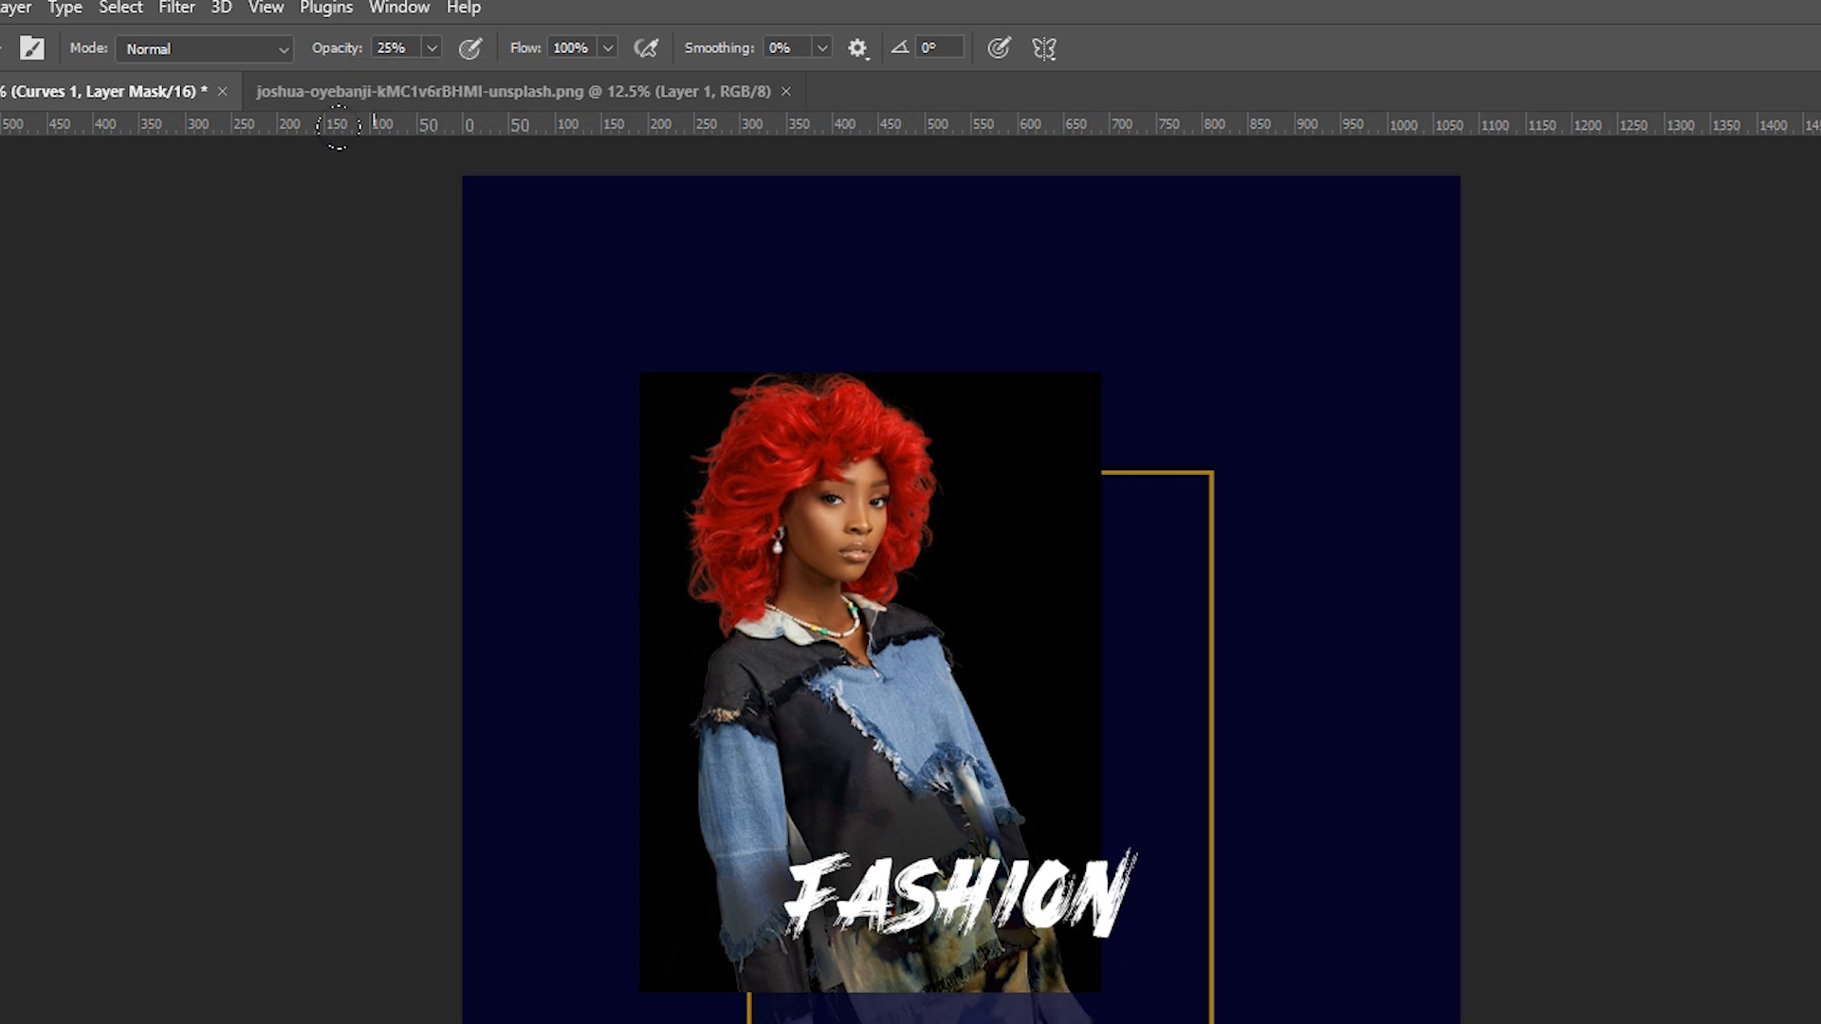
Lightly brush the Curves mask over the garment around the FASHION title at 11% brush opacity, and deselect the layer.
left_click(427, 53)
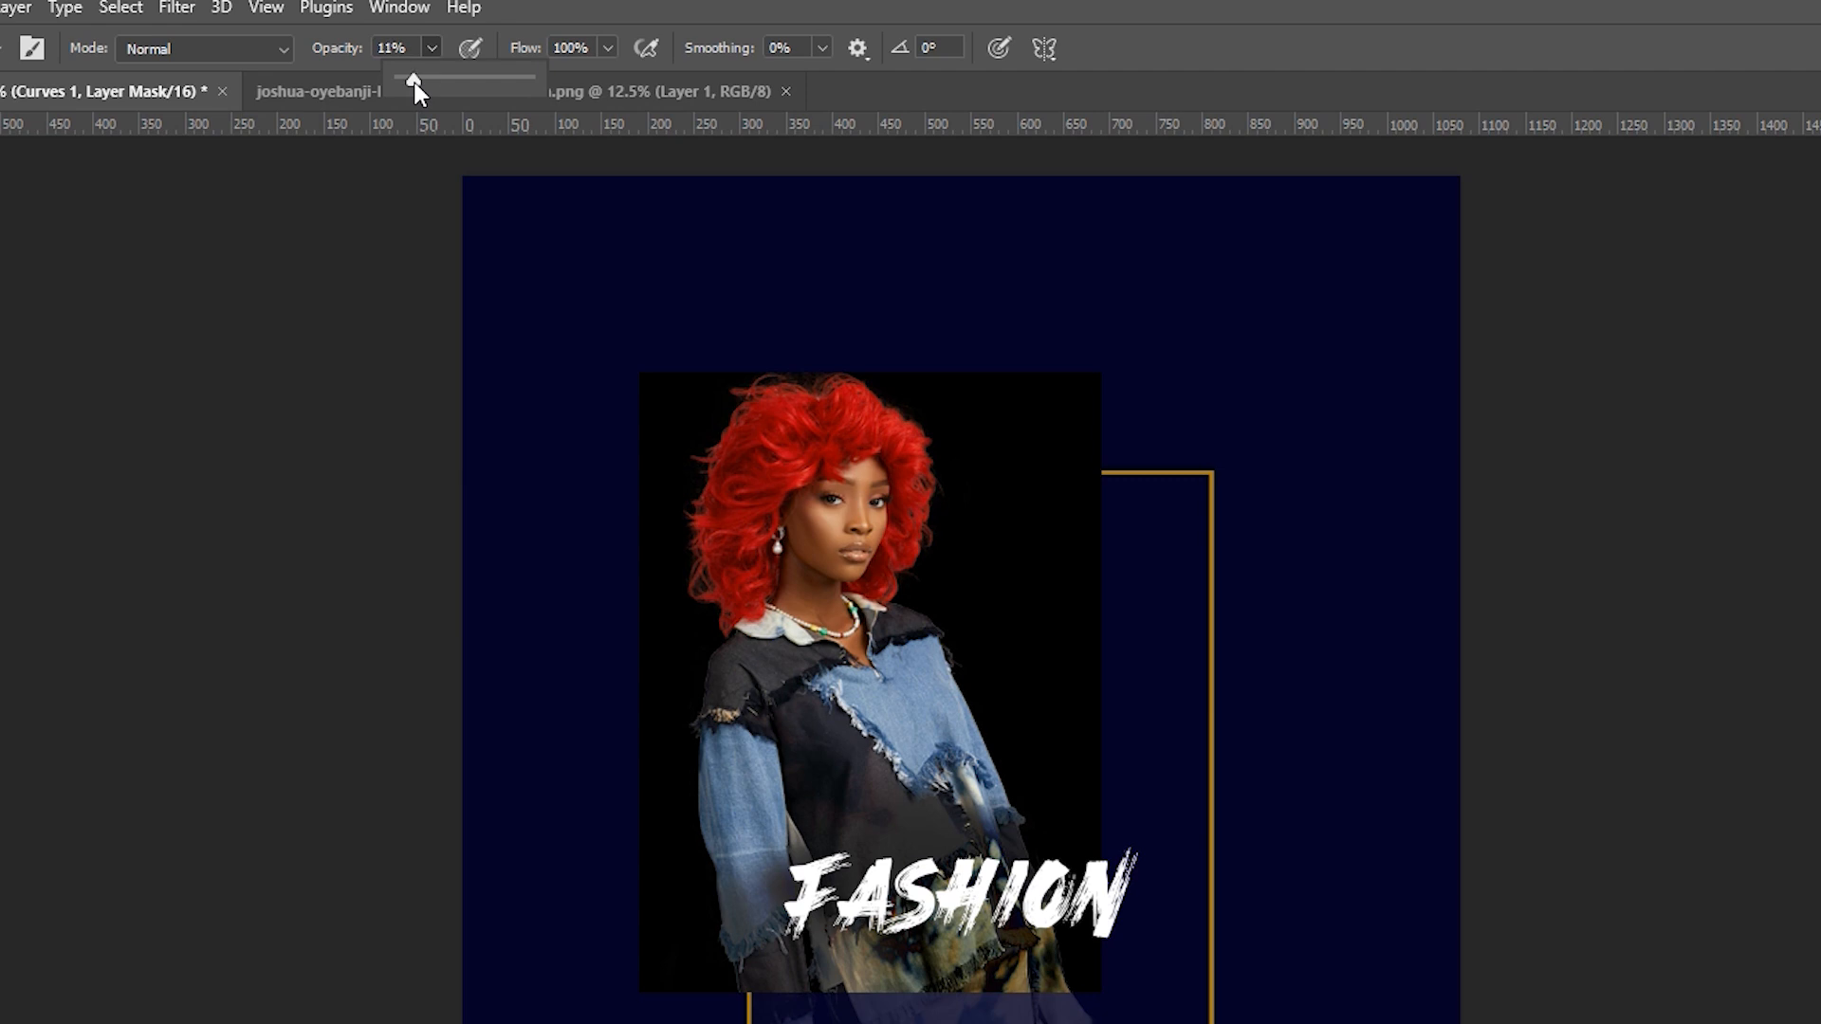
left_click_drag(933, 922, 1035, 922)
left_click_drag(838, 961, 1064, 962)
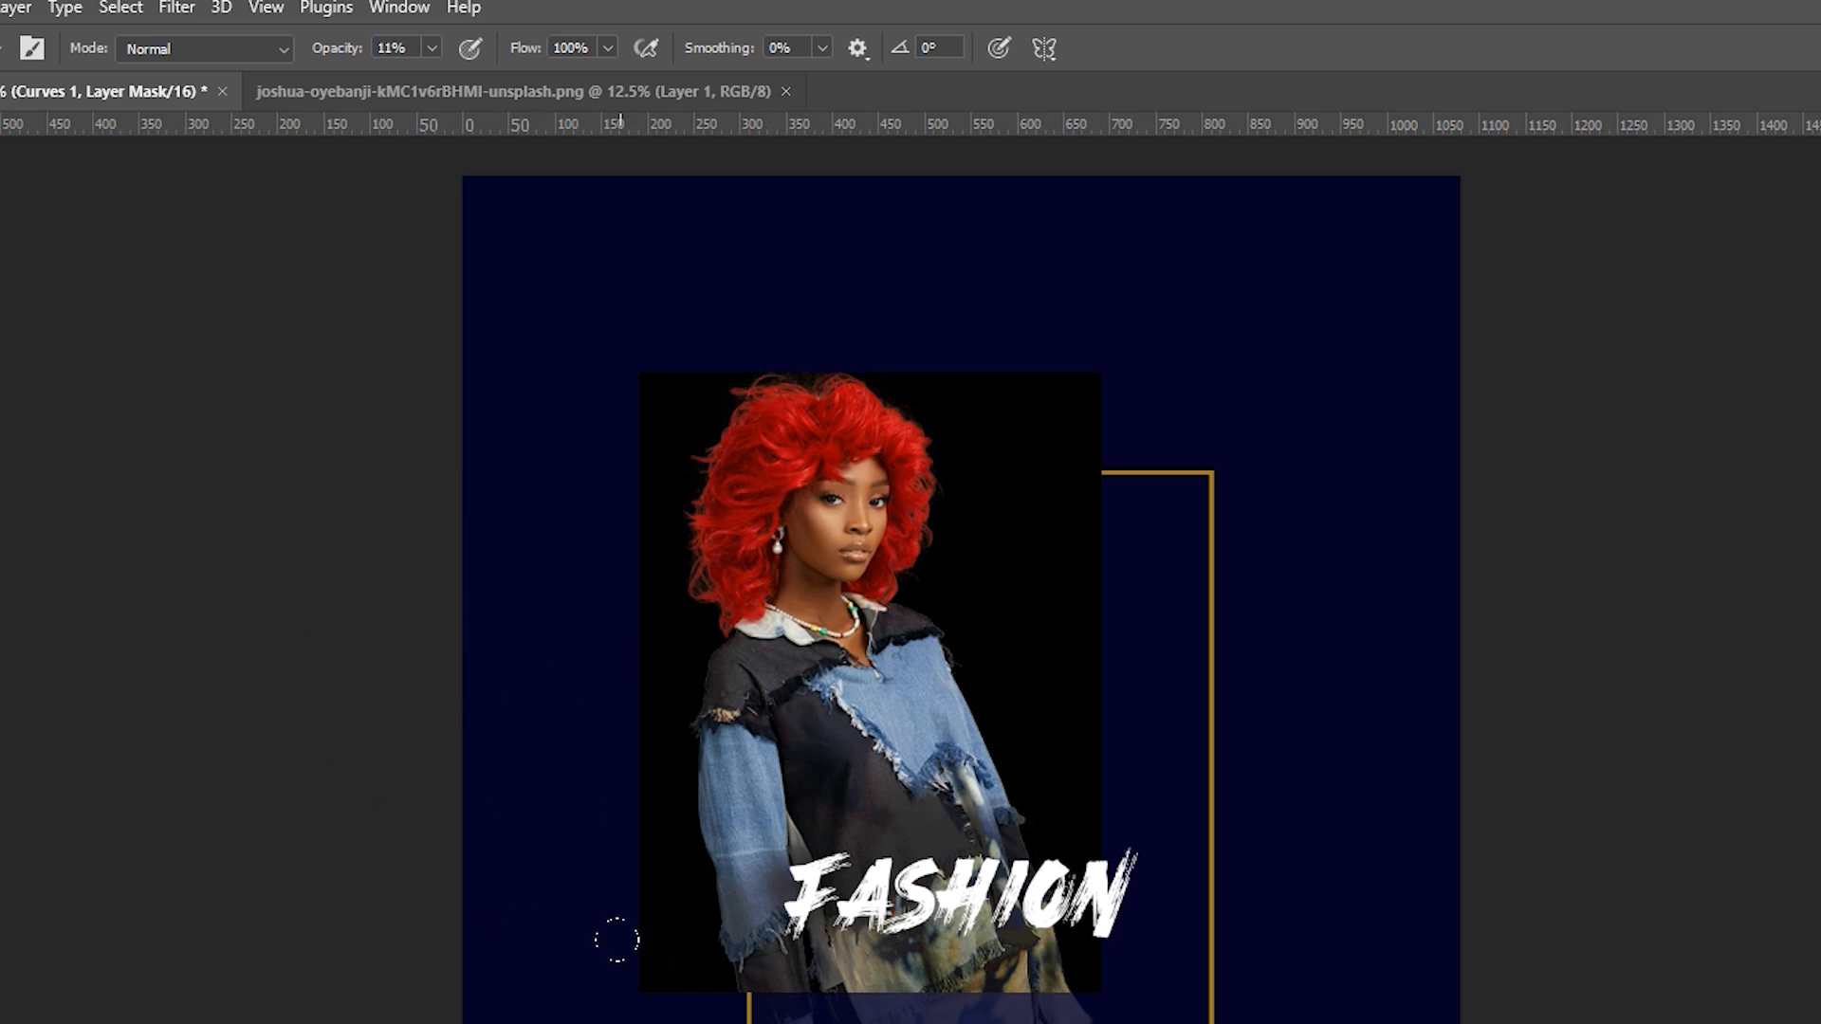
key("v")
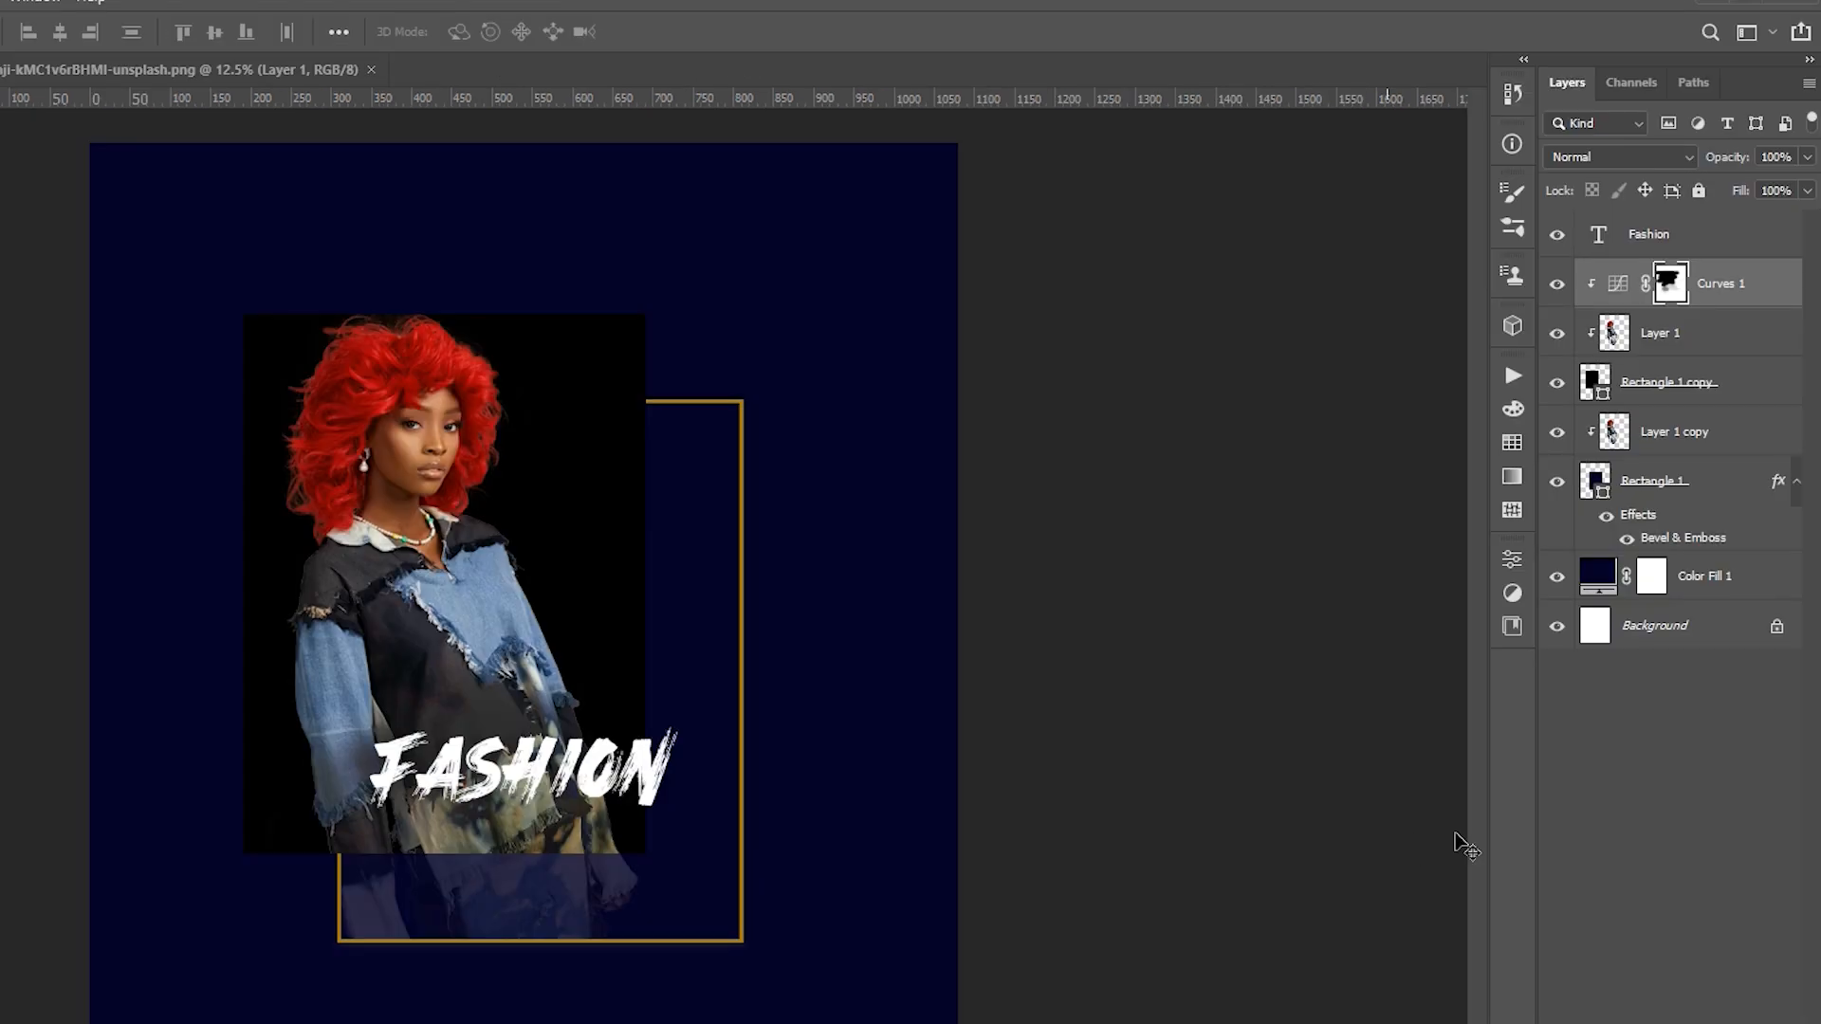
left_click(1651, 838)
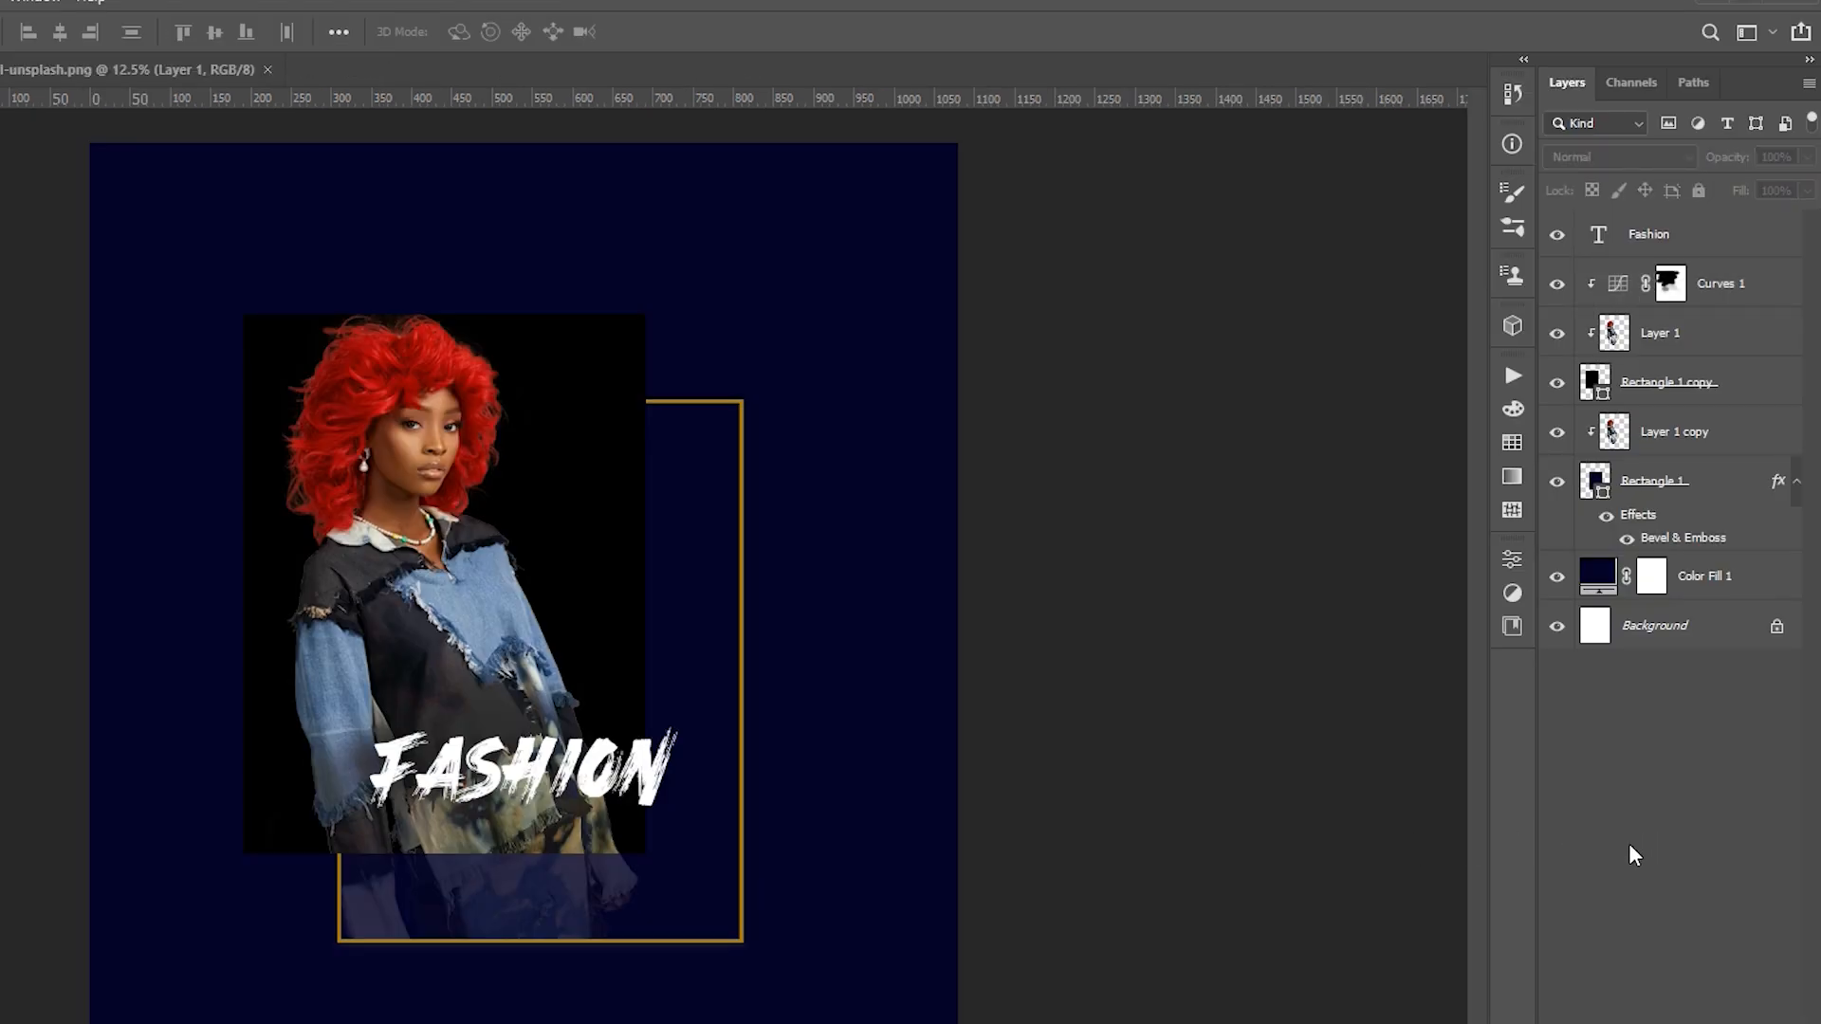
Add a white BRANDNAME text line on the poster in the Ocean Light font at 36 pt.
key("t")
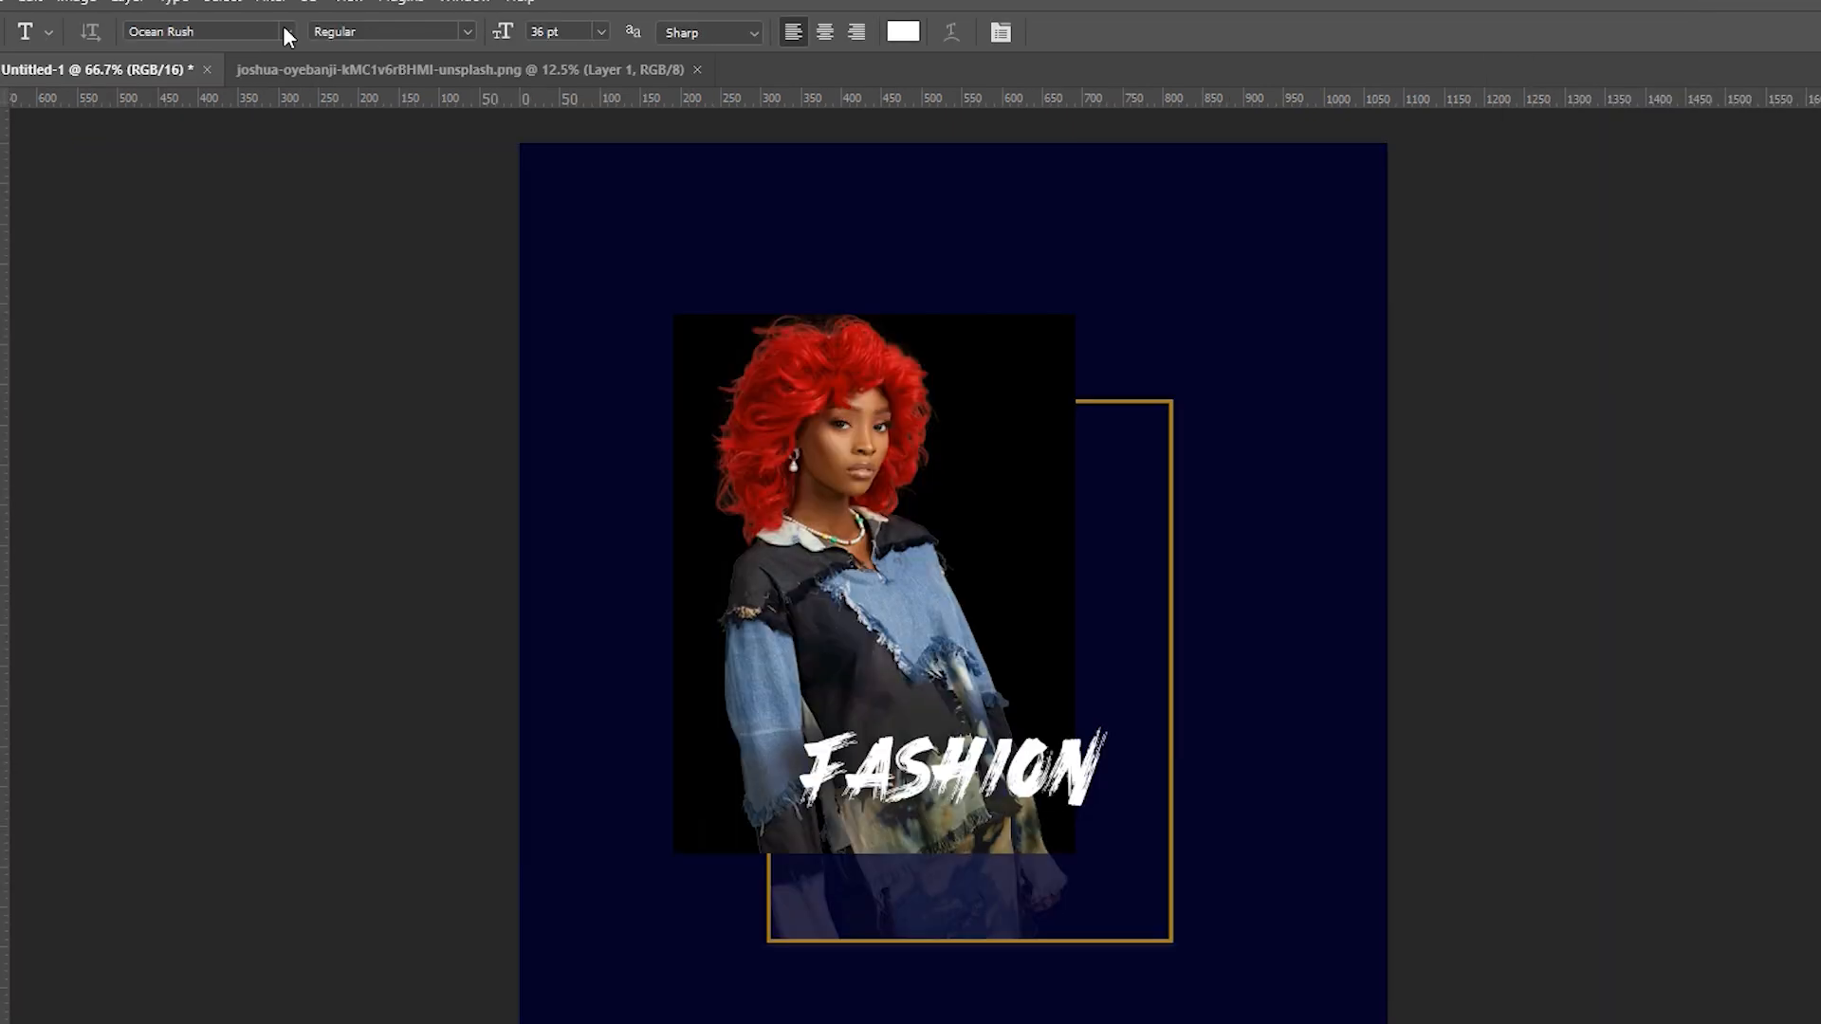
left_click(286, 32)
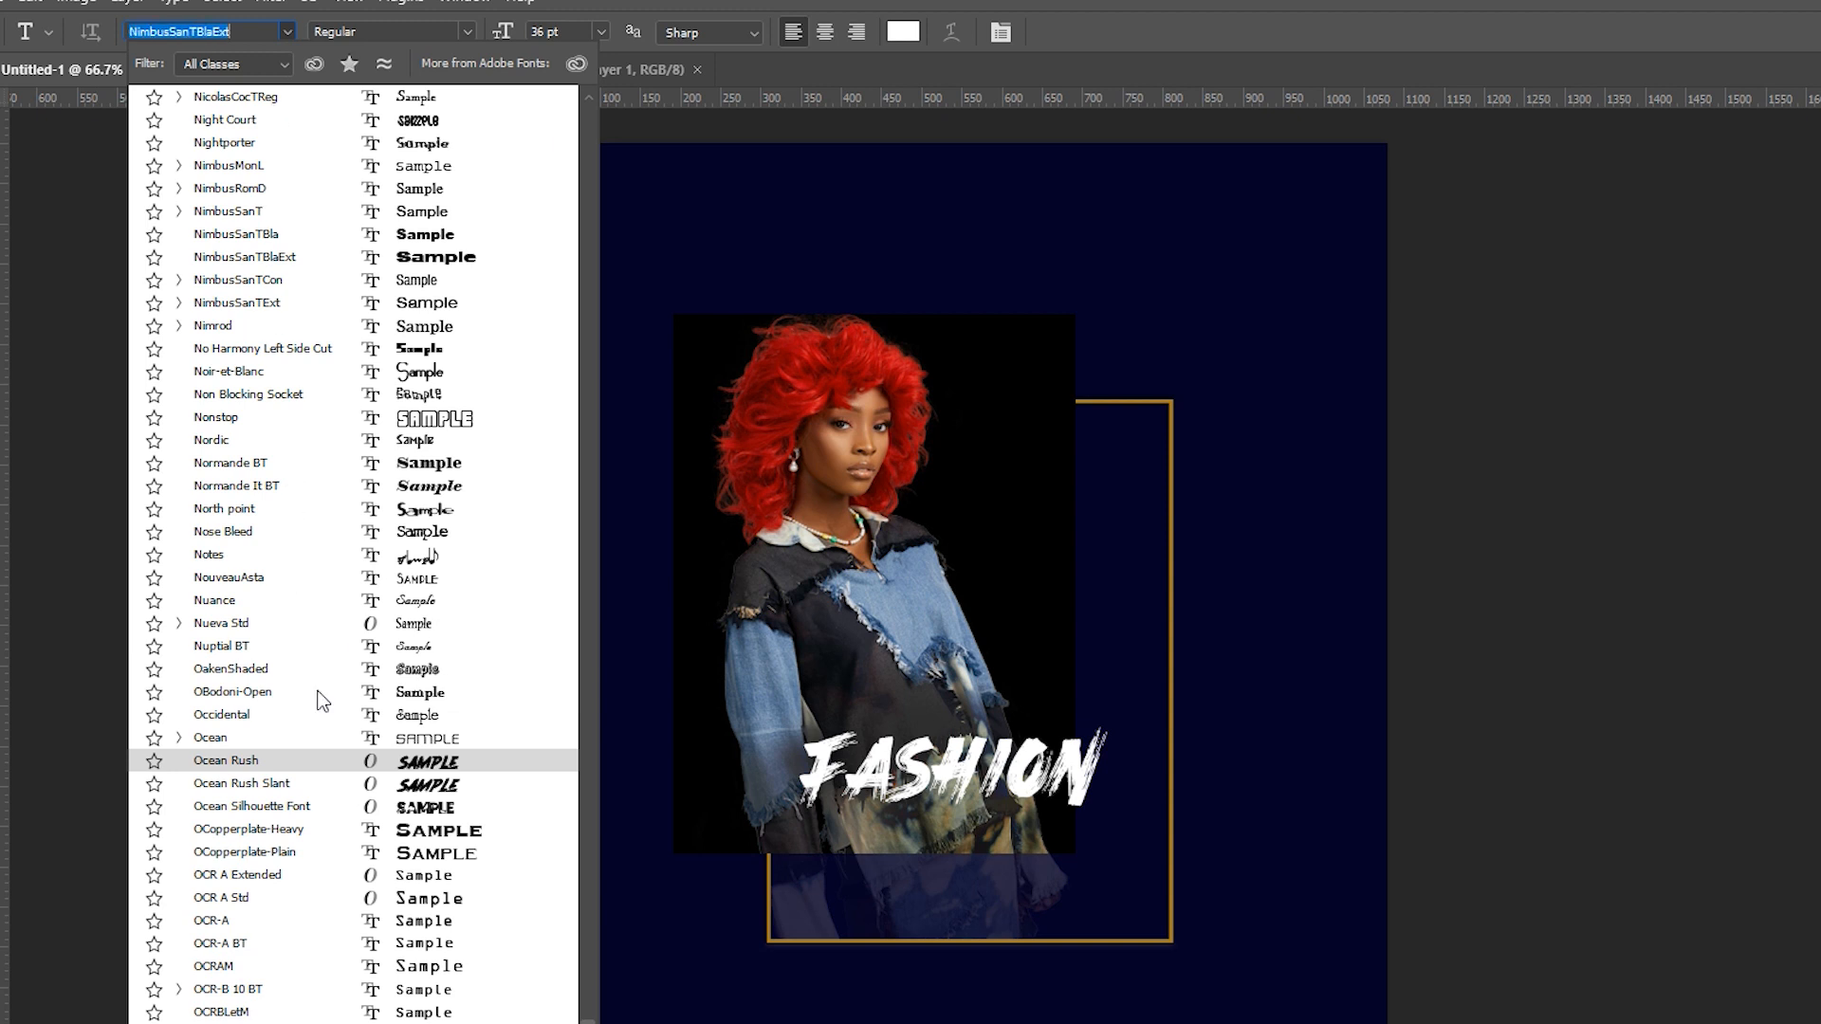
left_click(321, 745)
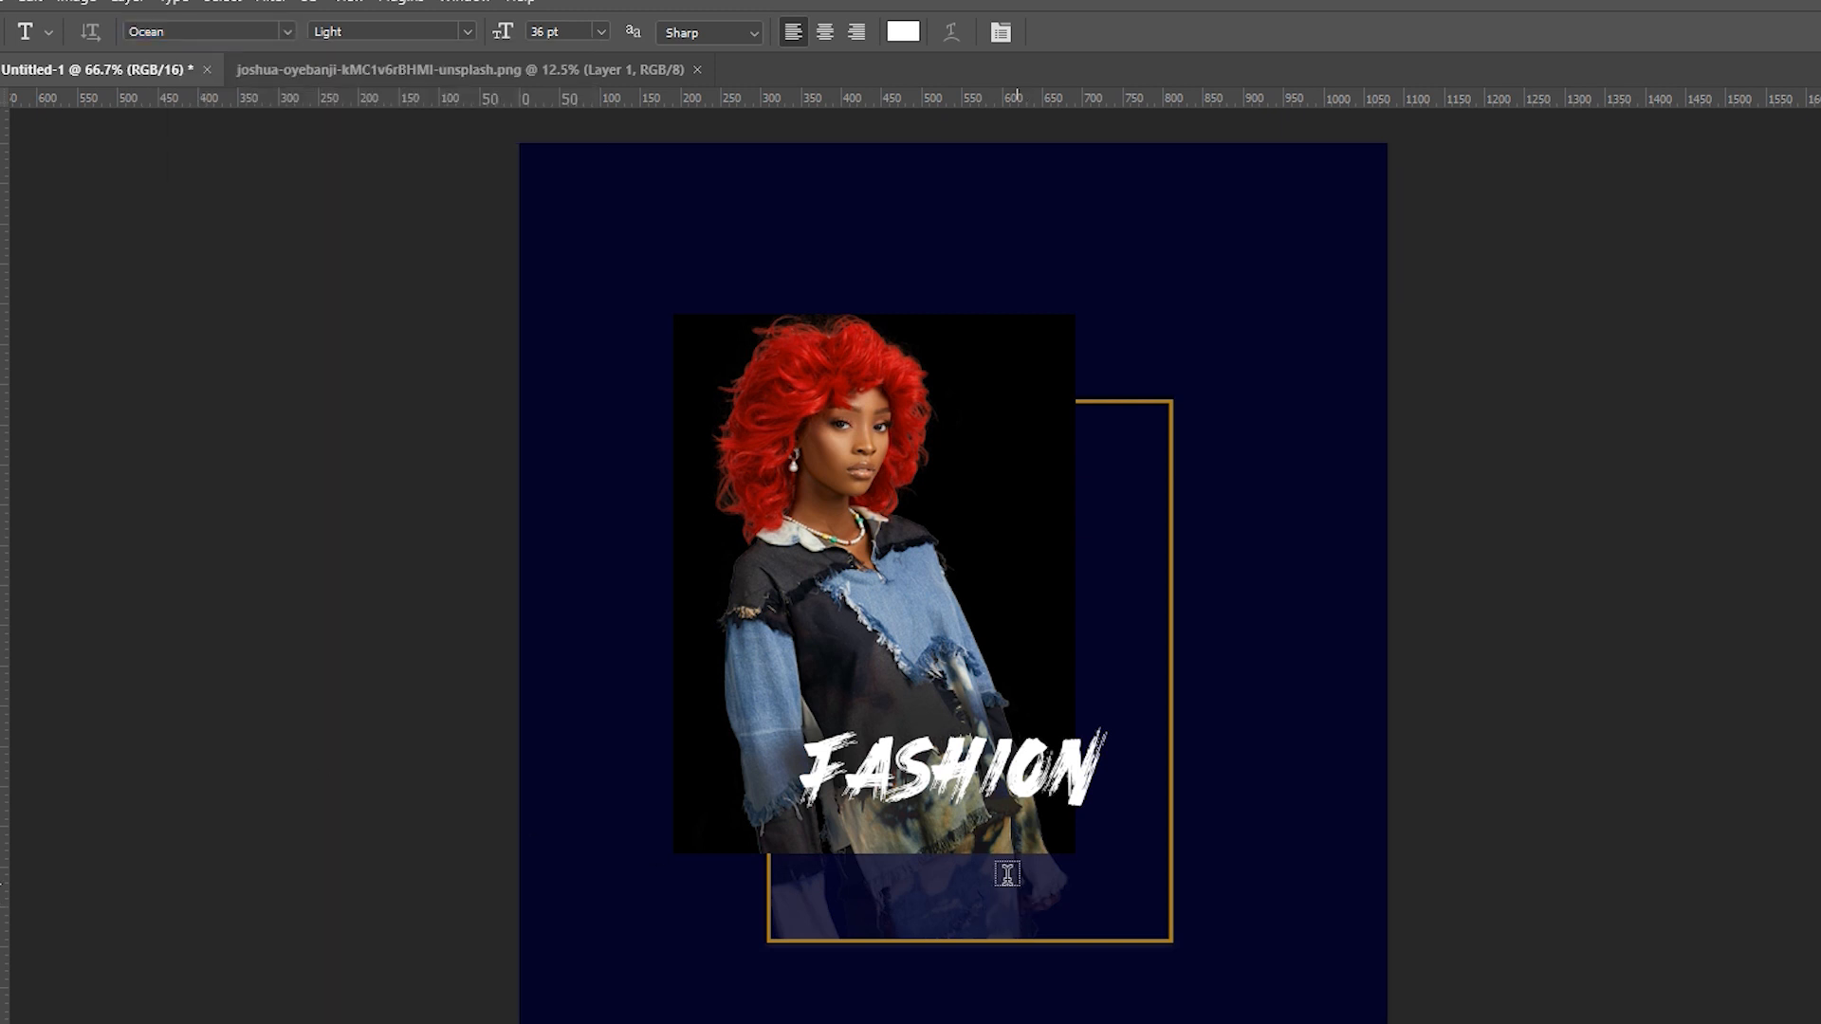
left_click(929, 882)
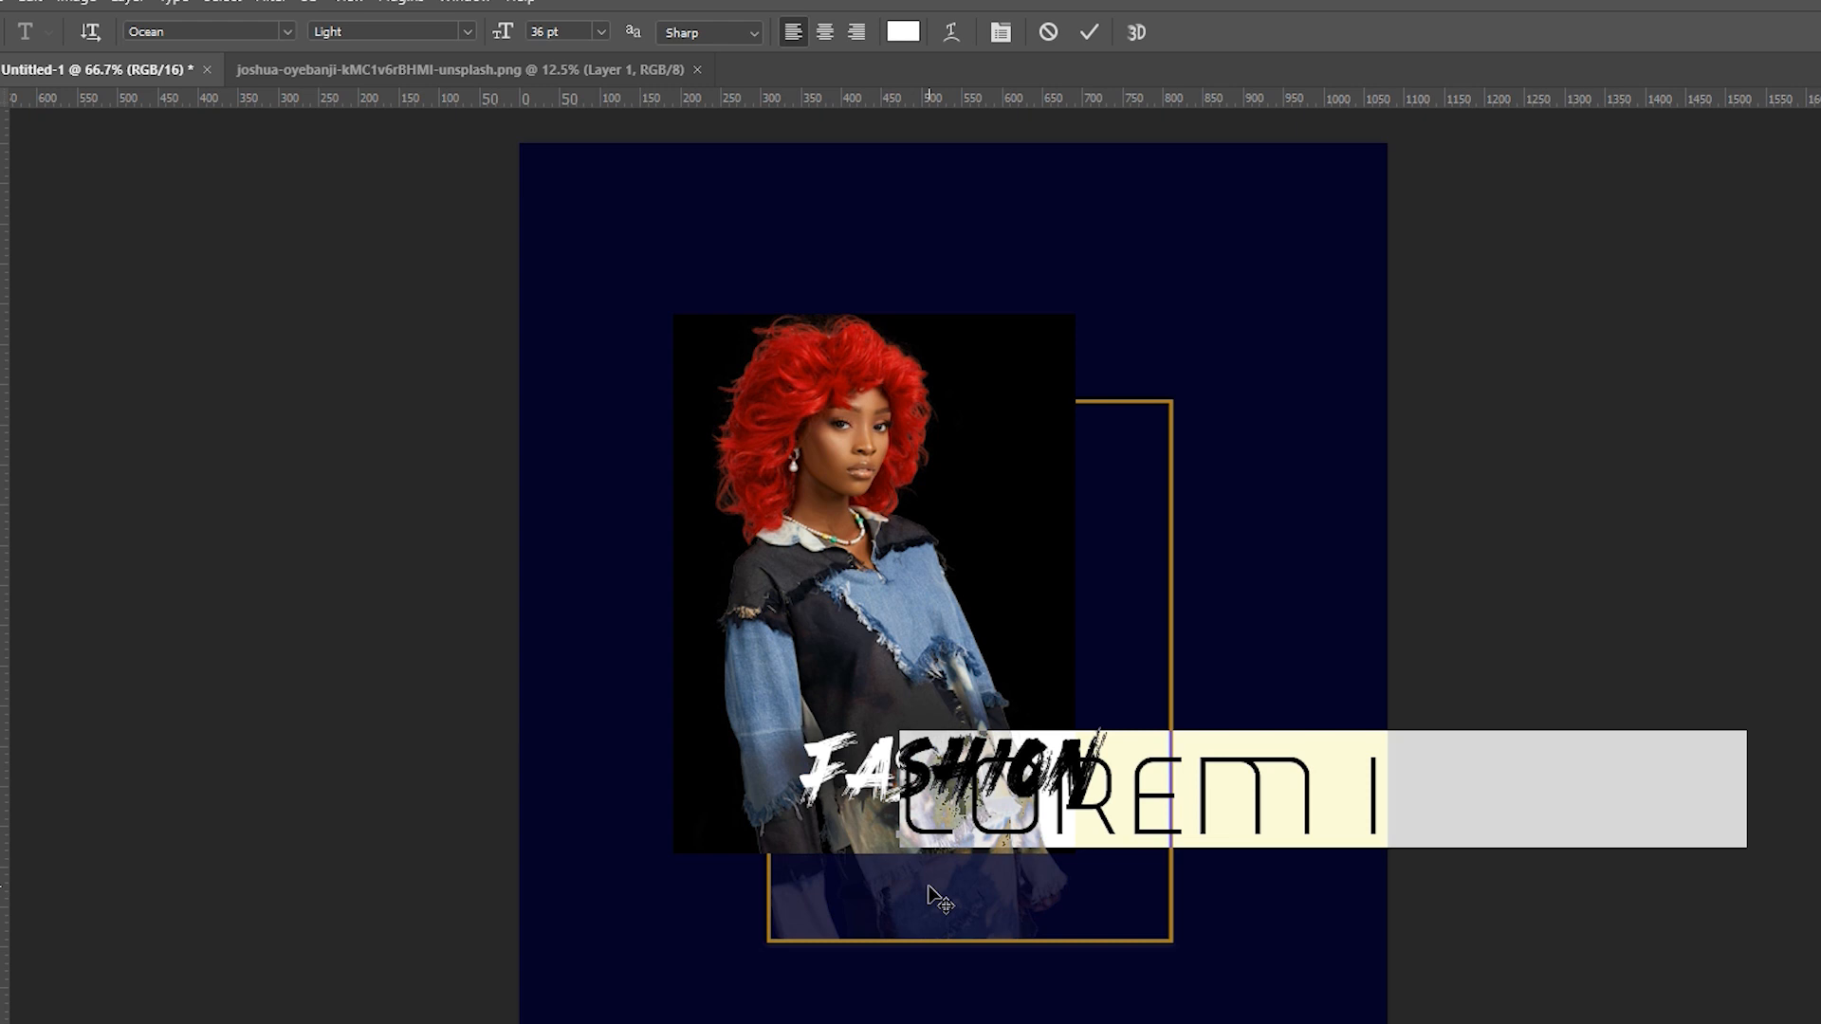
key("BackSpace")
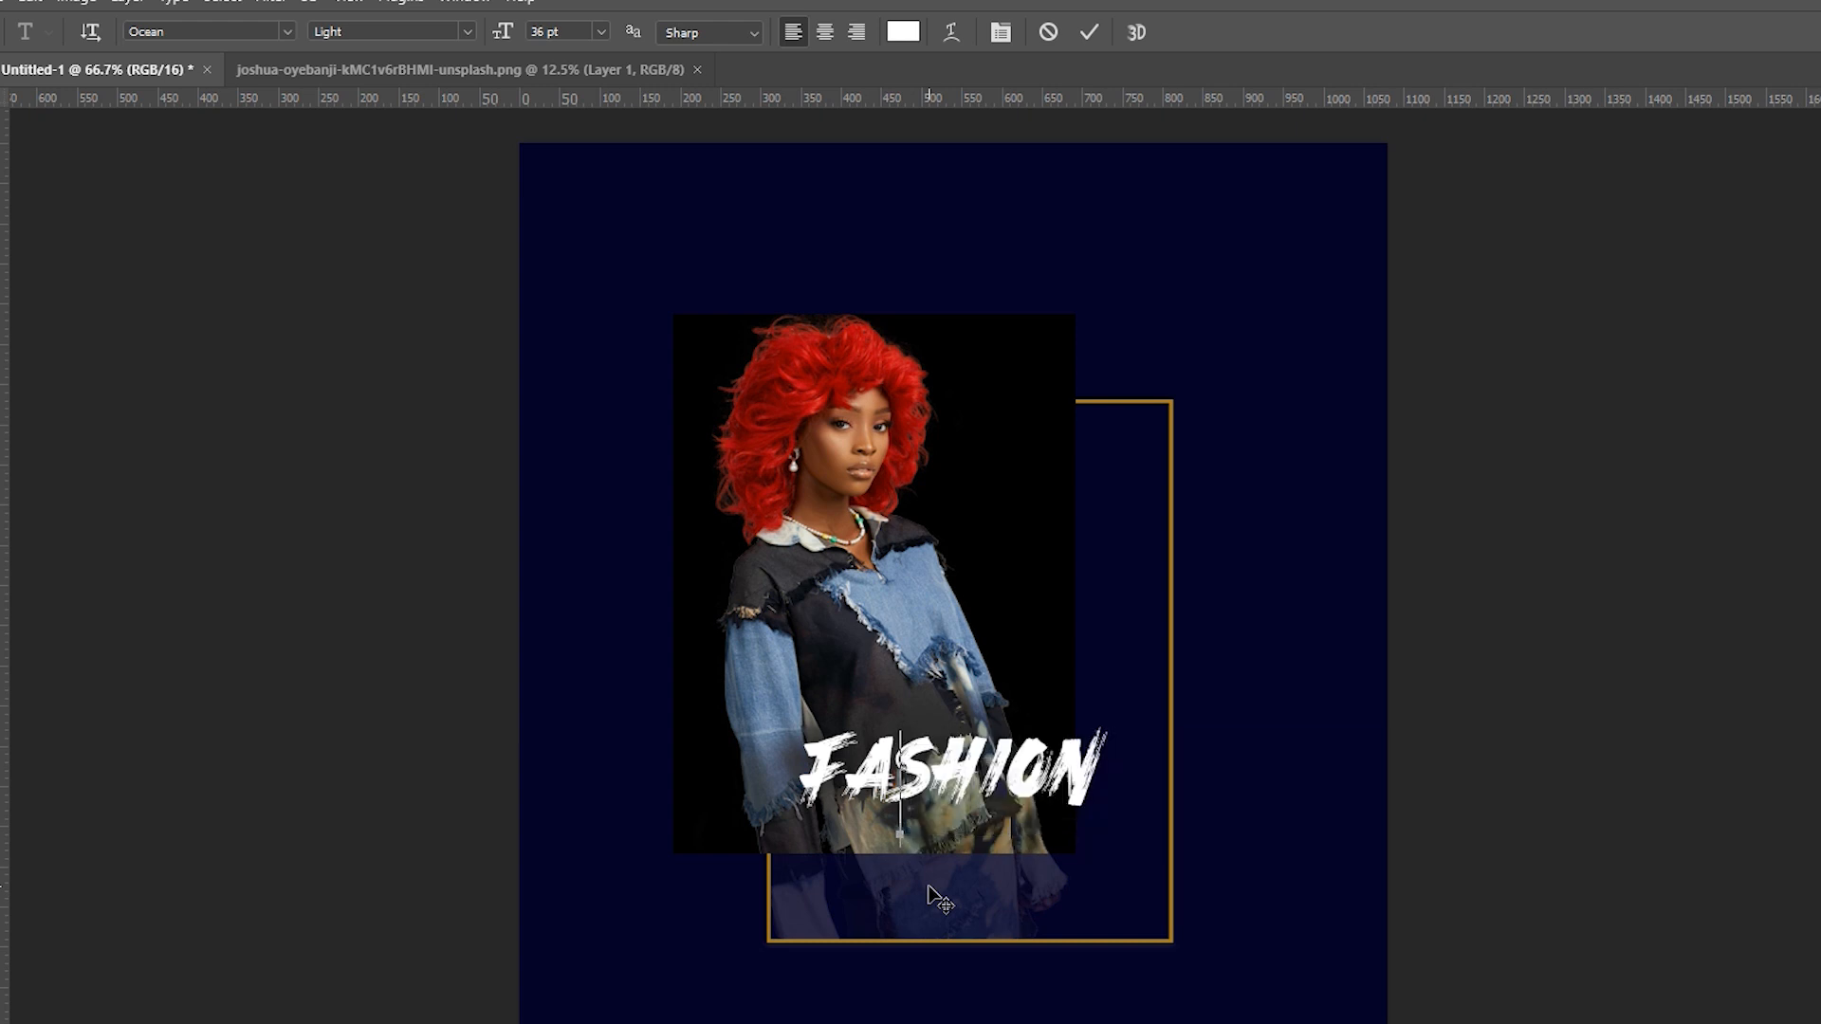
type("BRAND")
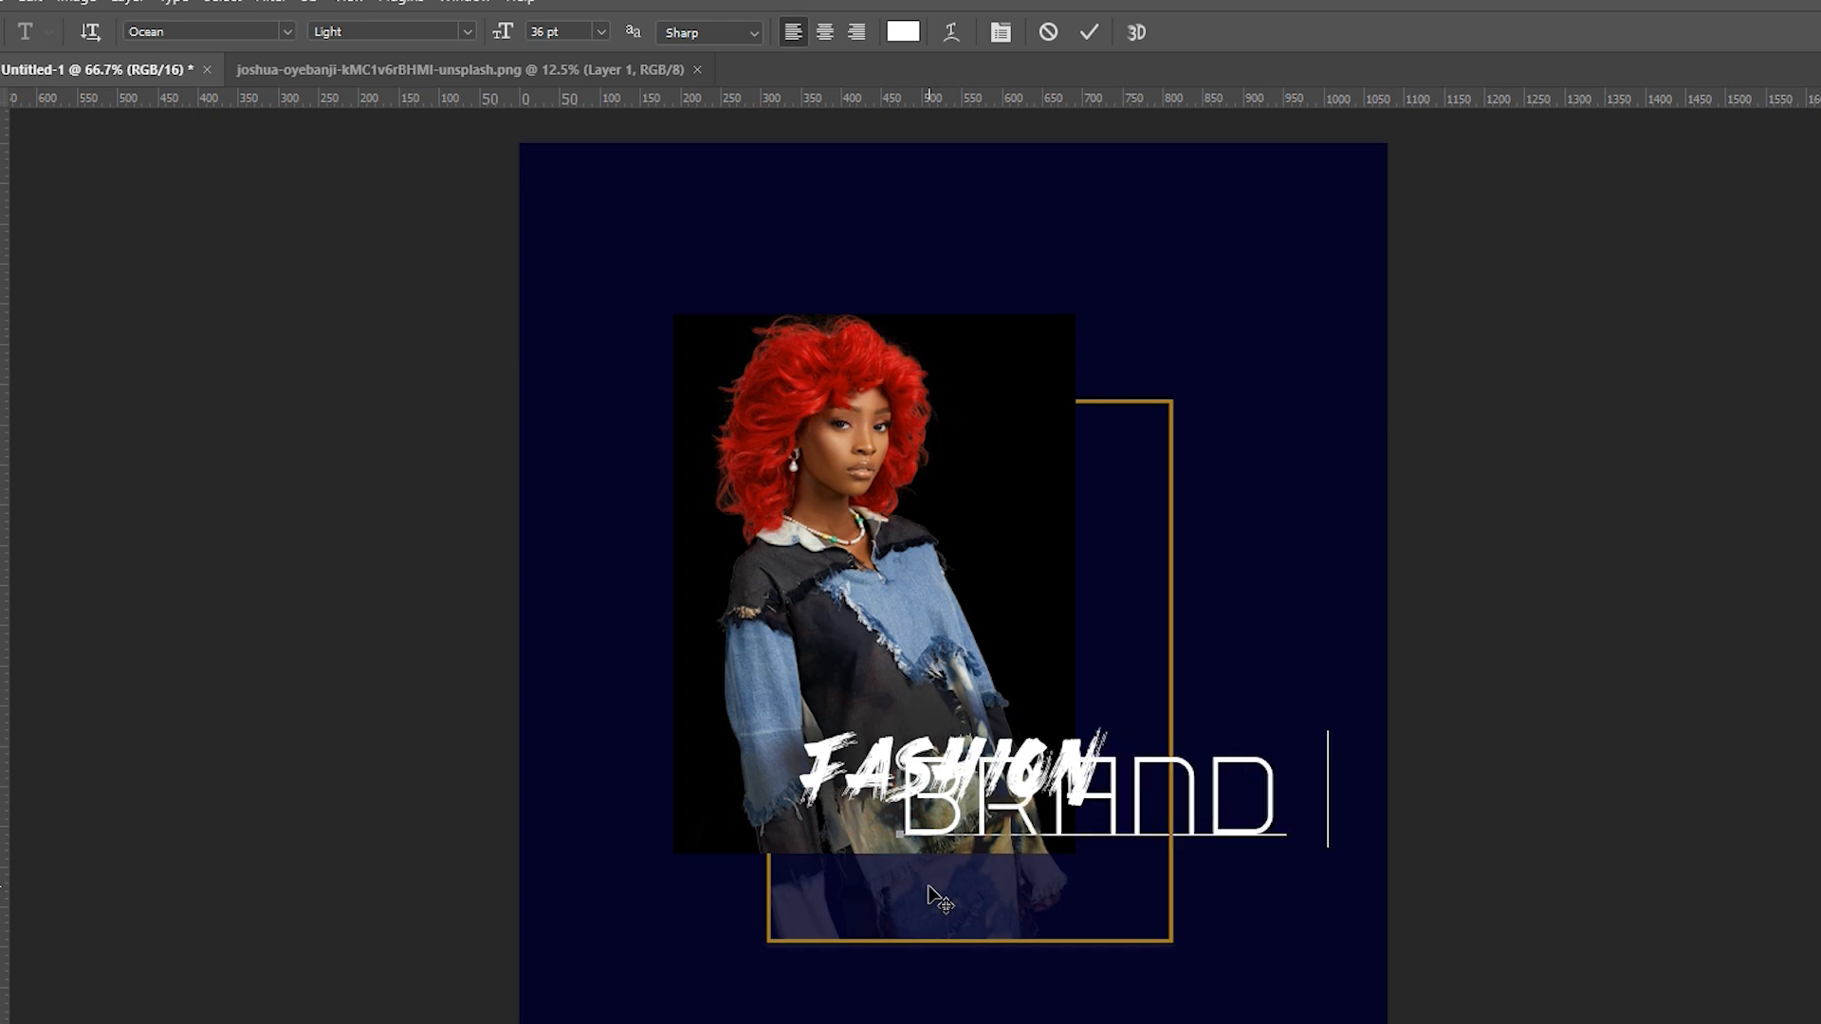
type("NAME")
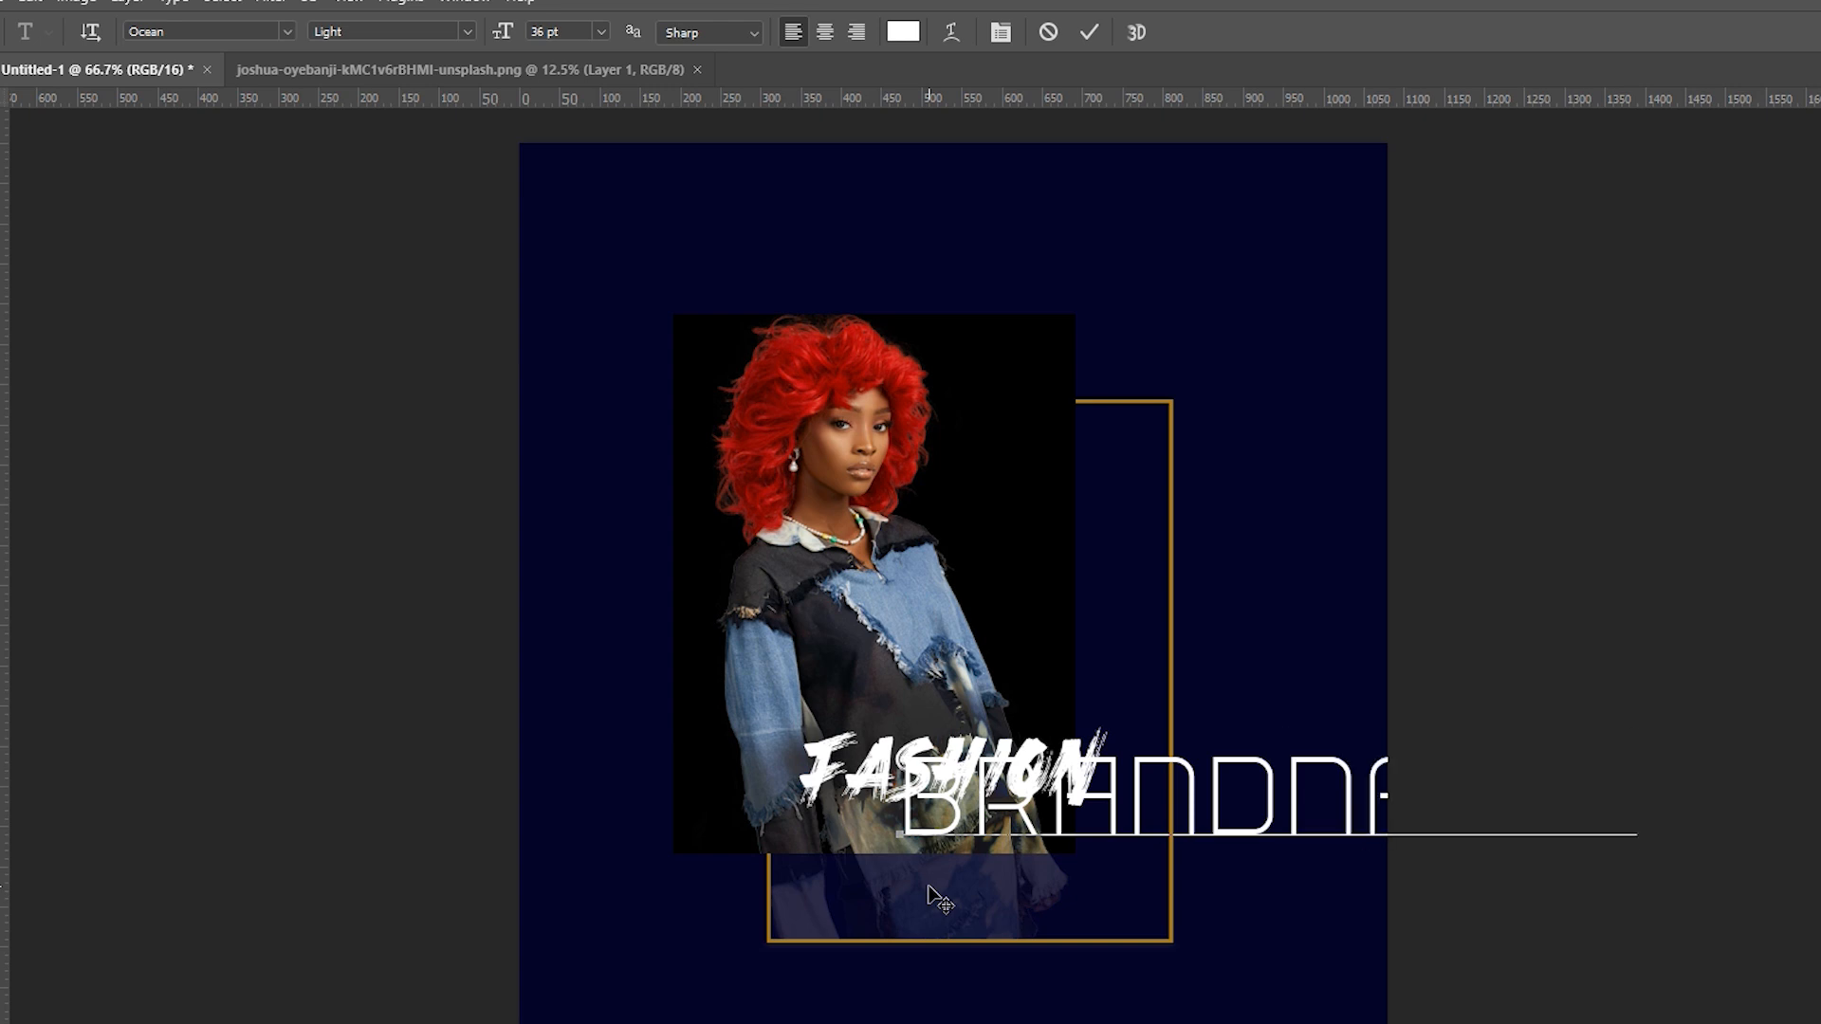
key("ctrl+Return")
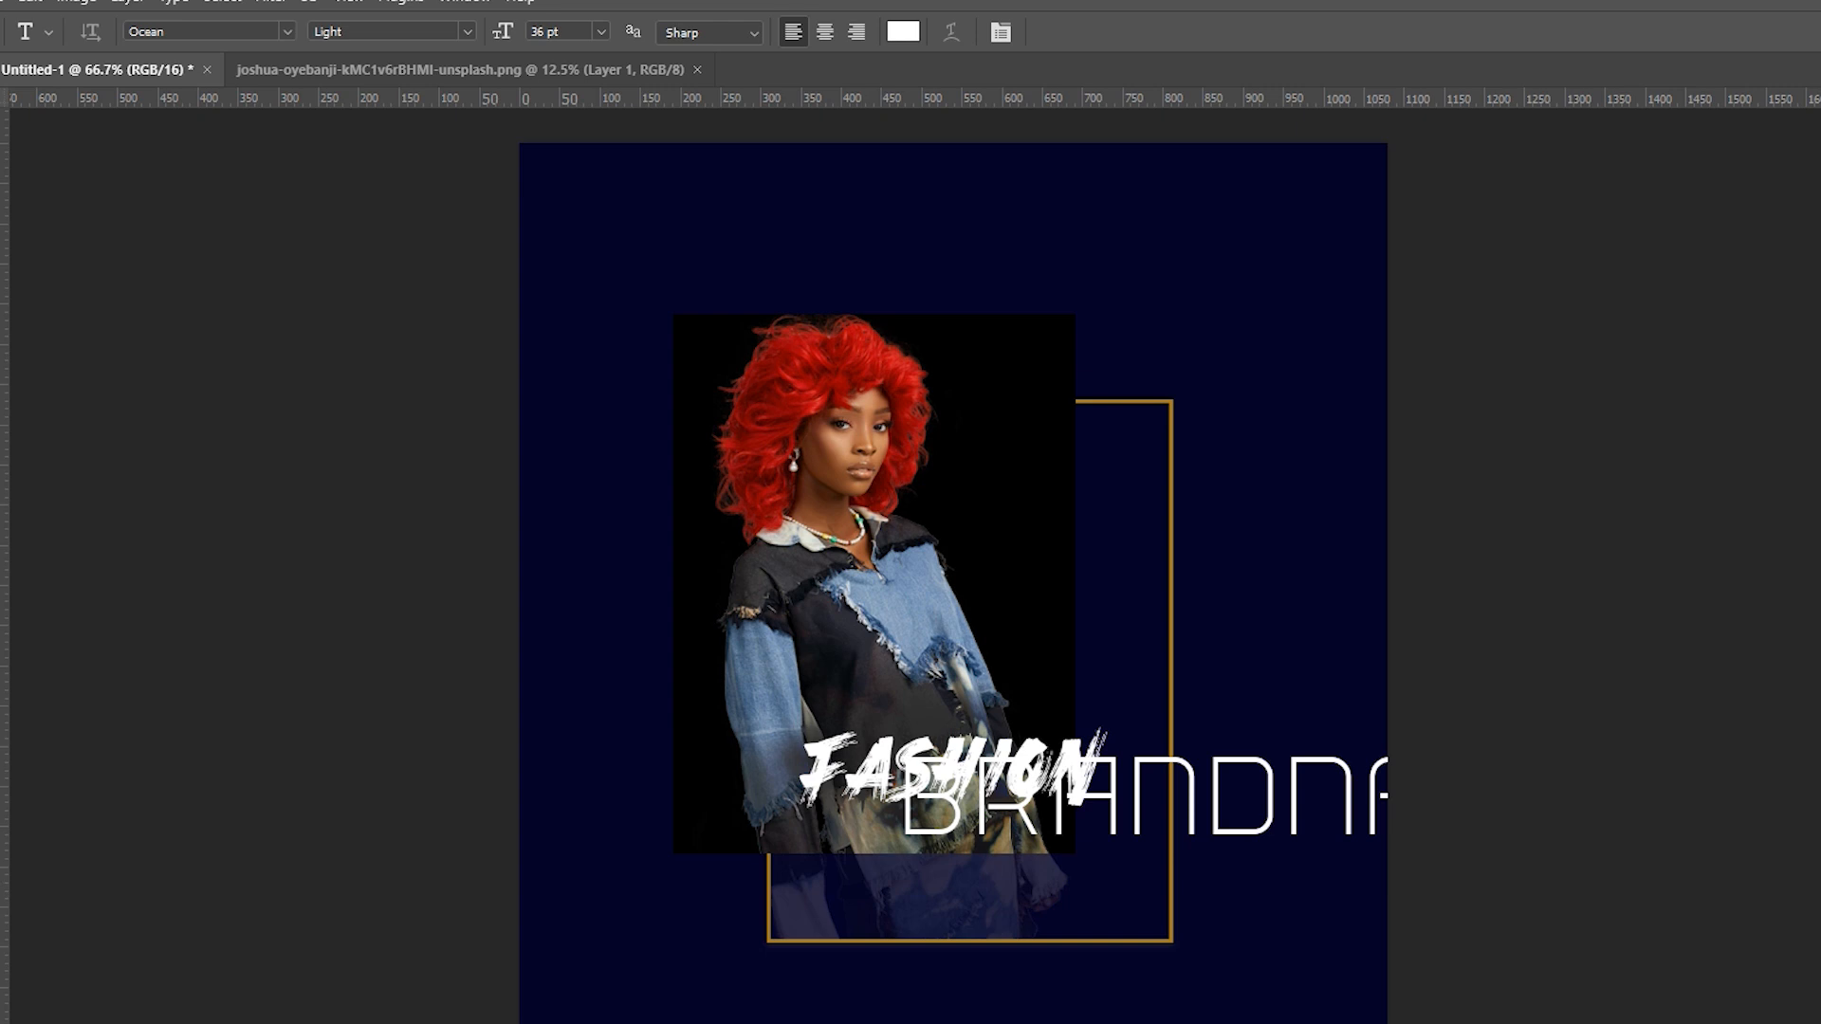
Scale BRANDNAME down to about 269 px wide and center it horizontally near the poster's upper edge.
key("ctrl+t")
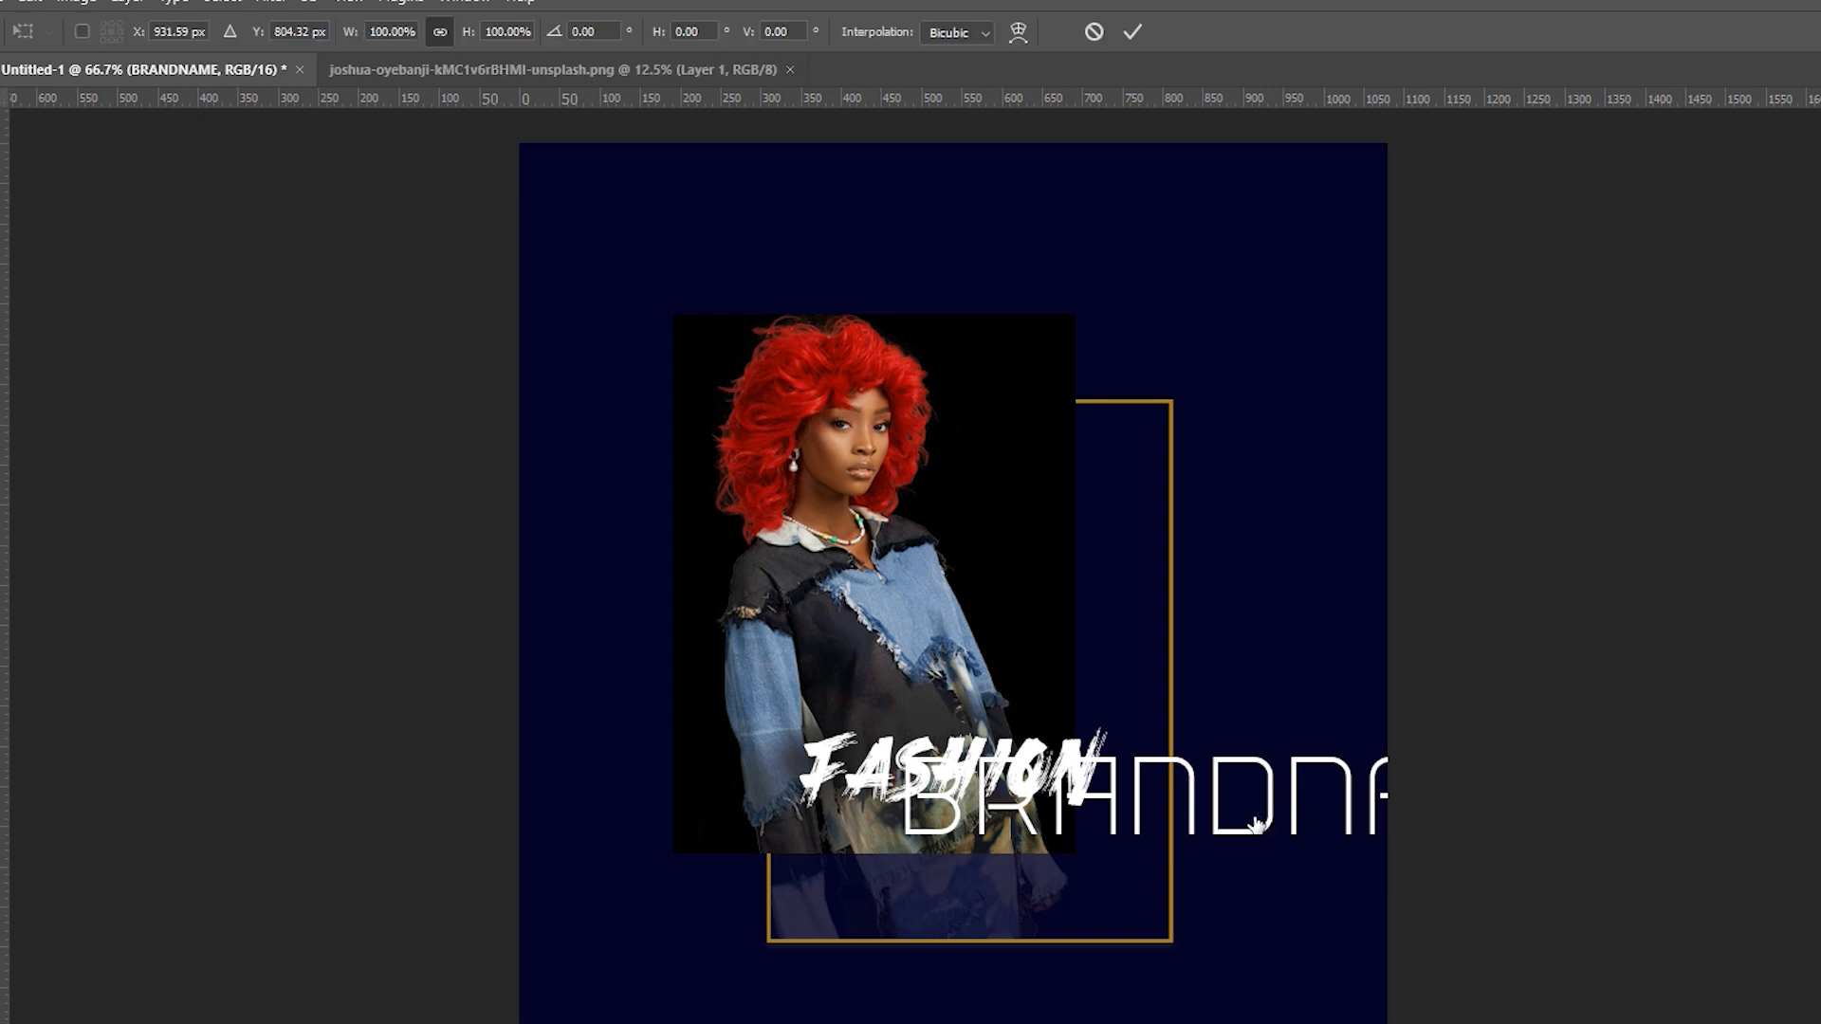
left_click_drag(1191, 614, 909, 61)
left_click_drag(1354, 310, 884, 186)
left_click_drag(780, 222, 1037, 217)
key("Return")
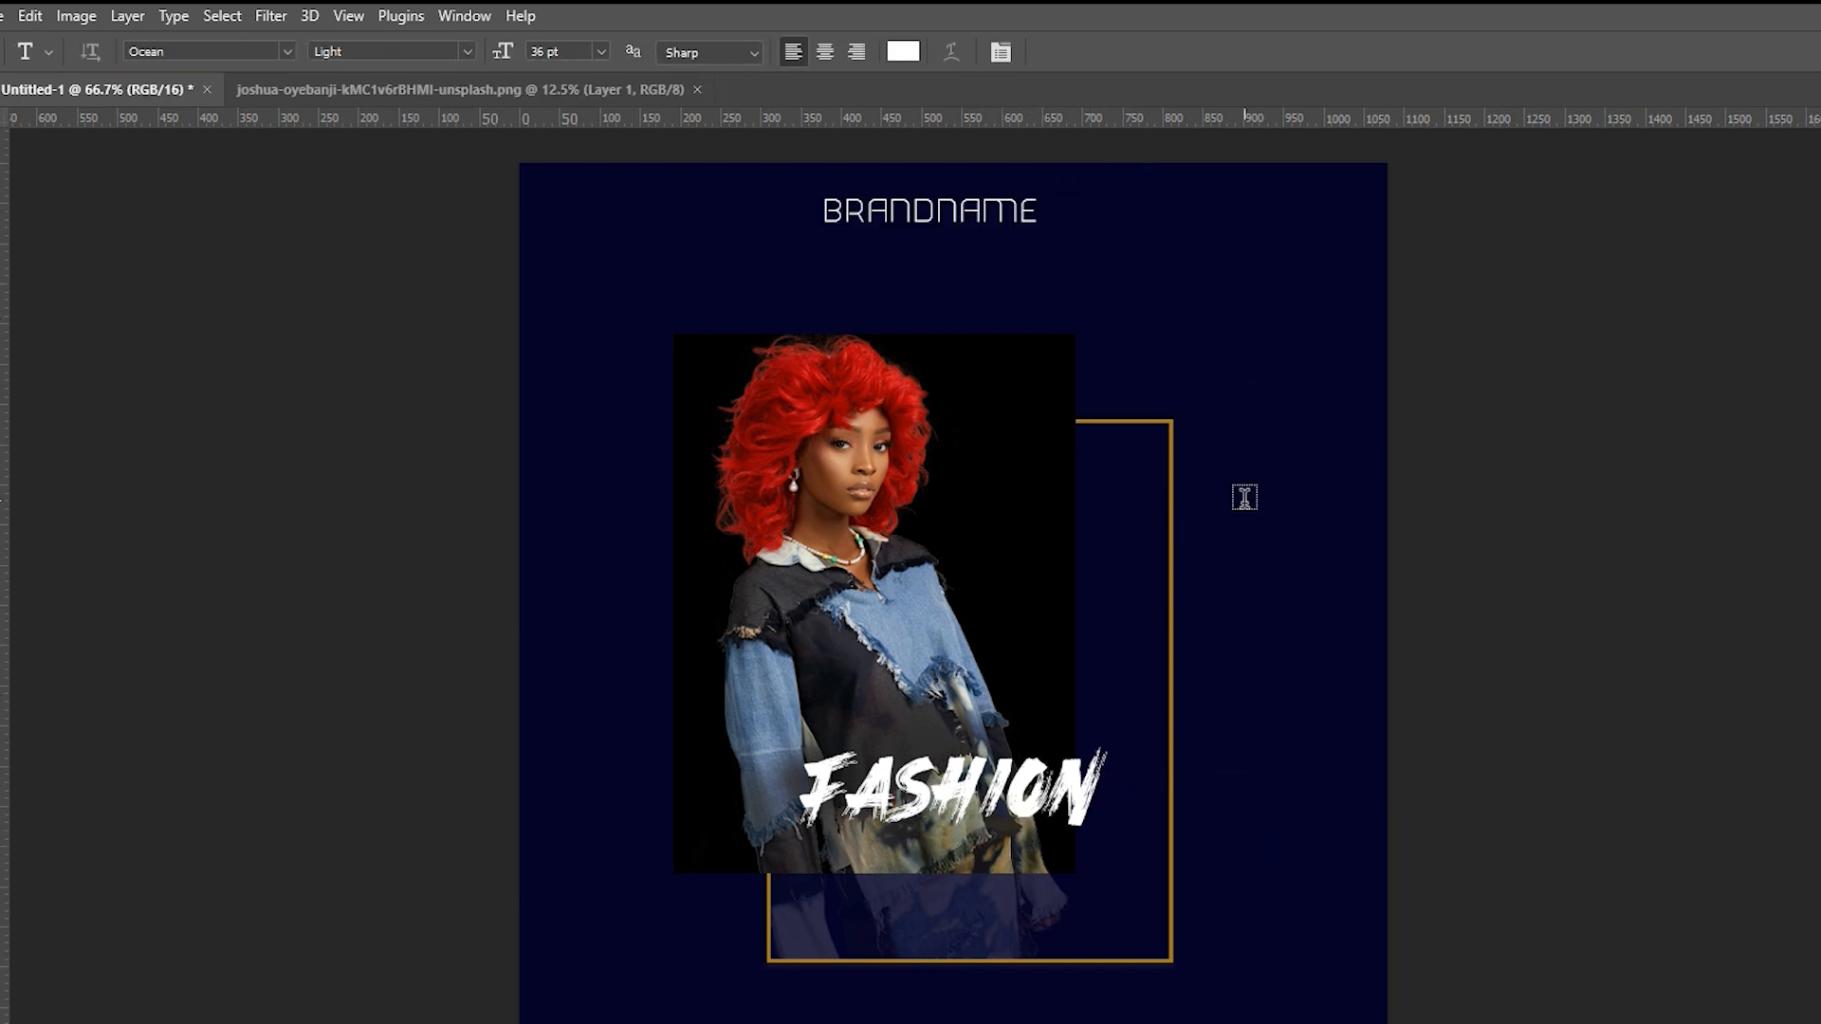
key("v")
left_click_drag(936, 210, 962, 216)
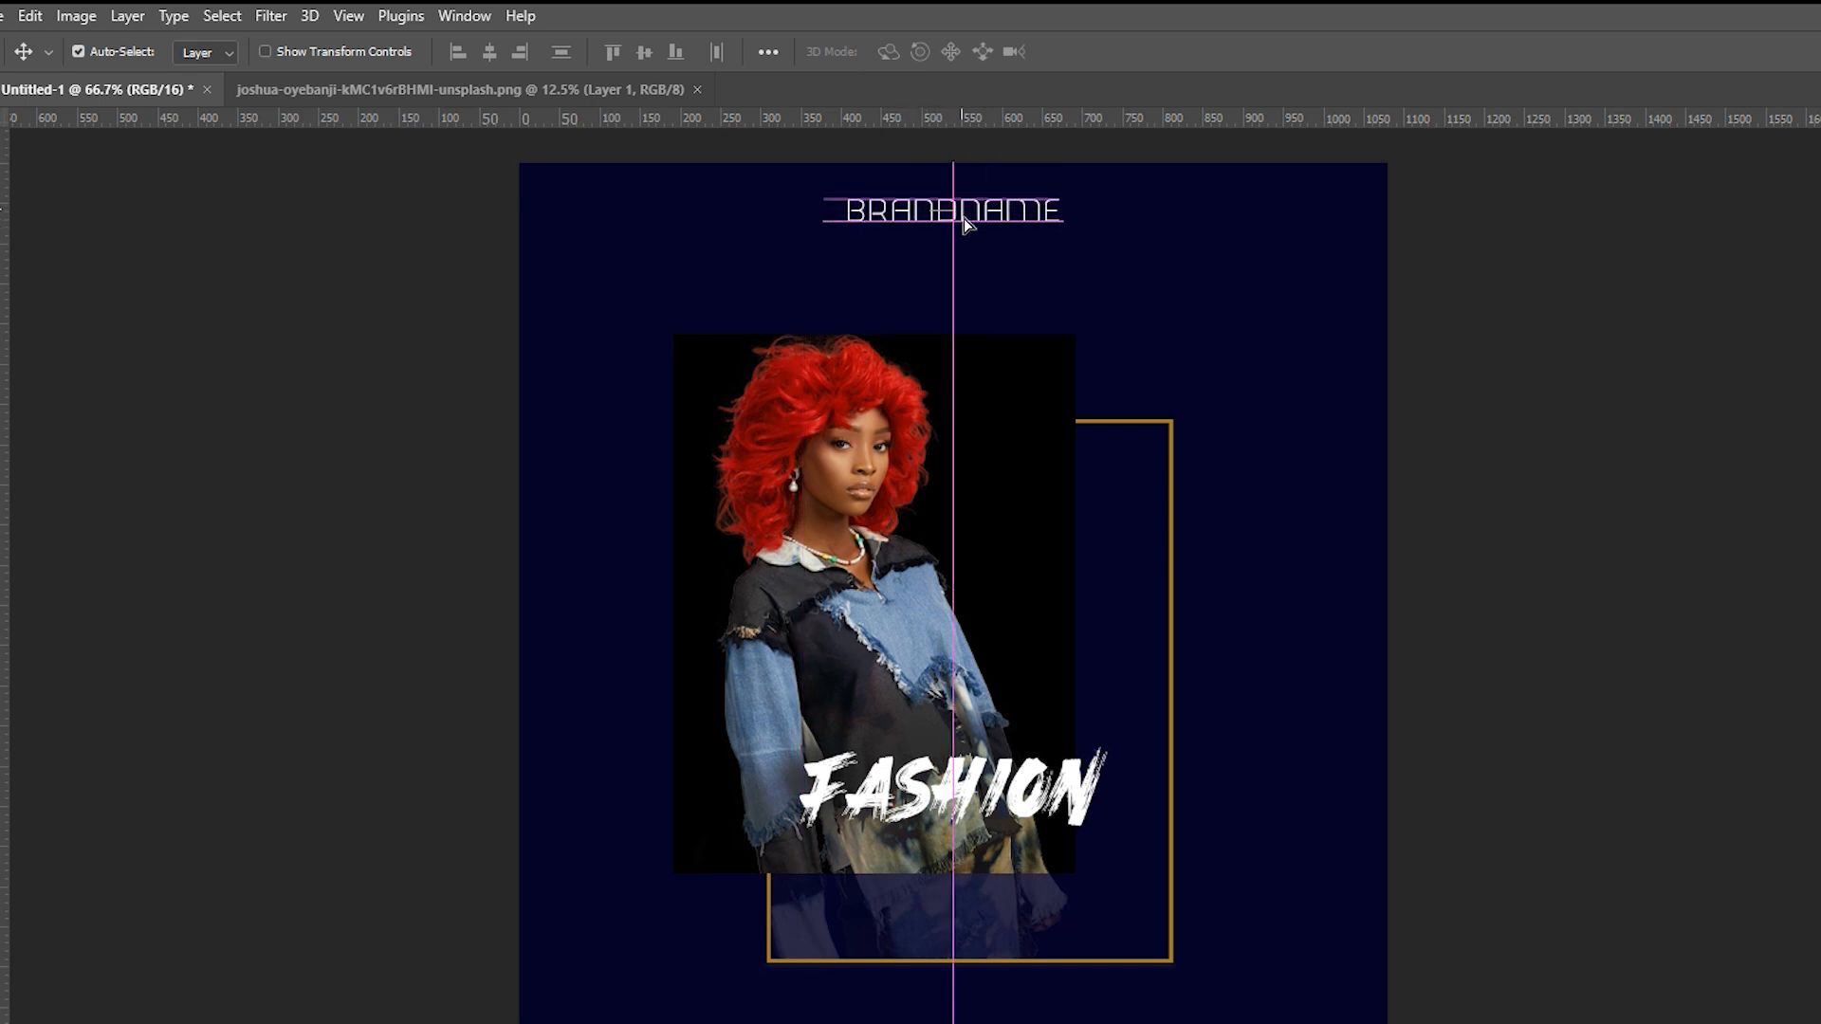
left_click(1646, 923)
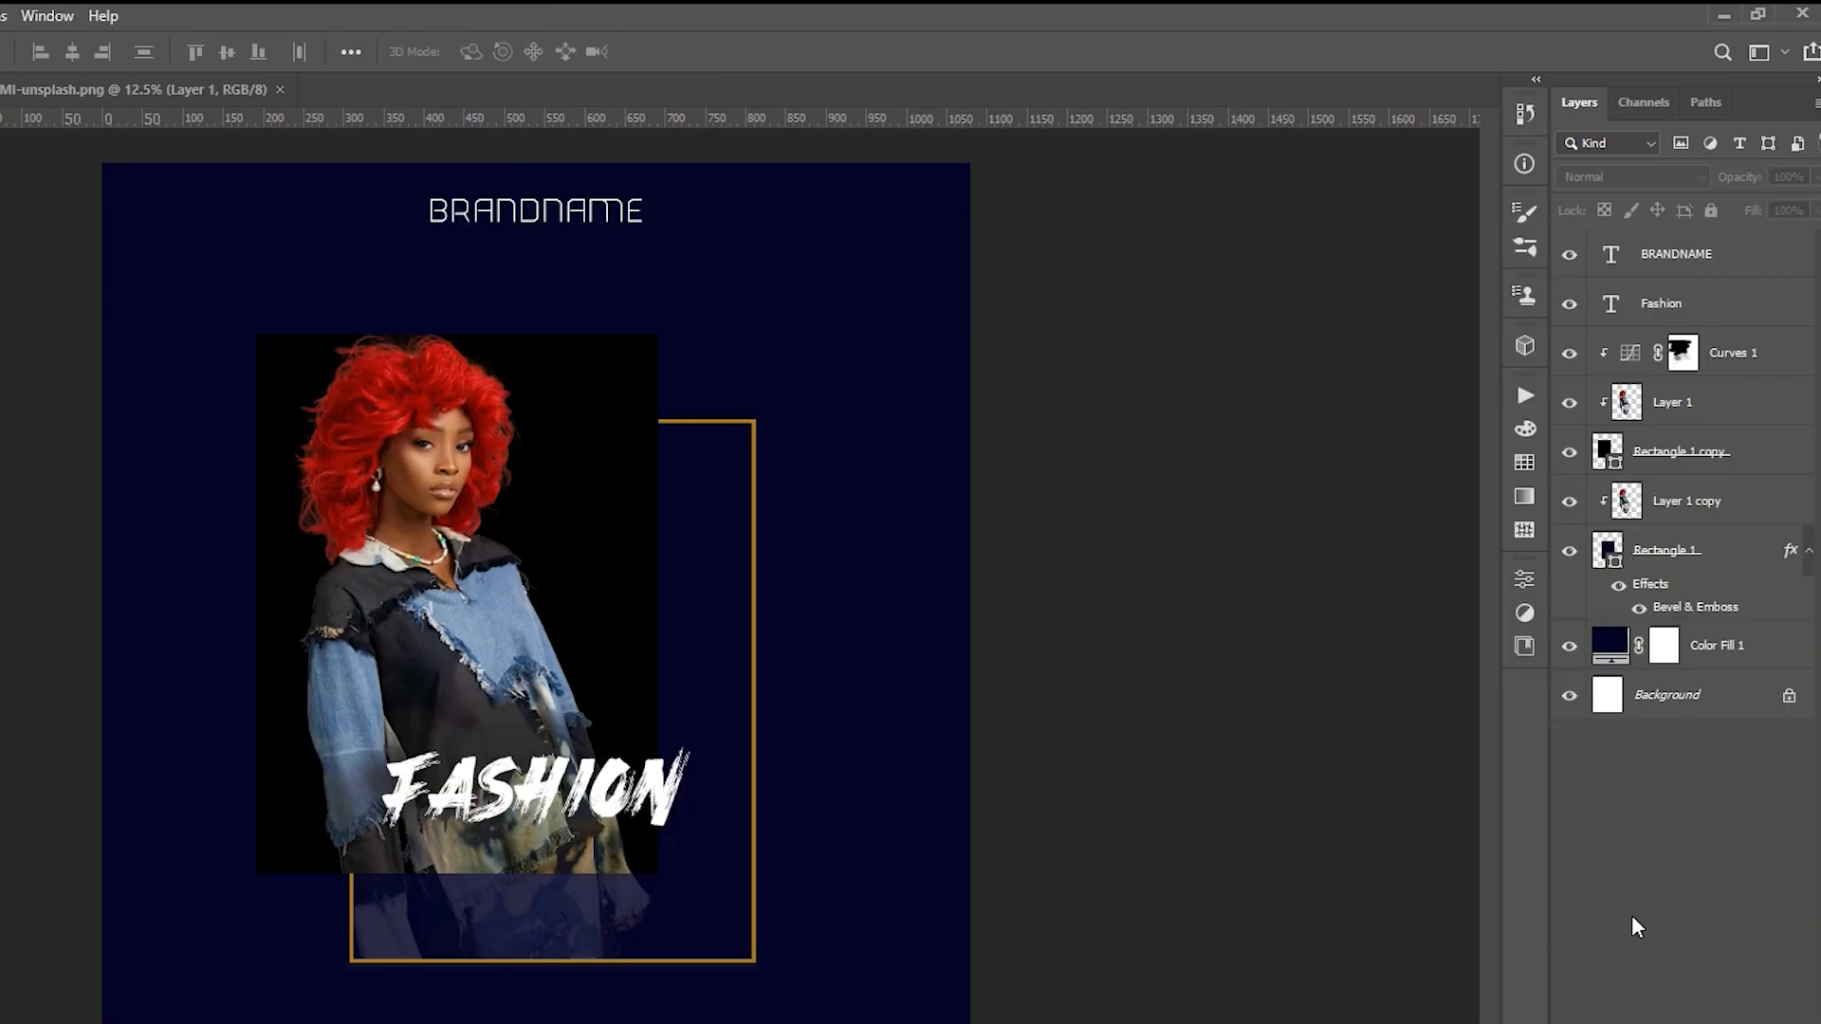
Add a white WEEK SHOW text line in the Big Star font at 18 pt just under the FASHION title.
key("t")
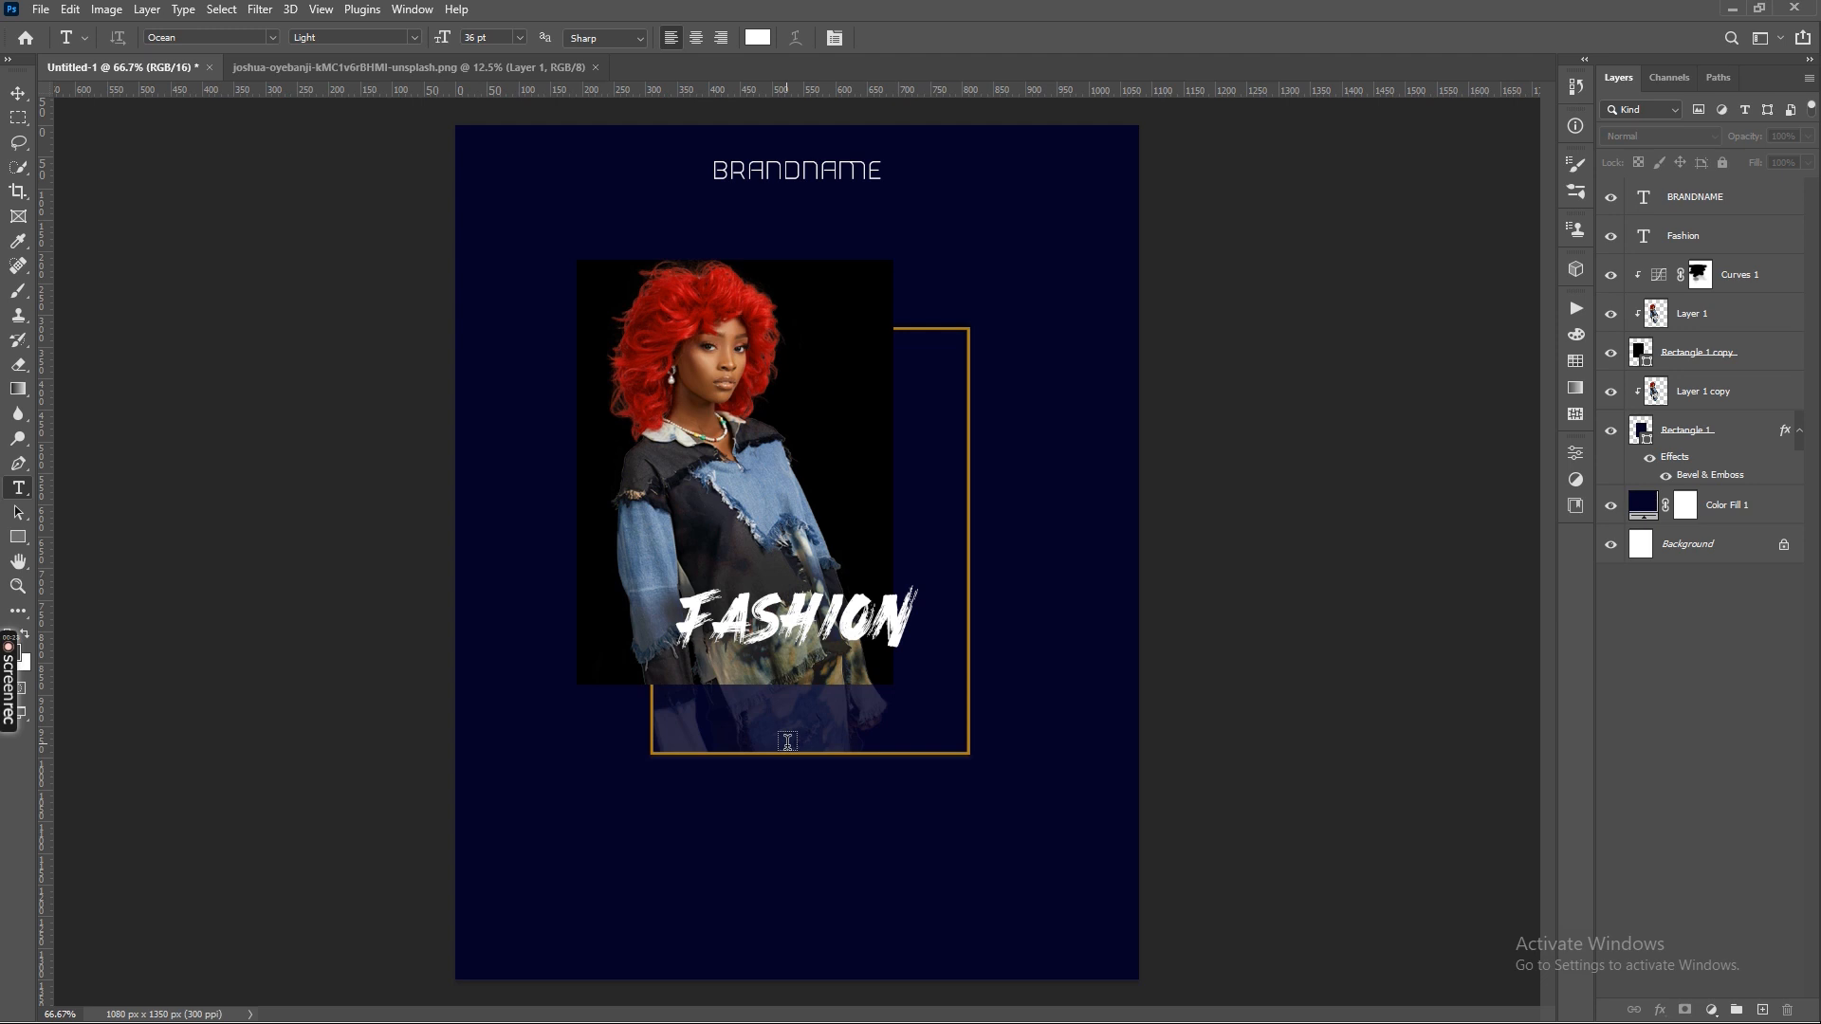
left_click(796, 760)
type("W")
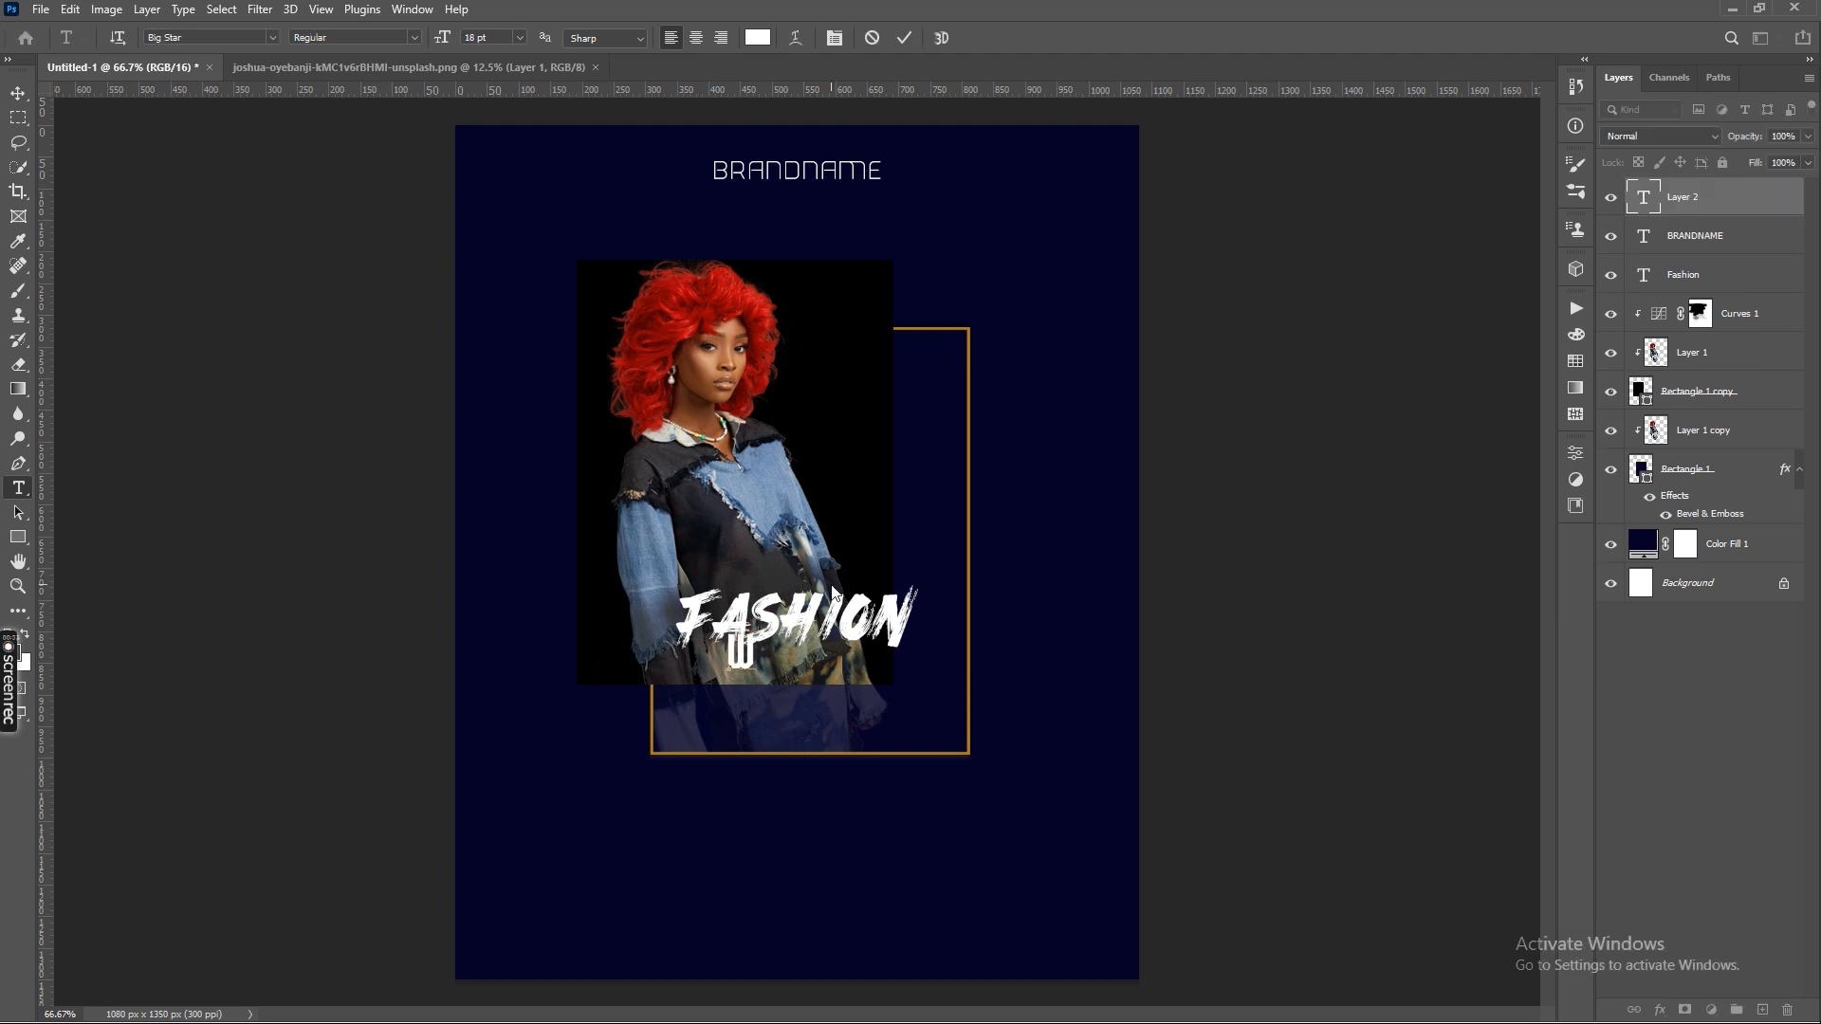
type("EED")
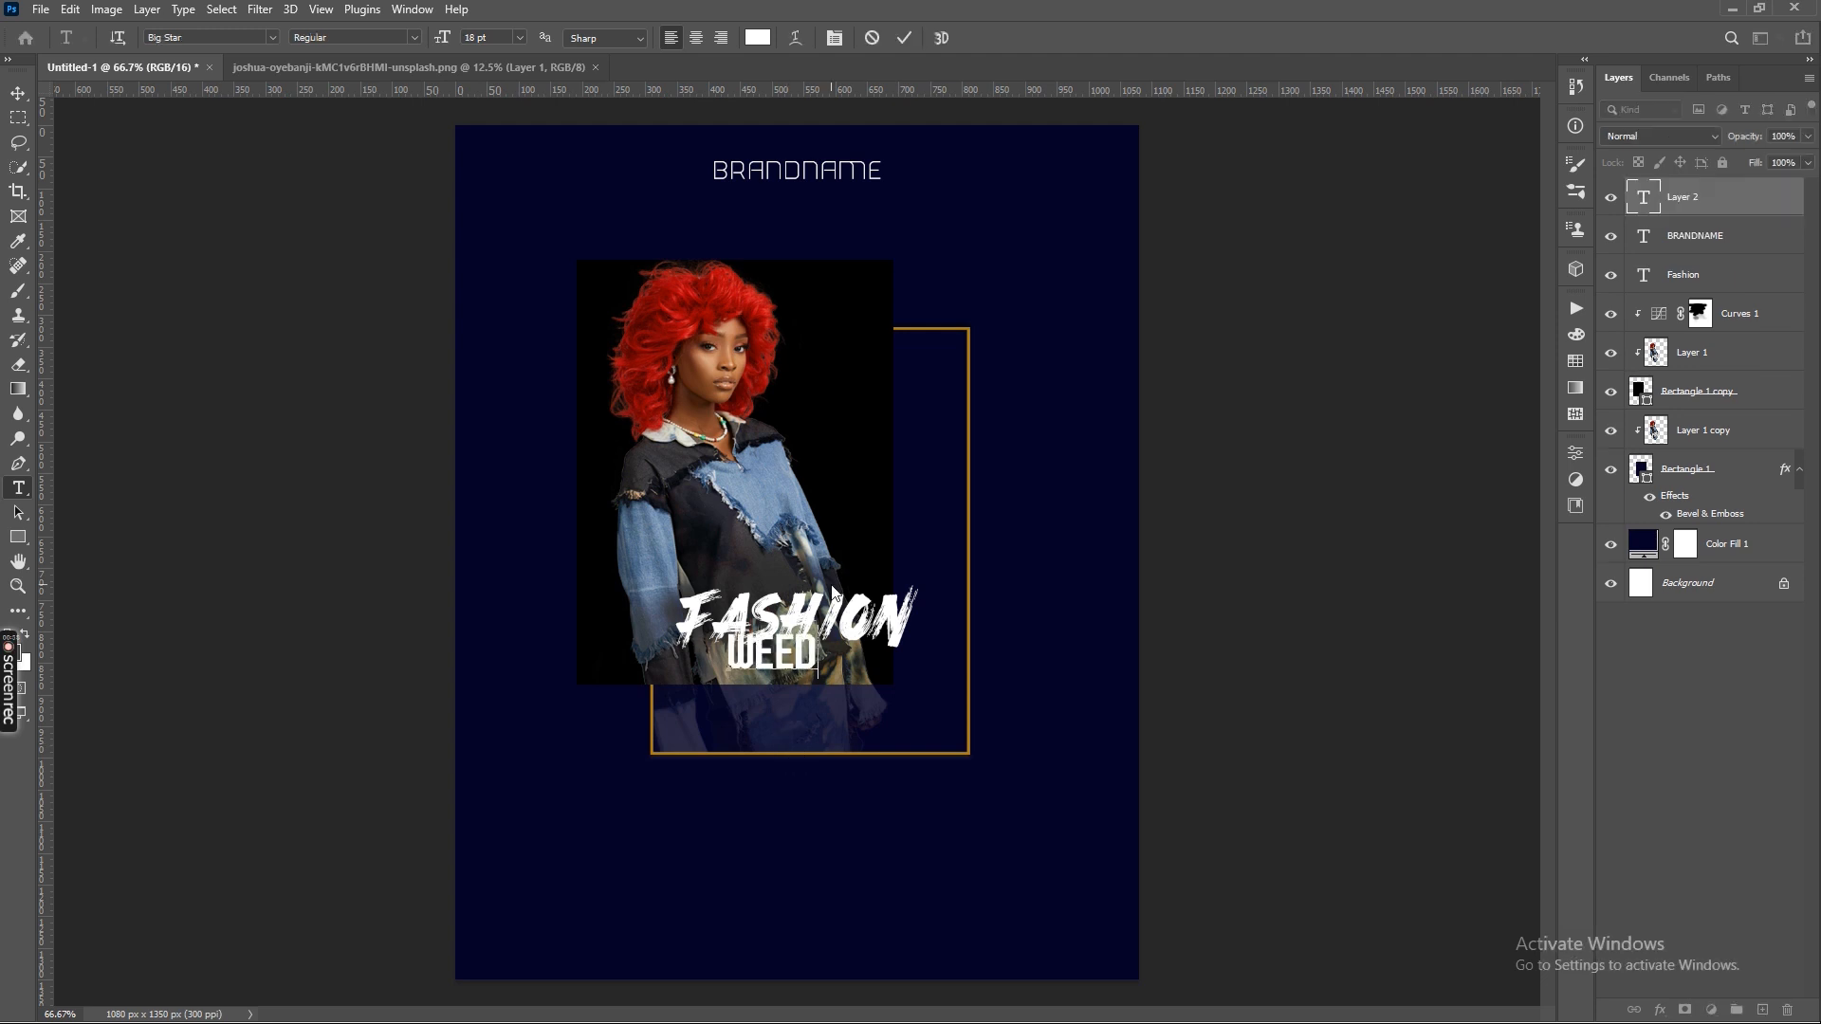
key("BackSpace")
type("K SHOW")
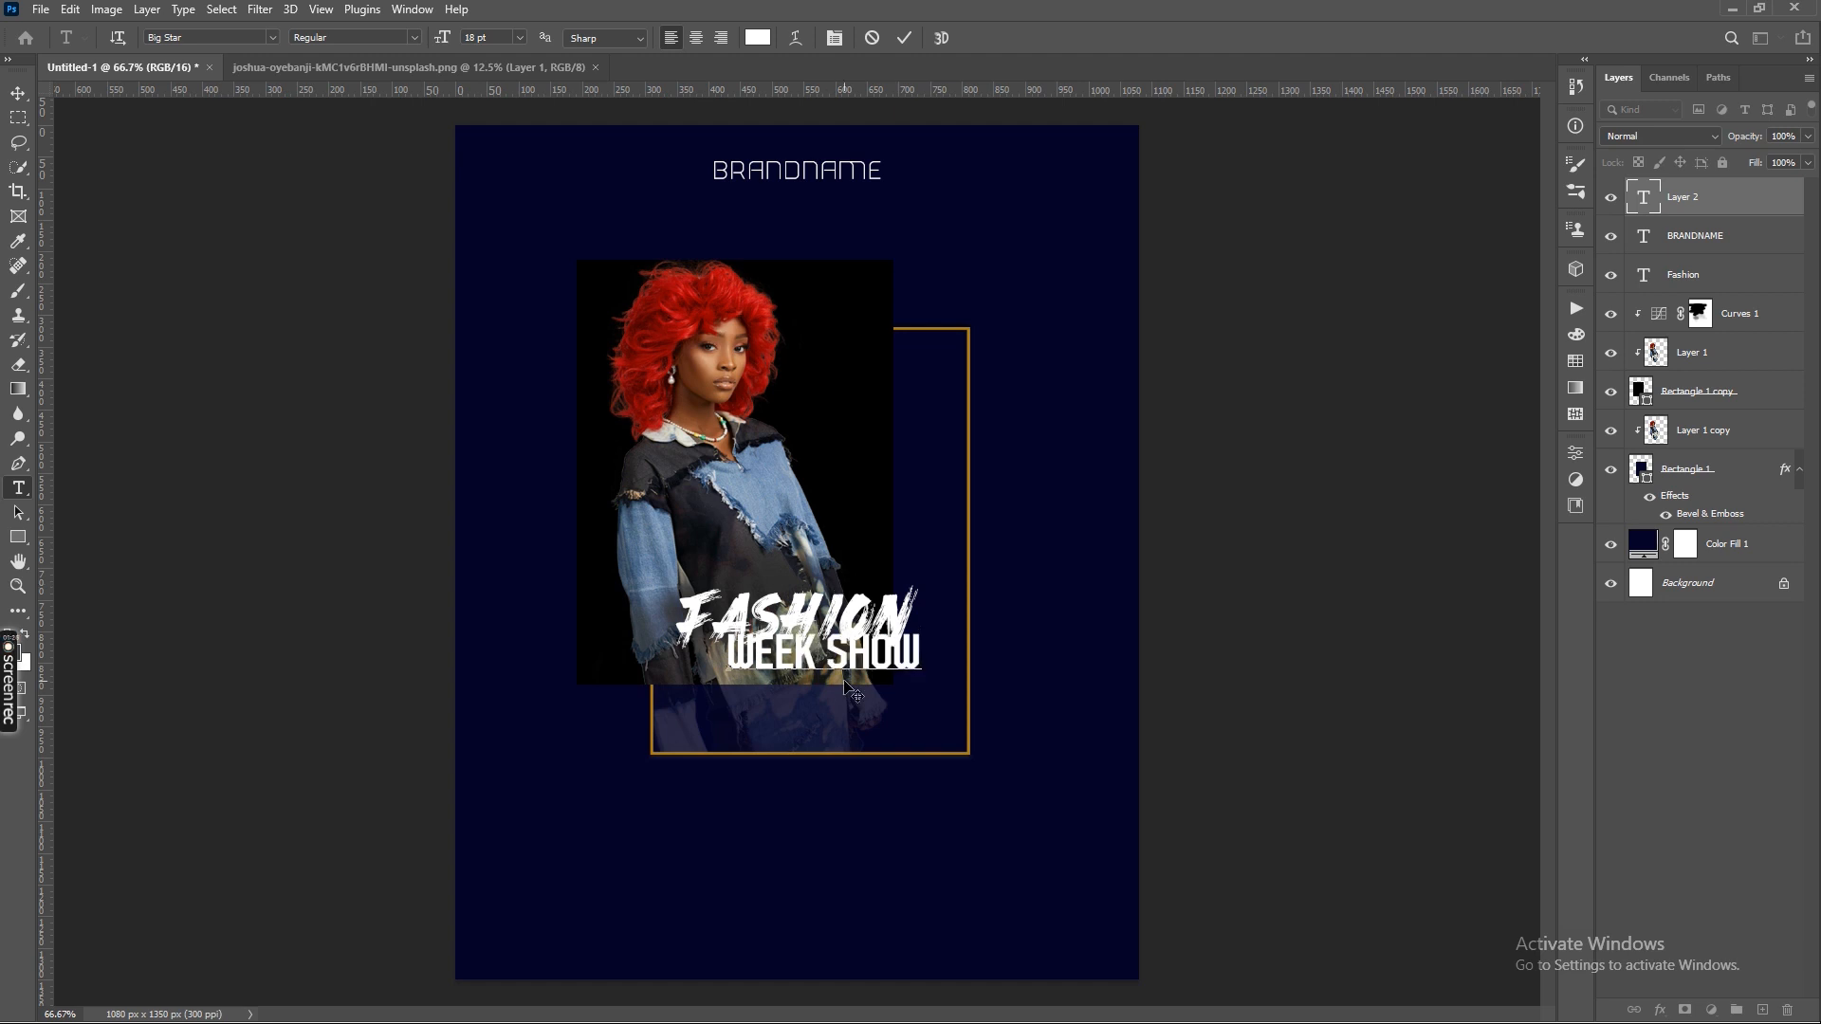
left_click(1152, 814)
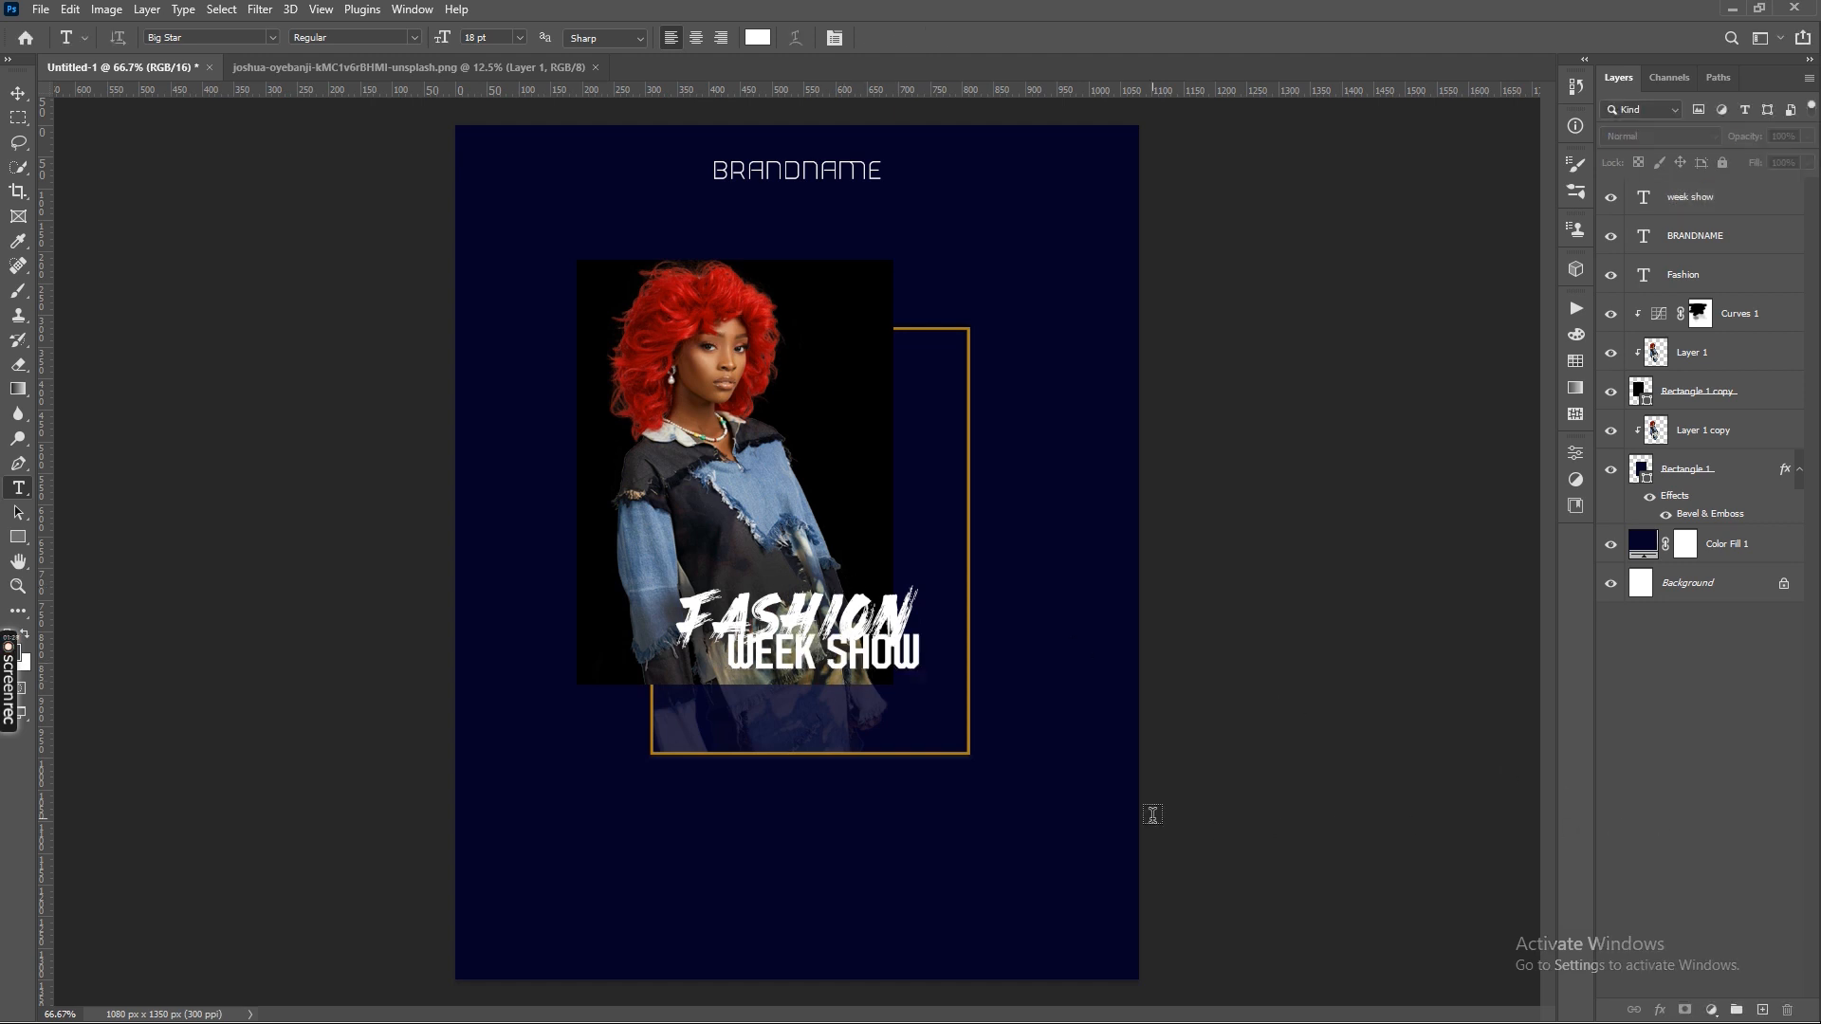
Scale the WEEK SHOW text down and place it beneath the second half of the FASHION title.
left_click(1731, 202)
key("ctrl+t")
left_click_drag(920, 675, 855, 674)
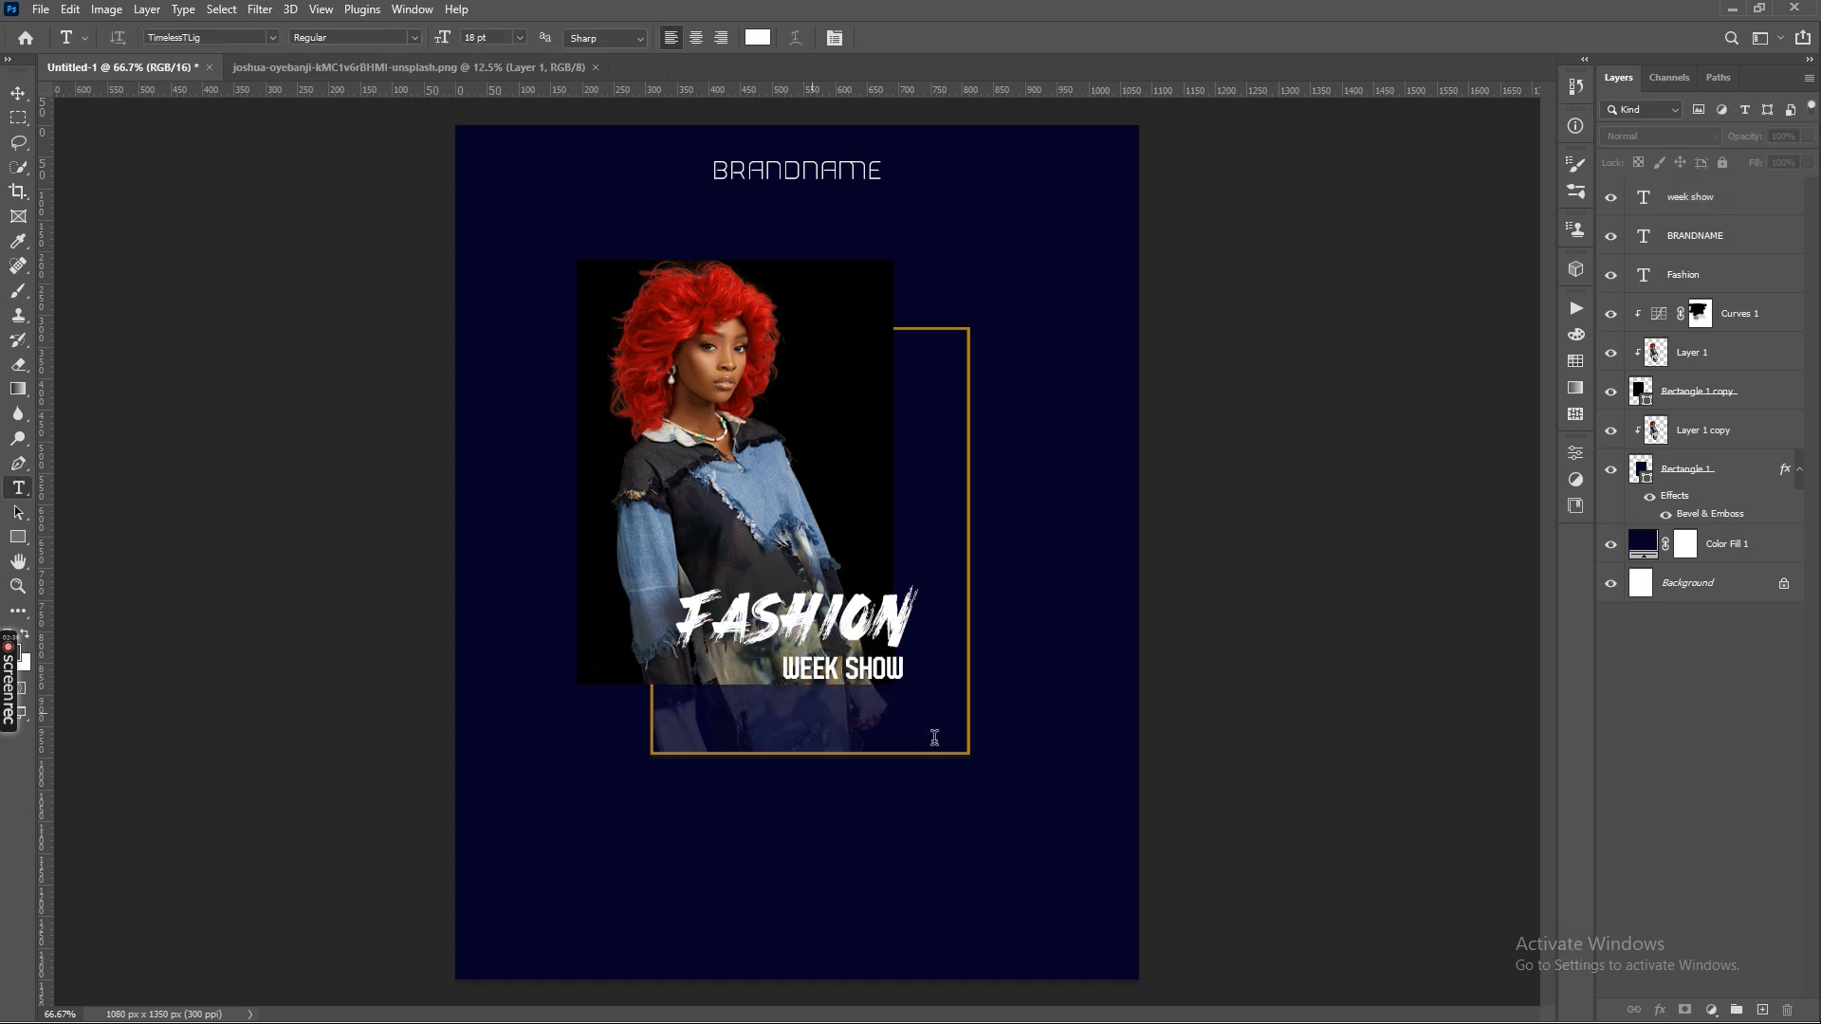
Add a white Sunday text line below WEEK SHOW in the TimelessTLig font at 18 pt.
left_click(812, 713)
key("BackSpace")
type("Sunday")
key("ctrl+Return")
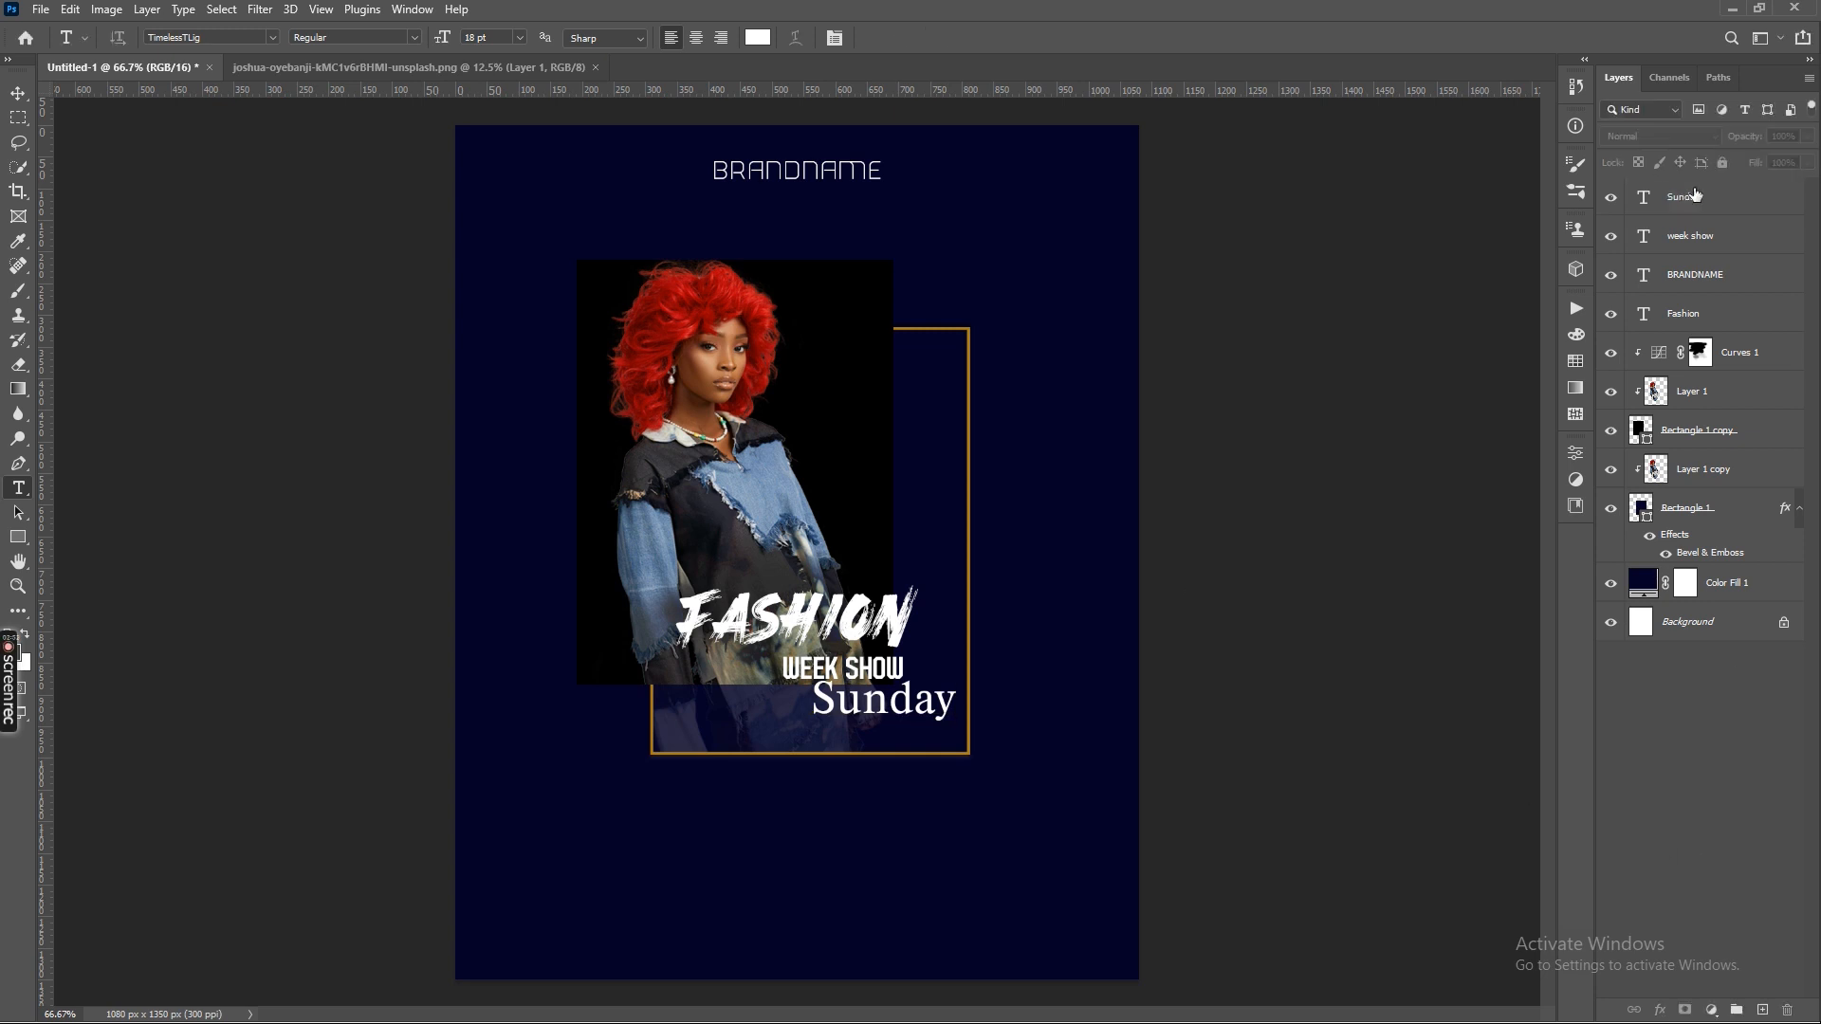
Scale the Sunday text to about 46% and place it below WEEK SHOW, inside the gold frame.
key("ctrl+t")
left_click_drag(954, 725, 877, 698)
left_click_drag(837, 690, 874, 714)
left_click(1575, 454)
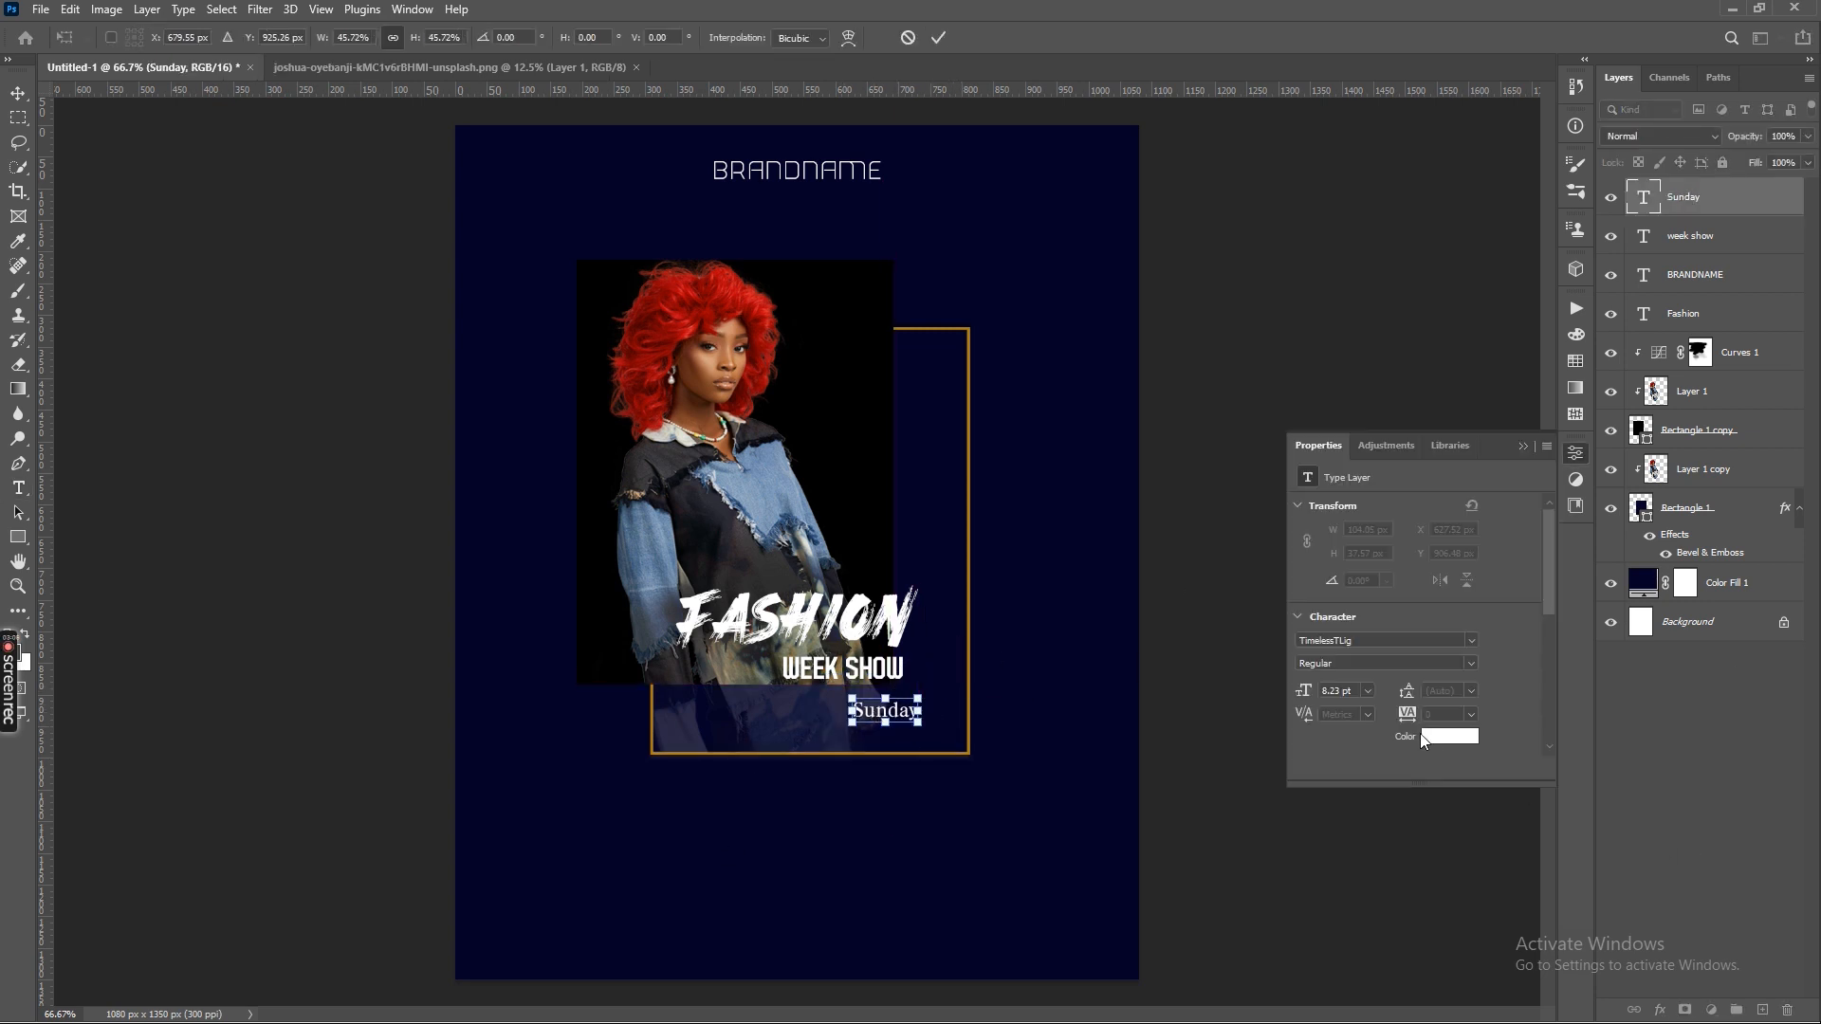
left_click(1652, 750)
left_click(1522, 446)
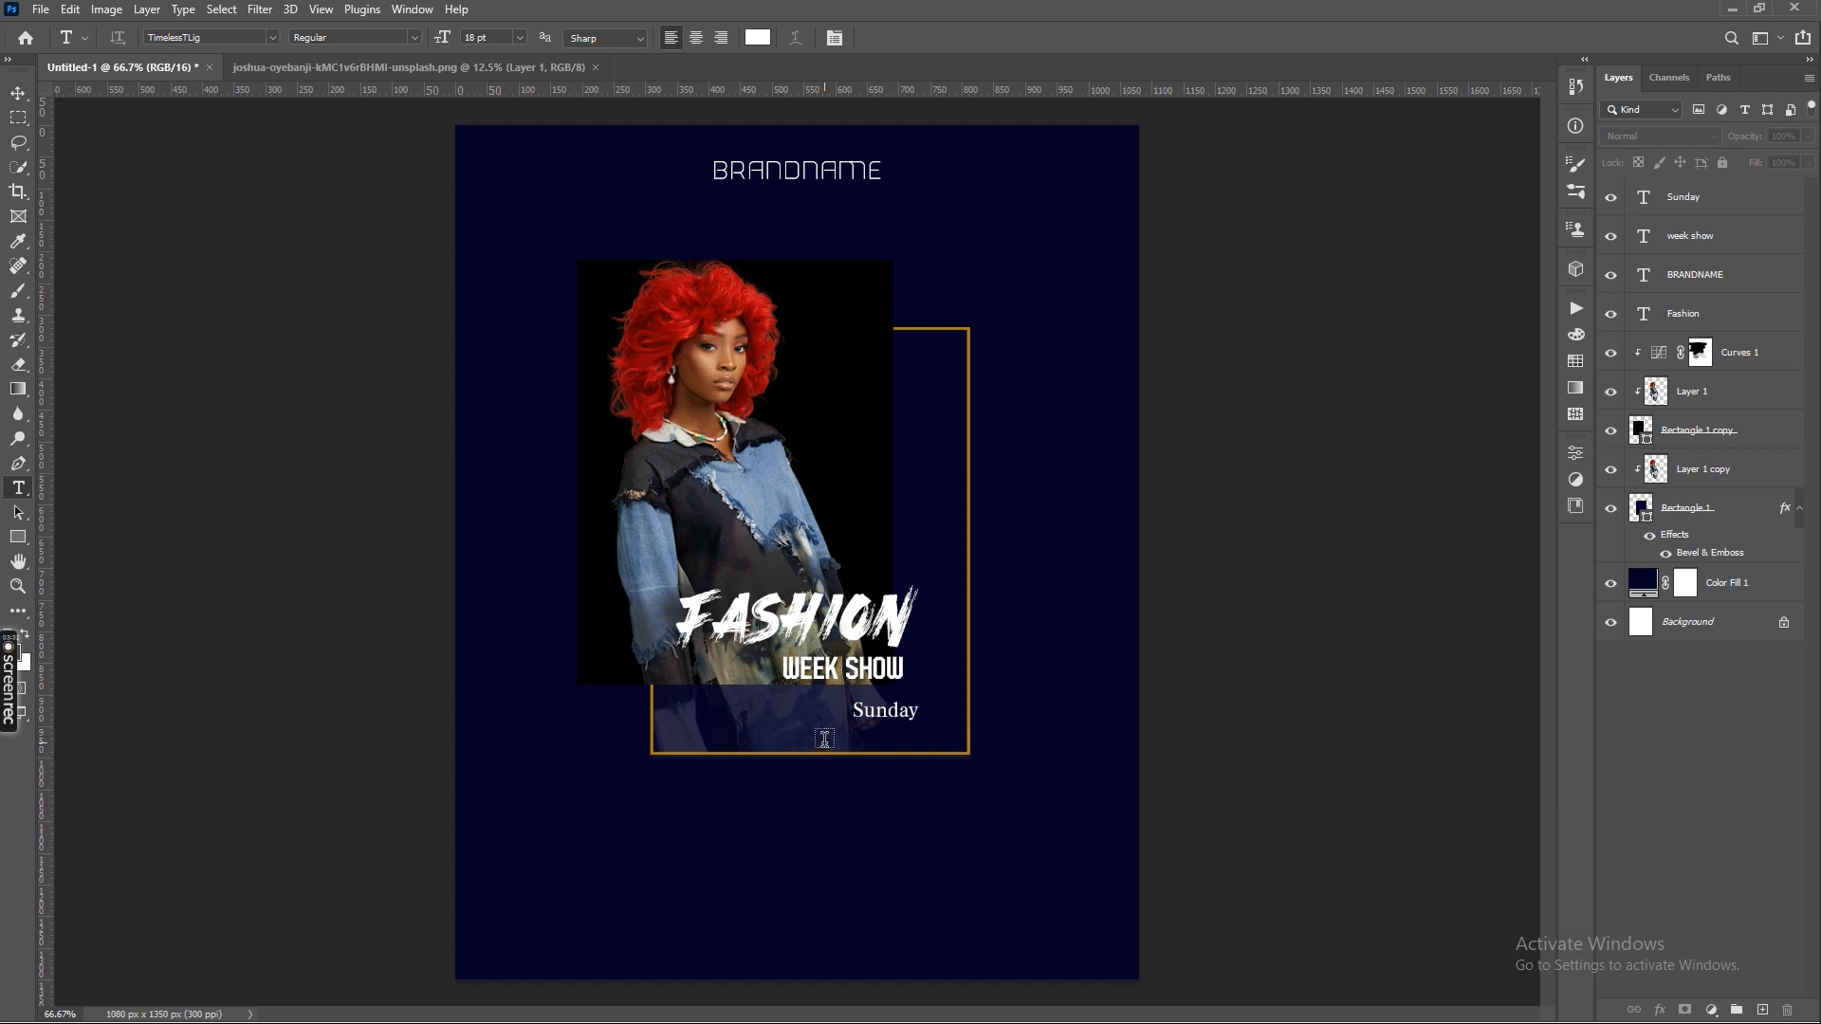
Add a white 19 MARCH 2023 text line below Sunday in TimelessTLig at 18 pt.
left_click(822, 743)
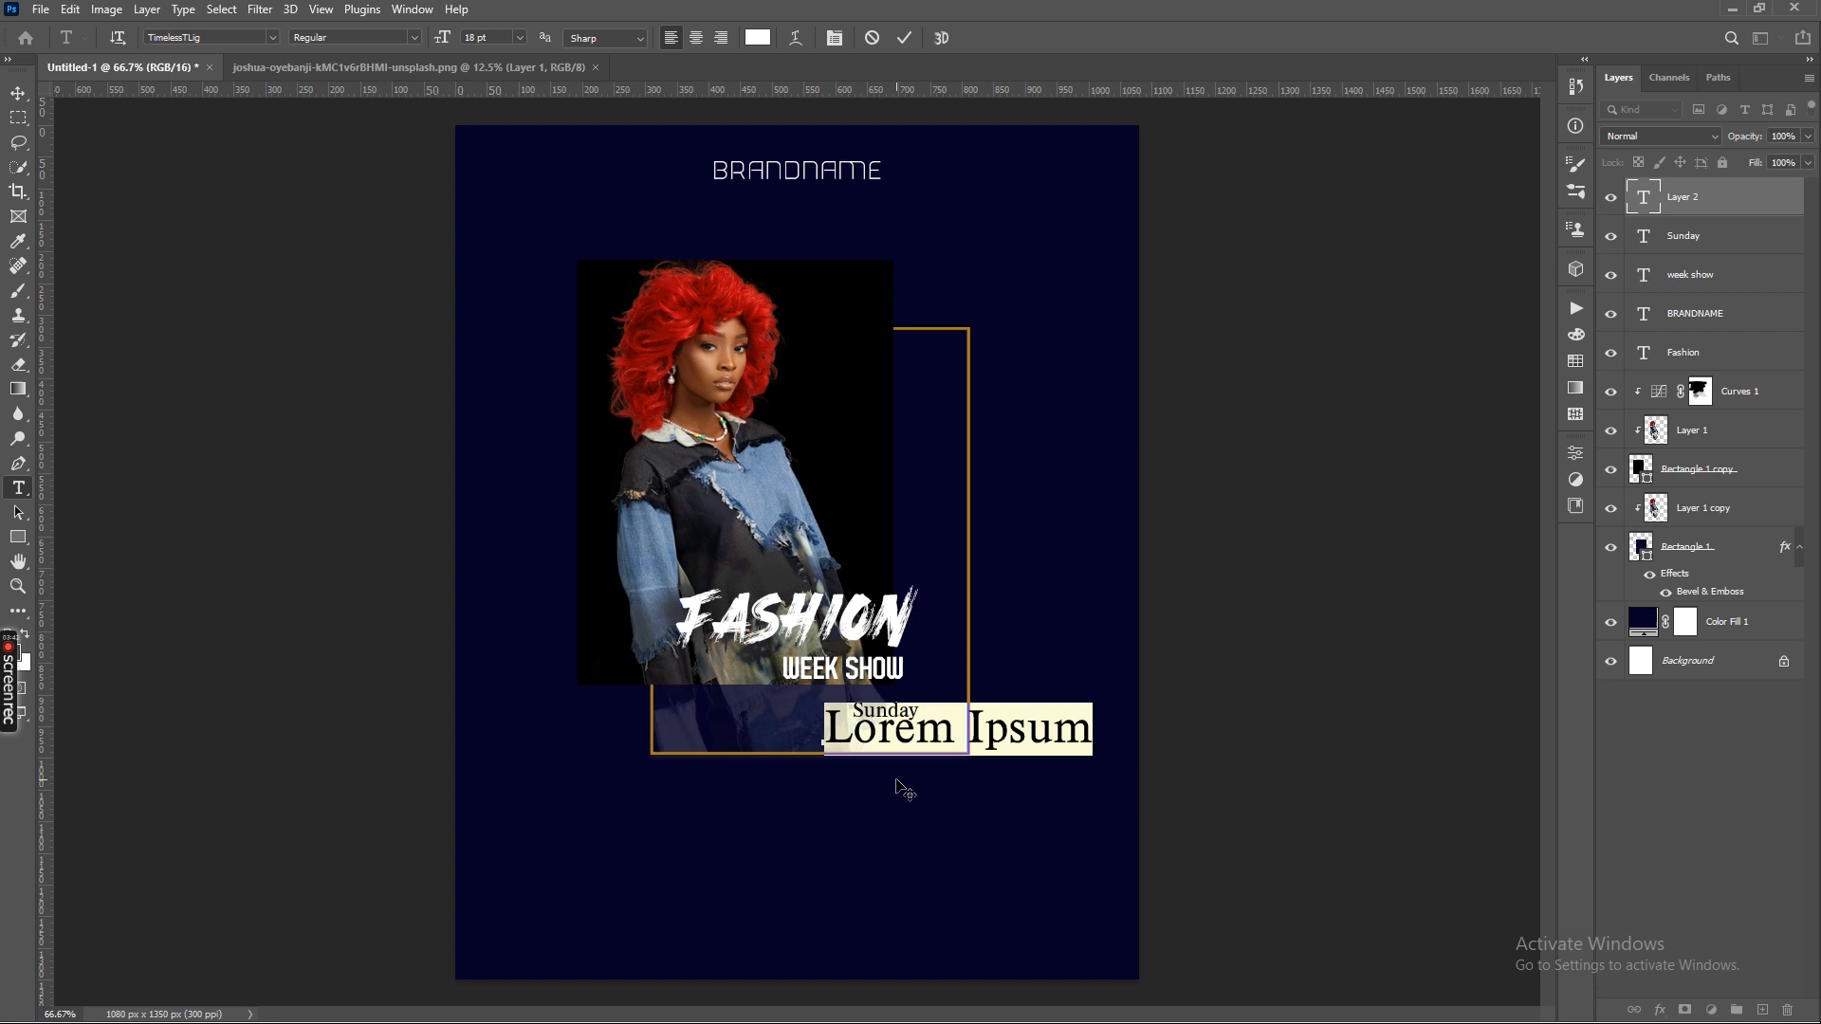
type("19 M")
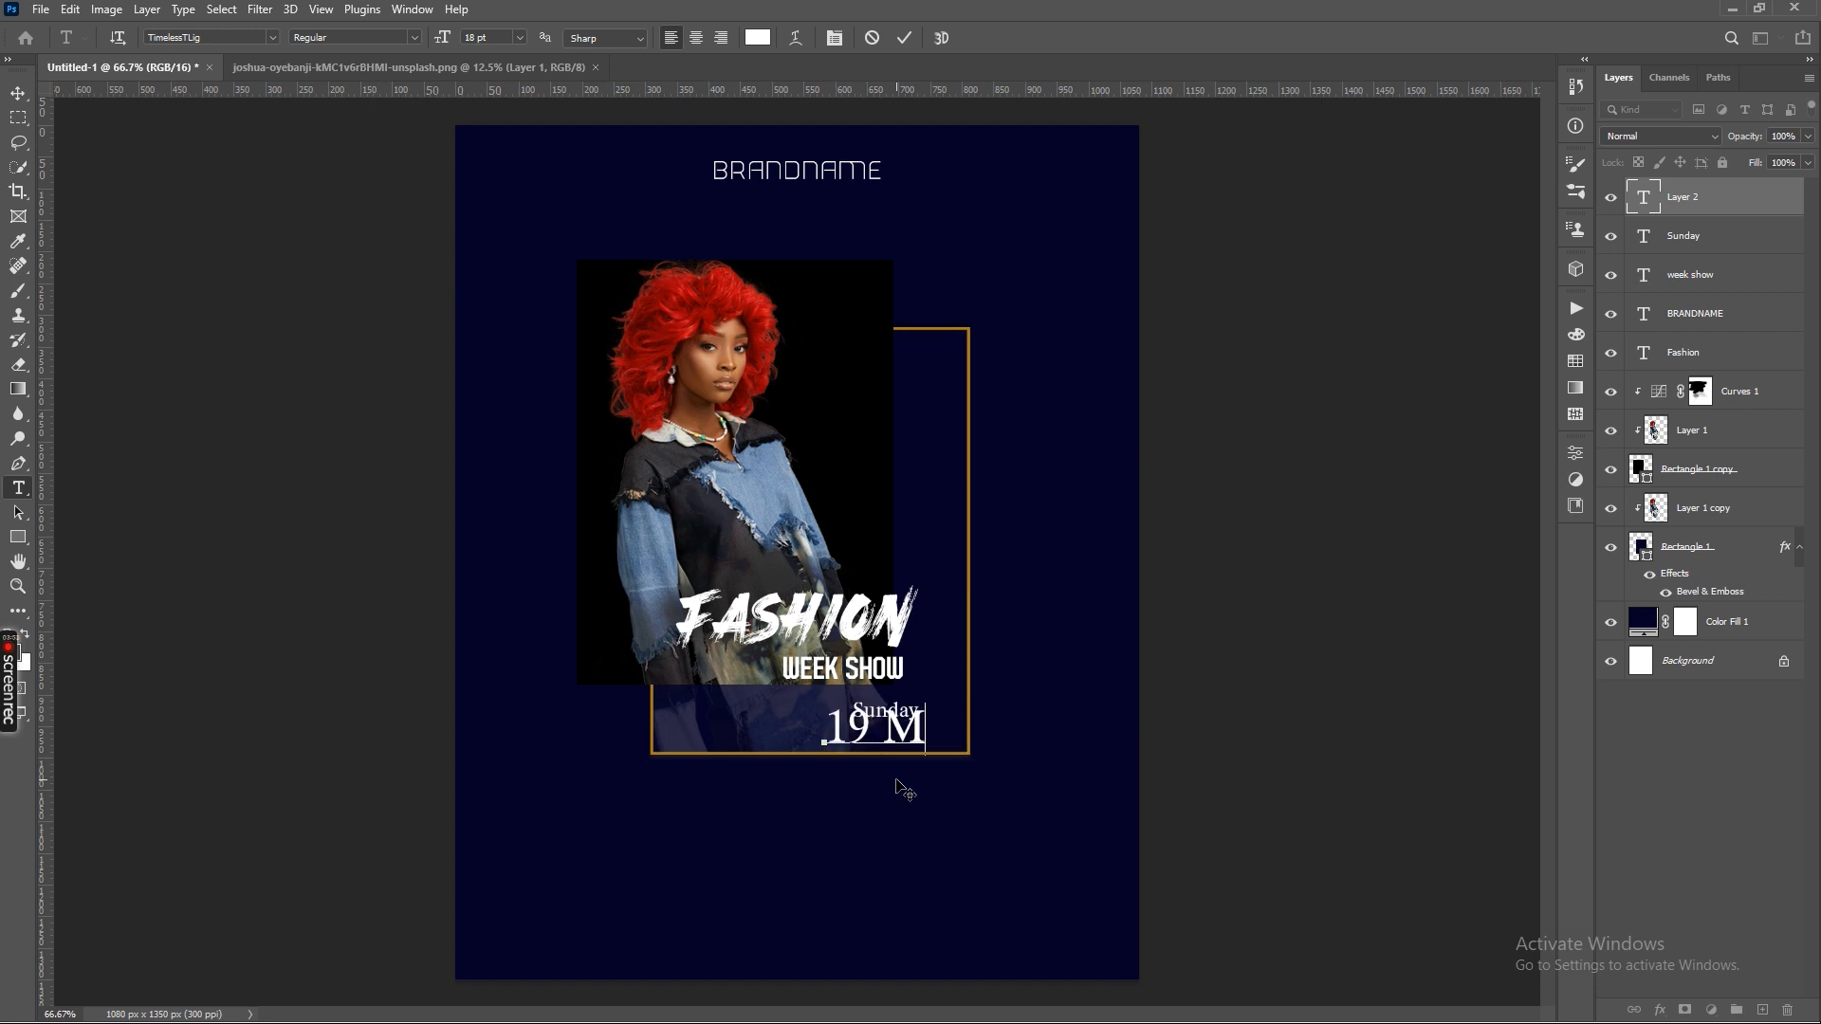
type("ARCH 2023")
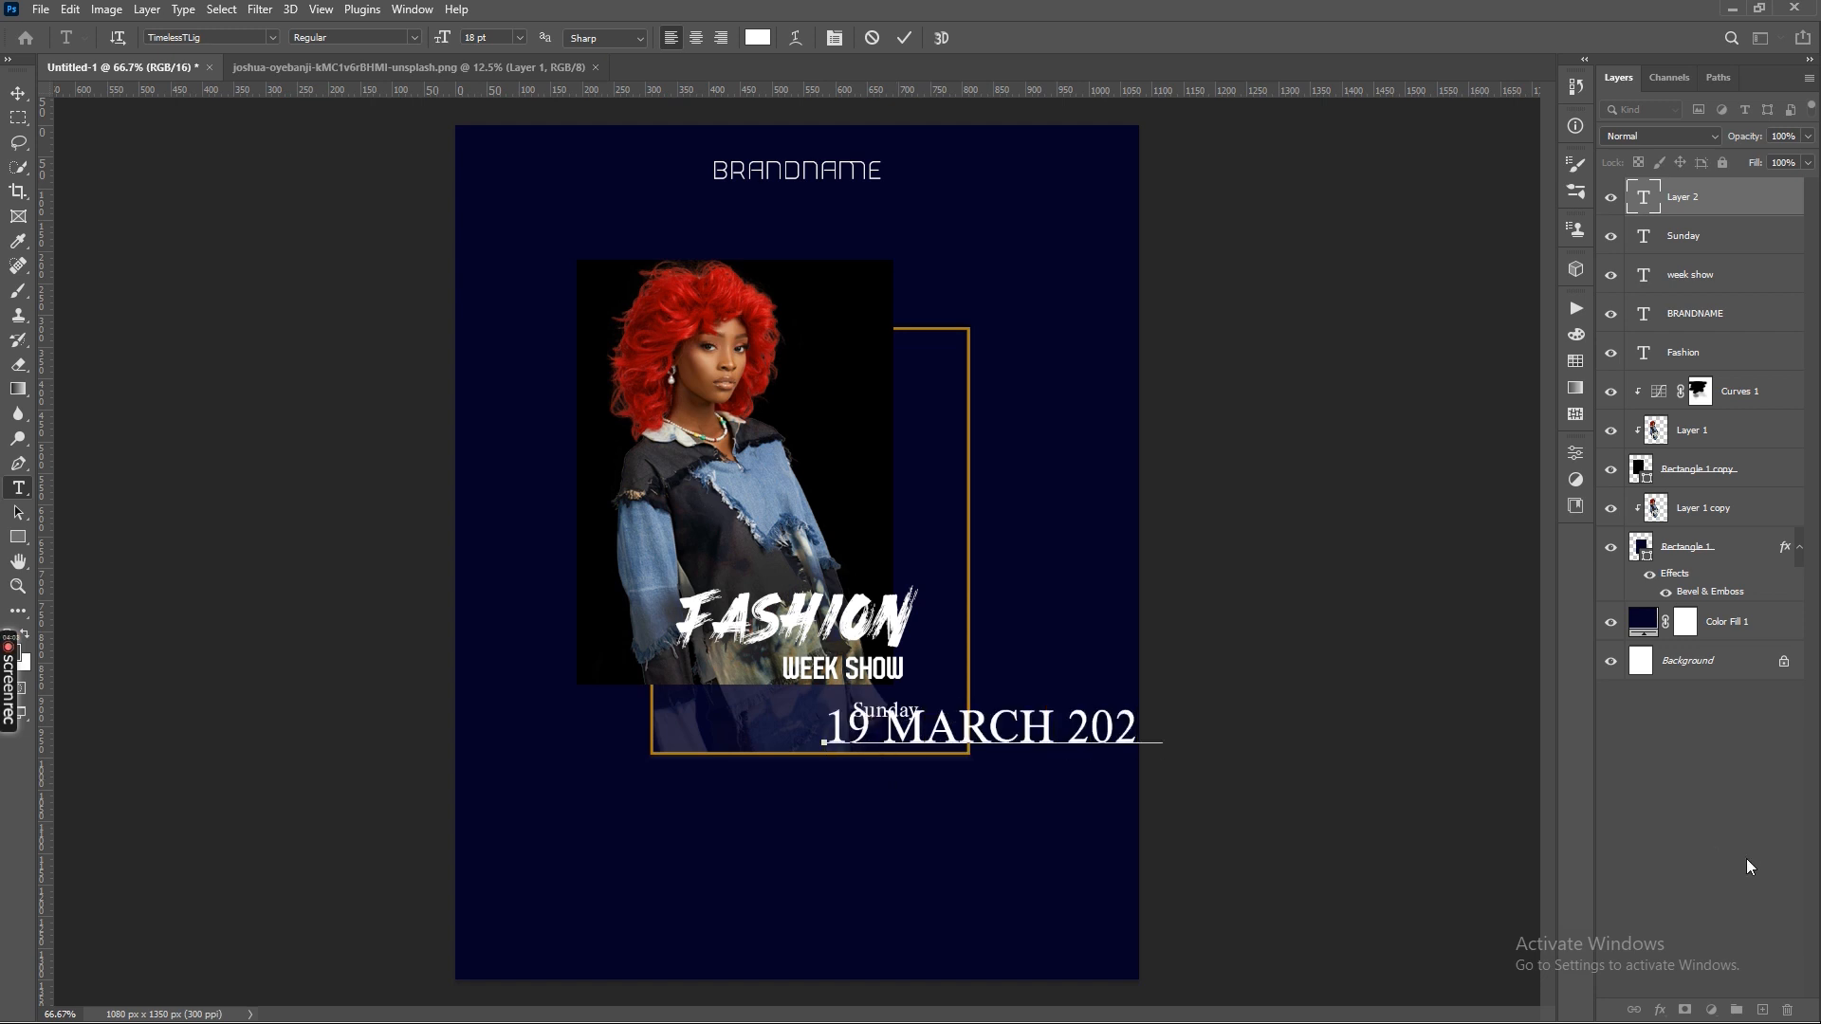
Resize the date to about 212 px wide and place it under Sunday, inside the gold frame.
key("ctrl+t")
left_click_drag(1030, 729, 889, 746)
left_click_drag(1020, 771, 875, 737)
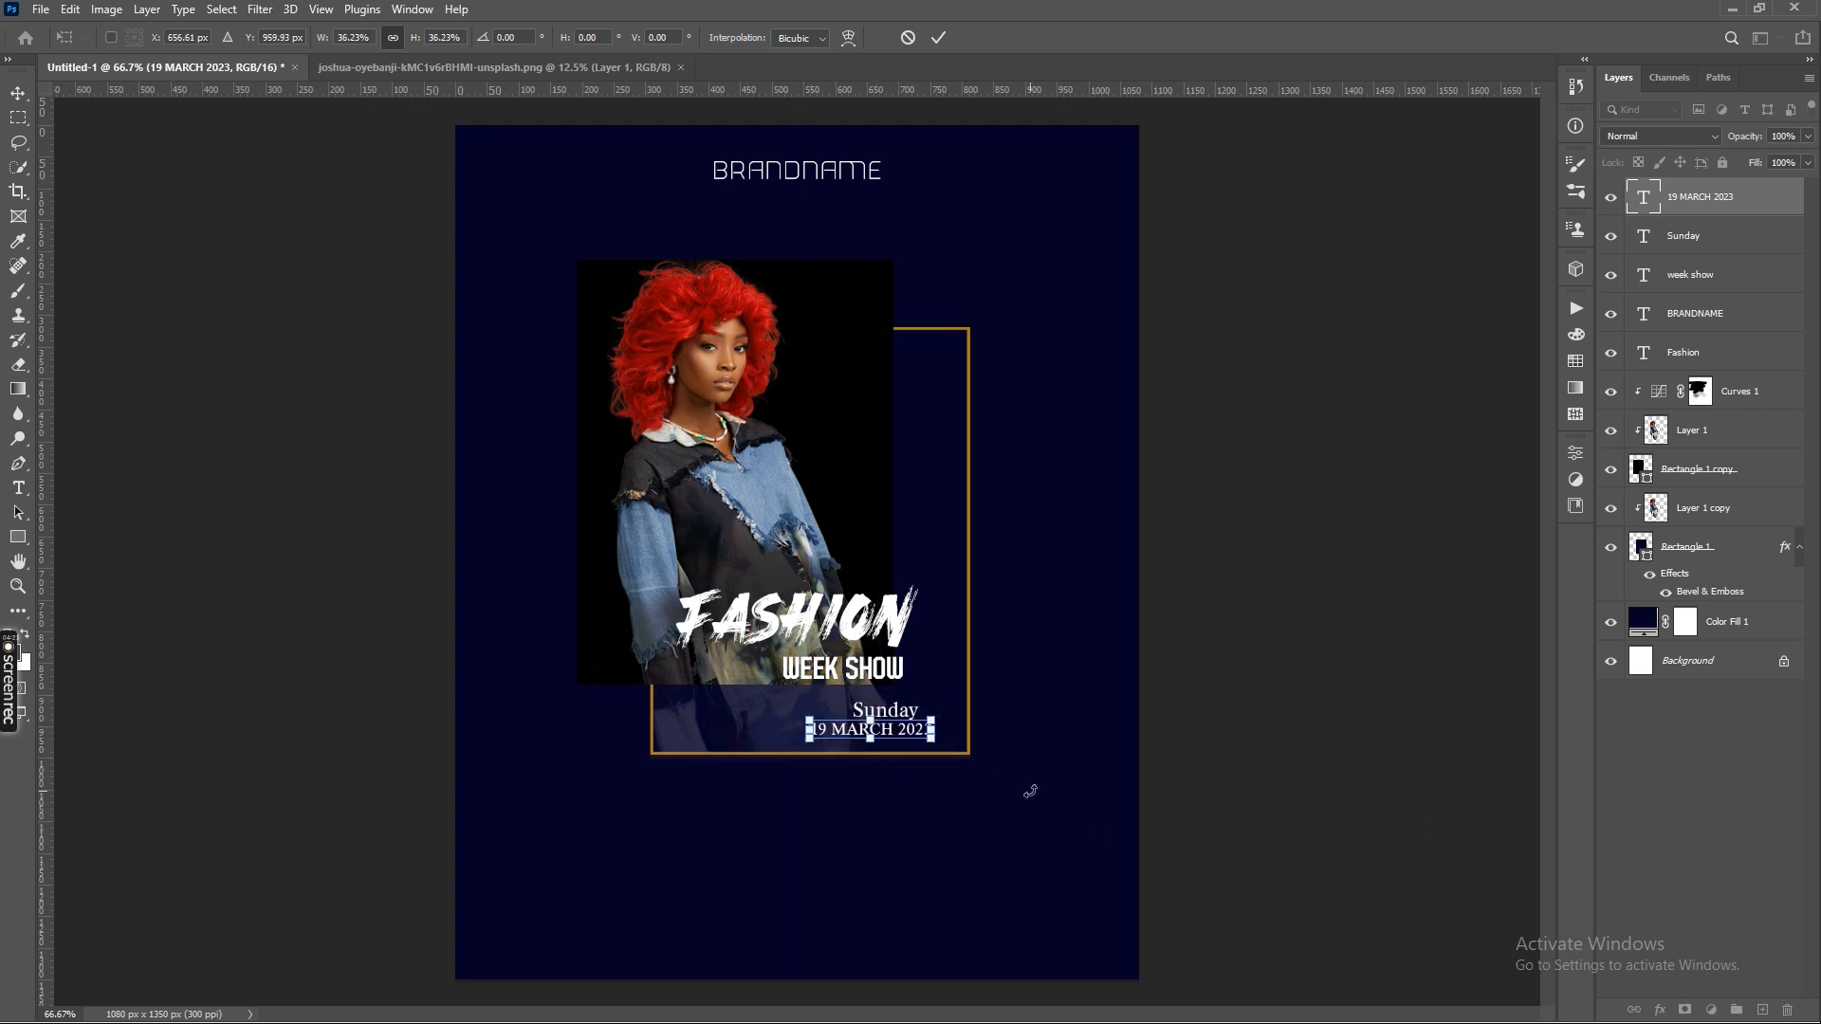
key("Return")
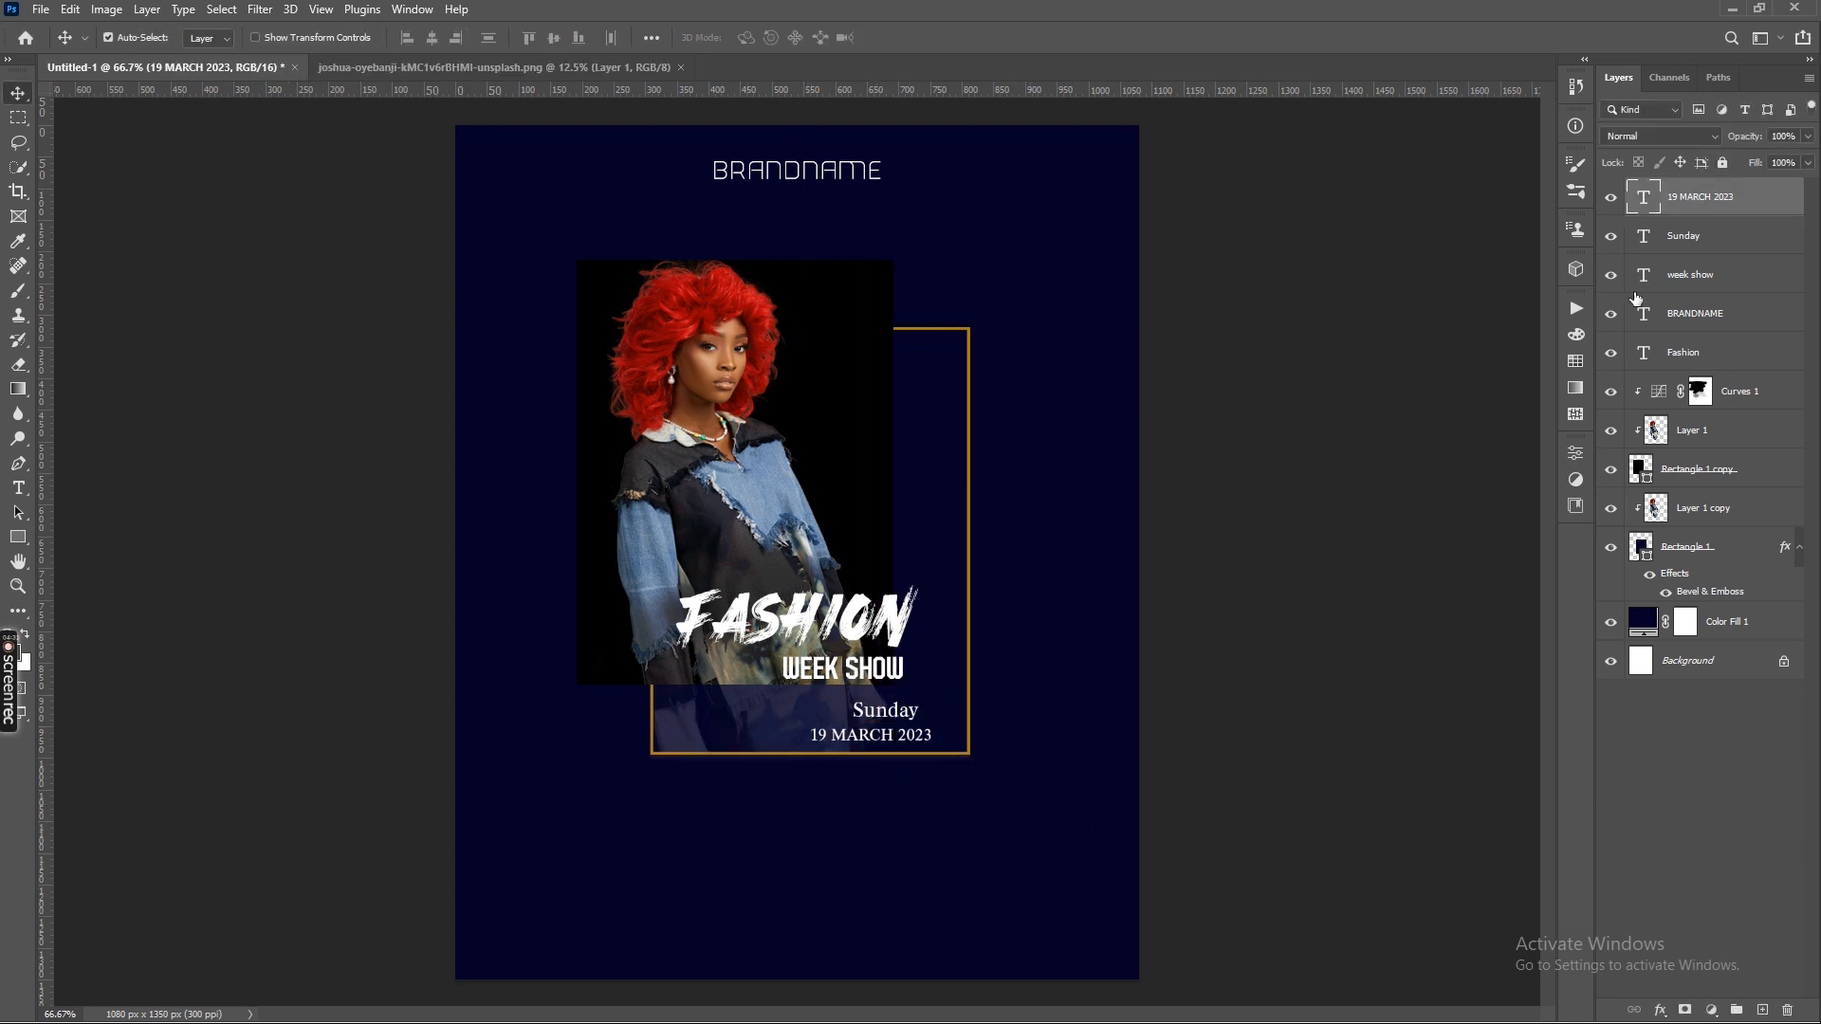
key("v")
key("ctrl+t")
left_click_drag(934, 723, 945, 718)
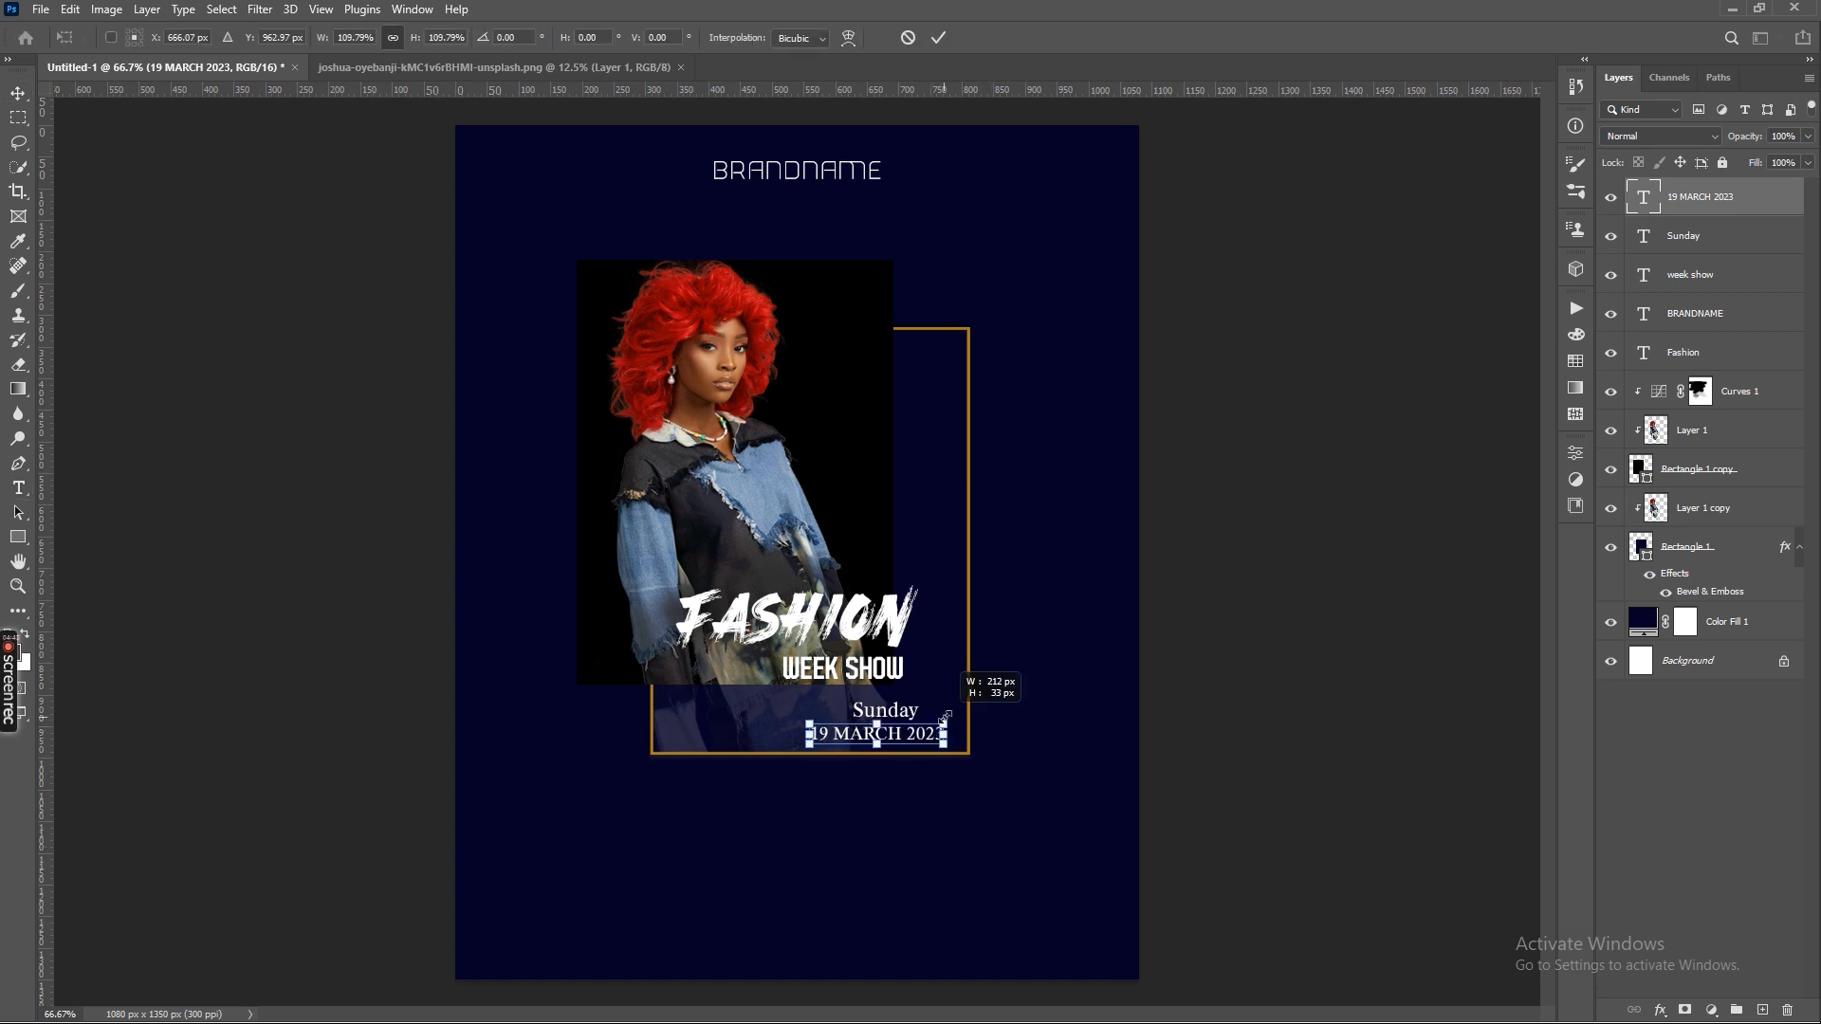
key("Return")
Recolor the Sunday text with the gold sampled from the frame.
left_click(904, 718)
left_click(1575, 453)
left_click(1429, 735)
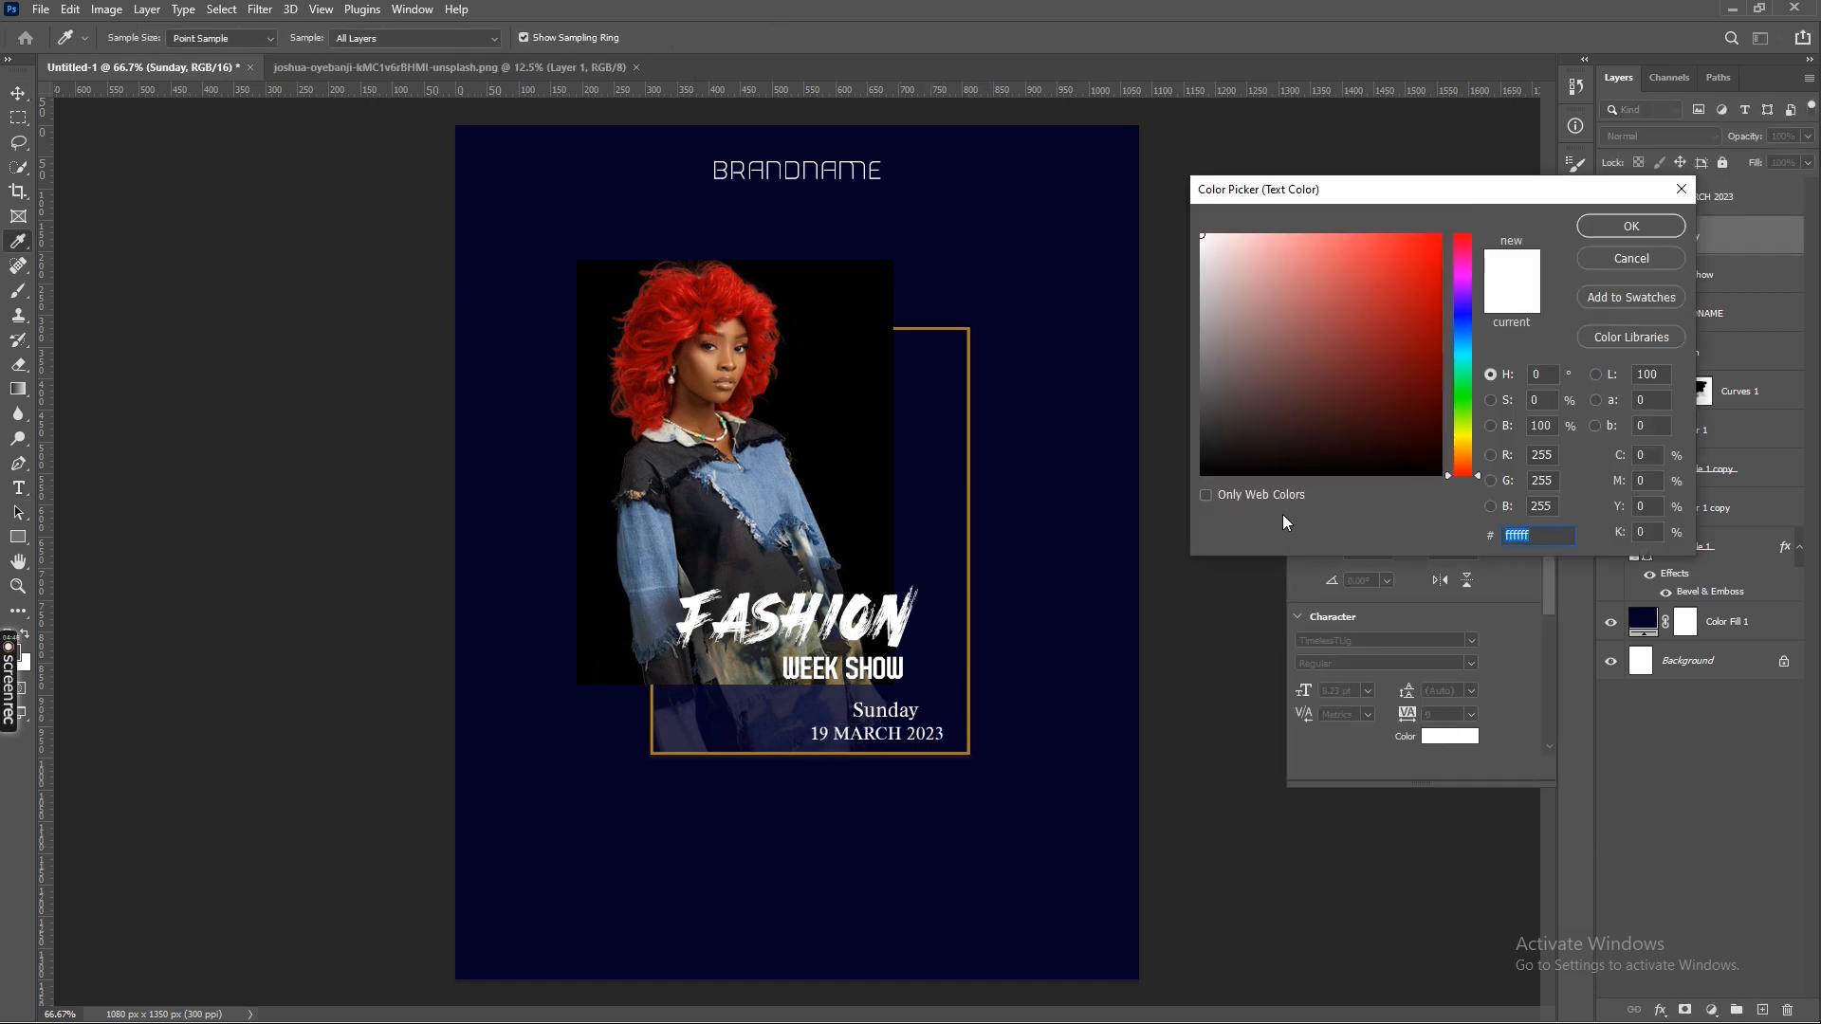
left_click(962, 634)
key("Return")
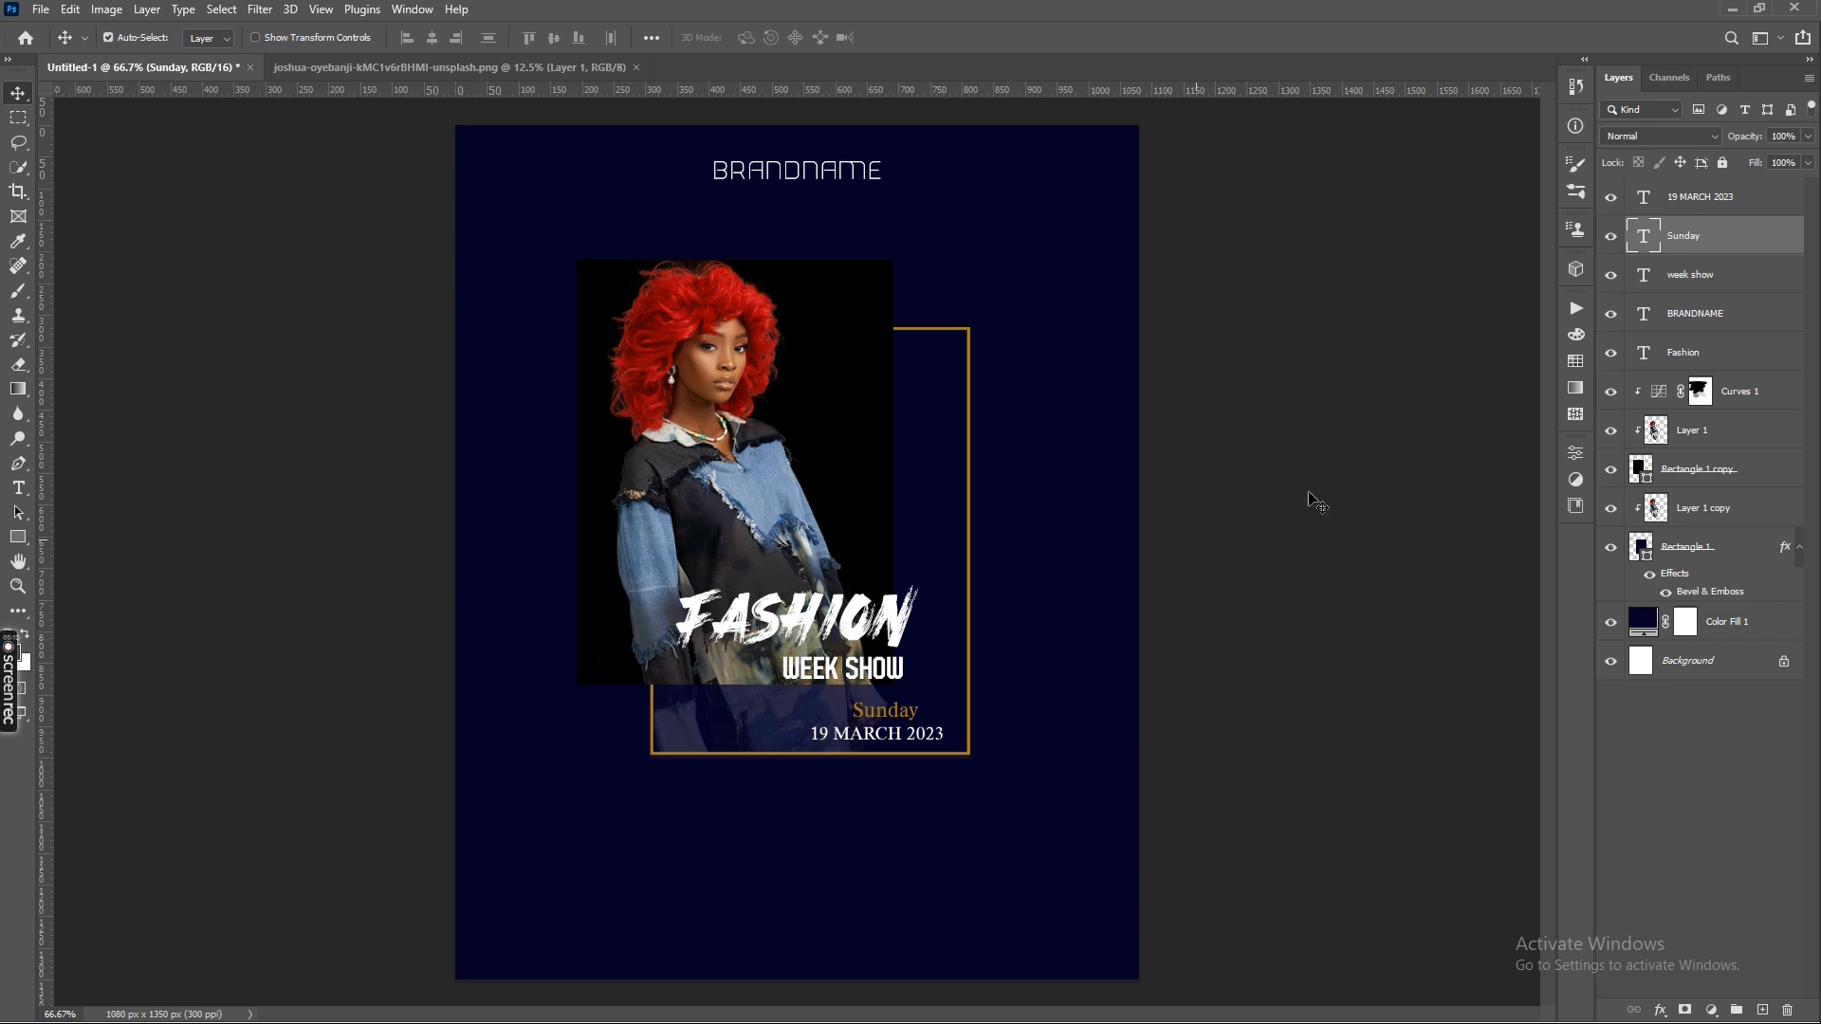
Recolor only the NAME part of the BRANDNAME heading with the gold sampled from the frame.
left_click(806, 173)
key("t")
left_click_drag(802, 173, 887, 181)
left_click(1580, 459)
left_click(1449, 736)
left_click(967, 470)
left_click(1623, 231)
left_click(1523, 445)
left_click(1390, 720)
left_click(1391, 720)
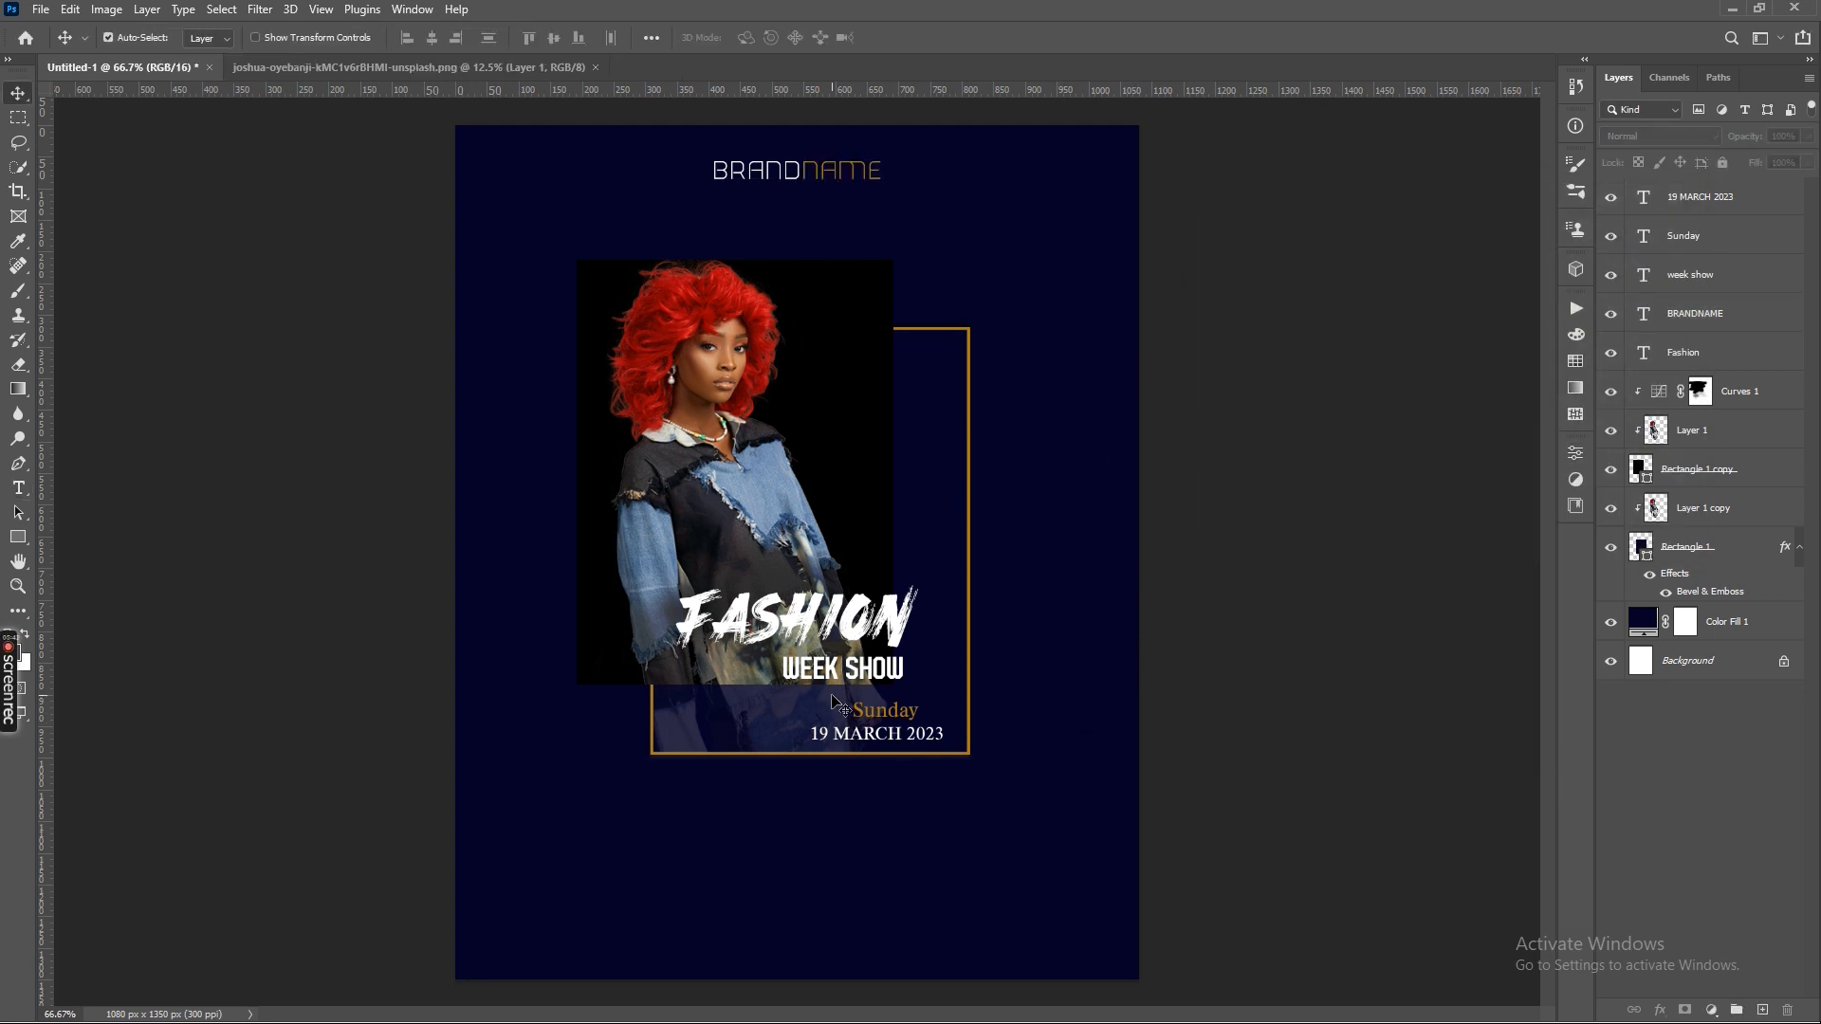
Make the whole BRANDNAME heading gold and change its font to Big Star.
left_click(1578, 453)
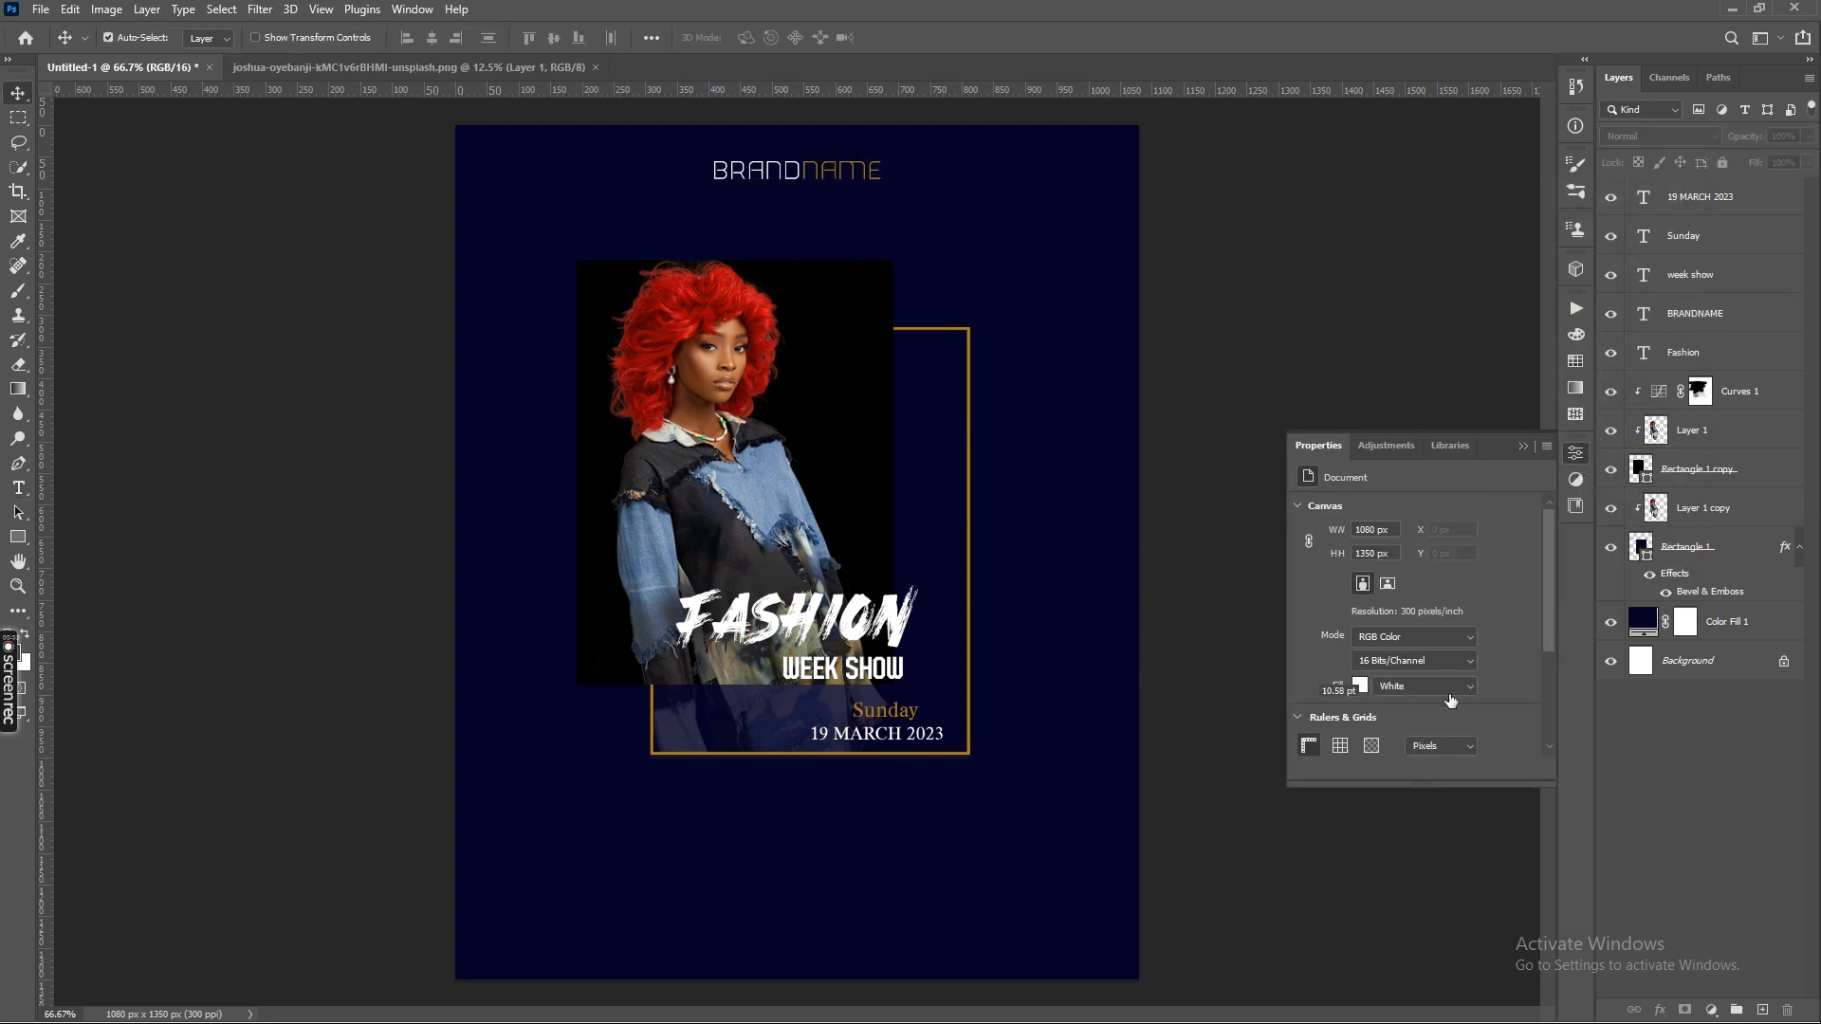
left_click(1450, 737)
key("Return")
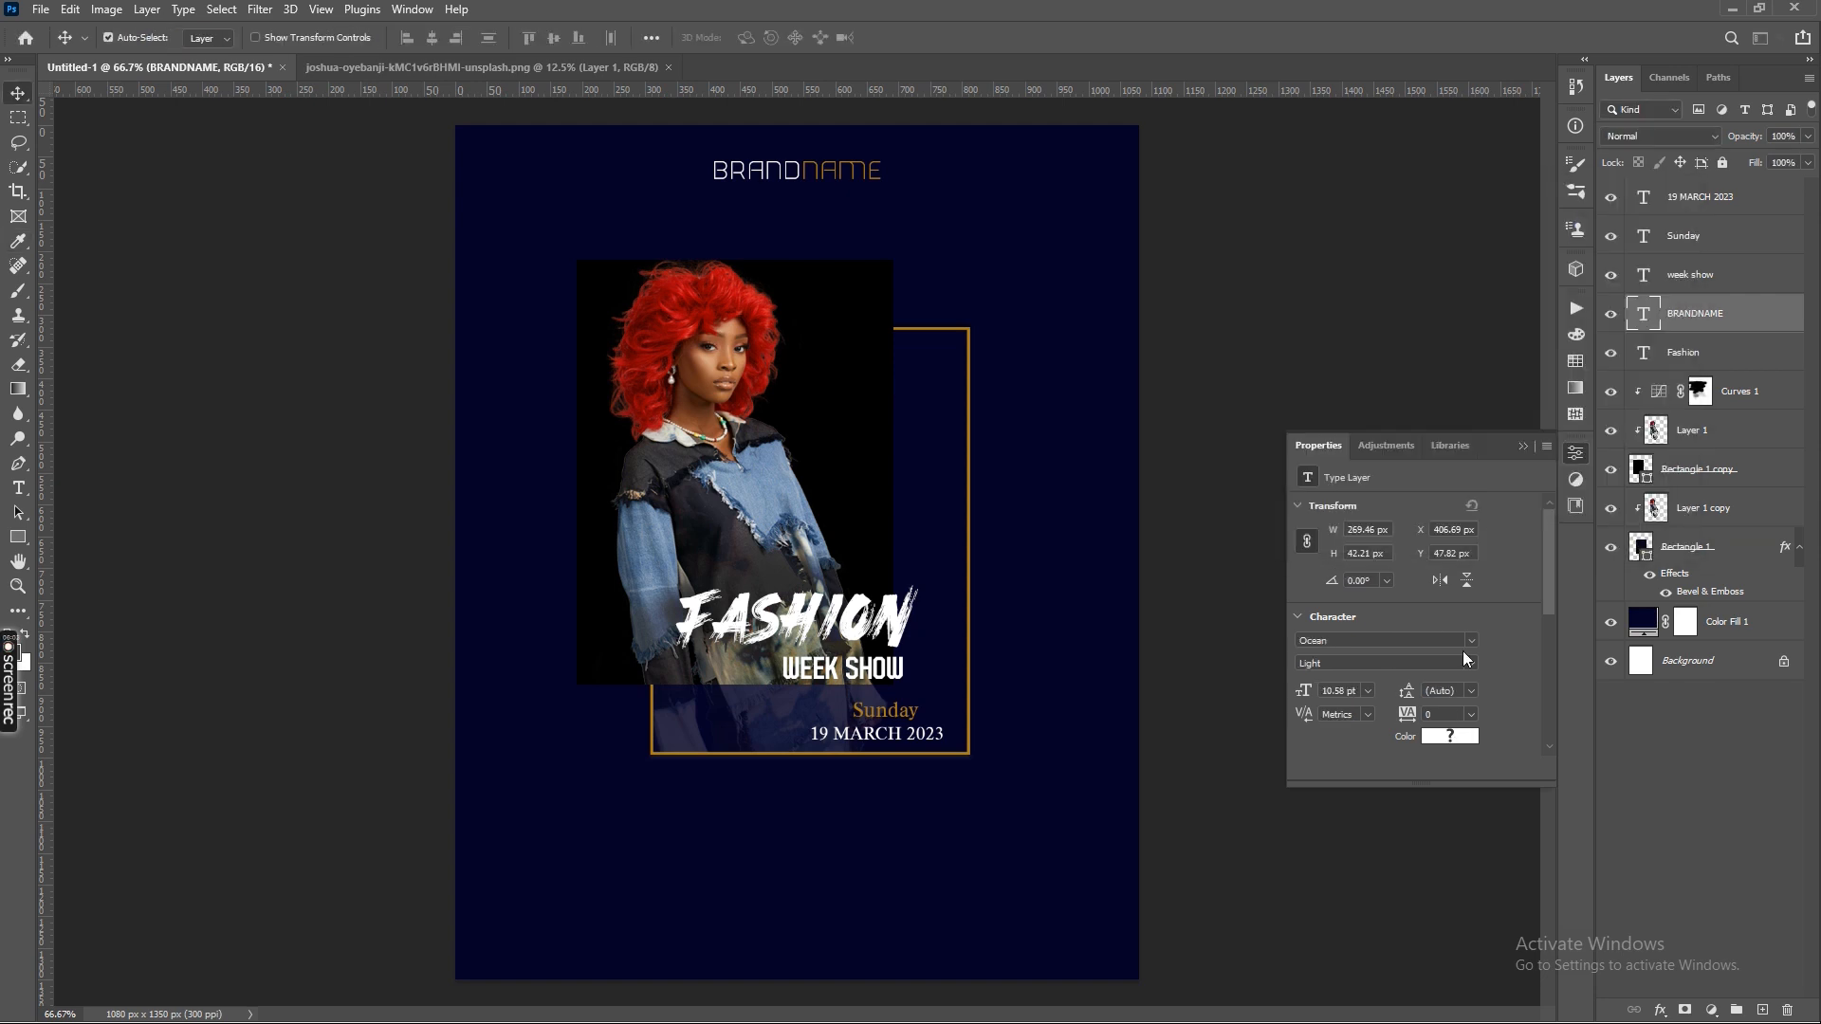
left_click(1468, 641)
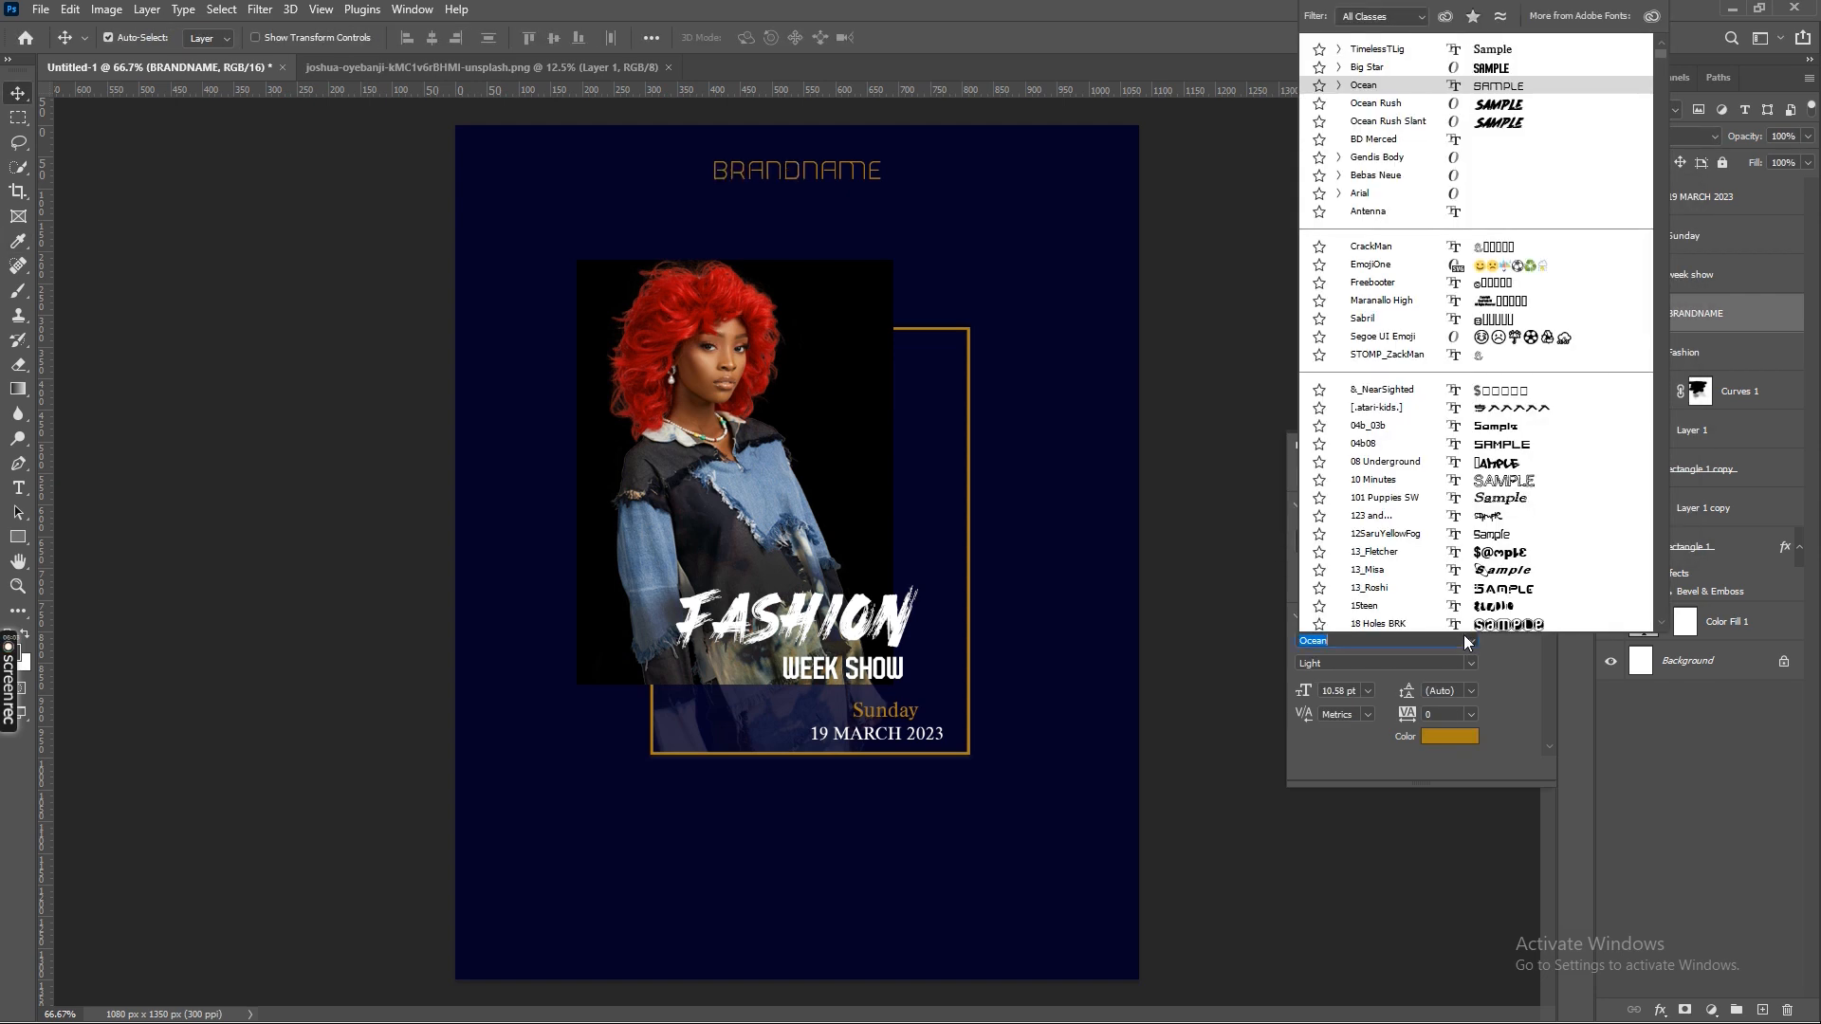
left_click(1367, 67)
Recolor only the BRAND part of the BRANDNAME heading white.
double_click(782, 171)
left_click_drag(779, 170, 711, 170)
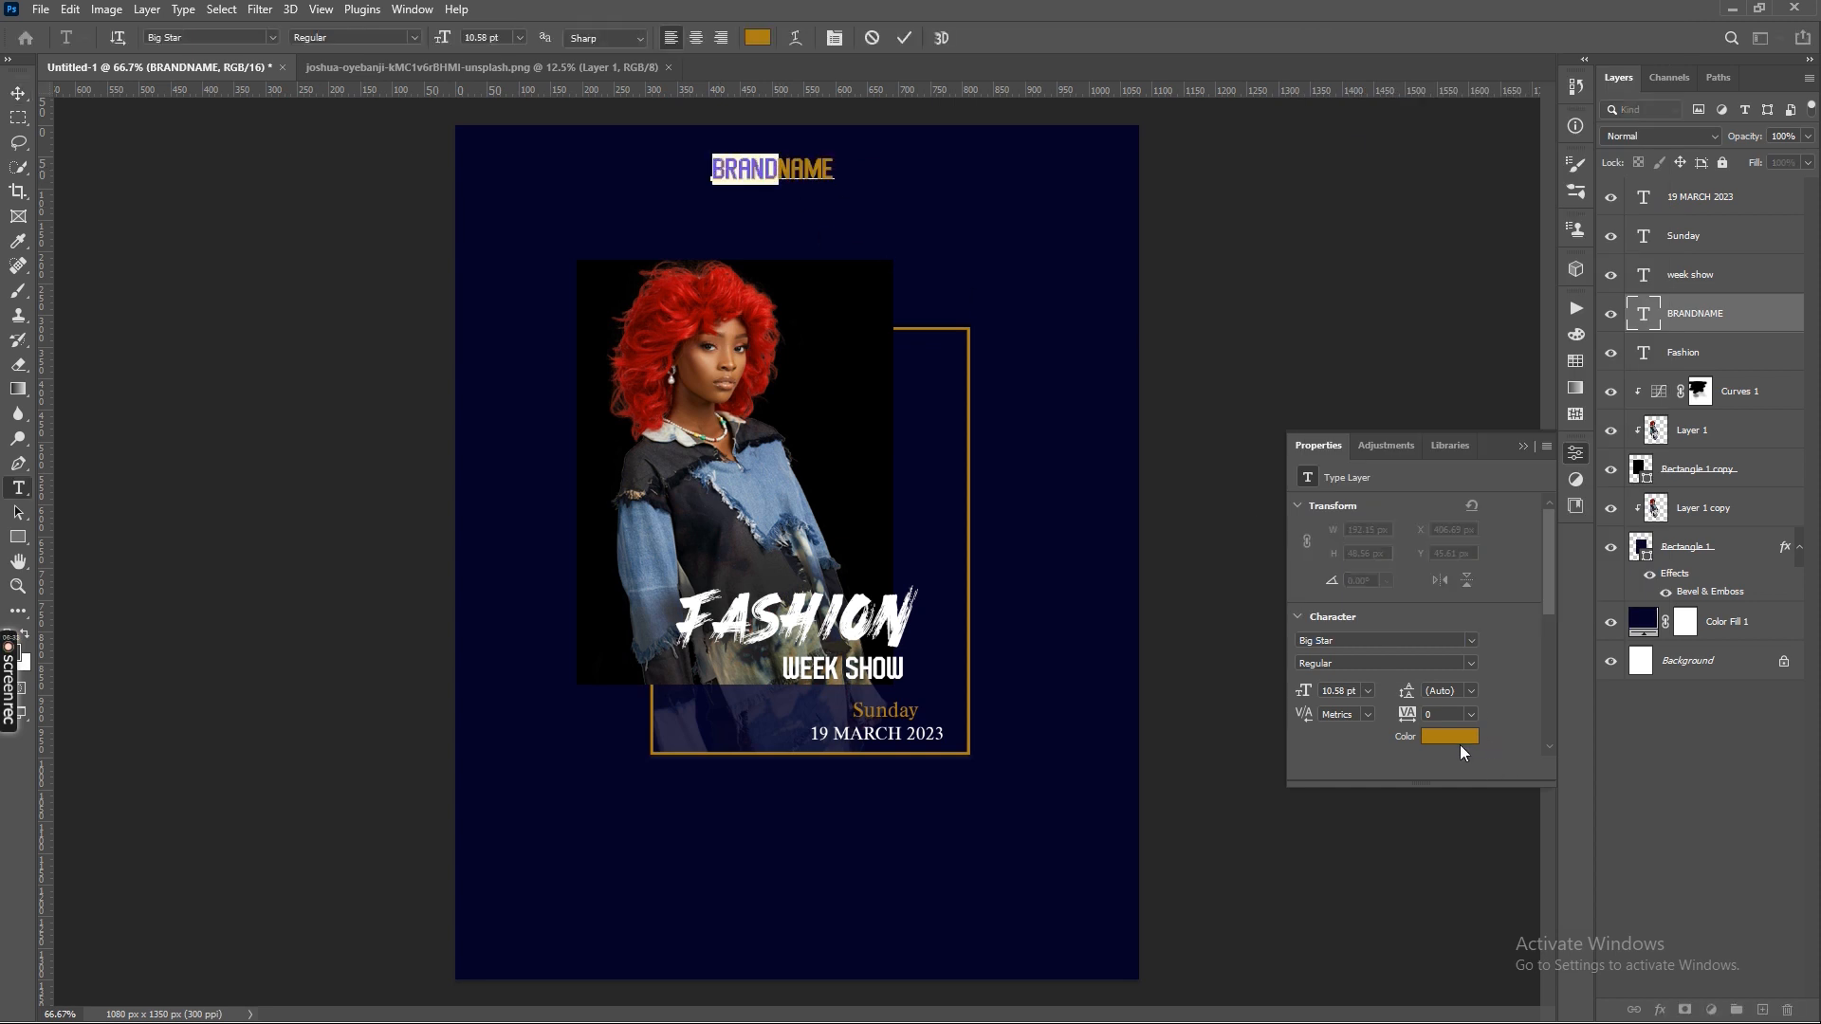
left_click(1459, 740)
left_click_drag(1242, 285, 1126, 192)
left_click(1628, 226)
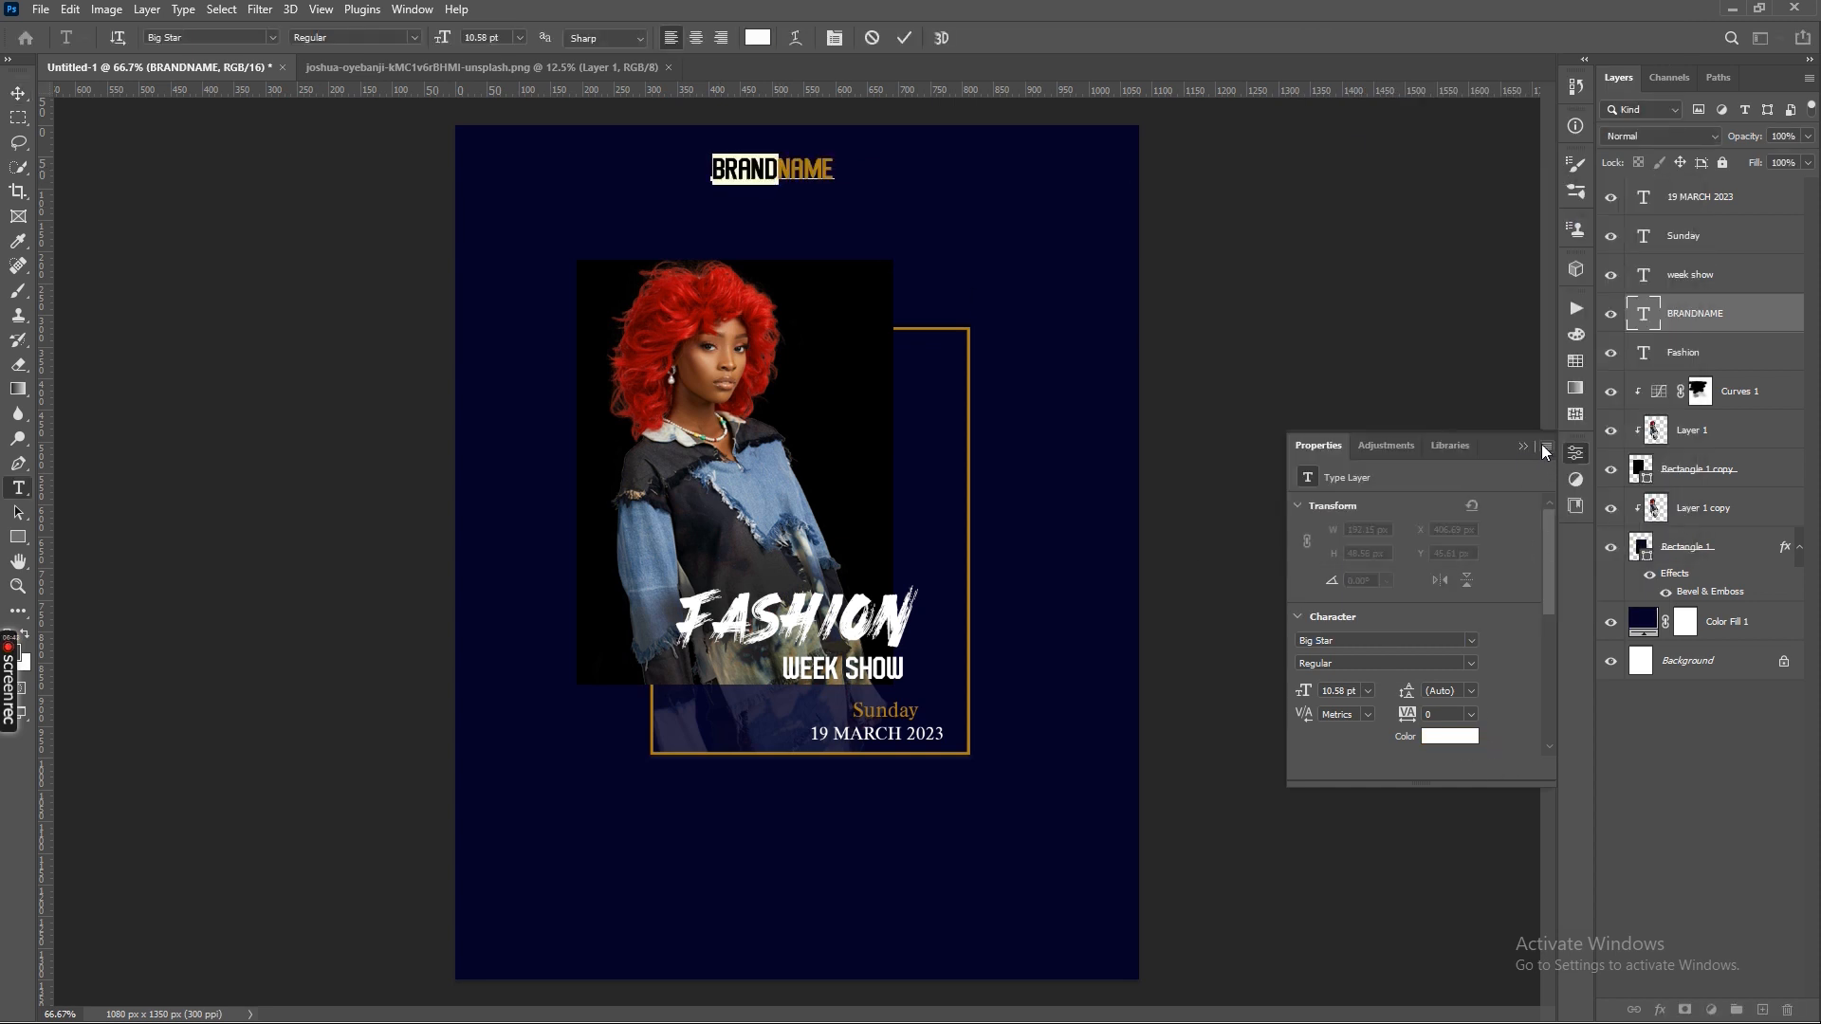
Shift the BRANDNAME heading sideways so it sits centred at the top of the poster.
left_click(1638, 759)
key("v")
left_click_drag(770, 175, 794, 178)
left_click(1678, 853)
Add the text PRESENT in white at 11 pt beneath the BRANDNAME heading.
key("t")
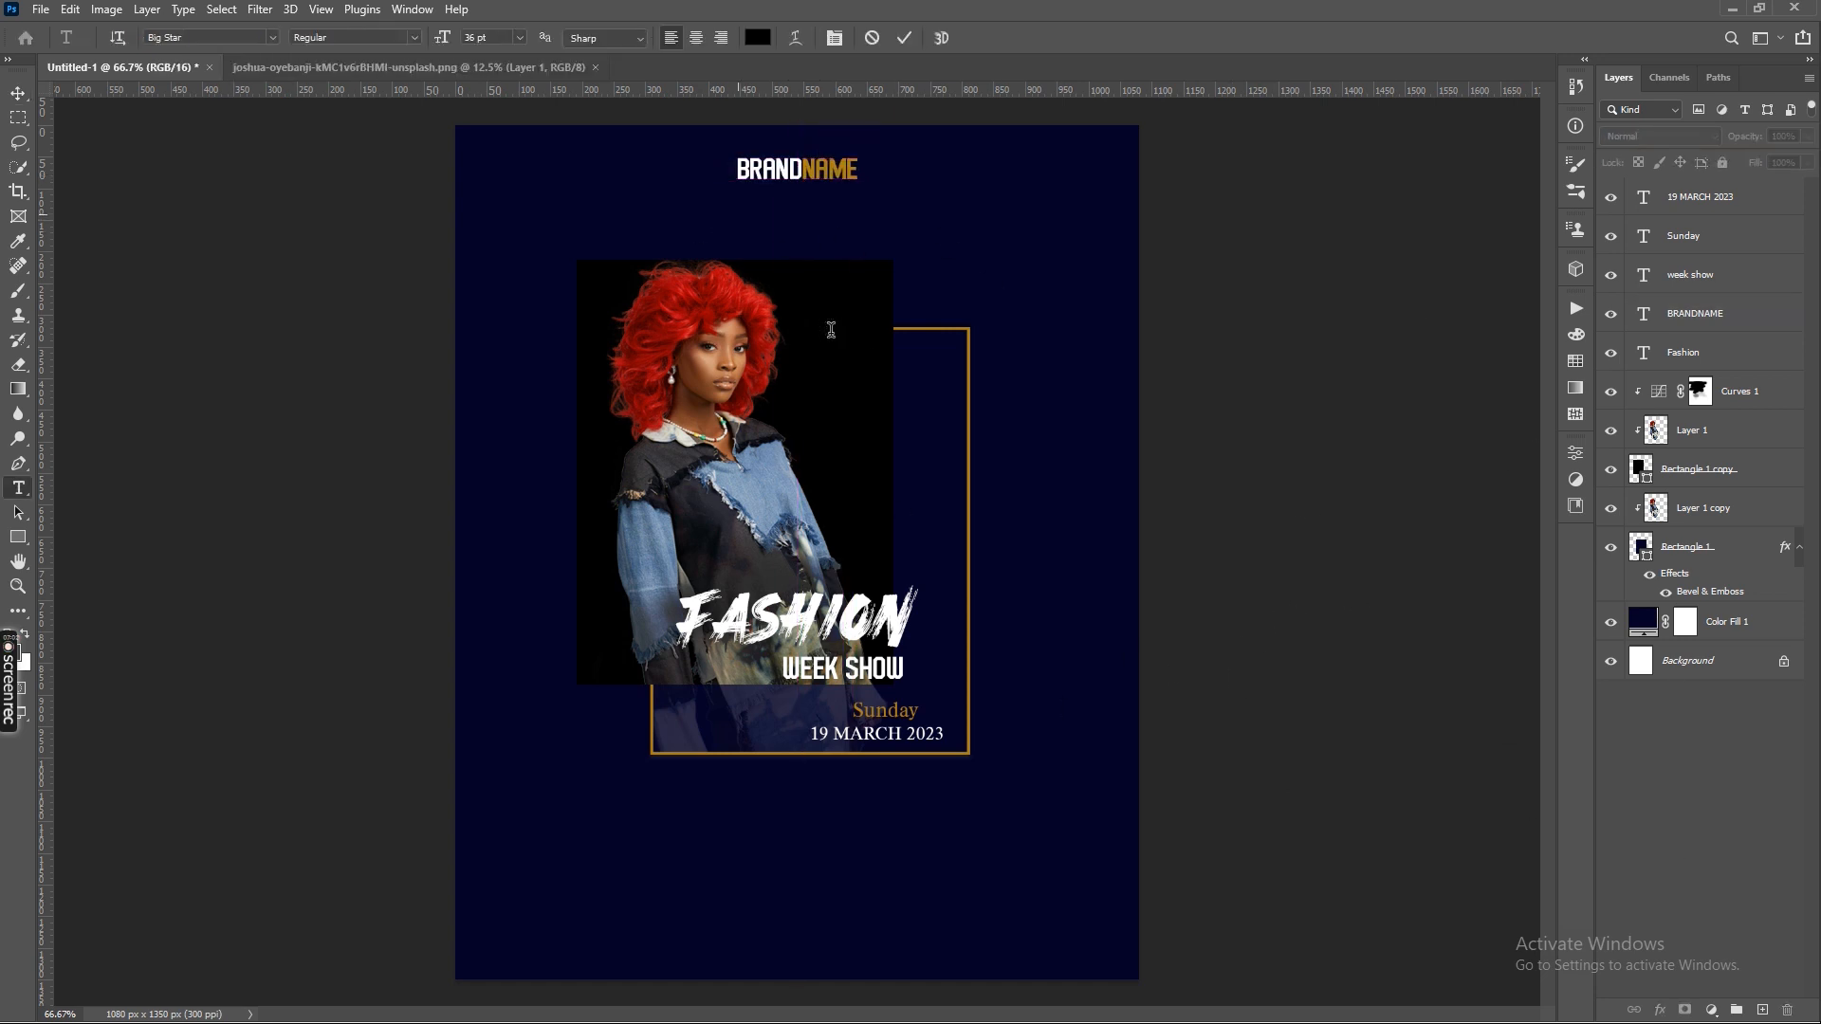
left_click(738, 214)
left_click(520, 38)
left_click(489, 126)
key("BackSpace")
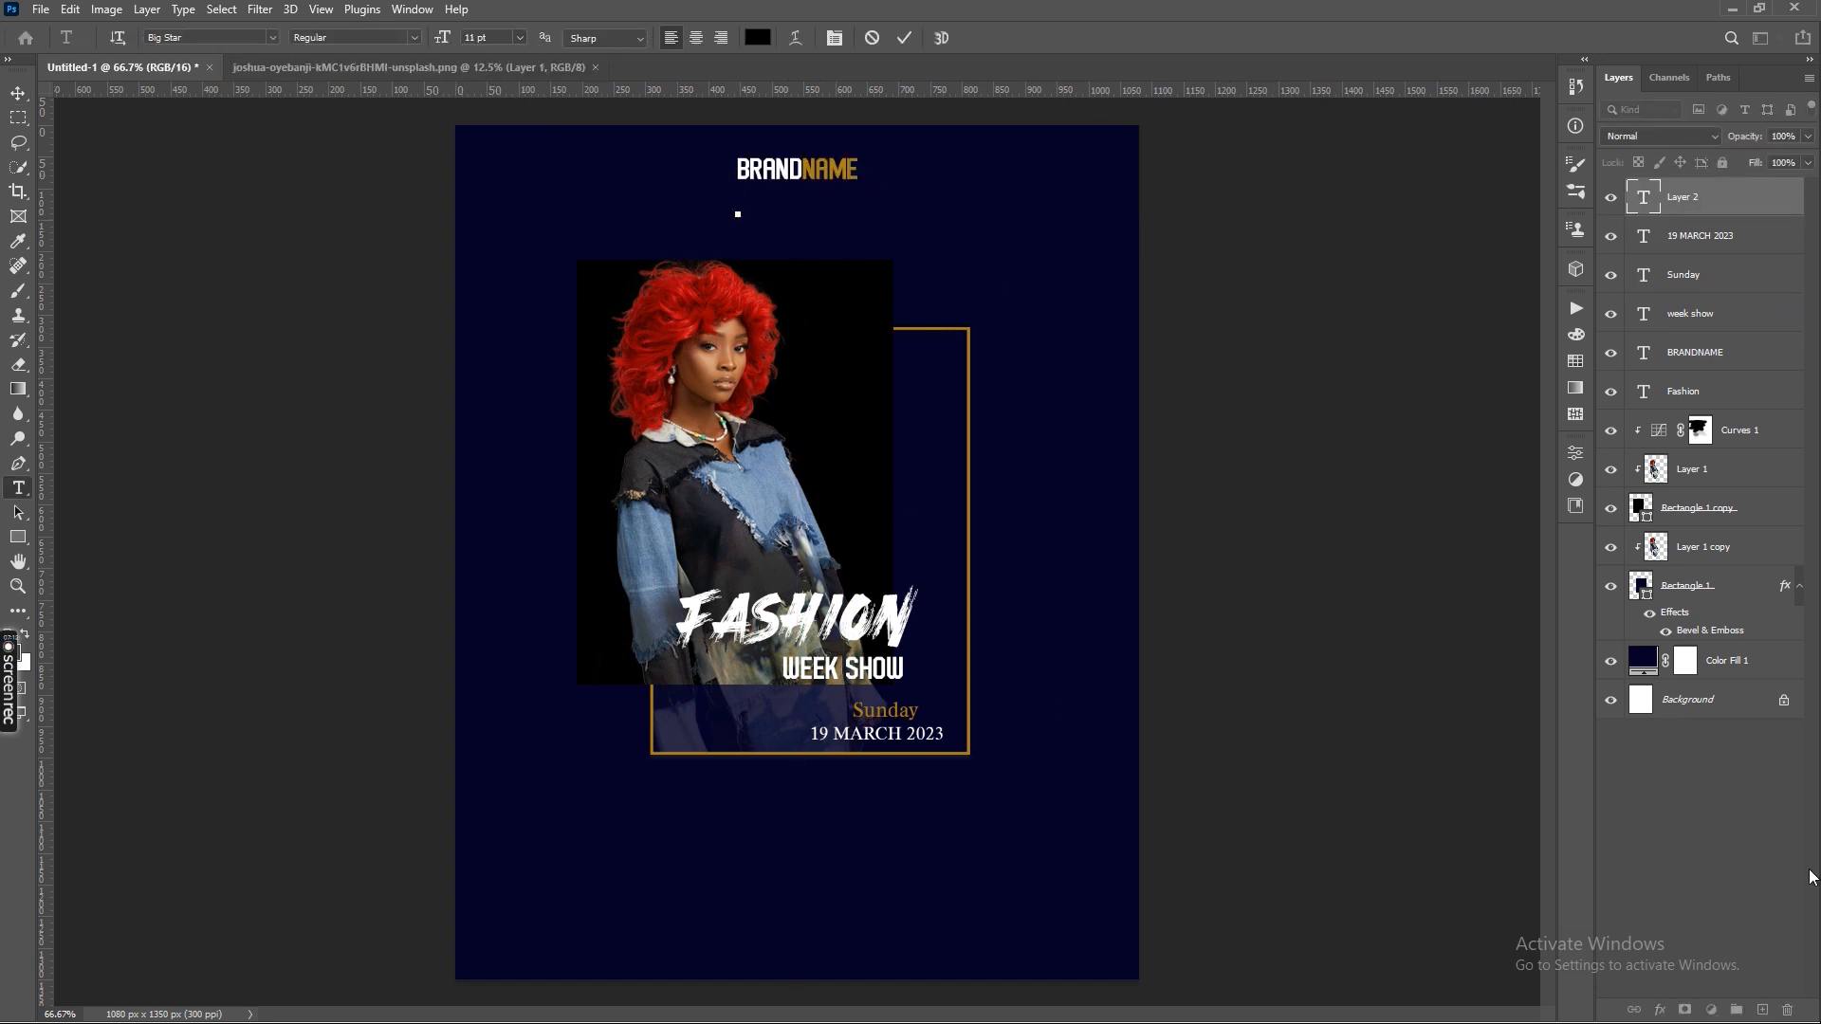
key("ctrl+a")
left_click(758, 38)
left_click(1201, 235)
left_click(1630, 224)
Change the PRESENT text's font to Ocean Light.
left_click(273, 38)
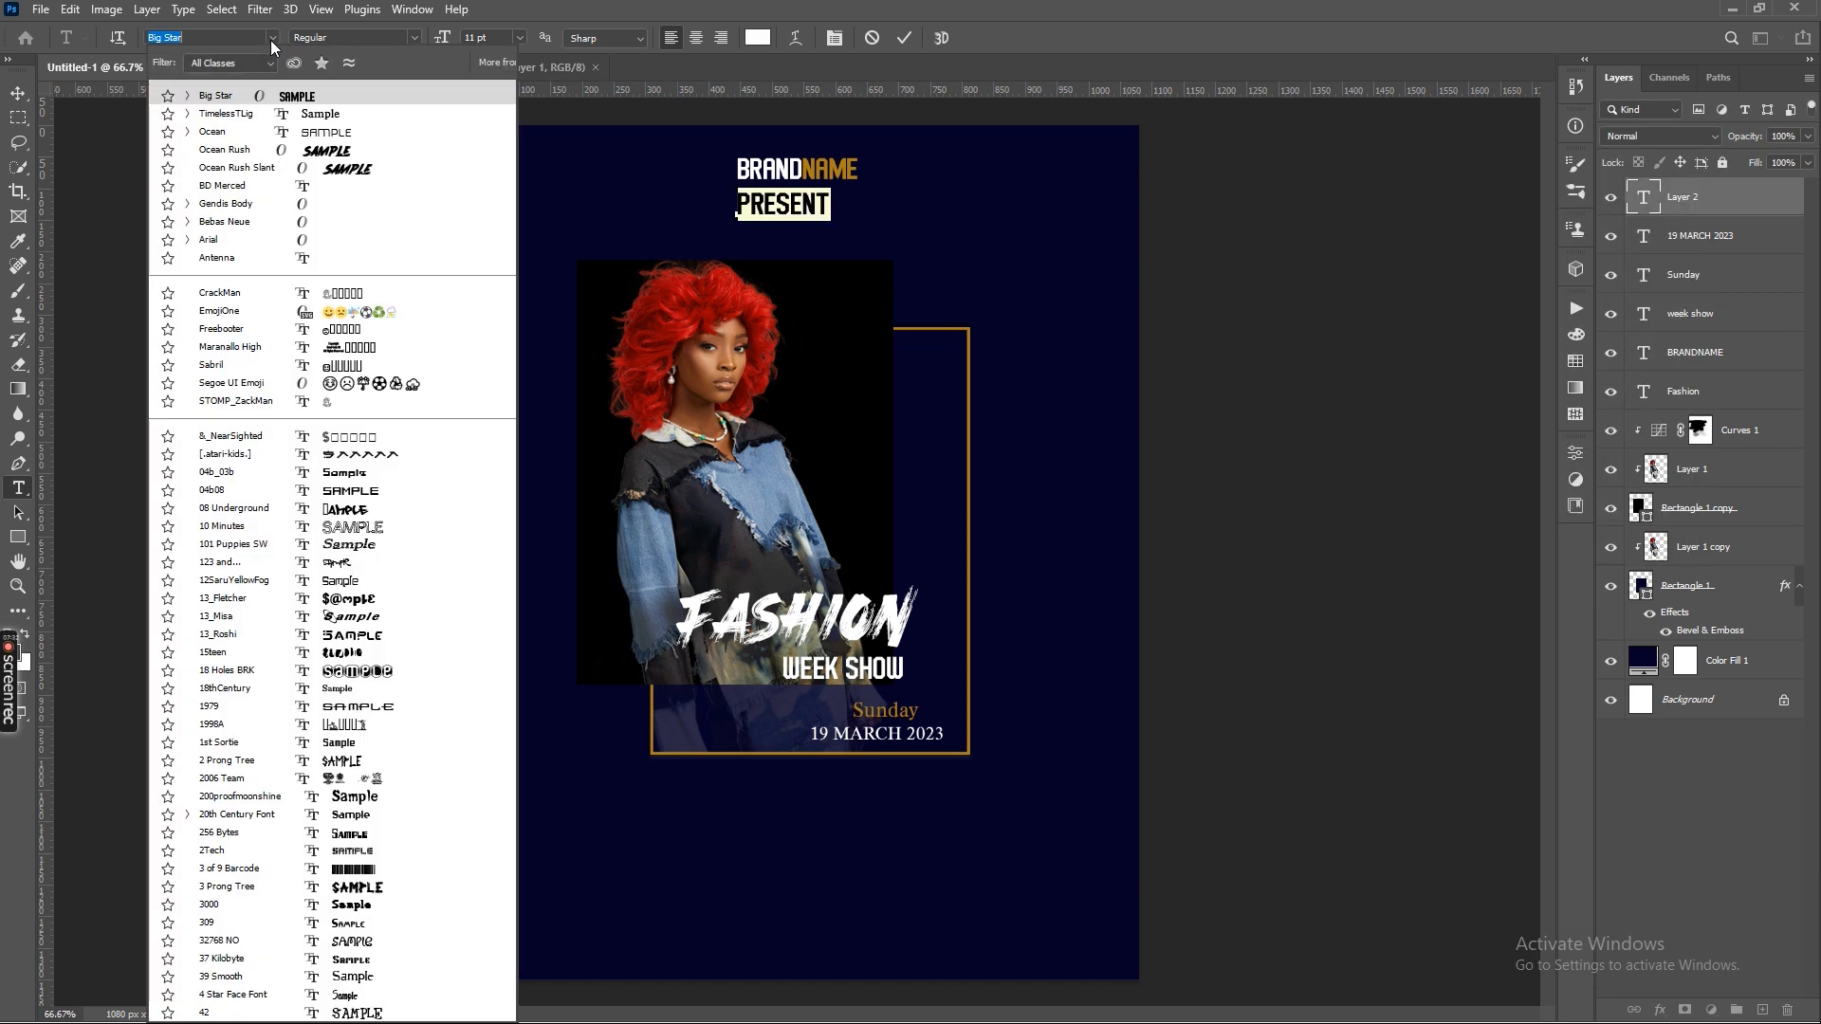
left_click(247, 134)
left_click(1677, 795)
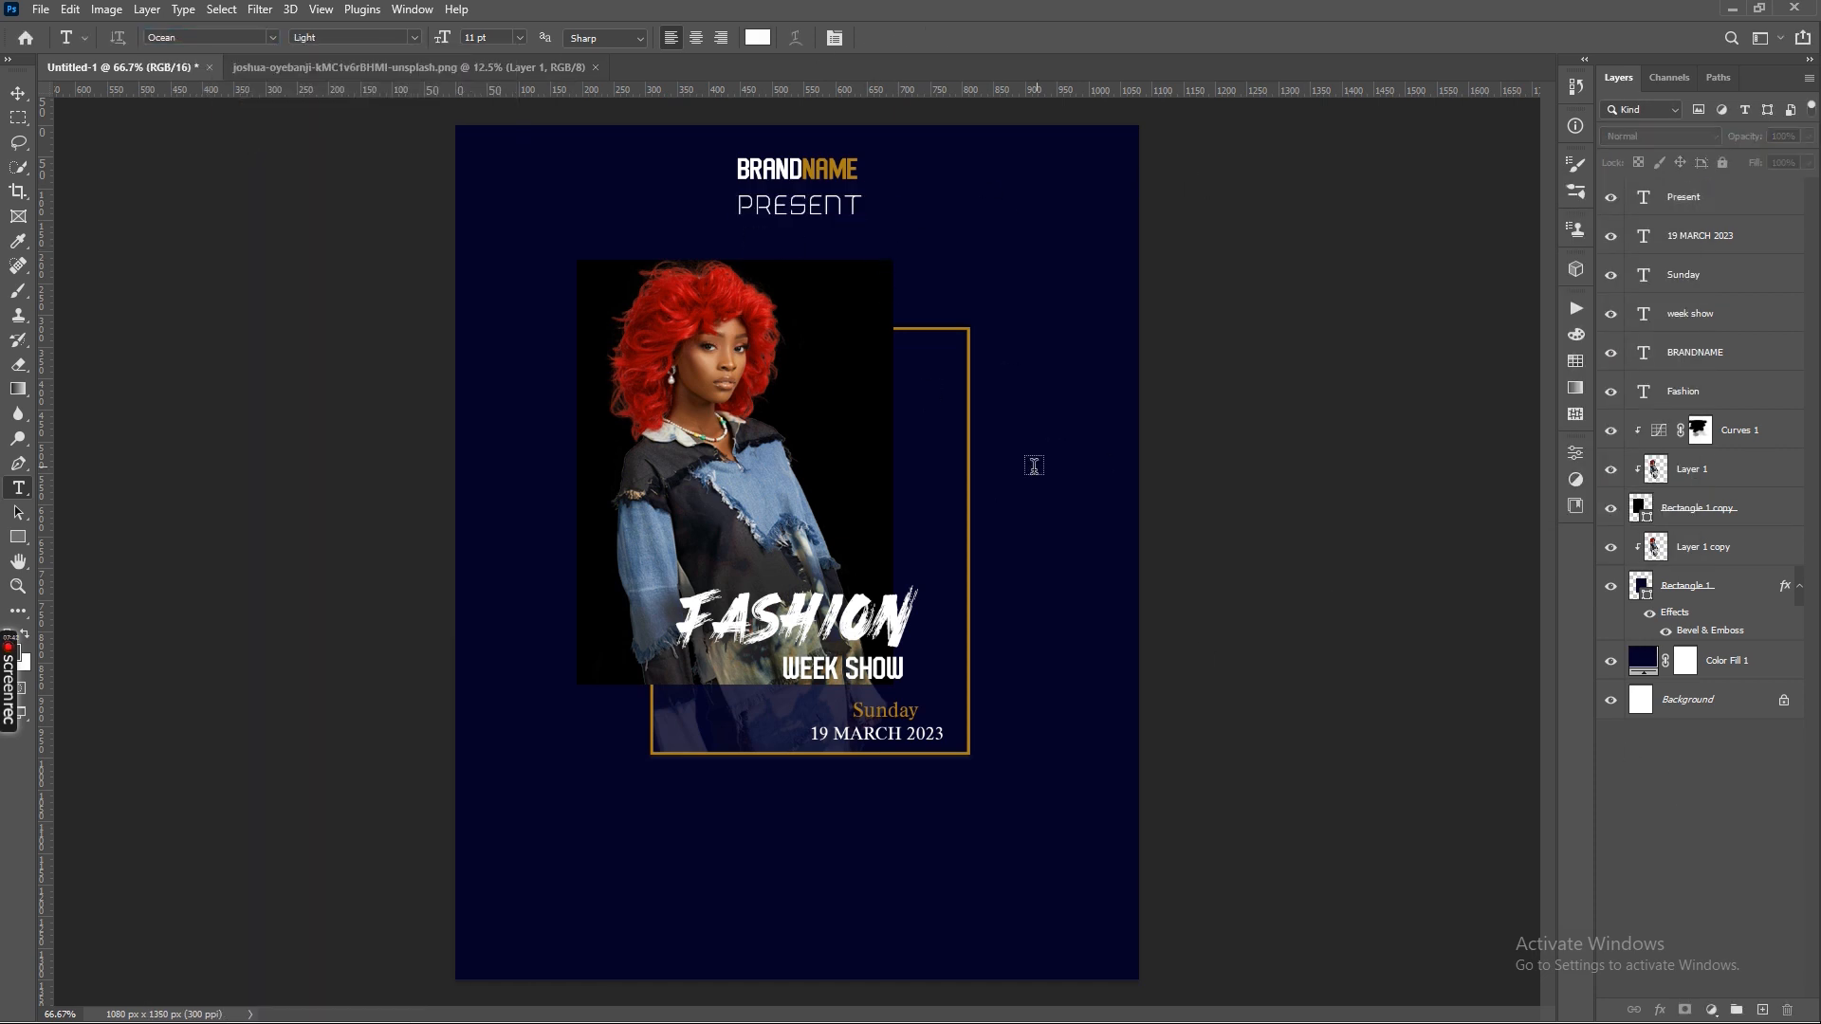
Scale the PRESENT text down slightly and centre it under the BRANDNAME heading.
key("v")
left_click(837, 242)
left_click(1683, 197)
key("ctrl+t")
left_click_drag(863, 217, 833, 210)
left_click_drag(795, 203, 807, 209)
key("Return")
left_click(1162, 521)
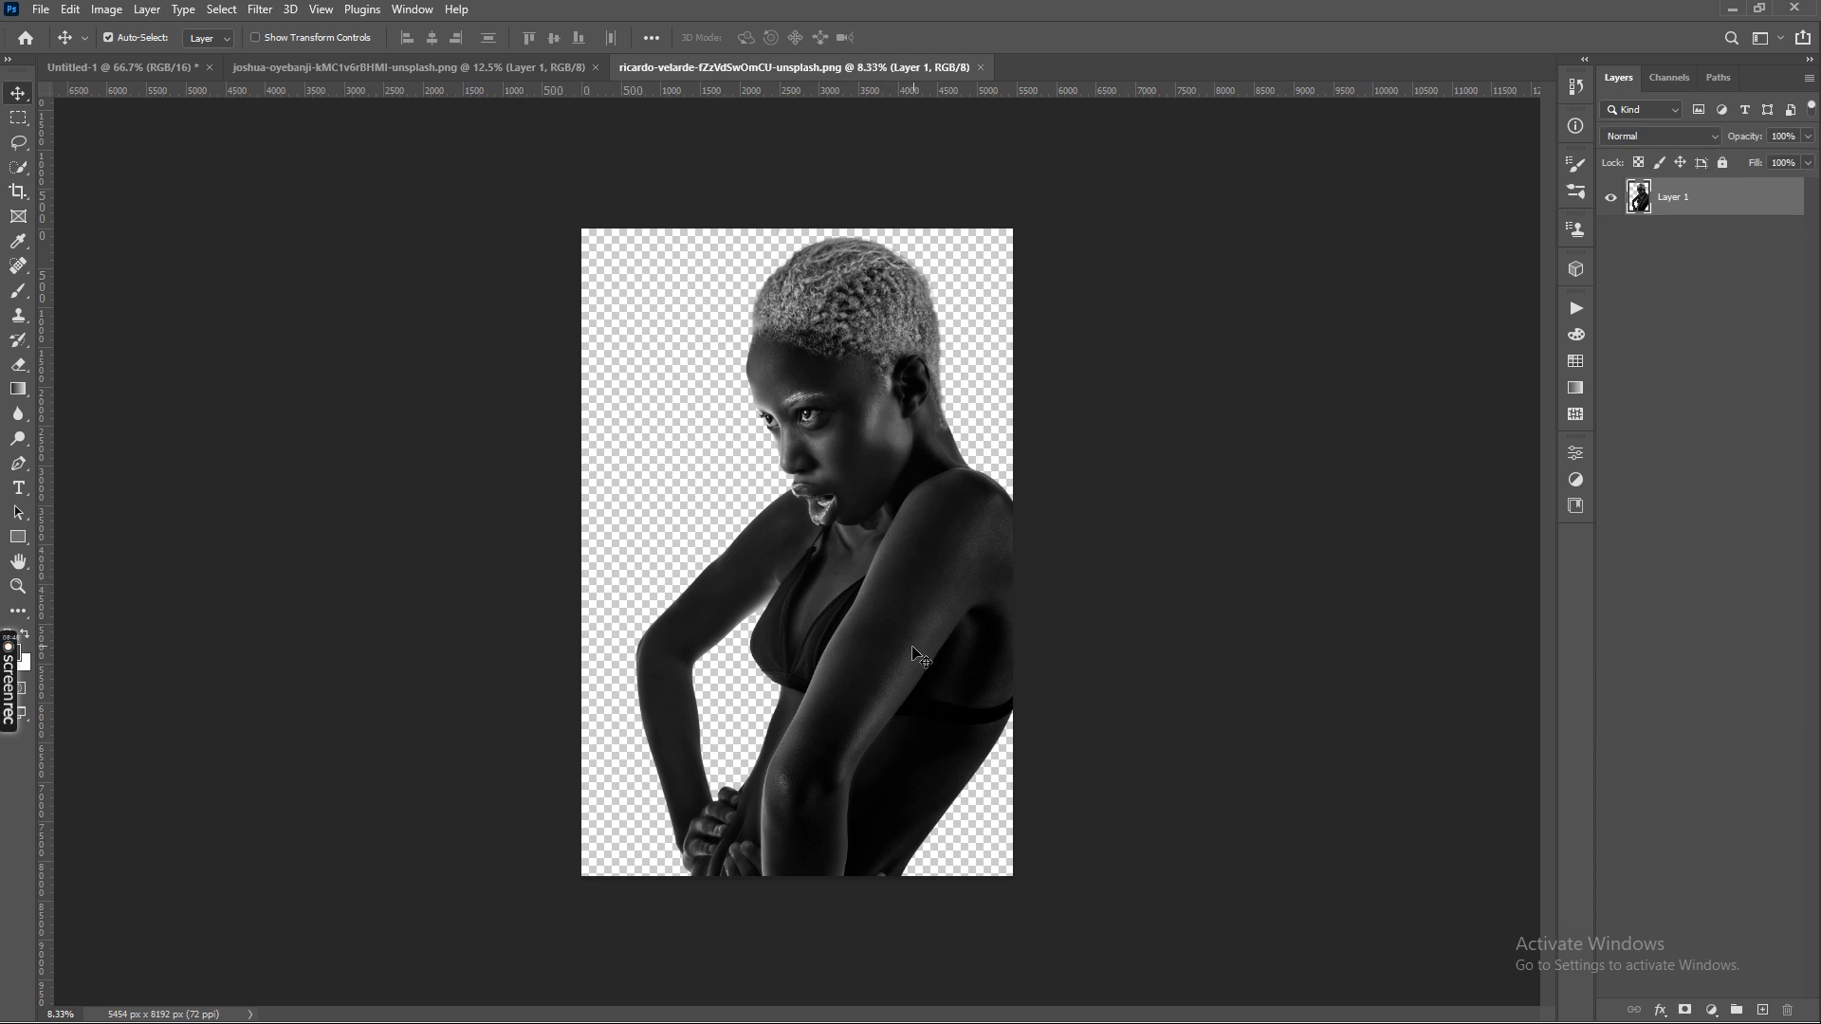
Bring the black-and-white woman cutout into the poster and place its layer directly above Color Fill 1.
left_click_drag(895, 644, 612, 858)
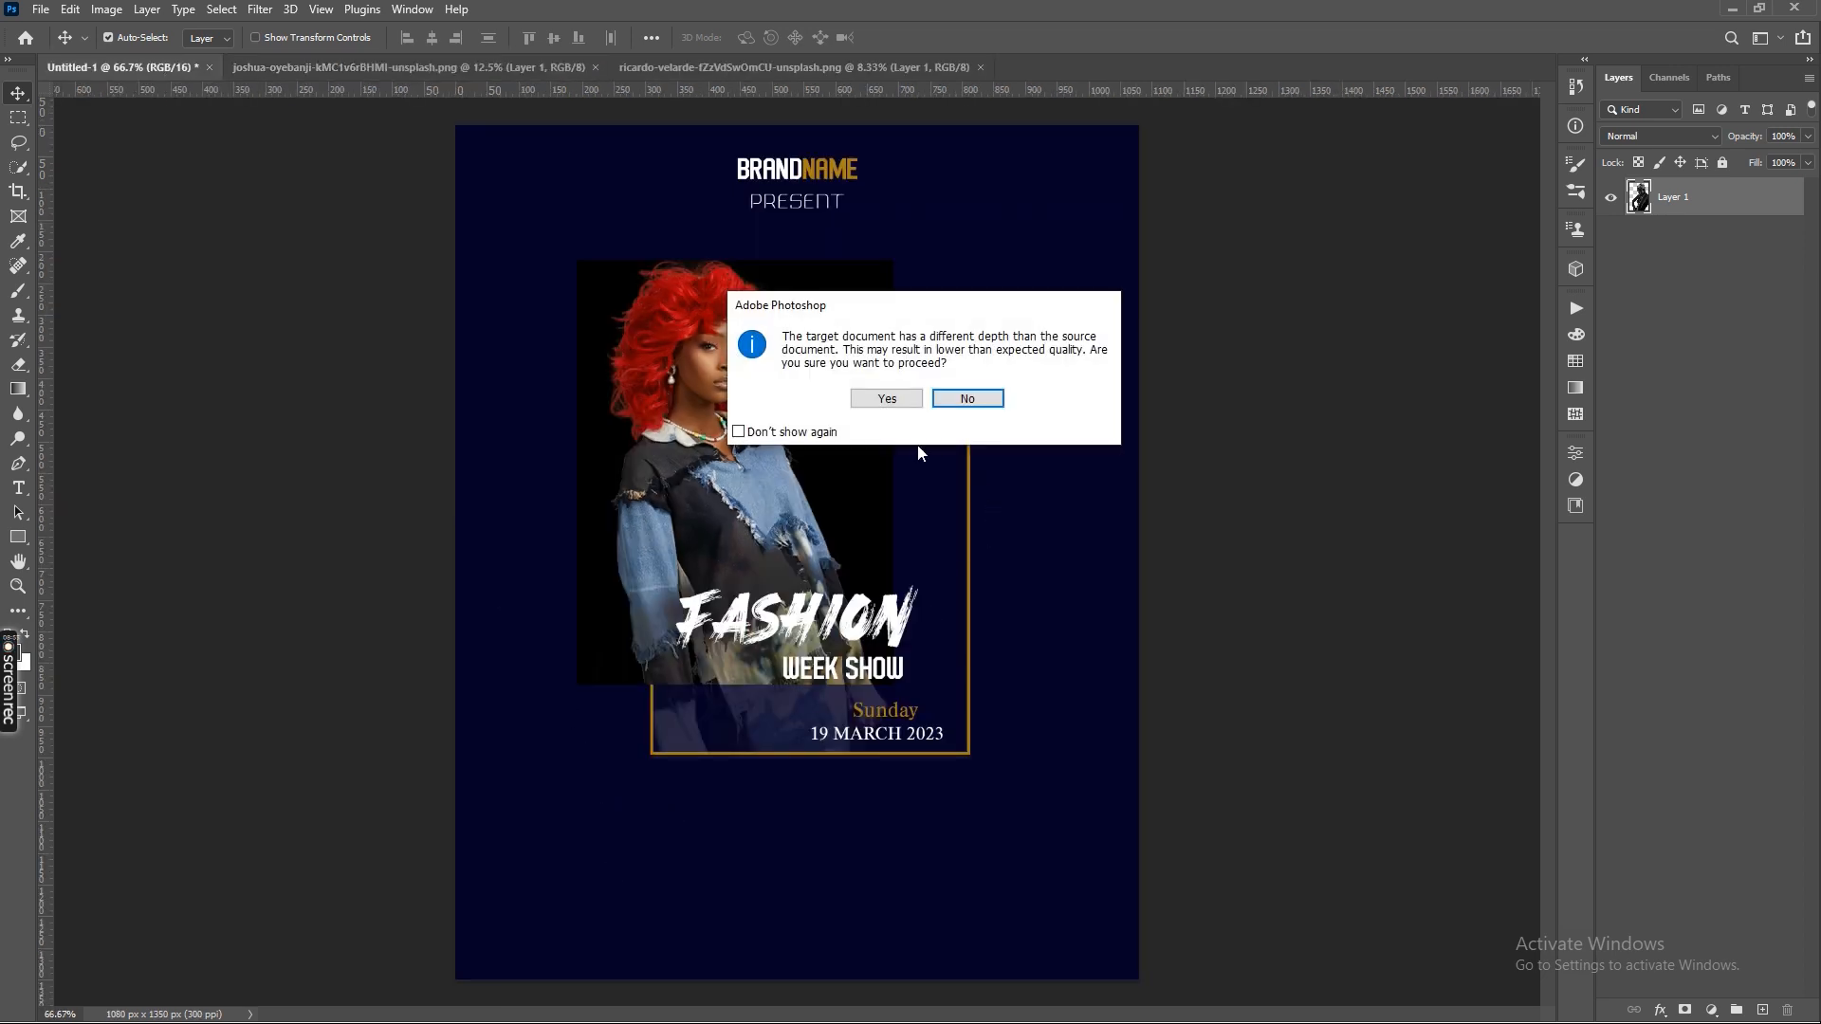
left_click(886, 398)
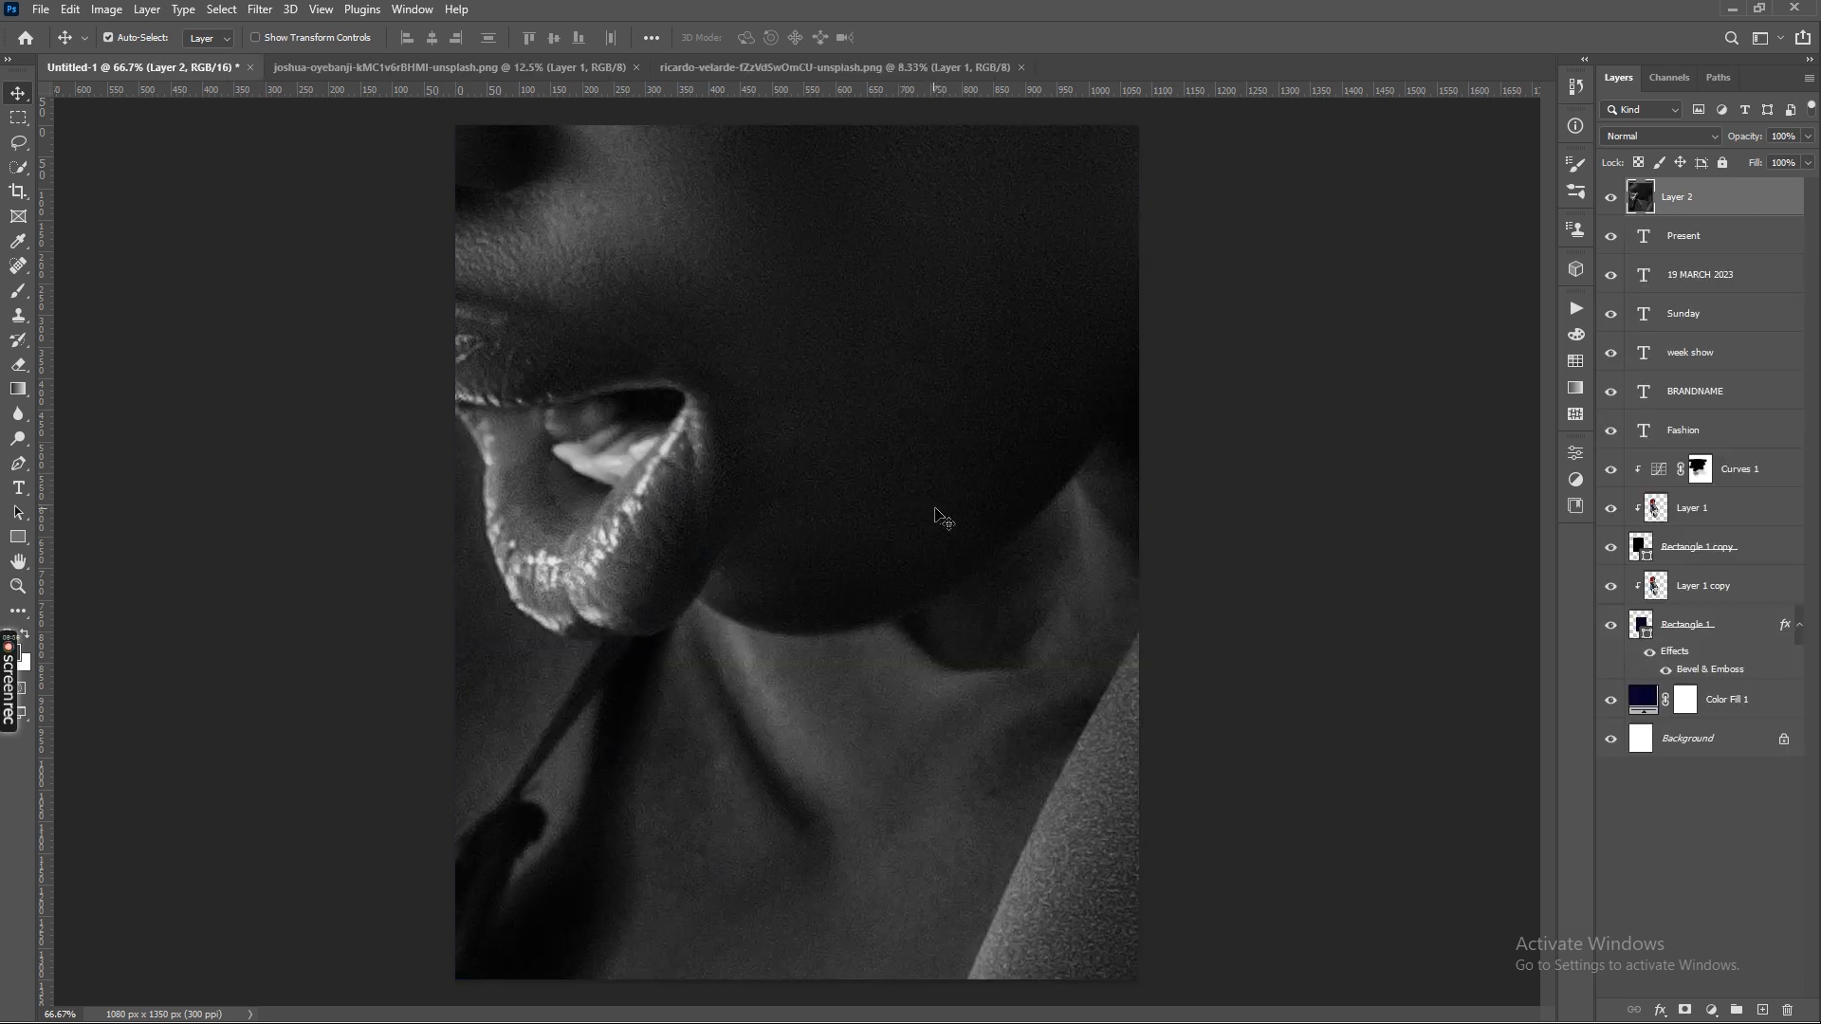
left_click_drag(1707, 204, 1684, 690)
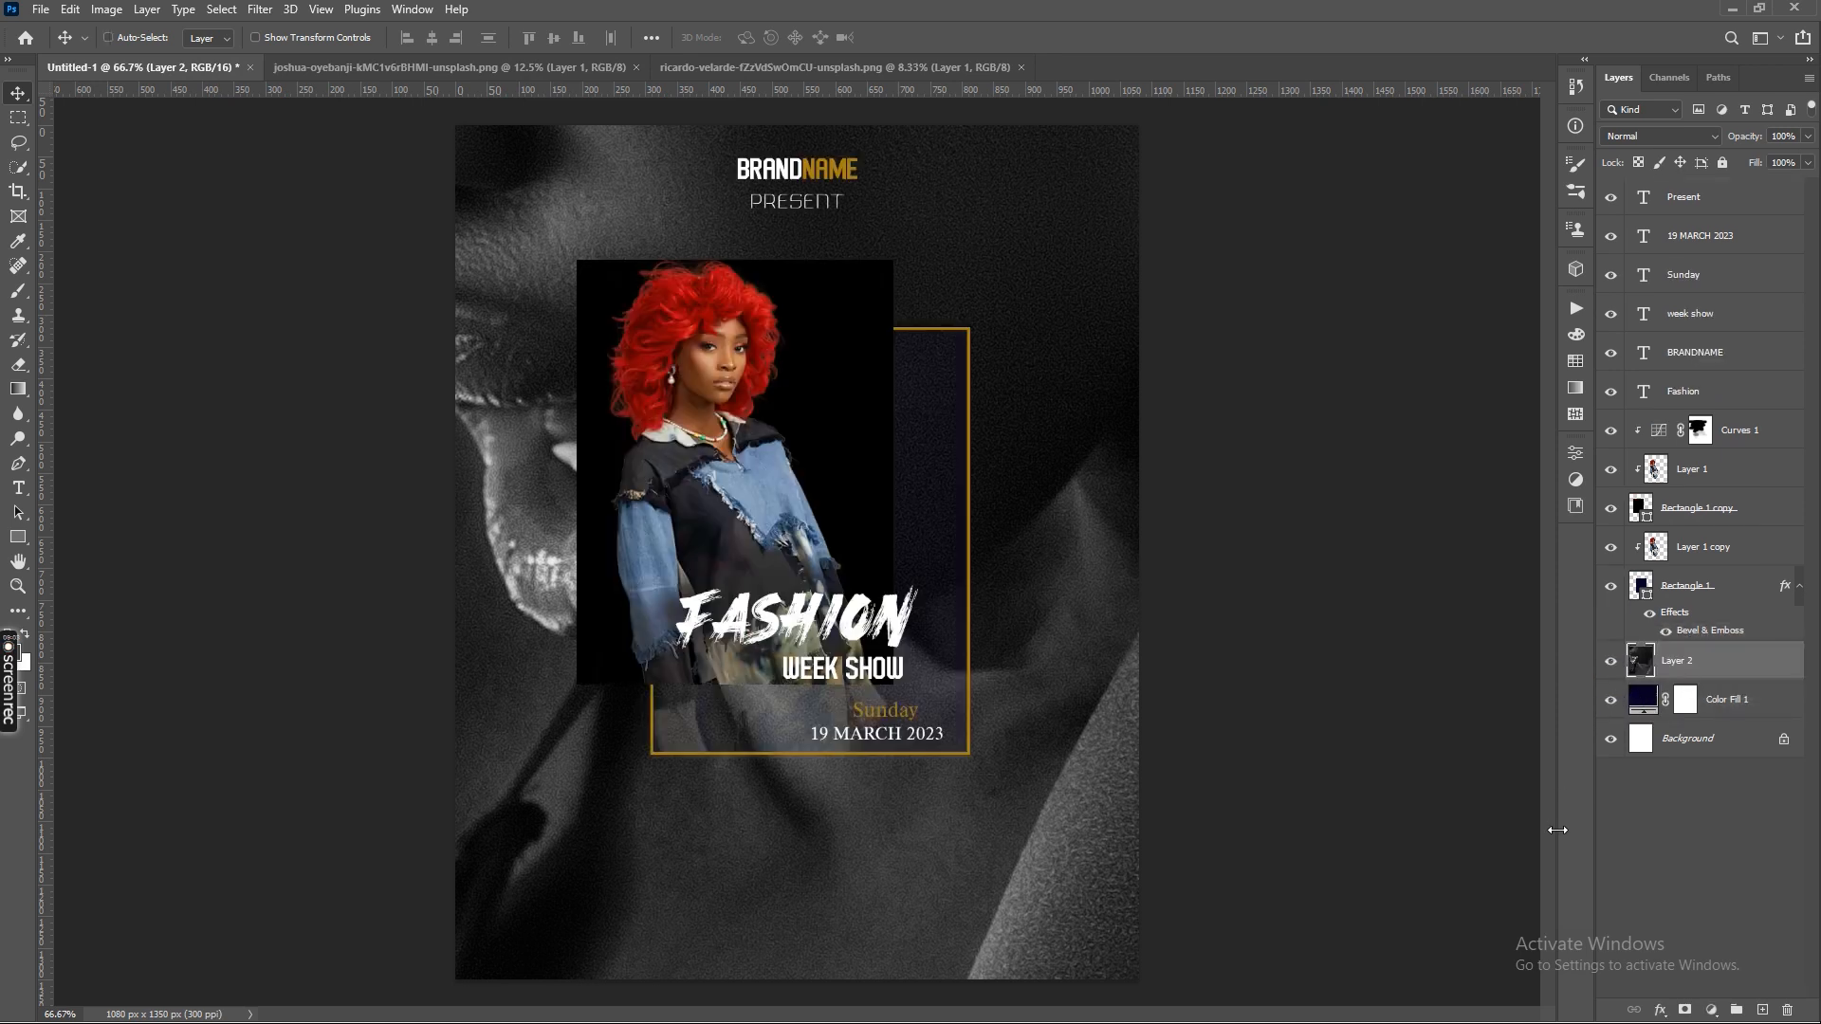
Scale the black-and-white woman cutout down to about 17% and move it over the poster.
key("ctrl+minus")
key("ctrl+minus")
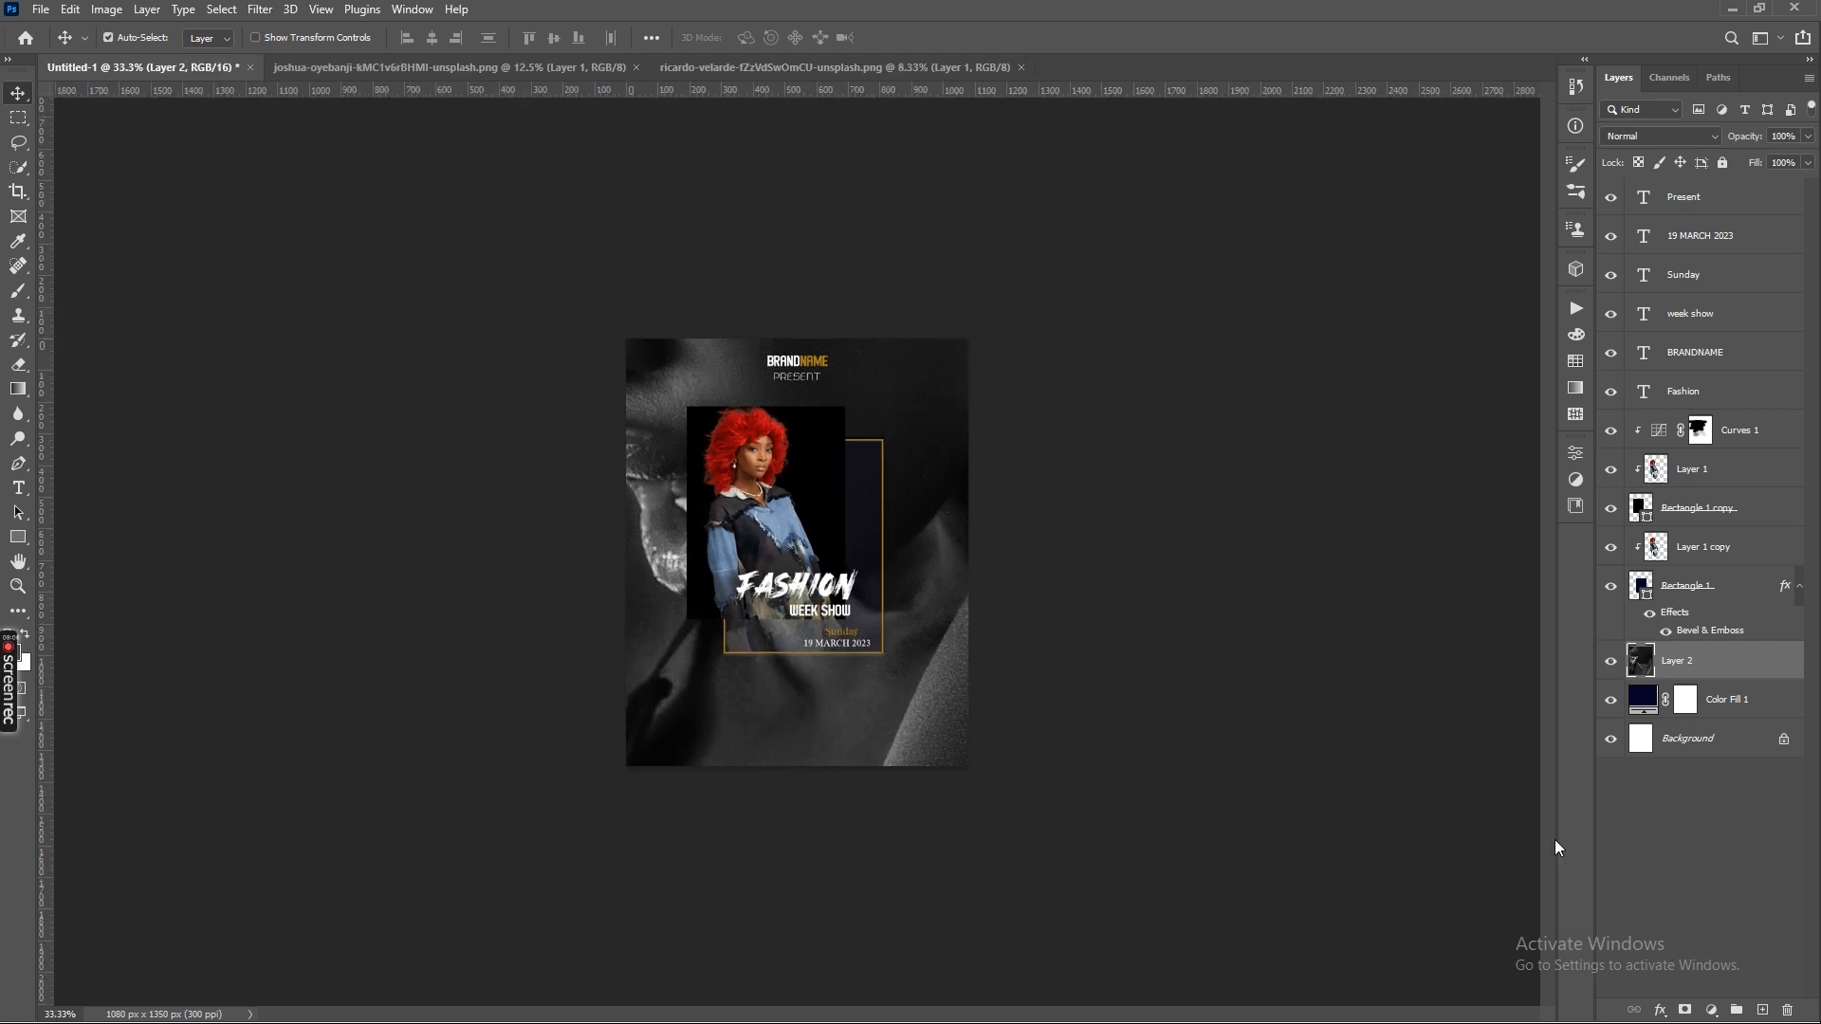
key("ctrl+t")
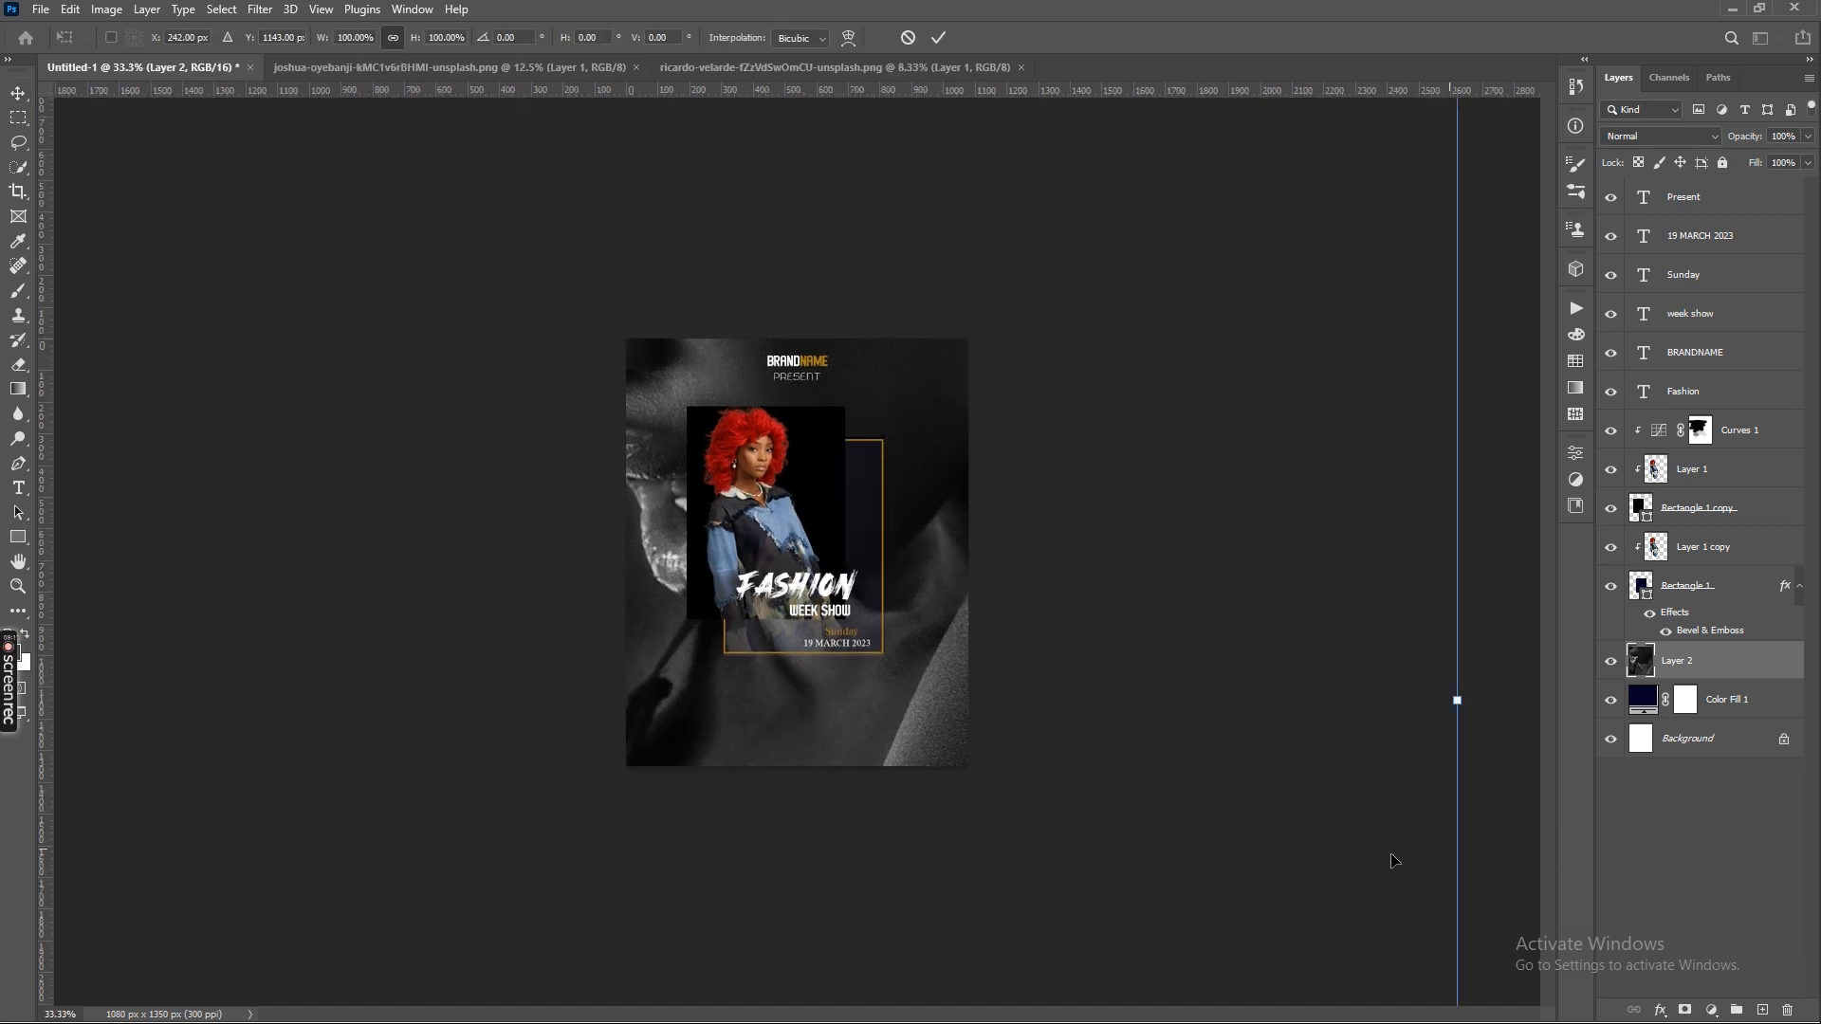
key("ctrl+minus")
key("ctrl+minus")
key("ctrl+minus")
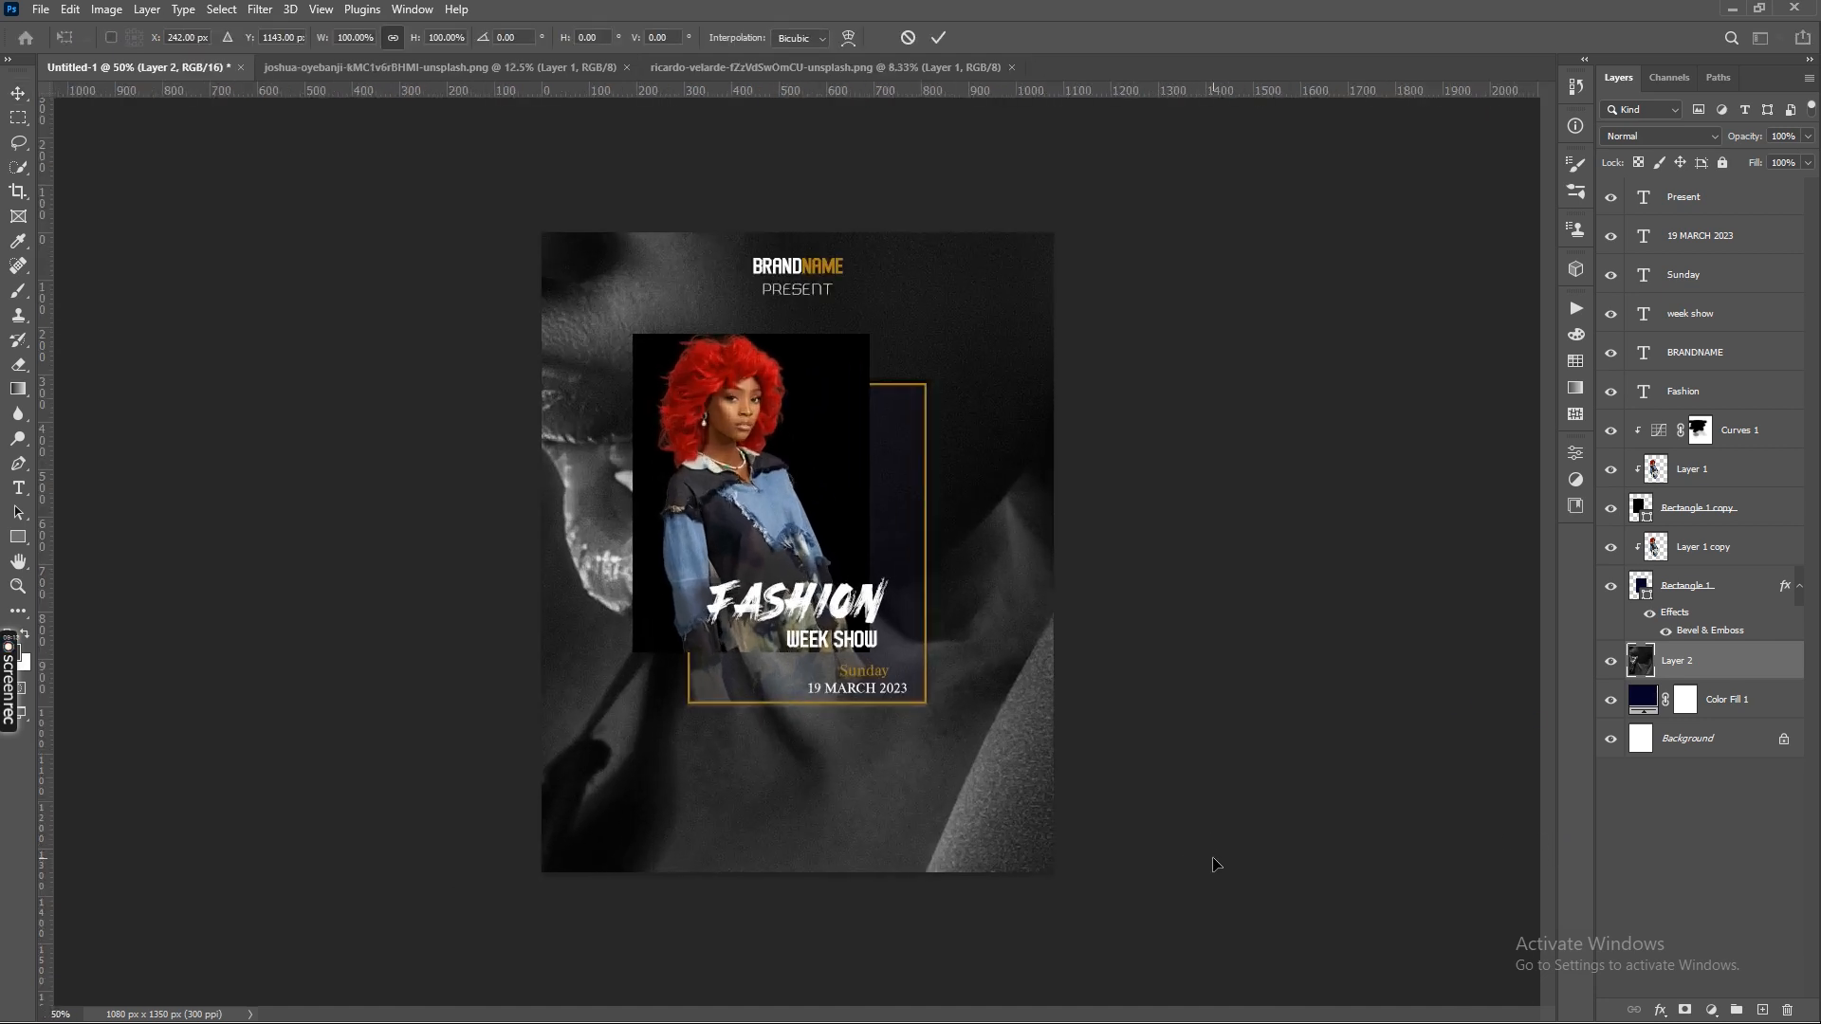
key("ctrl+minus")
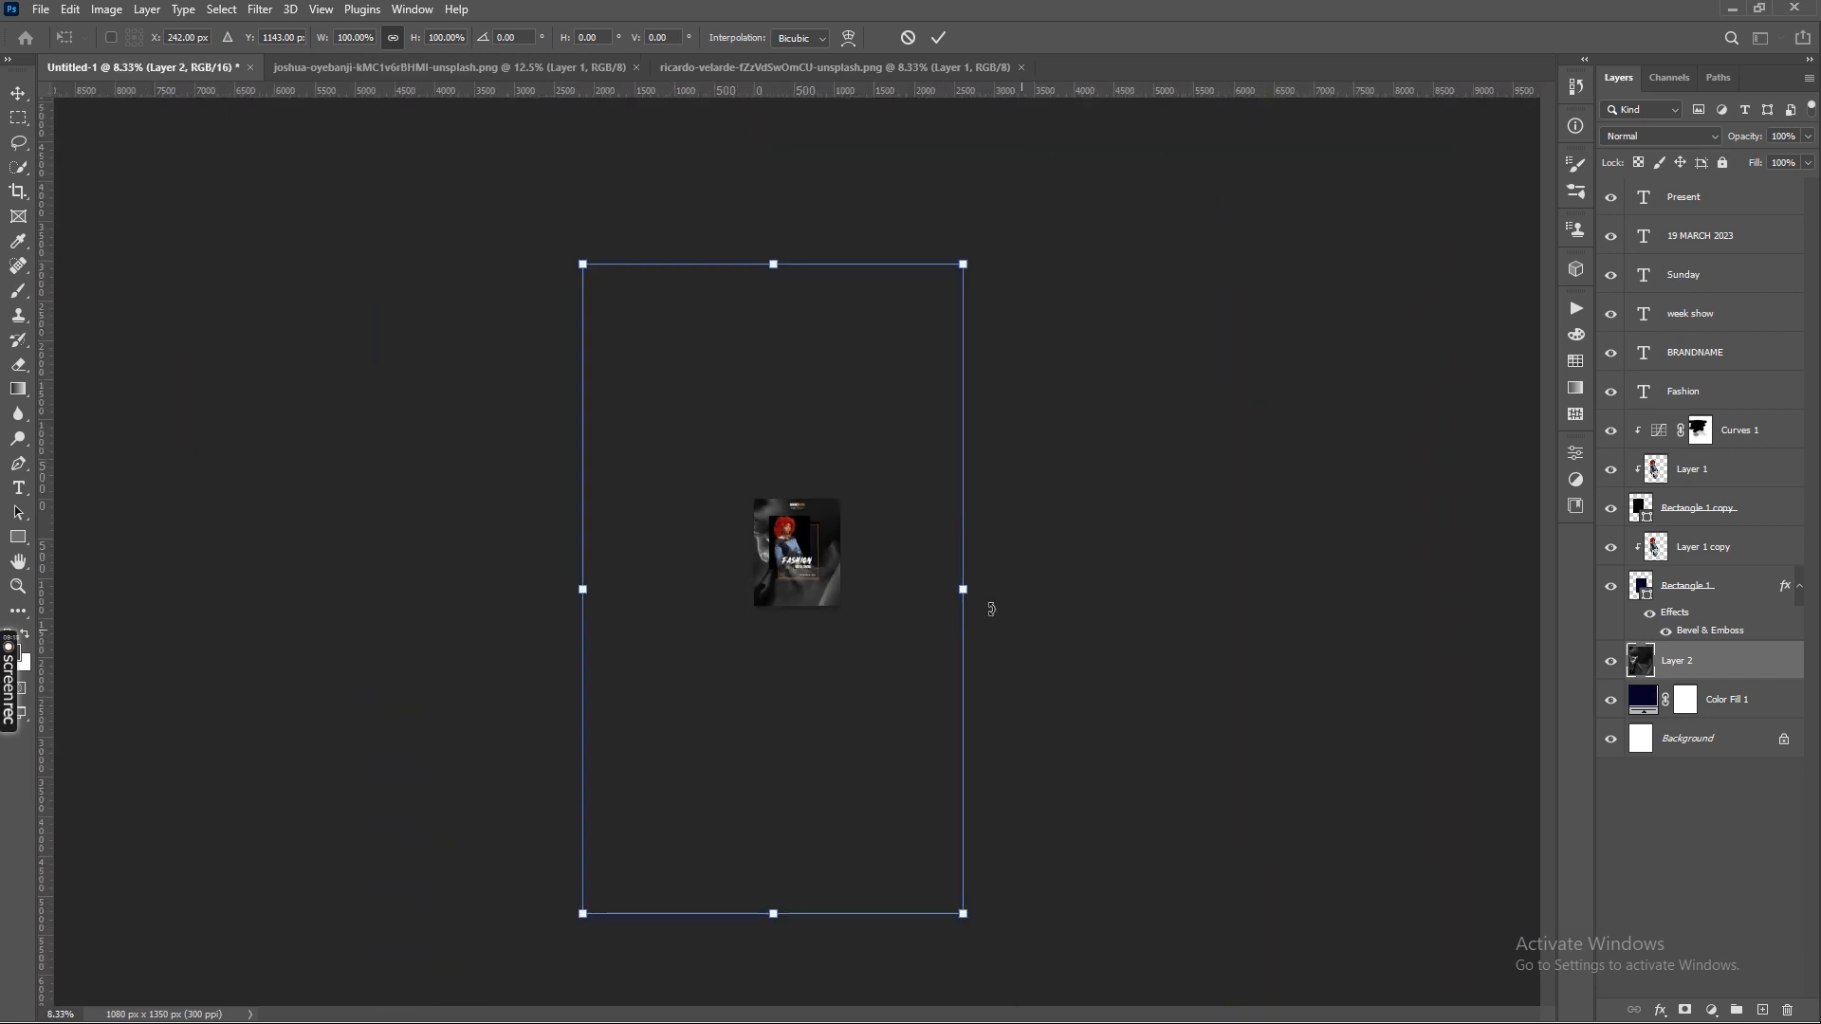
left_click_drag(581, 263, 901, 804)
left_click_drag(925, 867, 799, 590)
key("Left")
key("Left")
key("Left")
key("Left")
key("Left")
key("Left")
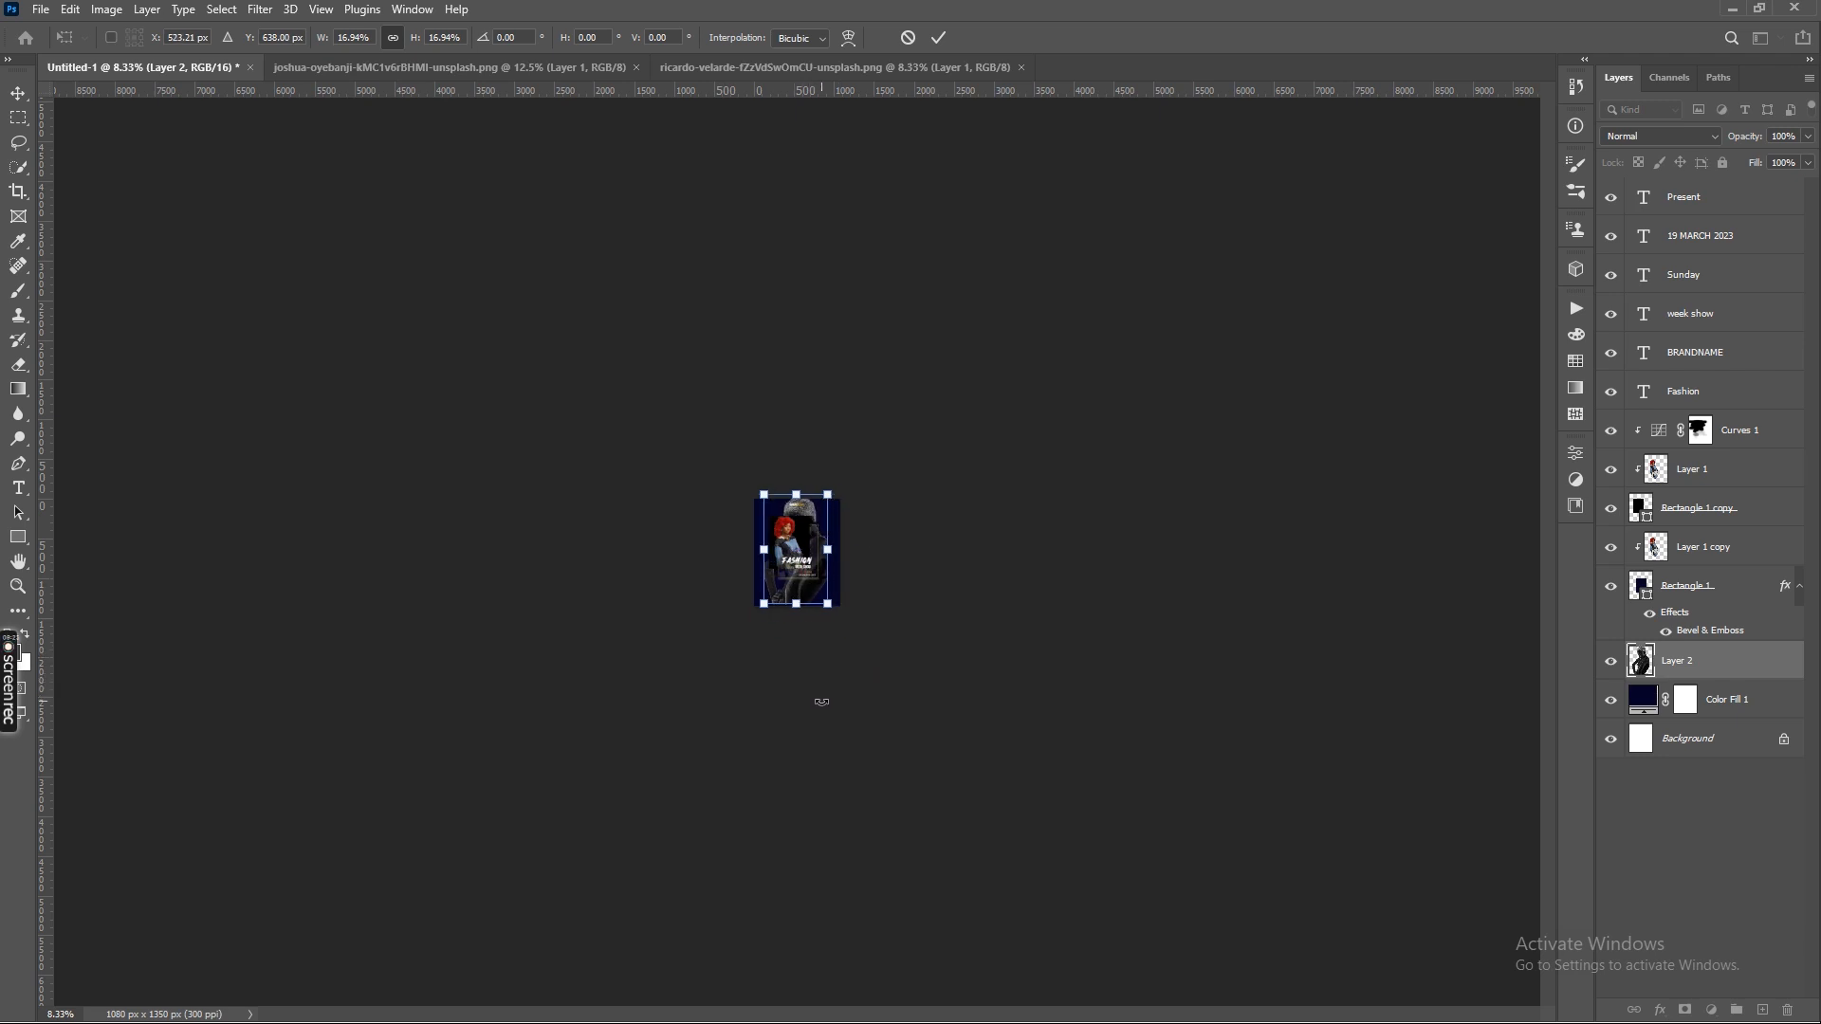
Enlarge the black-and-white woman to about 22% and shift her so she runs off the poster's right edge.
key("ctrl+plus")
key("ctrl+plus")
key("ctrl+plus")
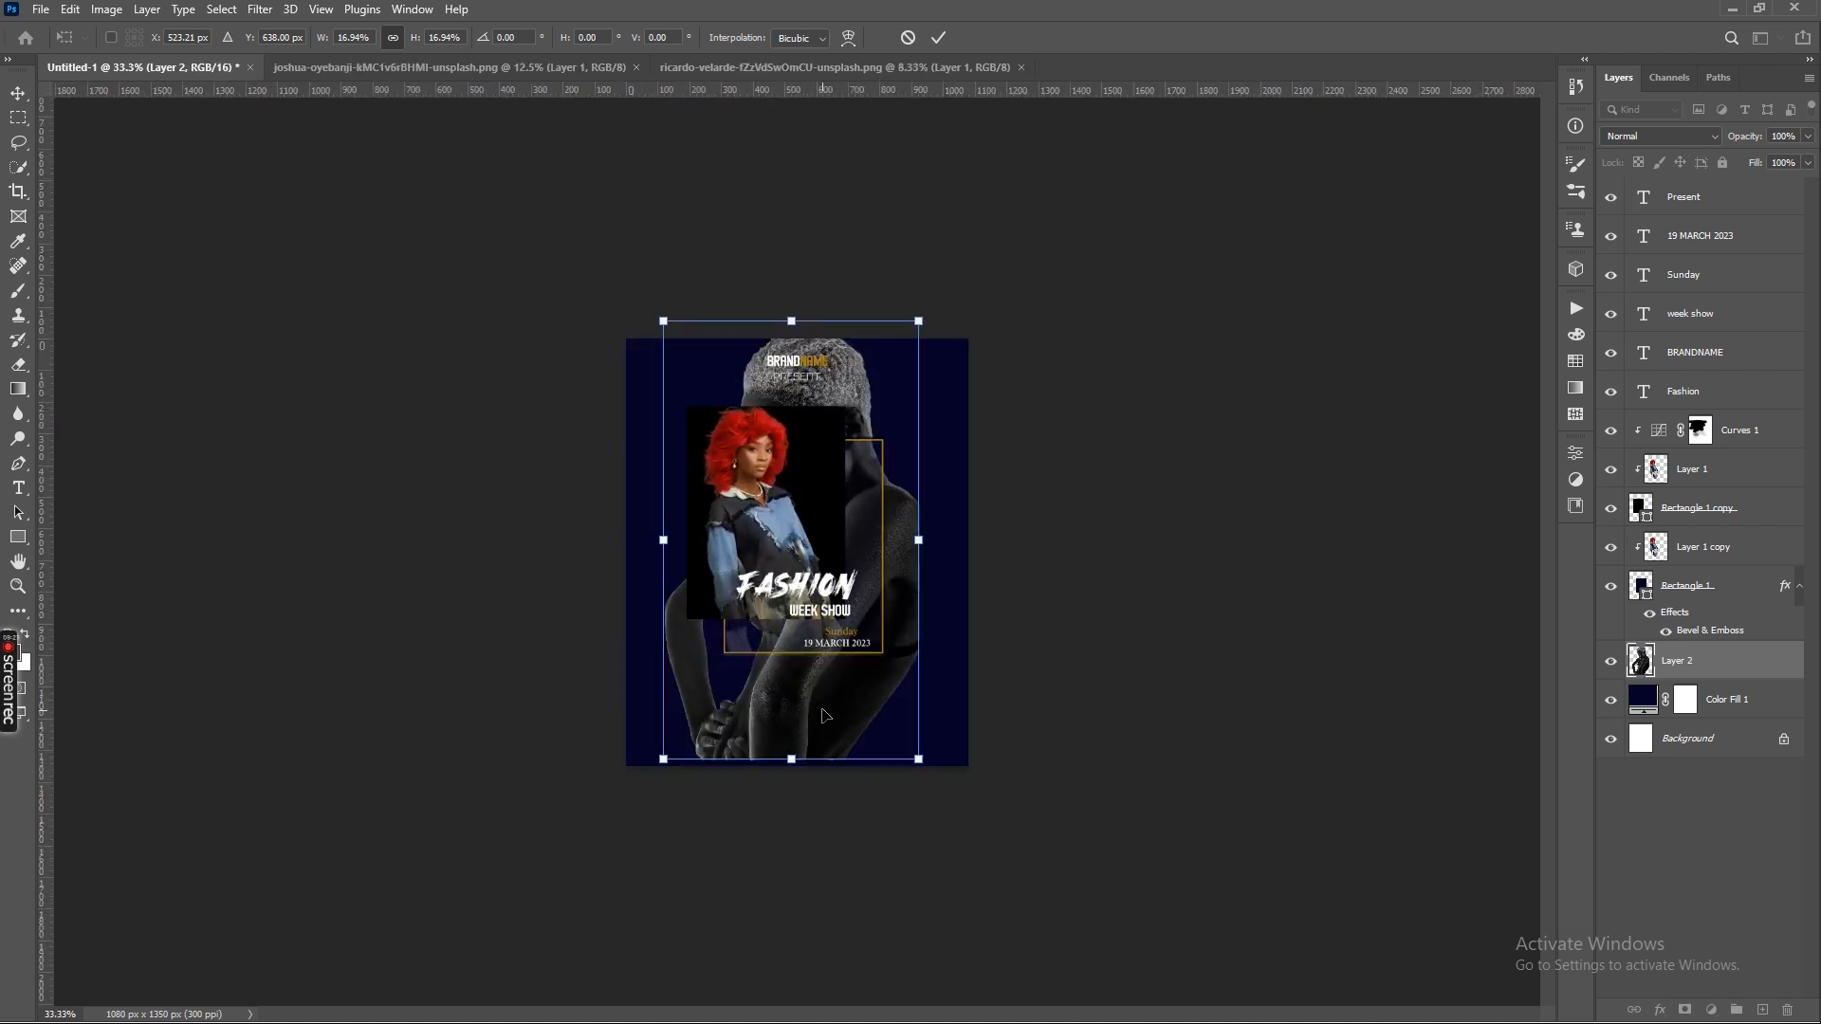
key("ctrl+plus")
key("ctrl+plus")
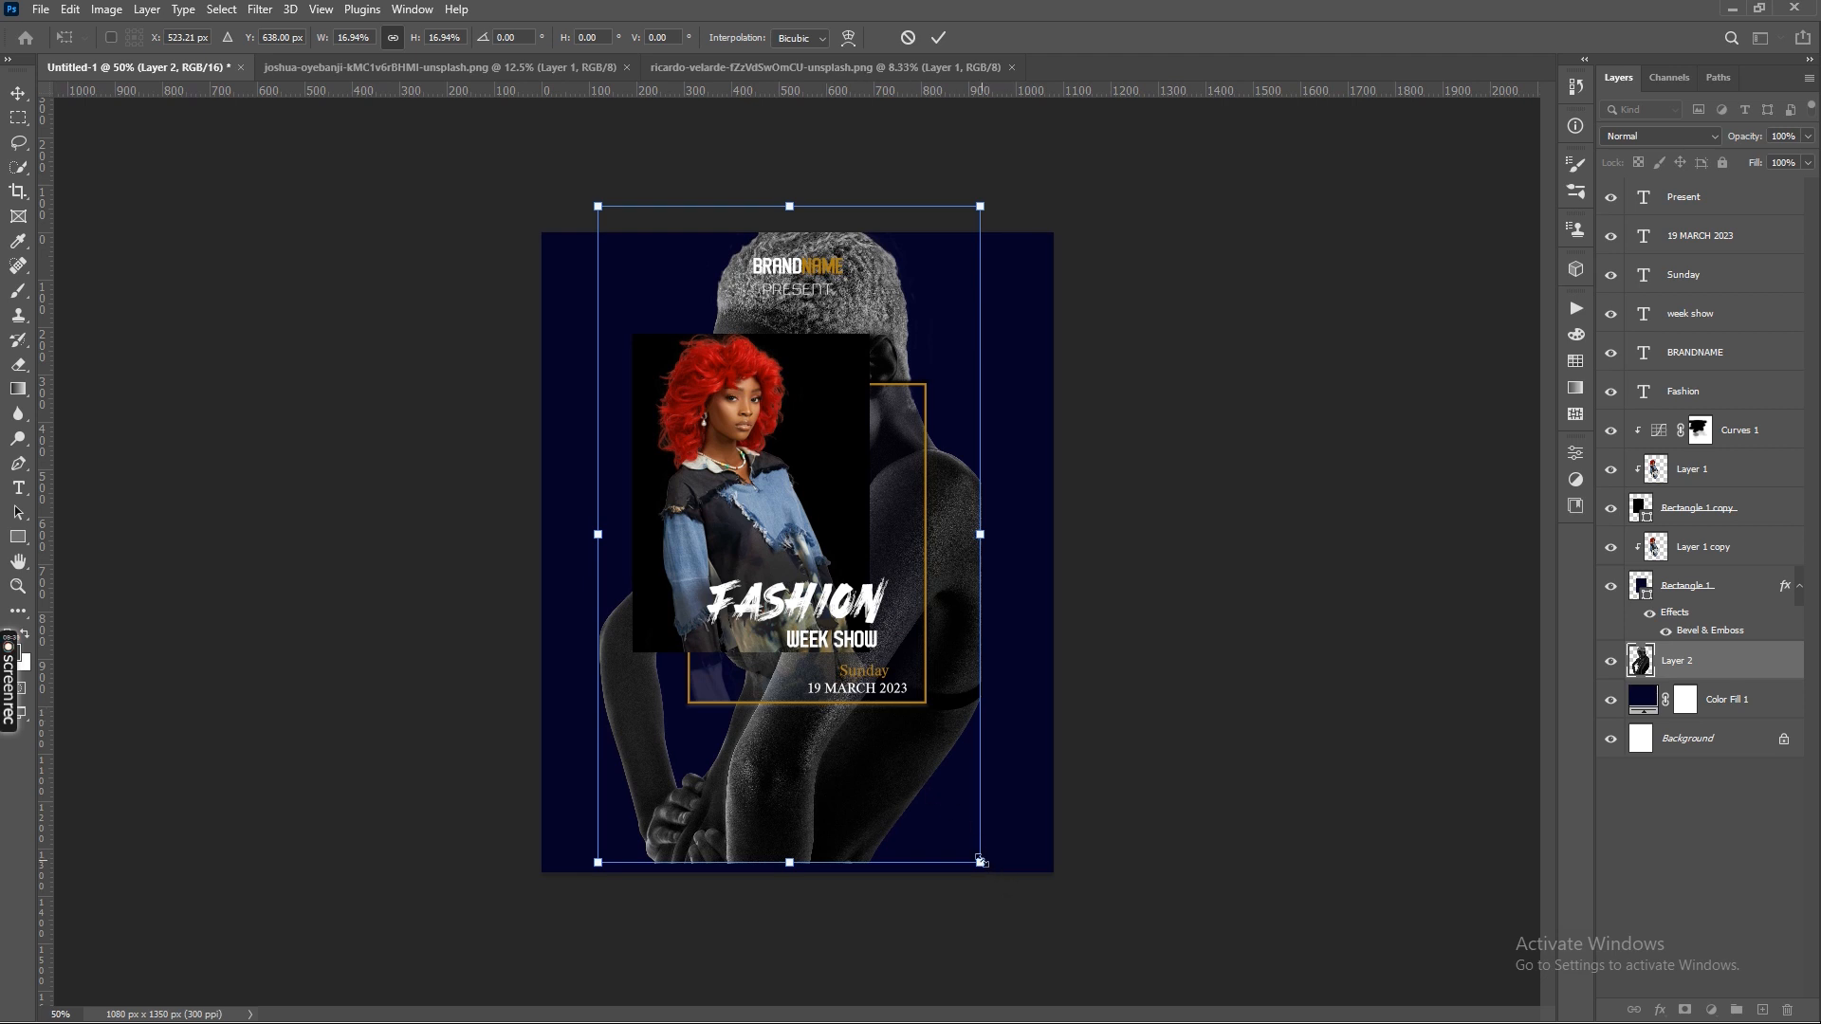
left_click_drag(979, 861, 1075, 967)
left_click_drag(1005, 856, 1067, 841)
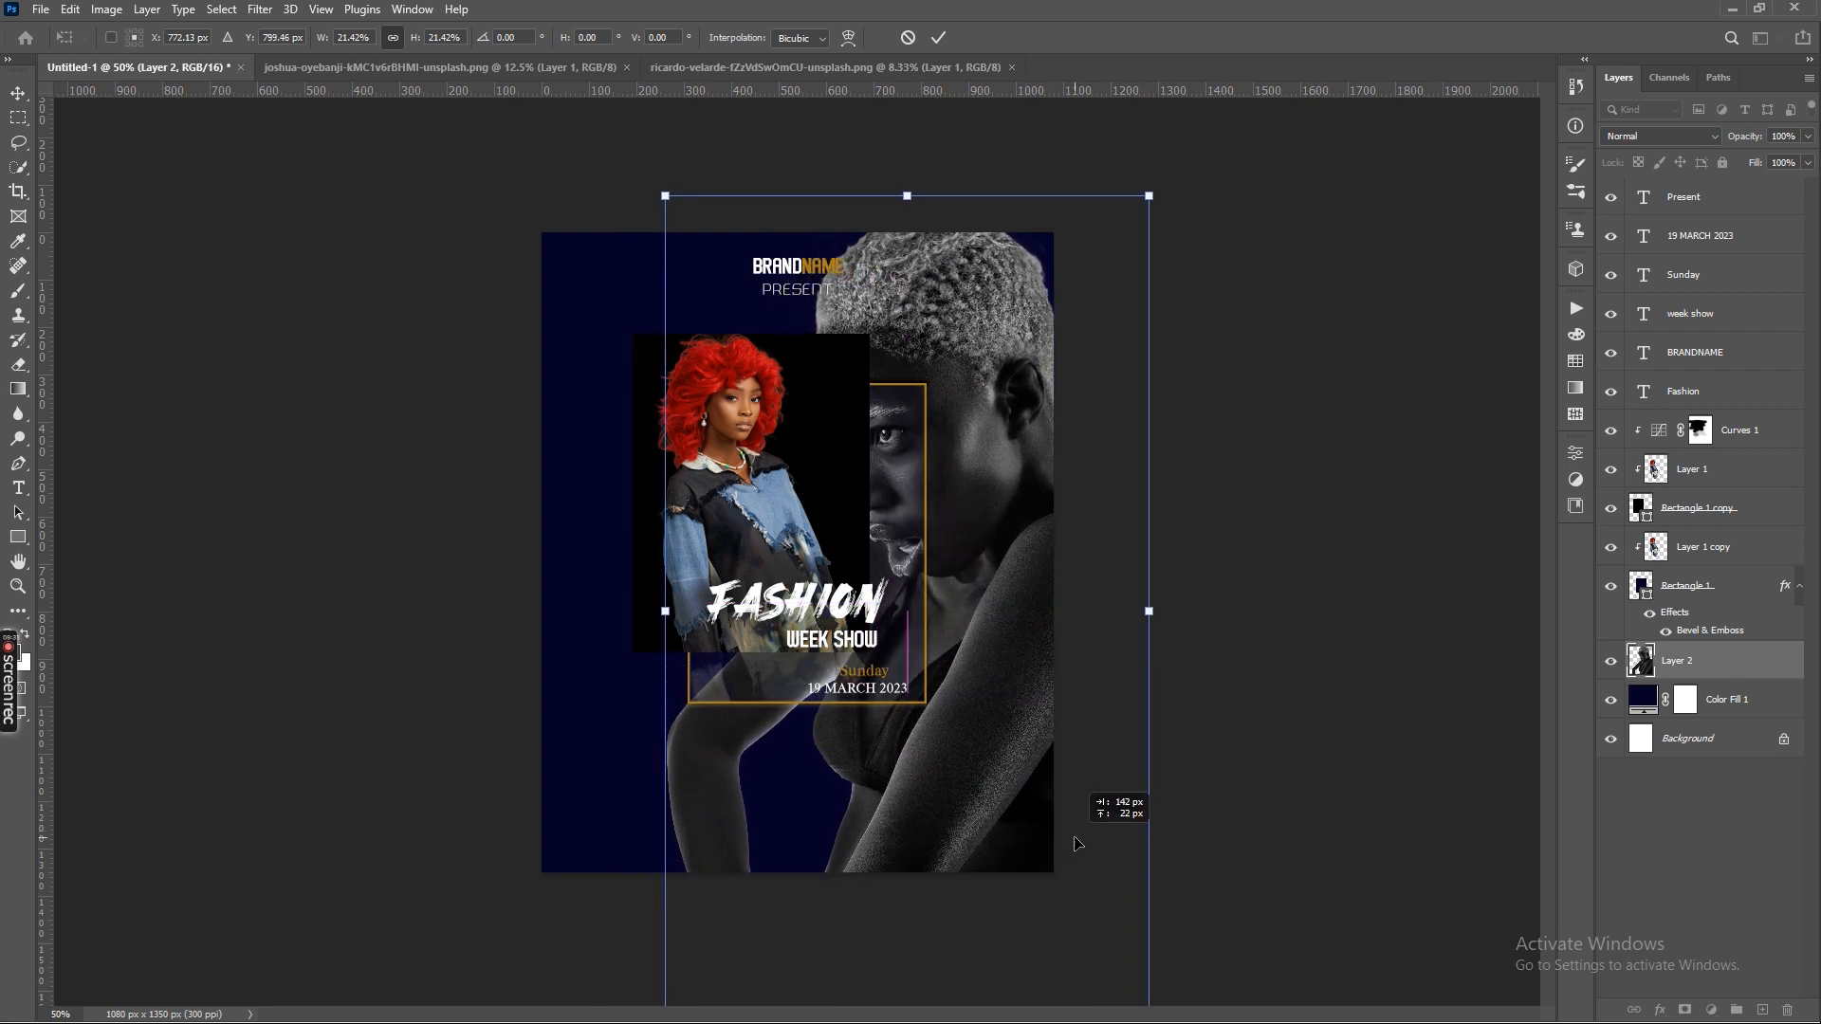
left_click_drag(1077, 844, 1094, 849)
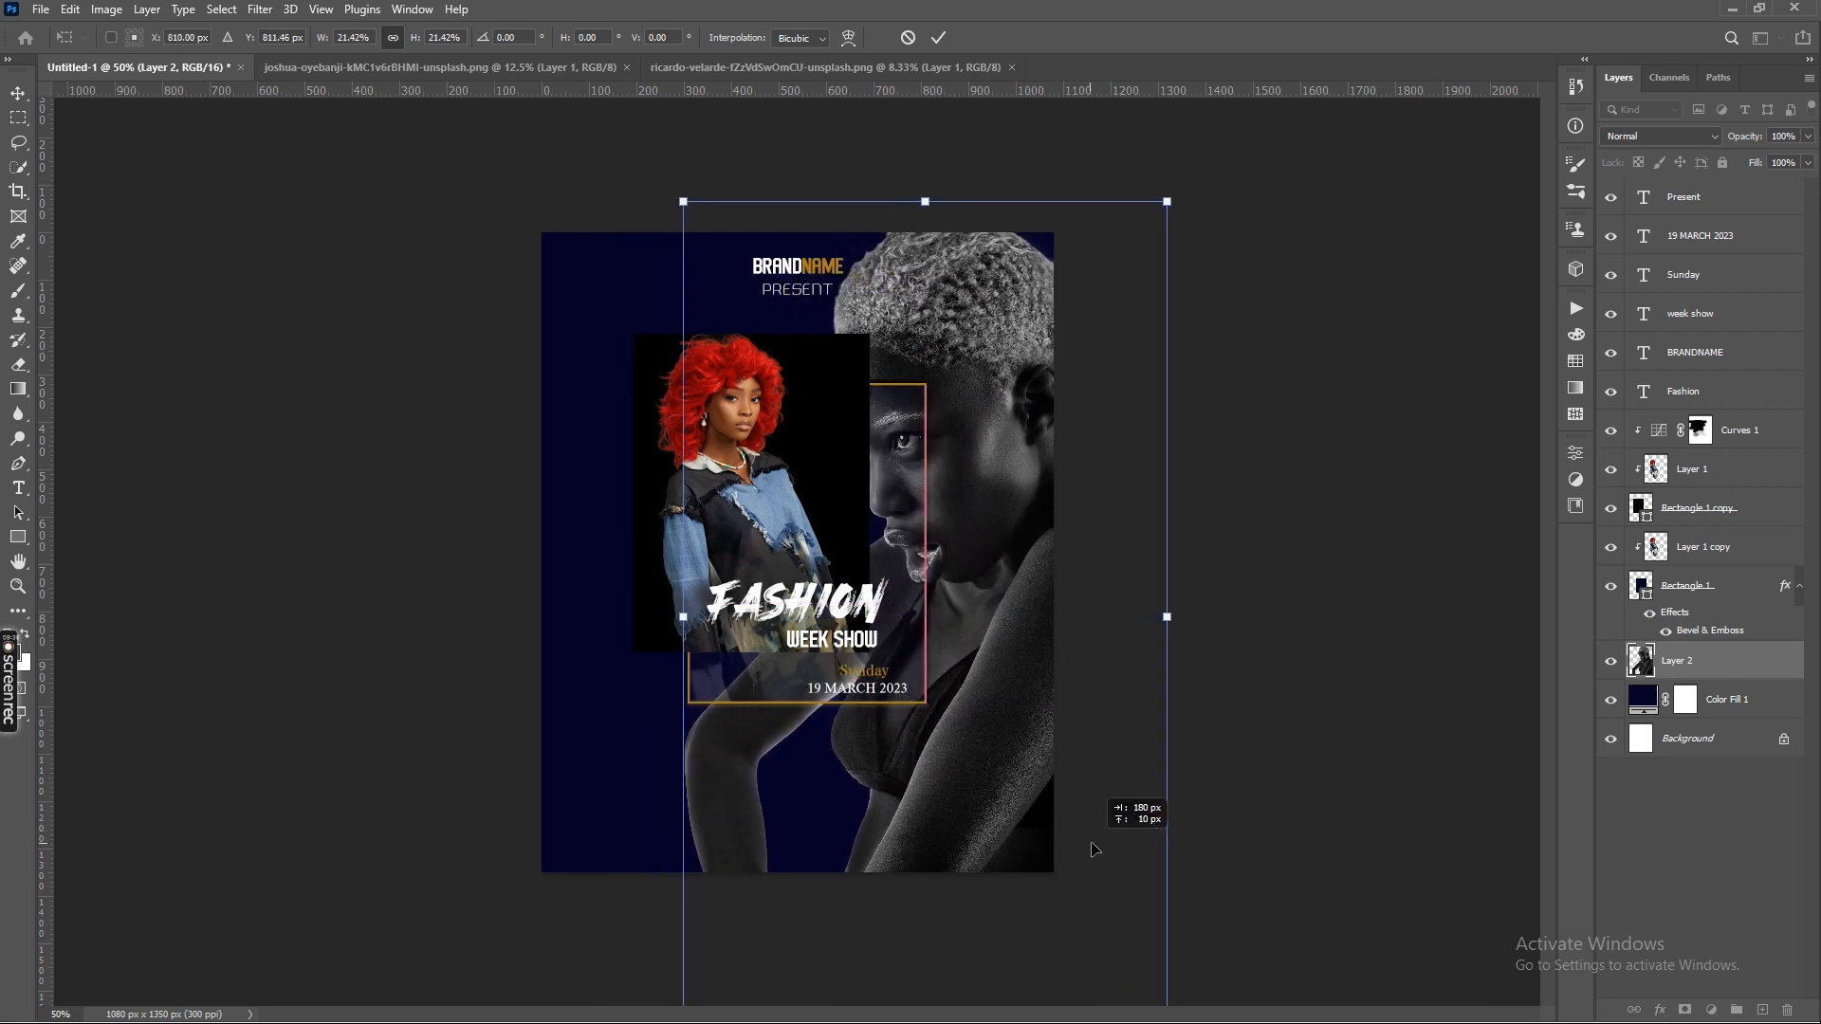
left_click_drag(1166, 200, 1179, 169)
left_click_drag(1063, 640, 1089, 642)
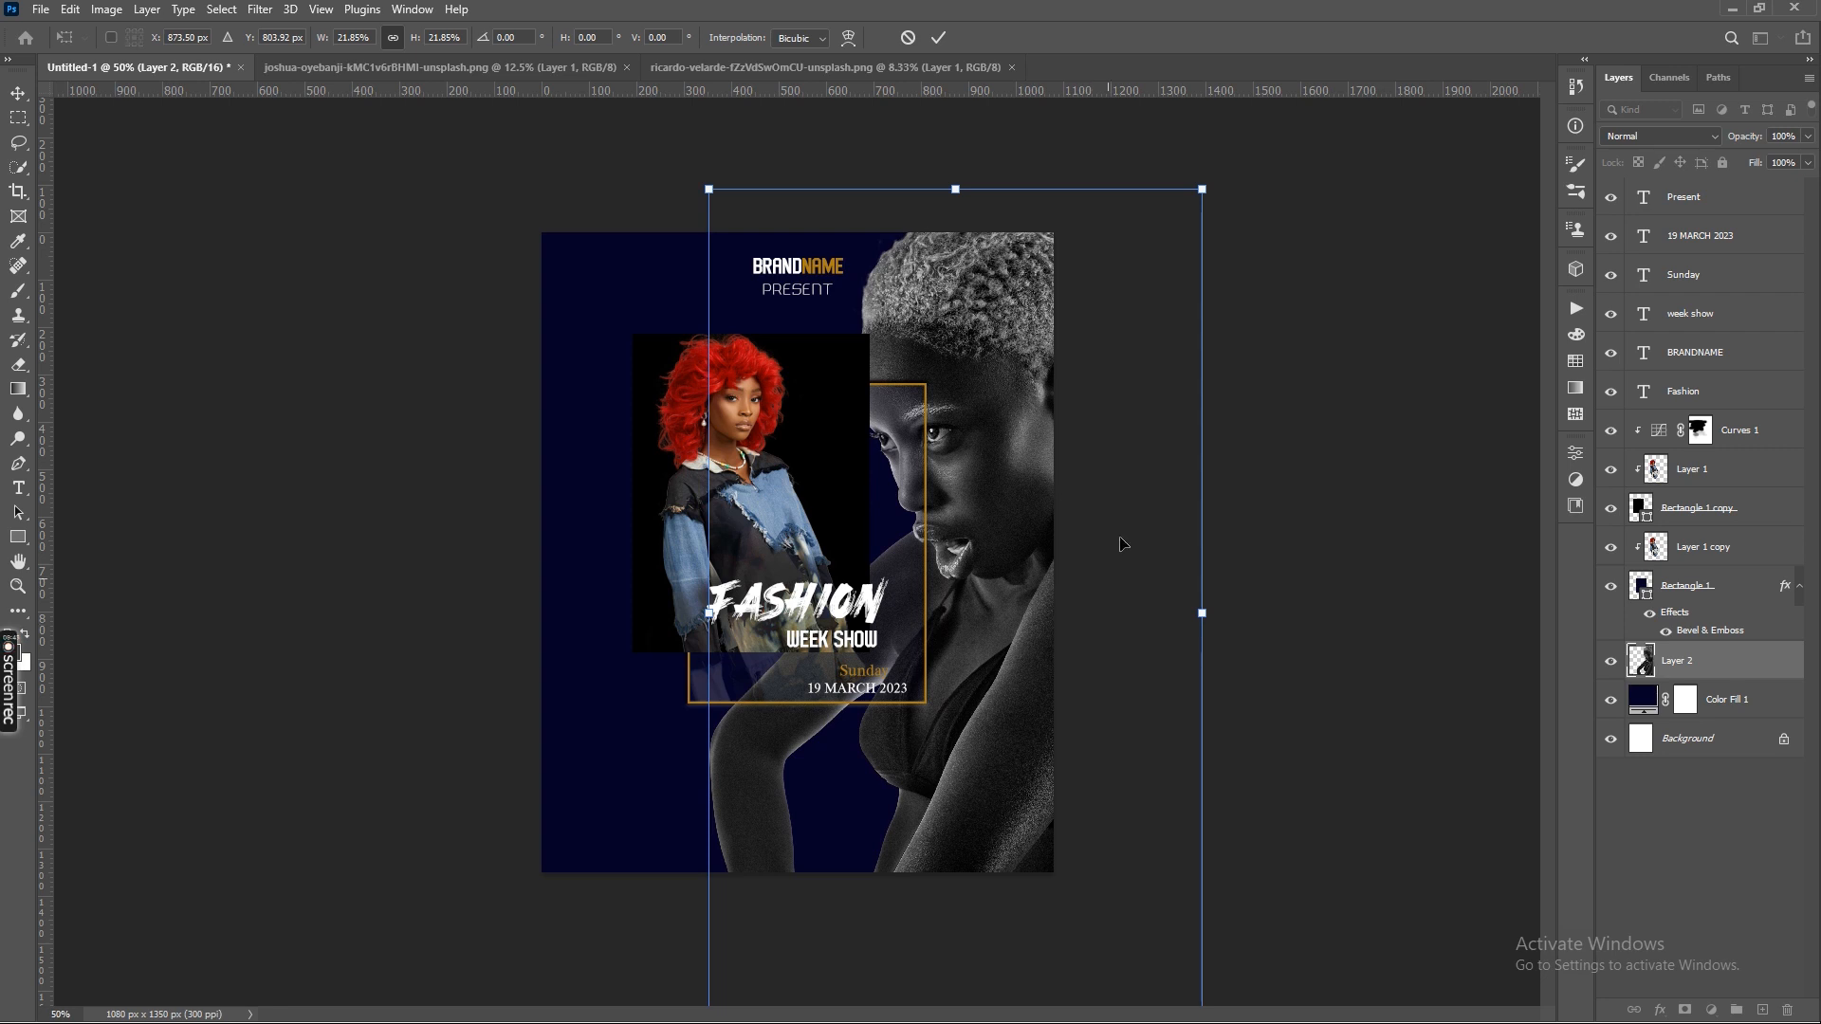
left_click_drag(1201, 187, 1217, 173)
key("Return")
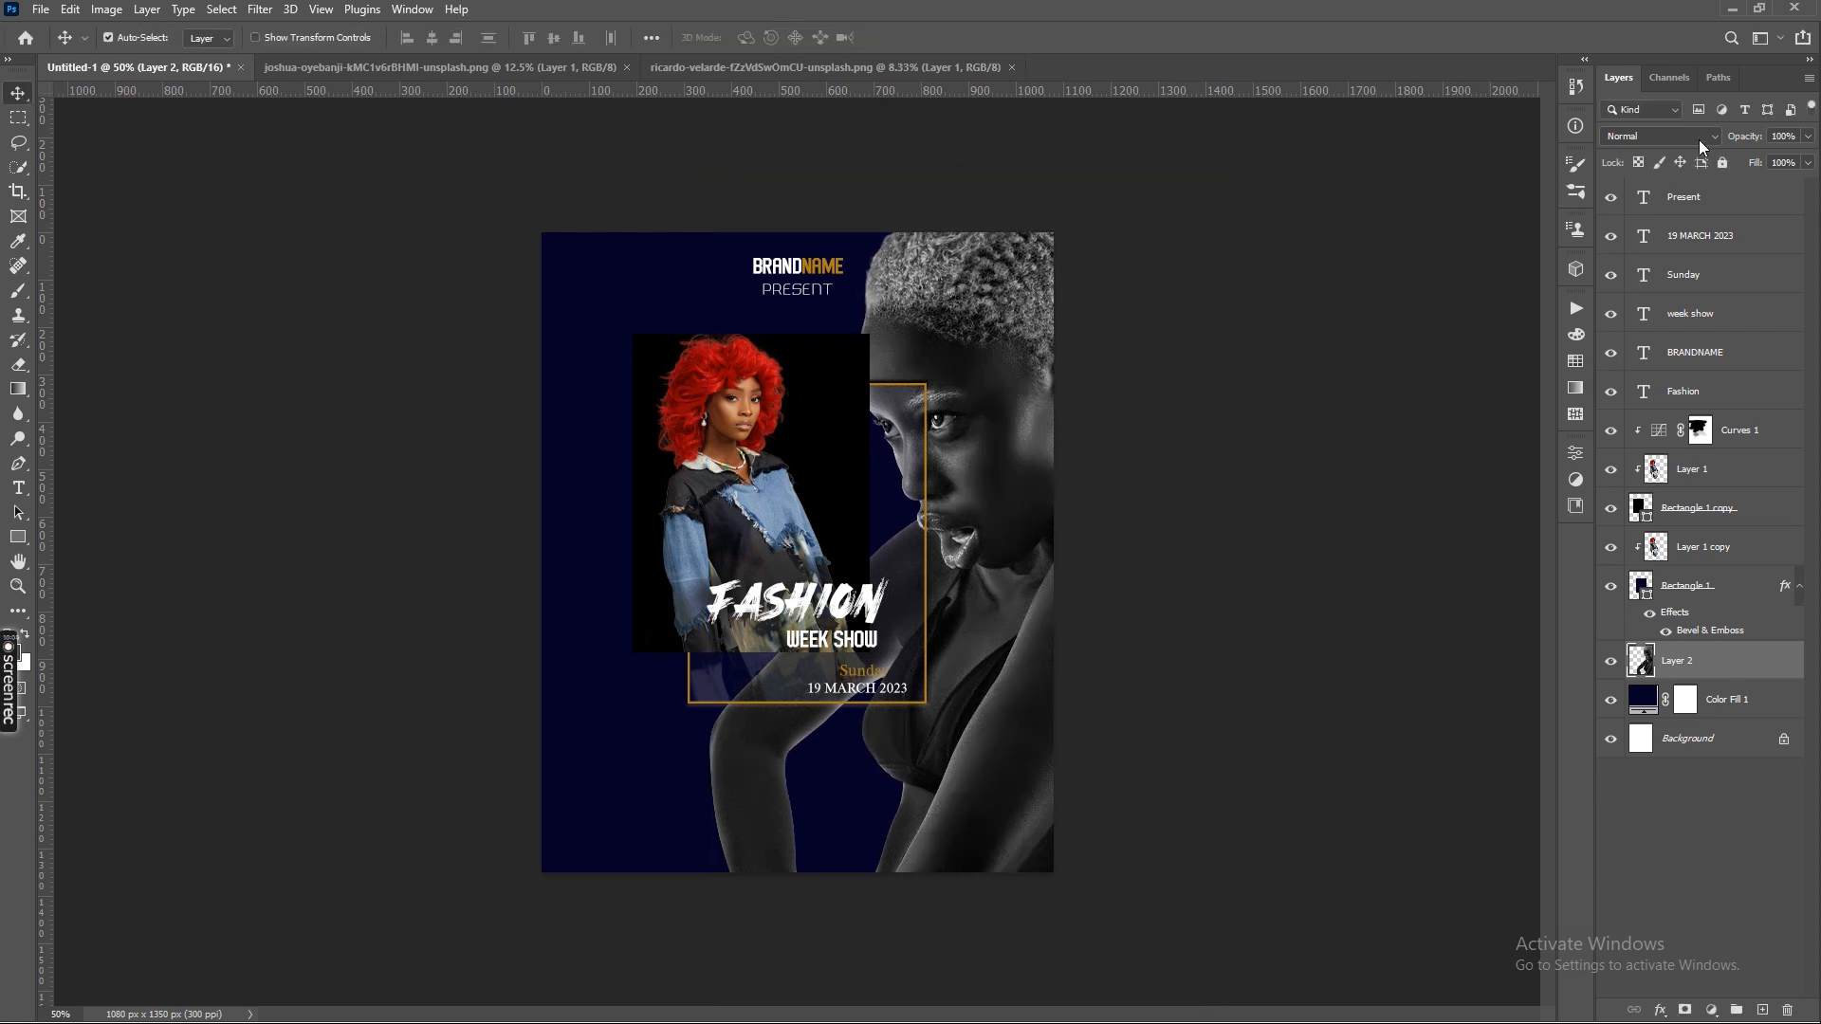
Set the black-and-white woman's blend mode to Color Dodge and reduce the Color Fill 1 opacity to 92%.
left_click(1698, 137)
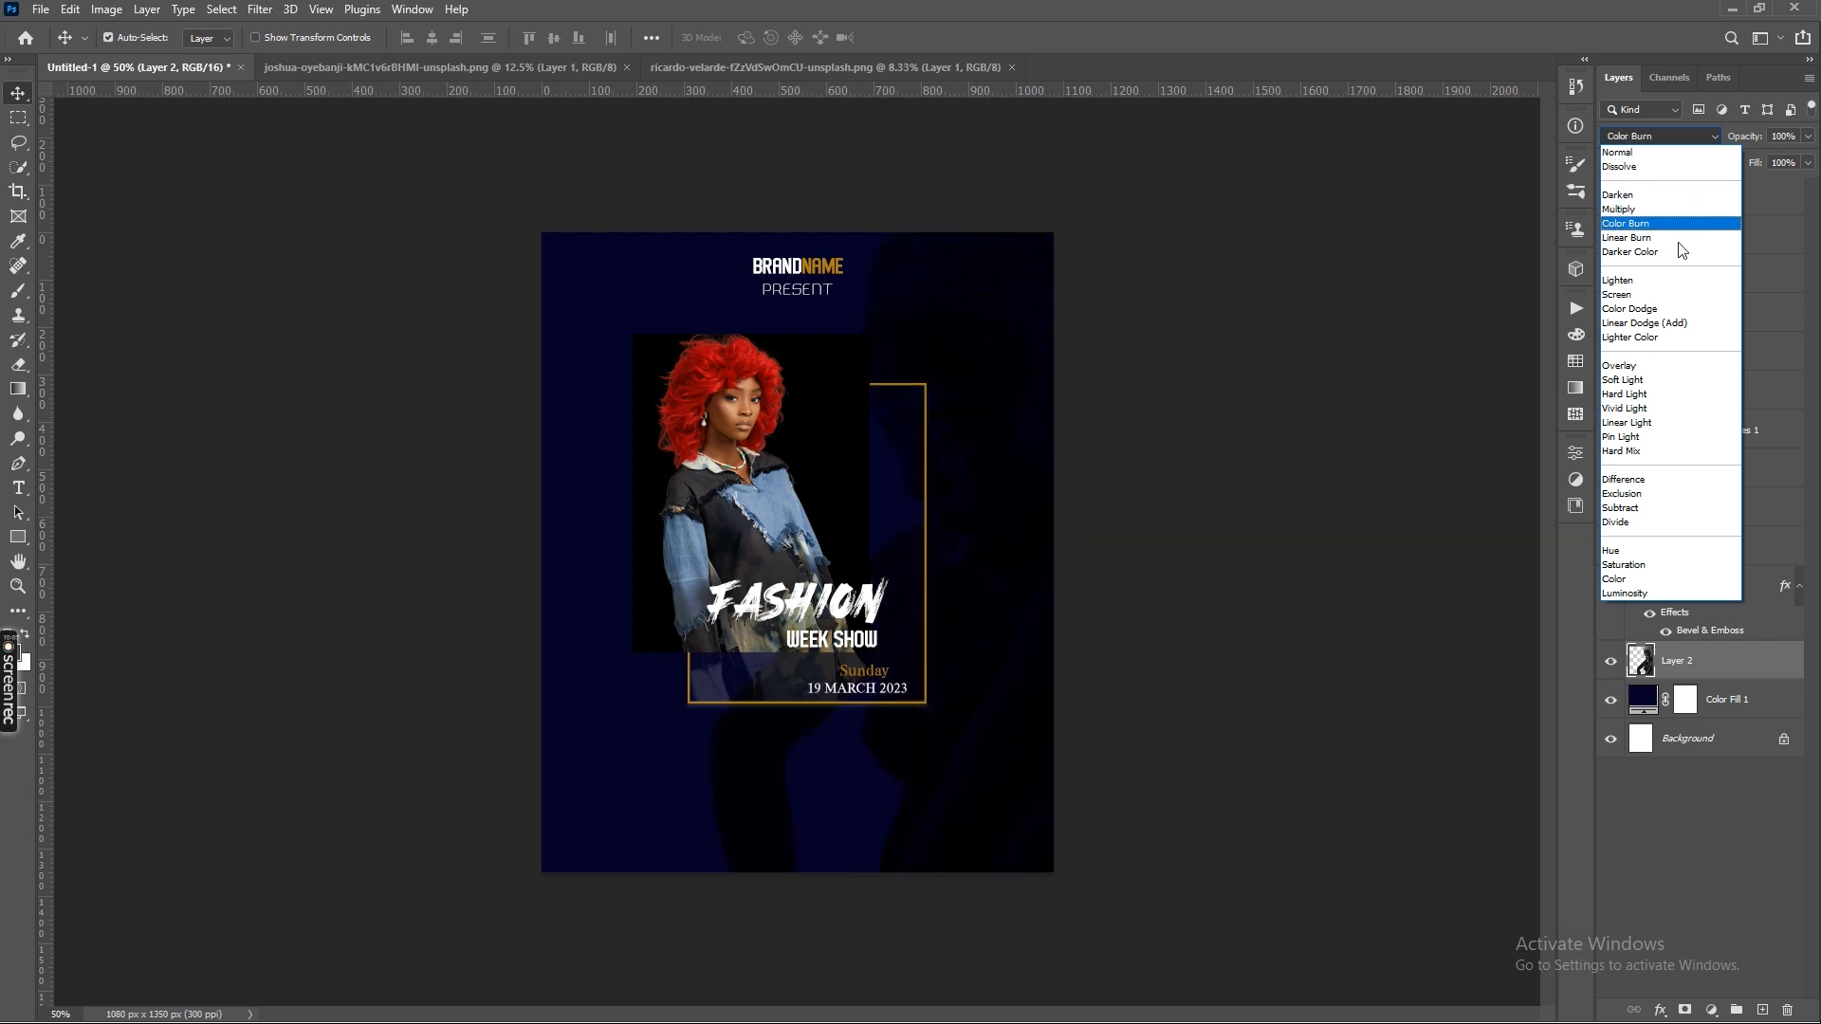
left_click(1667, 309)
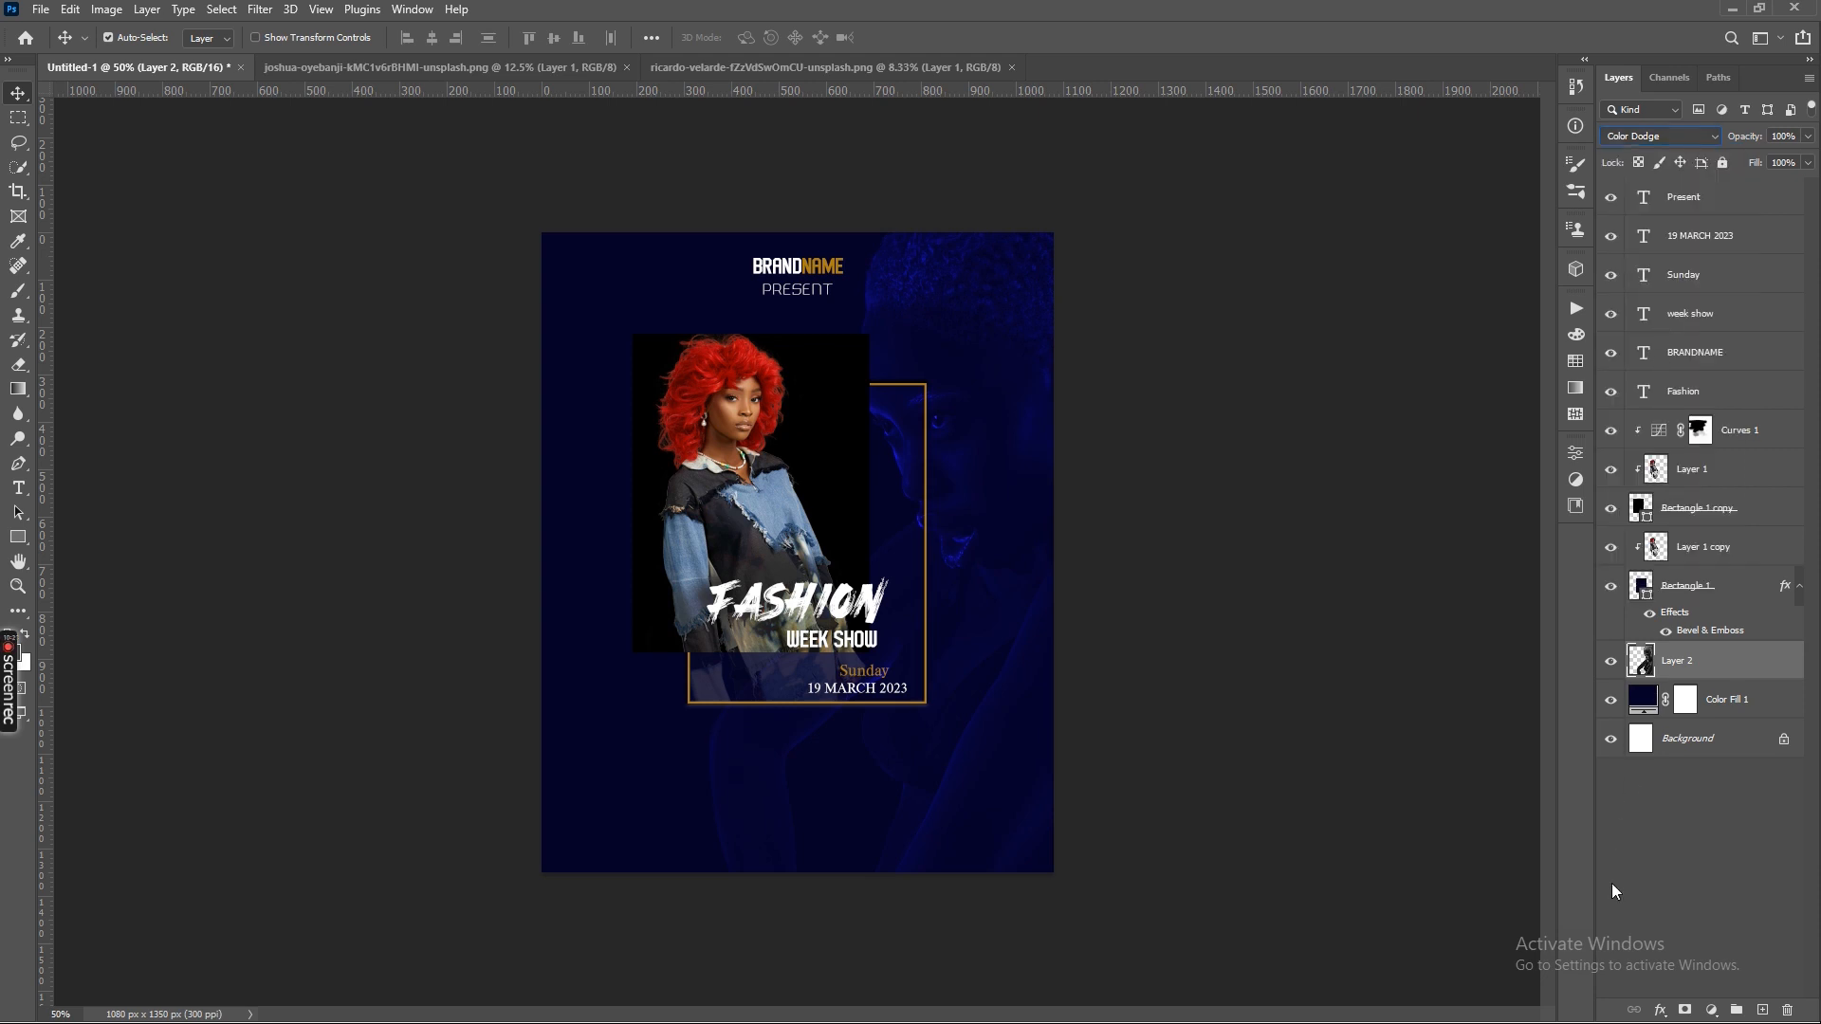
left_click(1735, 700)
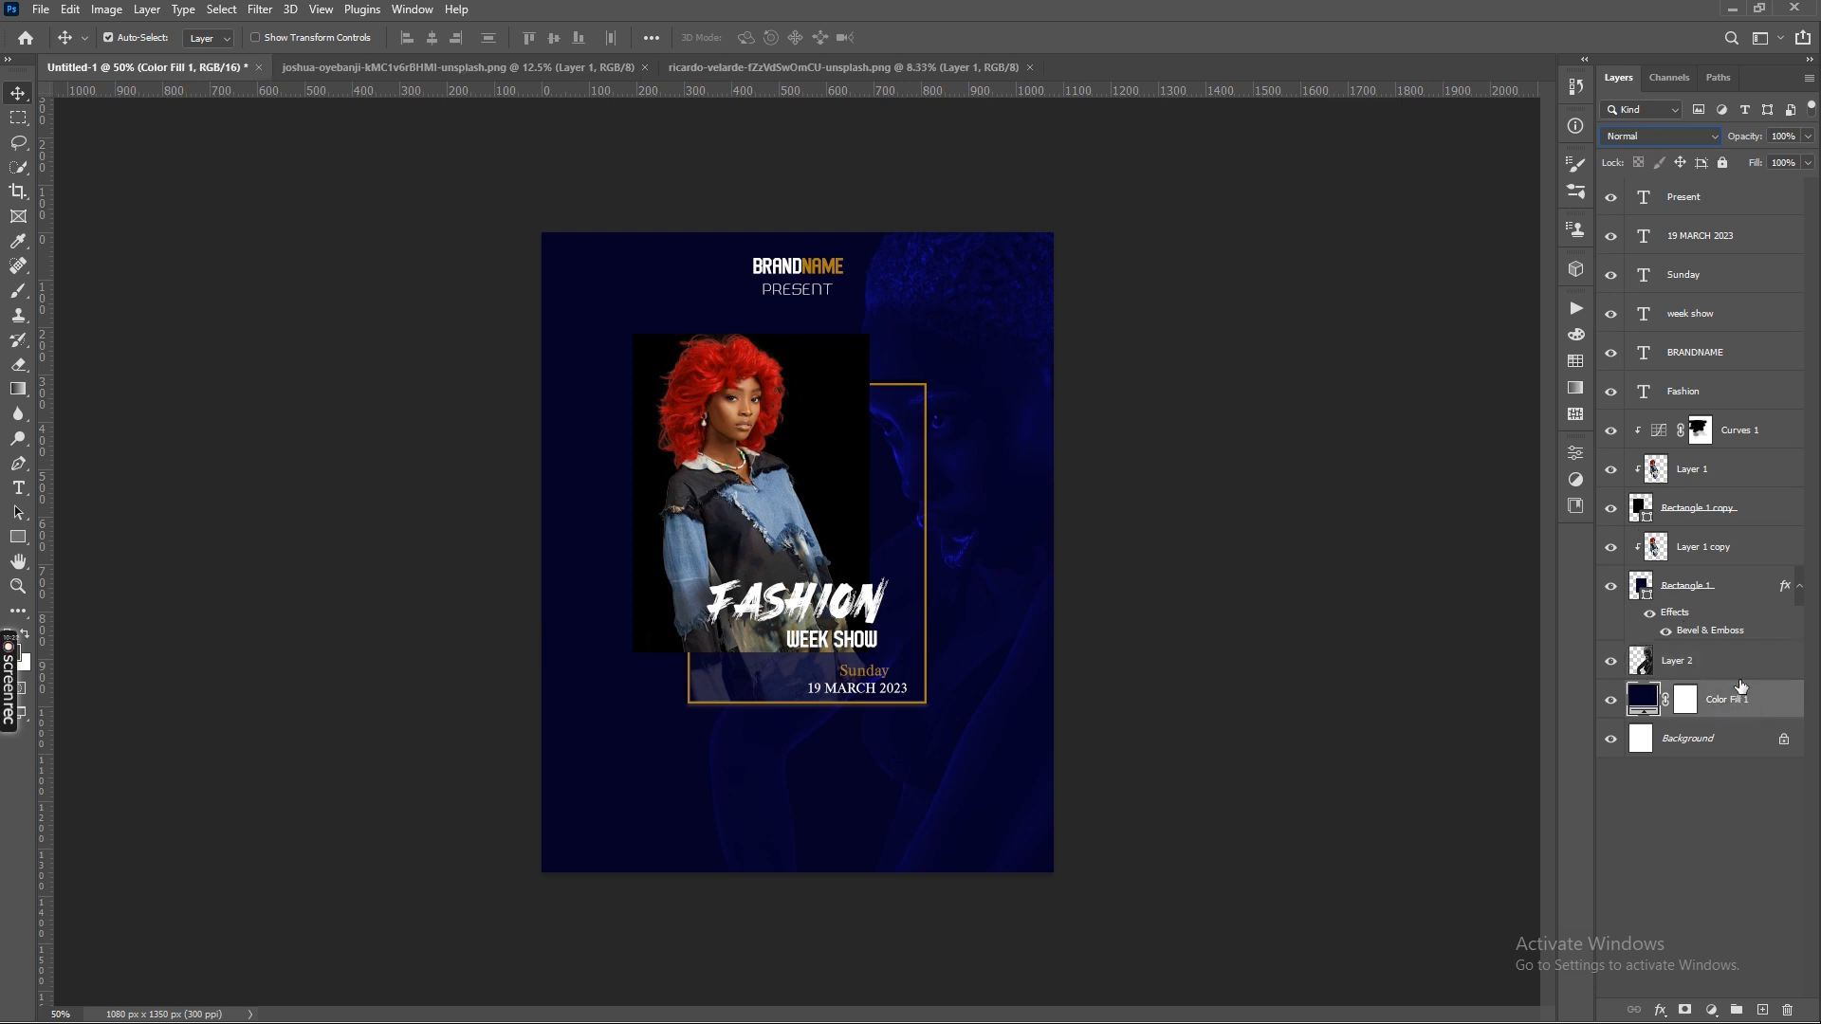
left_click(1807, 137)
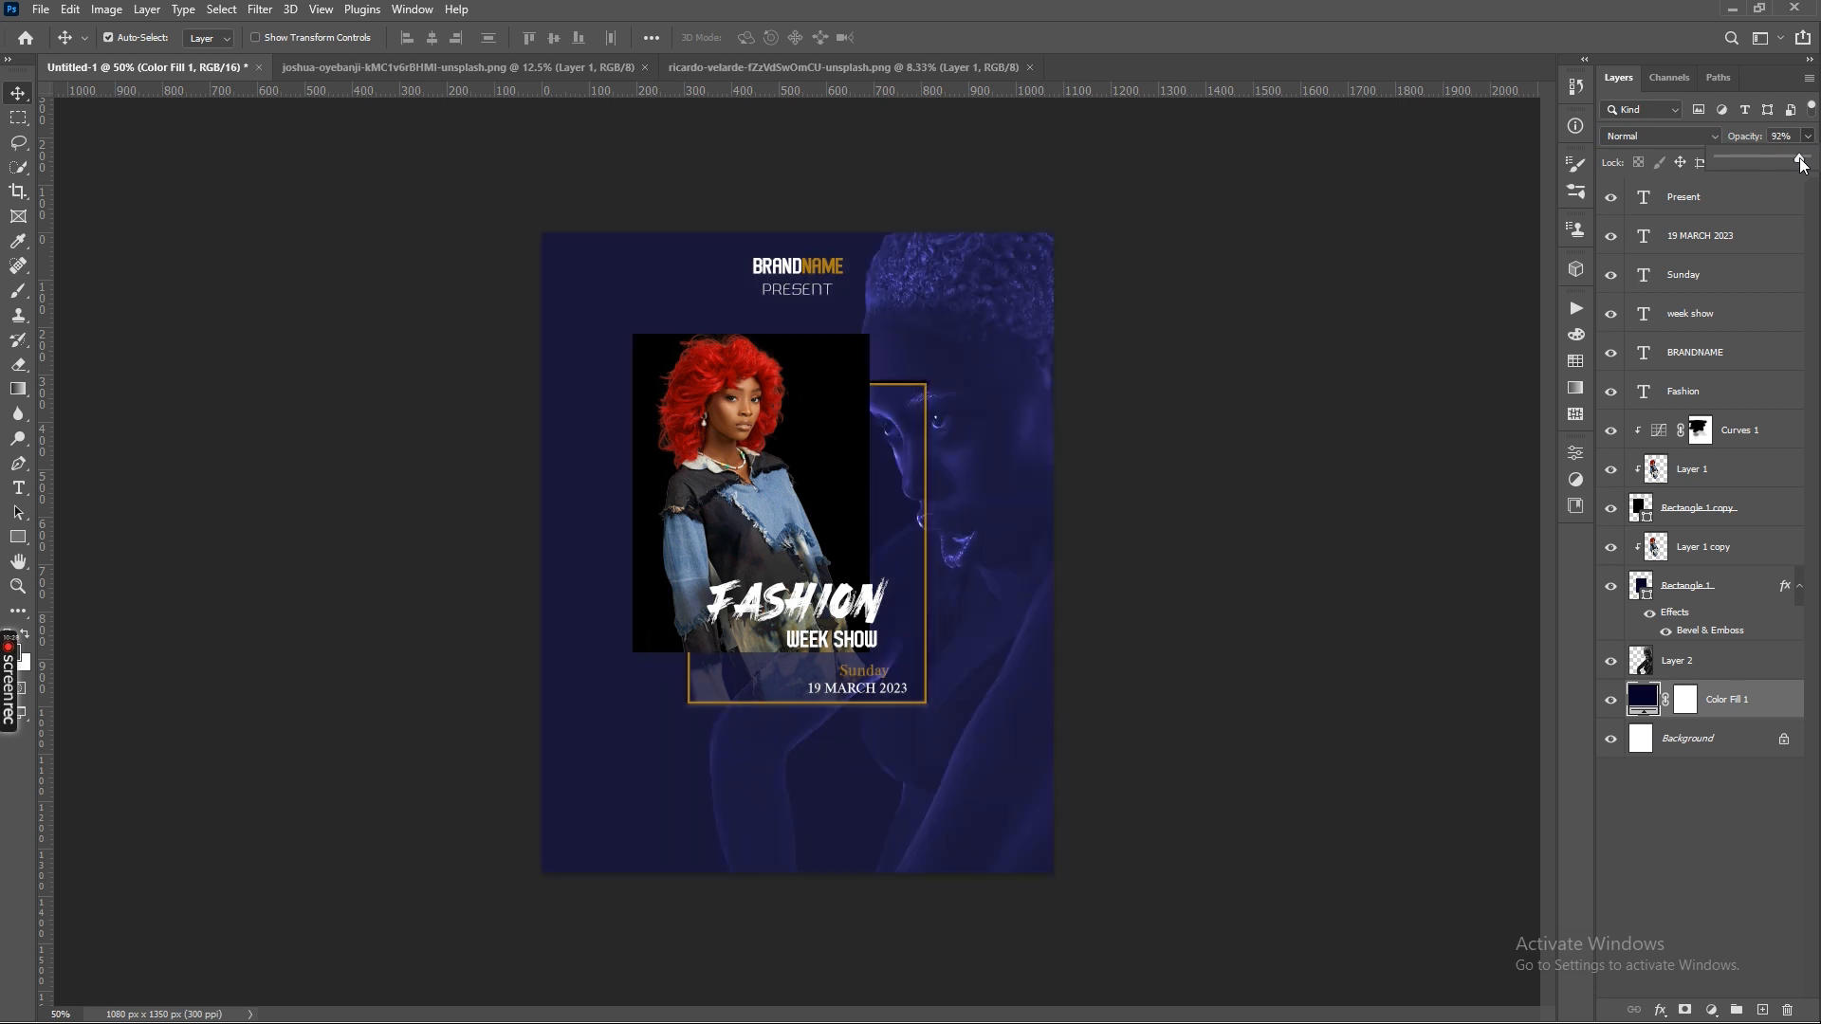
Adjust the opacity of Layer 1 copy, the duplicate photo clipped inside the gold frame.
left_click(1747, 547)
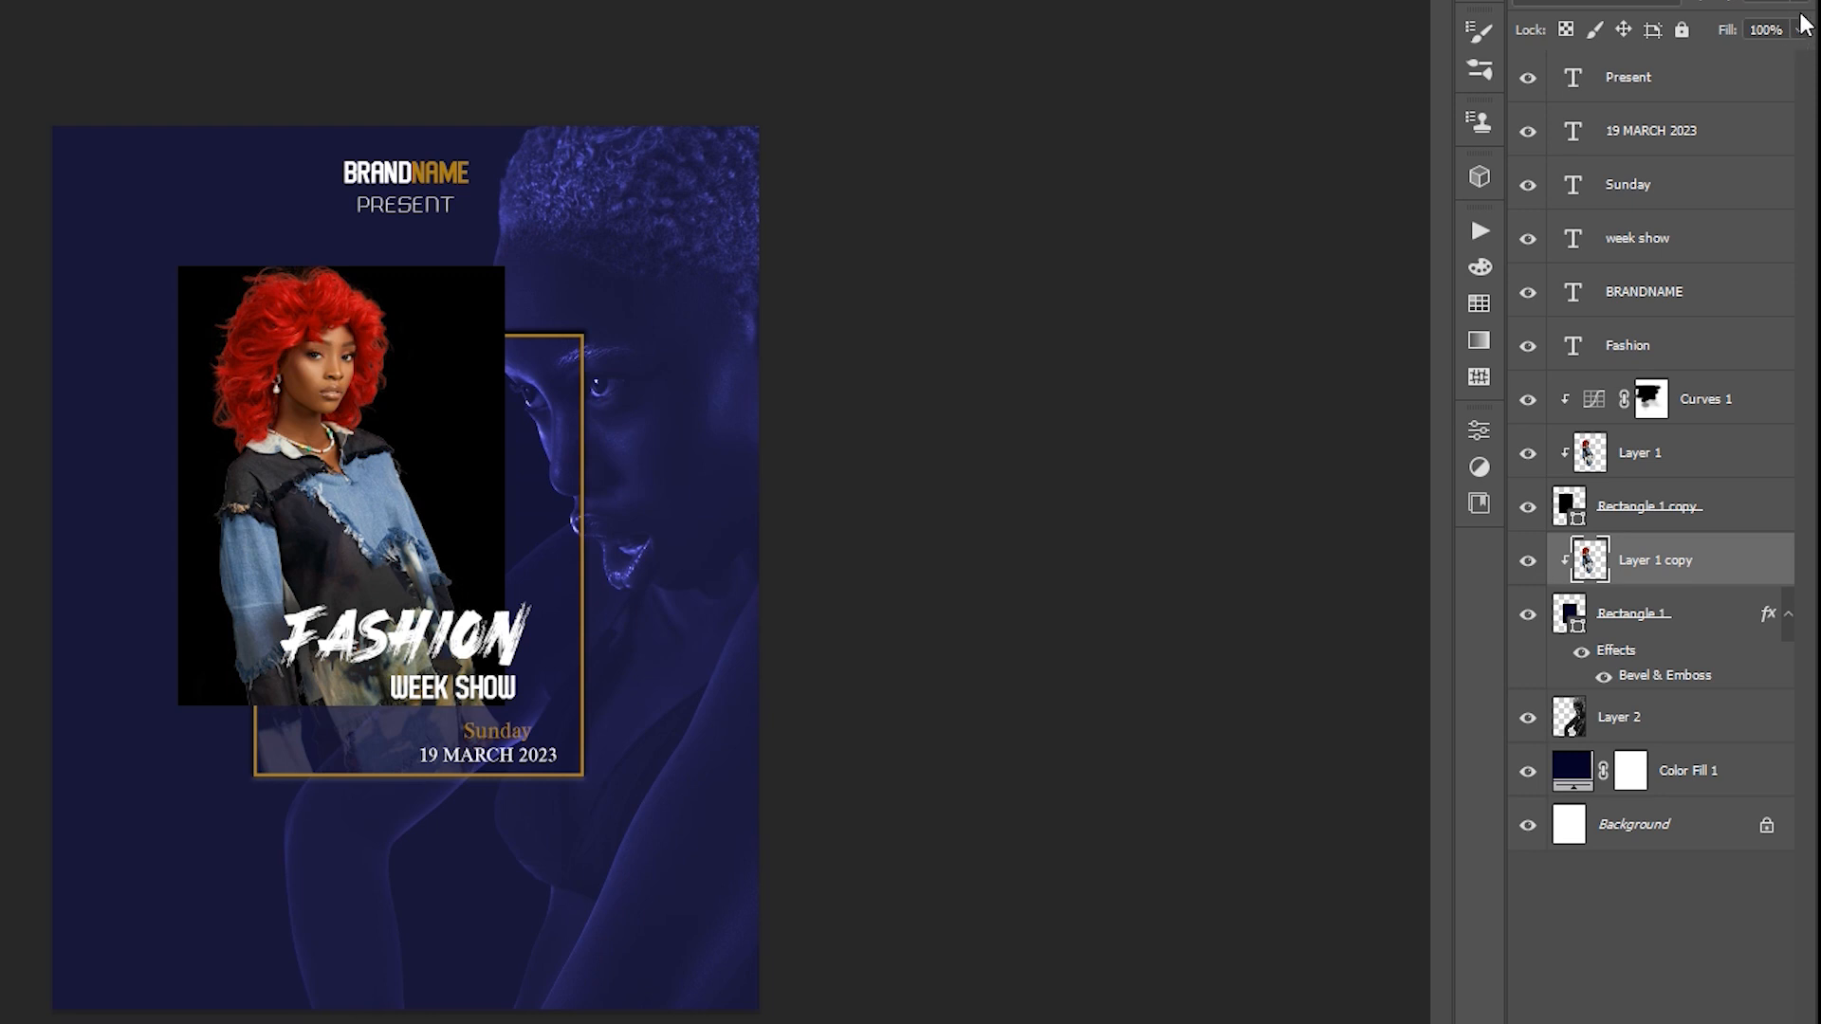
left_click(1799, 104)
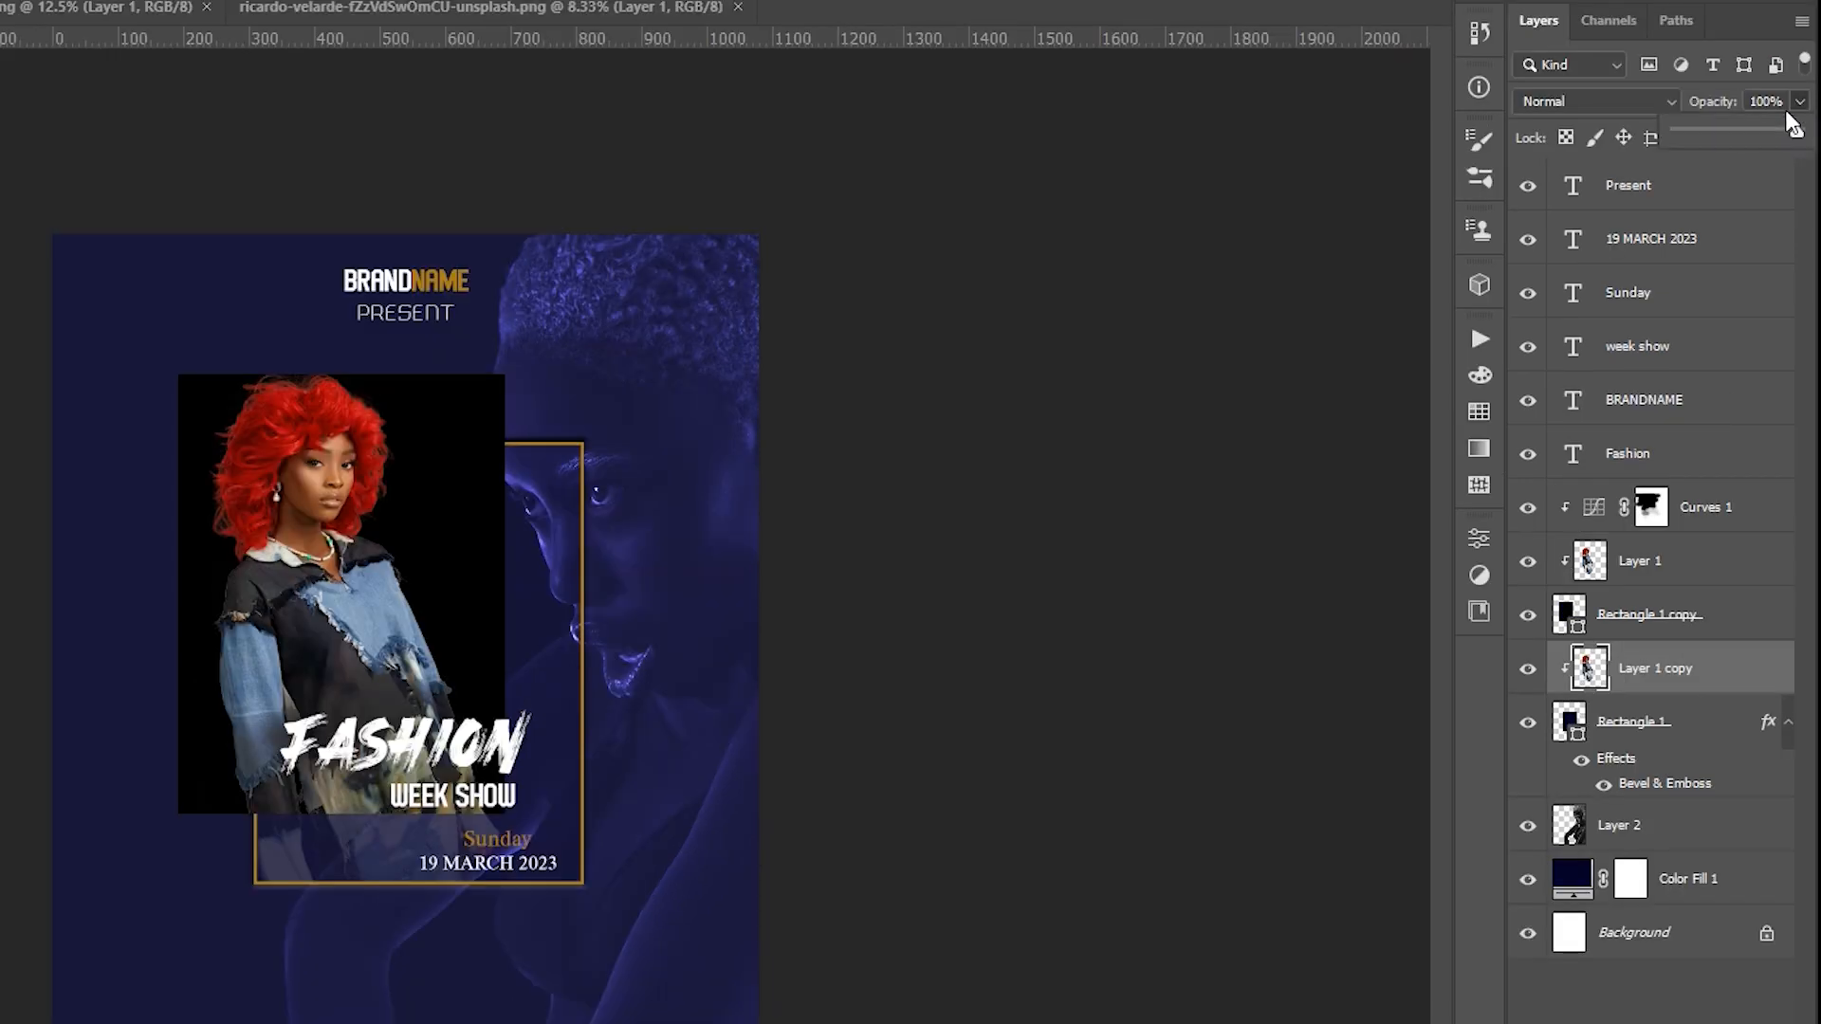
left_click(1728, 131)
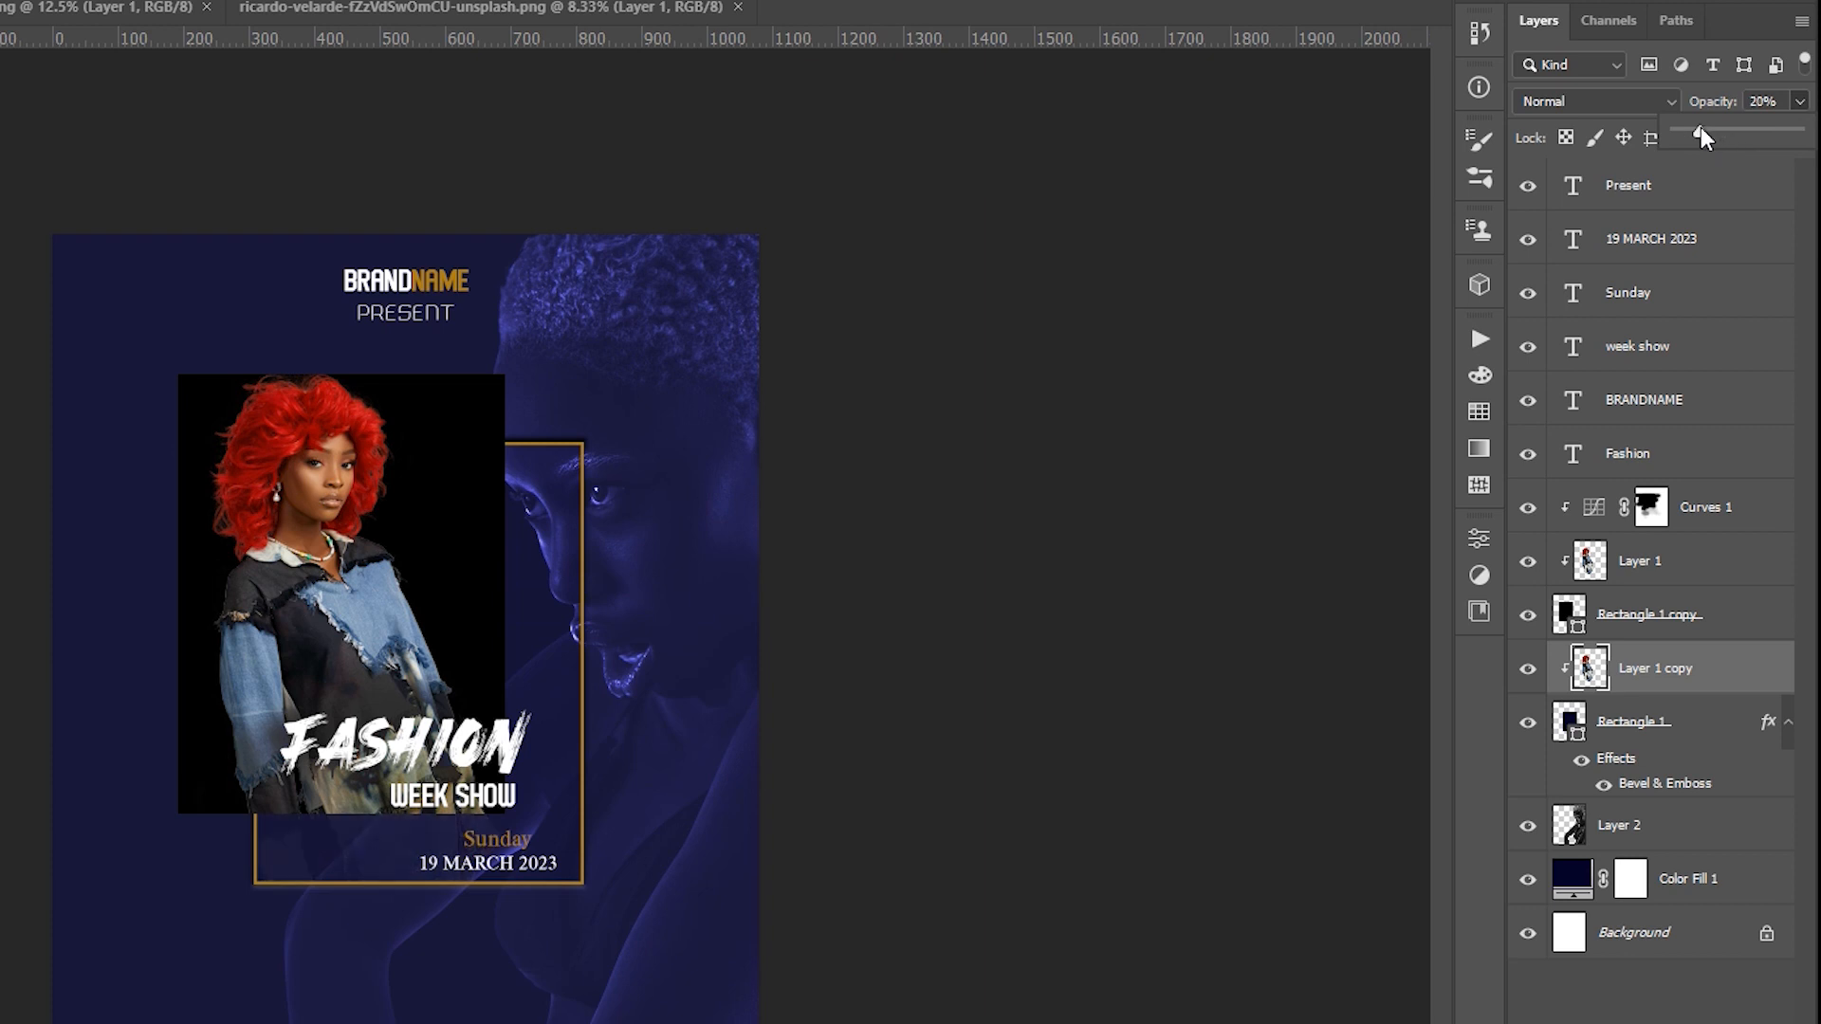
left_click_drag(1689, 129, 1685, 130)
left_click(1711, 685)
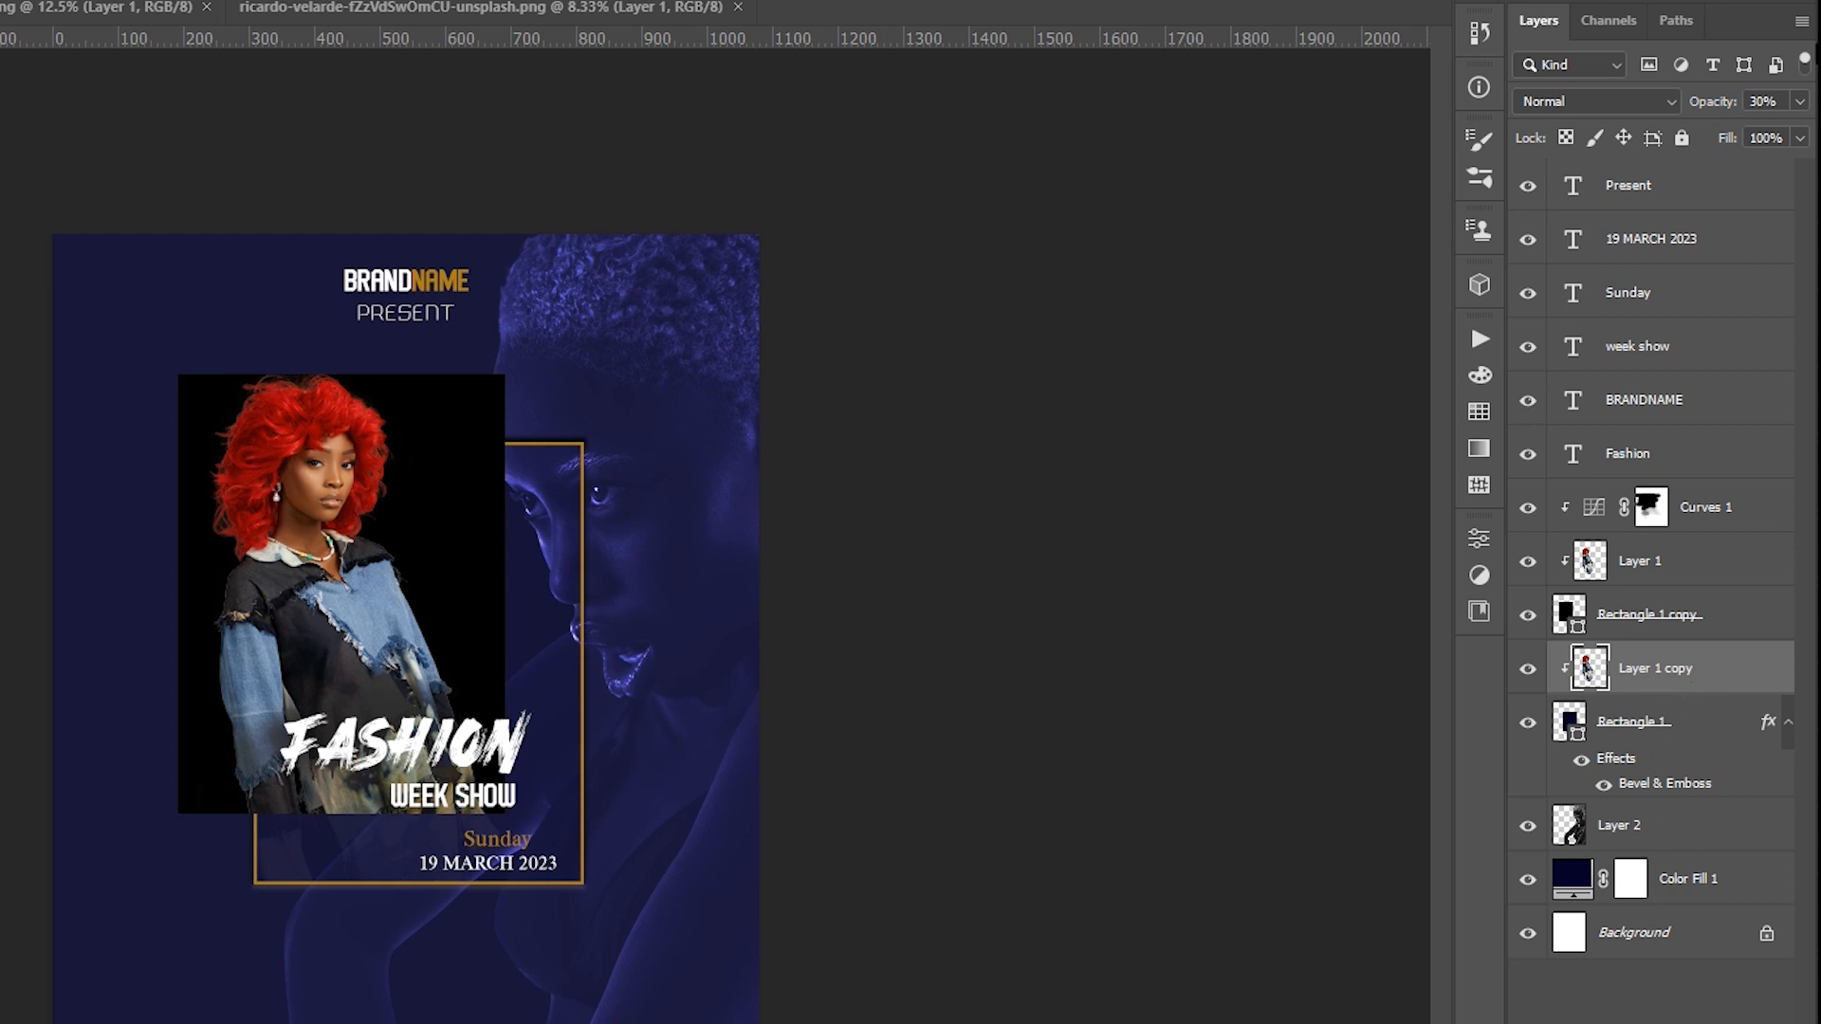
left_click(1799, 102)
left_click(1750, 133)
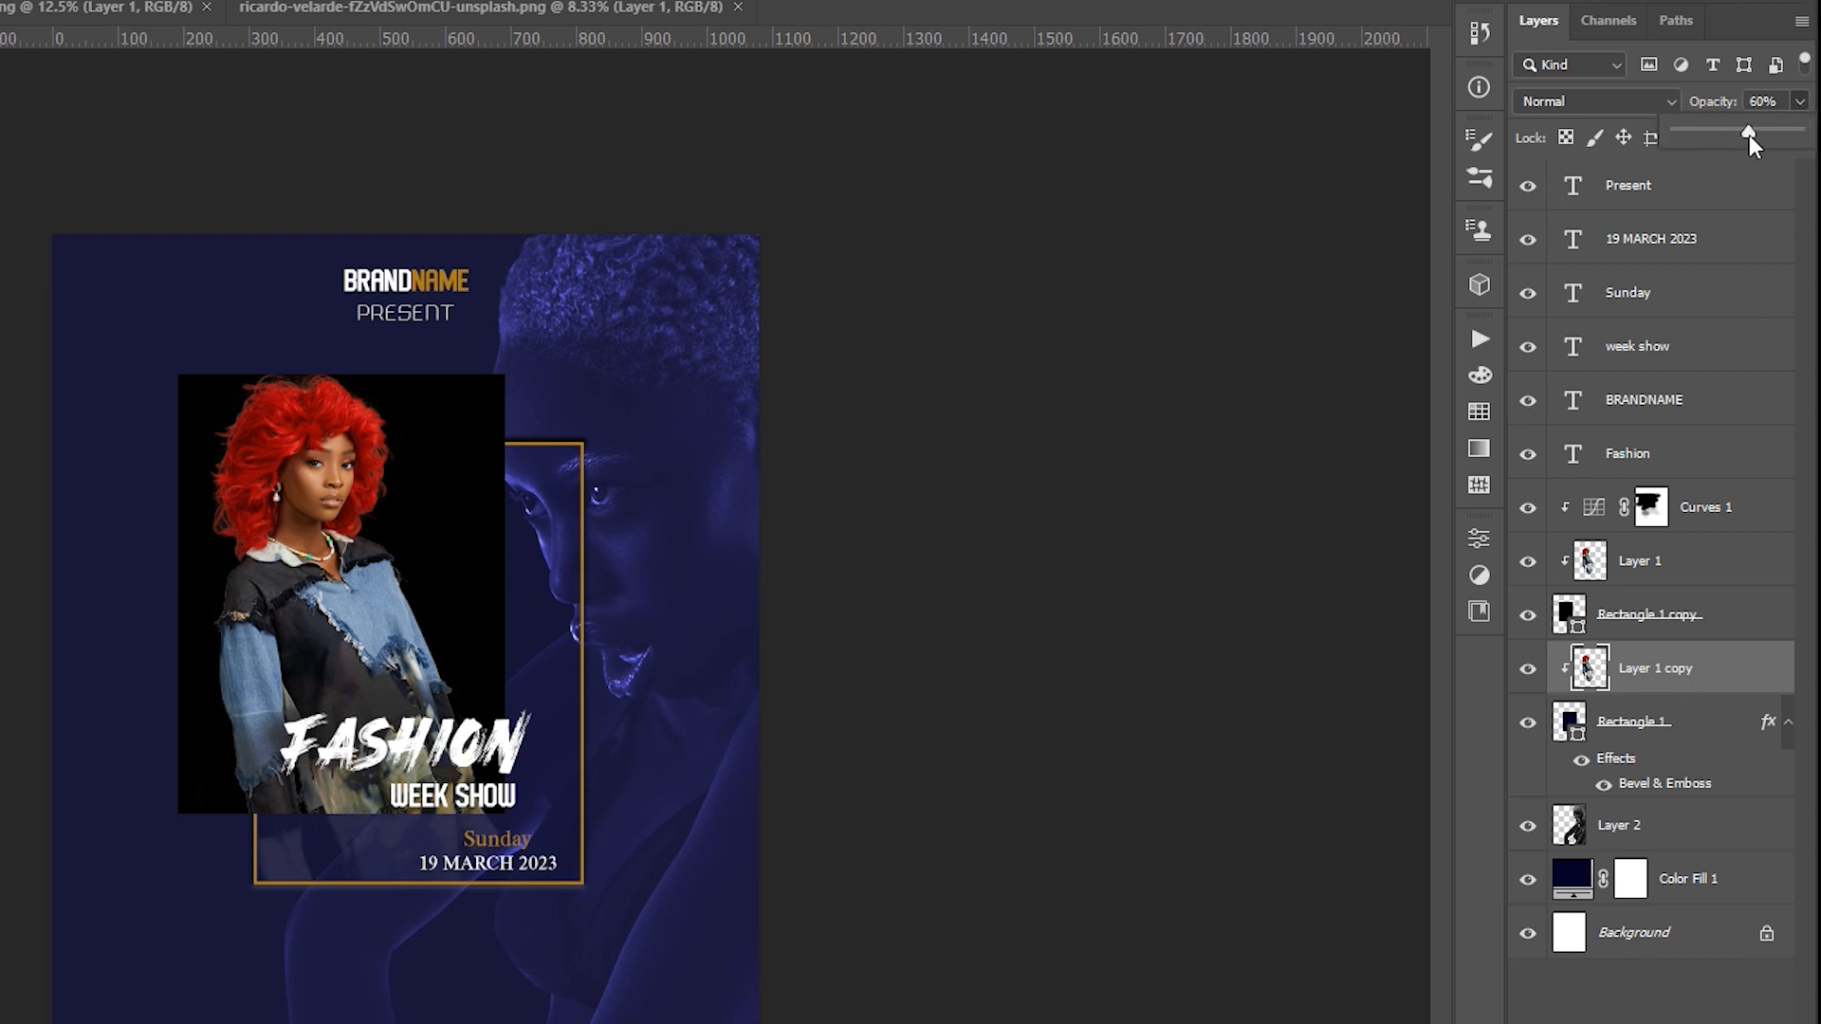
left_click(1766, 133)
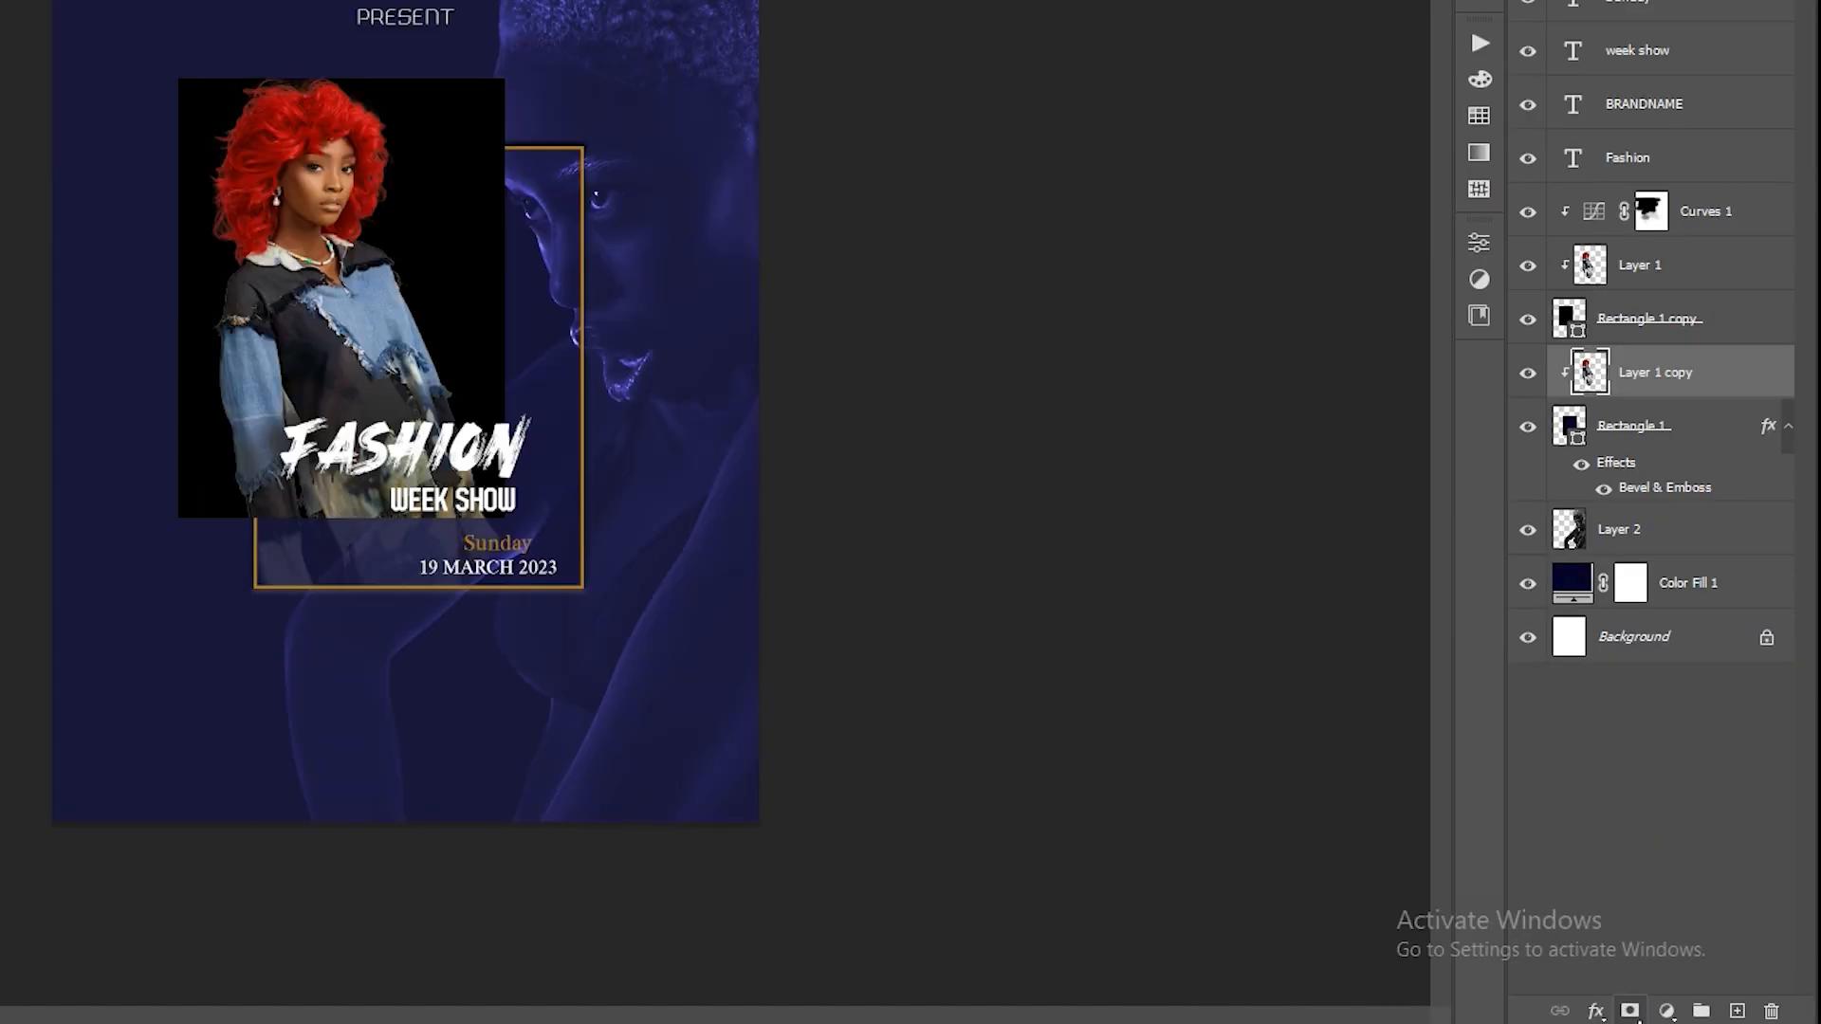
Add a layer mask to the framed duplicate photo and paint out the part behind the date text.
left_click(1630, 1011)
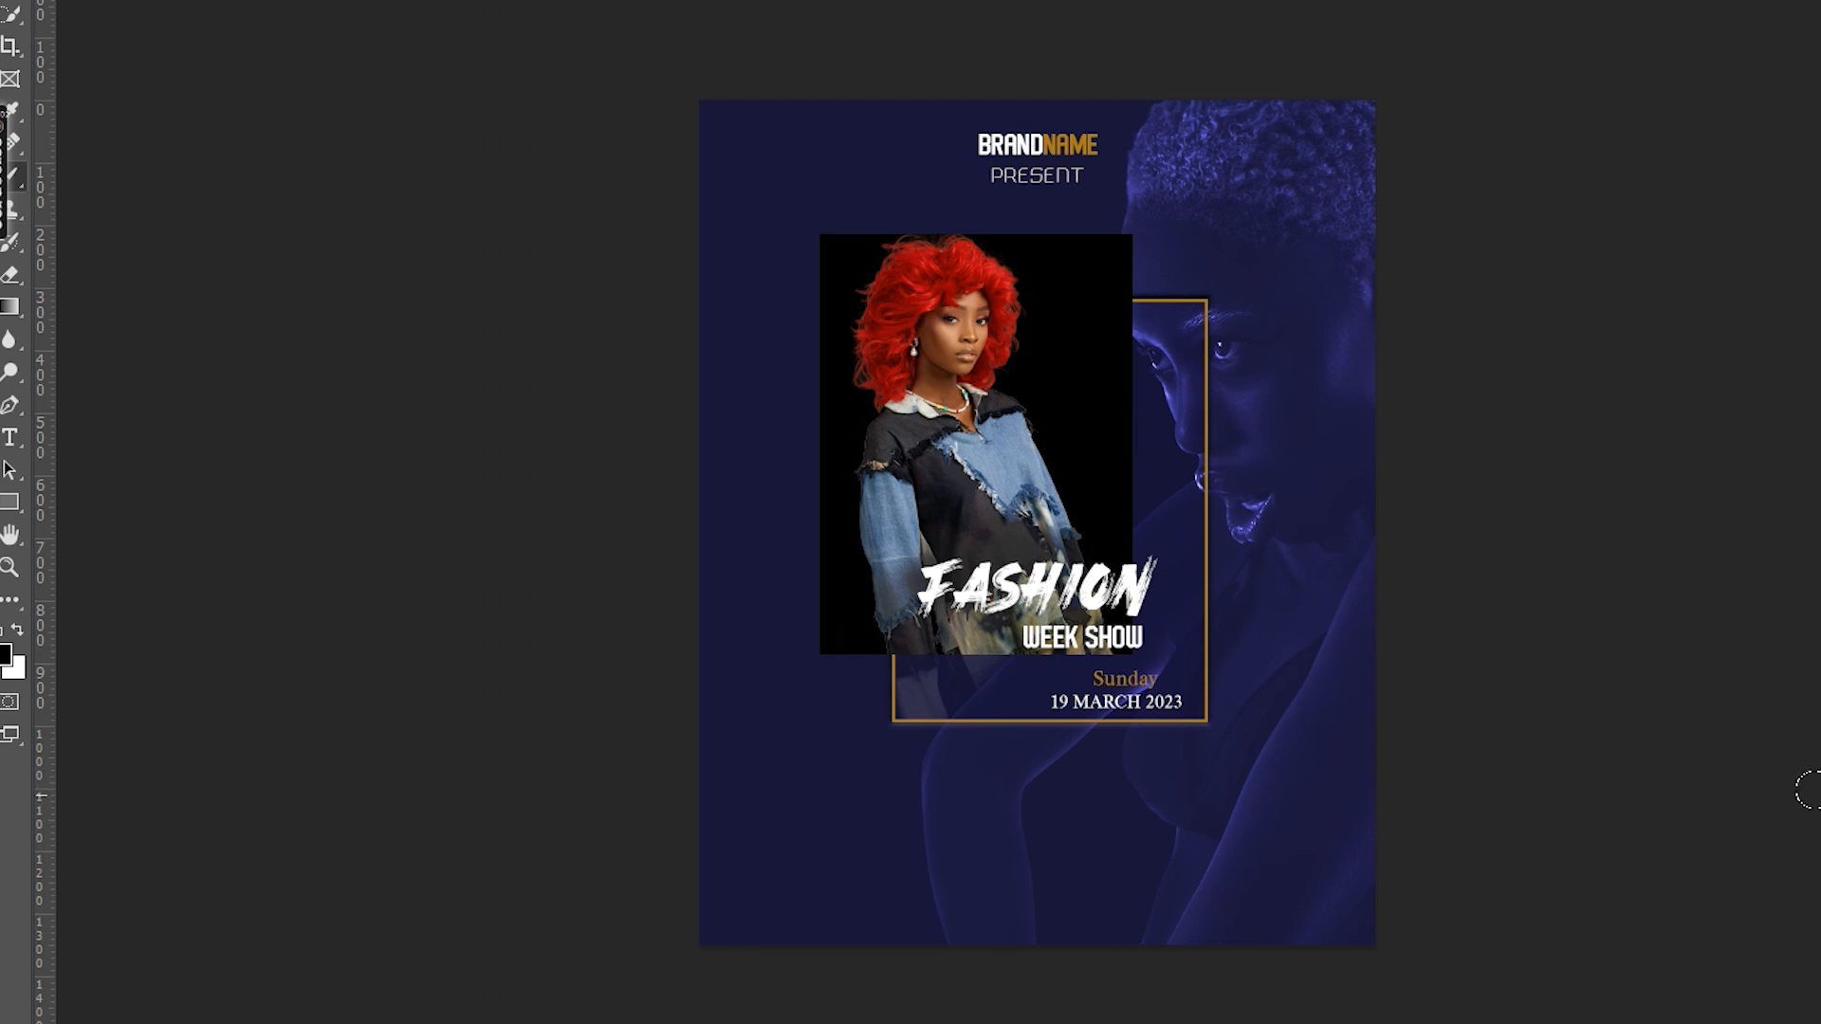
key("v")
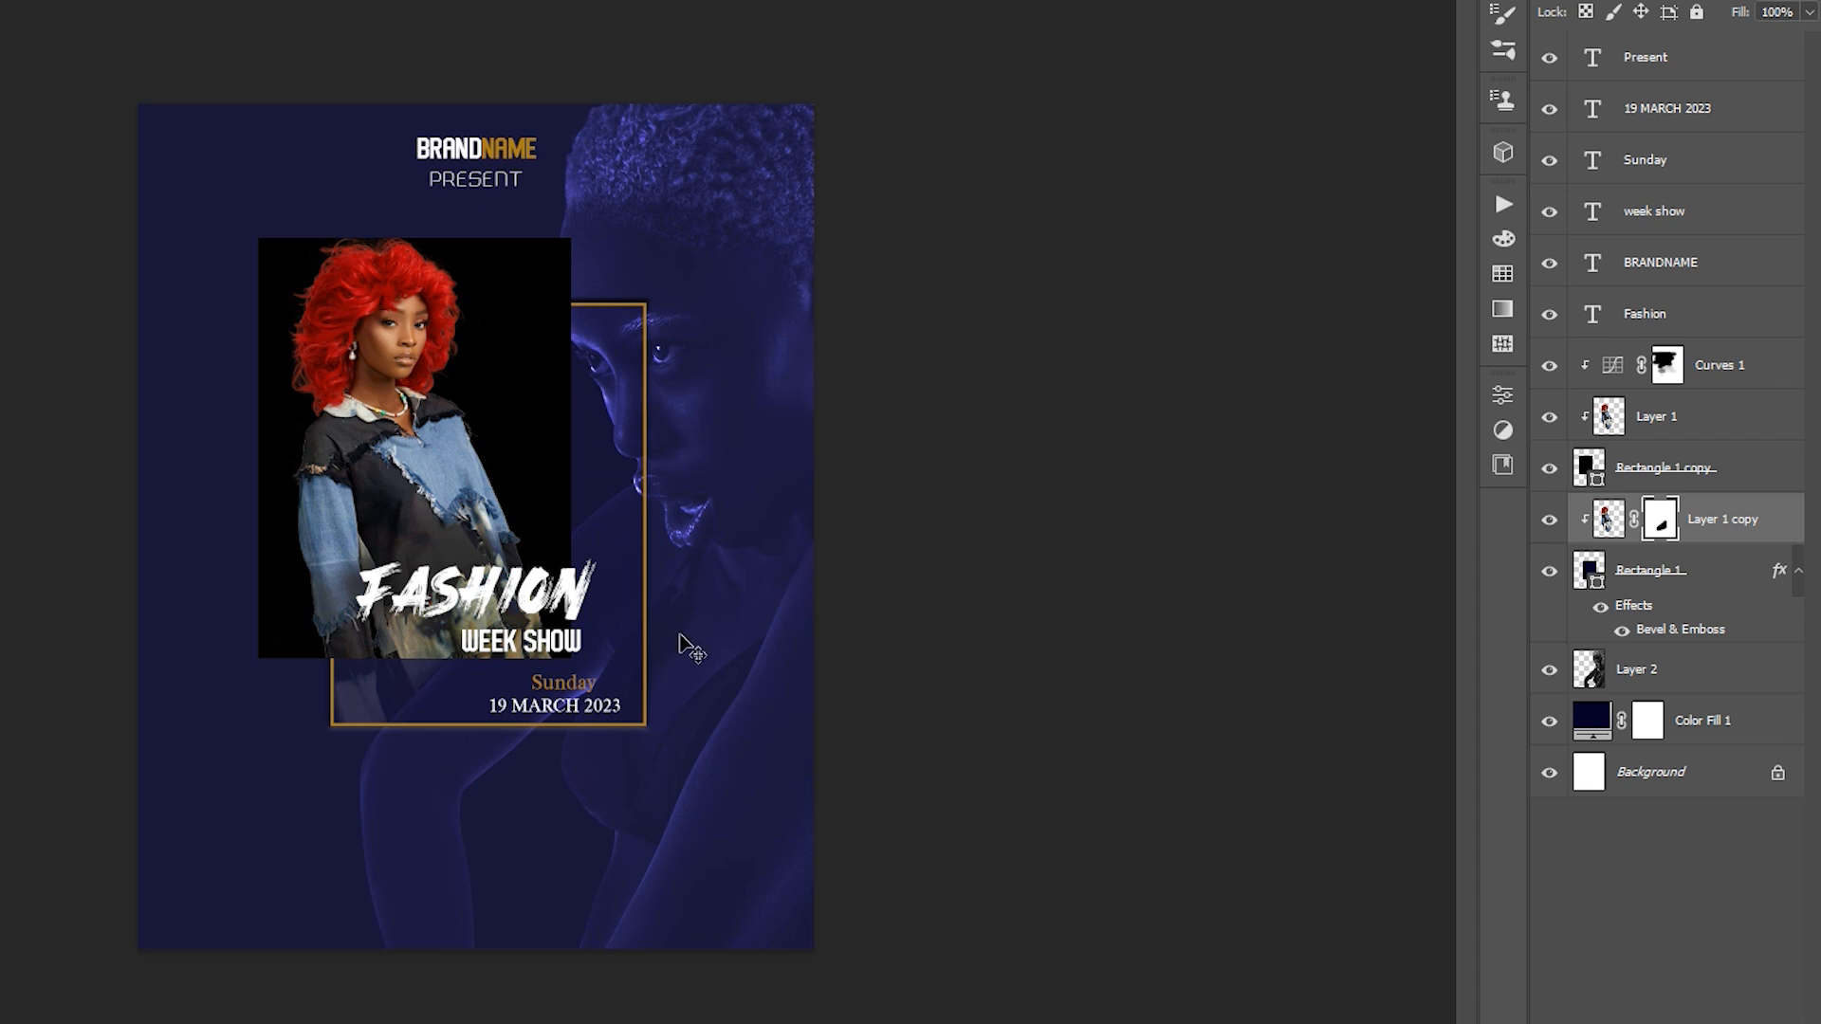
Duplicate the WEEK SHOW text below the gold frame and change the copy to RESERVATION NOW.
left_click_drag(503, 637, 443, 781)
double_click(498, 779)
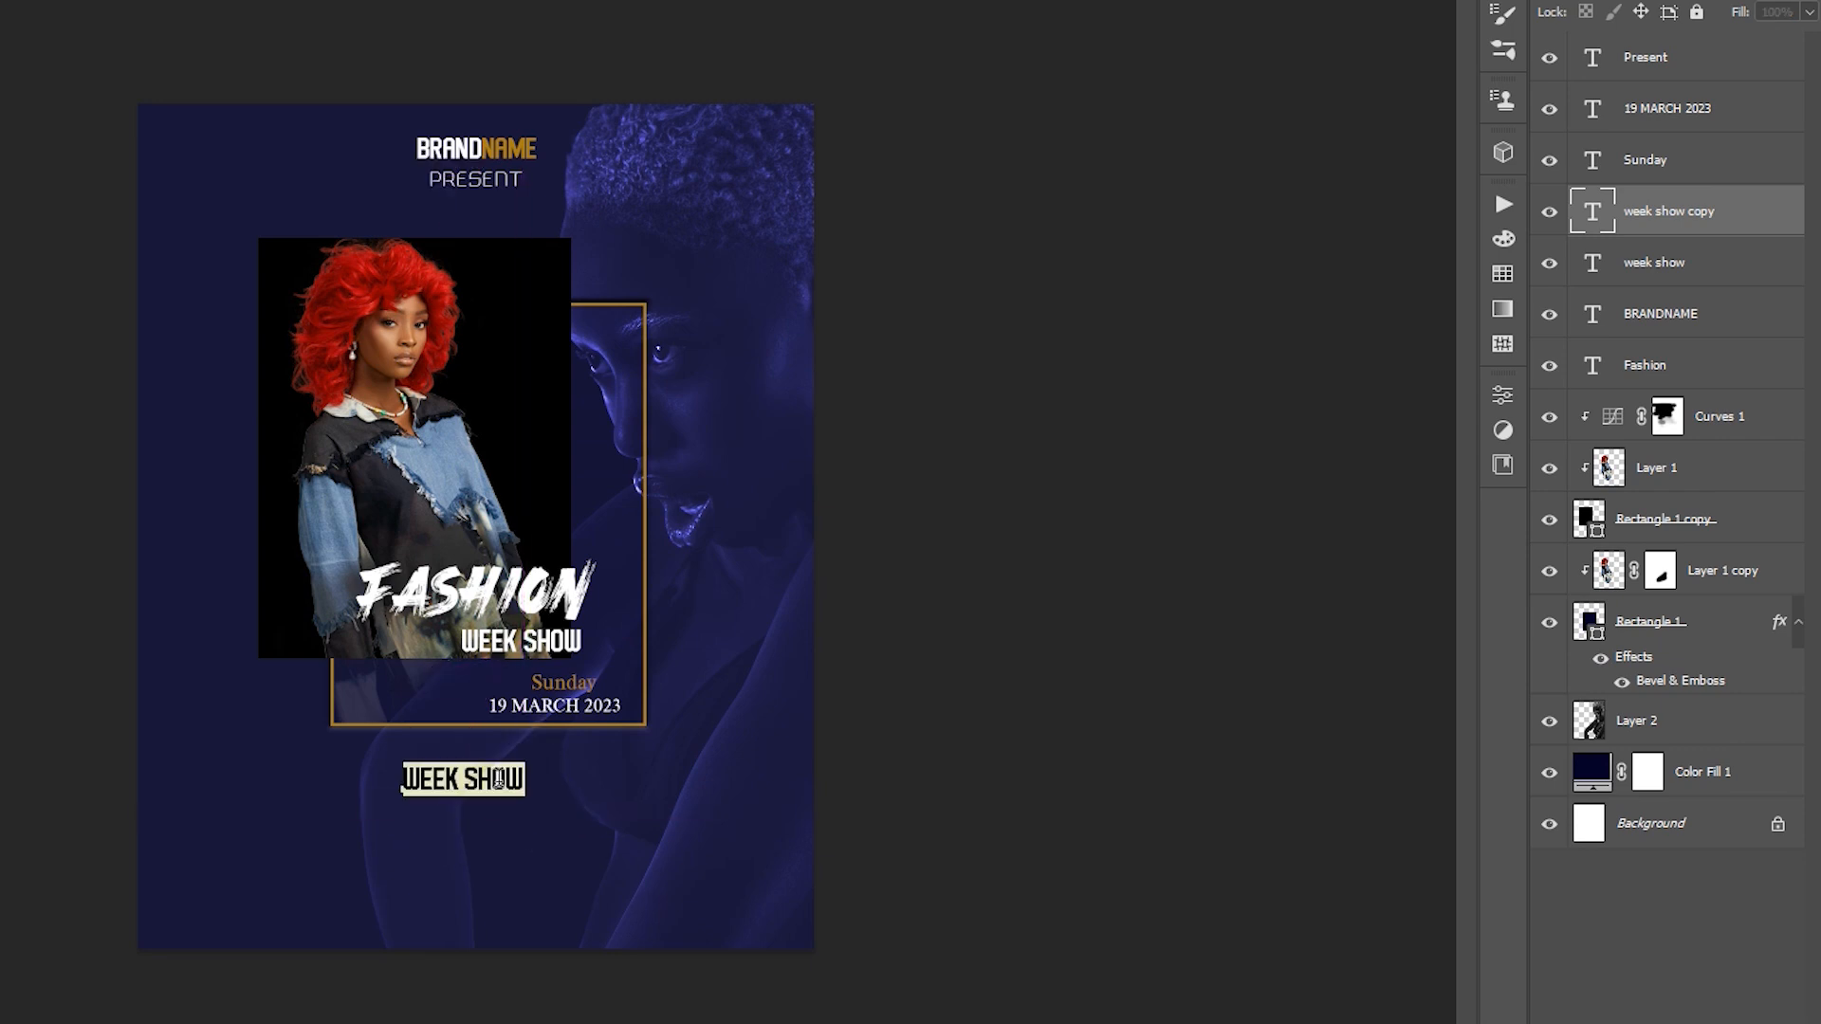
type("RESERVATION NOW")
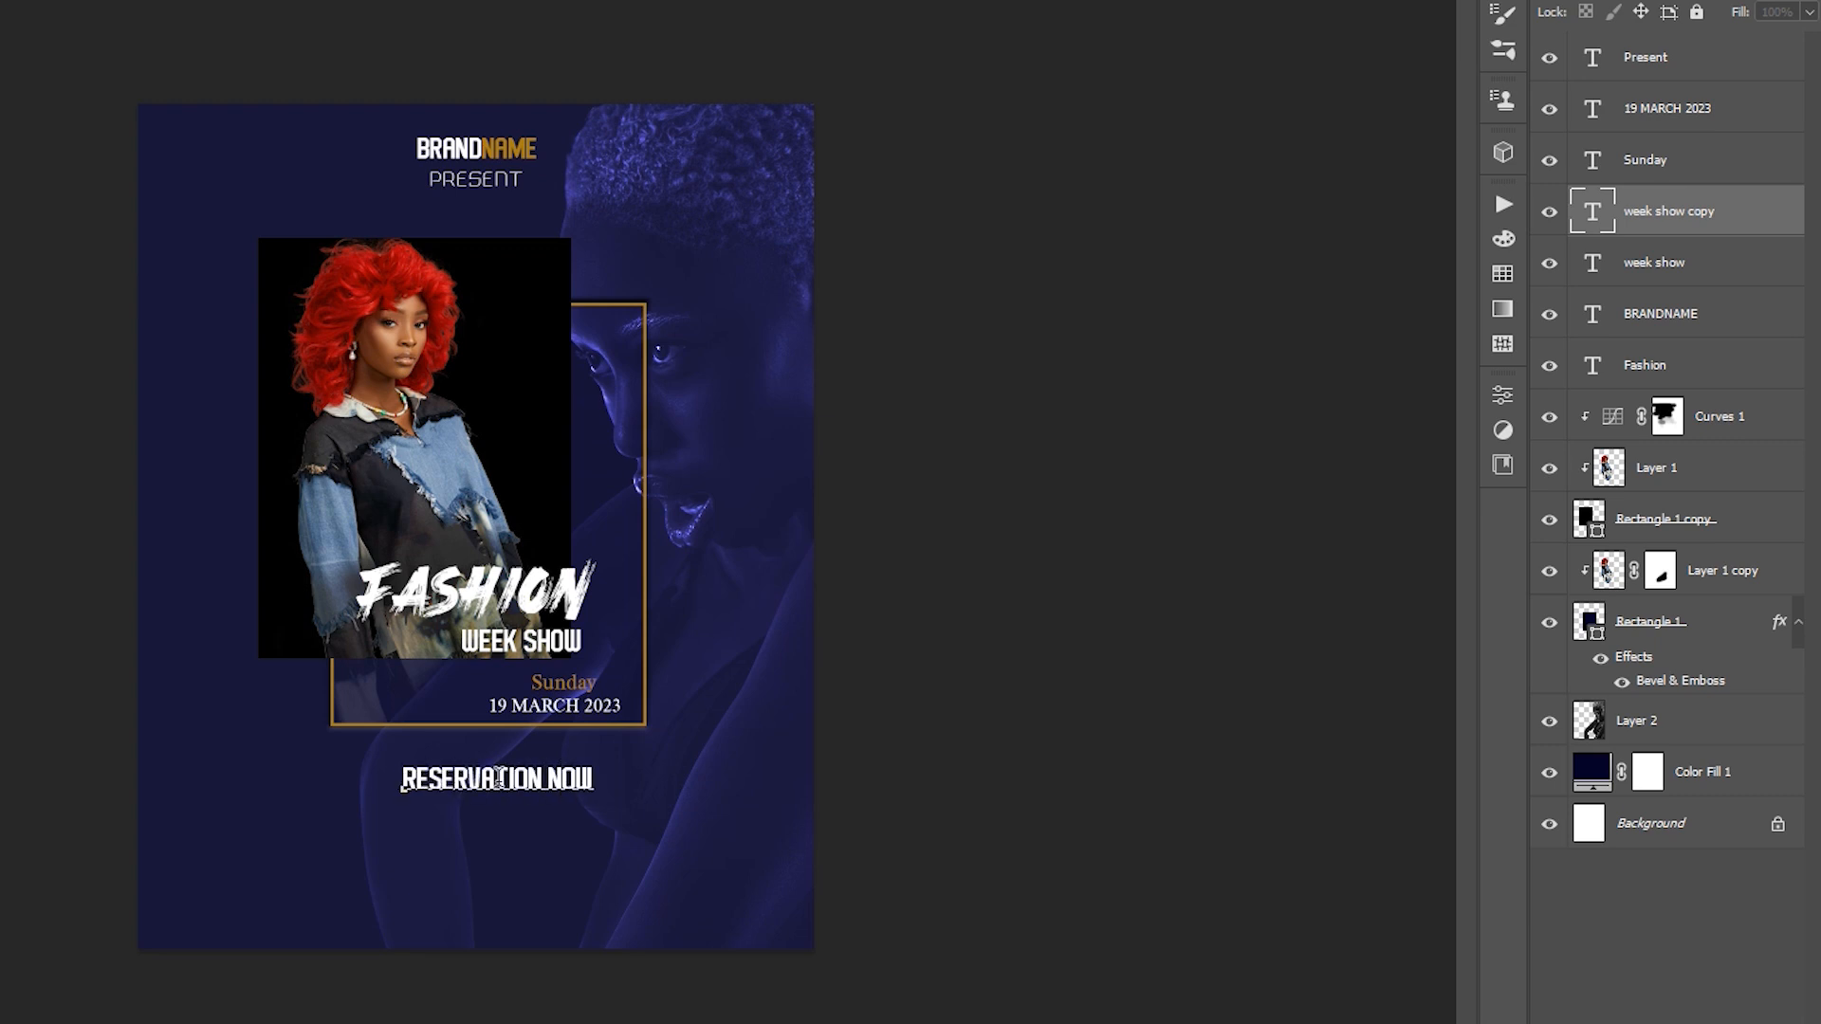
key("ctrl+Return")
Enlarge the RESERVATION NOW text and centre it below the gold frame.
mouse_move(508, 781)
left_mouse_down()
mouse_move(481, 783)
mouse_move(642, 840)
mouse_move(518, 794)
left_mouse_up()
key("ctrl+t")
left_click(611, 823)
left_click(1631, 992)
mouse_move(478, 192)
left_mouse_down()
mouse_move(455, 873)
mouse_move(461, 844)
left_mouse_up()
double_click(455, 838)
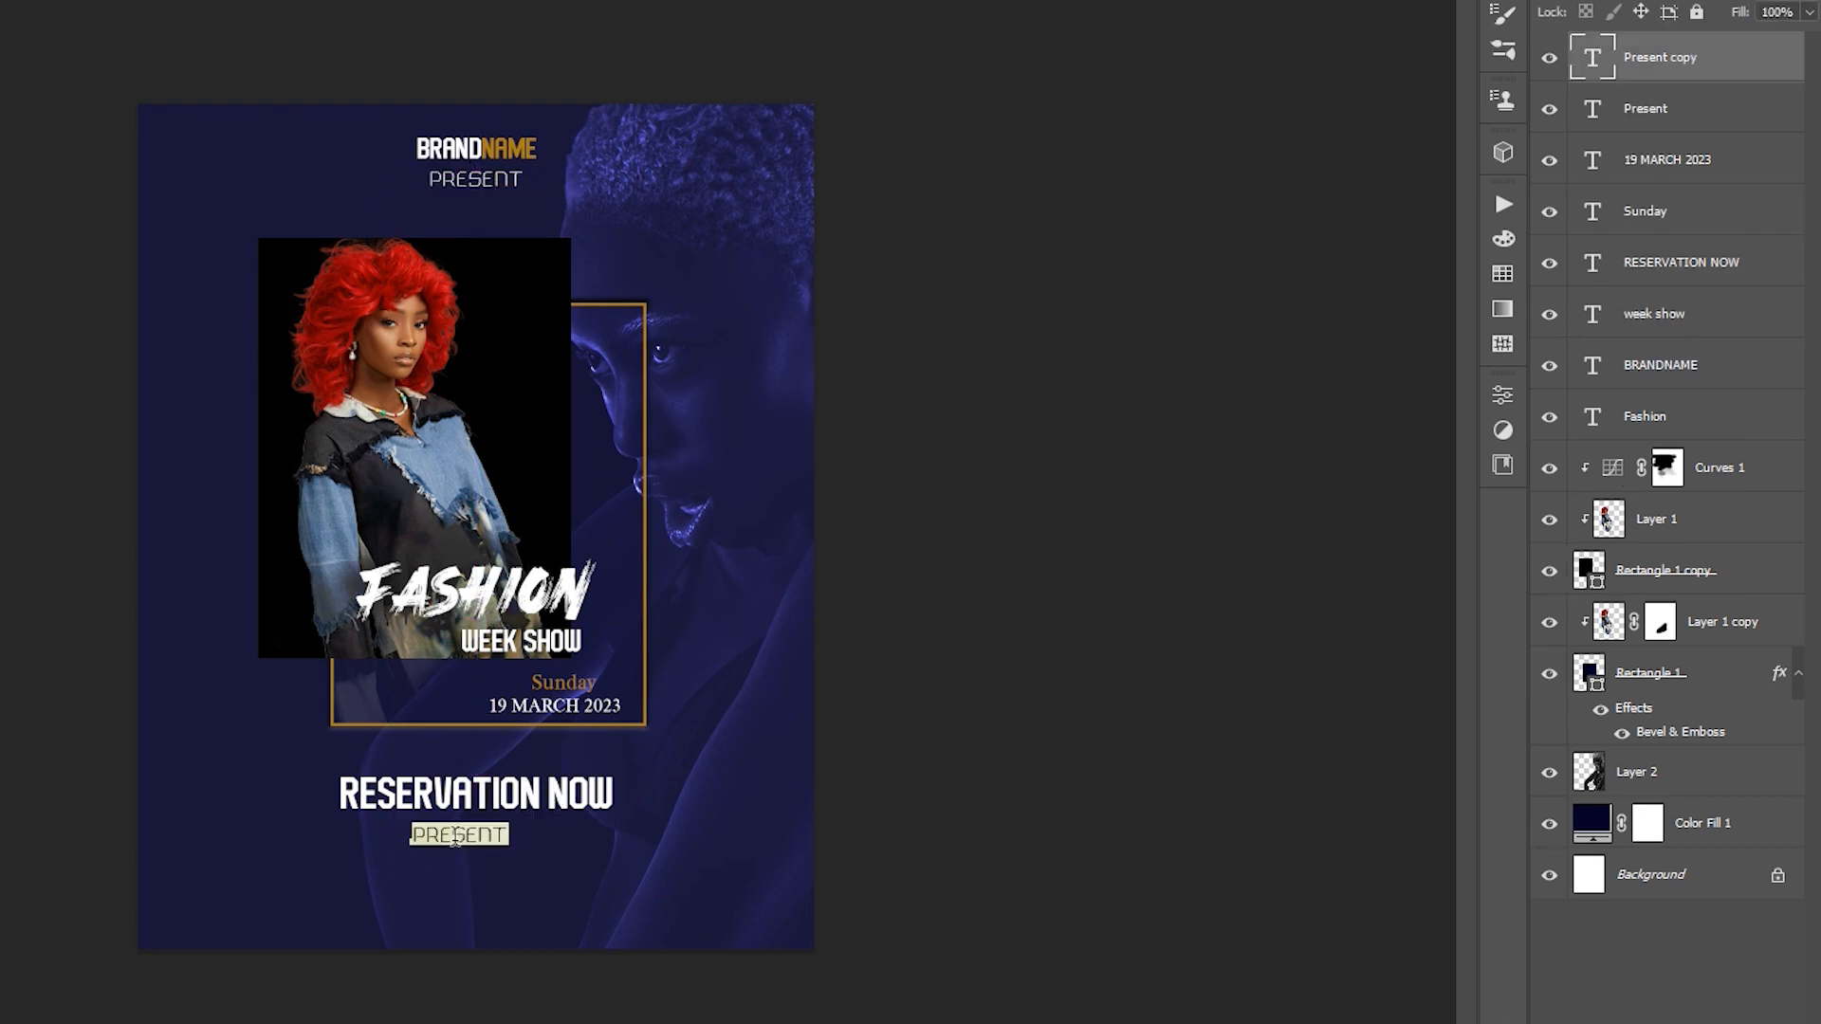
key("BackSpace")
type("www.website.com")
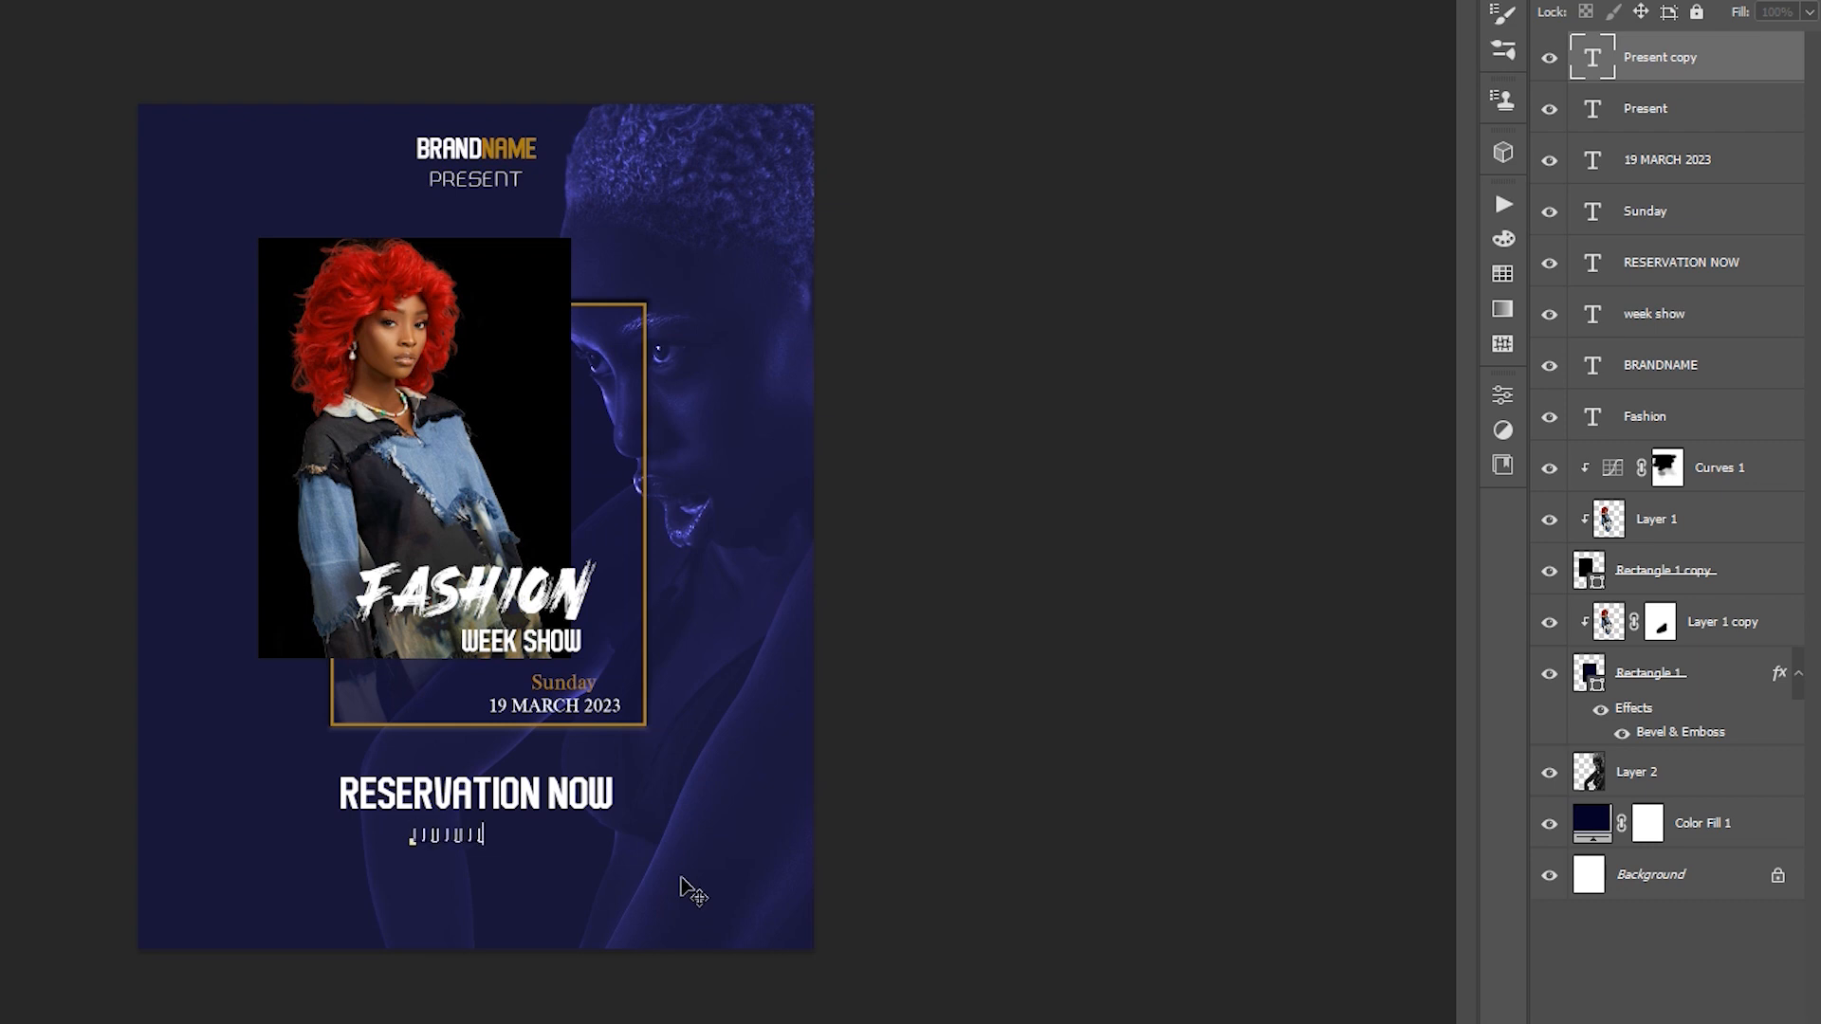
left_click(1696, 1001)
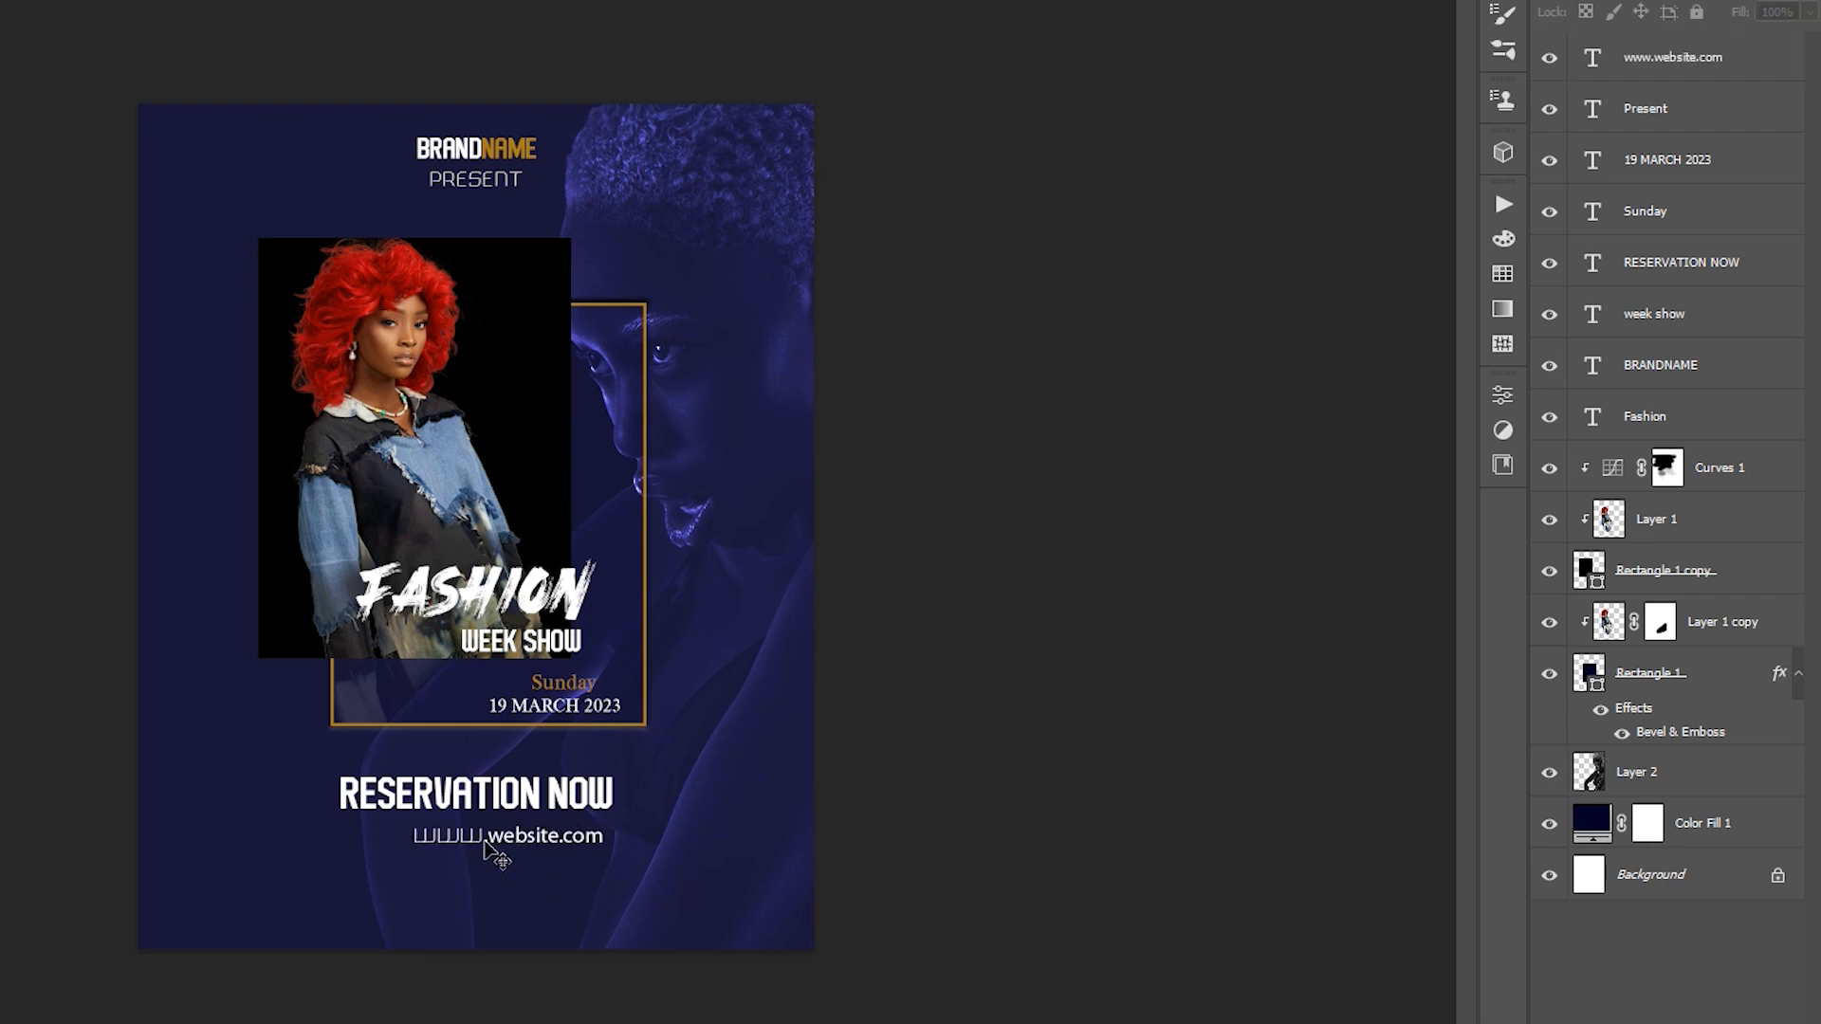
Rework the website address text so its www part uses the same font as website.com.
double_click(485, 843)
left_click(1734, 977)
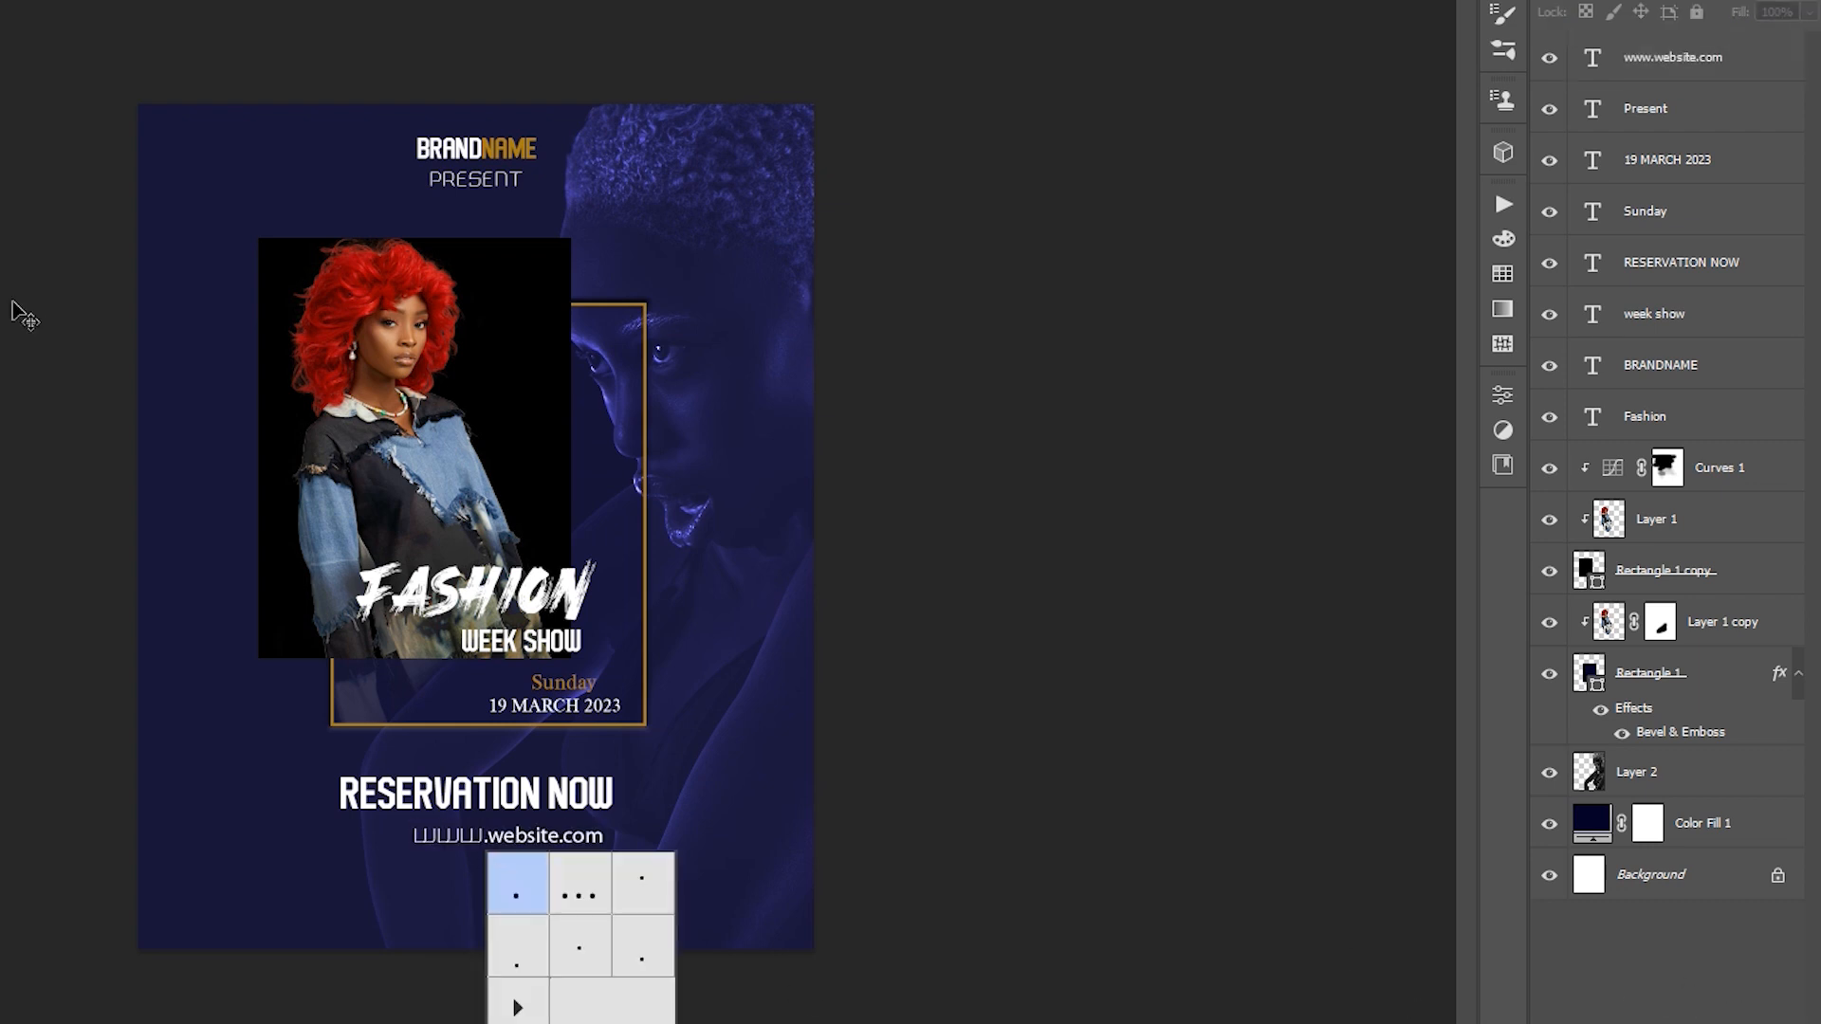
left_click(543, 848)
left_click(495, 832)
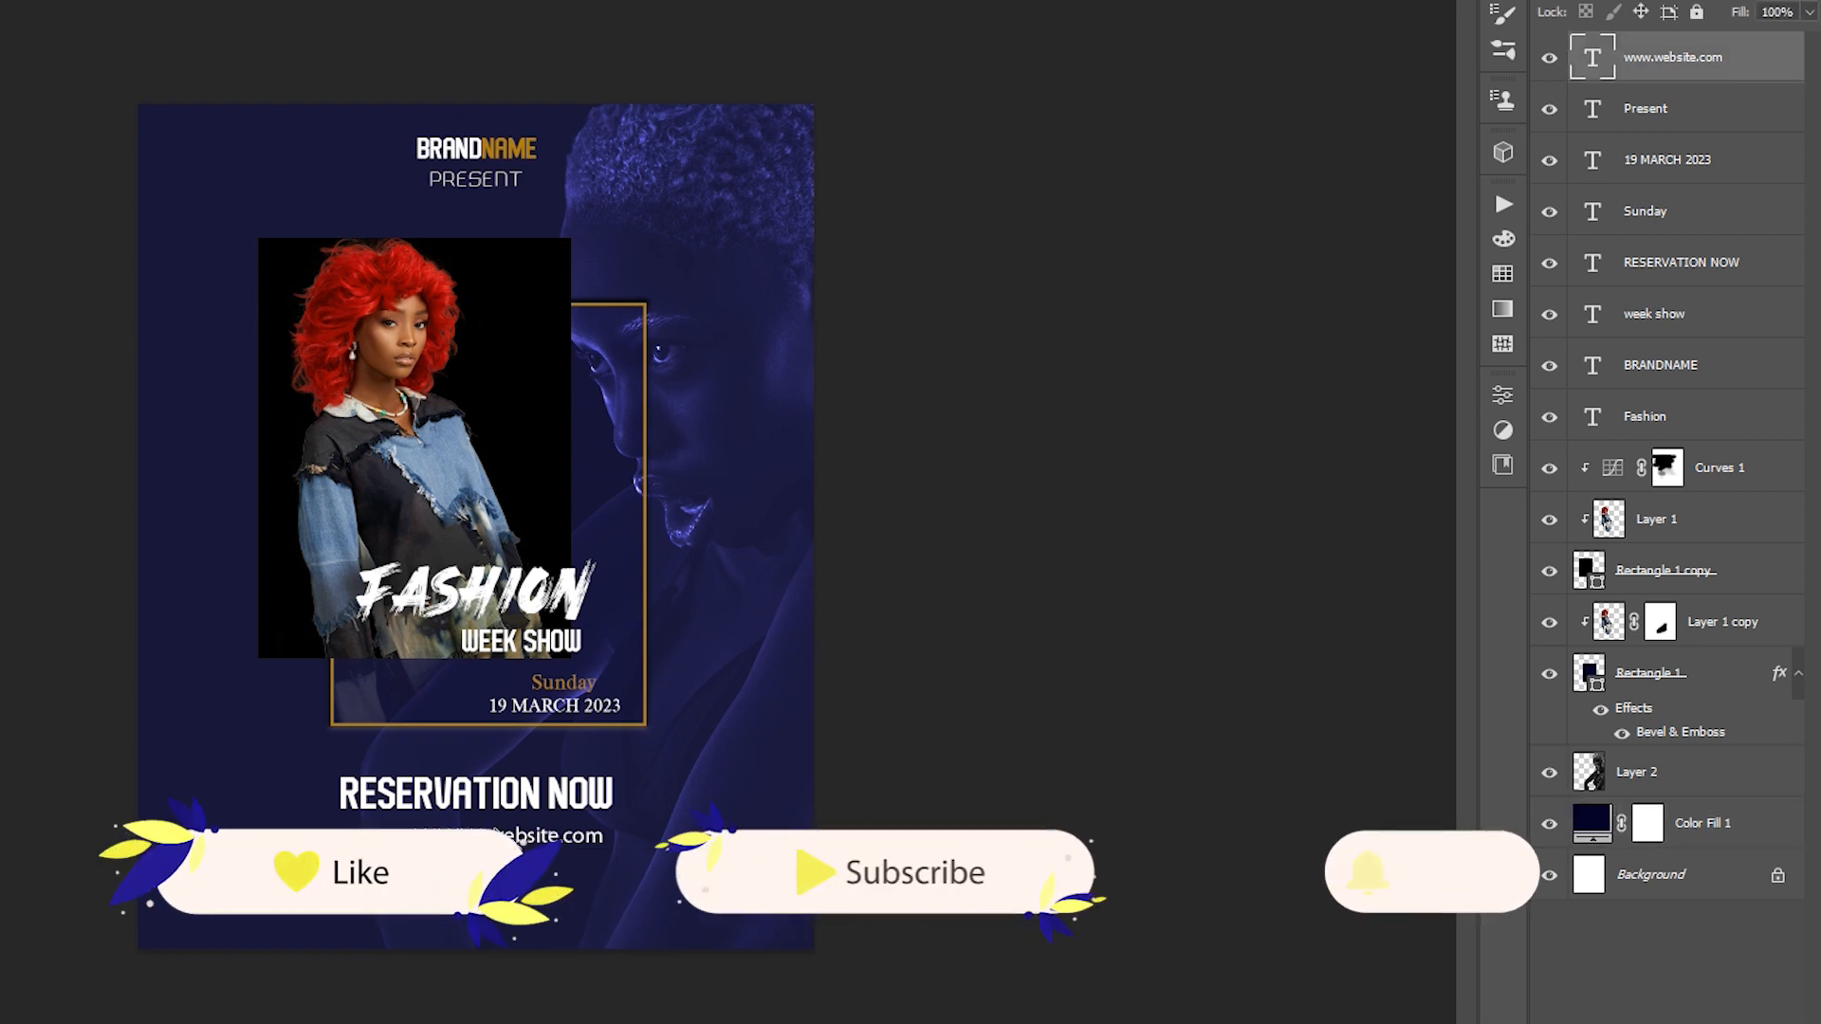
double_click(497, 837)
left_click(433, 831)
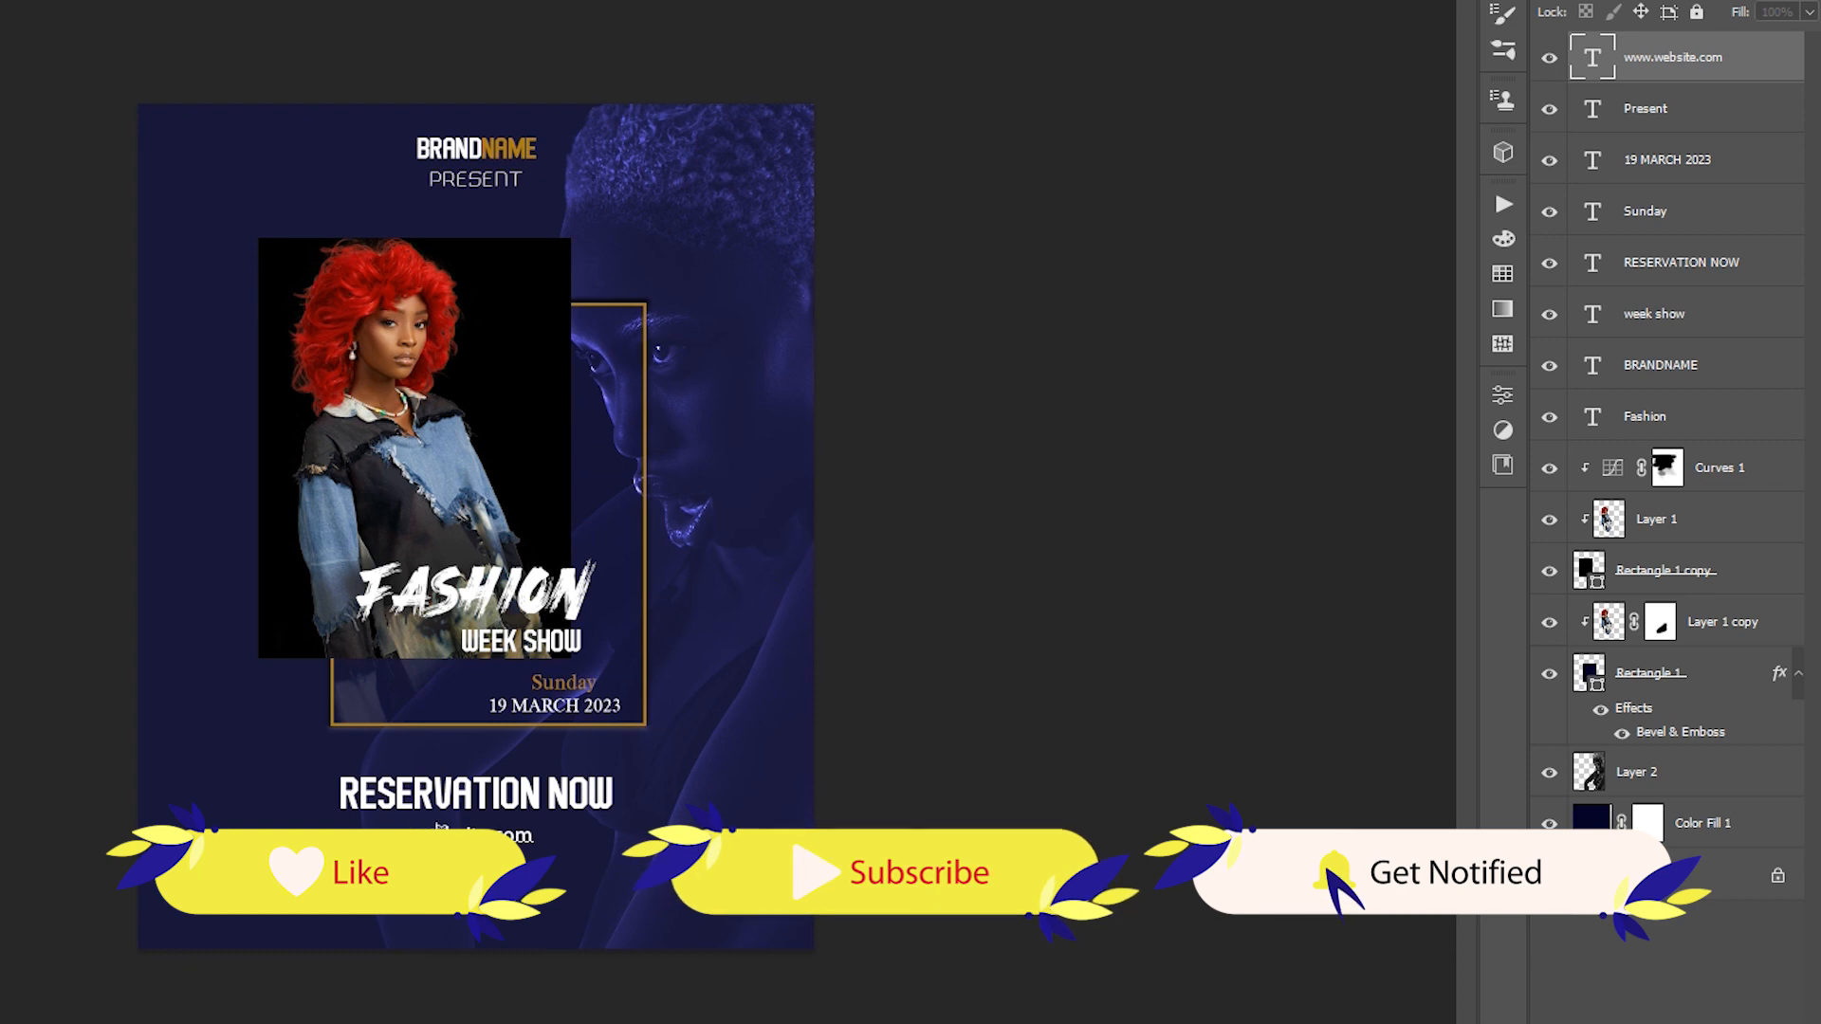
type("your")
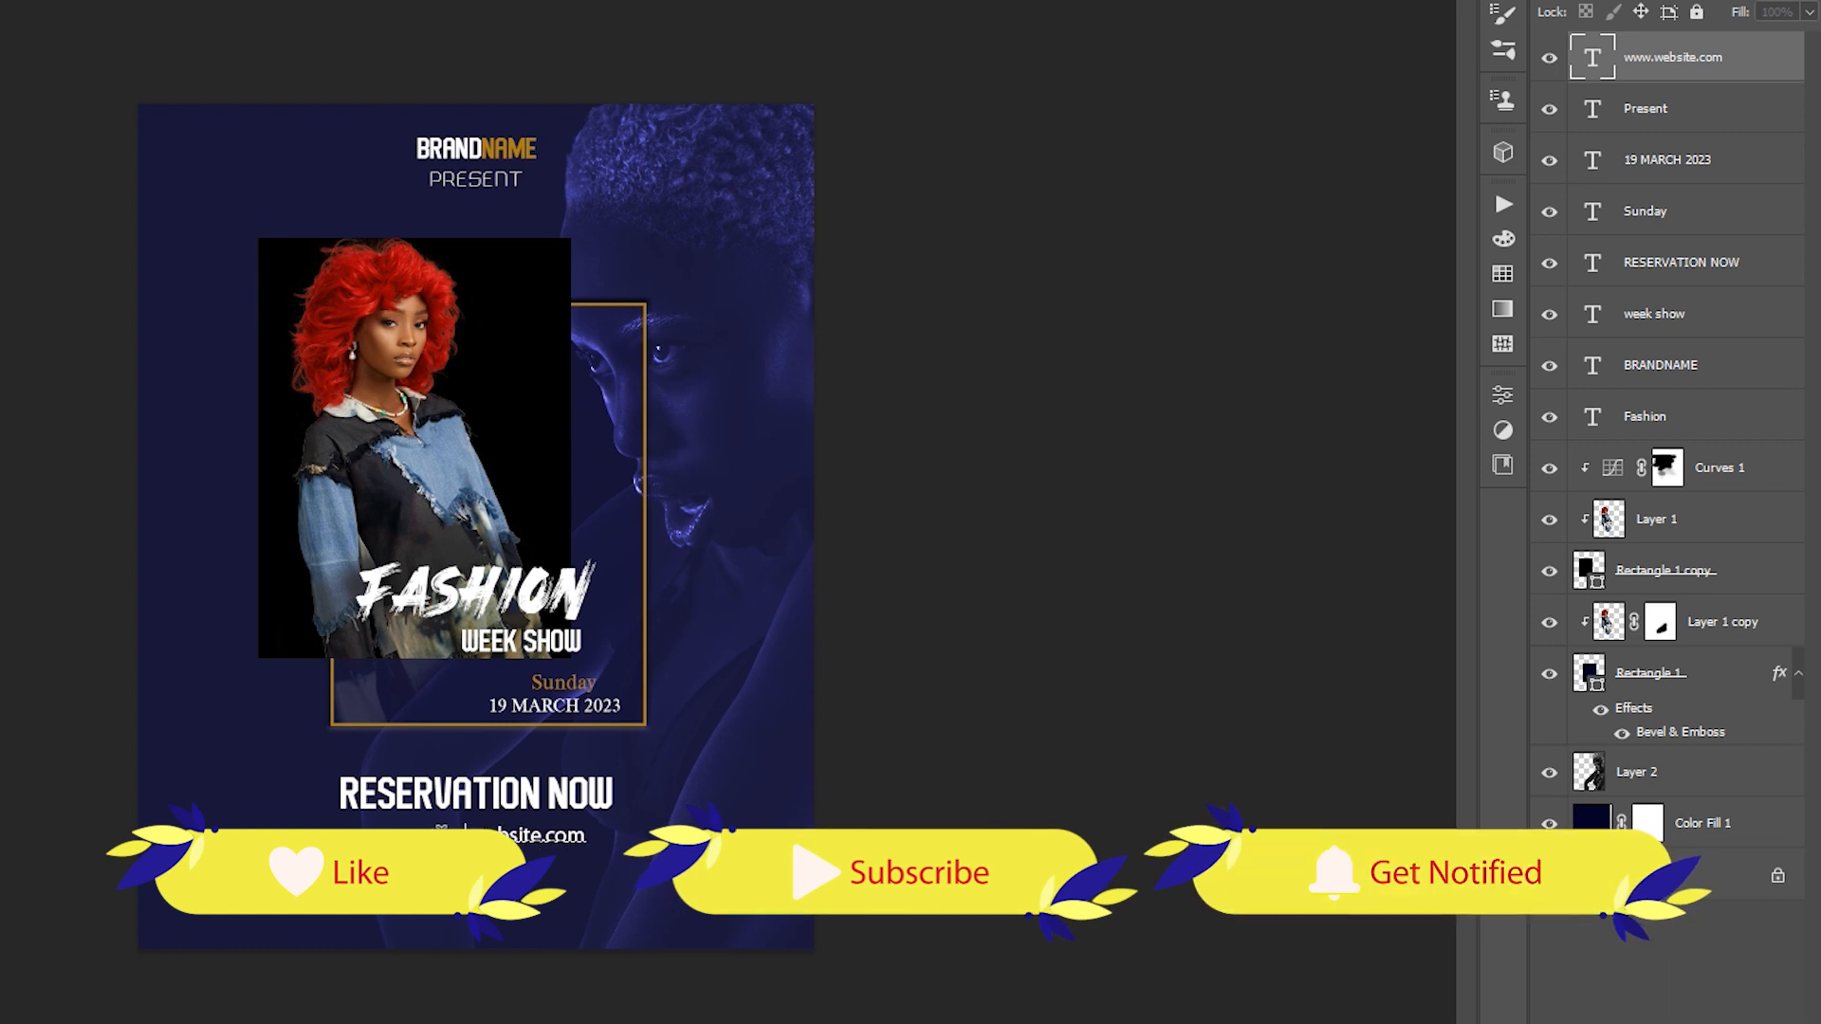
left_click(649, 970)
left_click(476, 838)
key("ctrl+plus")
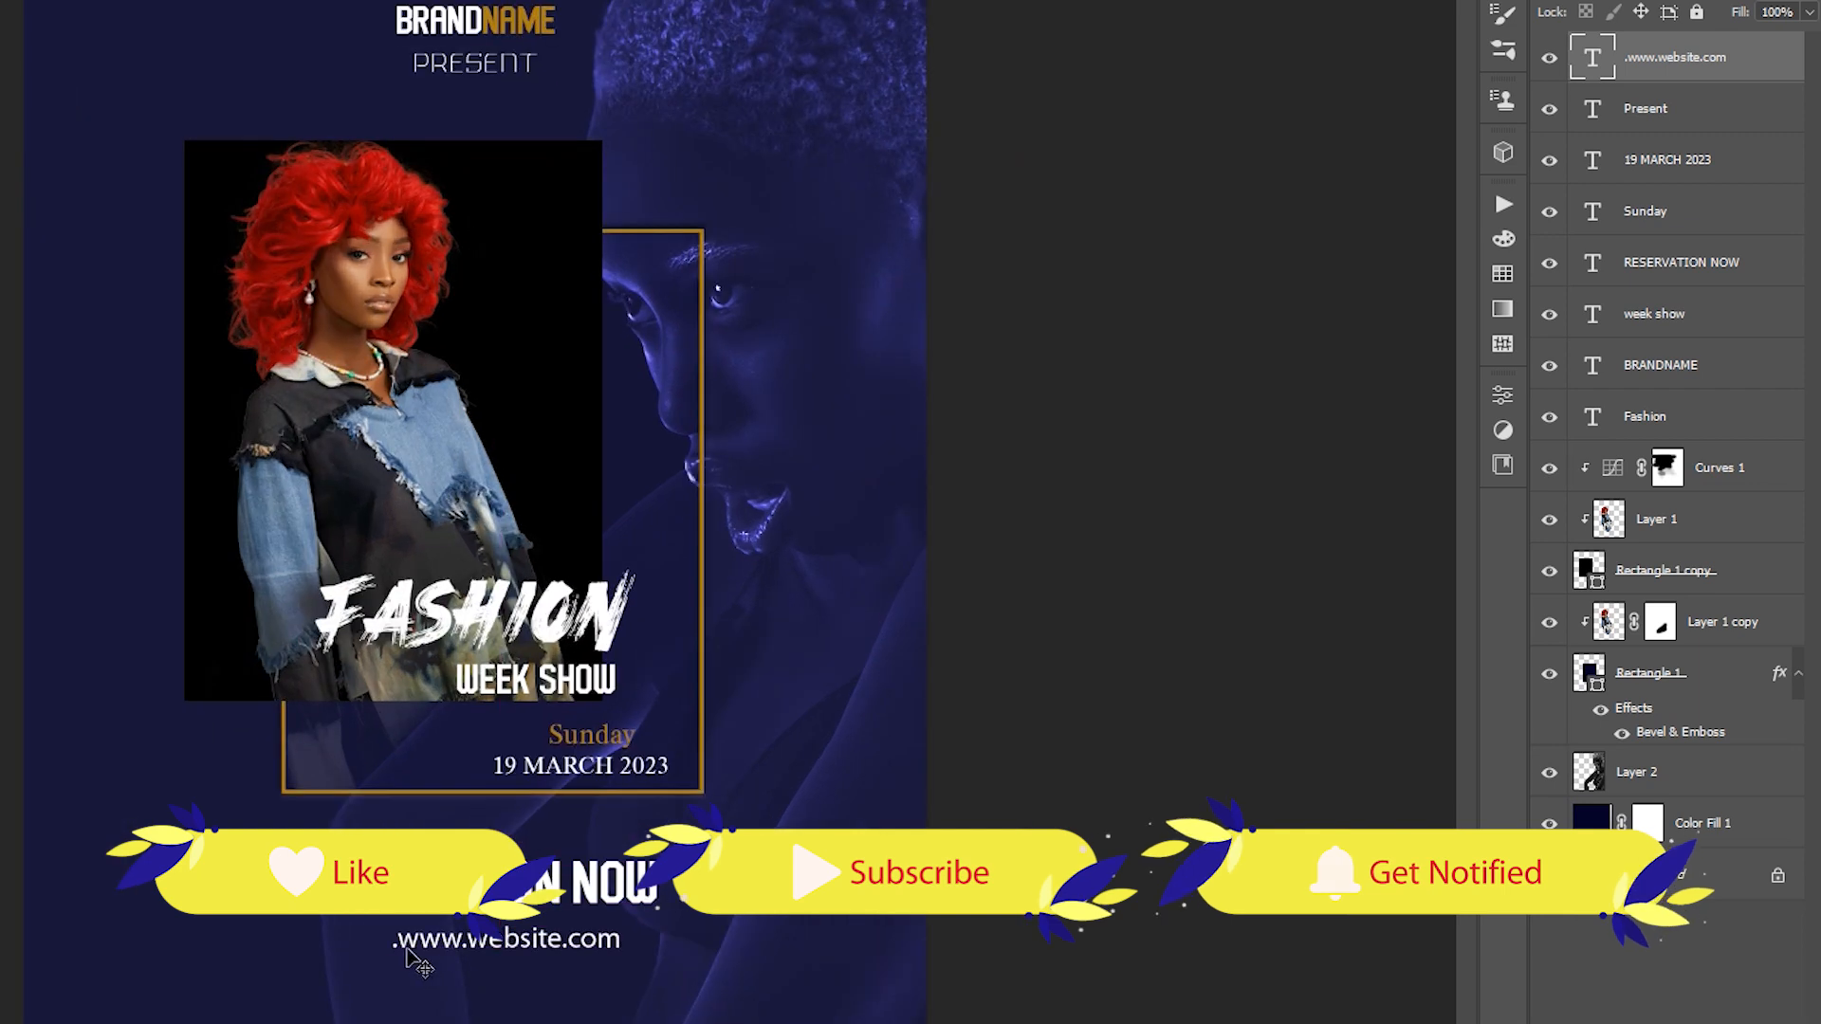
left_click(484, 938)
double_click(486, 939)
key("Left")
key("Delete")
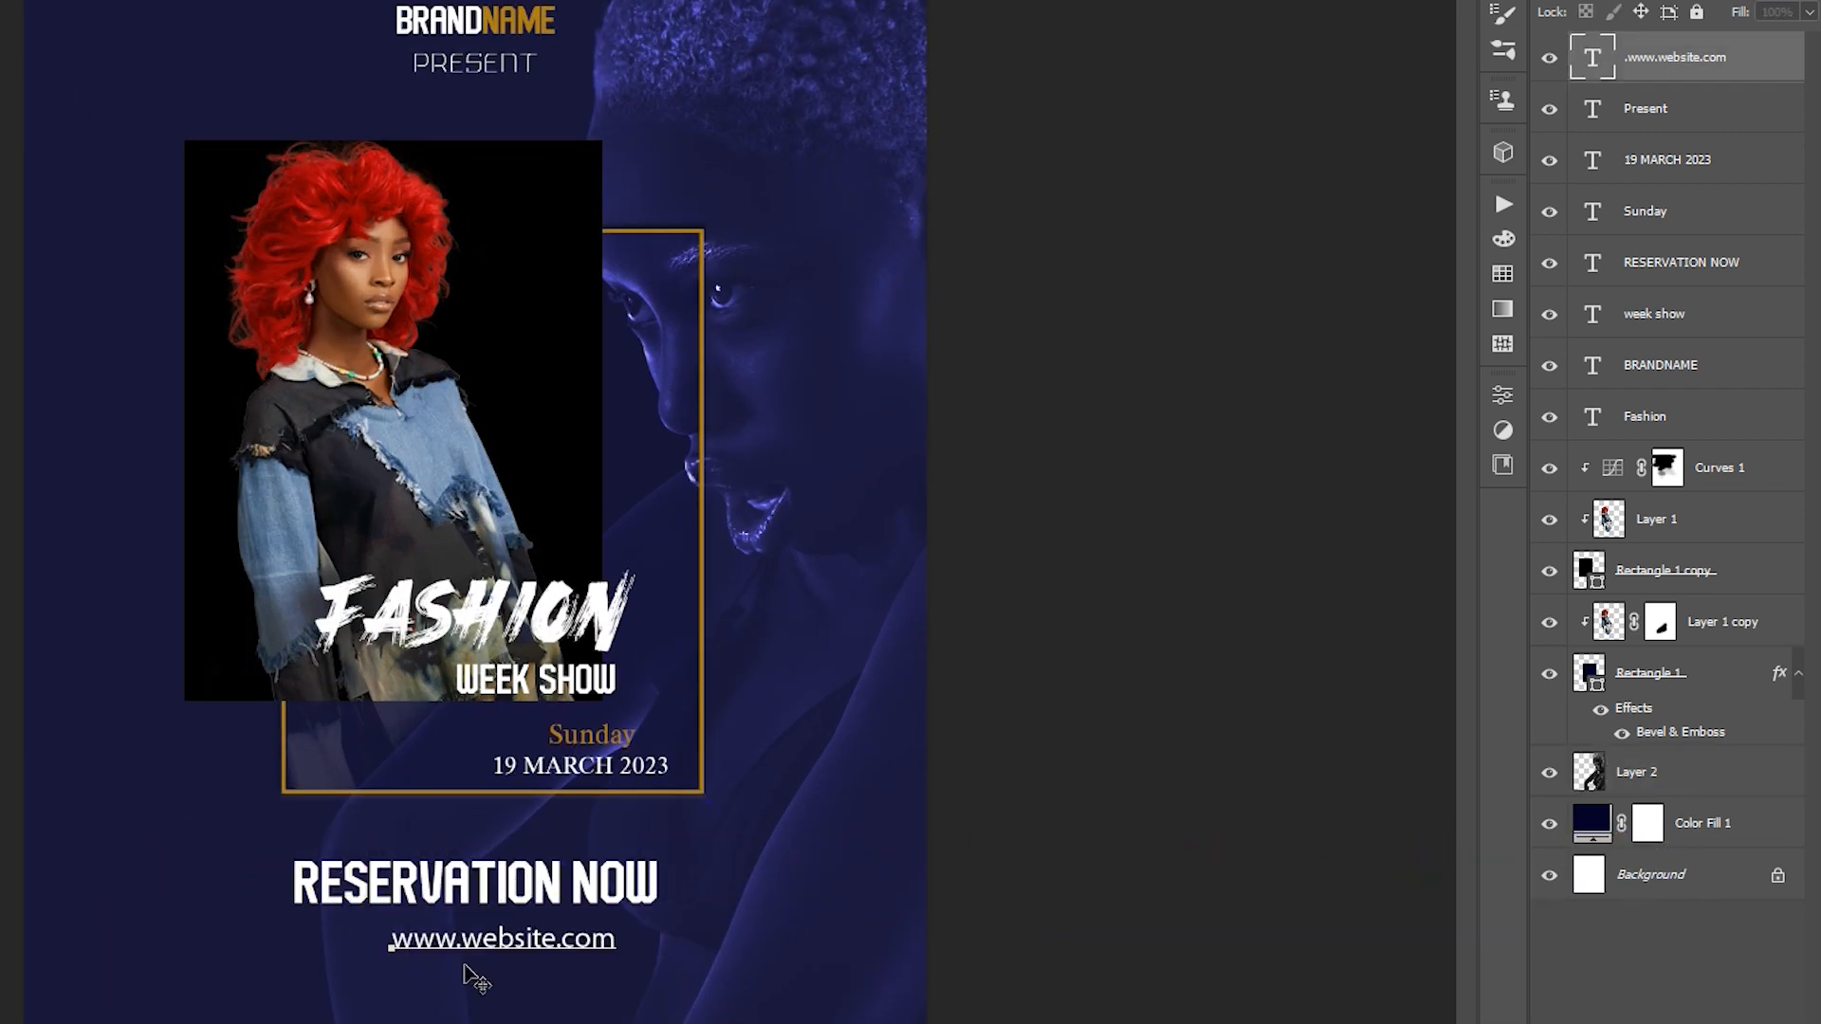
left_click(1654, 994)
left_click_drag(517, 963, 482, 965)
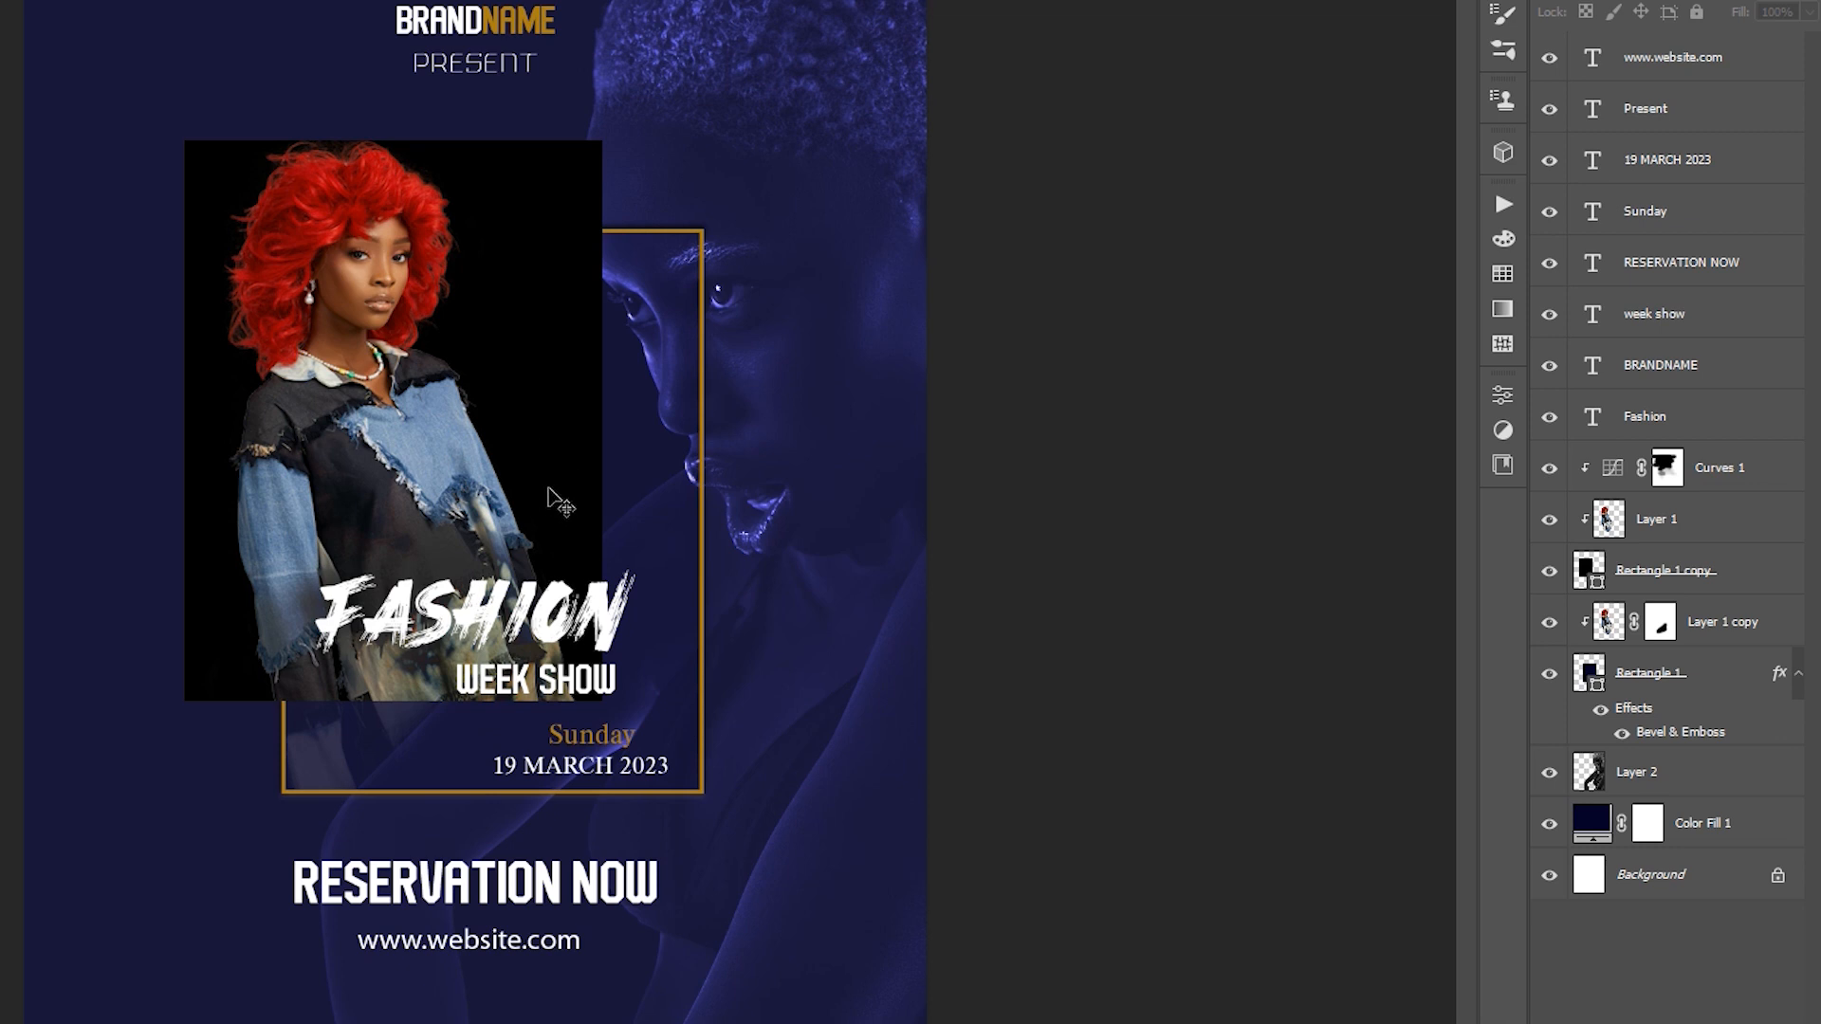
Add the text TICKET over the black area beside the woman and set its font to Big Star.
key("t")
left_click(492, 451)
key("BackSpace")
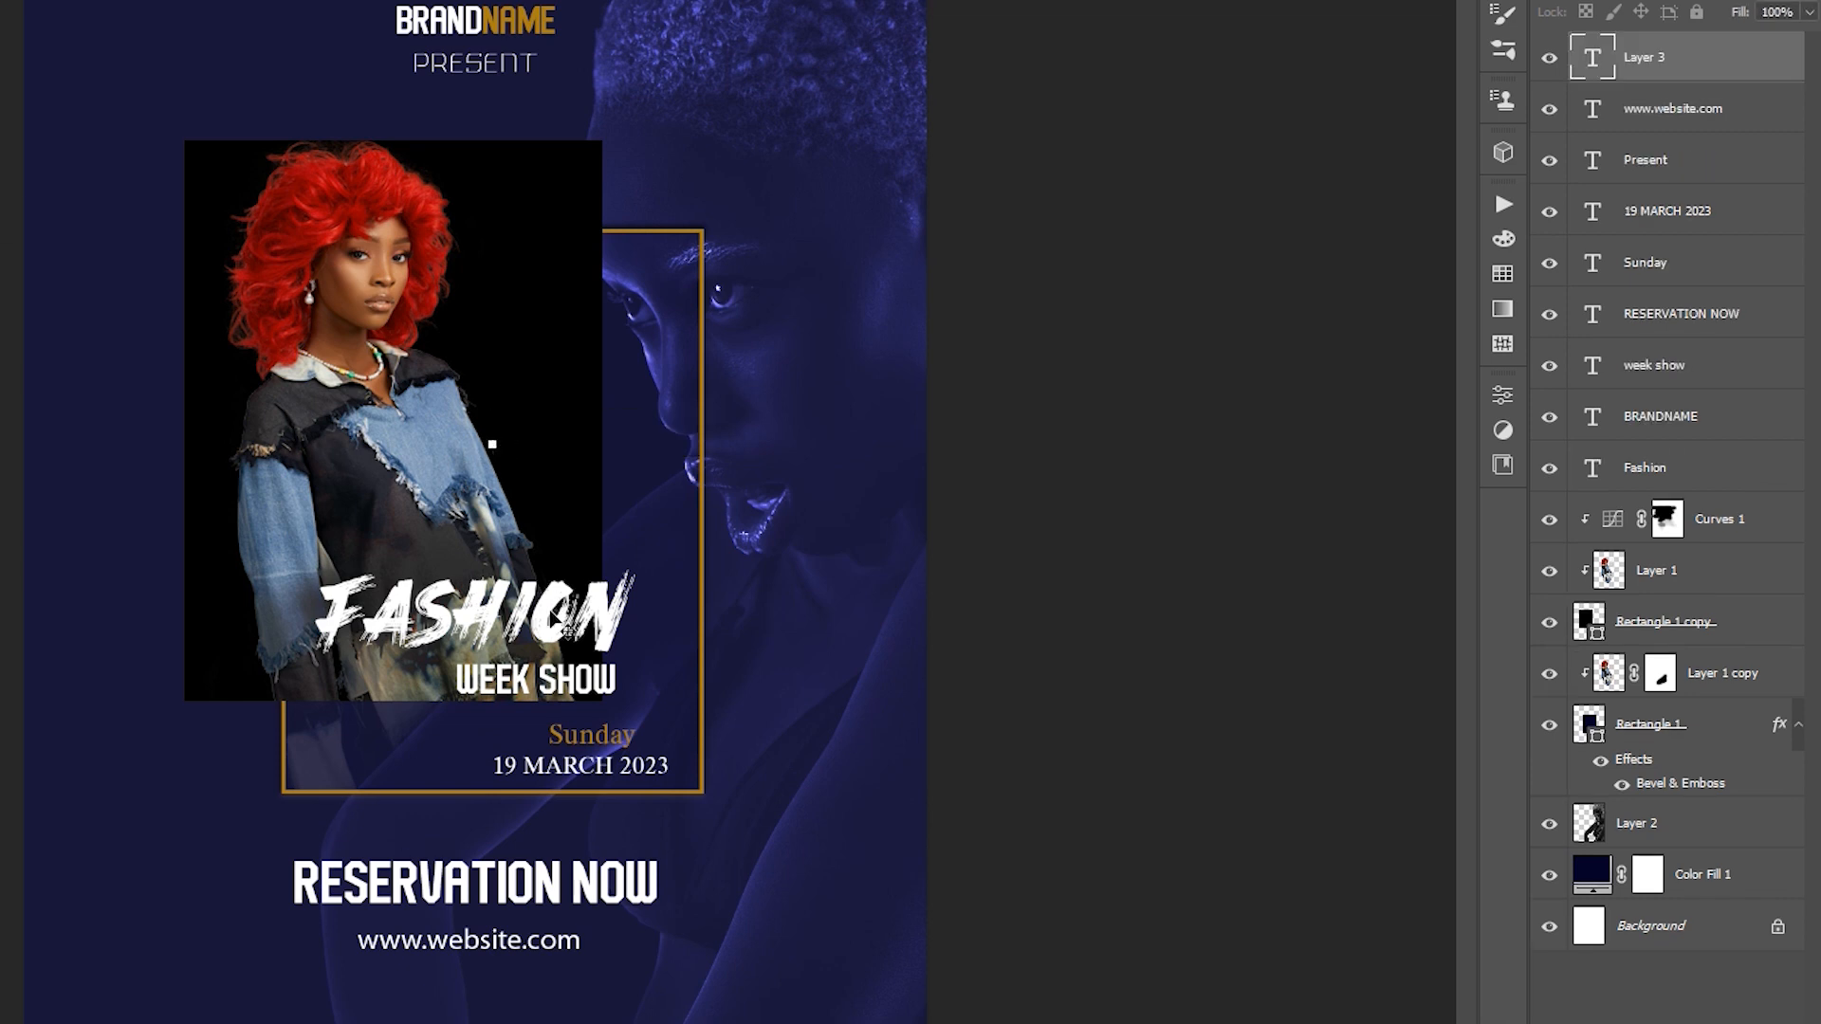
type("TICKET")
key("ctrl+a")
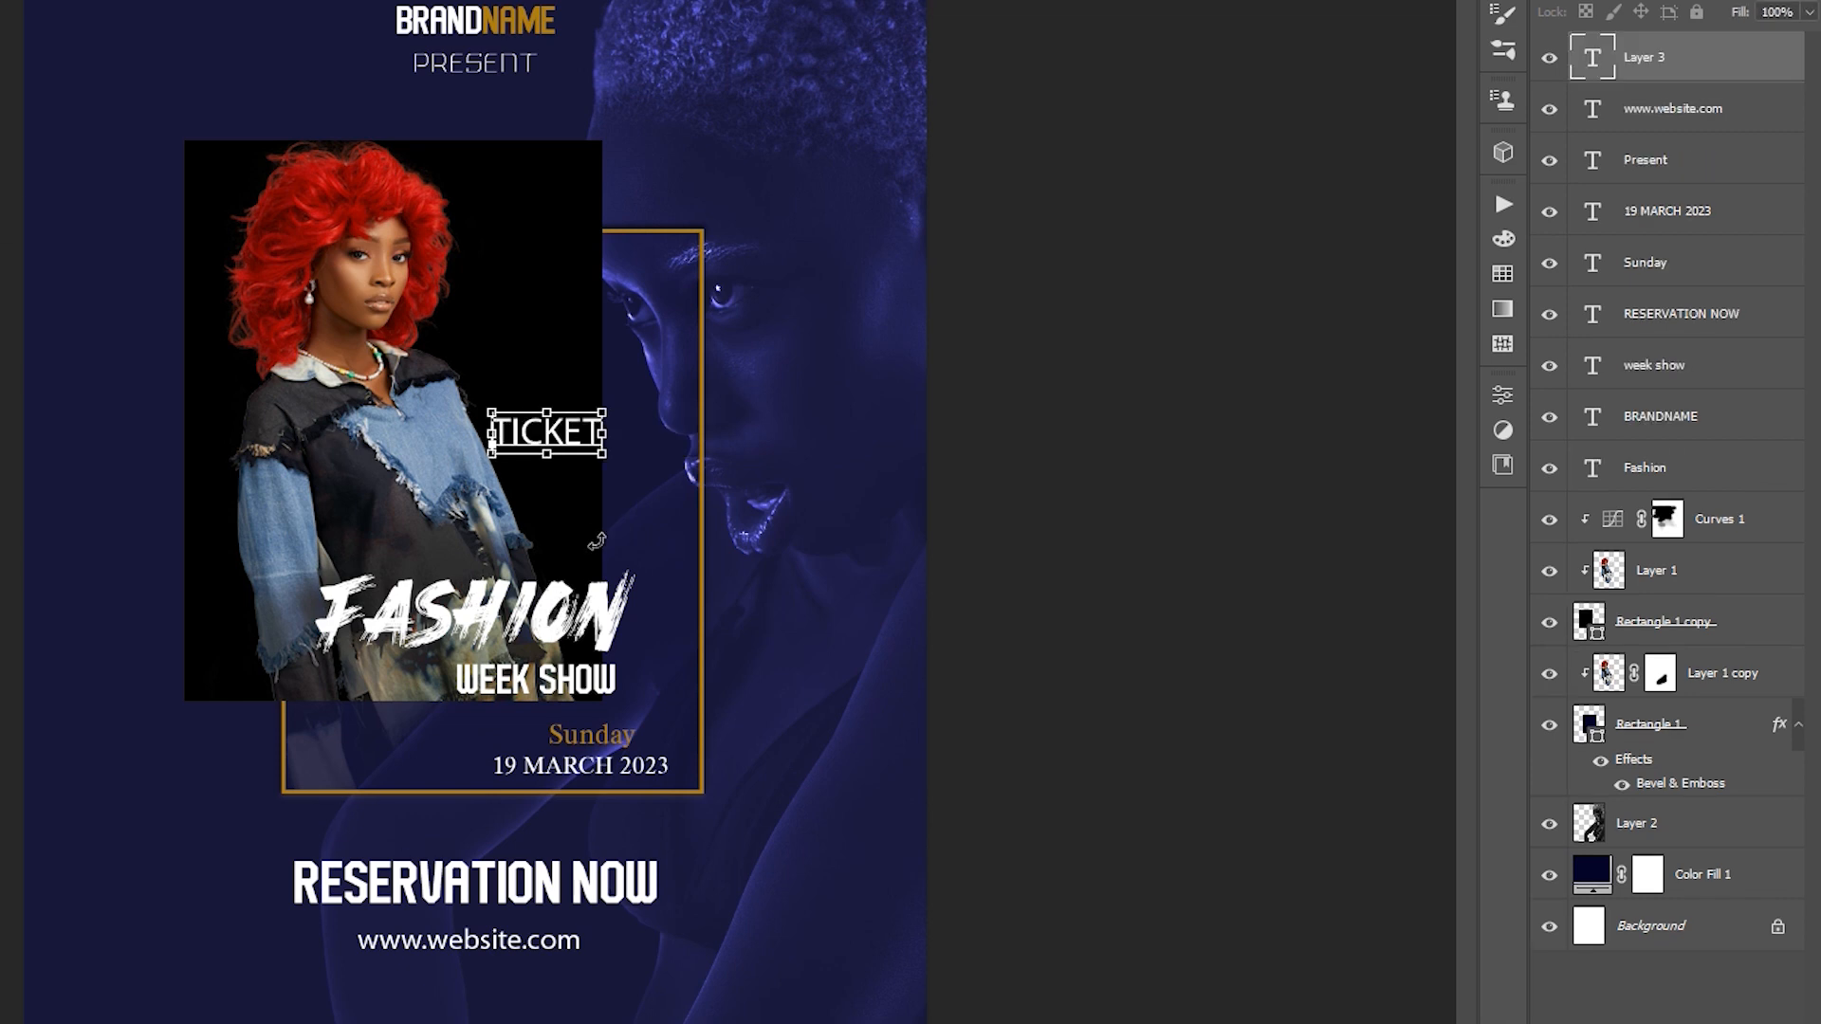
left_click(0, 0)
left_click_drag(106, 872, 110, 12)
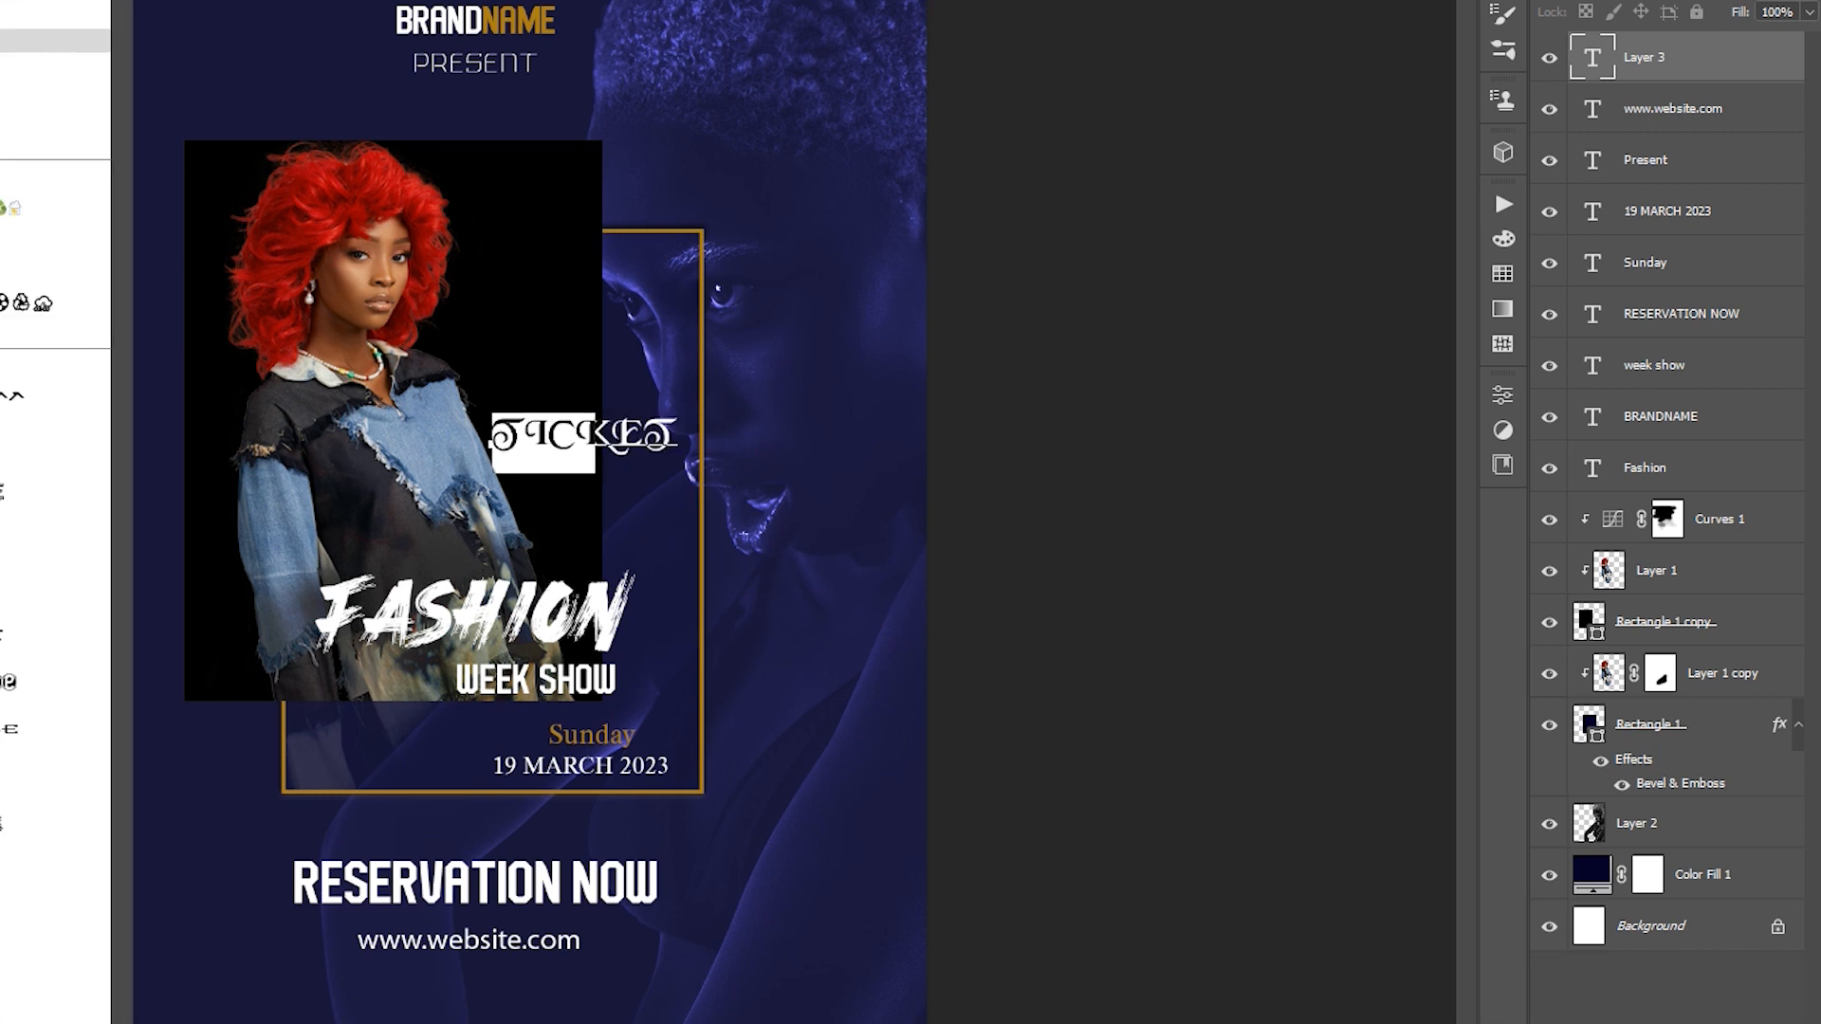
left_click(2, 95)
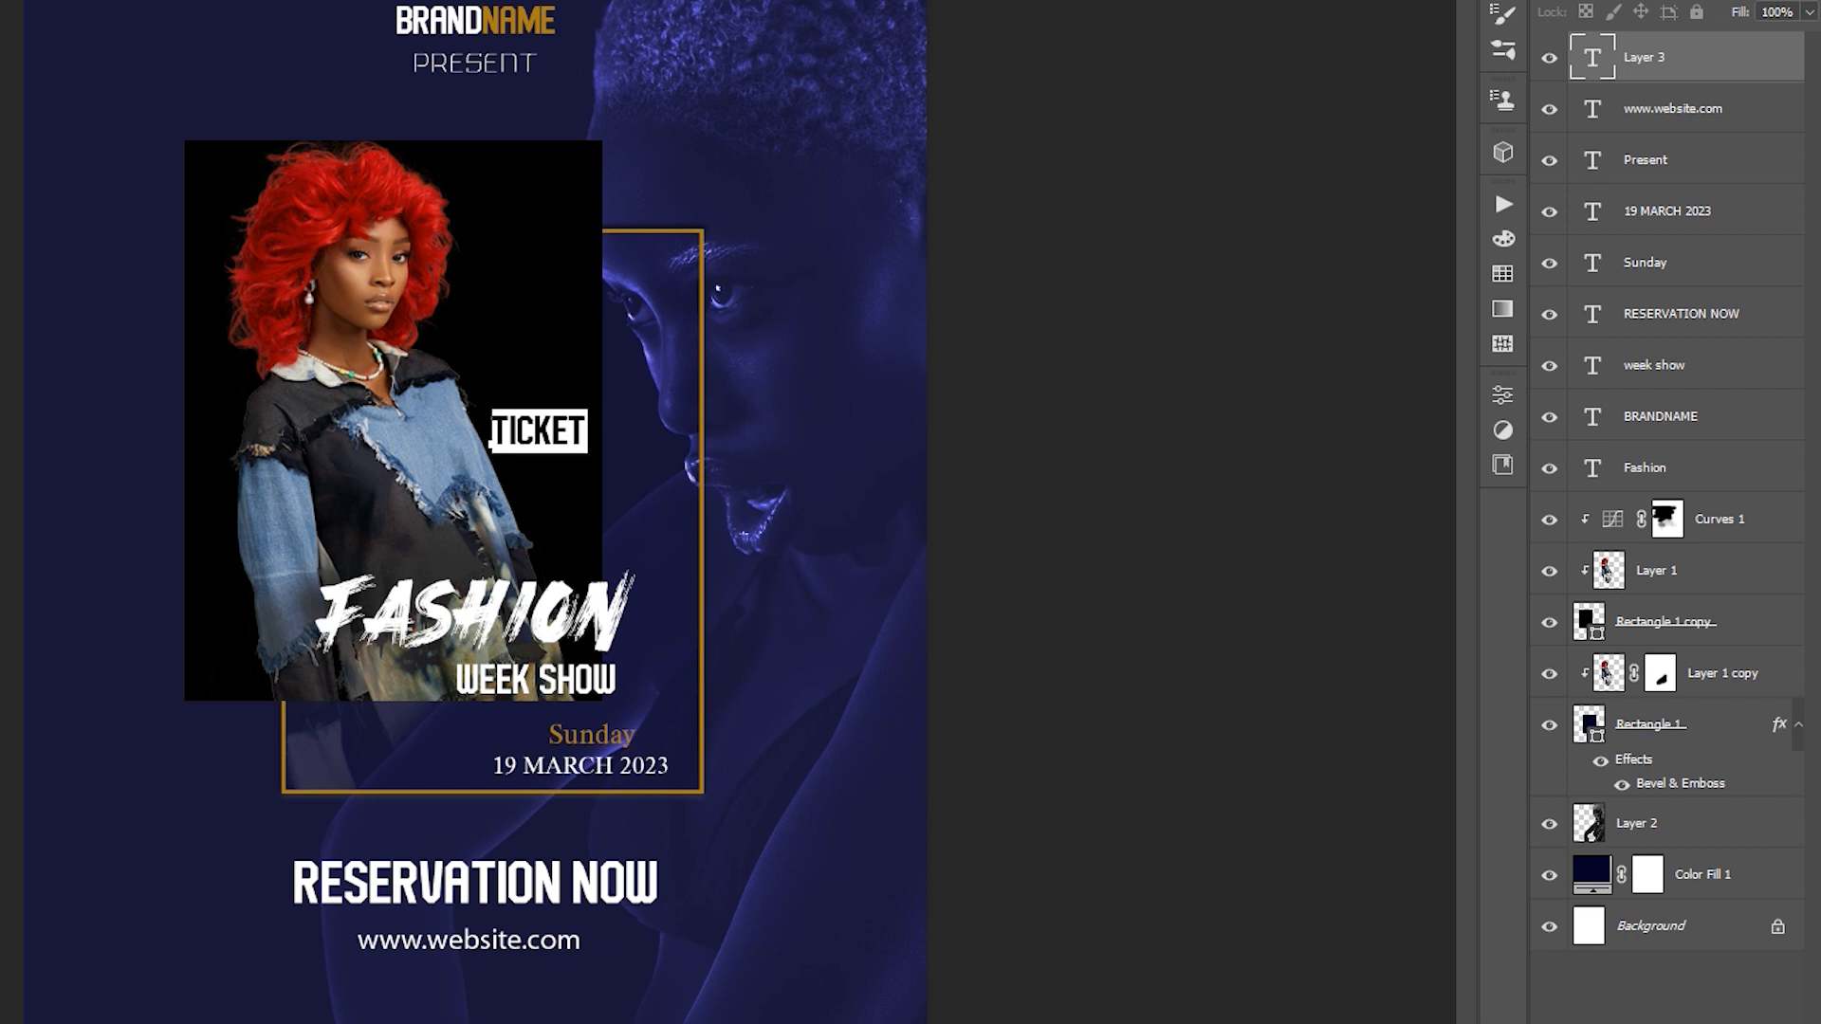
left_click(841, 661)
Add a placeholder Lorem Ipsum text layer beside TICKET and hide it.
left_click(586, 479)
left_click(1685, 76)
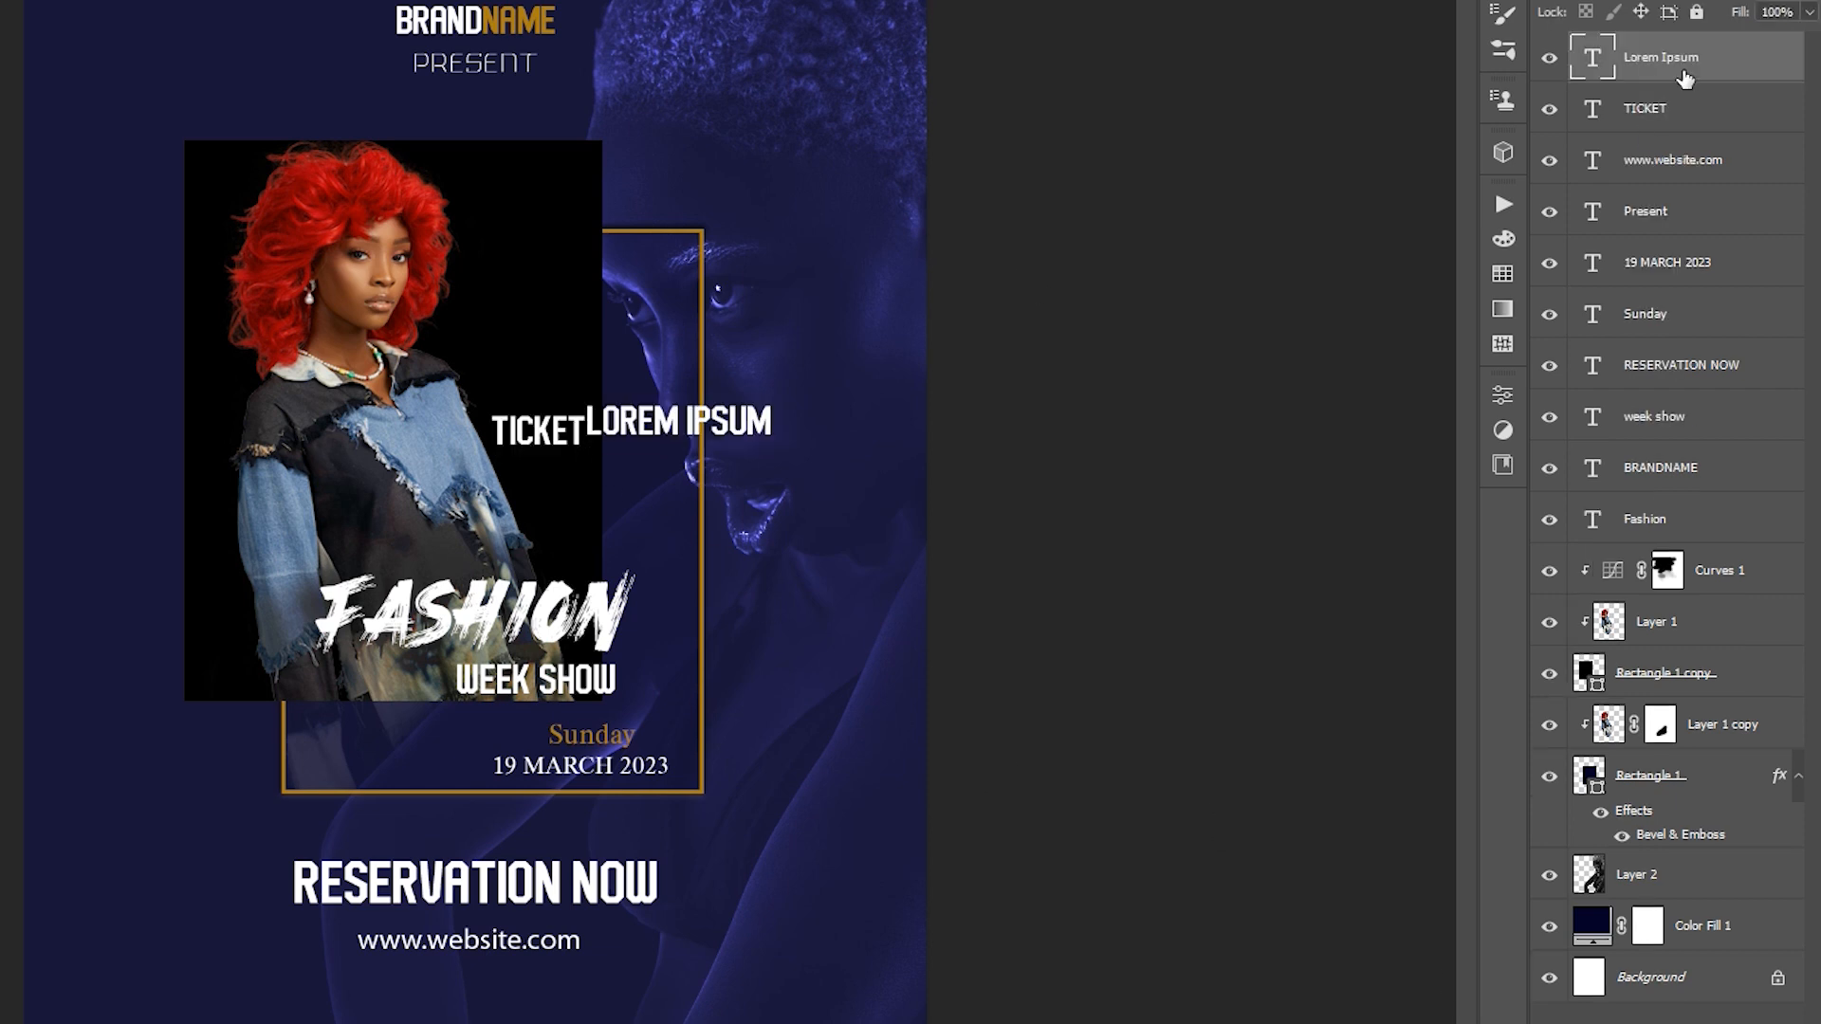
left_click(1549, 58)
Extend the TICKET text to TICKET #5,000 ONLY and colour the #5,000 ONLY part with the frame's gold.
left_click(580, 431)
type("#5,000 0")
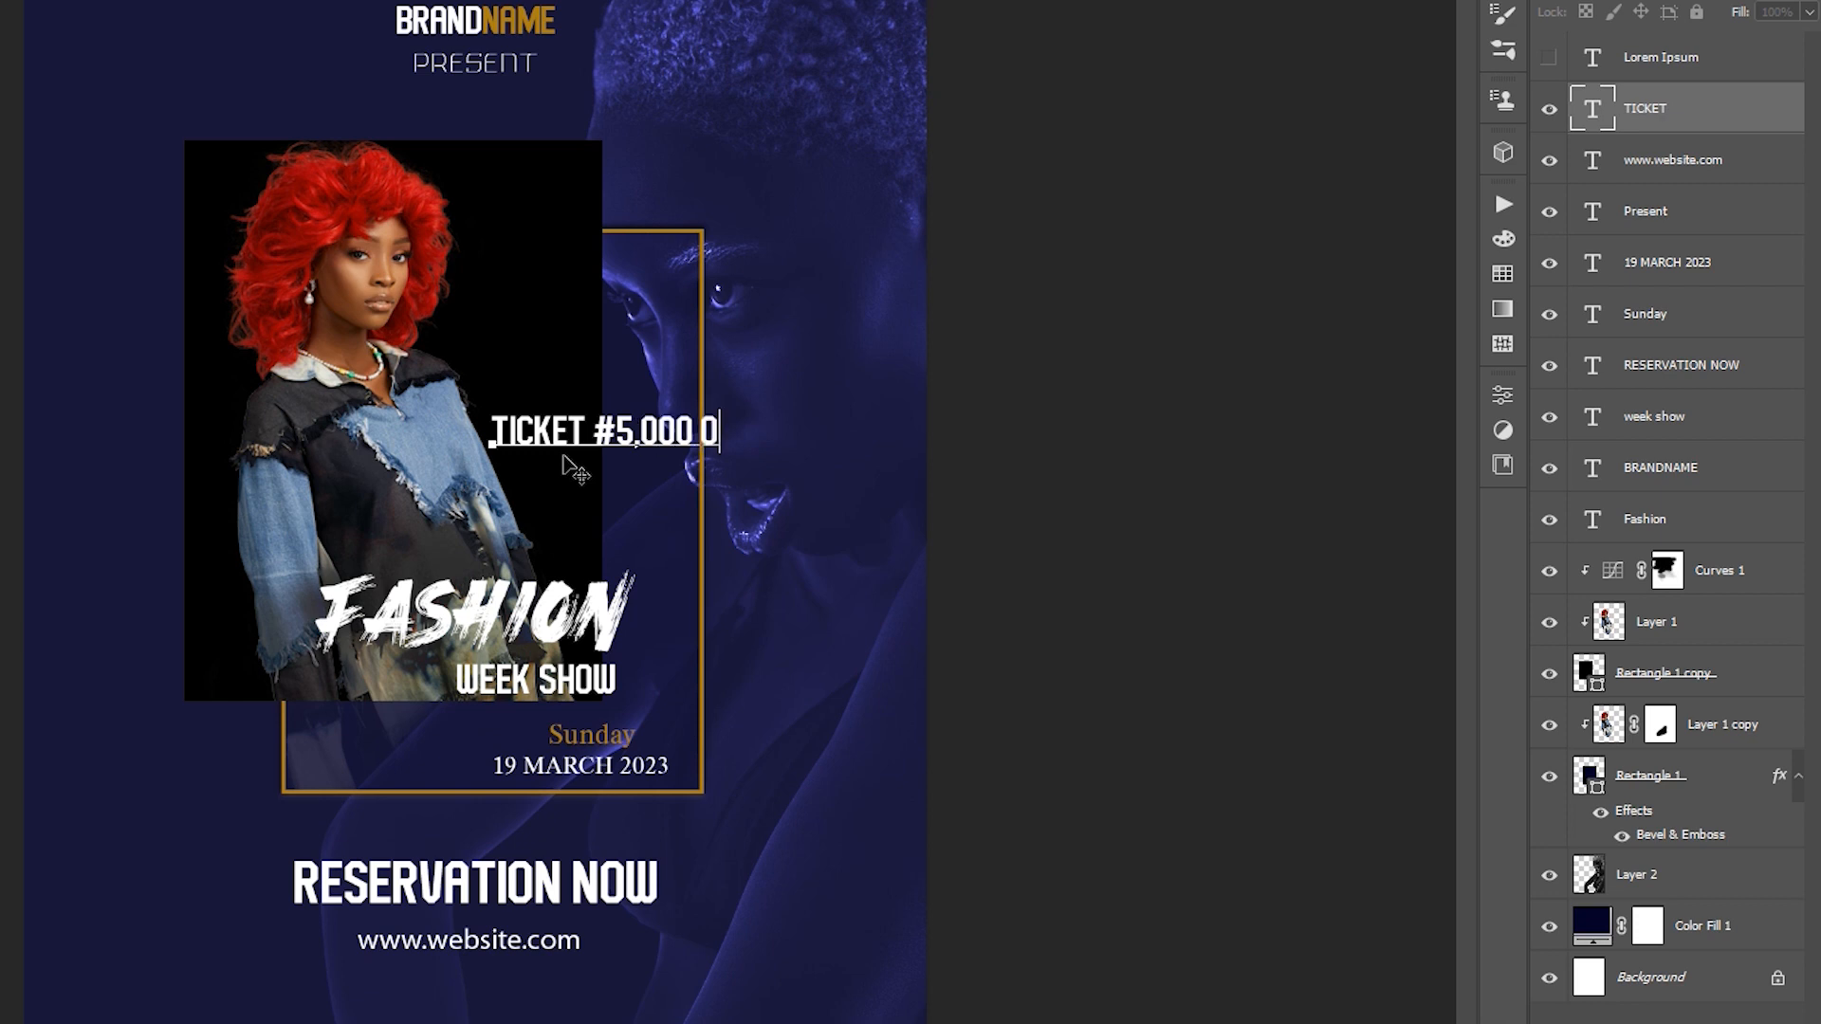
type("NLY")
left_click_drag(597, 433, 786, 453)
left_click(1502, 395)
left_click(1335, 770)
left_click(702, 617)
key("Return")
left_click(996, 559)
left_click(1434, 386)
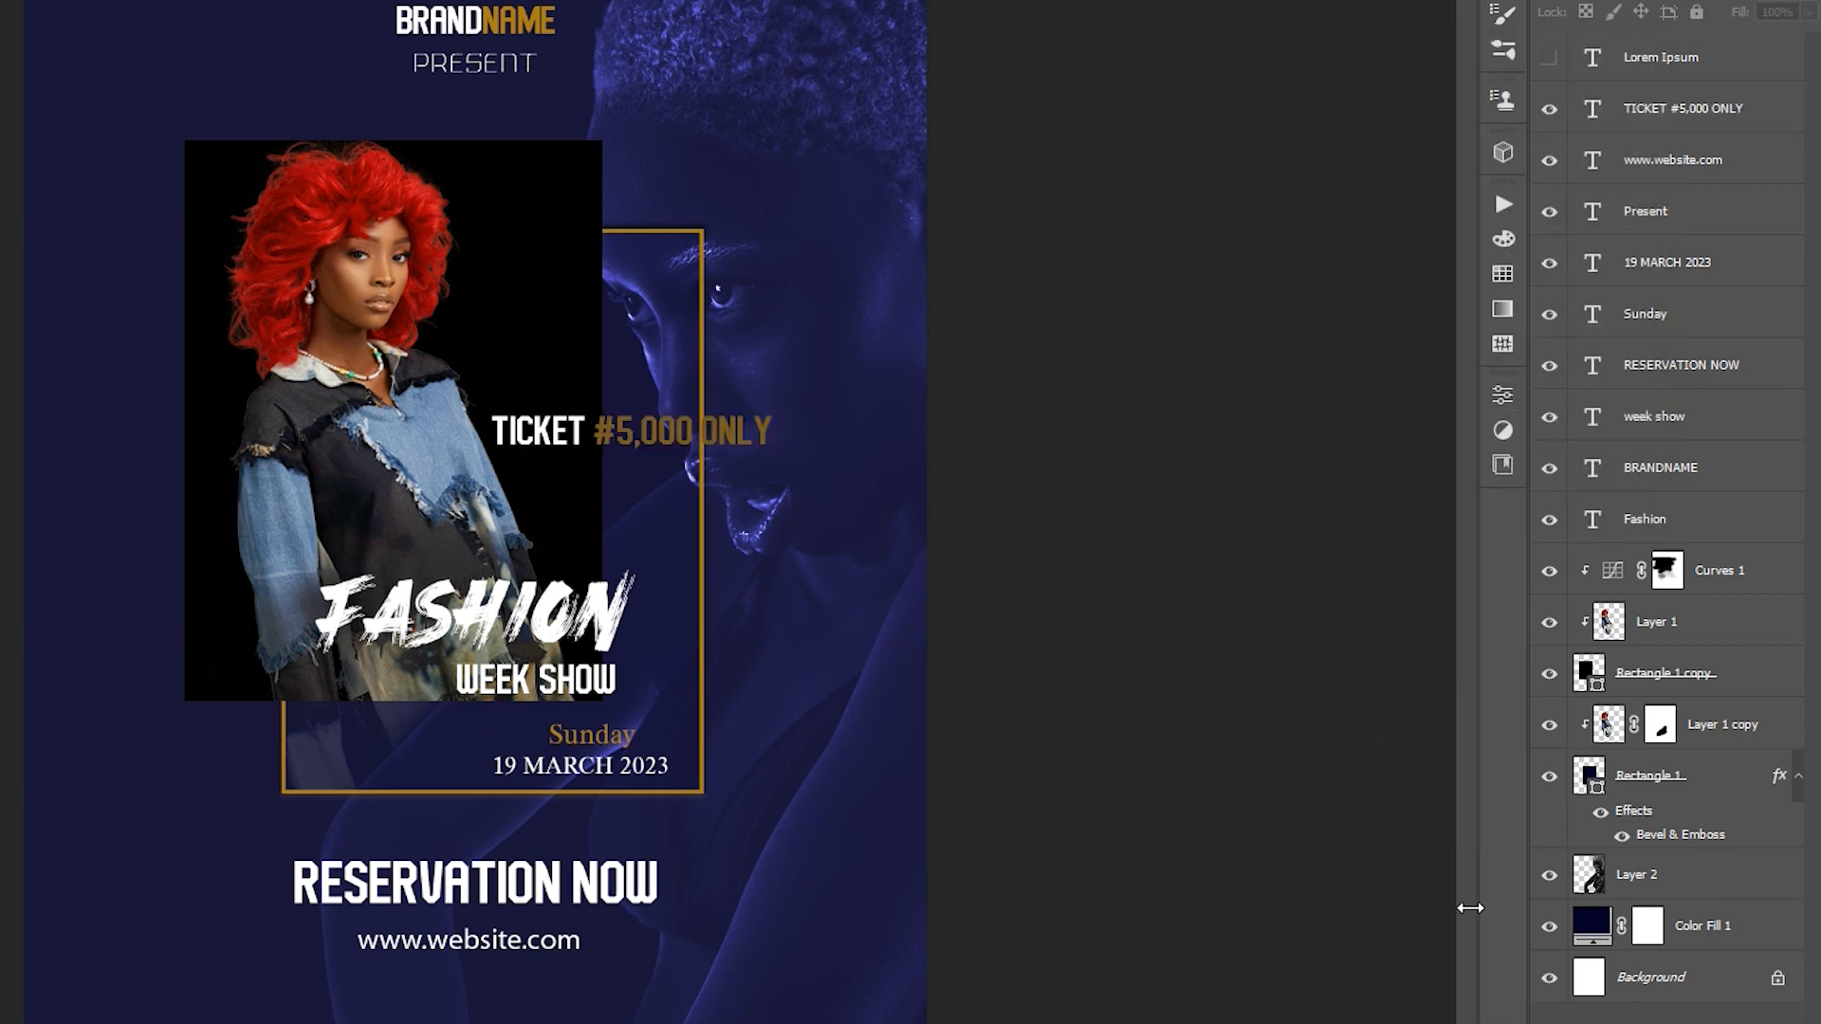
Shrink the ticket text, rotate it vertically to read upward, and place it just inside the photo's right edge.
left_click(569, 428)
key("ctrl+t")
left_click_drag(773, 452, 649, 237)
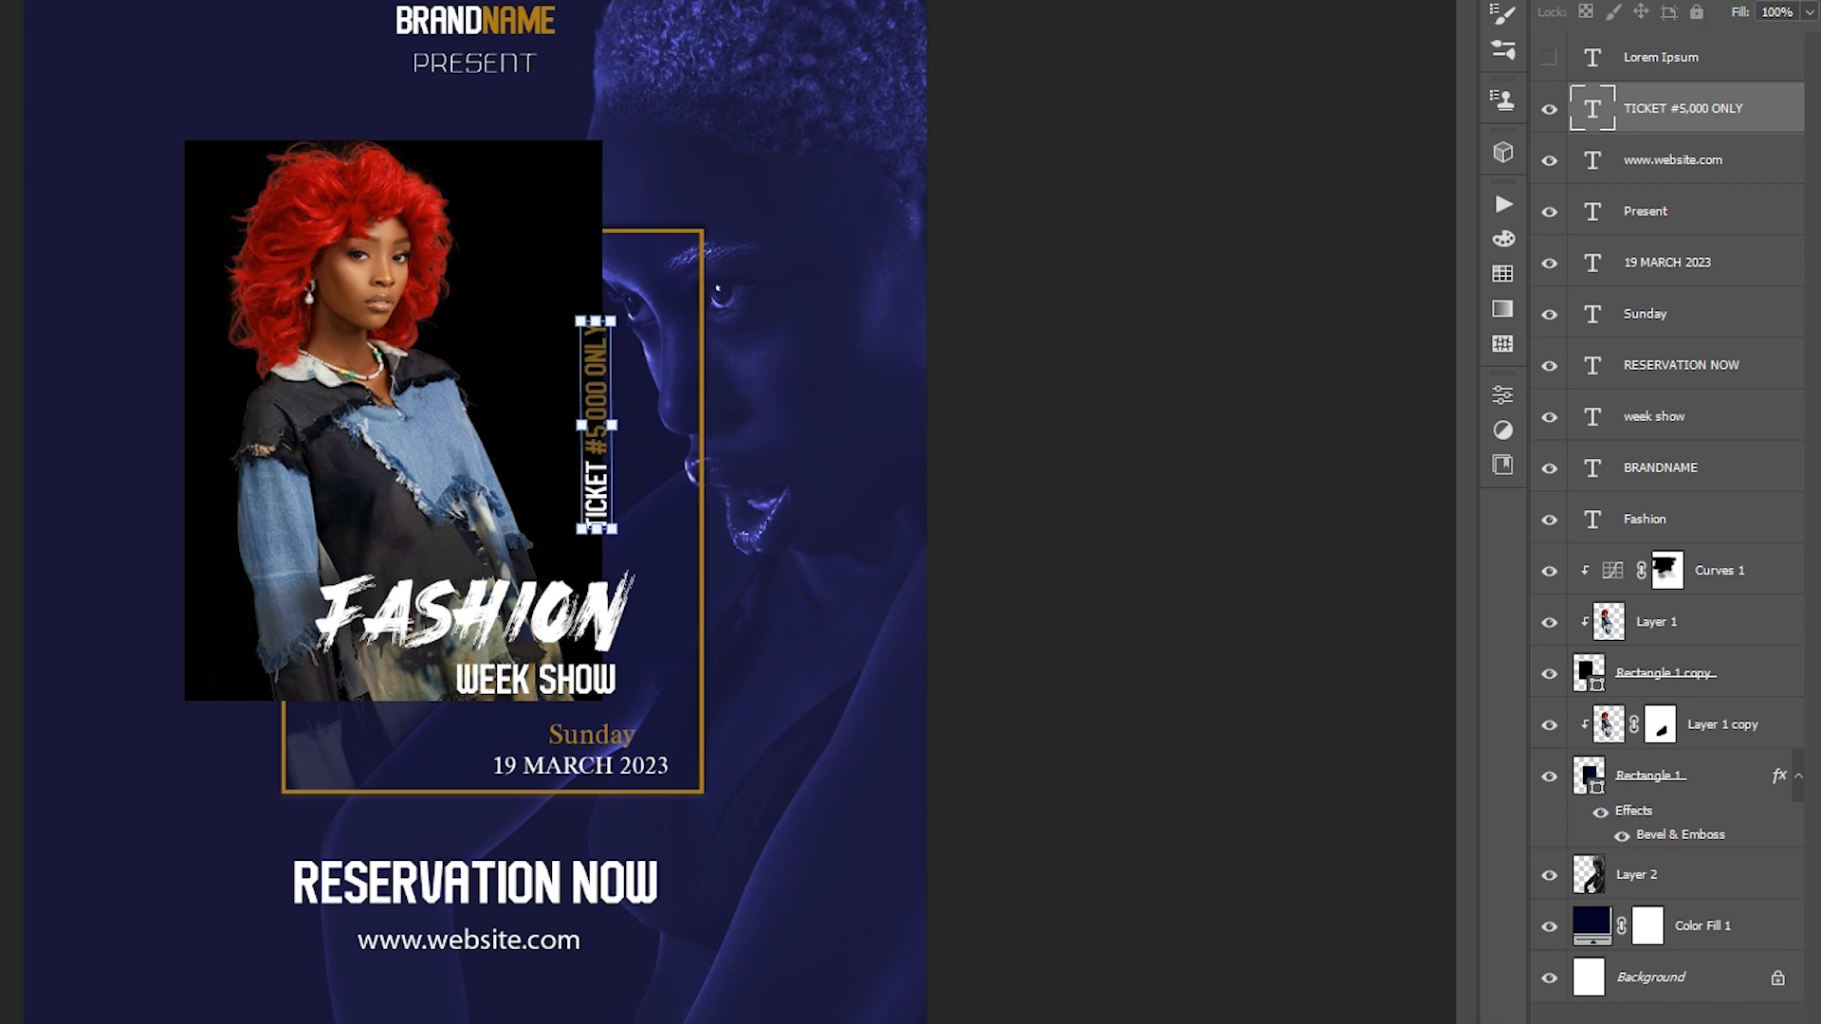
key("Return")
left_click(1222, 850)
left_click_drag(597, 422, 590, 403)
left_click(1091, 588)
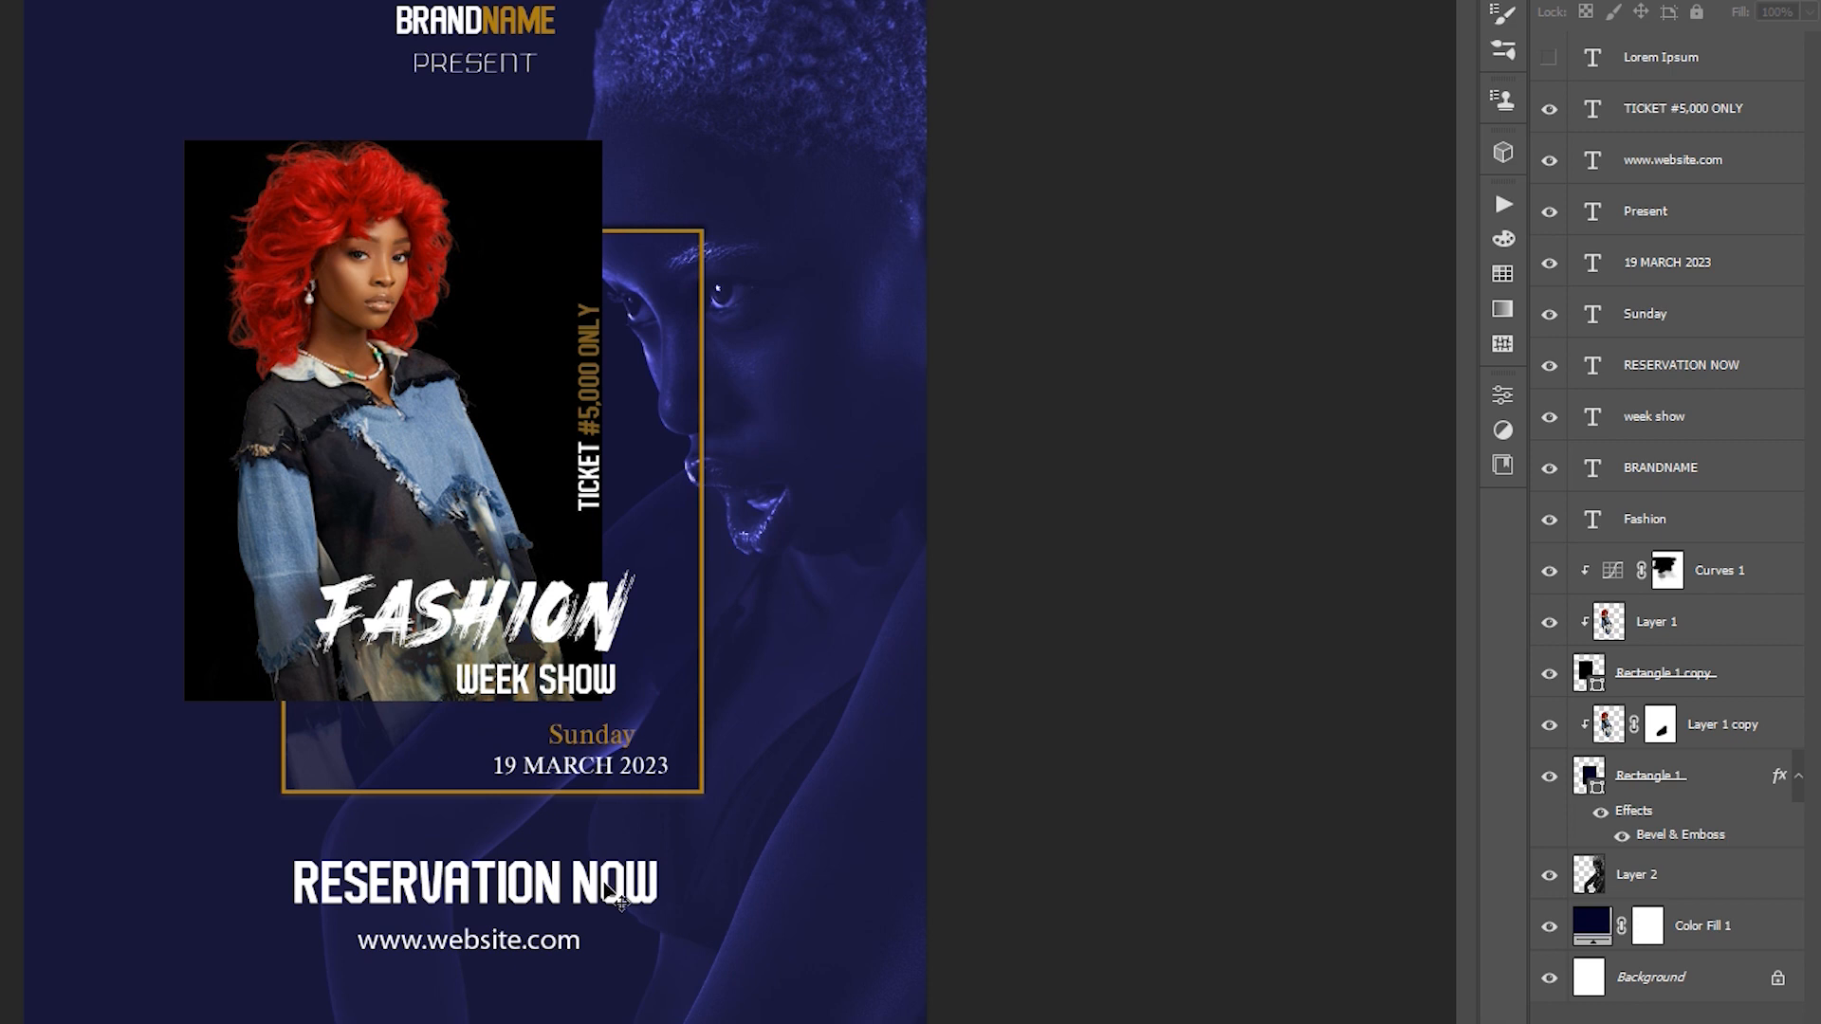
Show the Lorem Ipsum text, shrink it inside the gold frame's lower-left corner, and change it to TIME 9 PM.
left_click(1548, 57)
left_click_drag(685, 441, 386, 769)
key("ctrl+t")
key("Return")
double_click(386, 770)
type("TIME 9")
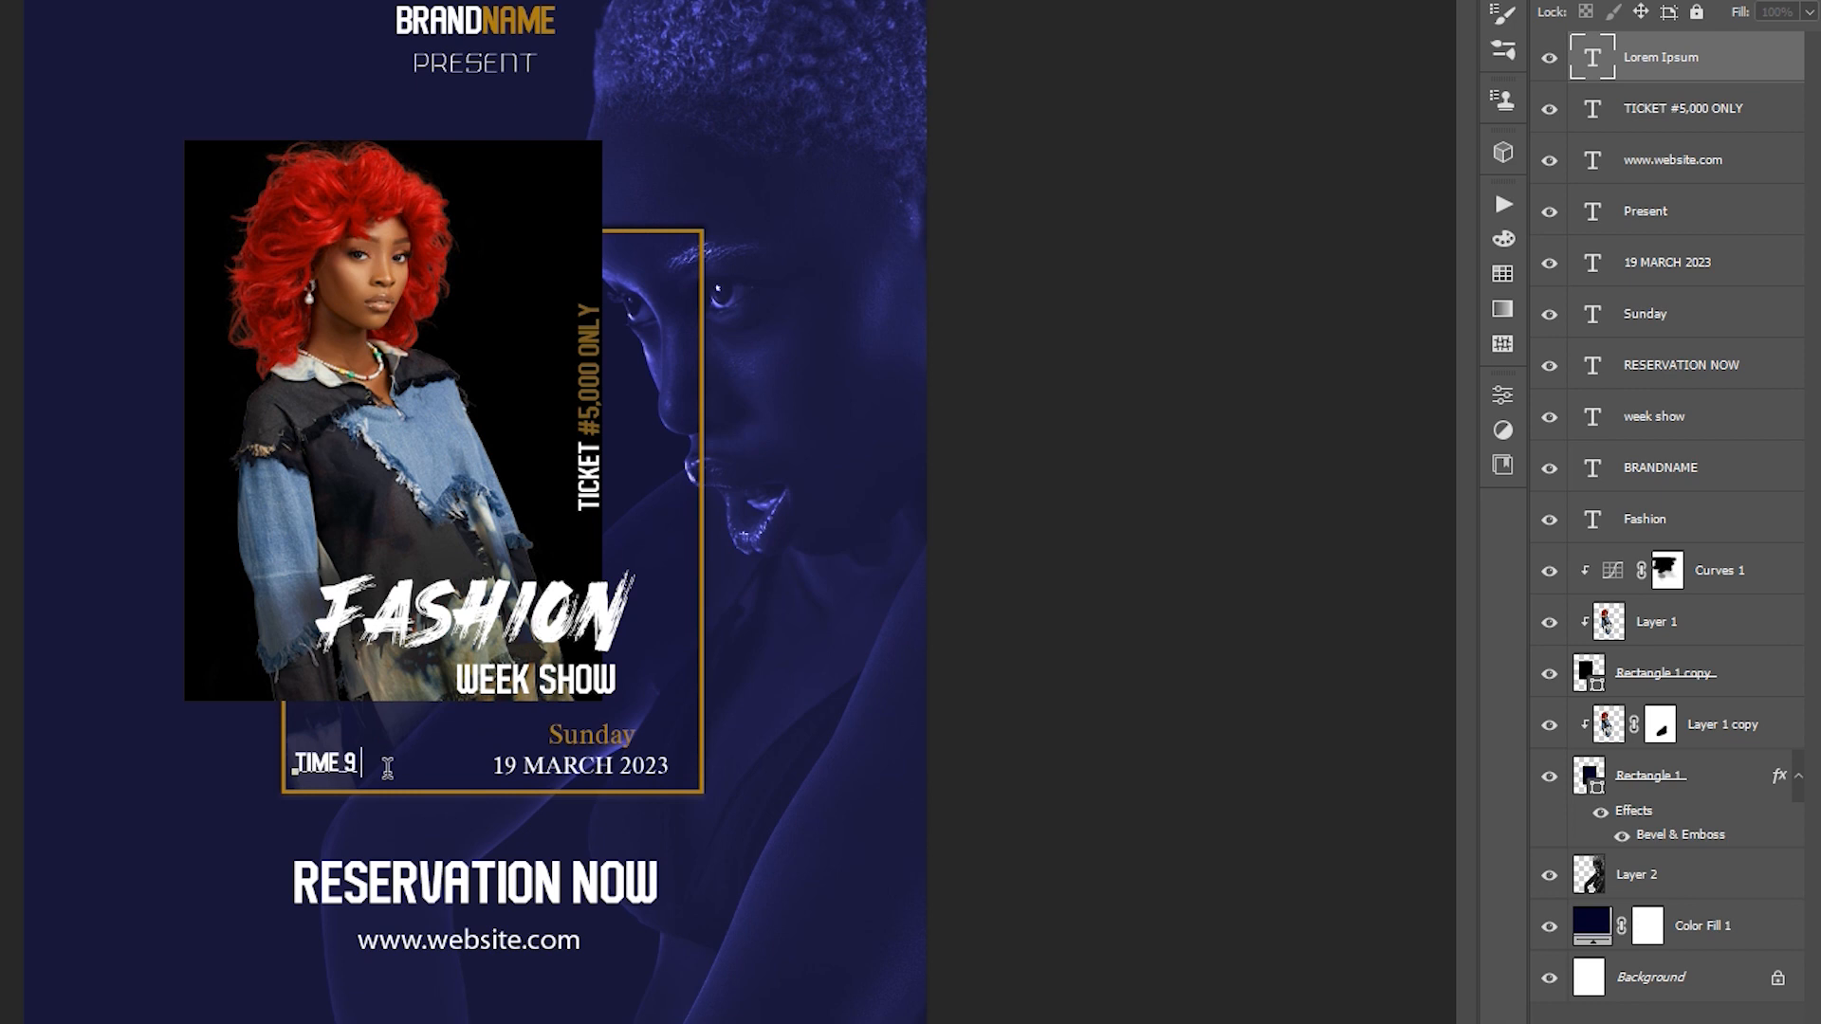
type(" PM")
Colour the 9 PM part gold (9d7518) and nudge the TIME 9 PM text away from the frame's left edge.
left_click_drag(343, 761, 394, 764)
left_click(1502, 394)
left_click(702, 621)
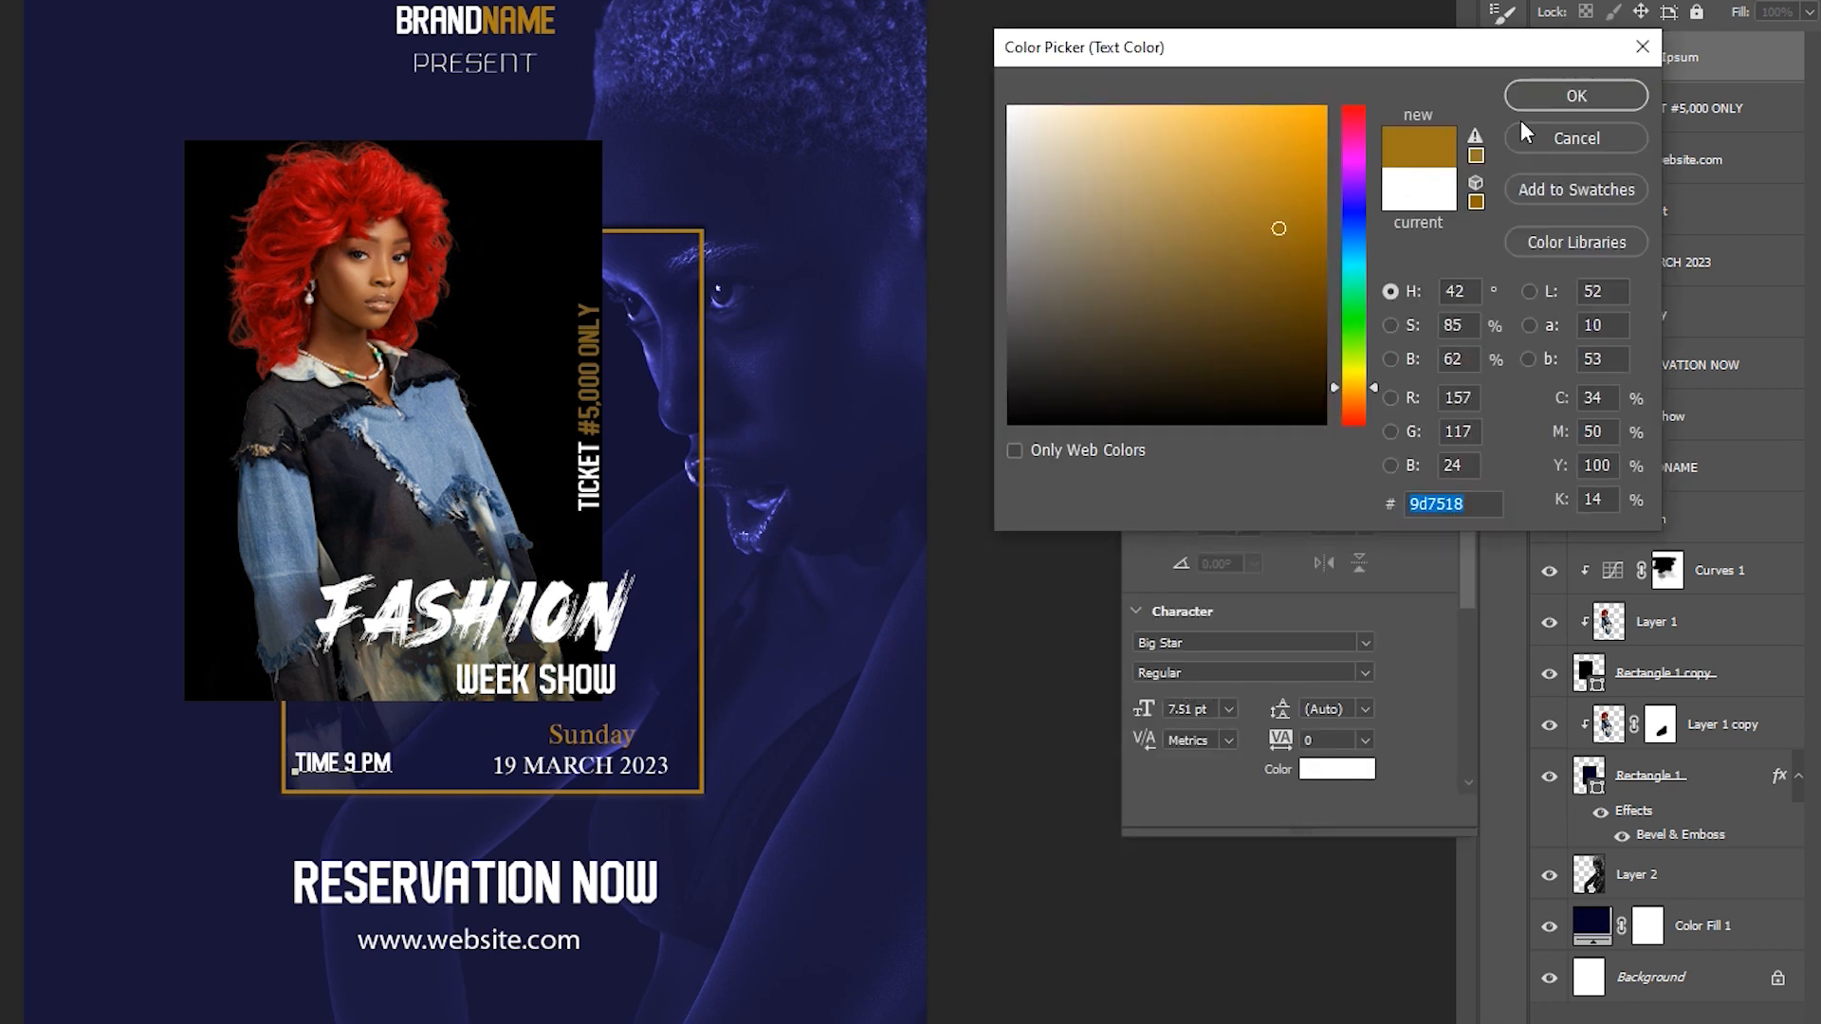
left_click(1576, 96)
key("ctrl+Return")
left_click_drag(314, 767, 332, 767)
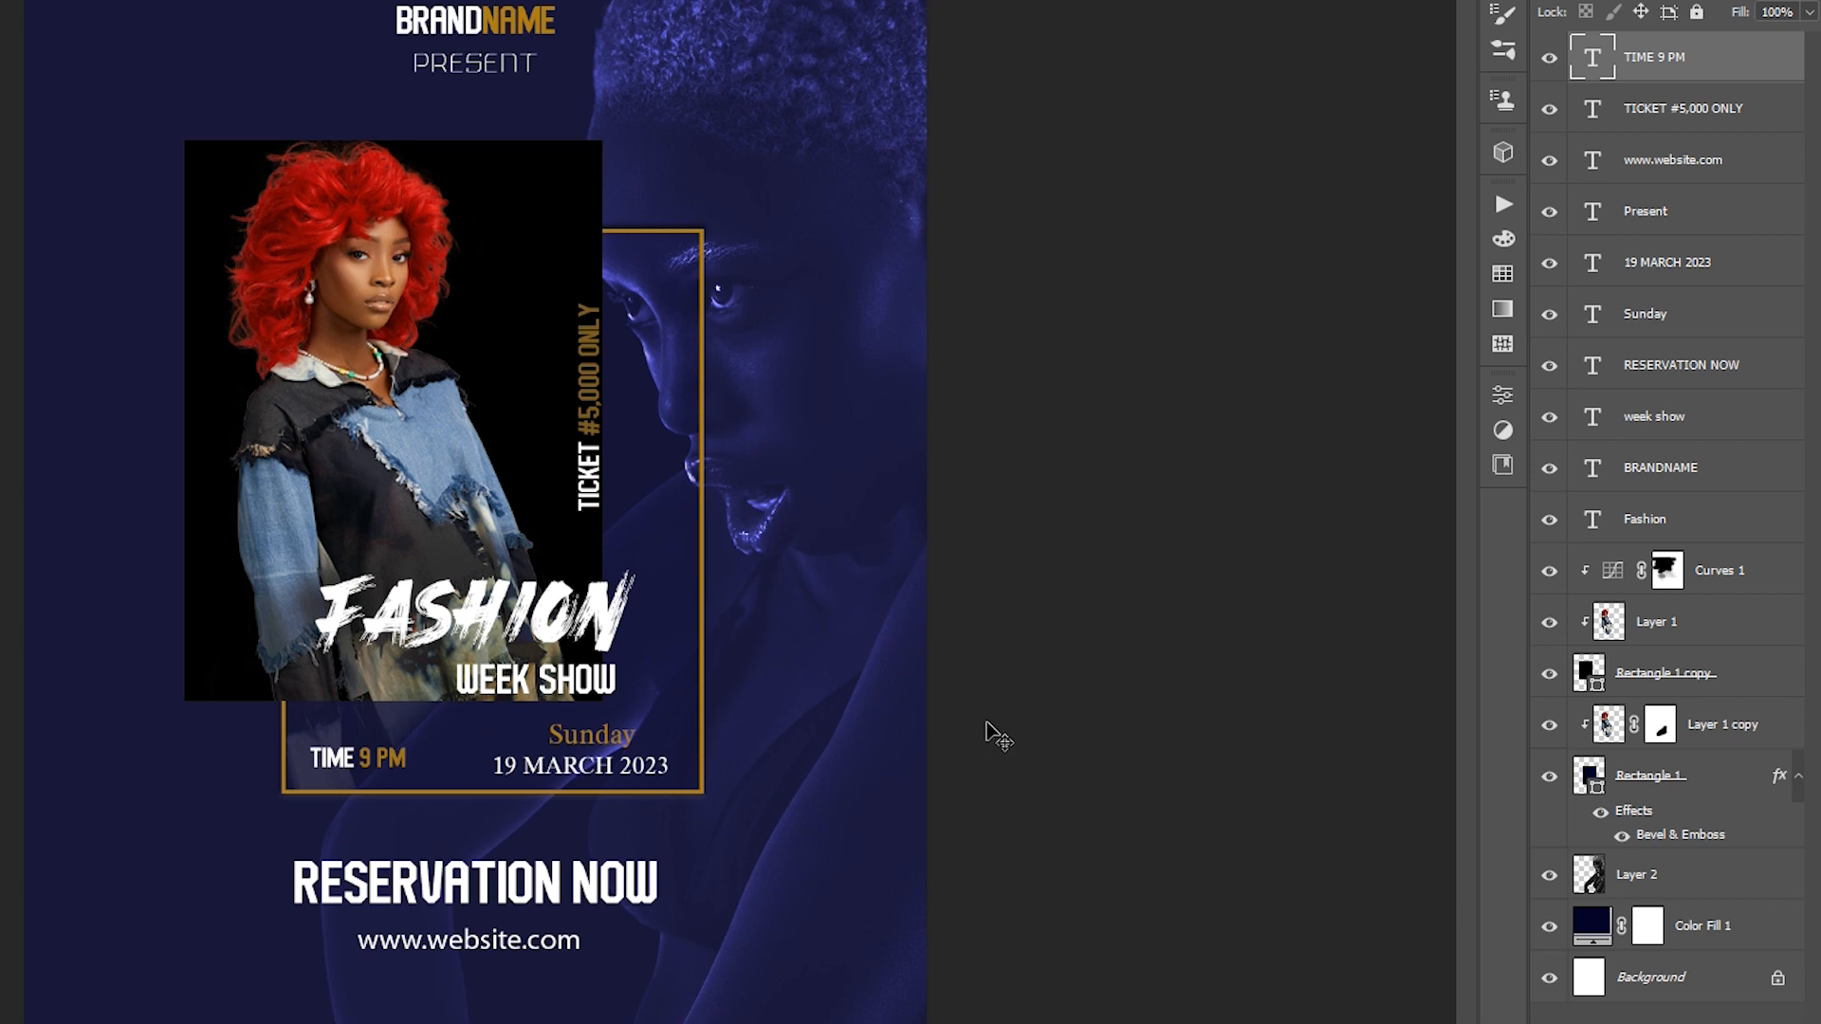
Group the TIME 9 PM, TICKET #5,000 ONLY, 19 MARCH 2023 and Sunday layers and name the group Venue Text.
left_click(1656, 121, "shift")
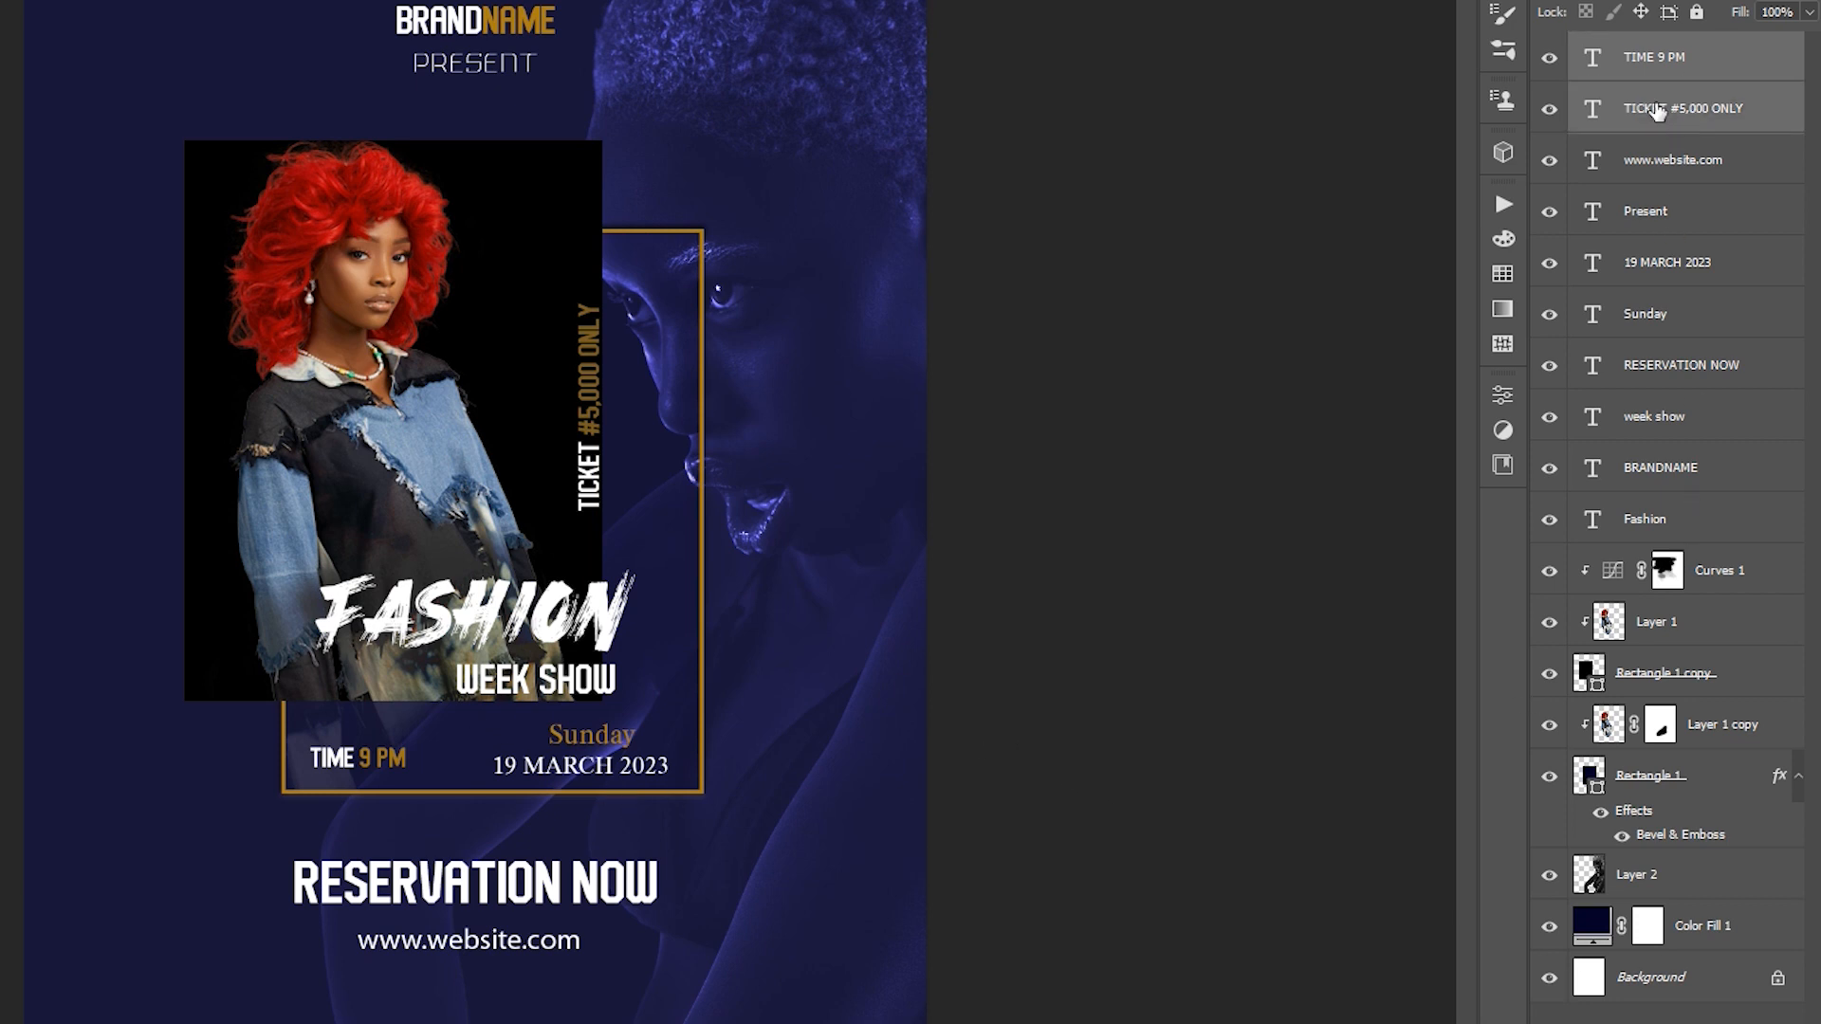
left_click(1679, 277, "ctrl")
left_click(1669, 320, "ctrl")
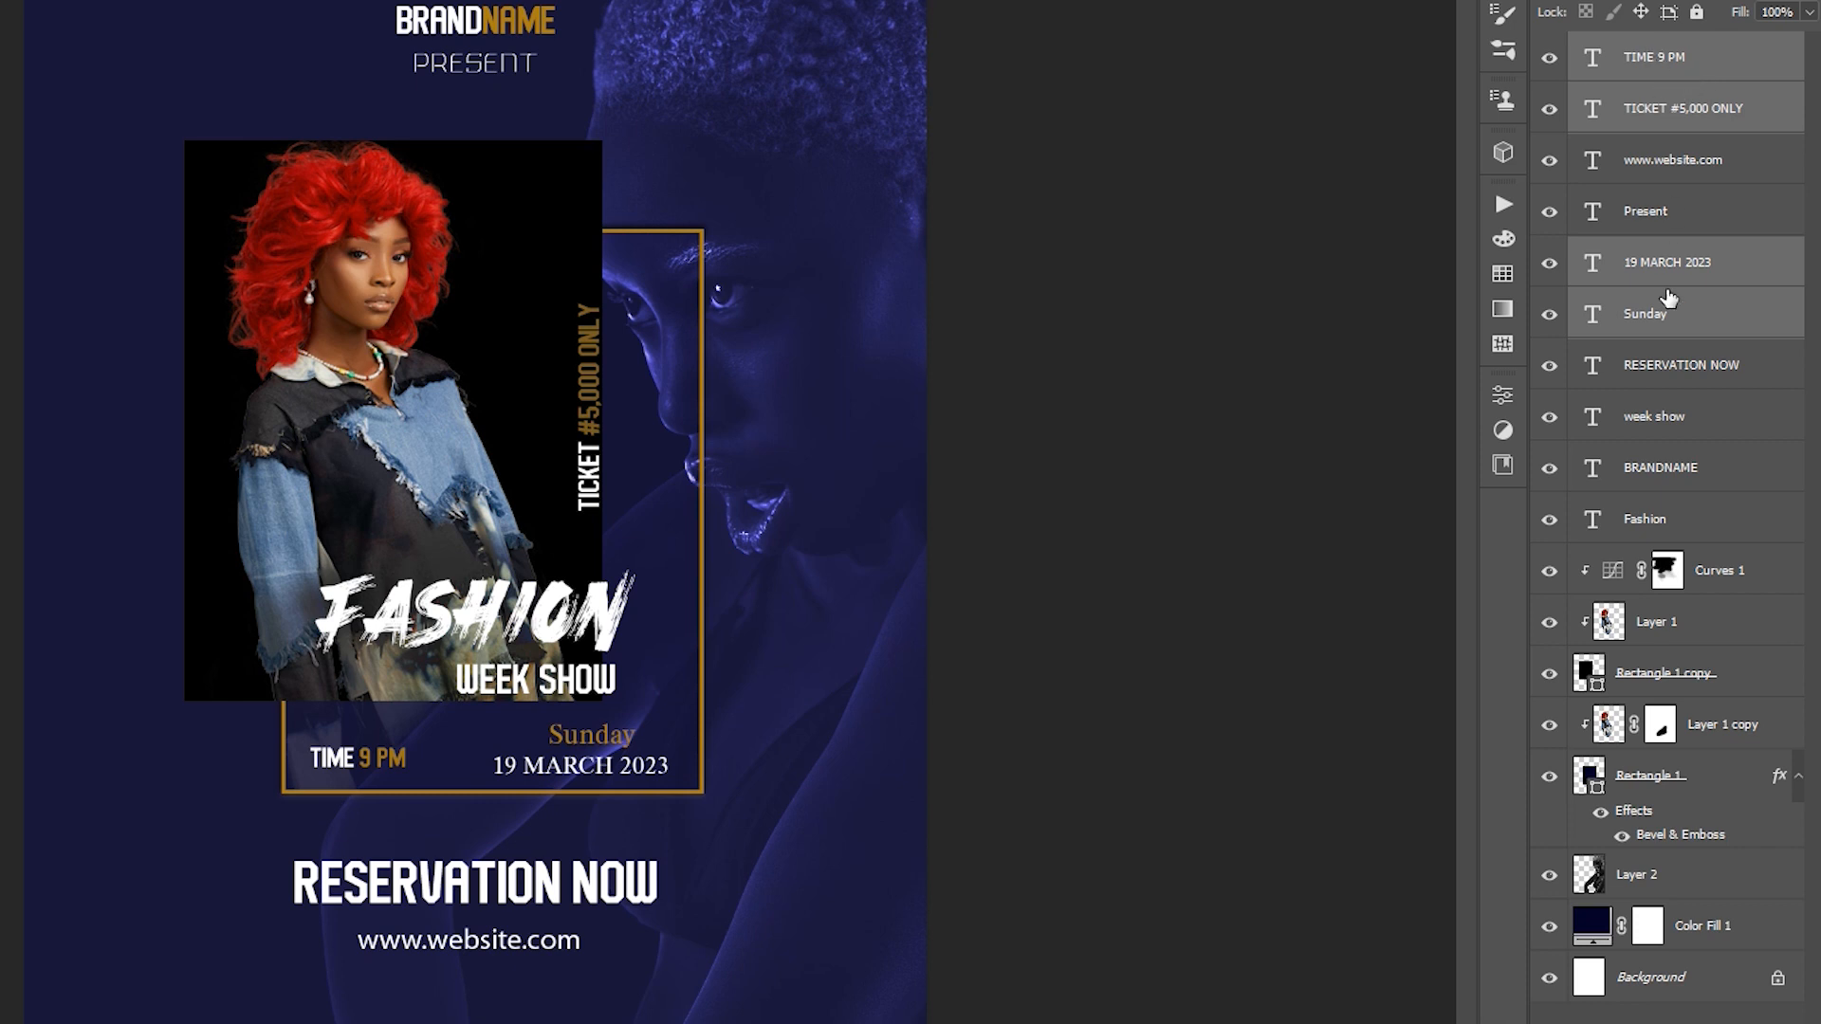
key("ctrl+g")
double_click(1641, 49)
type("Ven")
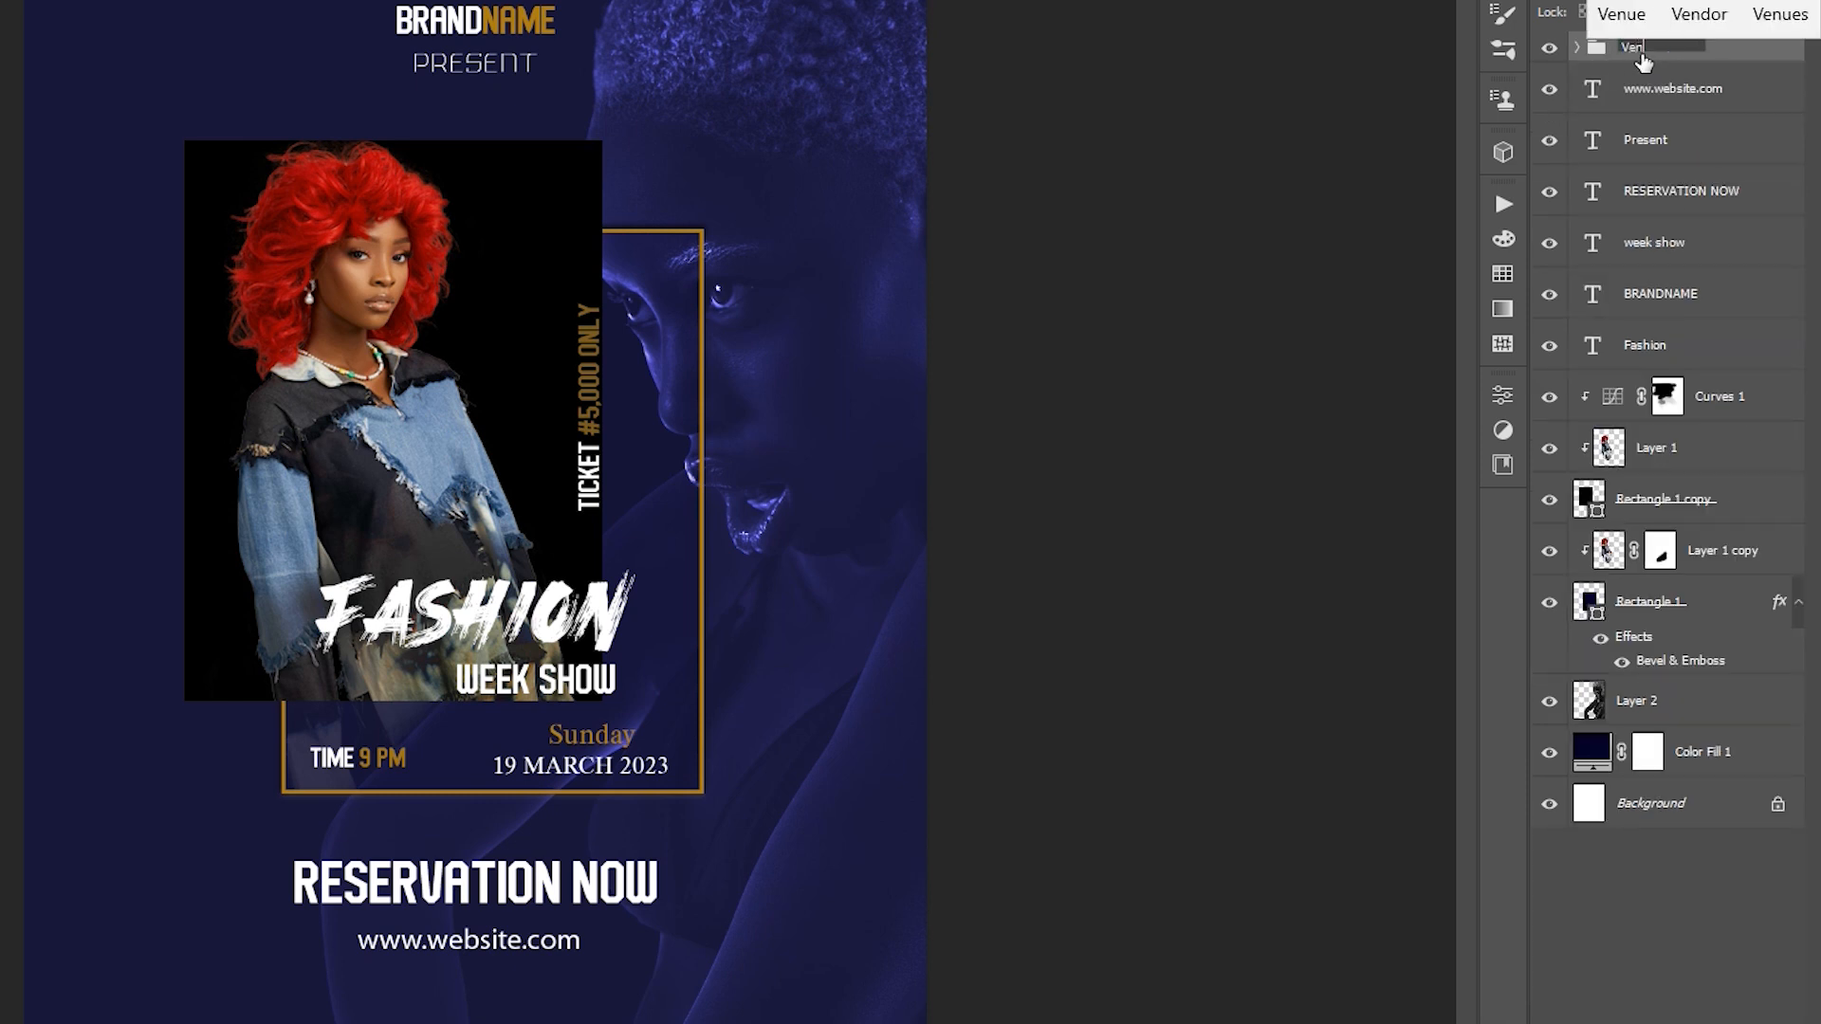
type("ue Text")
left_click(1667, 100)
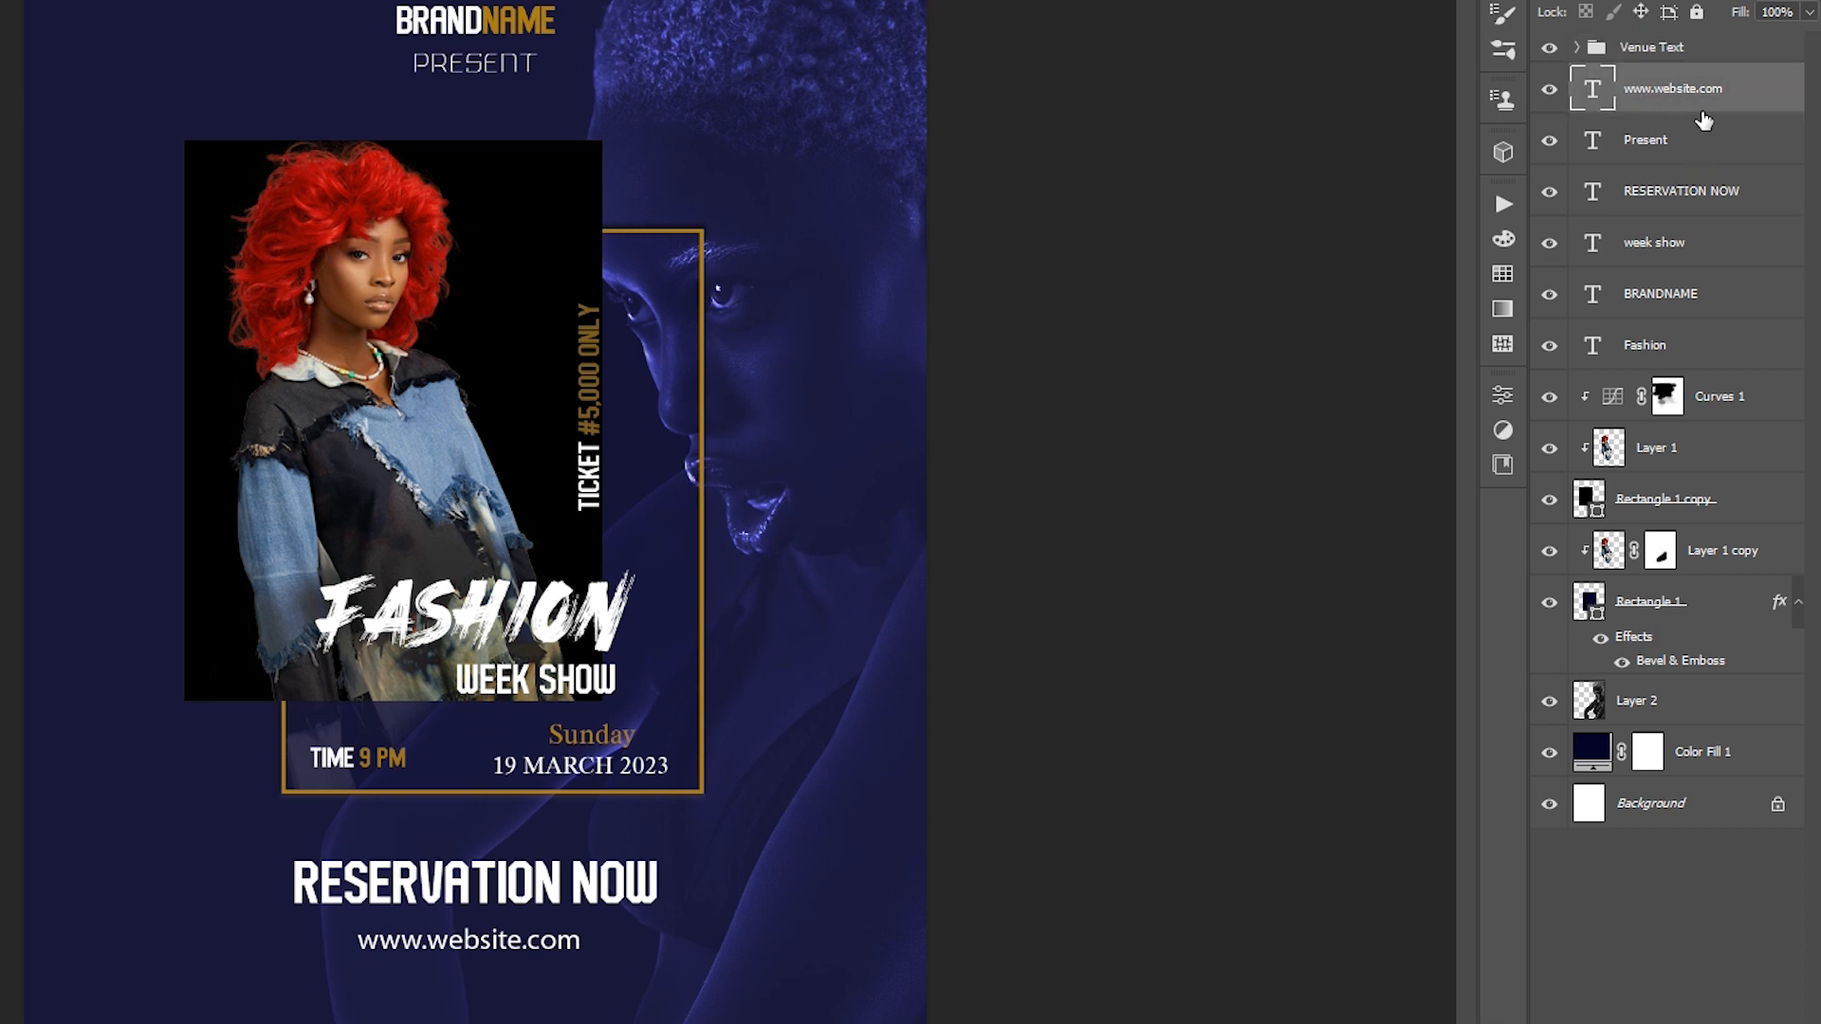
left_click(1659, 193)
left_click_drag(1667, 99, 1659, 47)
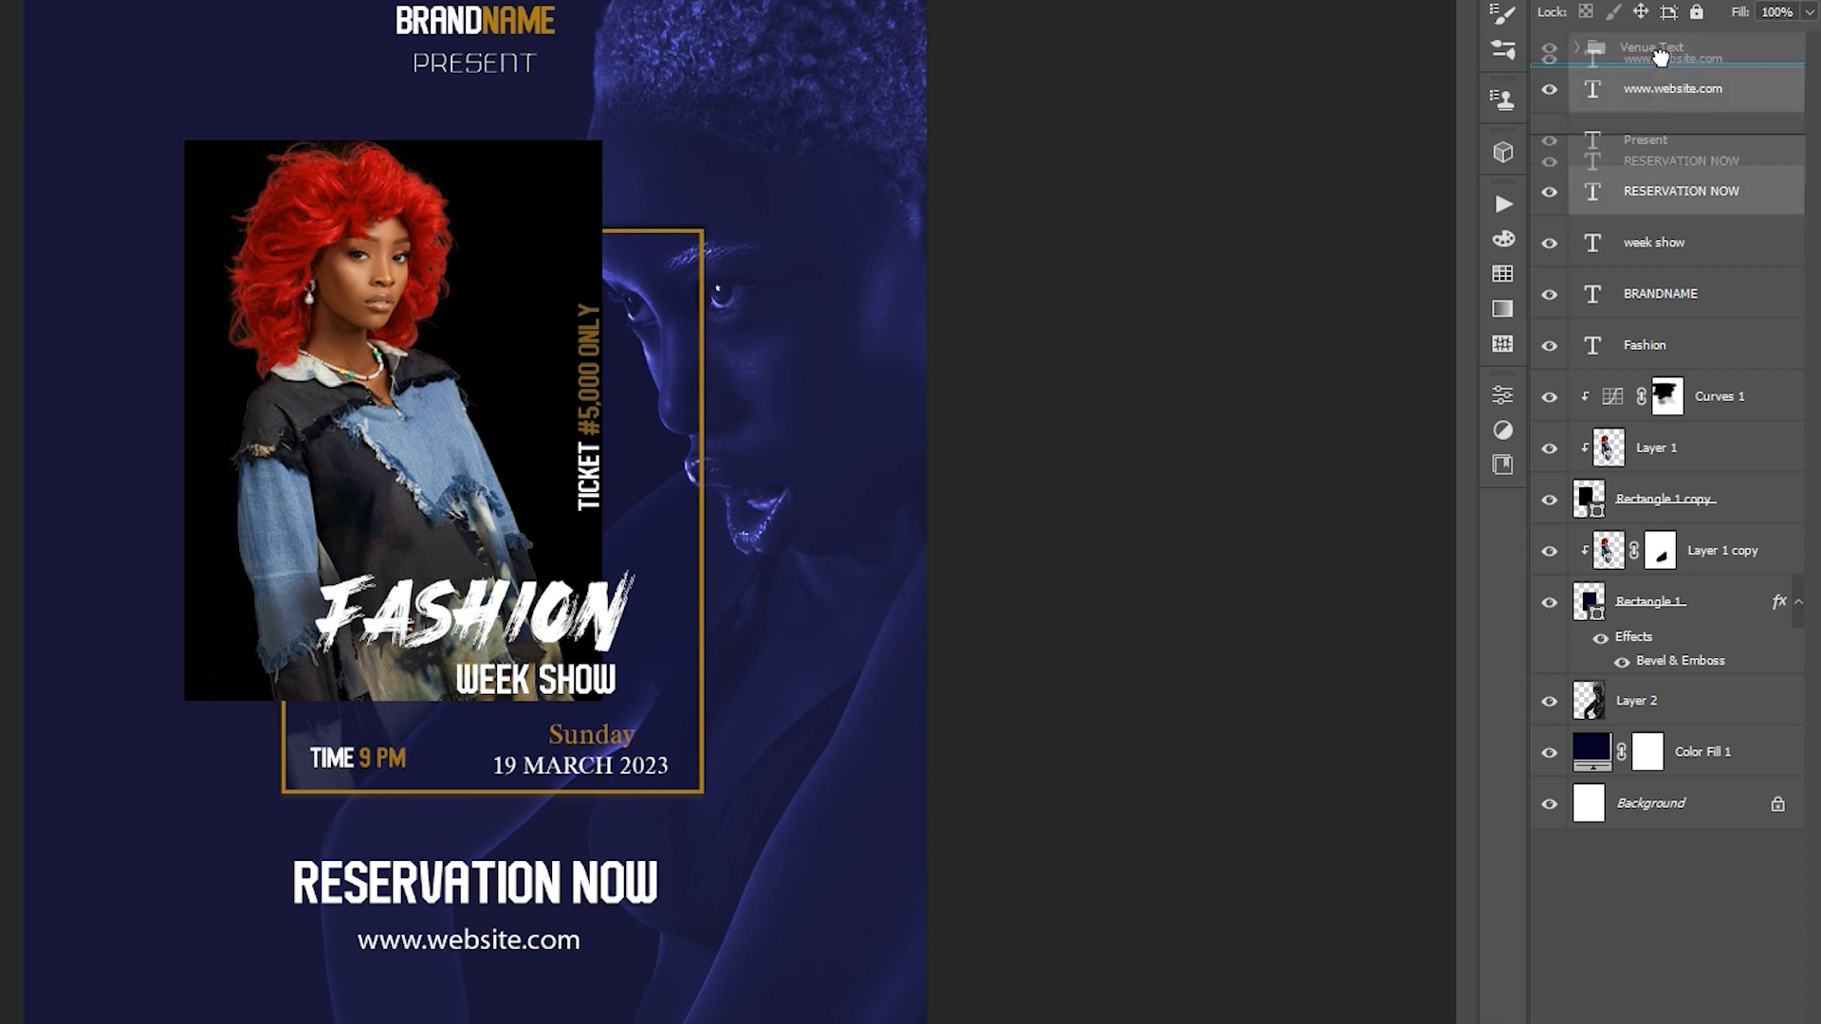
Group the Present, week show, BRANDNAME and Fashion layers and name the group Brand text.
left_click(1674, 244)
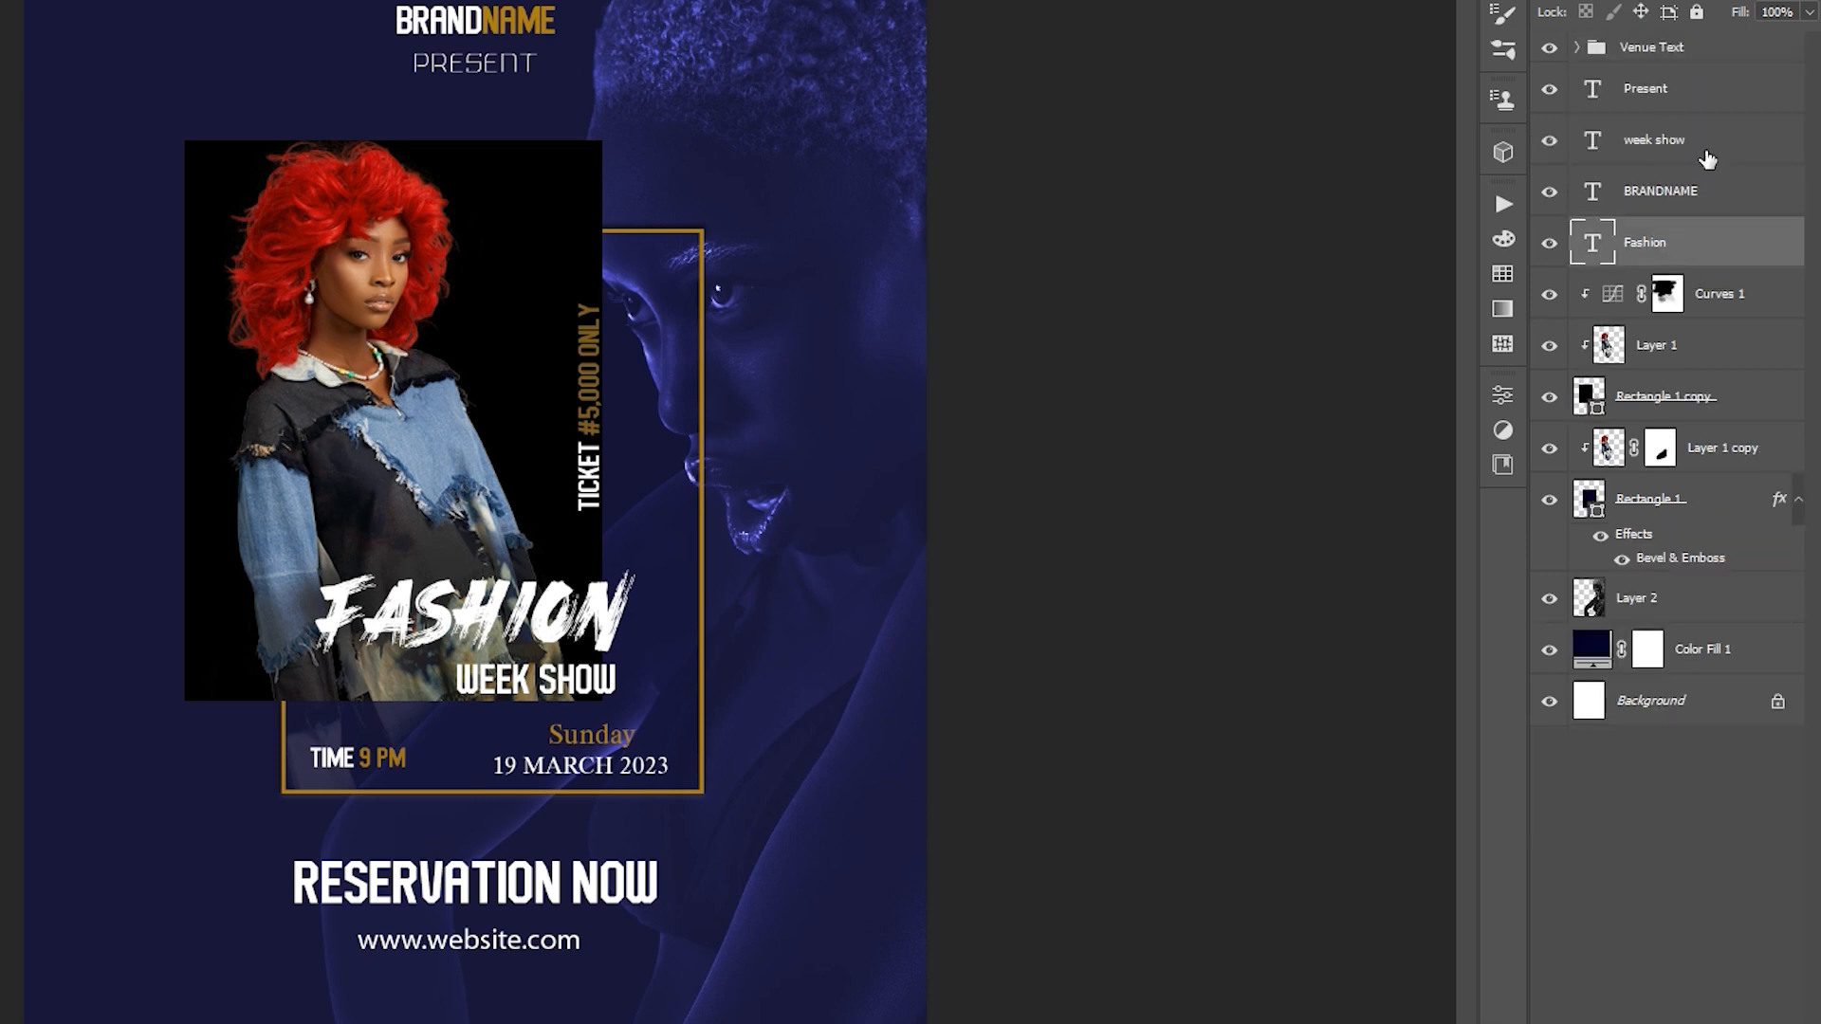
left_click(1703, 95, "shift")
key("ctrl+g")
double_click(1648, 78)
type("Brand text")
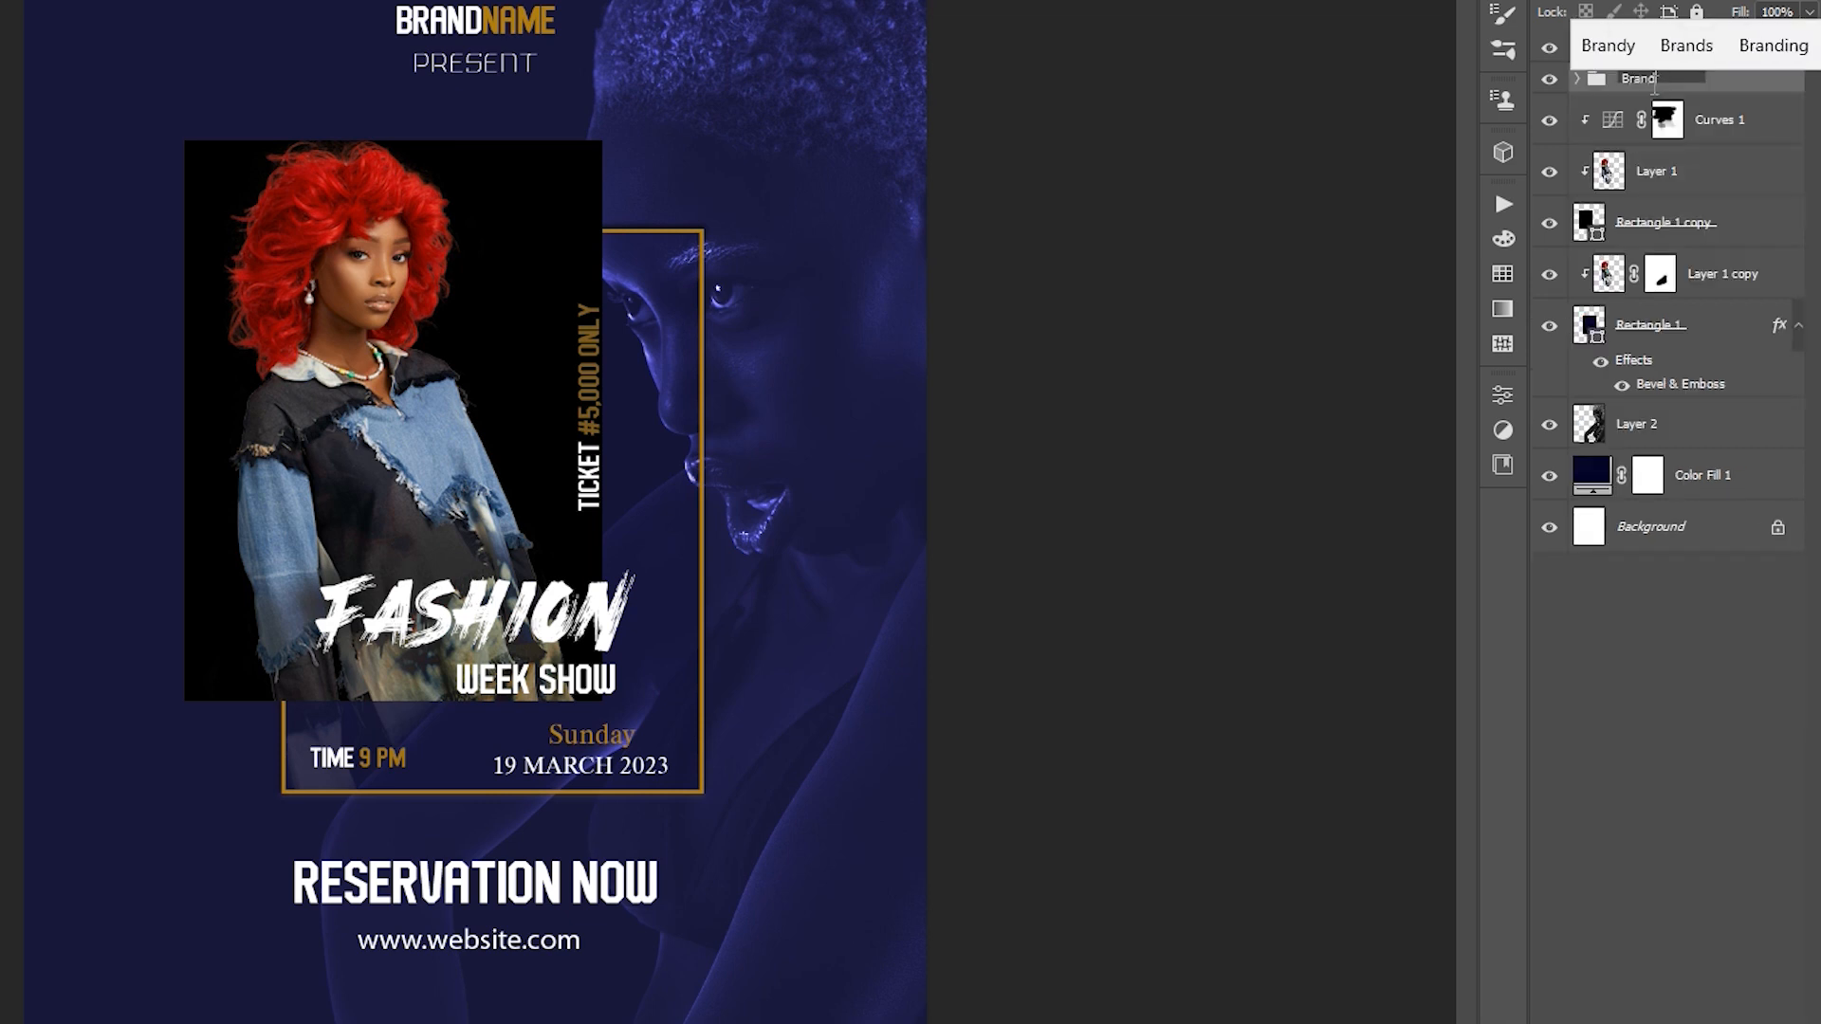
left_click(1709, 677)
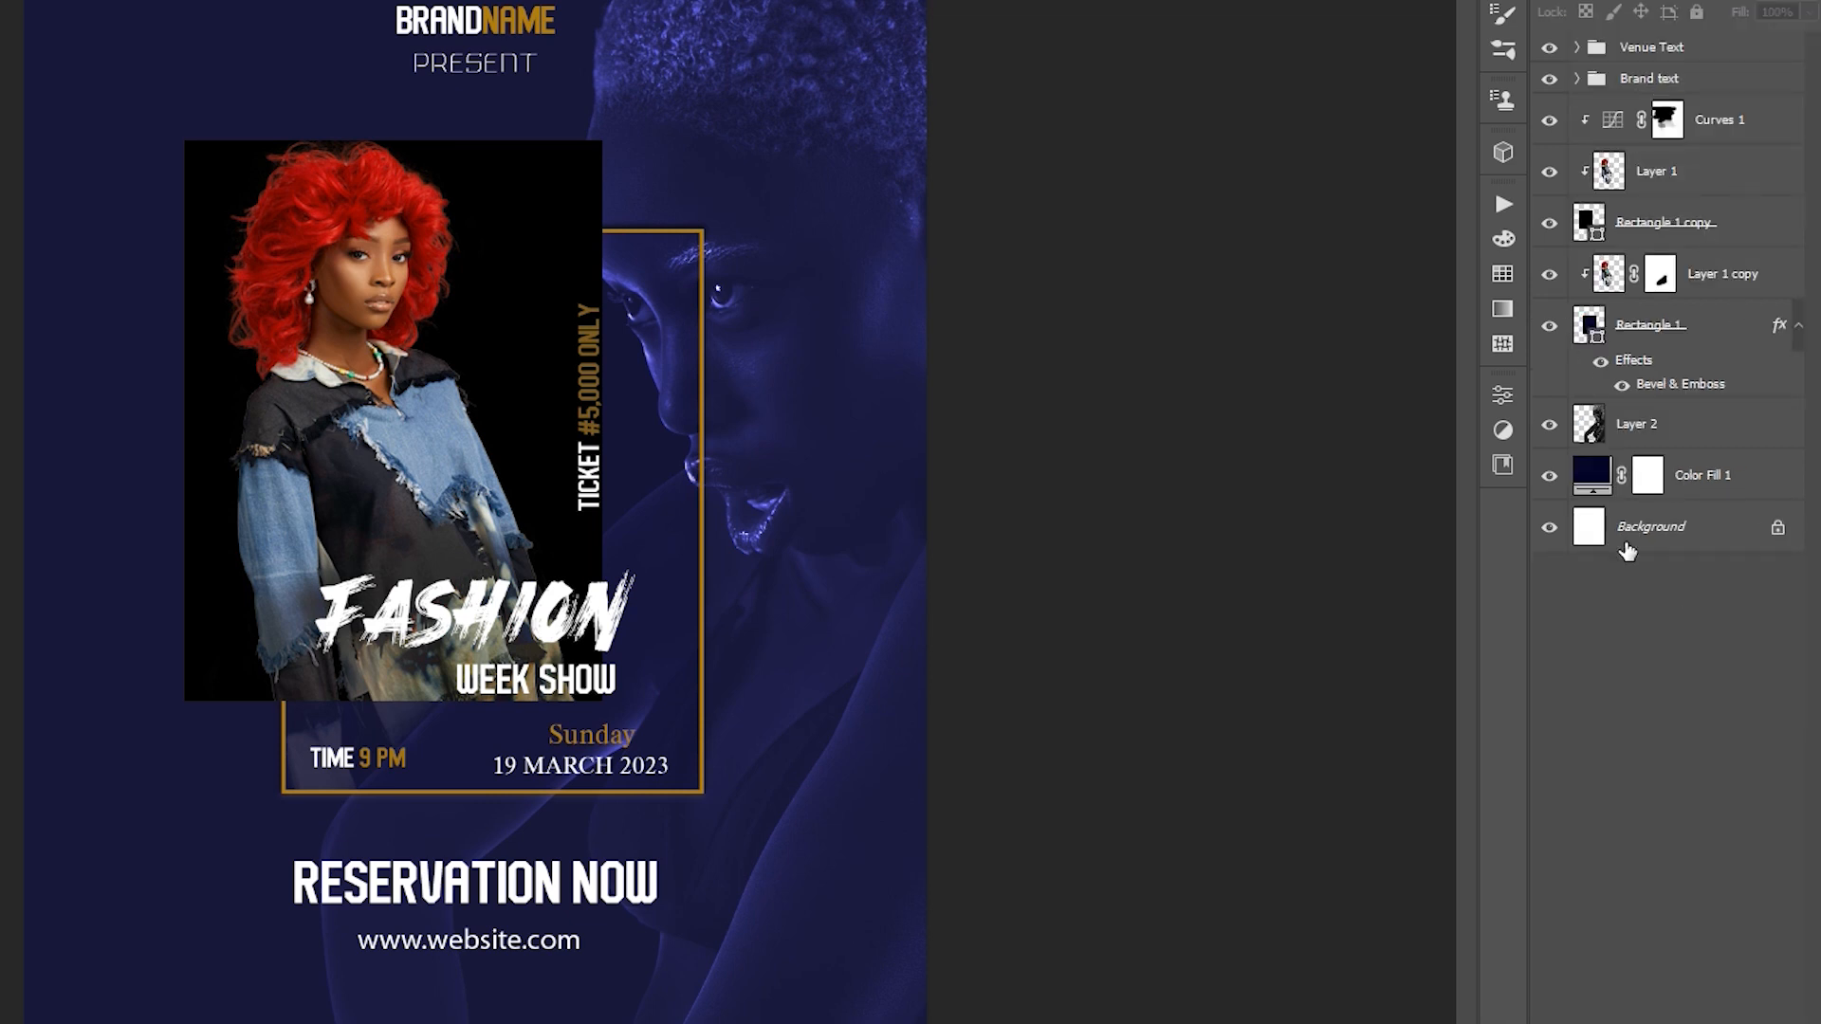
Group the layers from Curves 1 down to Rectangle 1 and name the group center images.
left_click(1741, 135)
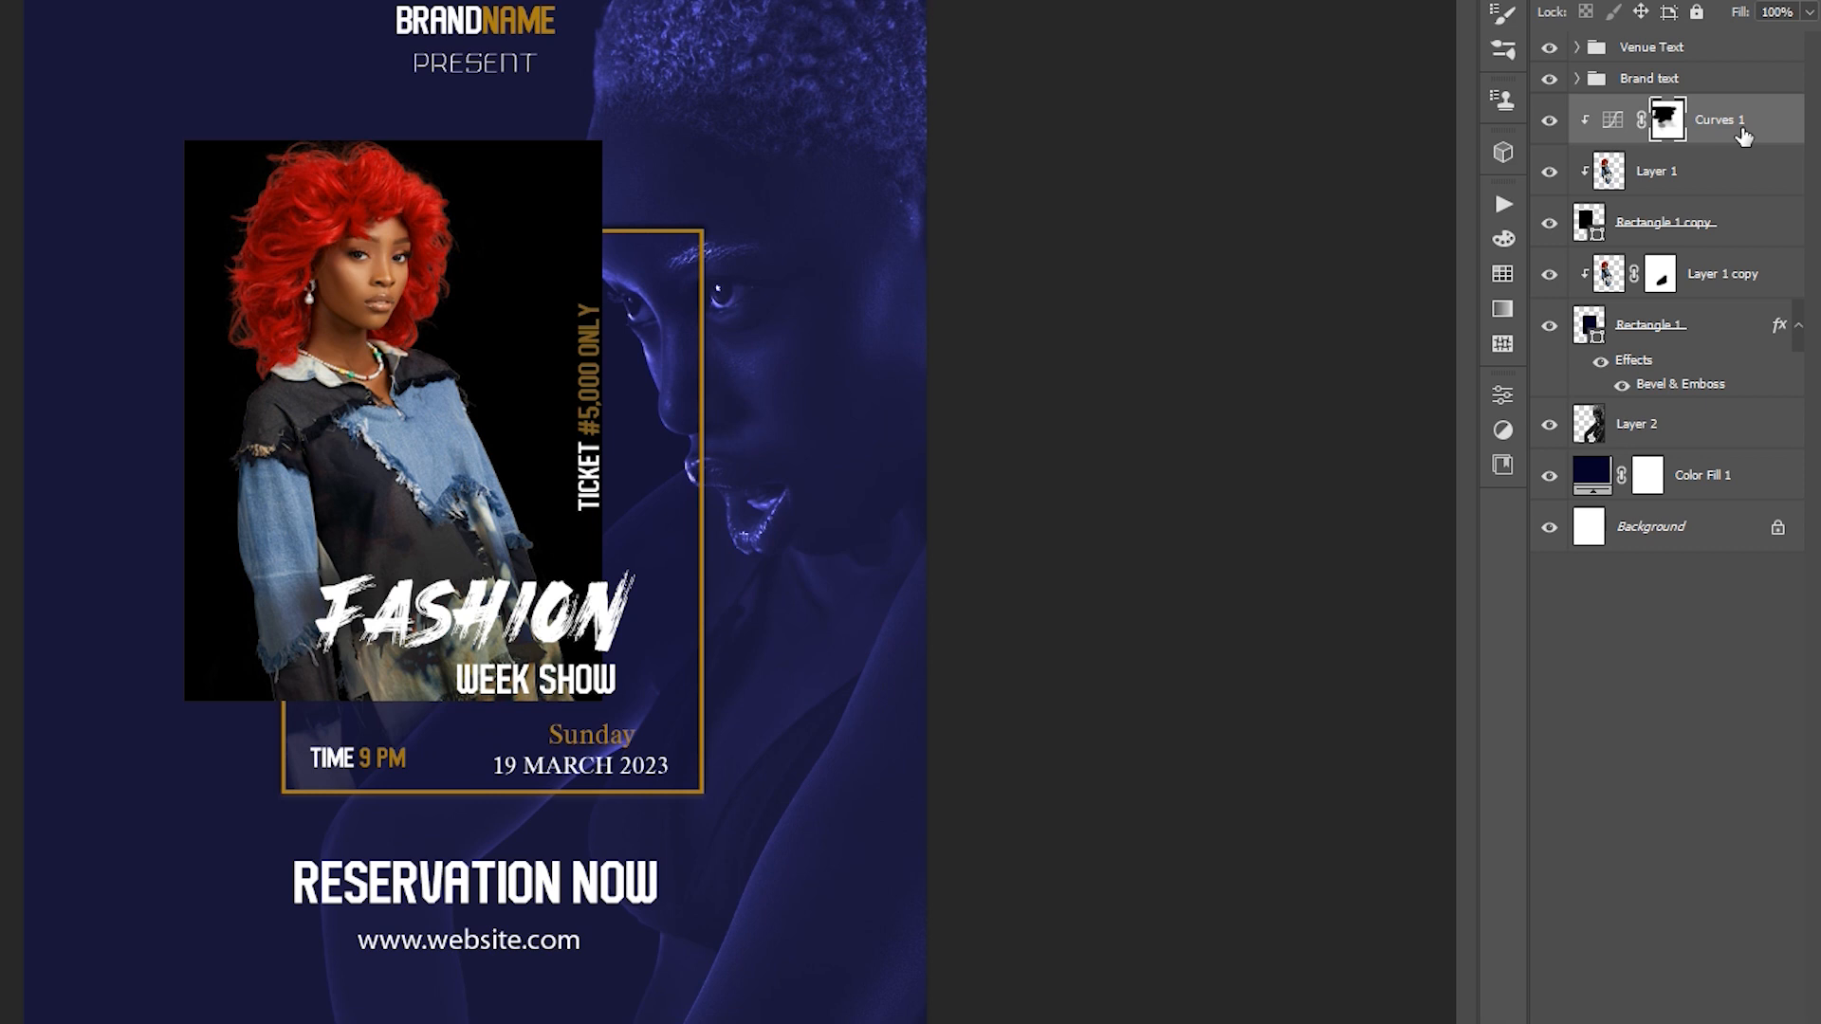
left_click(1727, 354, "shift")
key("ctrl+g")
double_click(1650, 111)
type("cente")
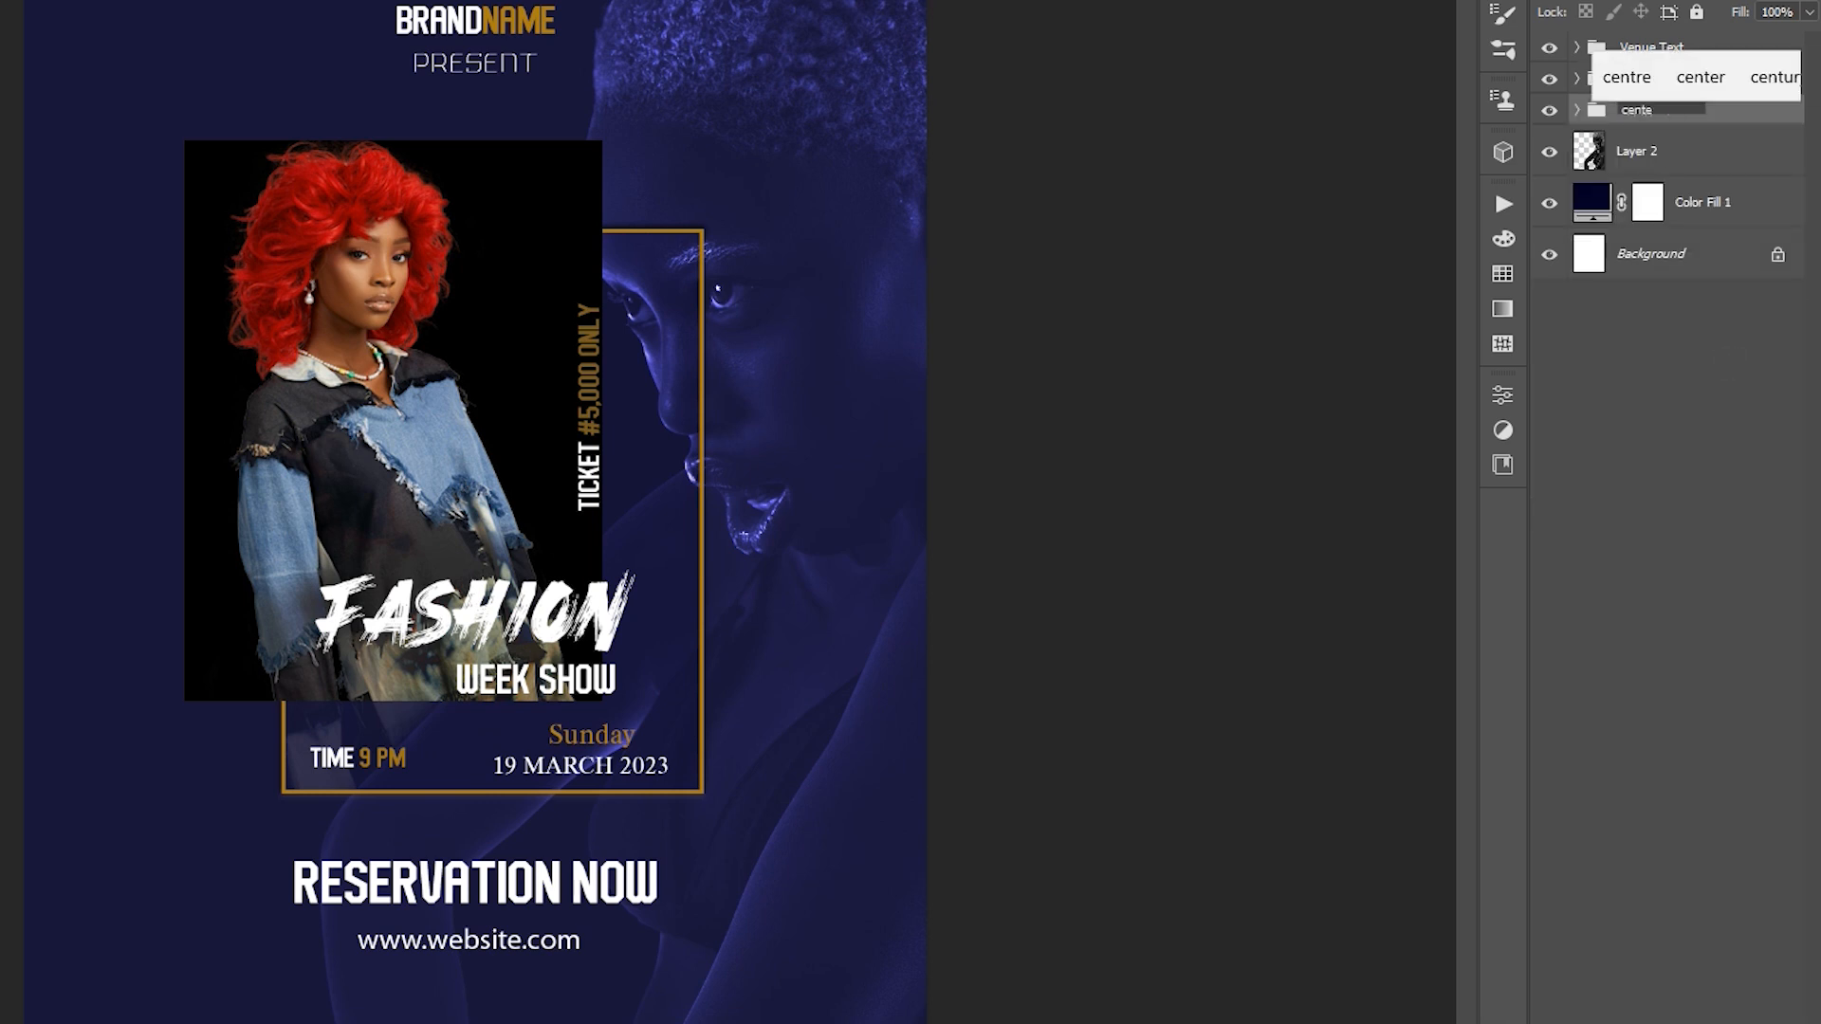
type("r images")
Group Layer 2 and Color Fill 1 and name the group Background.
left_click(1702, 157)
left_click(1728, 211, "shift")
key("ctrl+g")
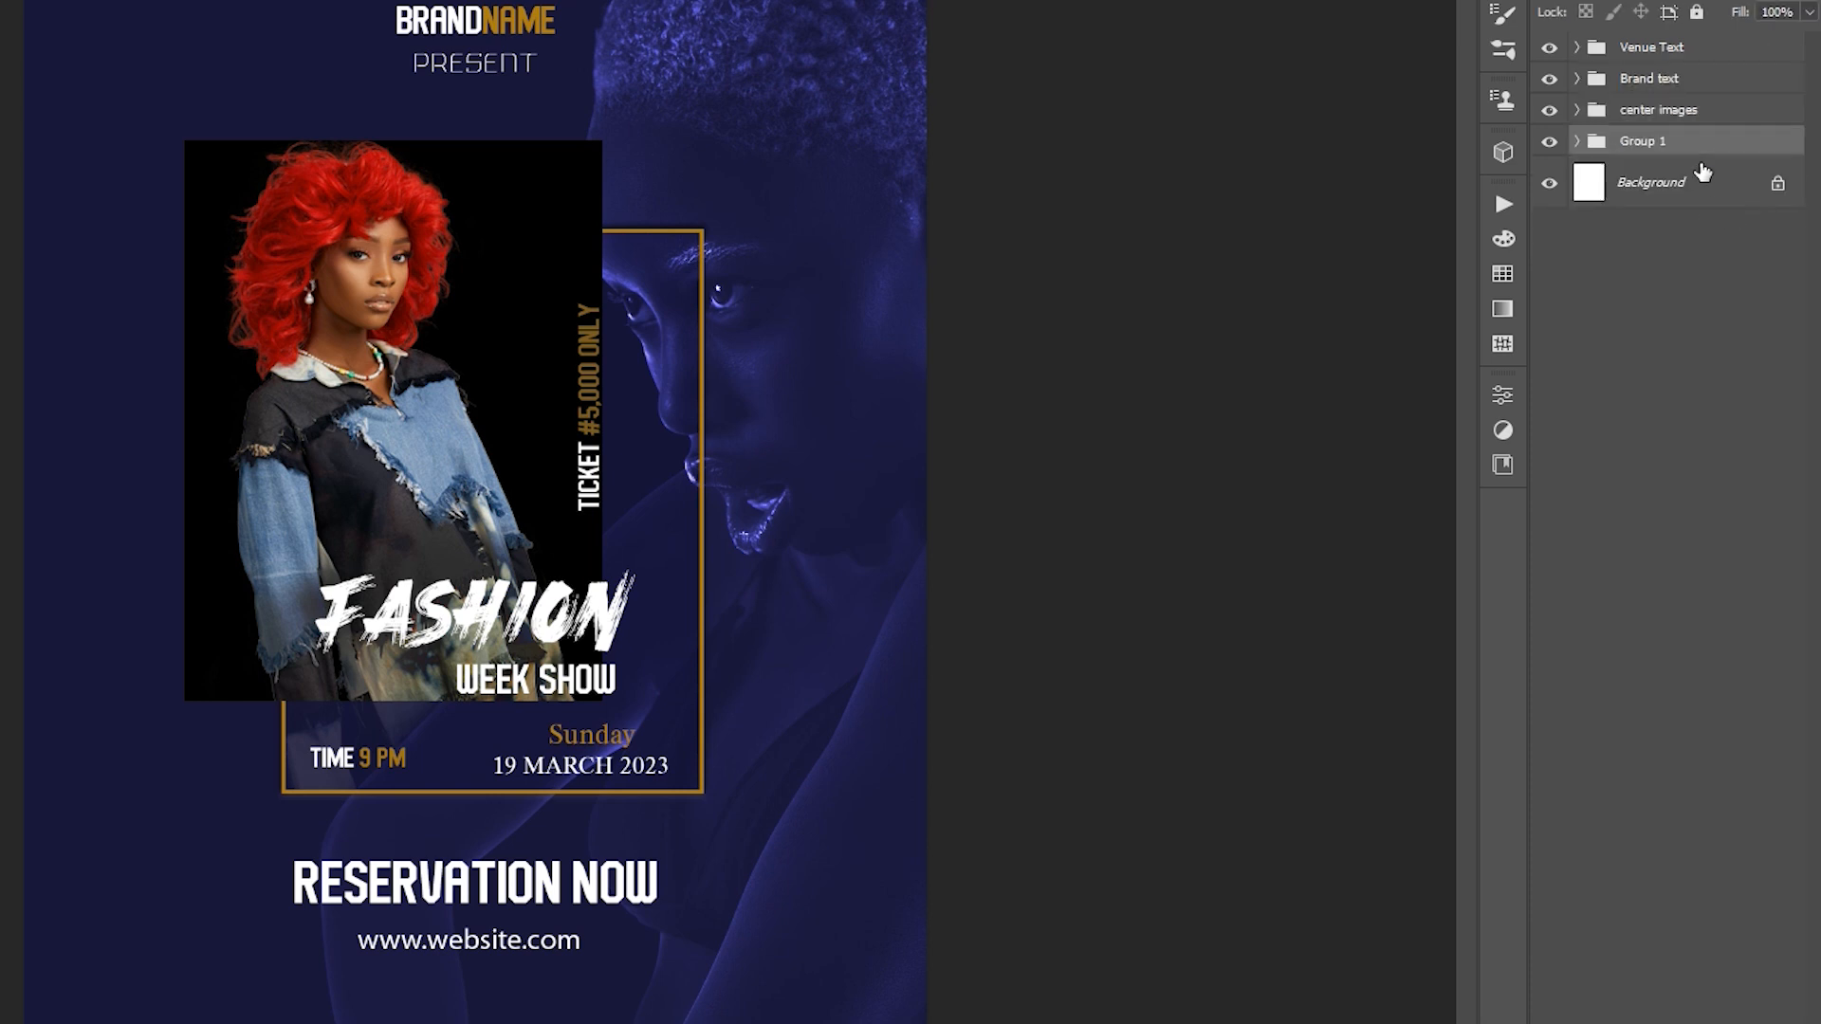
double_click(1641, 141)
type("Background")
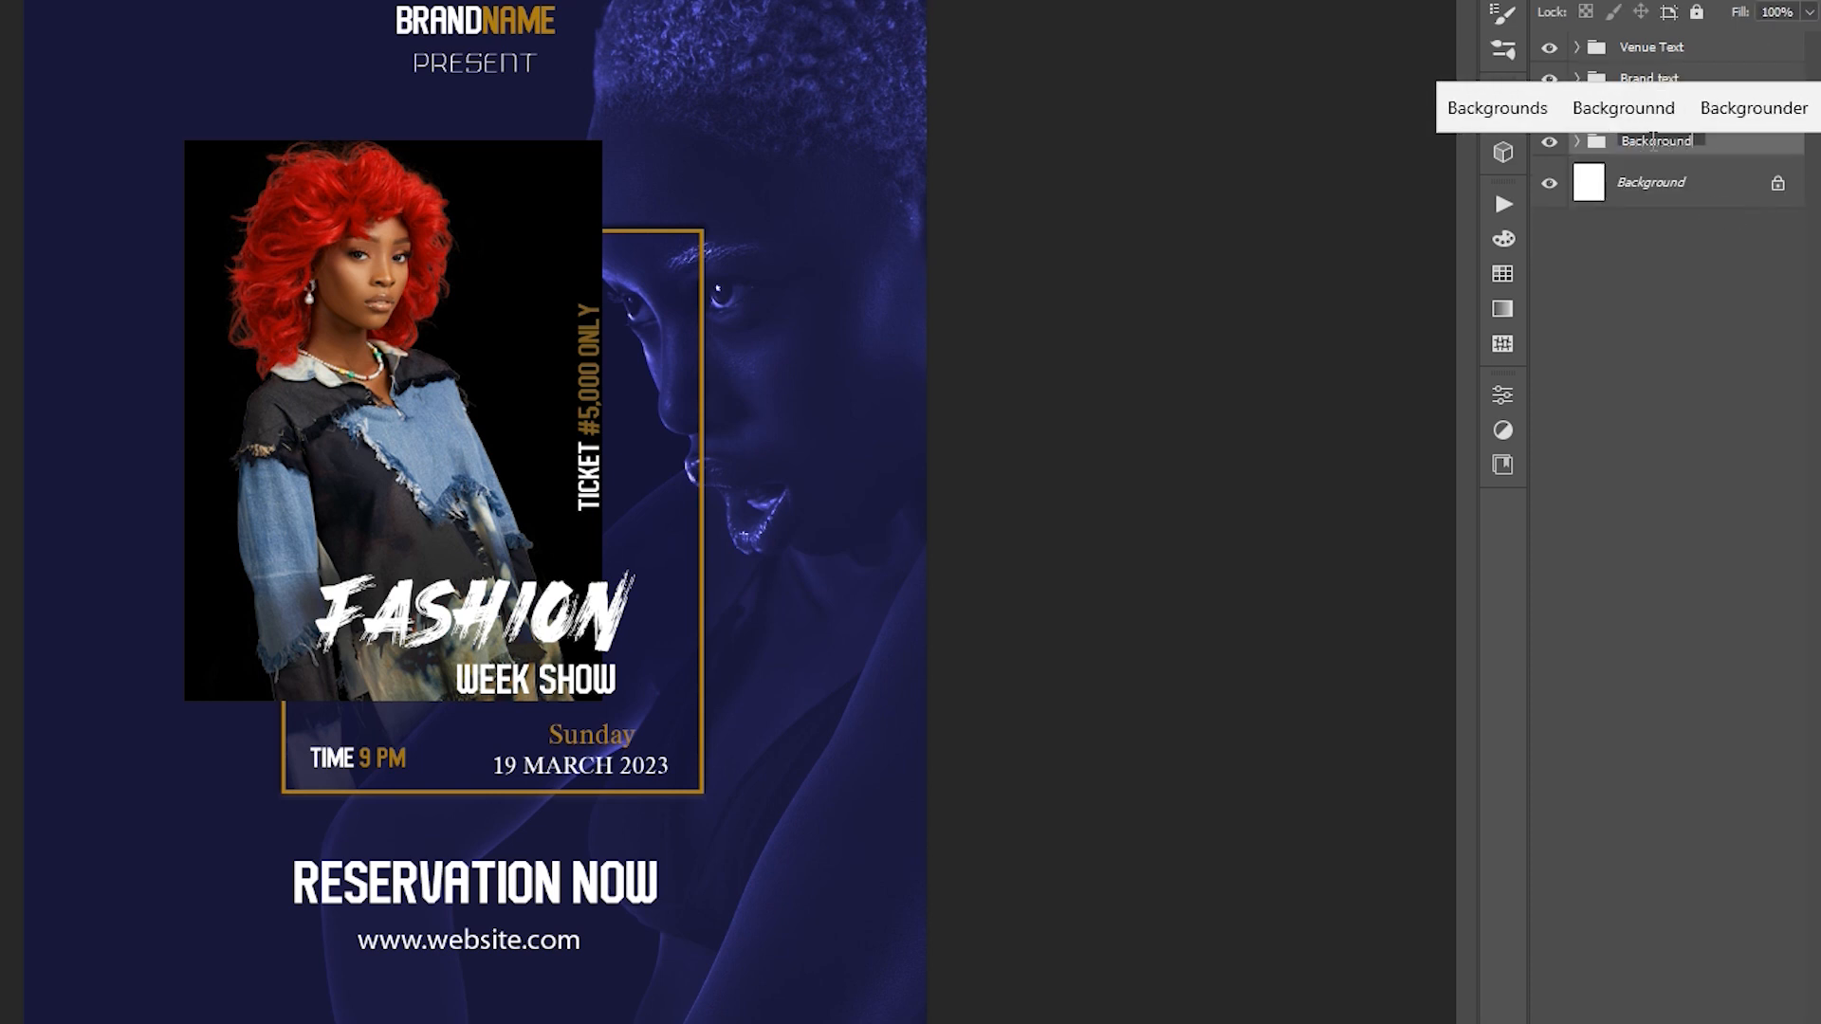
left_click(1626, 460)
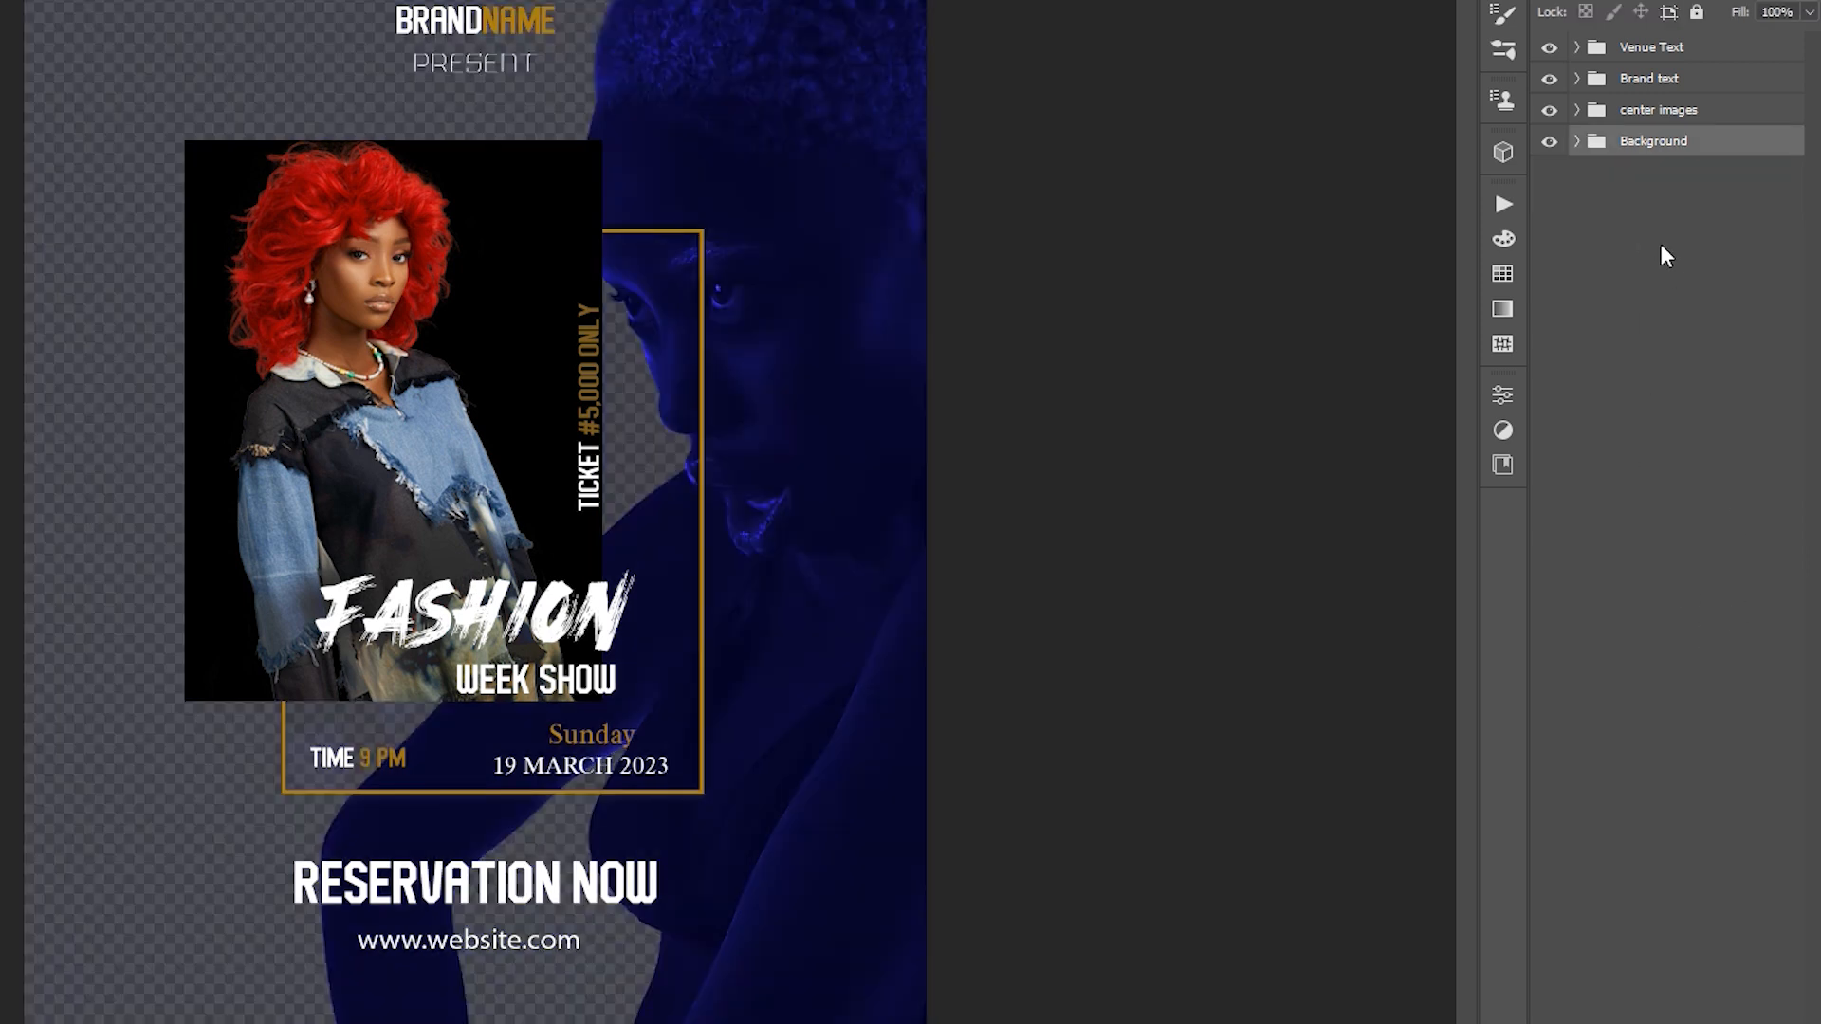
Unlock the bottom white Background layer and move it into the Background group.
left_click(1650, 185)
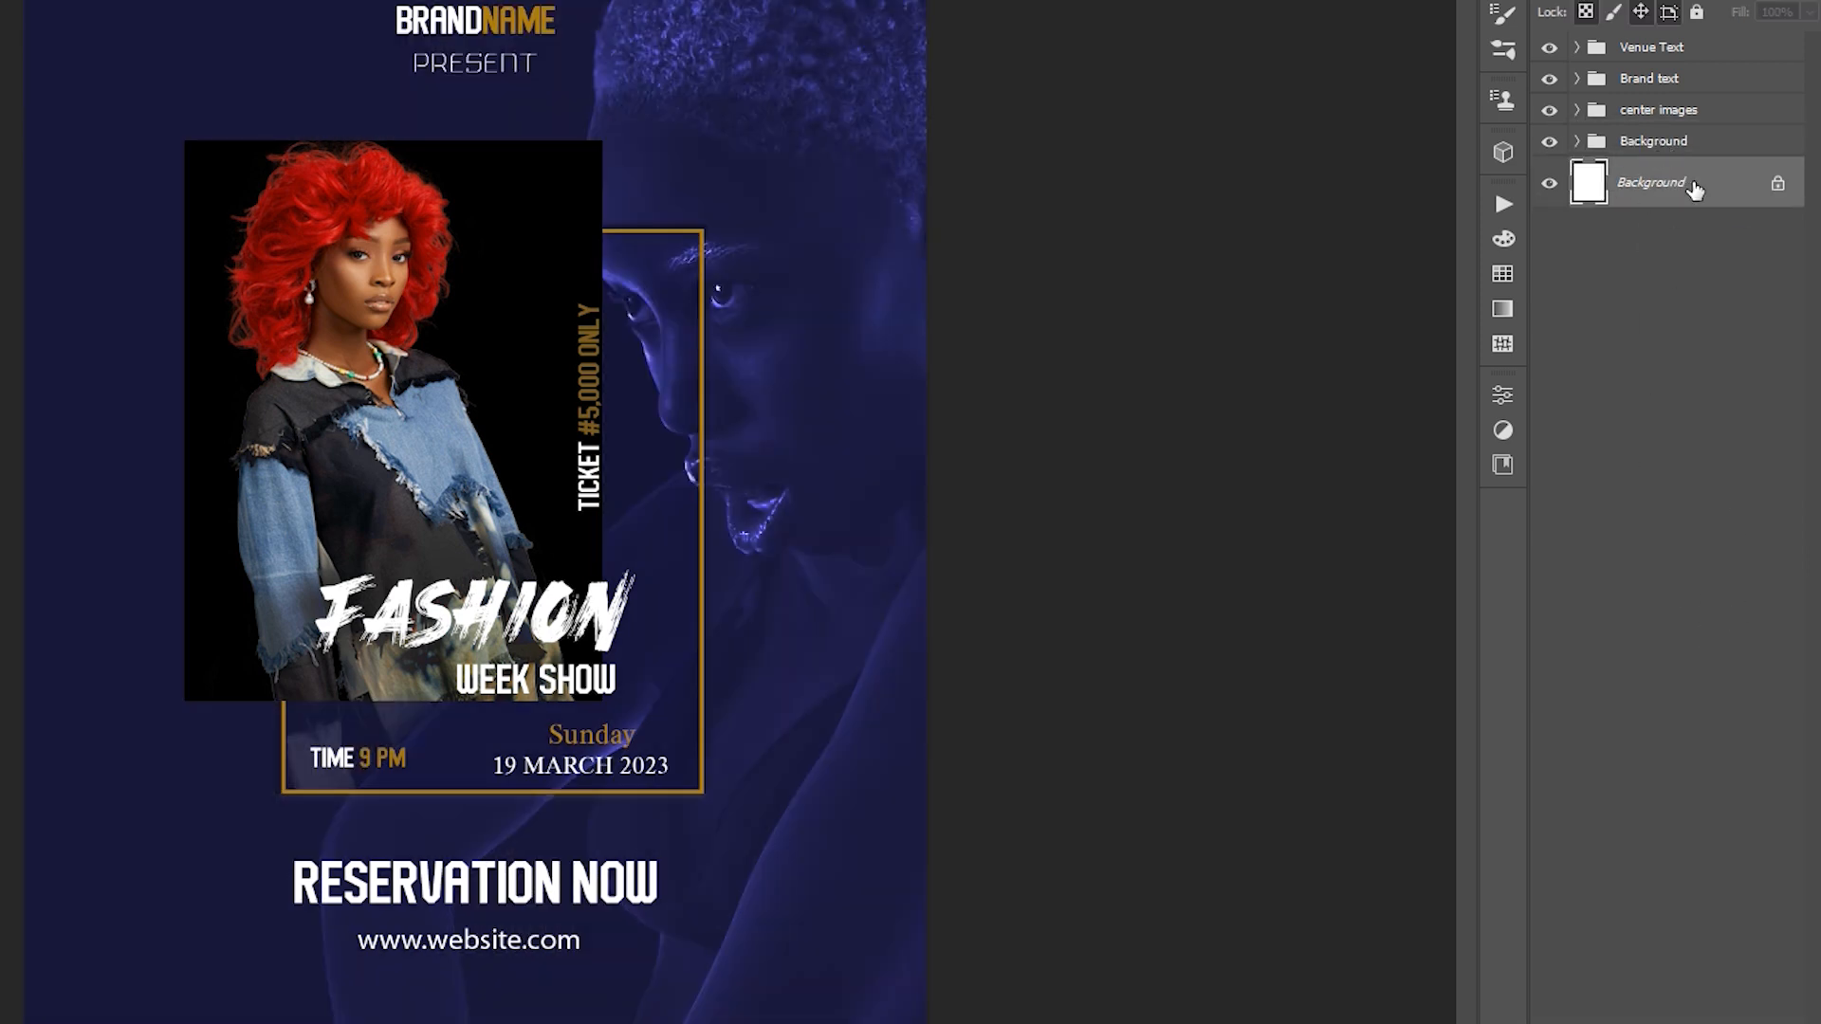
left_click_drag(1664, 151, 1664, 150)
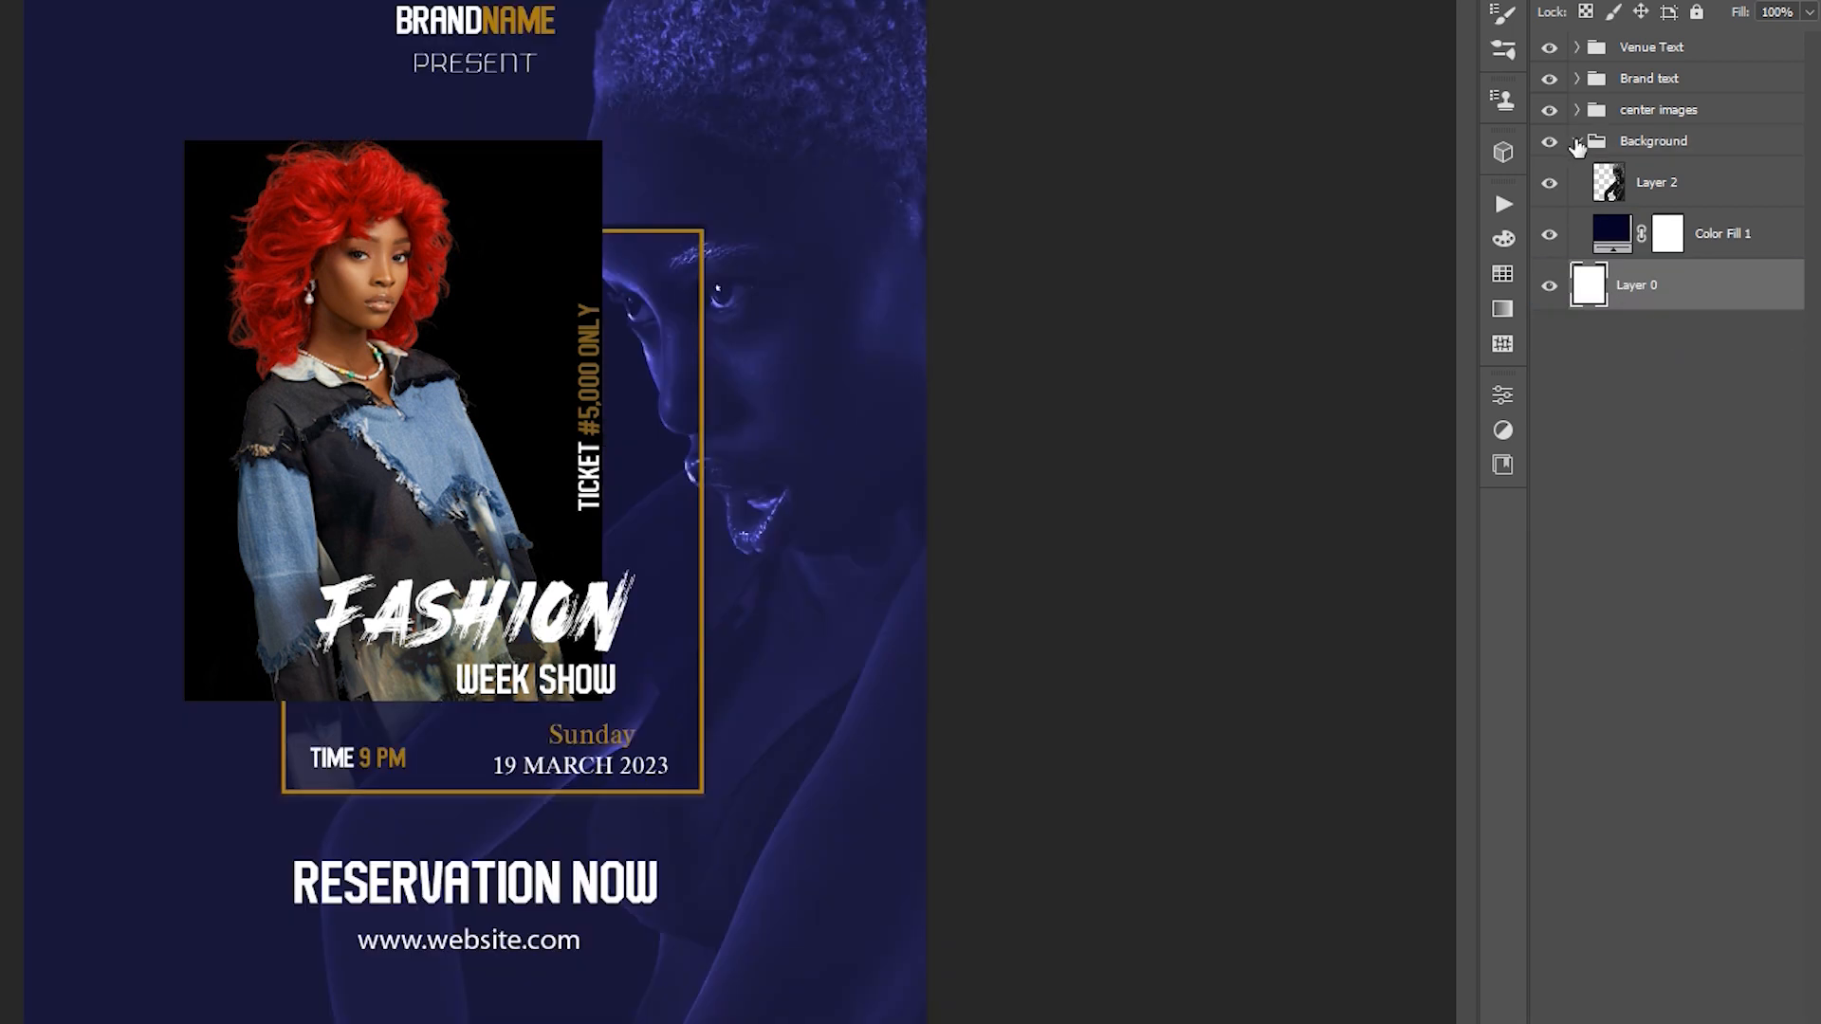
left_click(1577, 143)
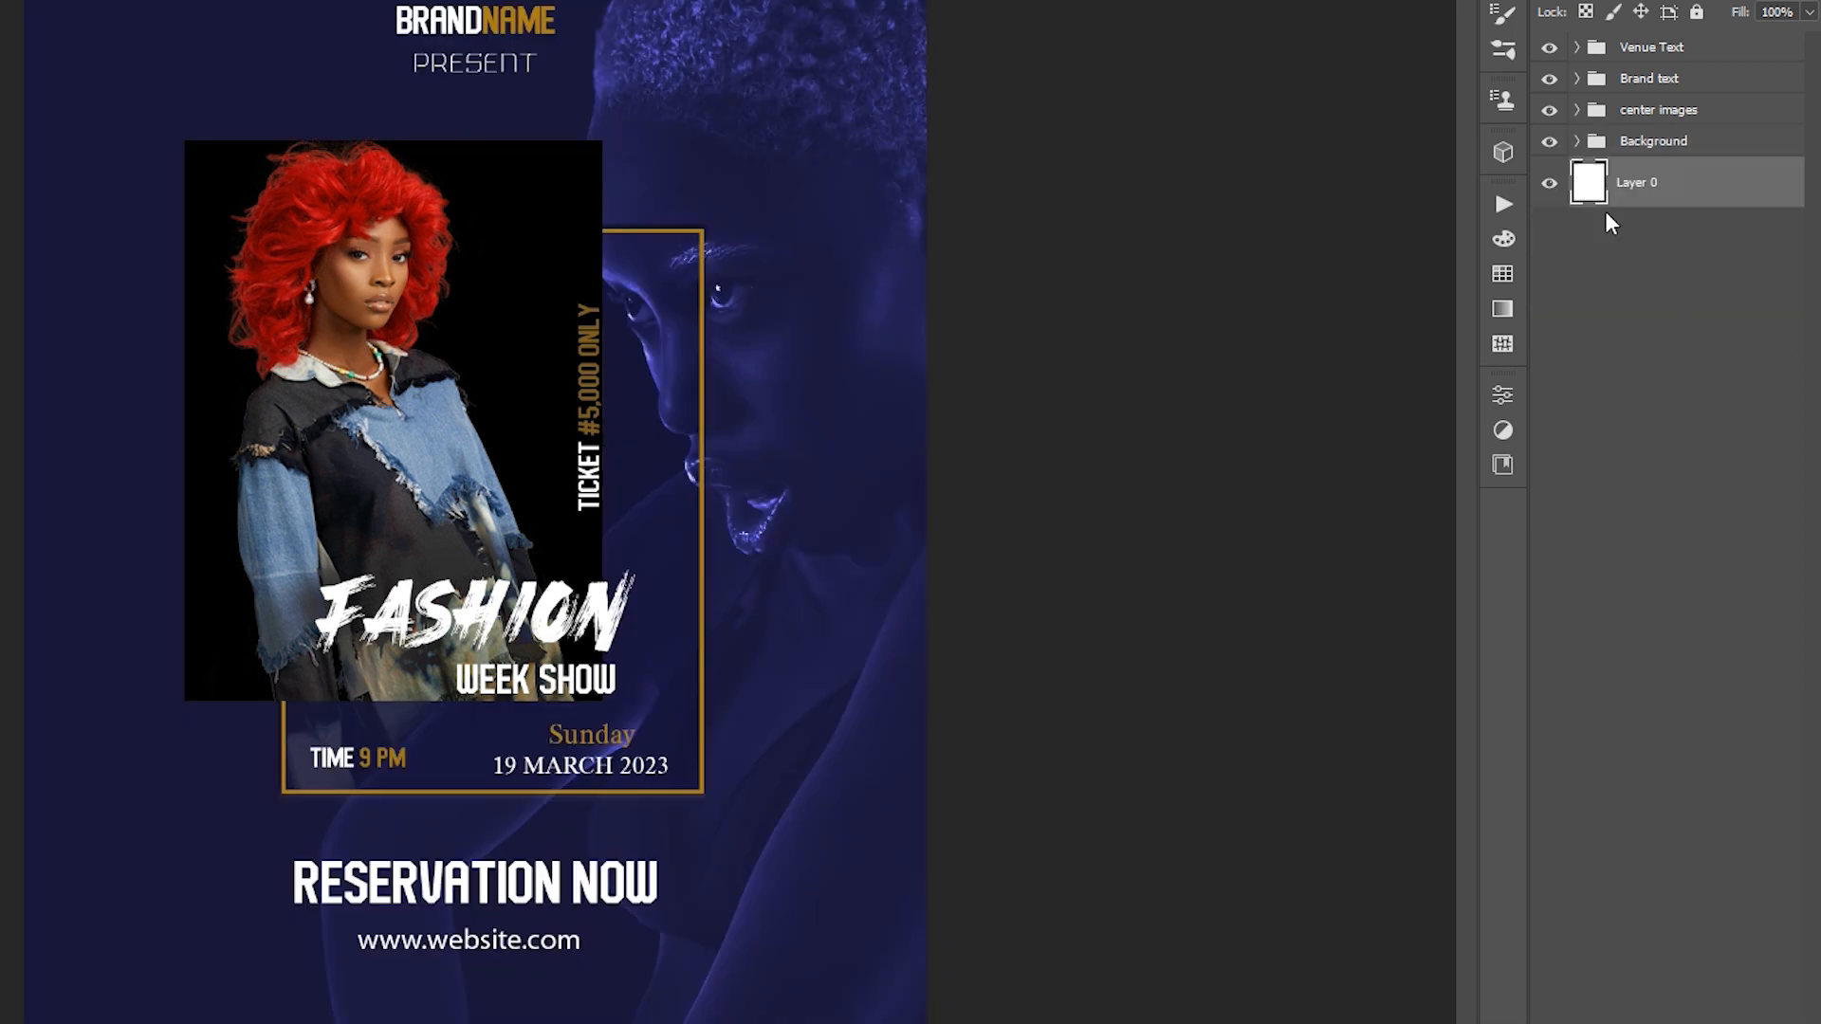
left_click(1577, 143)
left_click(1577, 143)
Check the contents of the Background, center images, Brand text and Venue Text groups by toggling each group's visibility.
left_click(1548, 142)
left_click(1549, 142)
left_click(1548, 110)
left_click(1548, 110)
left_click(1549, 79)
left_click(1549, 78)
left_click(1549, 48)
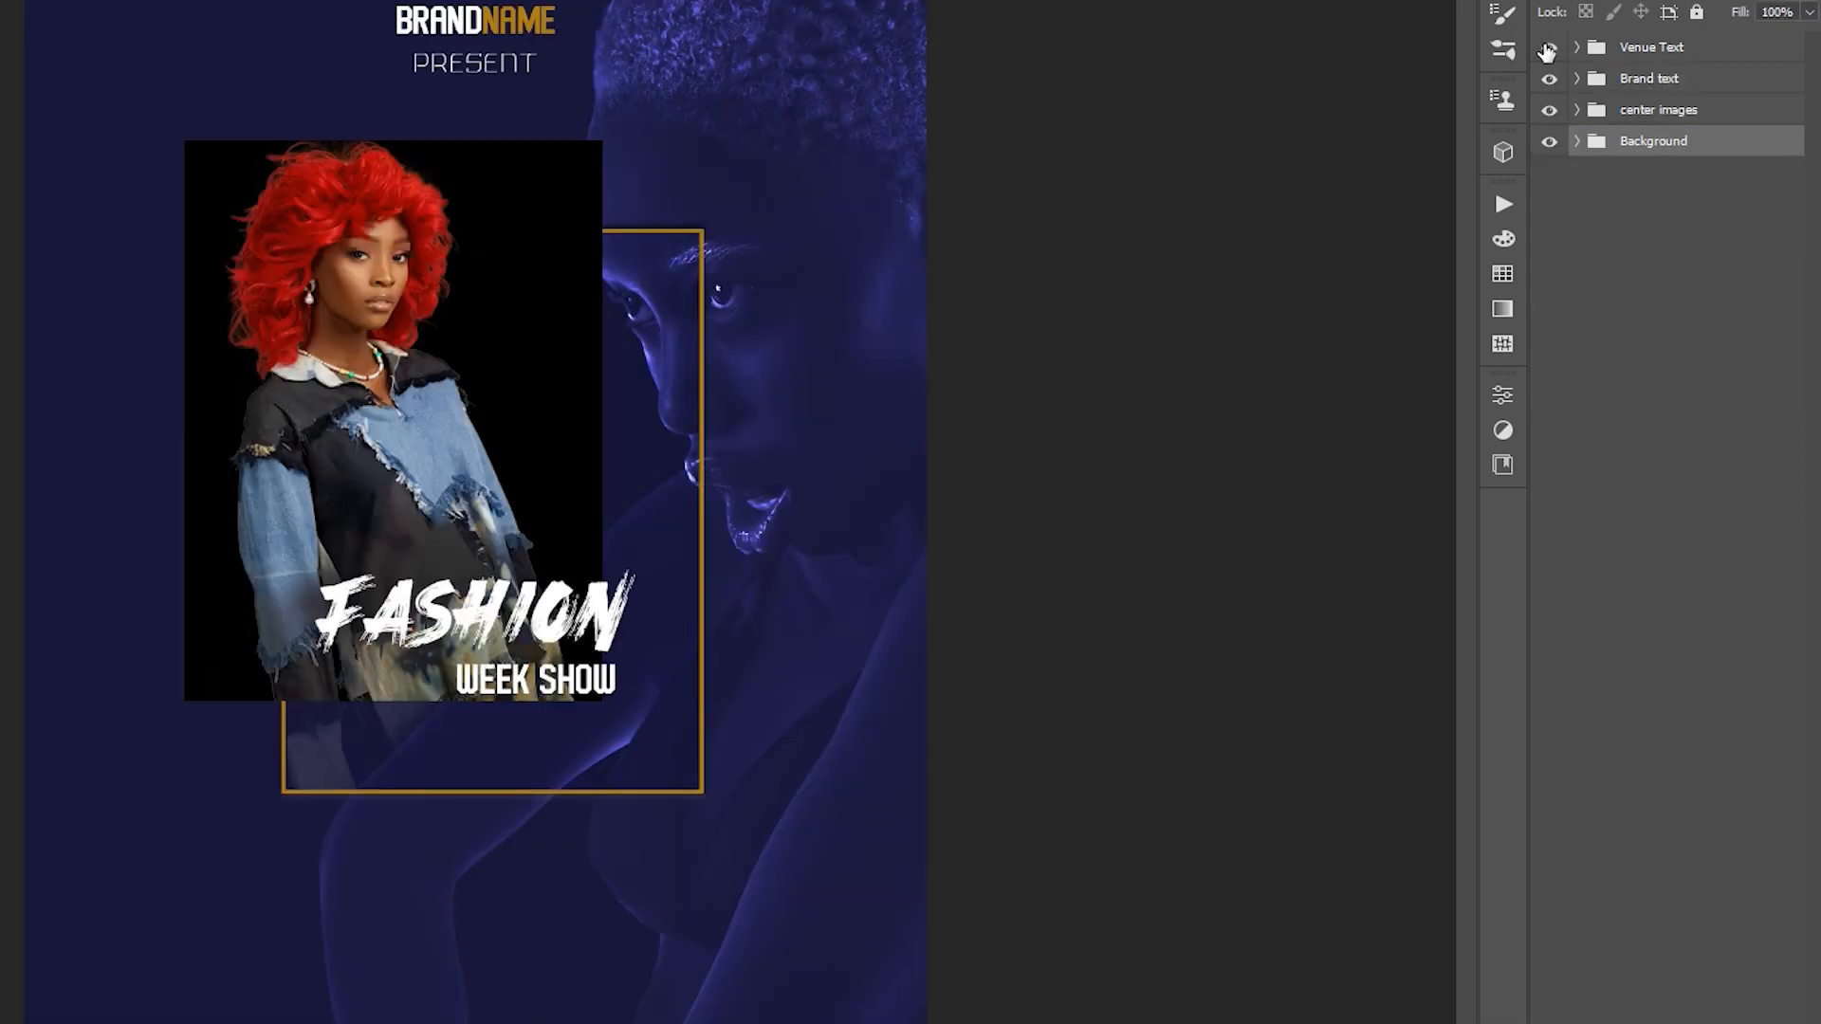
left_click(1549, 48)
left_click(1692, 338)
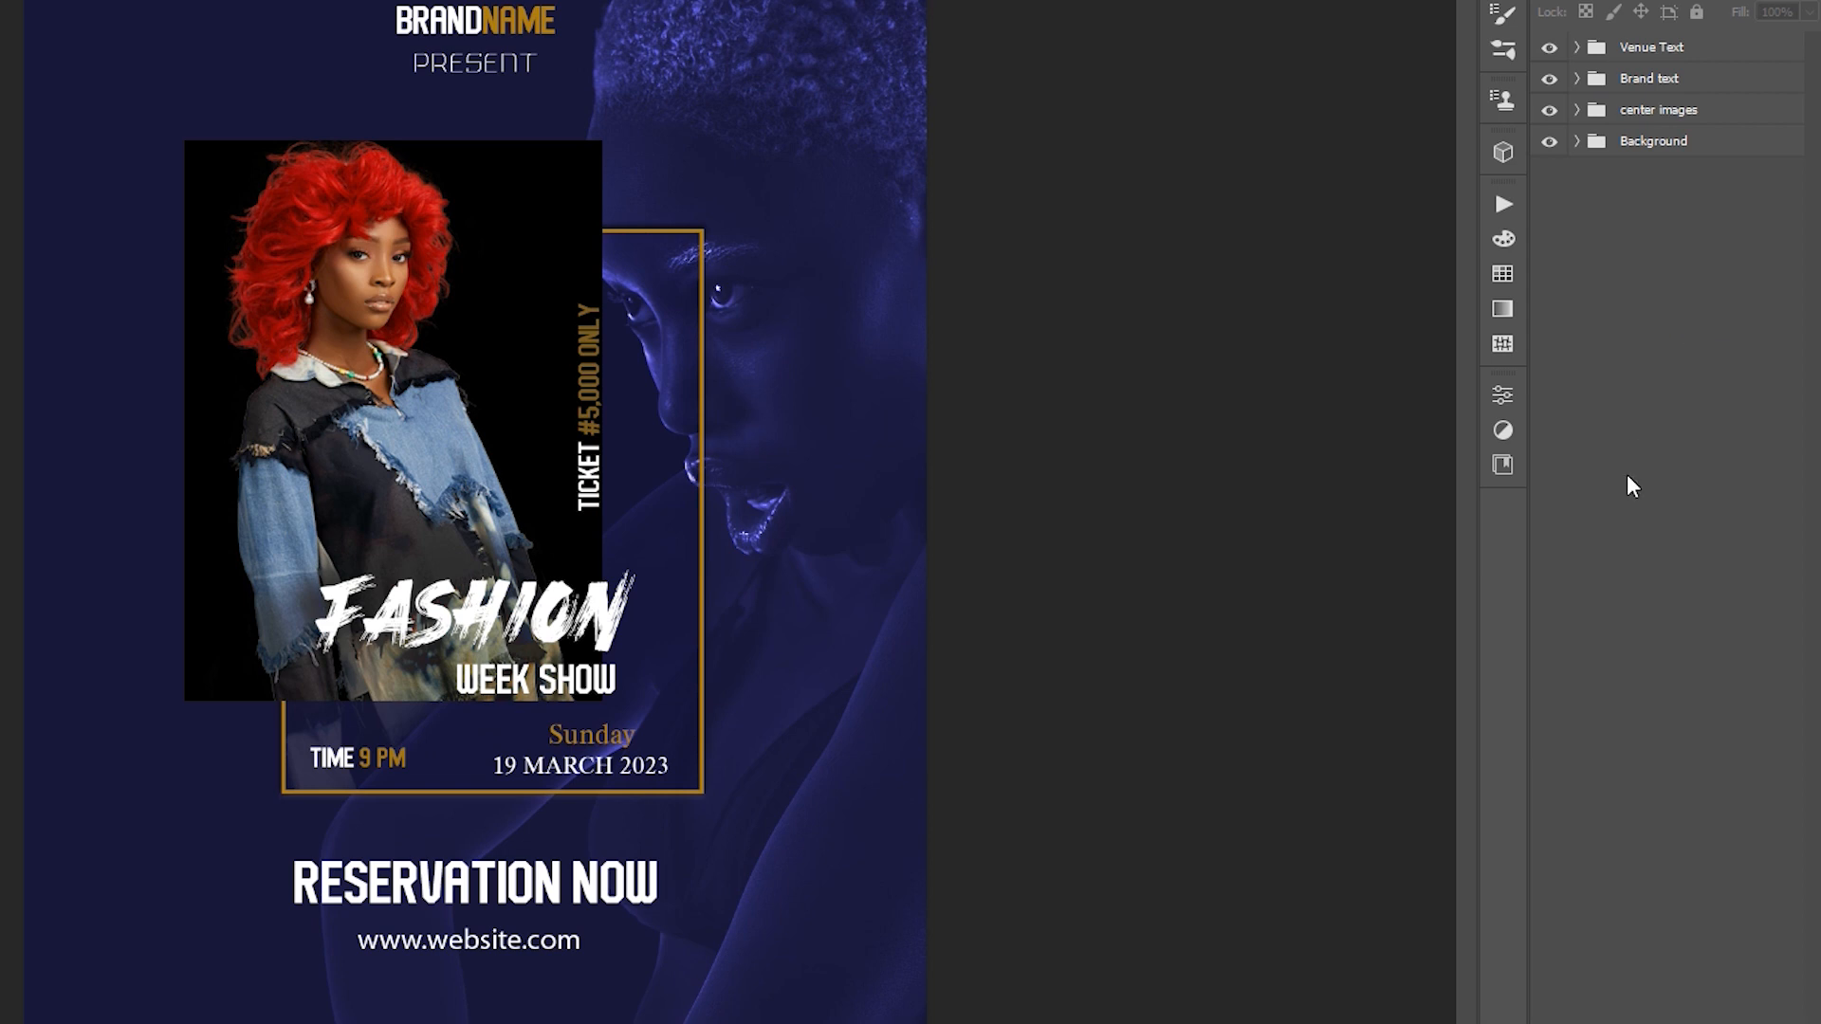
Add a "+" text symbol in the brush font over the portrait.
left_click(839, 522)
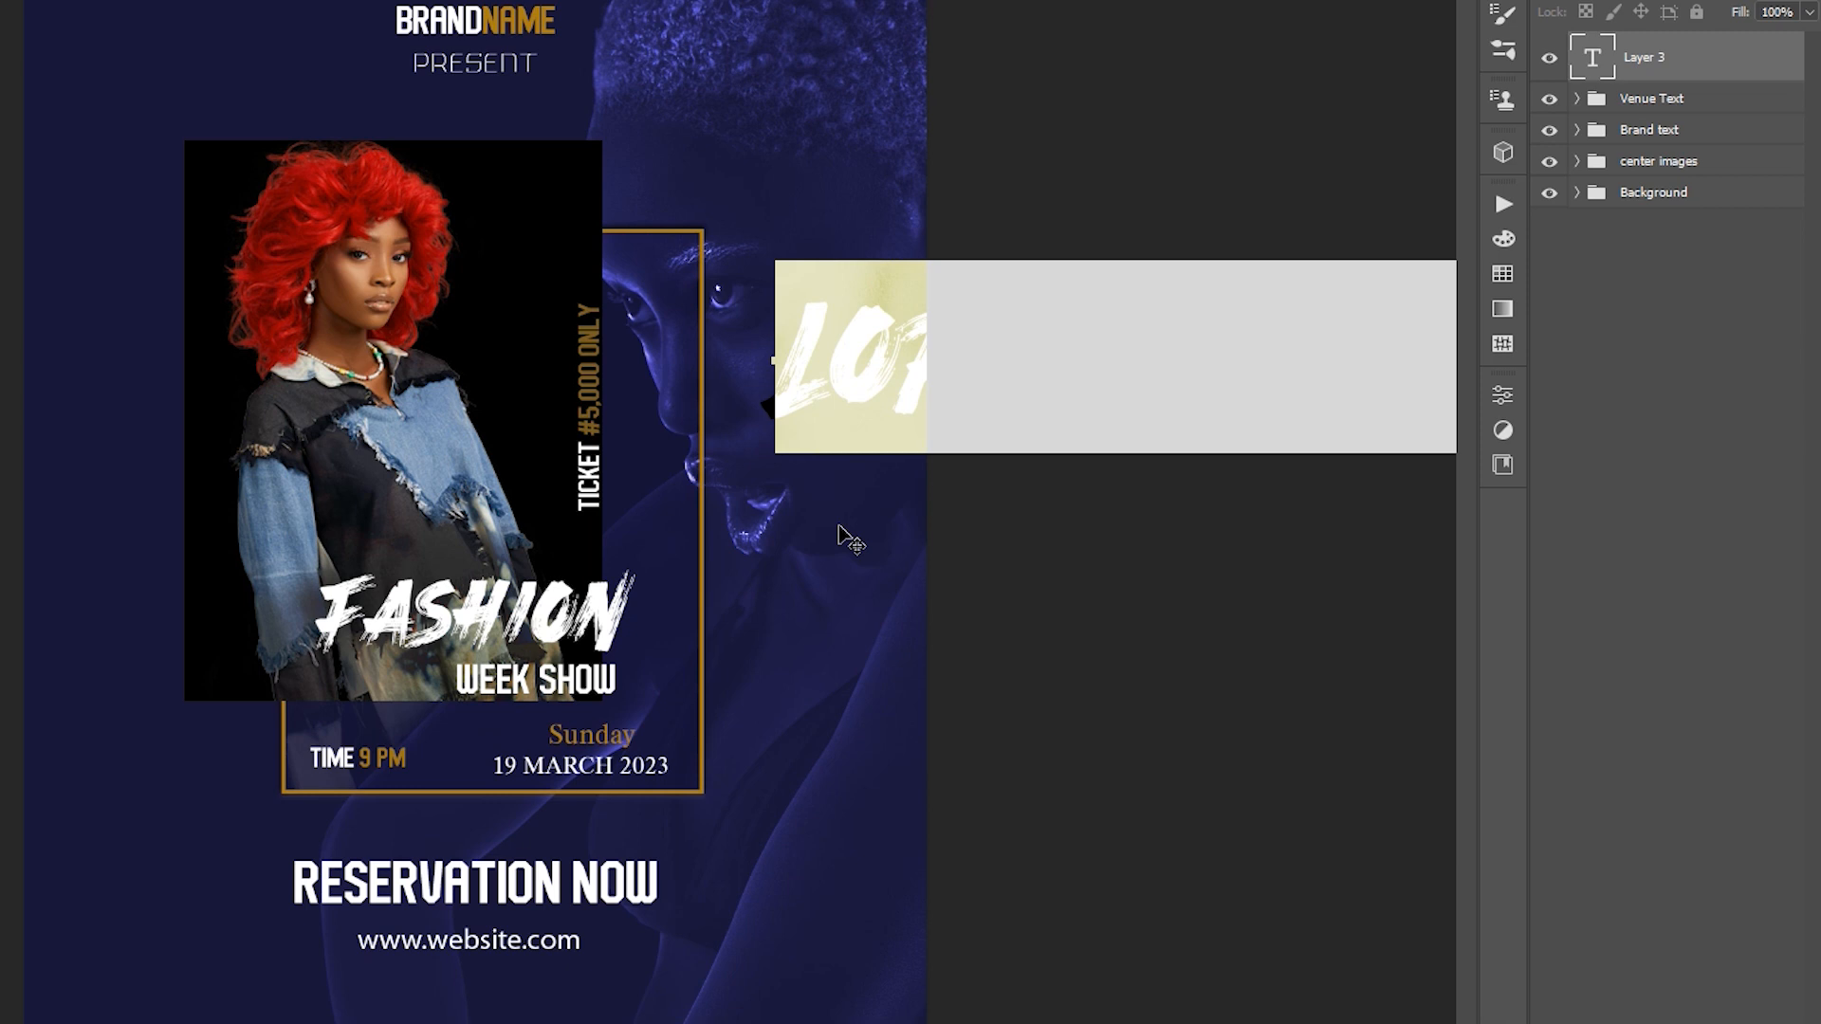
key("BackSpace")
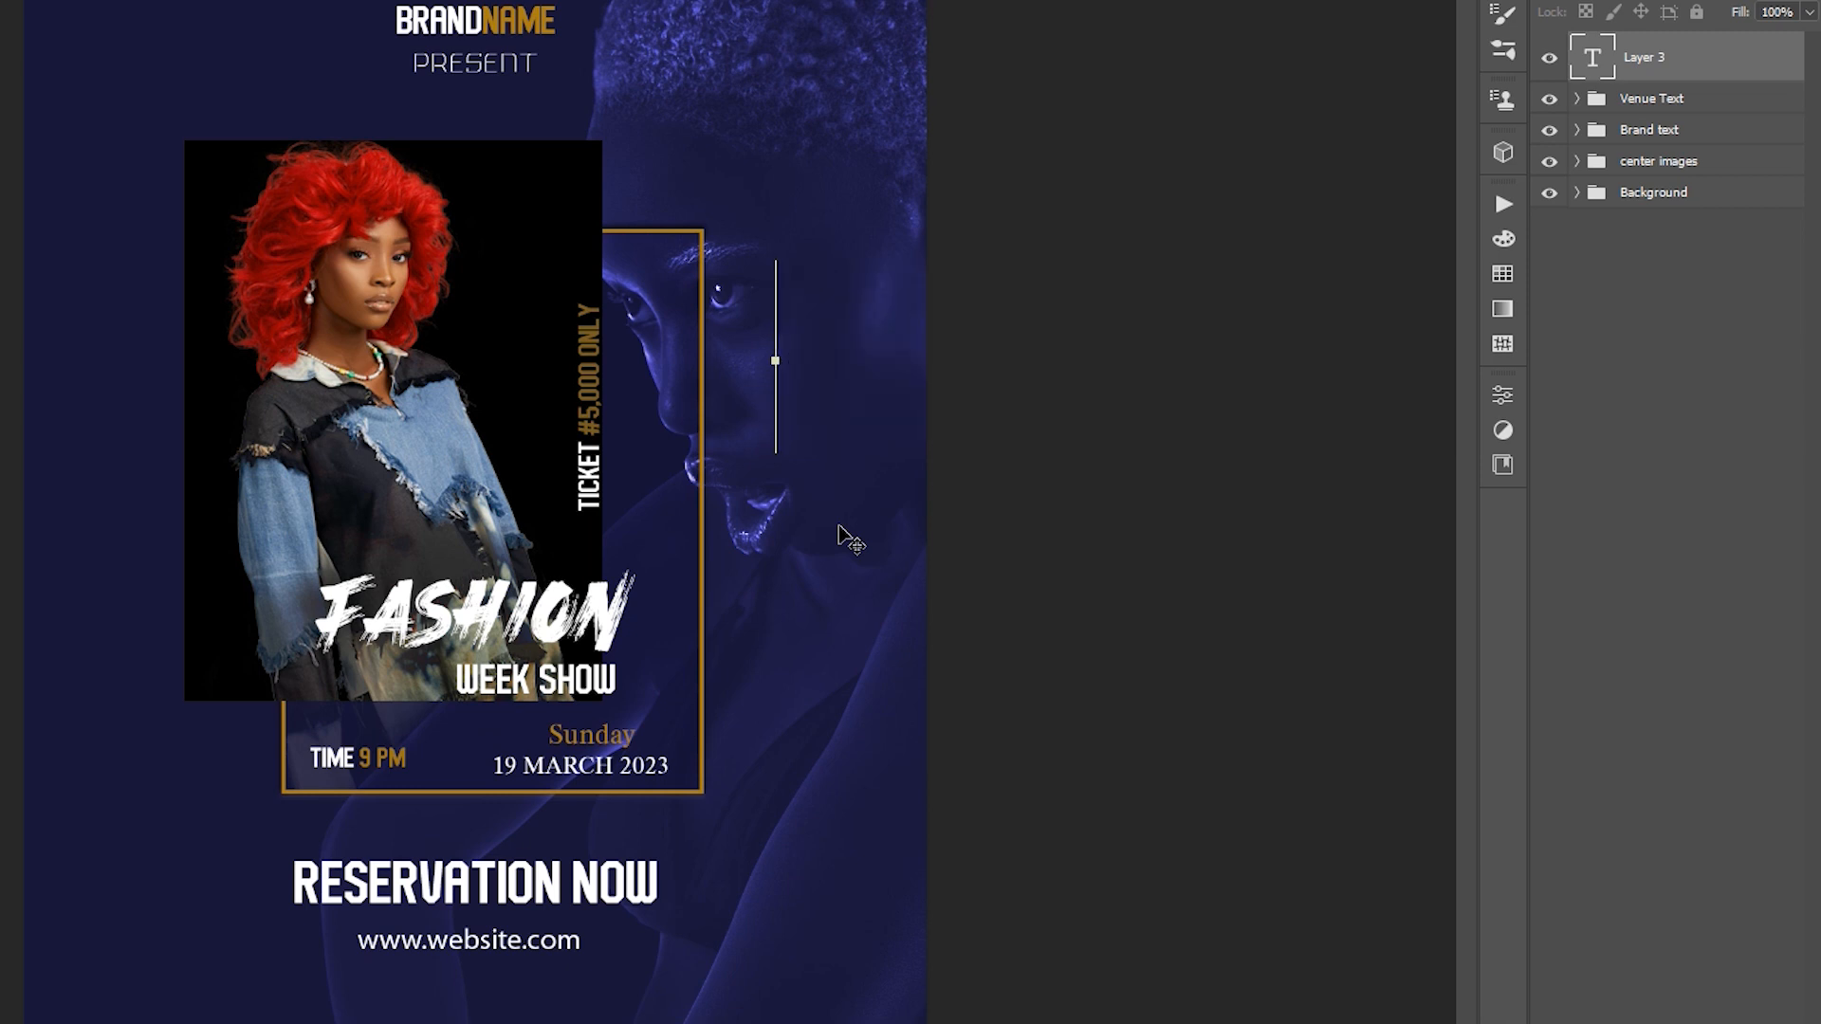
type("t")
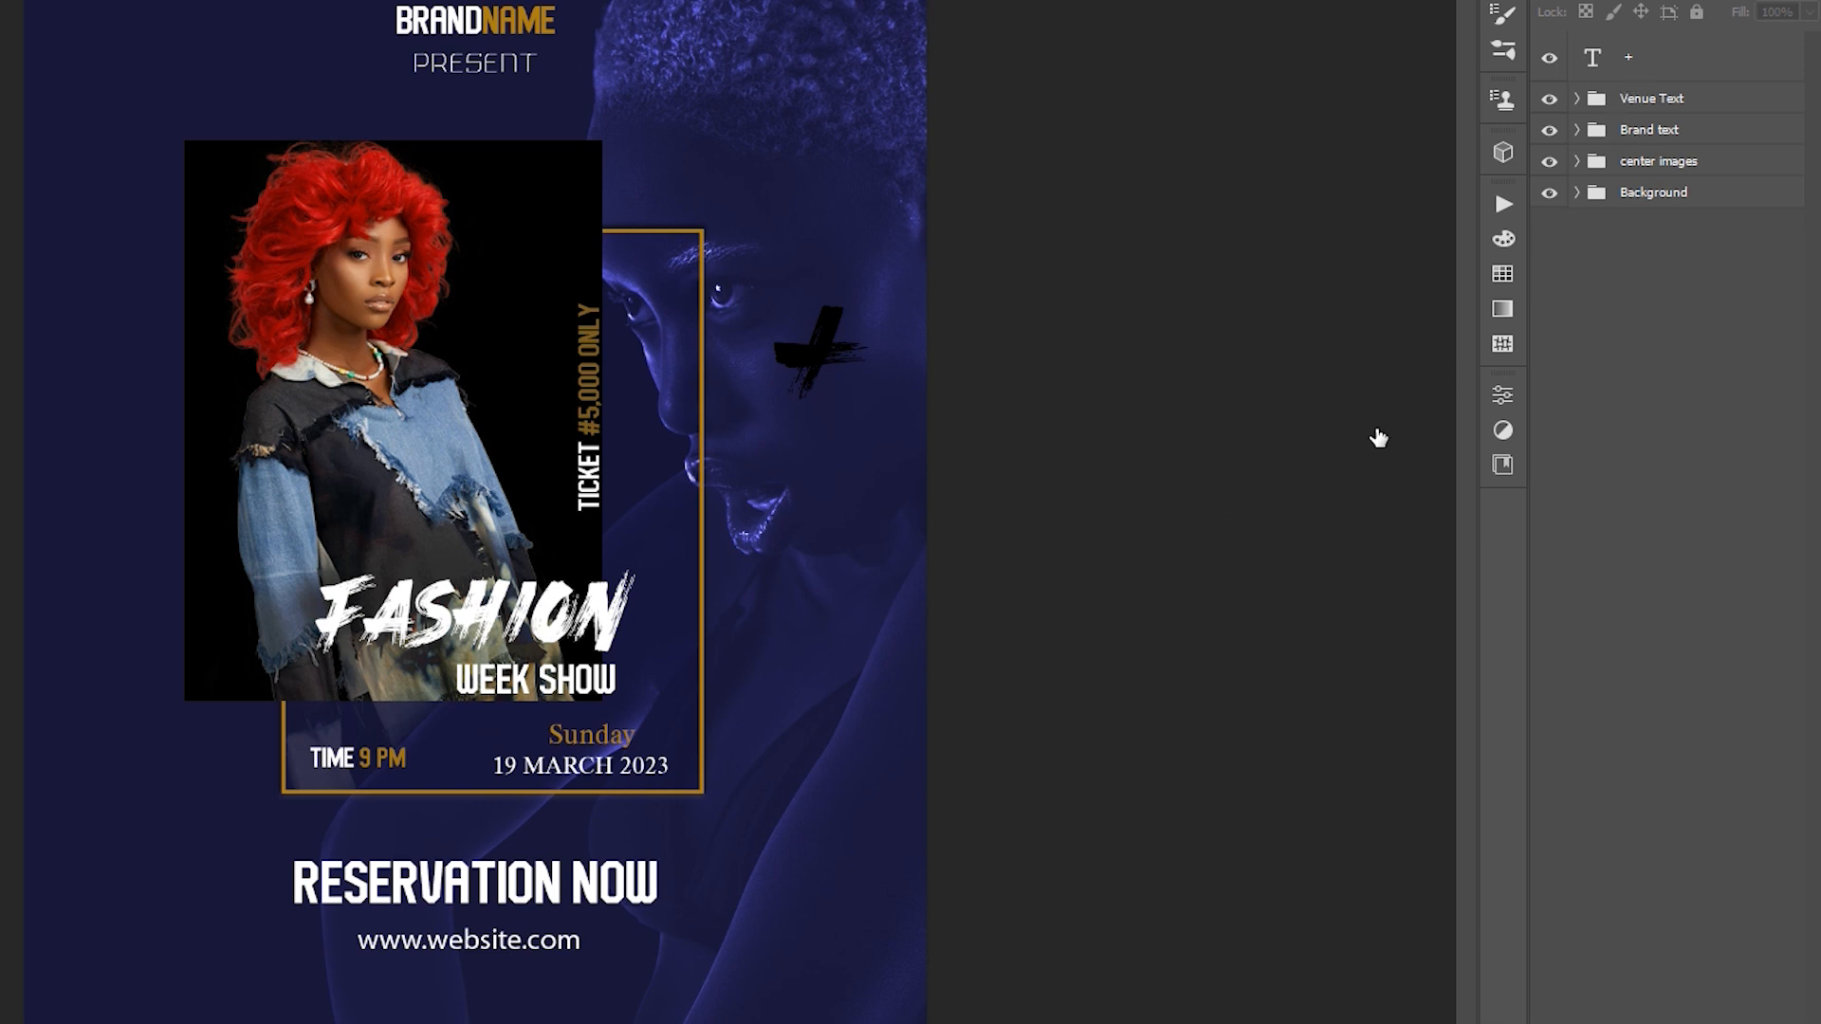
Scale down the + symbol, place it inside the center photo's upper-right corner and move its layer directly below the Brand text group.
left_click(1654, 61)
key("ctrl+t")
left_click_drag(867, 450, 586, 228)
key("Return")
left_click_drag(1682, 64, 1640, 142)
Recolour the + symbol to a pale cream tint of the poster's gold.
left_click(1501, 392)
left_click(1323, 770)
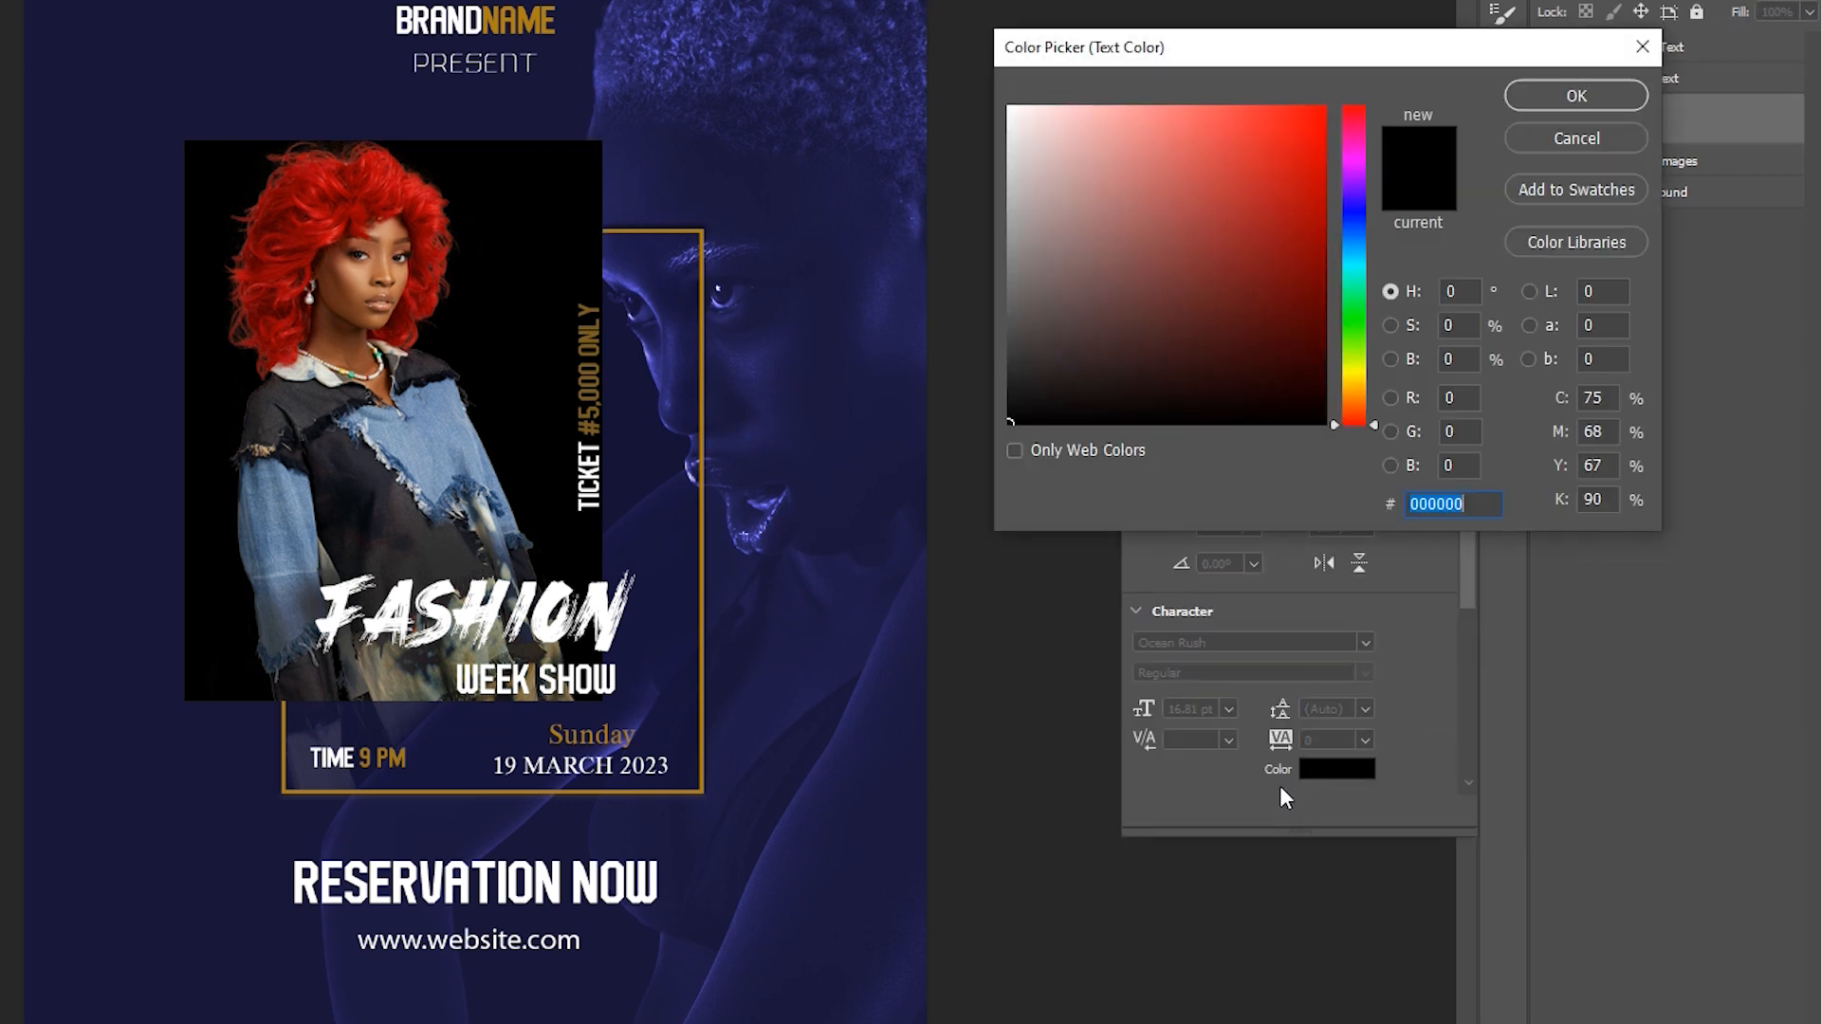
left_click(751, 349)
left_click(594, 340)
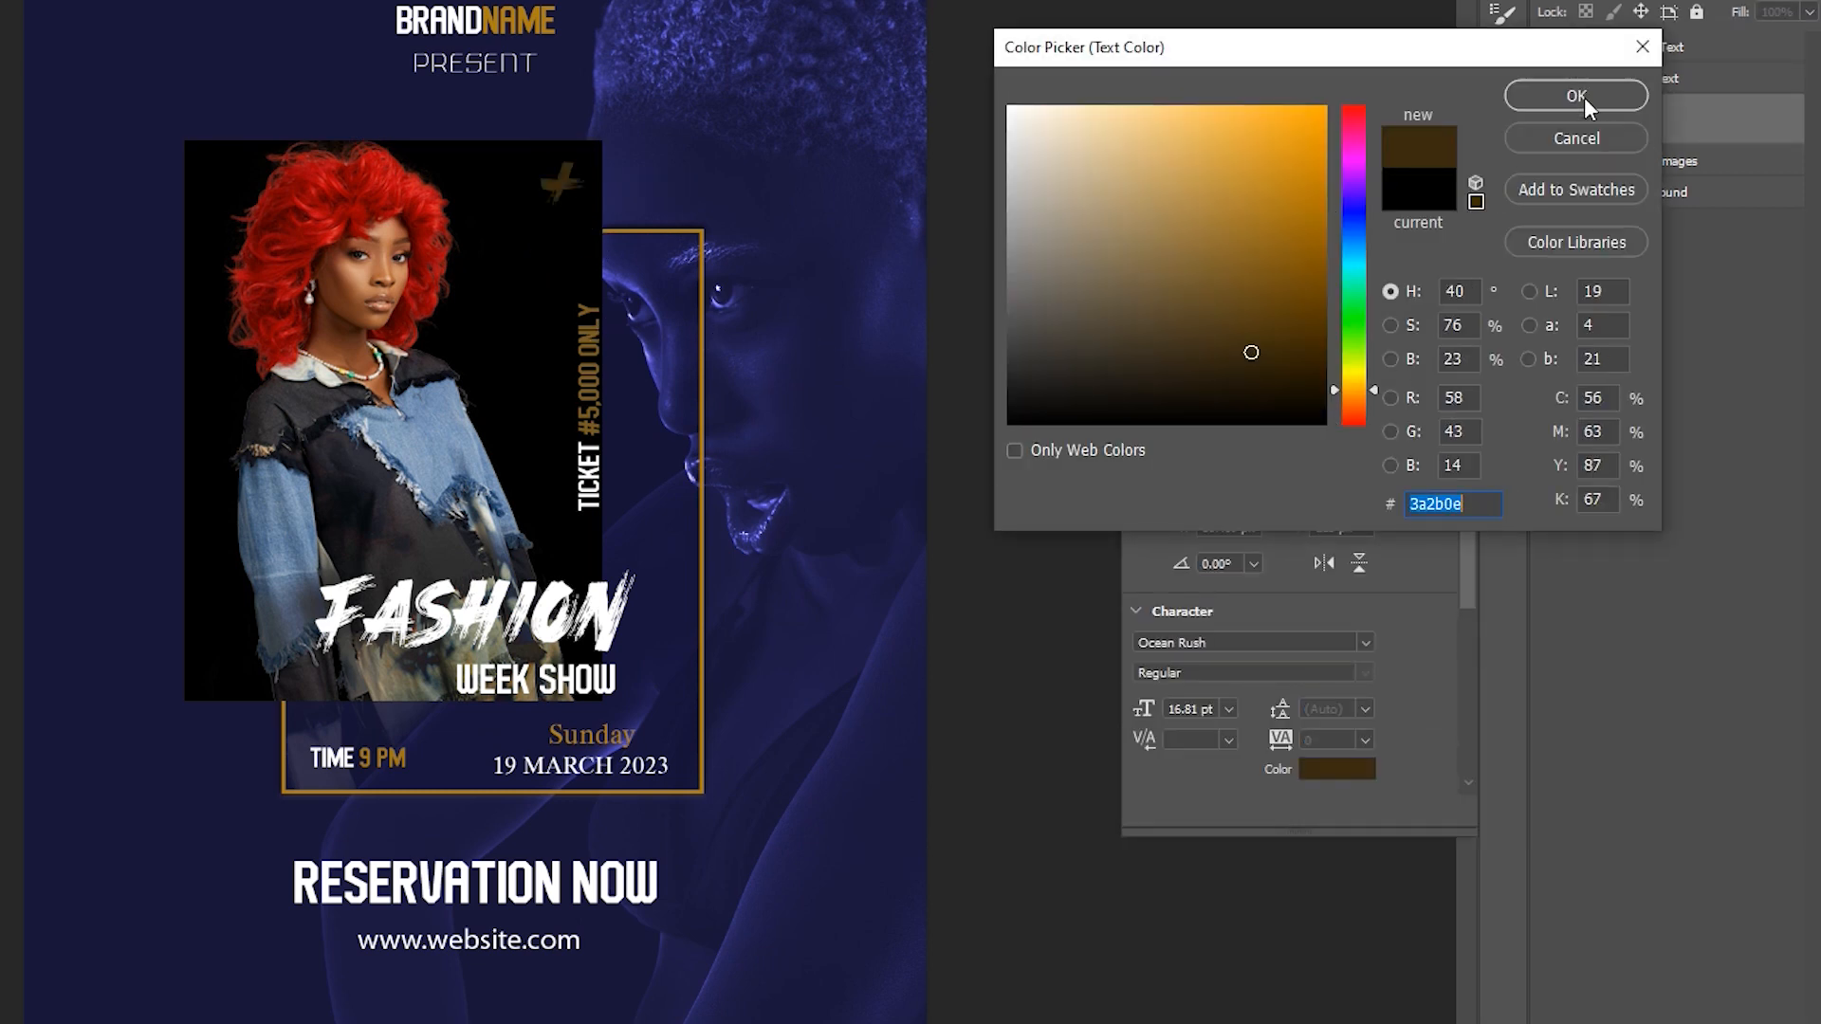
left_click(1584, 106)
left_click(1335, 770)
left_click_drag(1090, 220, 1105, 130)
left_click(1576, 98)
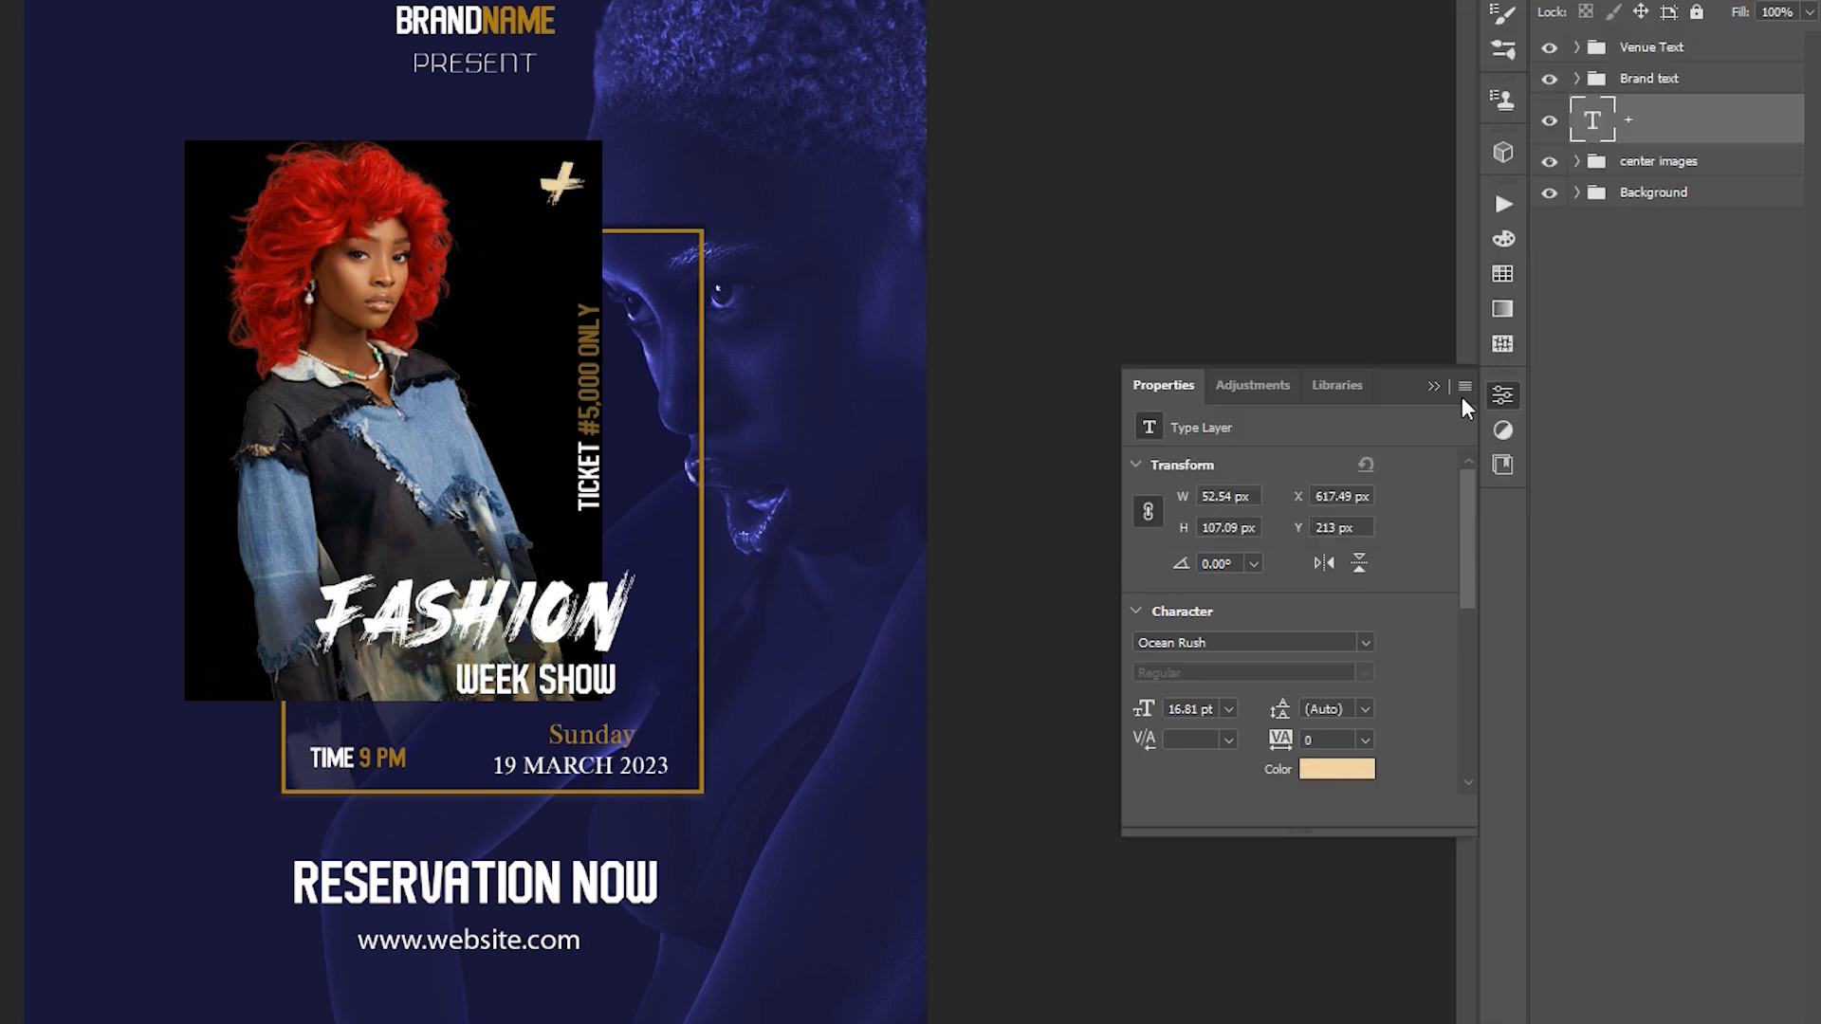
left_click(1502, 392)
left_click(1706, 477)
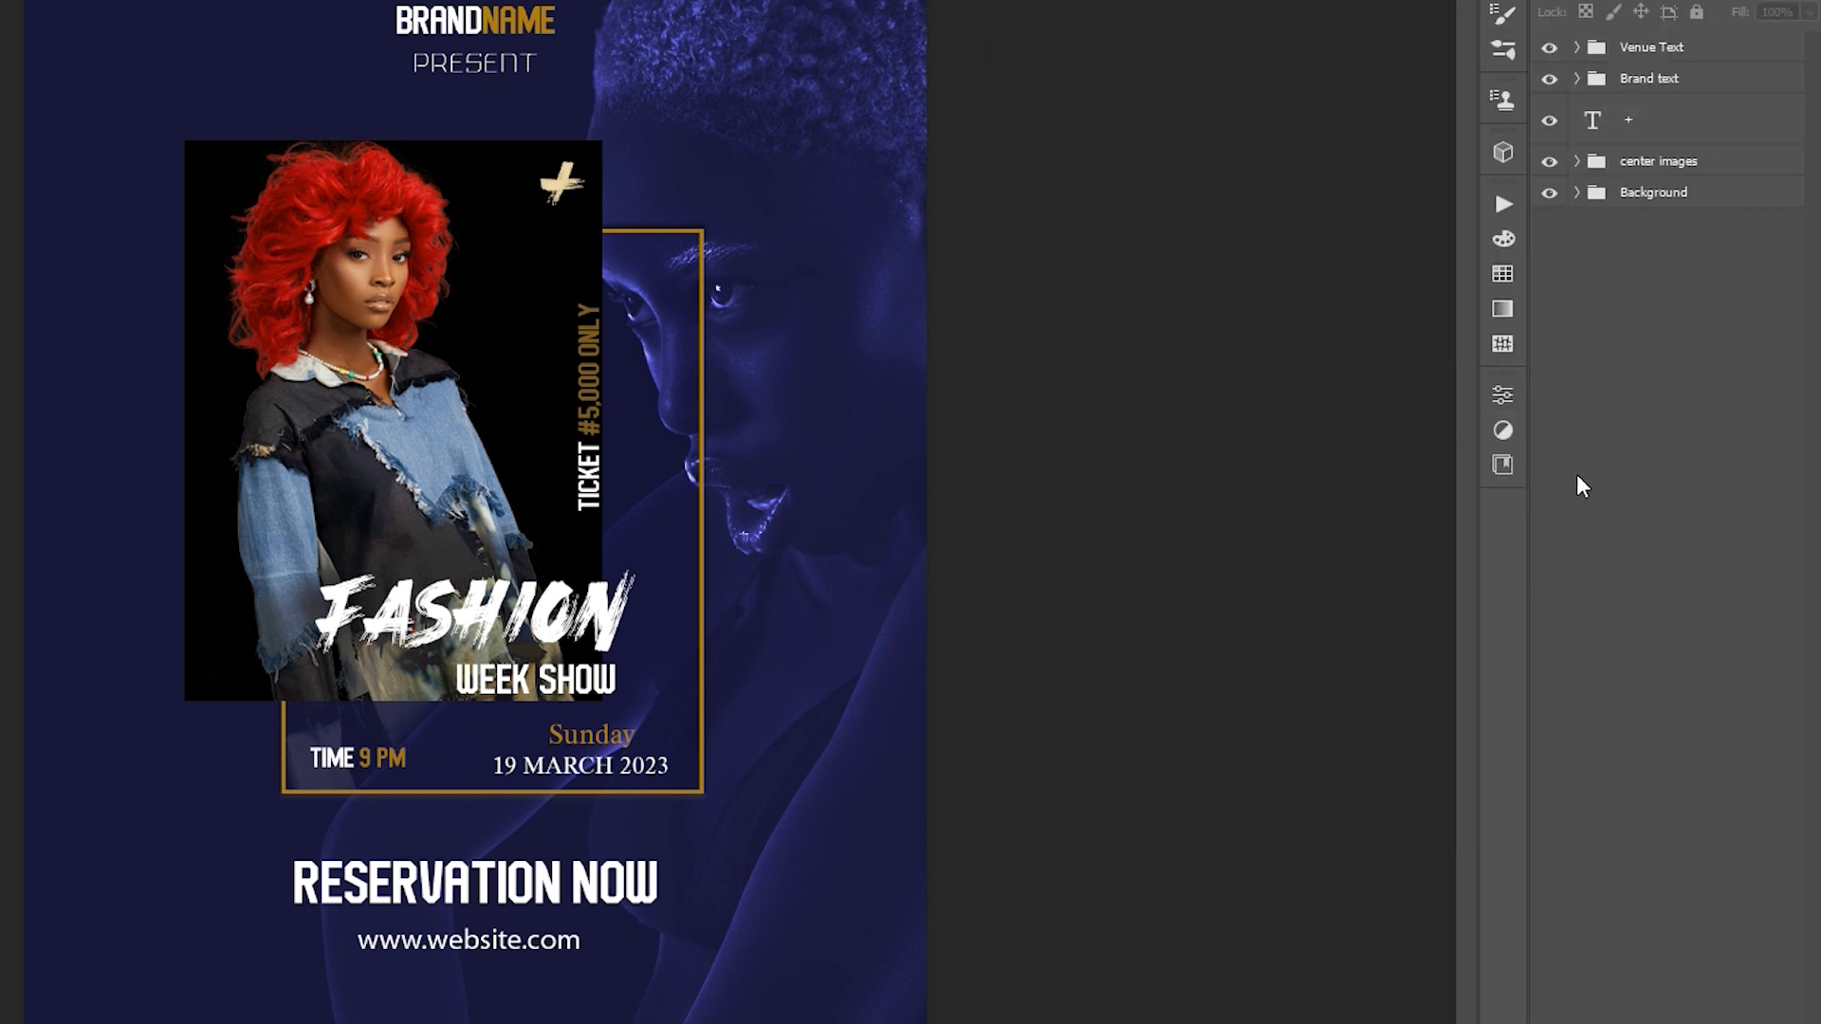
Add a small cream "o" text symbol over the portrait's hair near the poster's upper right.
left_click(748, 285)
type("o")
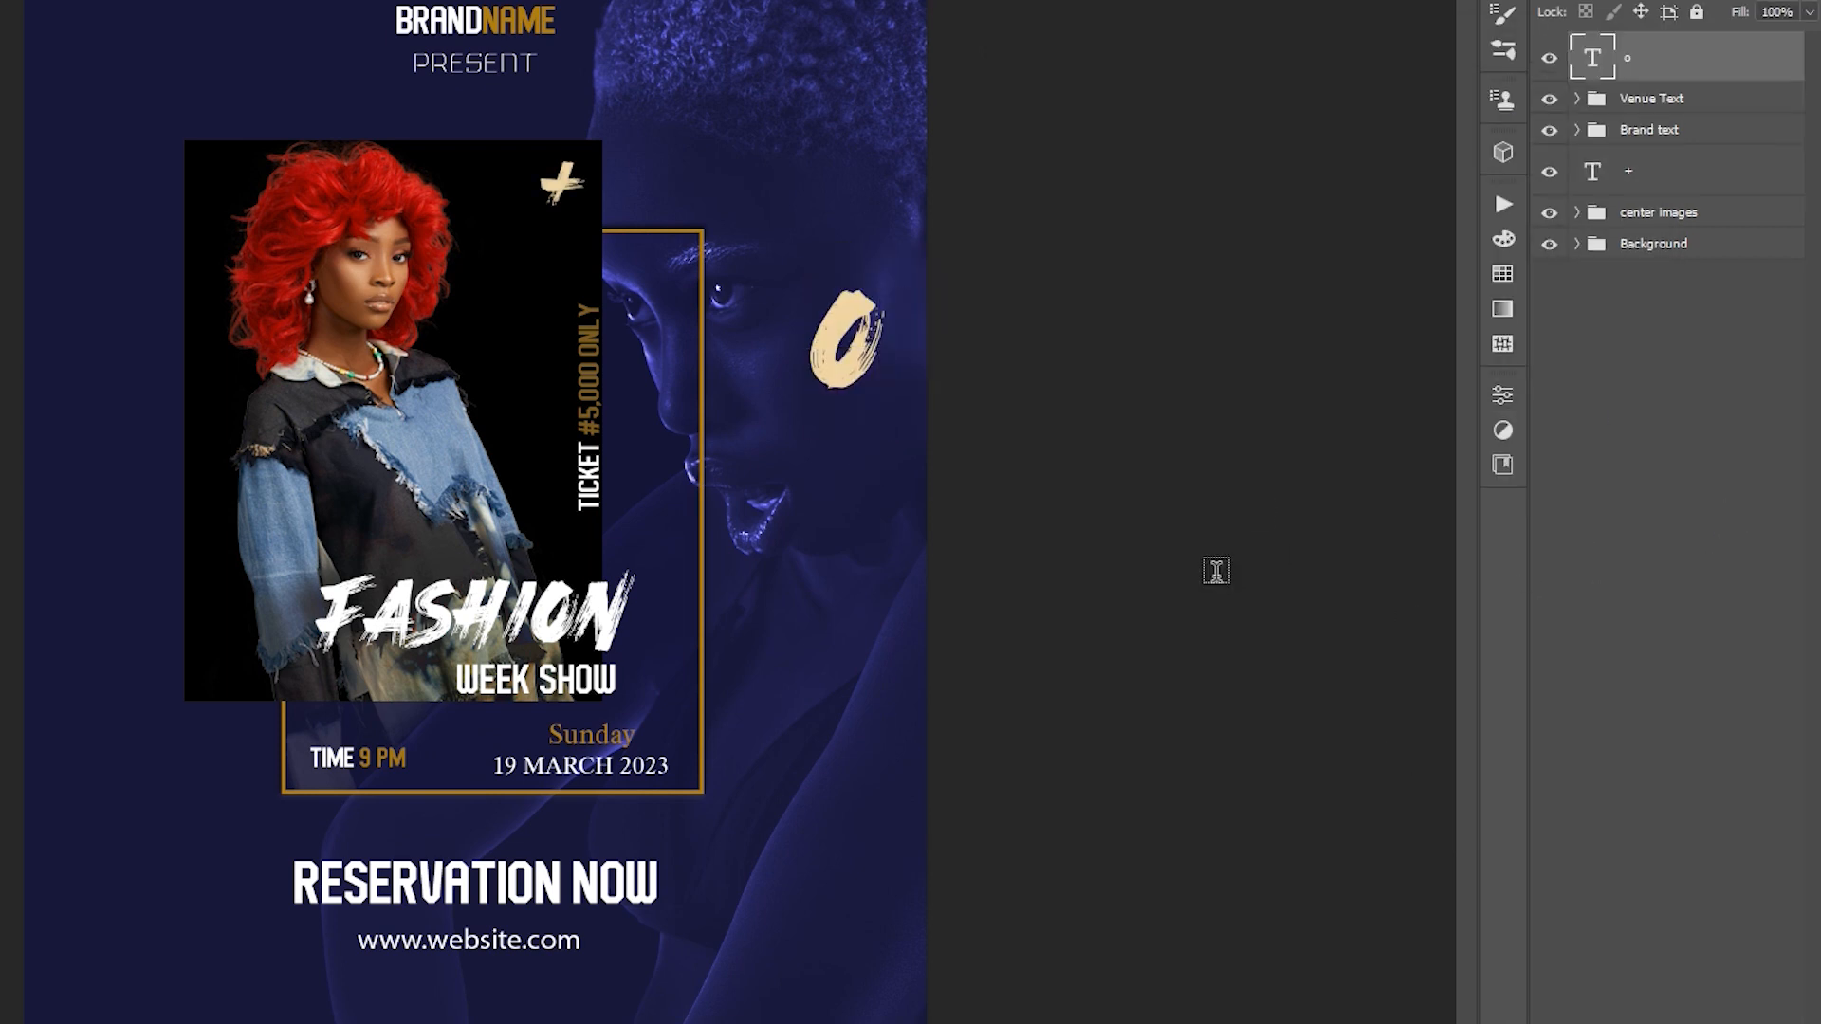
left_click_drag(948, 417, 817, 128)
left_click(1593, 577)
Duplicate the o symbol and place one at the poster's lower left, beside the gold frame's bottom edge.
left_click(163, 842)
key("ctrl+t")
key("Return")
left_click(1710, 272)
left_click(141, 838)
key("ctrl+j")
mouse_move(152, 842)
left_mouse_down()
mouse_move(130, 826)
mouse_move(134, 868)
mouse_move(125, 828)
left_mouse_up()
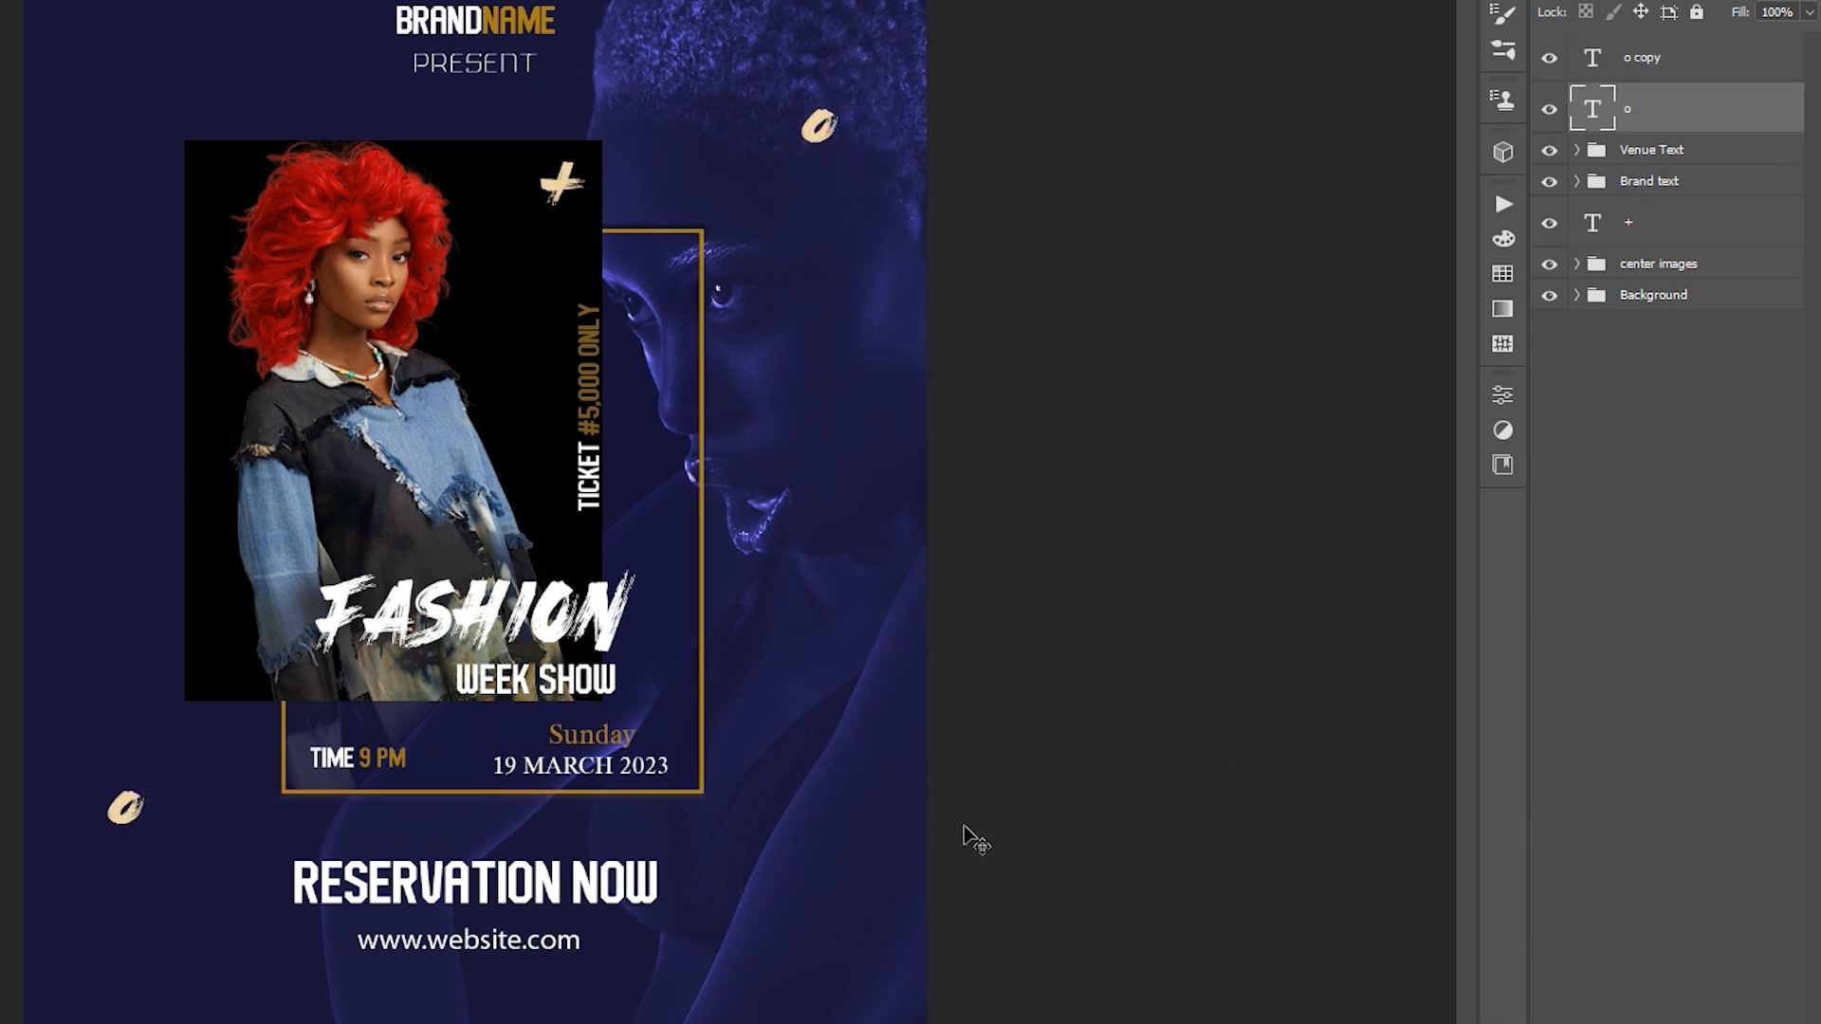
Add a text layer with two rows of five dots and move it to the center photo's left edge.
left_click(426, 1016)
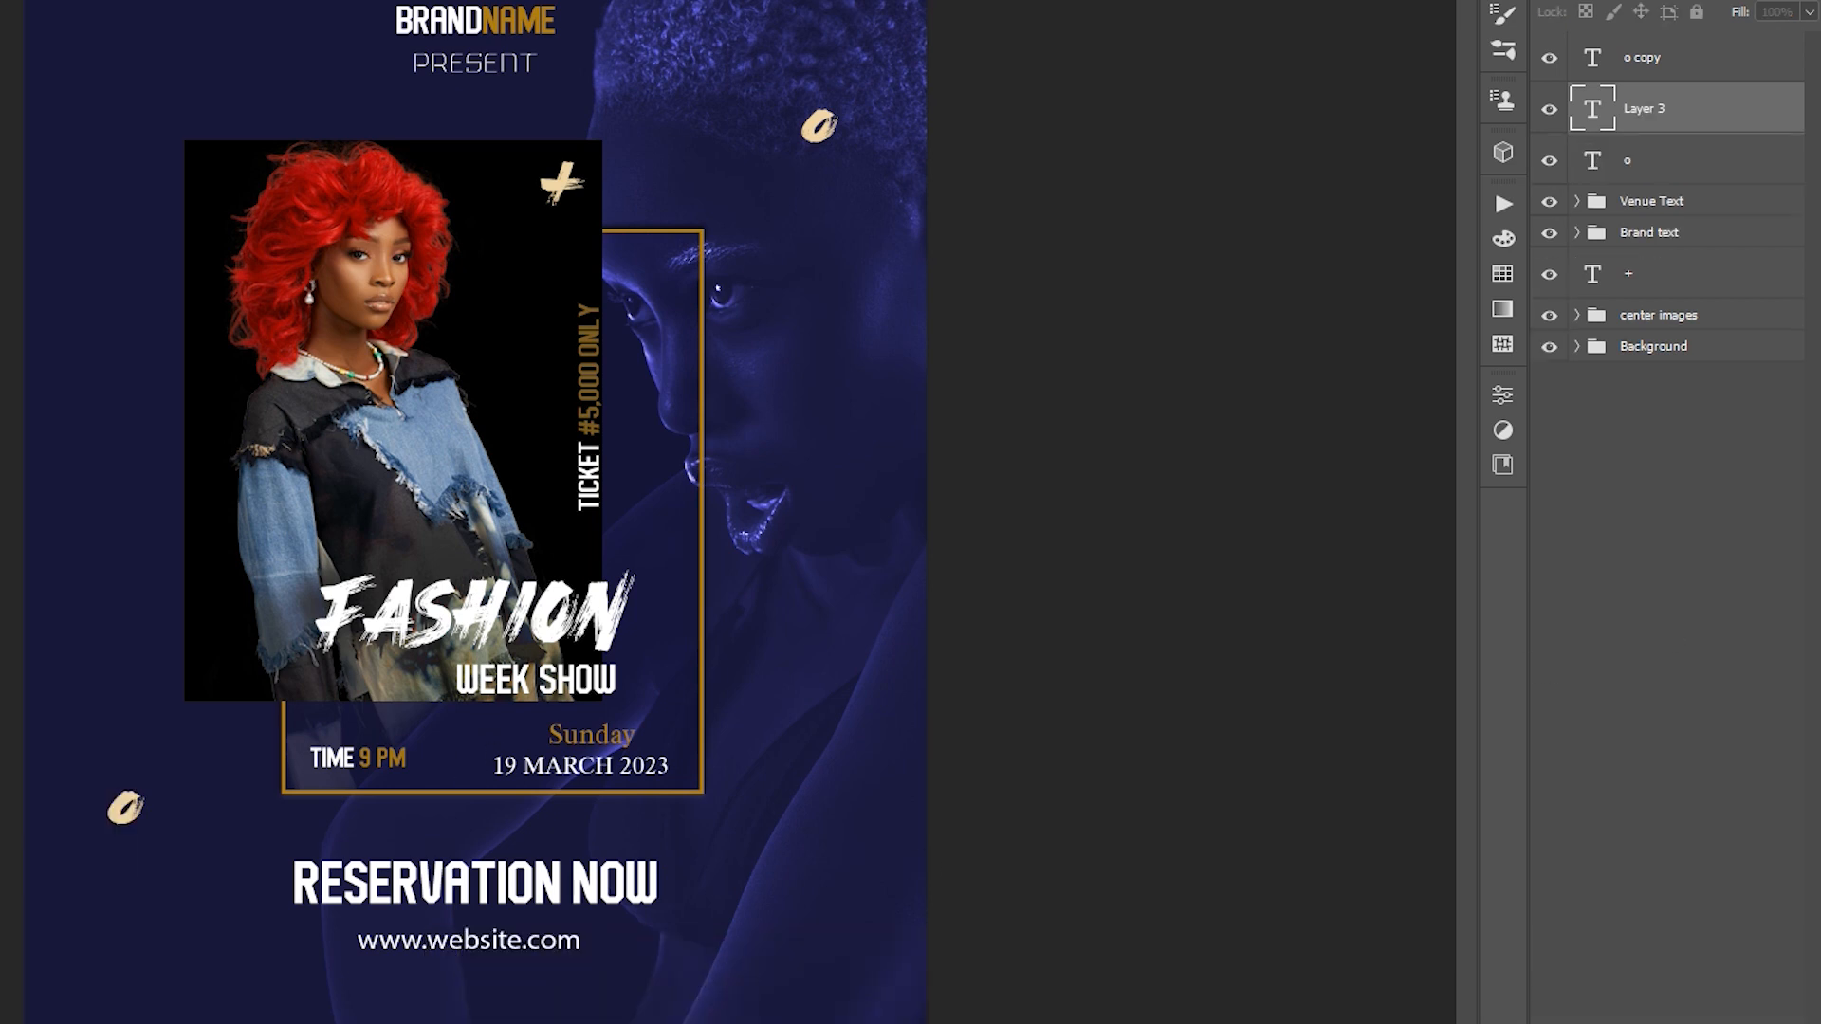
type(".....")
left_click(1735, 765)
key("v")
left_click_drag(523, 1020, 144, 436)
Set the dot rows' leading to 10 pt and their colour to white.
left_click(1506, 393)
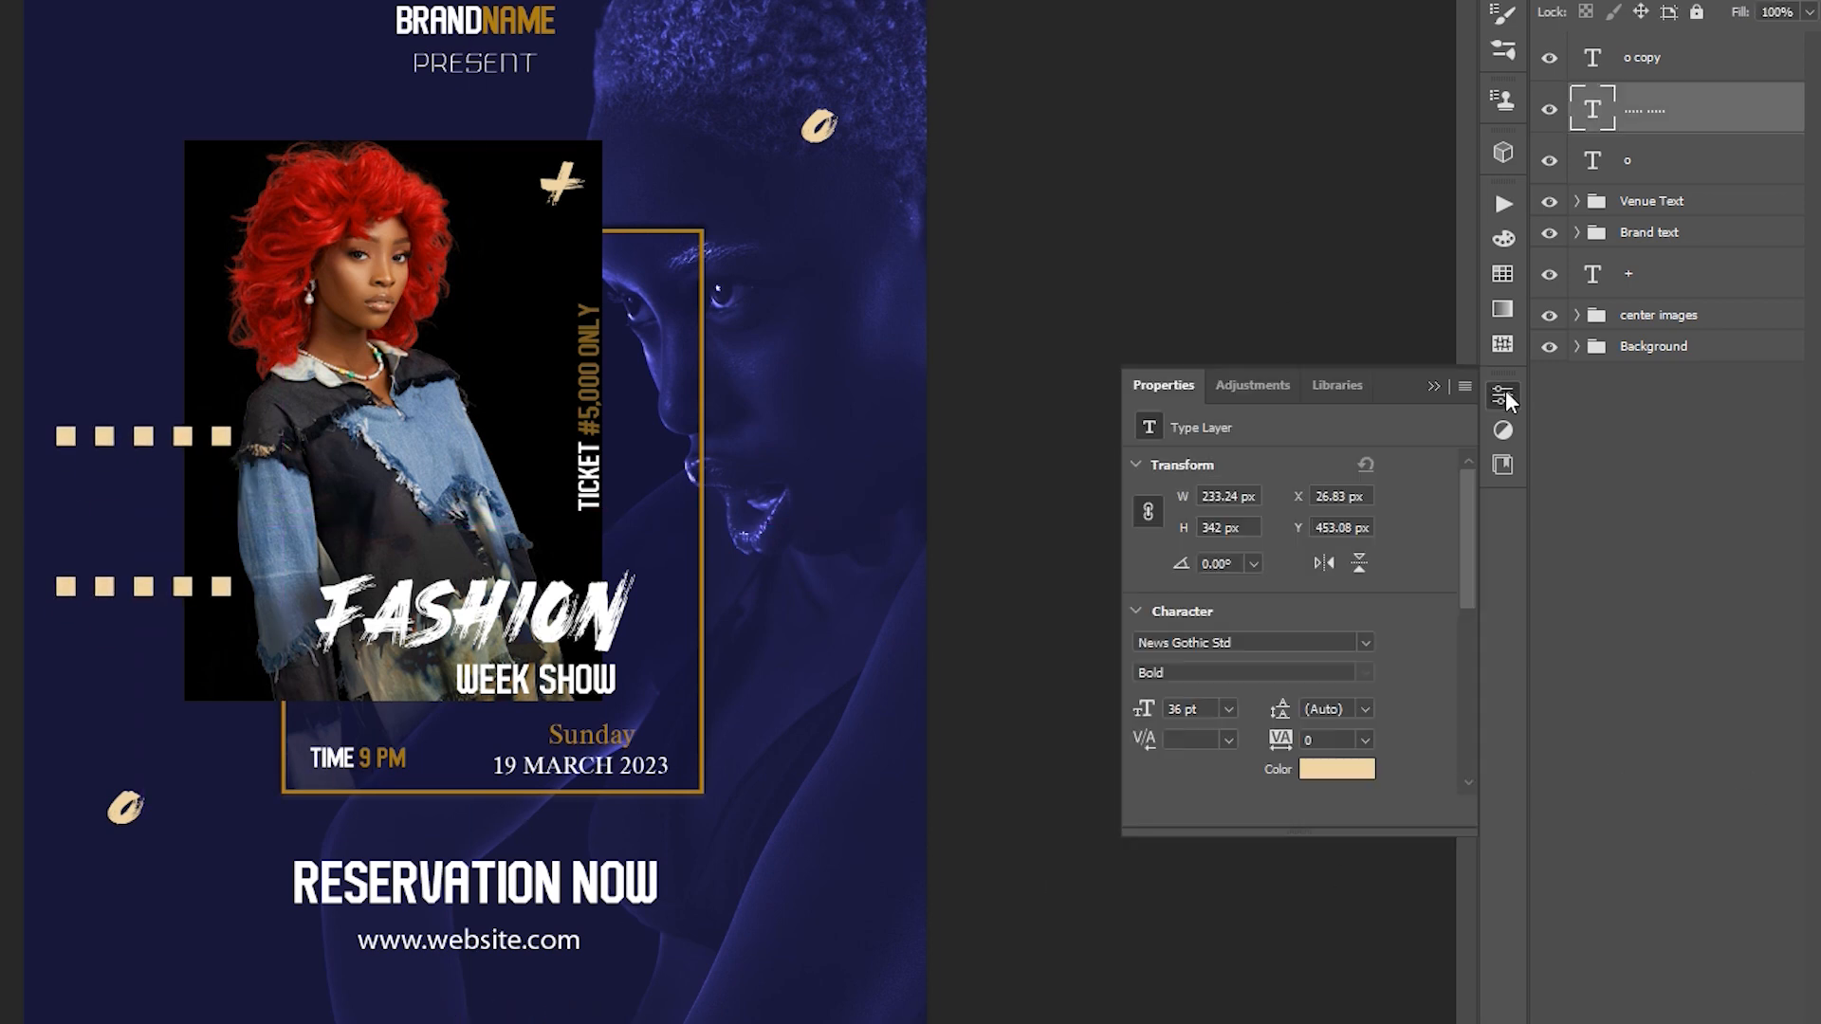
left_click_drag(1272, 716, 1152, 729)
left_click(1321, 710)
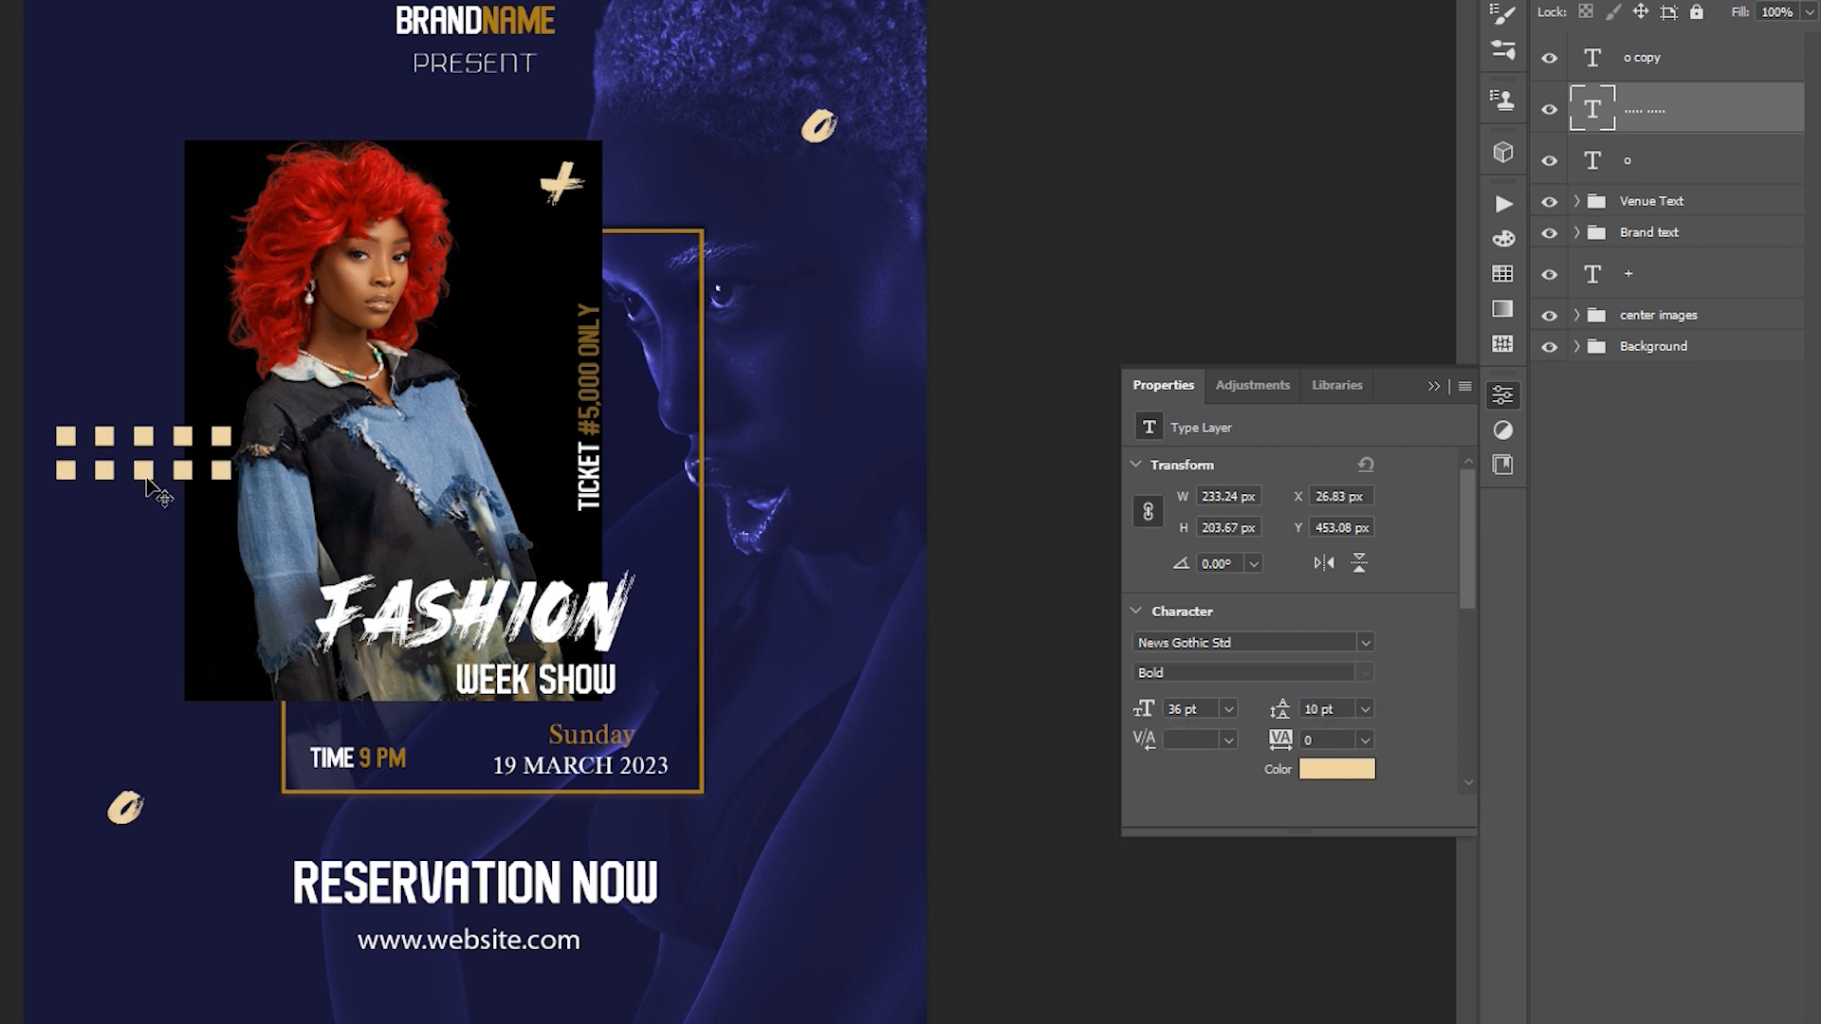
left_click(1337, 769)
left_click(1008, 108)
left_click(1577, 94)
left_click(1607, 821)
Scale down the dot pattern and duplicate it, placing one at the photo's left edge and one at the gold frame's lower-right corner.
key("ctrl+t")
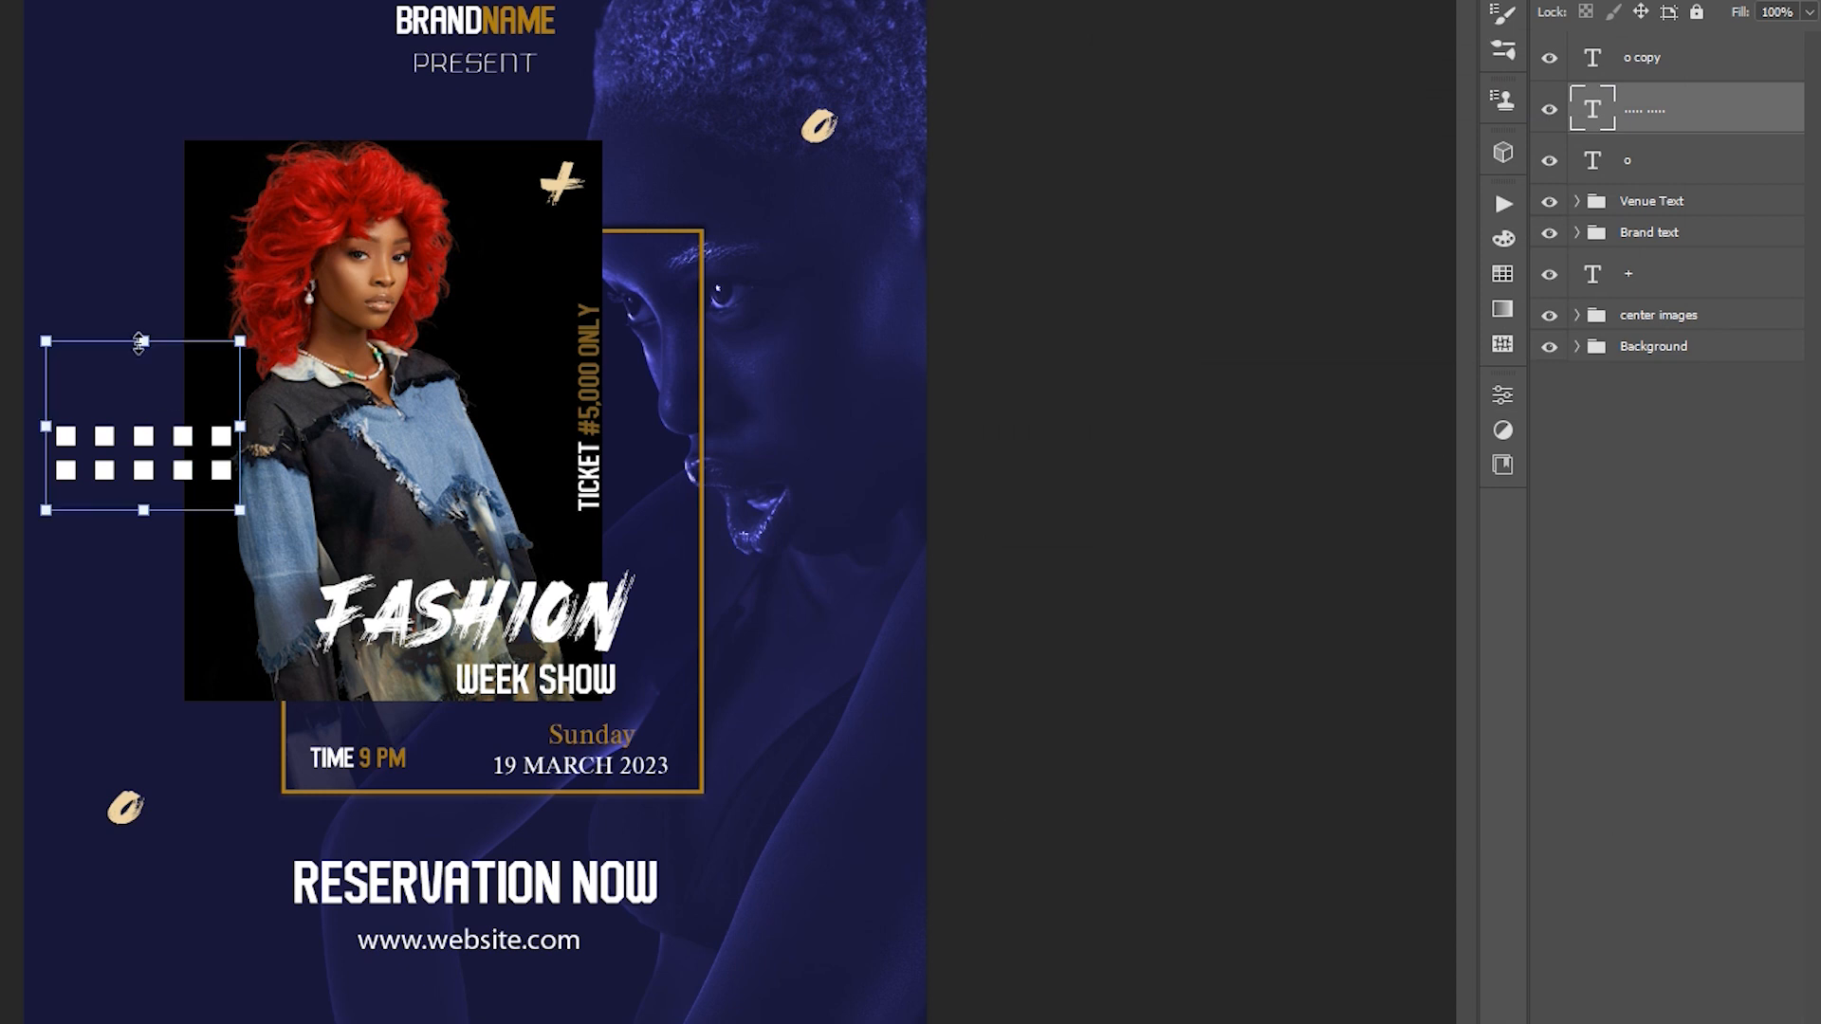
left_click_drag(241, 509, 709, 789)
key("Return")
left_click(66, 408)
left_click(1686, 129)
key("ctrl+j")
left_click(1555, 778)
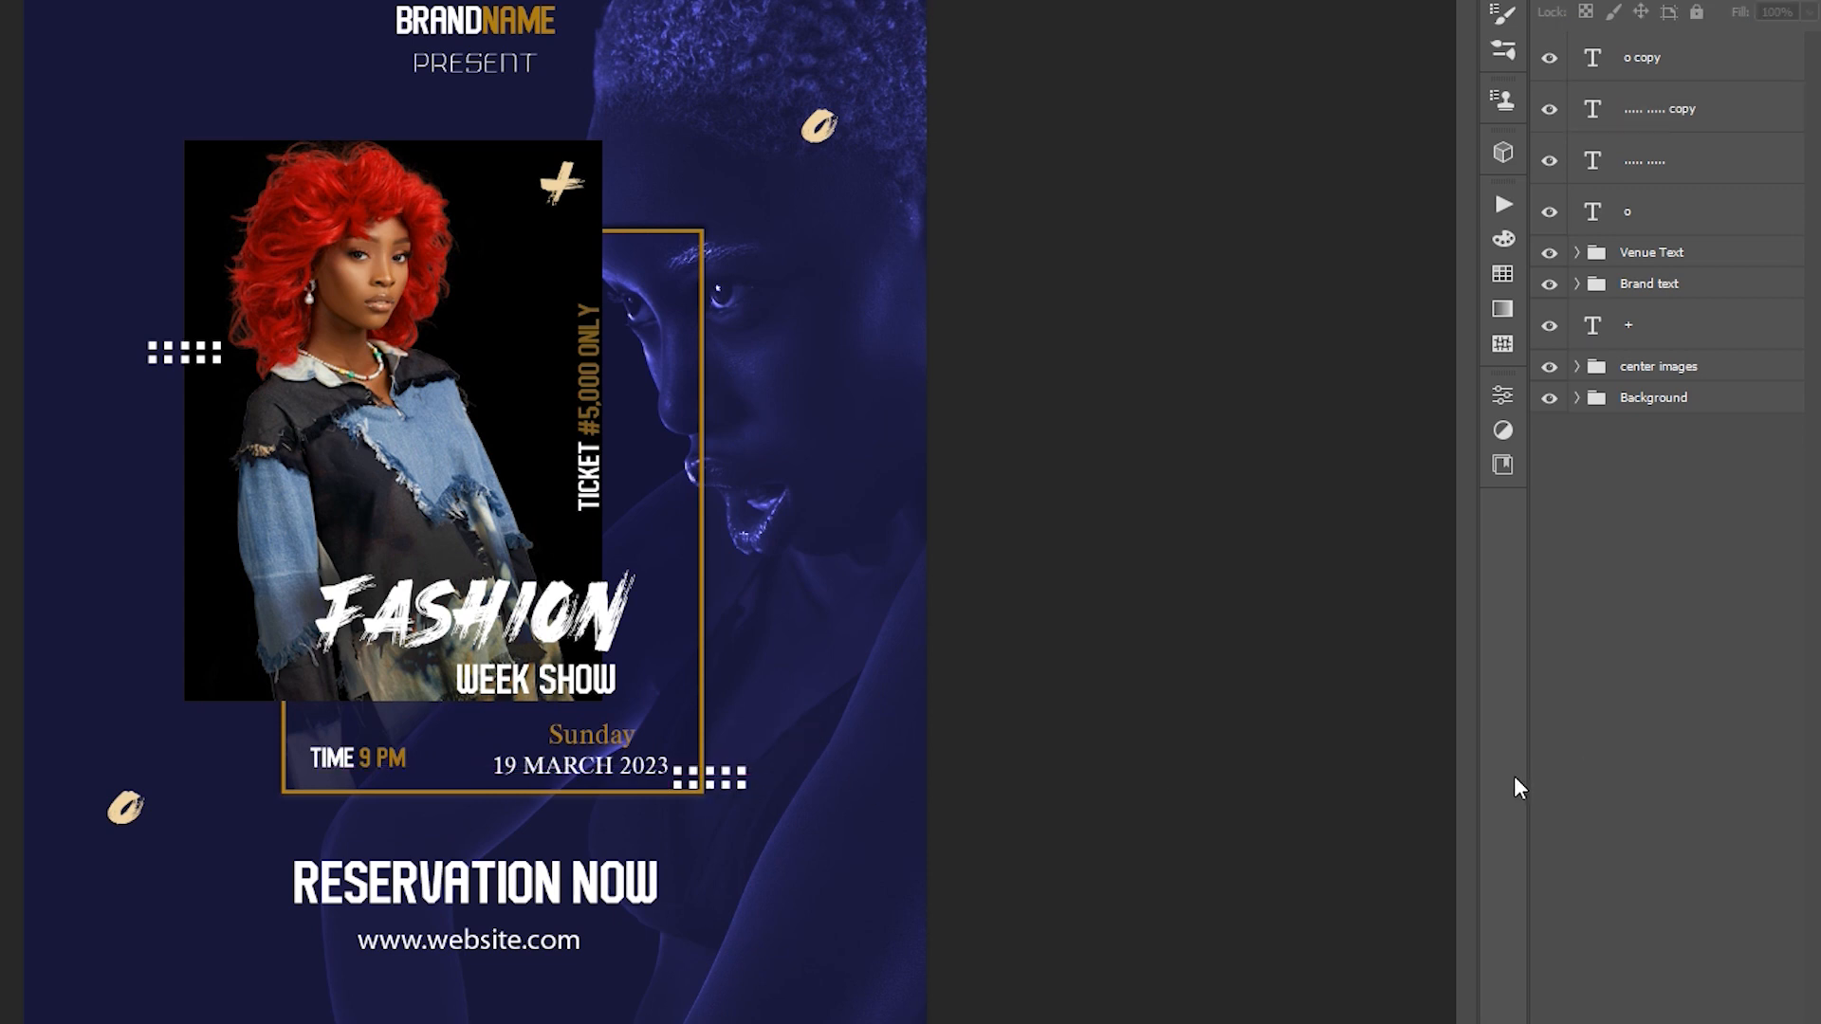
Move the + layer above the Venue Text group and group it with the o and dot pattern layers.
left_click_drag(1681, 336, 1670, 235)
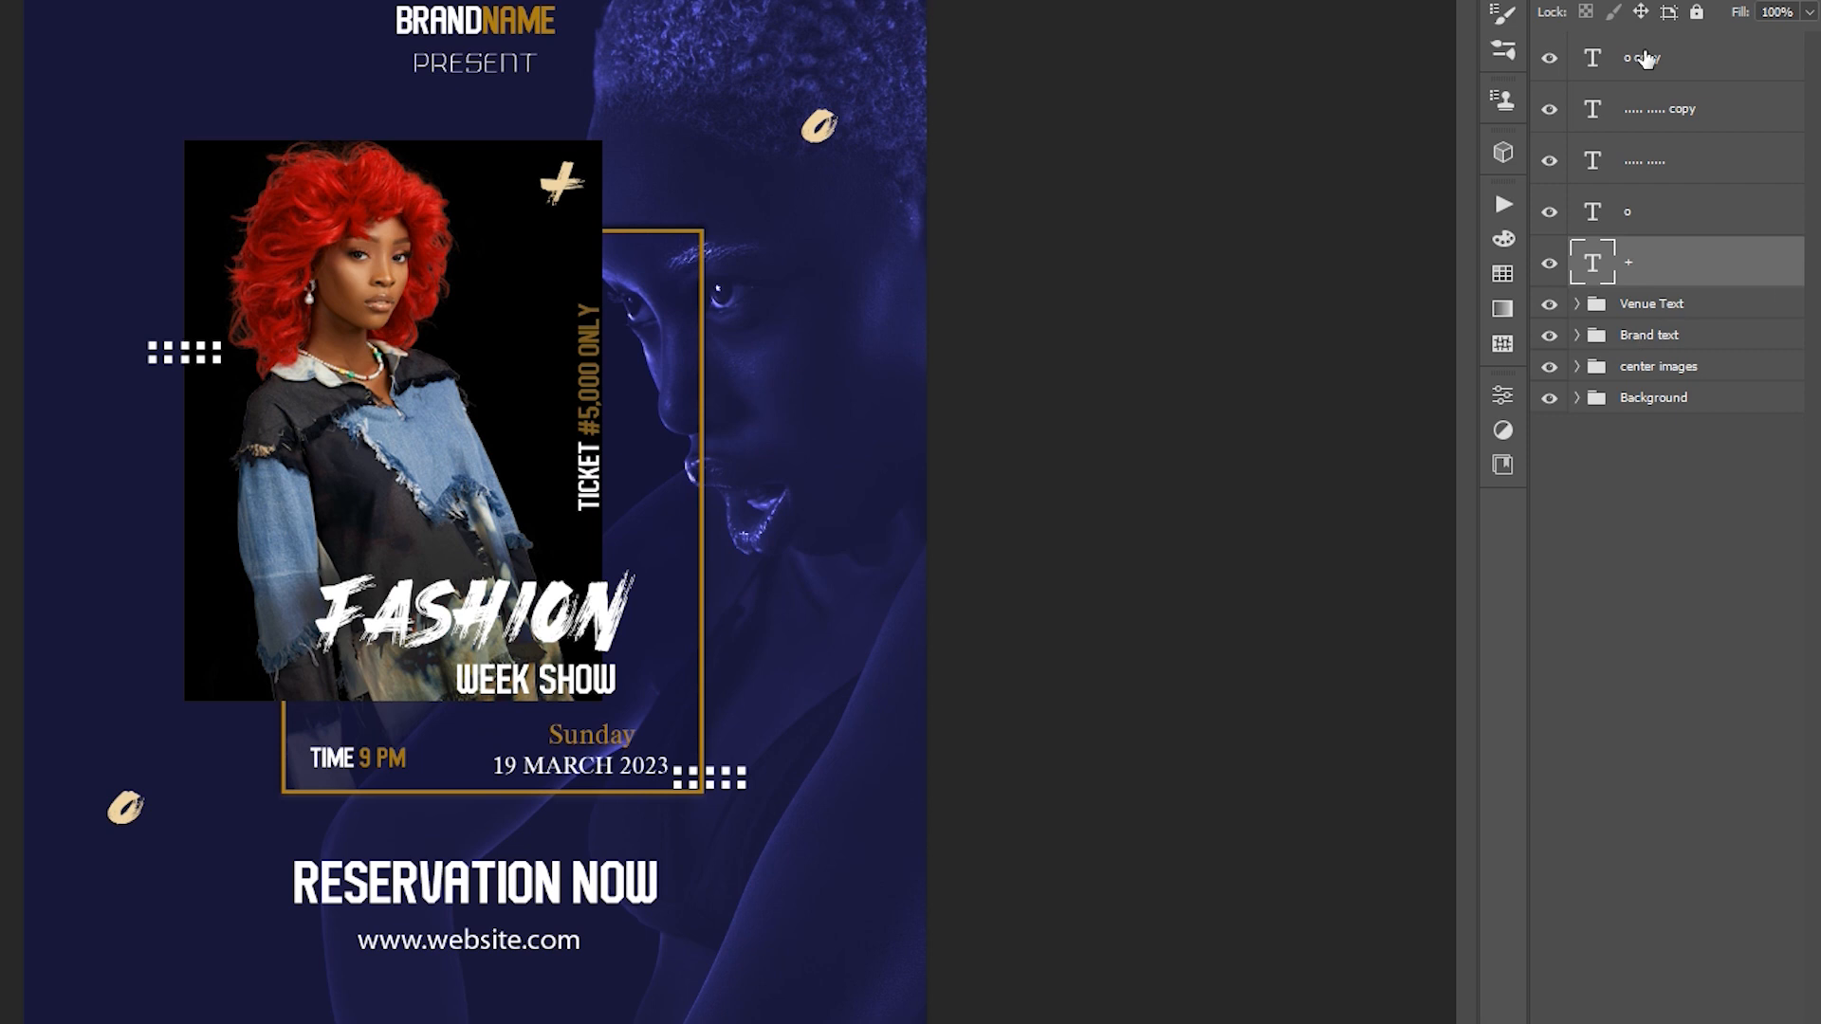
left_click(1654, 63)
left_click(1684, 267, "shift")
key("ctrl+g")
Name the new group symbols.
double_click(1639, 49)
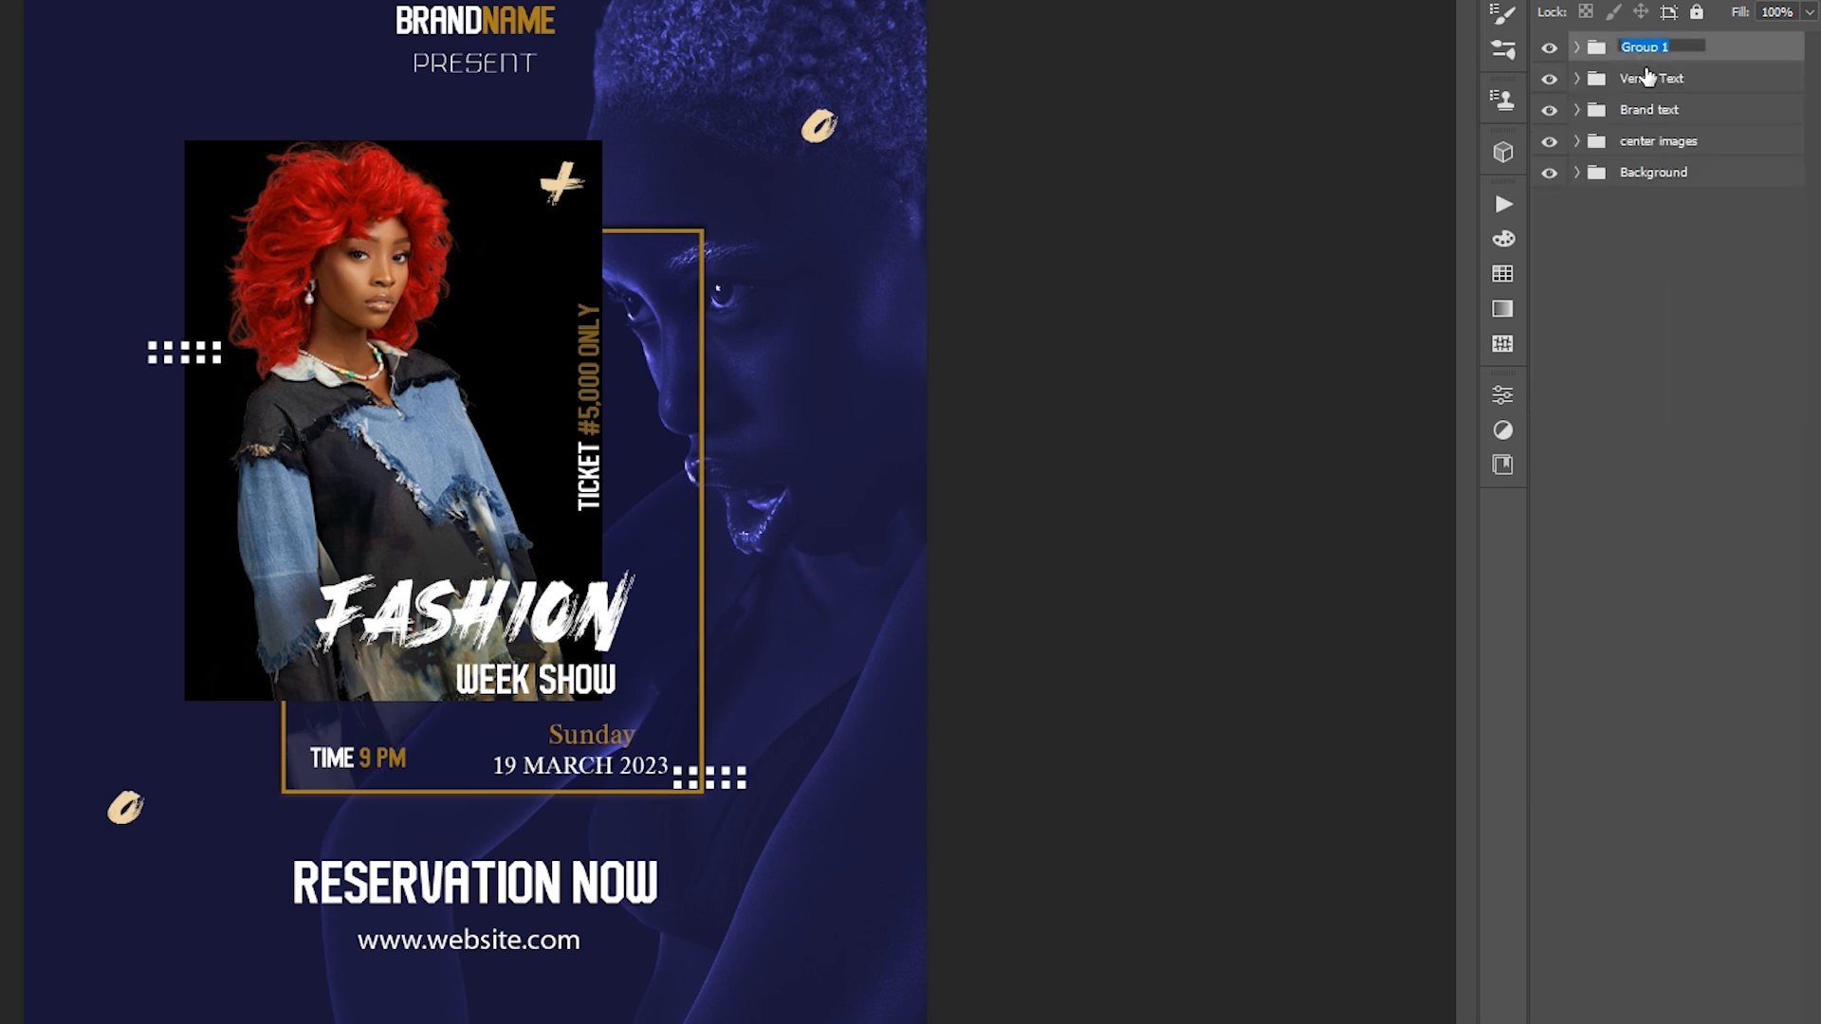
type("effect")
key("BackSpace")
key("BackSpace")
key("BackSpace")
key("BackSpace")
key("BackSpace")
key("BackSpace")
type("symbols")
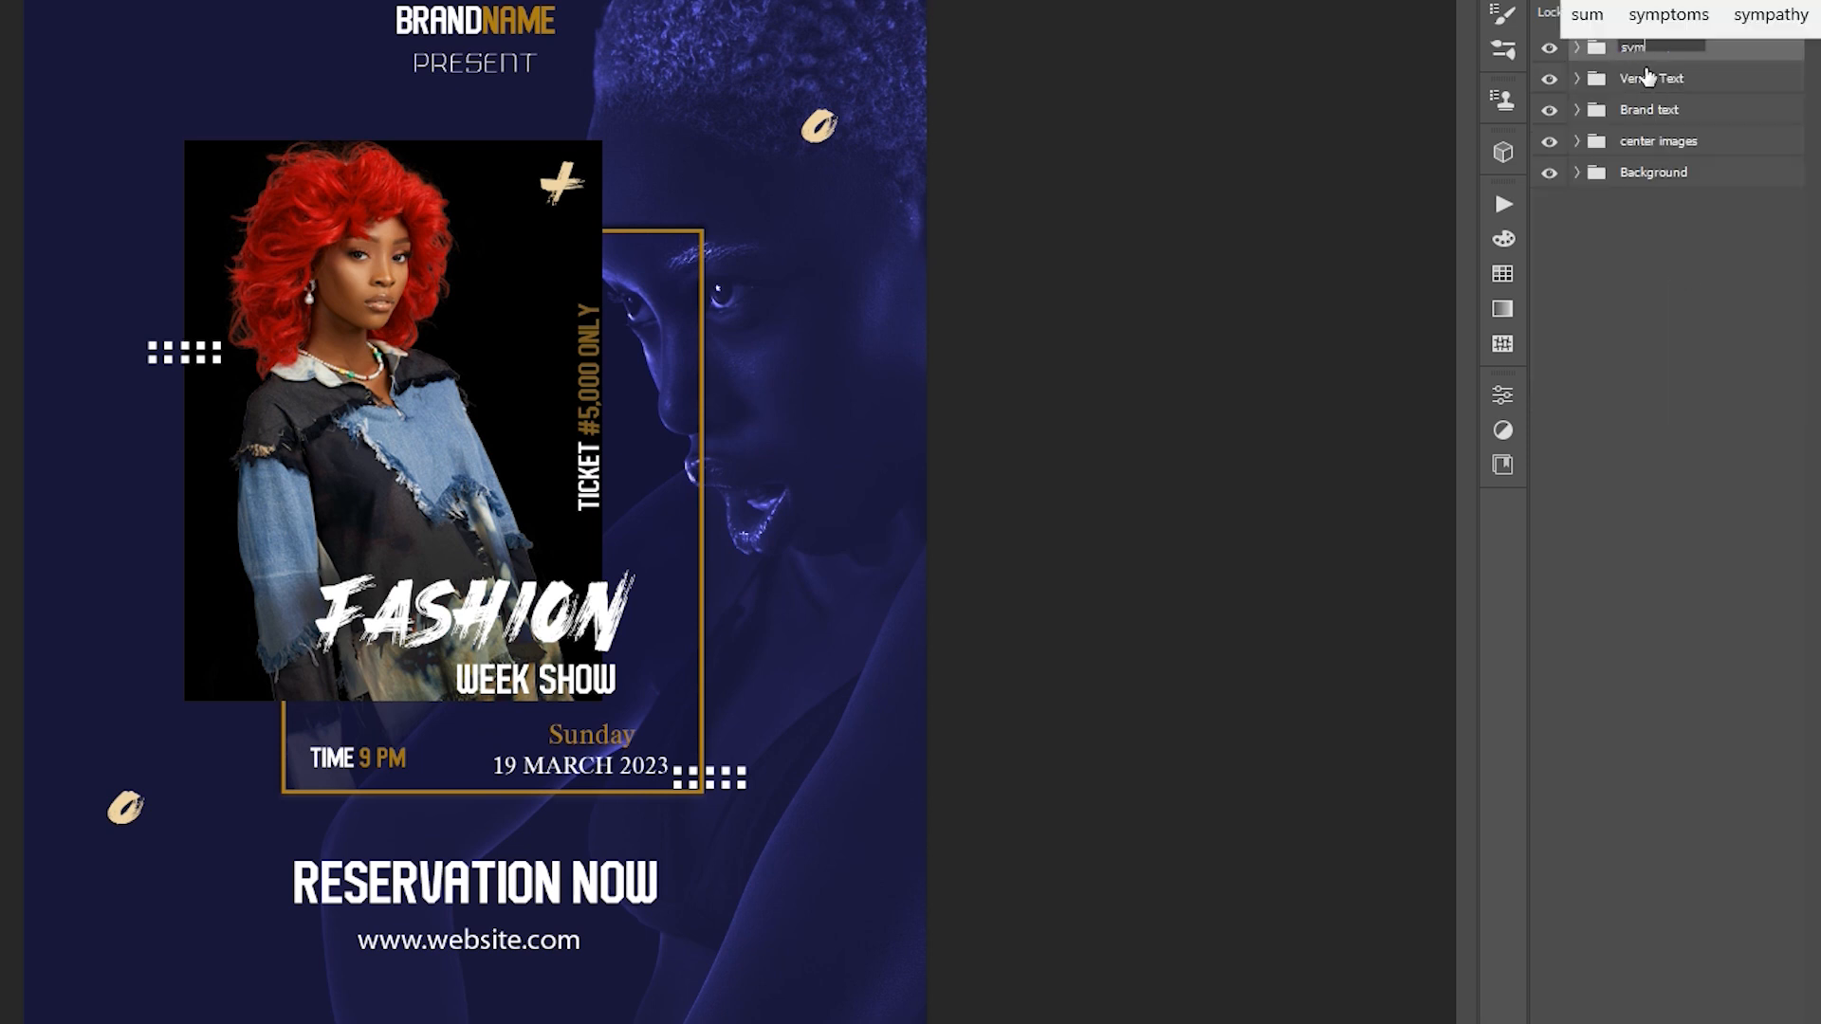
key("Return")
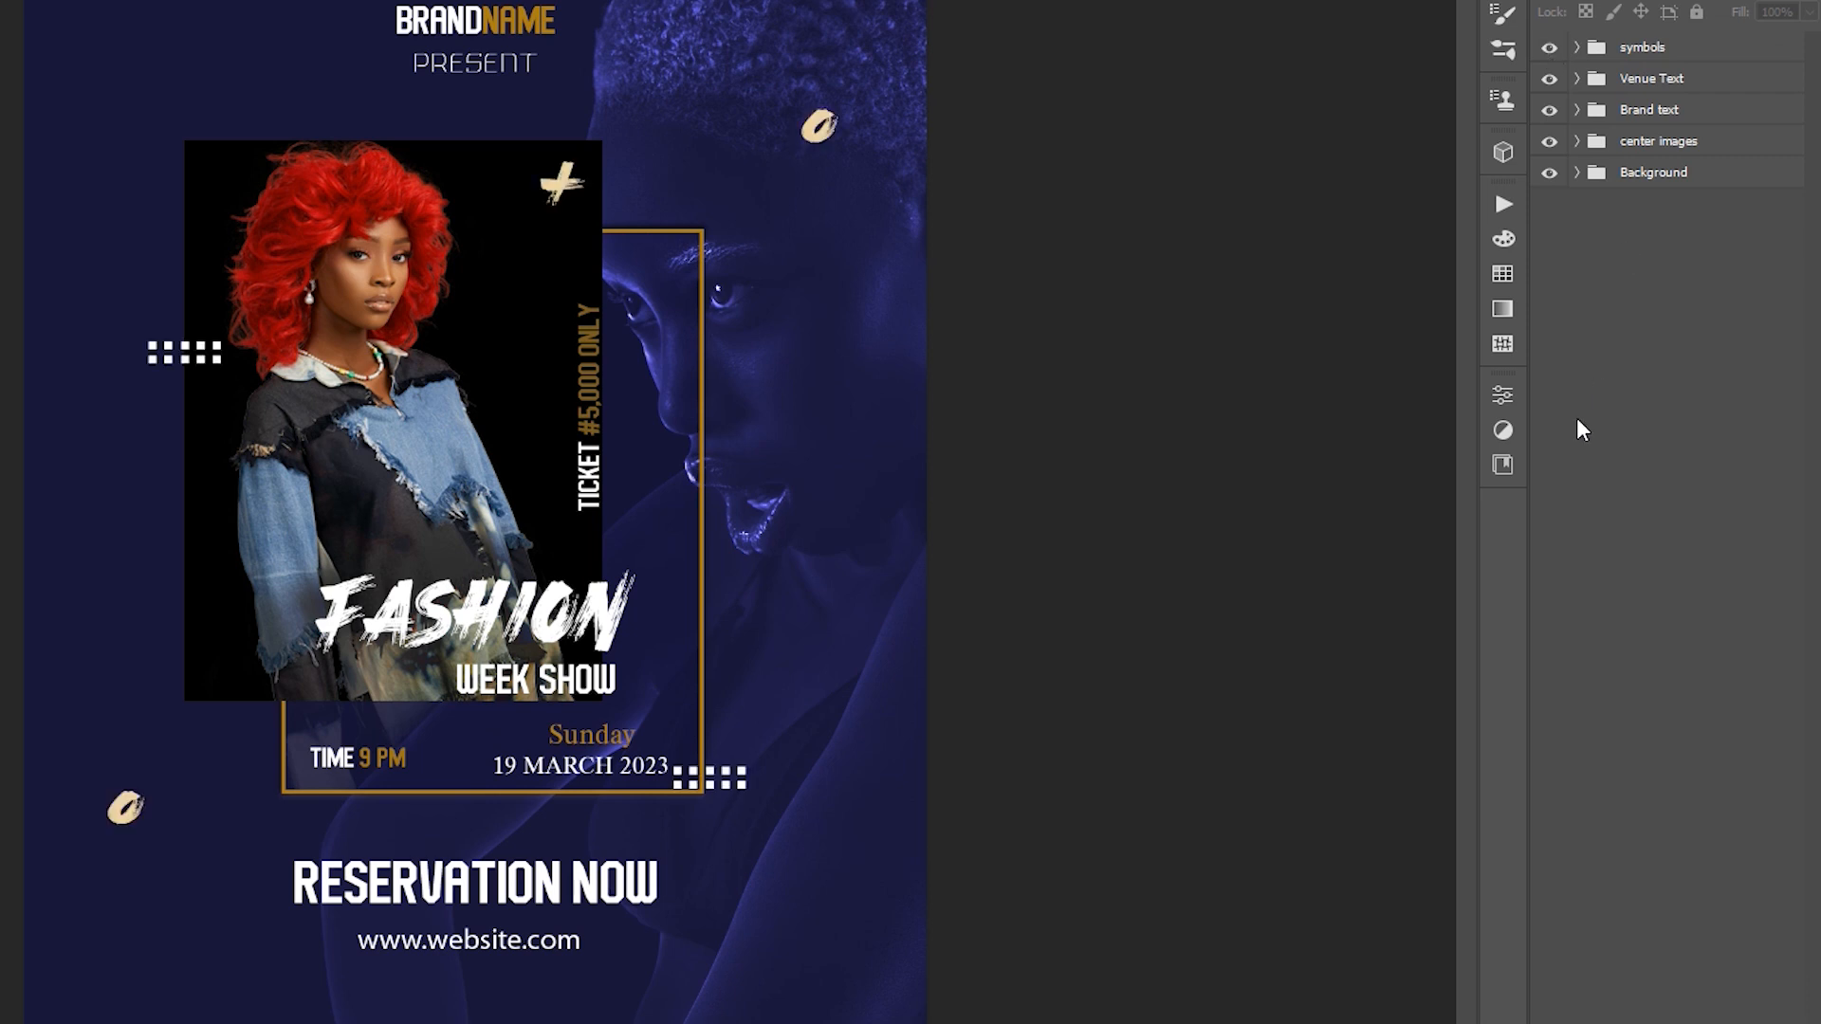